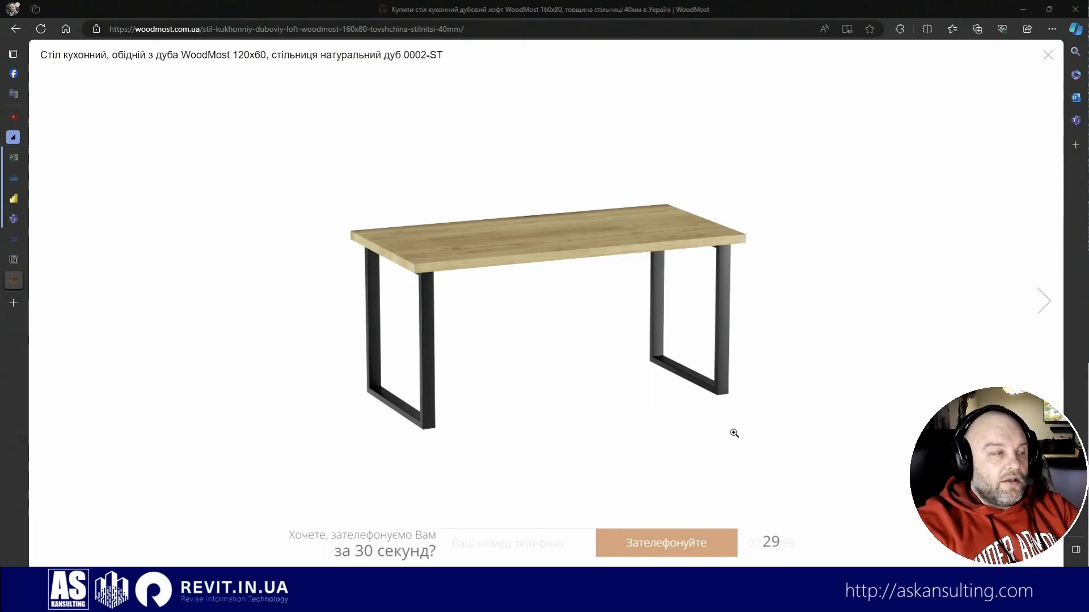
left_click(505, 599)
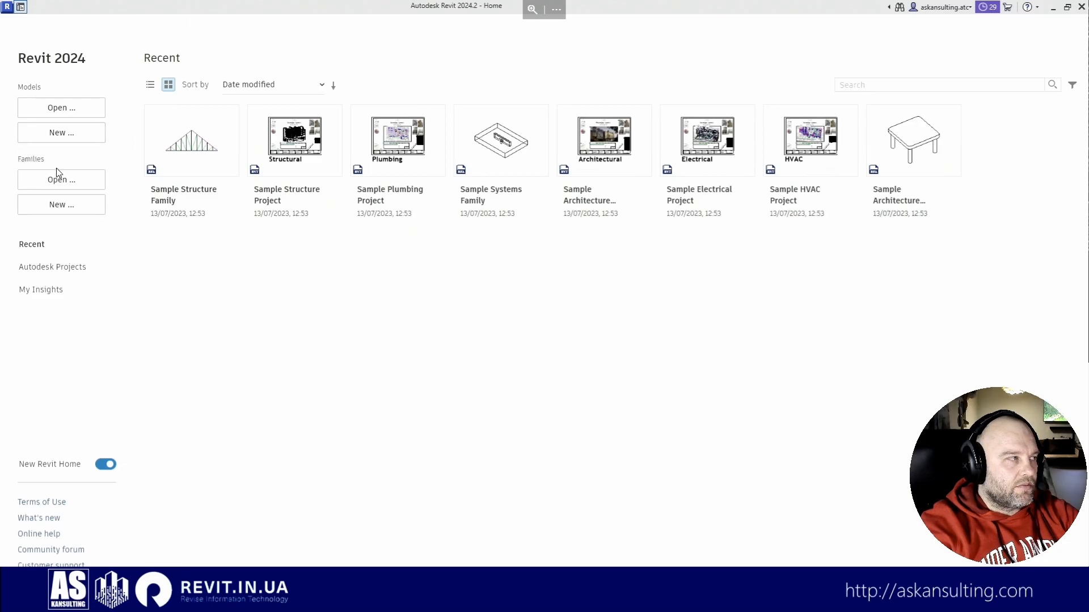
left_click(57, 210)
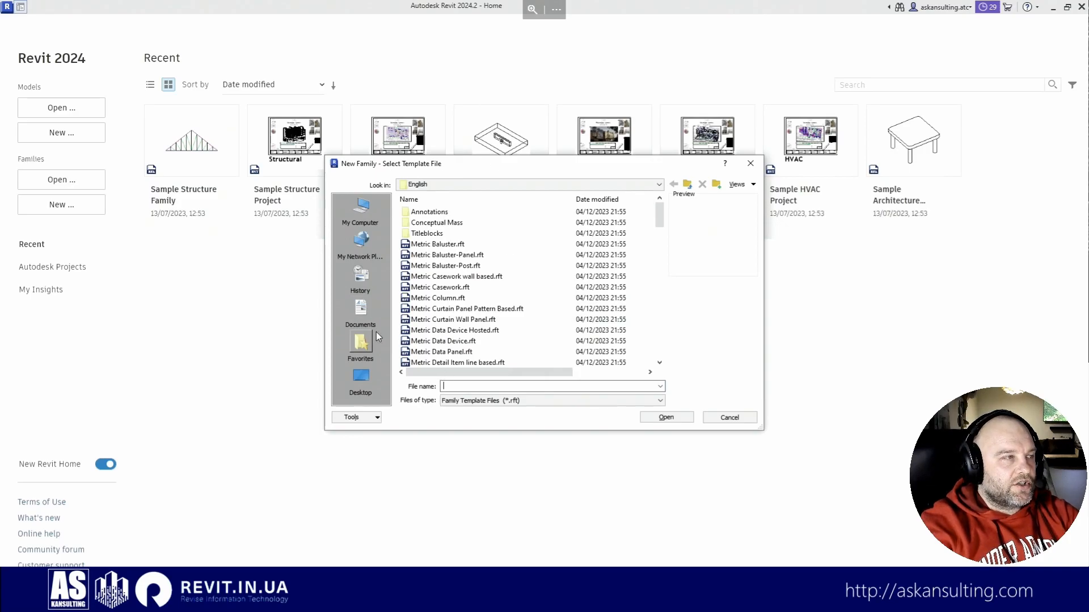
scroll(407, 330, "down", 7)
scroll(407, 331, "up", 7)
left_click(508, 185)
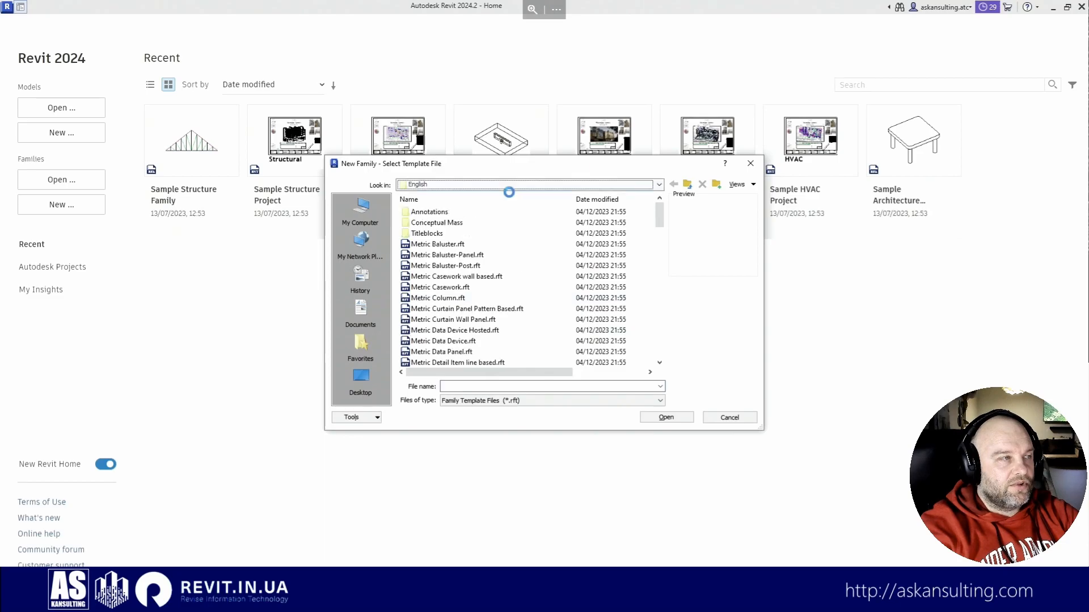
key("Escape")
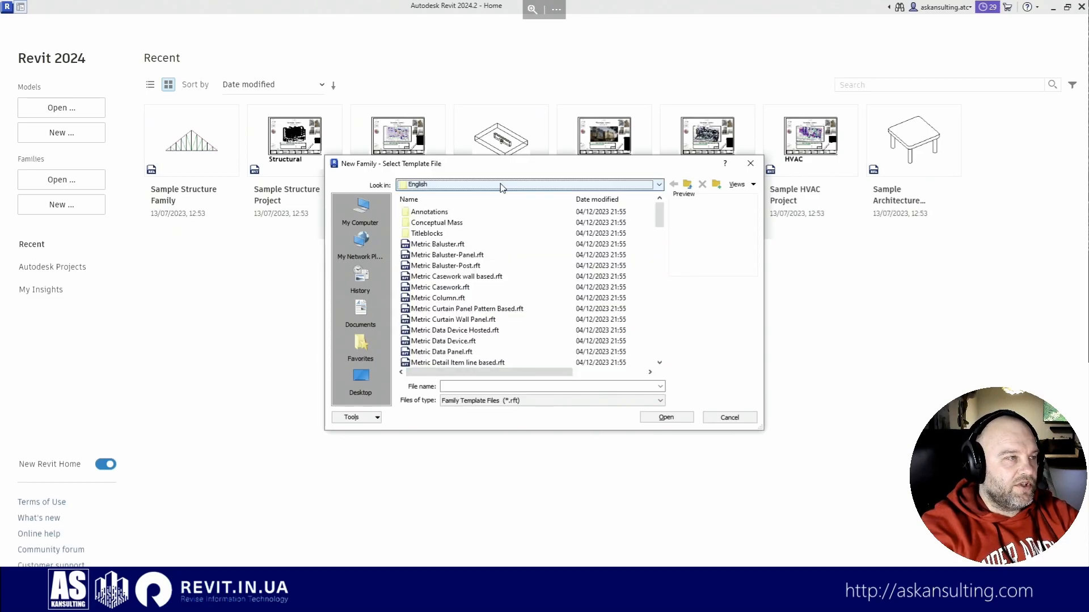
key("Escape")
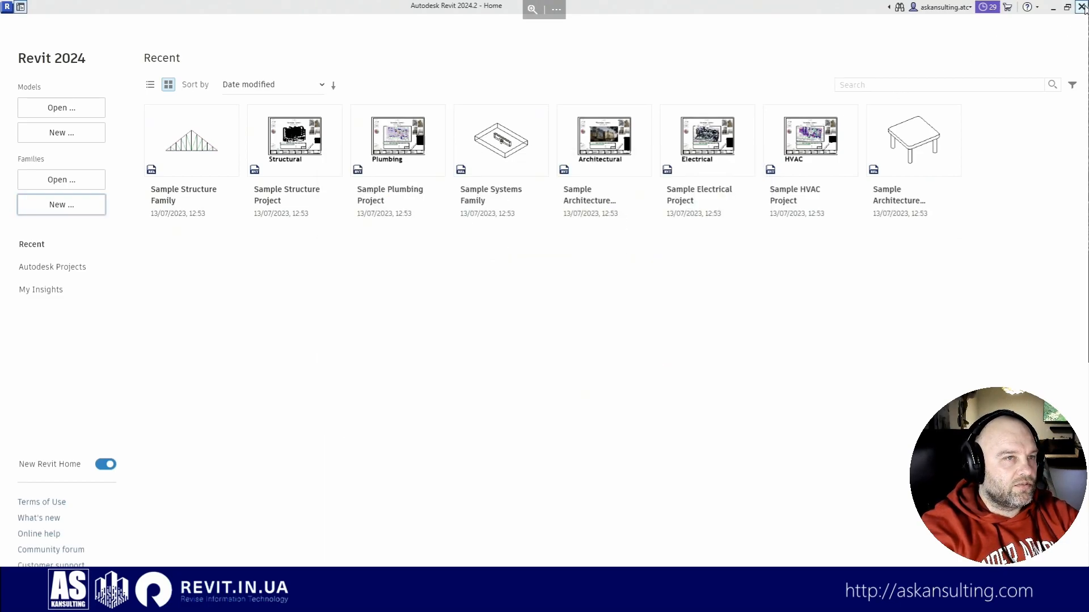
Step: Close Revit and create a folder named 2024 in the library's Autodesk\Revit folder in File Explorer
left_click(1081, 7)
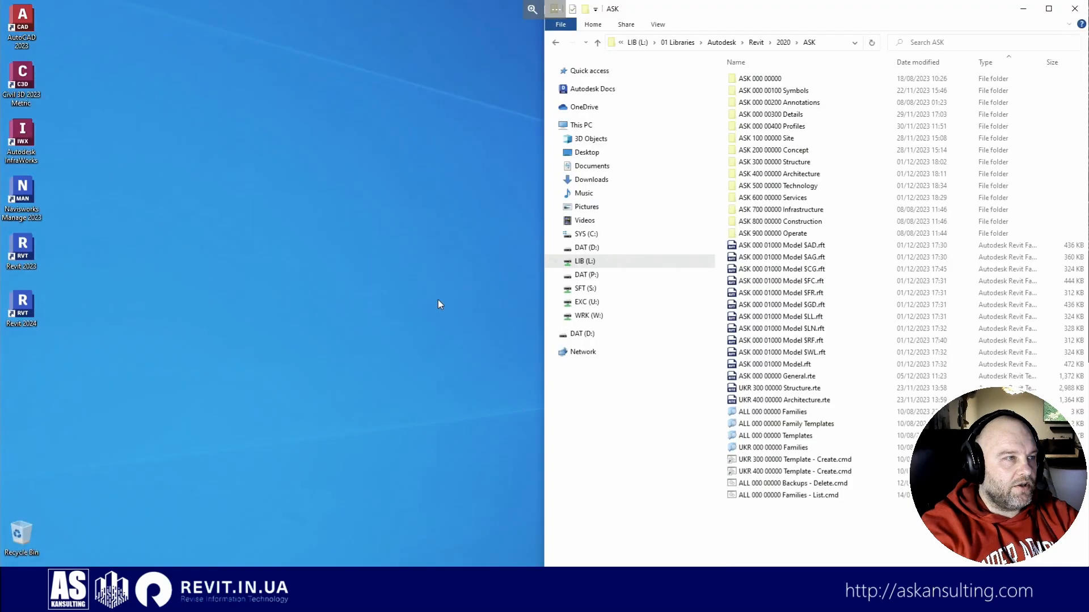
left_click(756, 42)
left_click(755, 259)
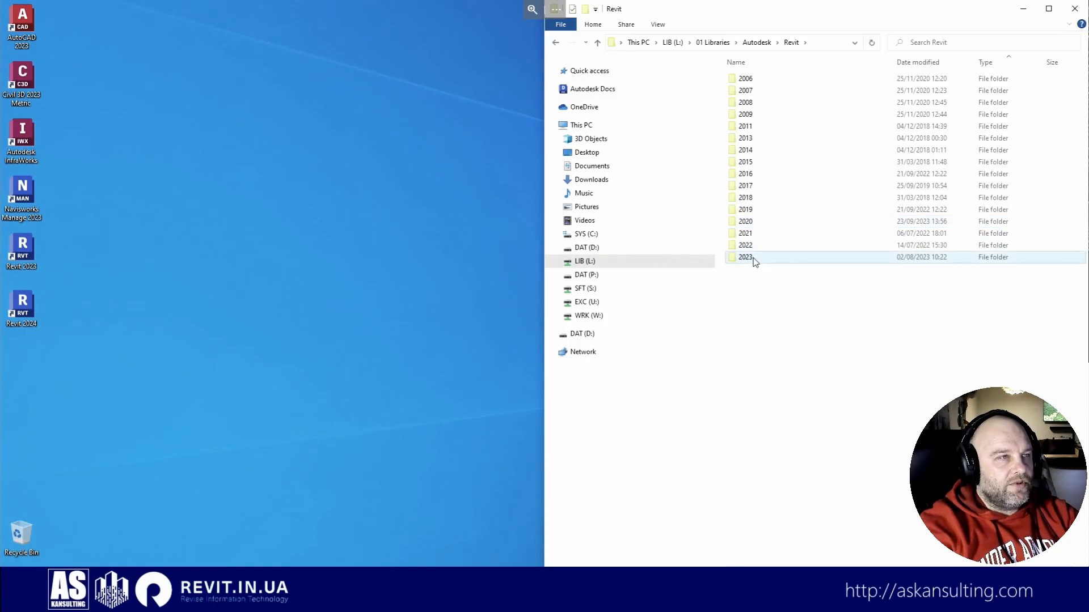
double_click(754, 258)
left_click(758, 43)
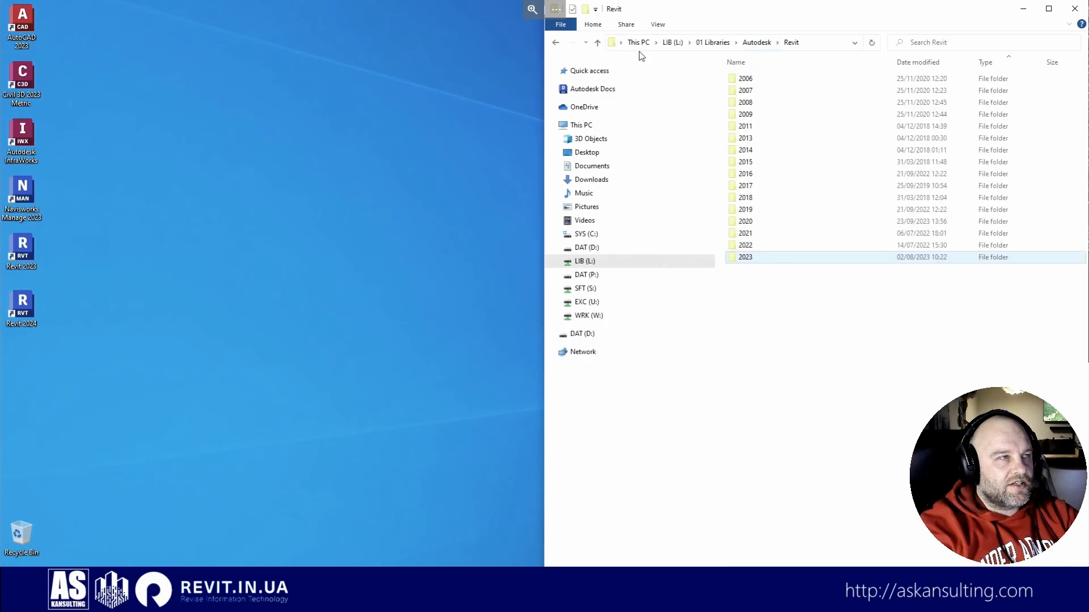
key("ctrl+shift+n")
type("2024")
key("Return")
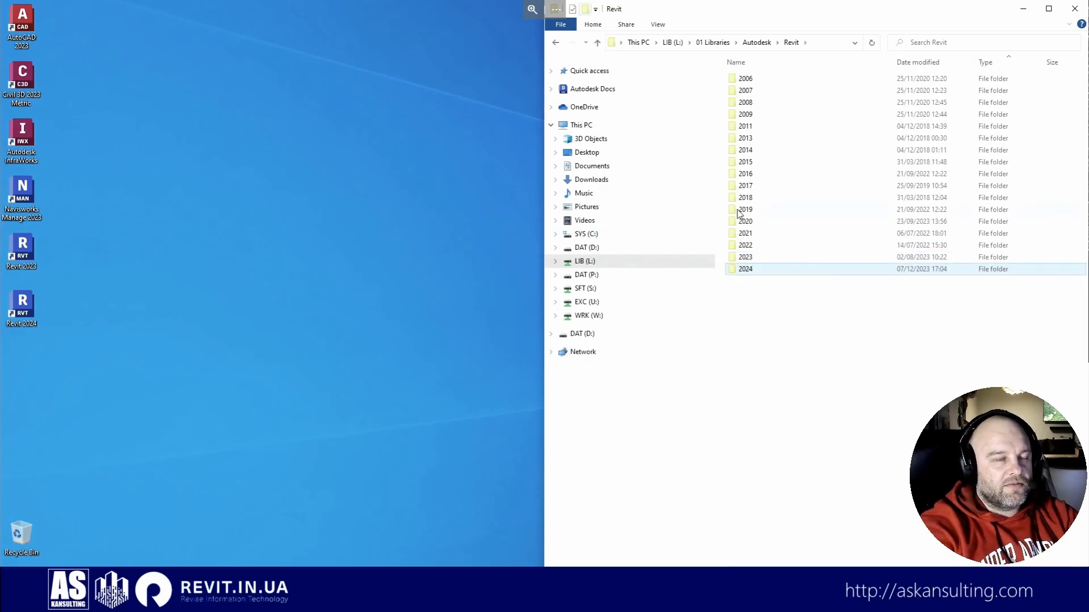
Step: Copy the ASK folder from the 2023 Revit library into the 2024 folder
left_click(746, 258)
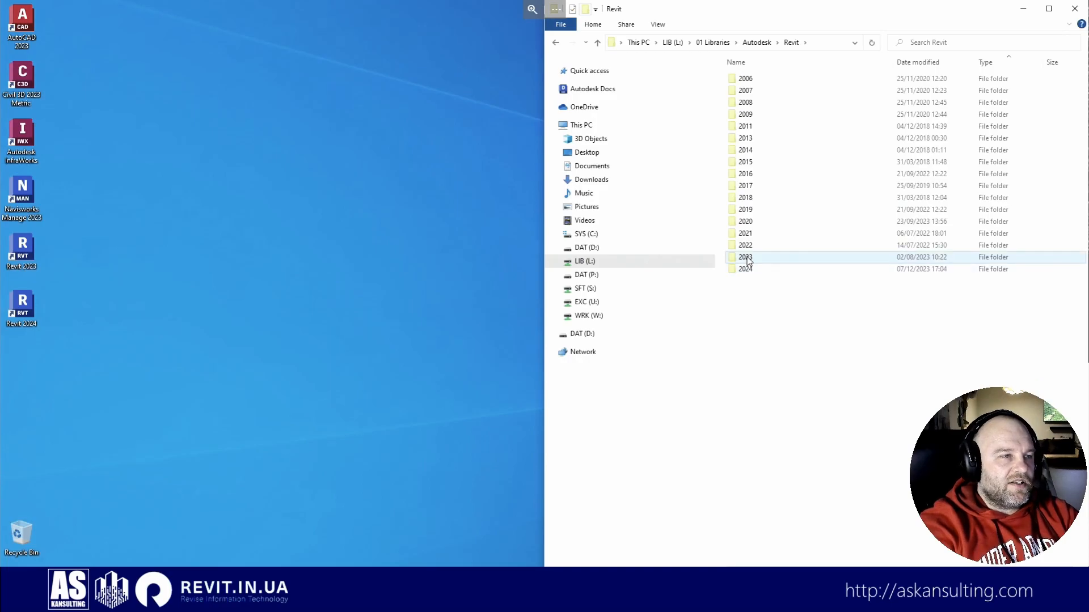
double_click(746, 258)
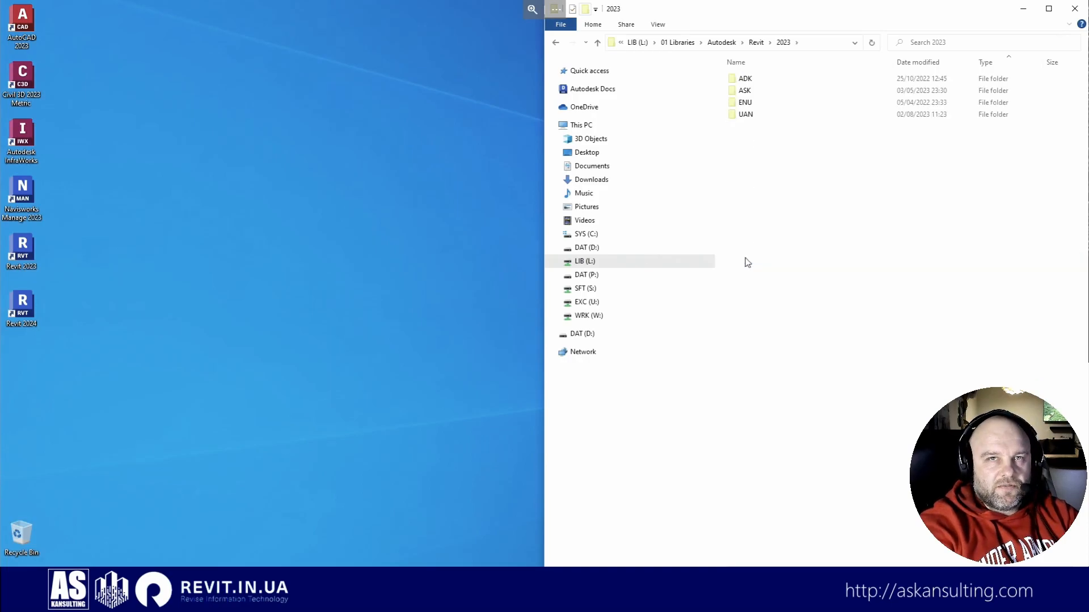
left_click(745, 91)
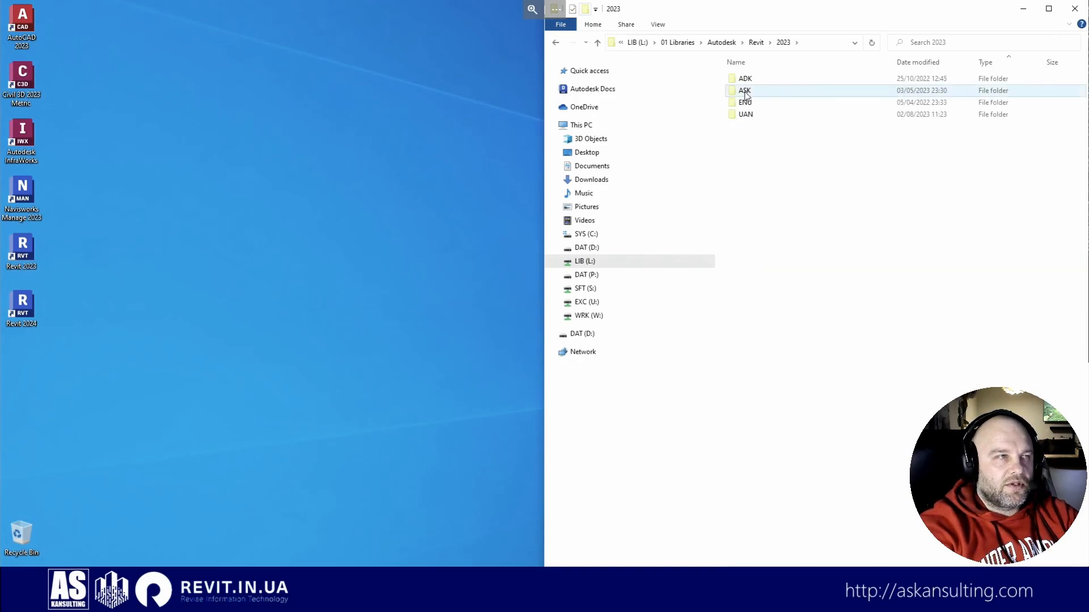
double_click(745, 91)
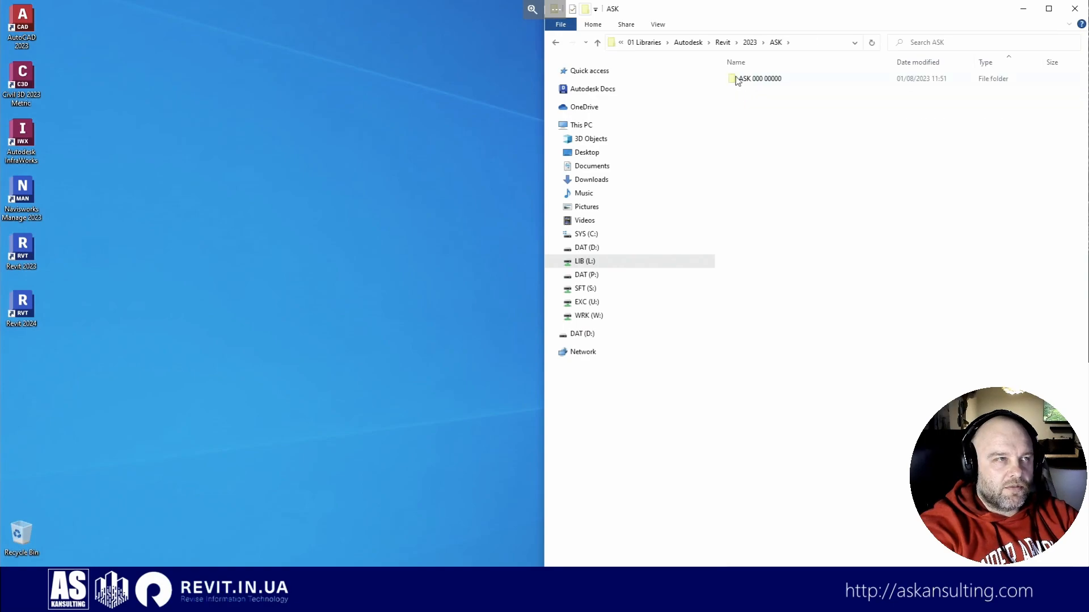
left_click(749, 43)
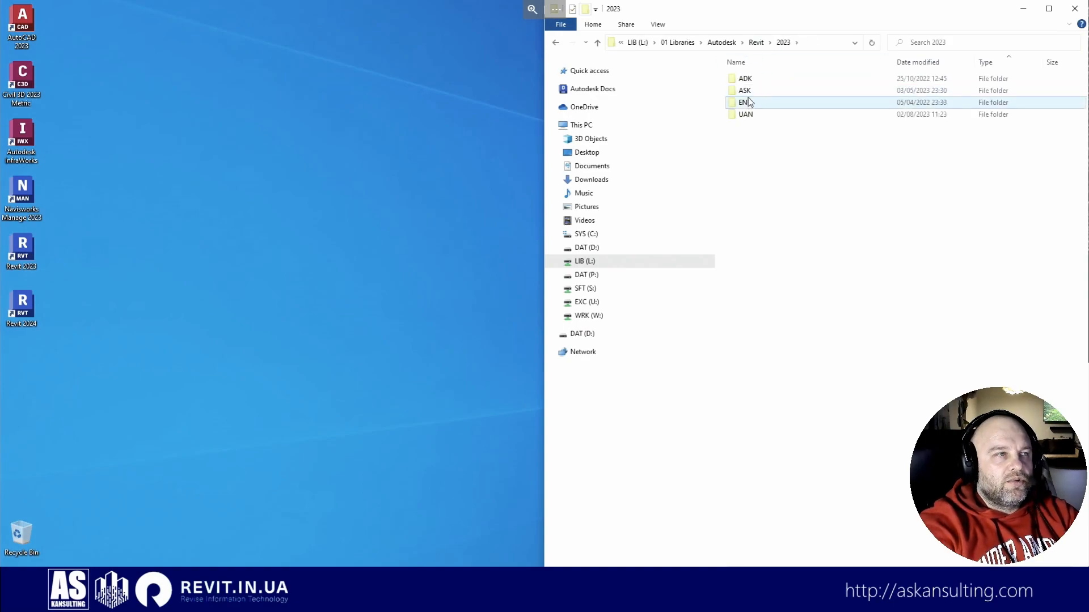
left_click(756, 43)
double_click(755, 272)
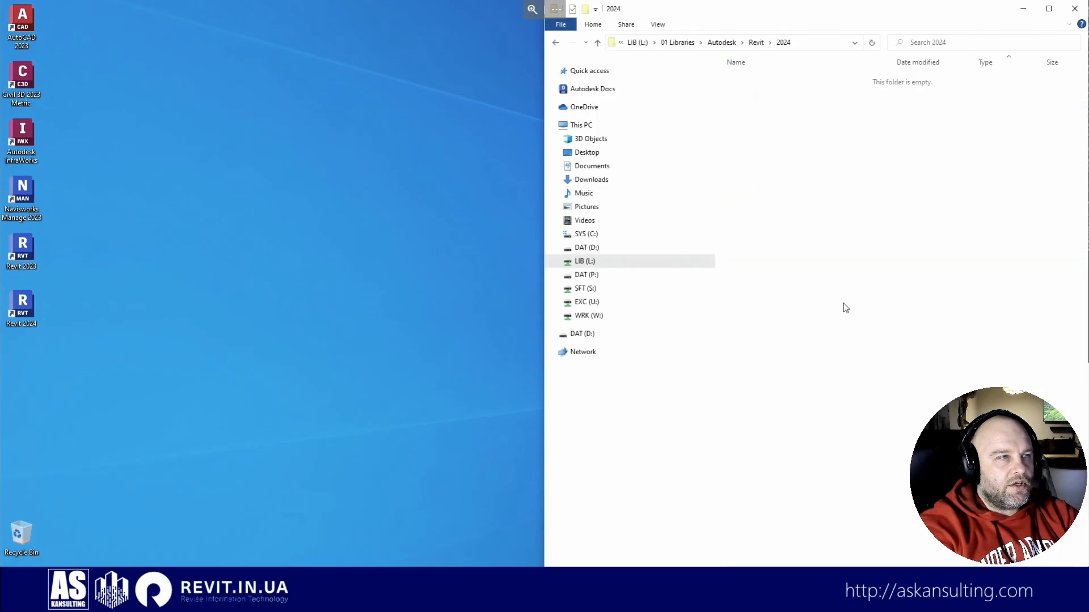
key("ctrl+v")
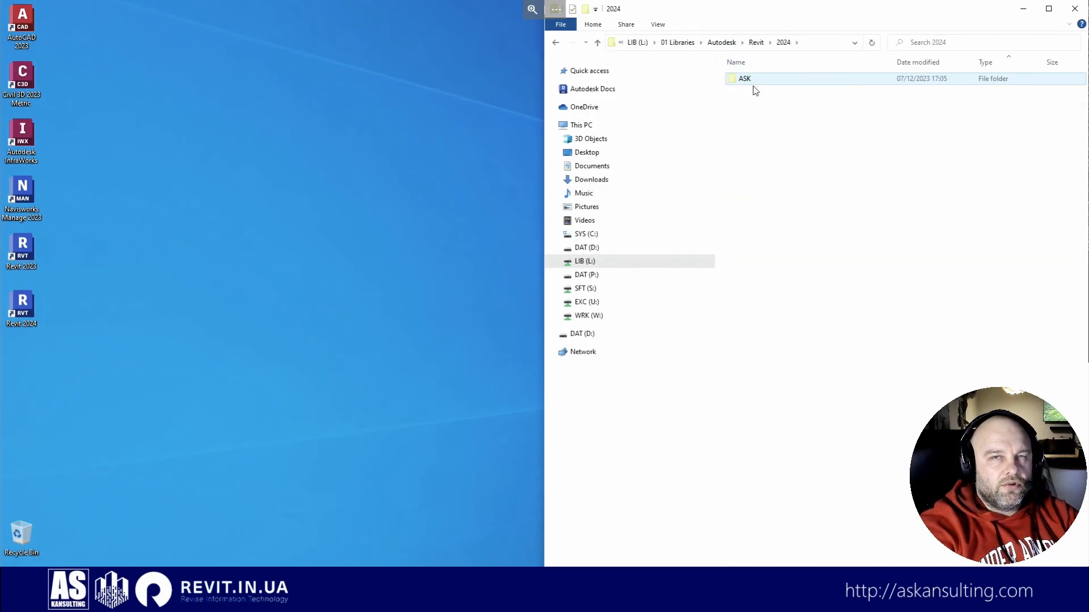
Step: Open the INI folder inside ASK 000 00000 of the 2024 ASK library
double_click(746, 80)
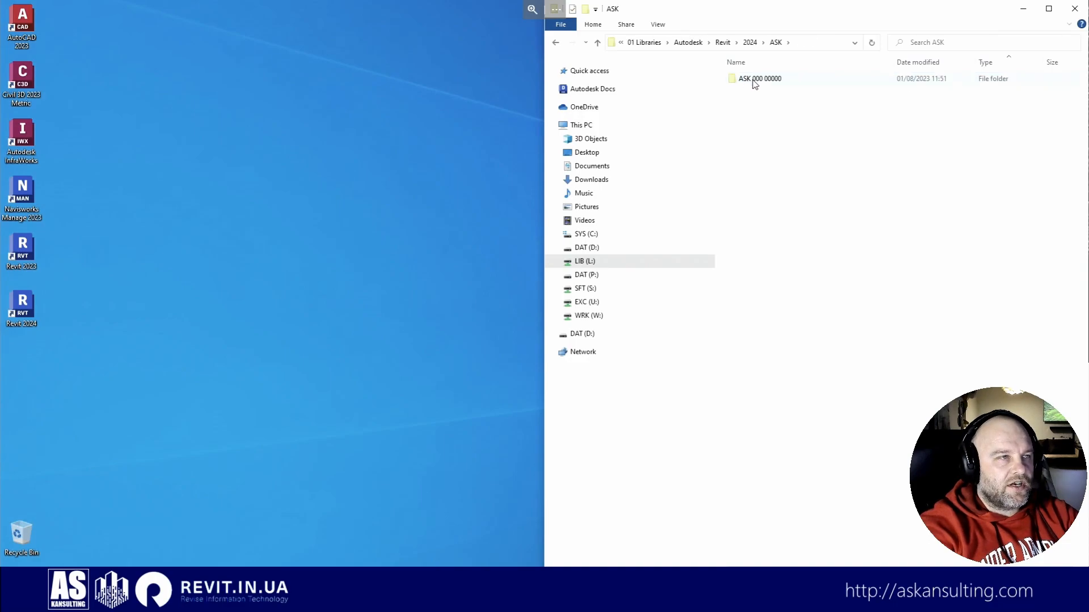
double_click(757, 80)
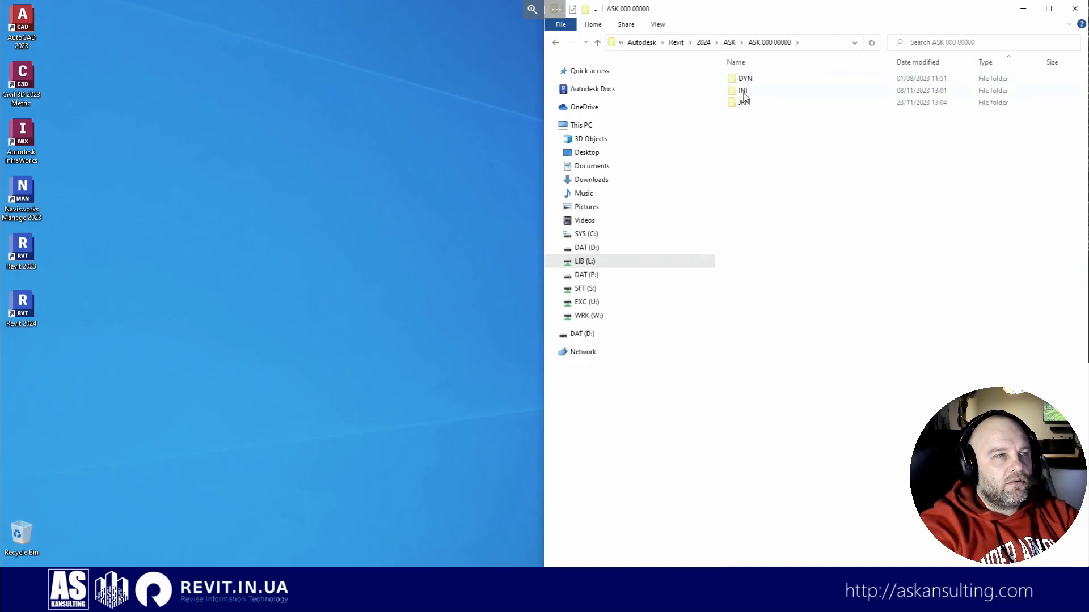
mouse_move(751, 94)
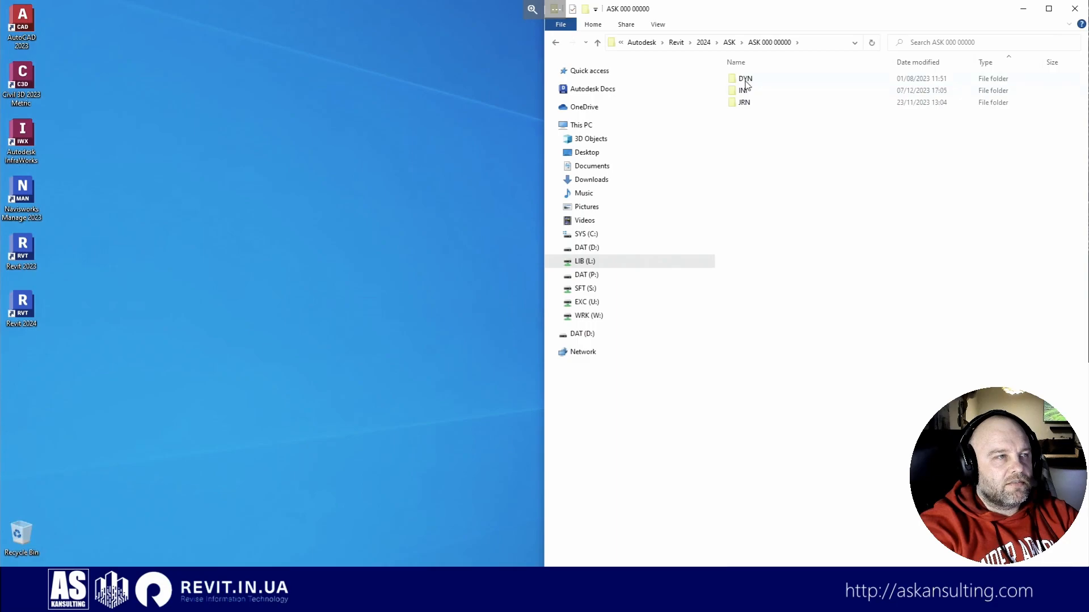
left_click(741, 96)
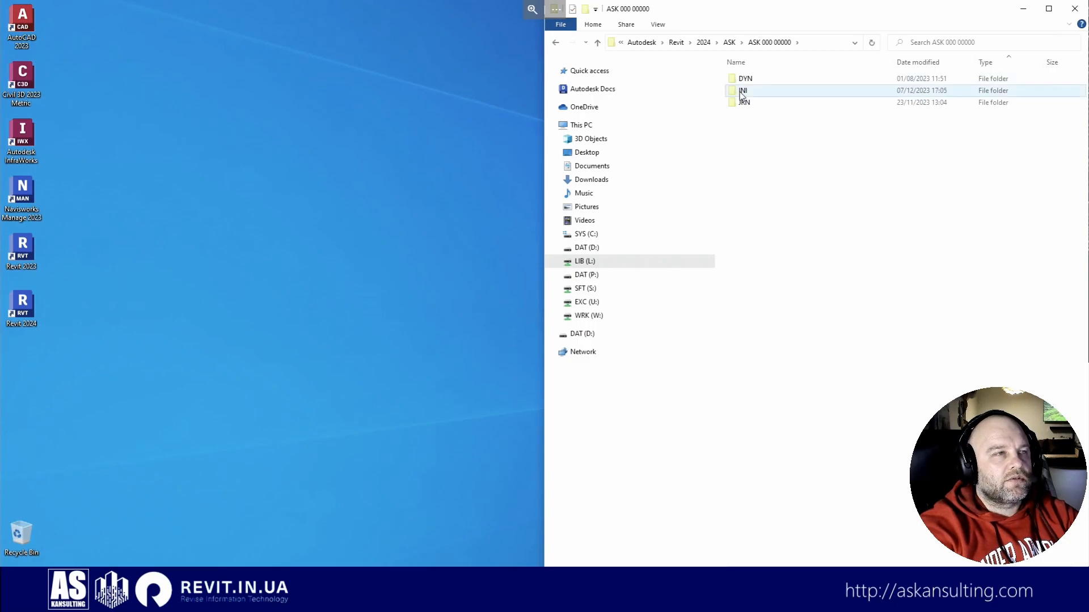
double_click(741, 95)
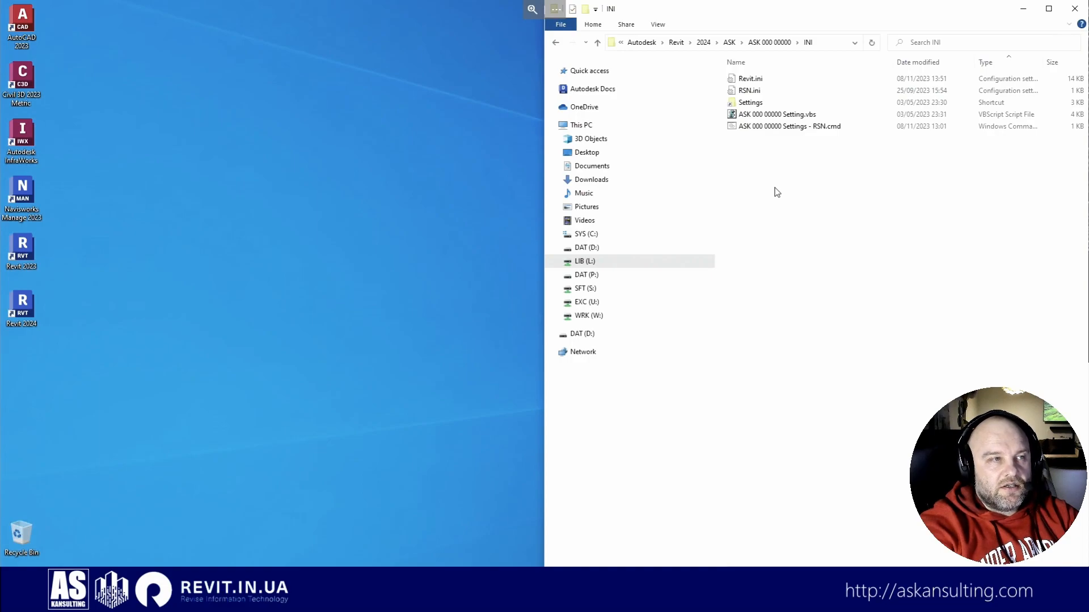
Step: Change the Settings shortcut's target so it points to the roaming Autodesk Revit 2024 folder
left_click(754, 107)
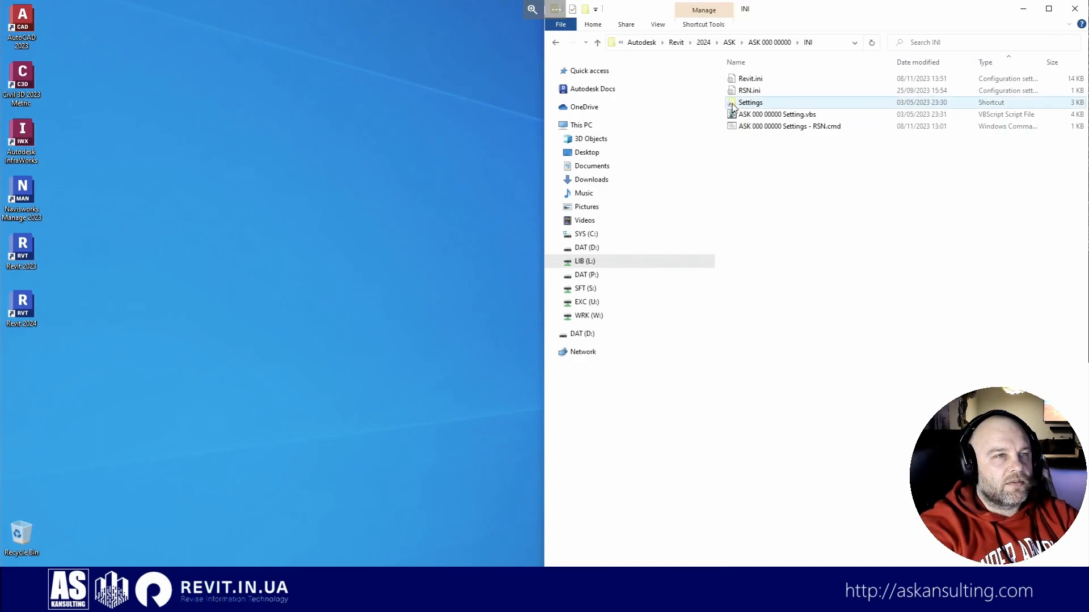
right_click(763, 107)
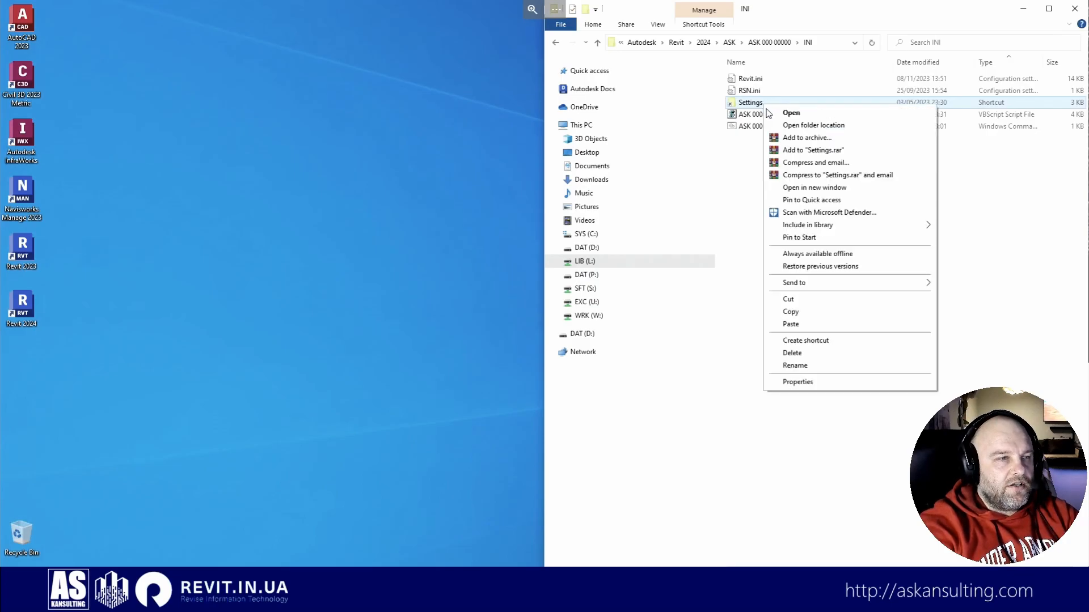
left_click(814, 382)
left_click(845, 207)
left_click_drag(833, 207, 779, 207)
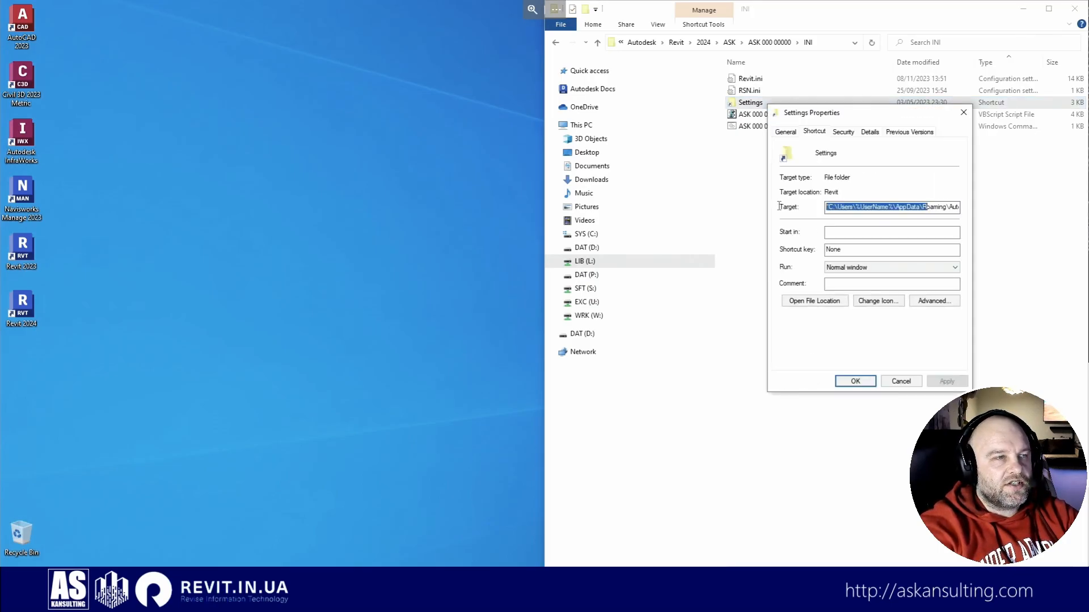
left_click(877, 208)
left_click_drag(864, 209, 973, 207)
left_click(955, 207)
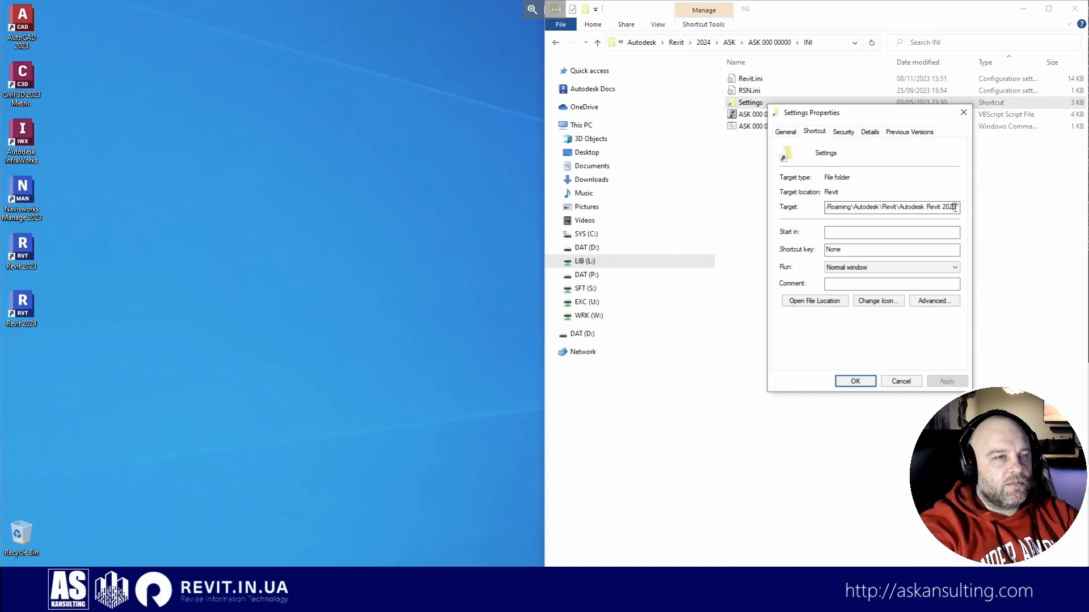
left_click(866, 380)
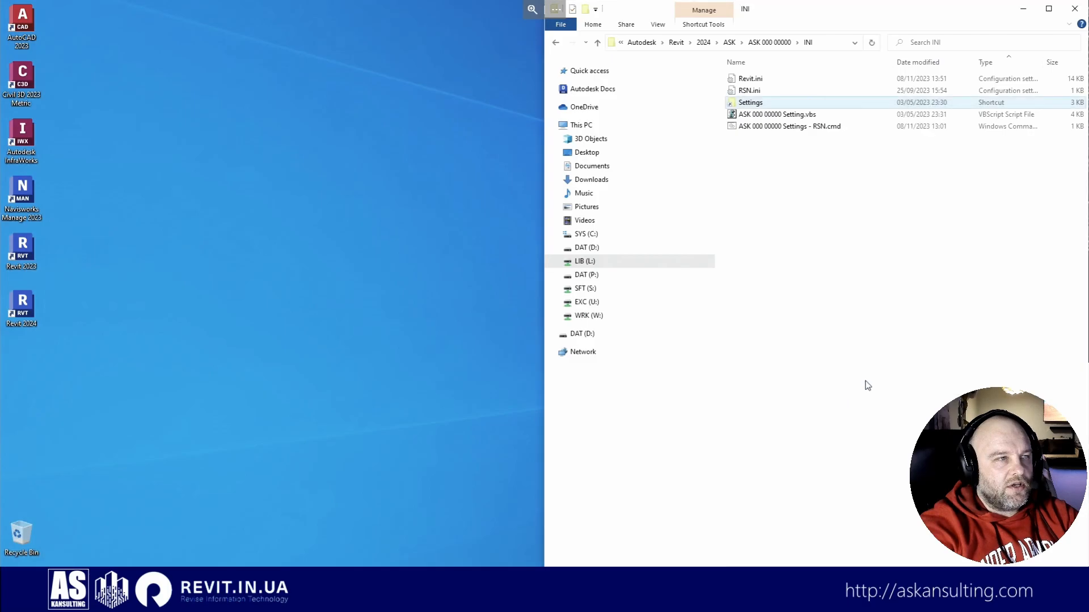
Step: Locate Revit.ini in the Revit 2024 user settings folder through the Settings shortcut, and view the library's Revit.ini in Notepad
double_click(760, 104)
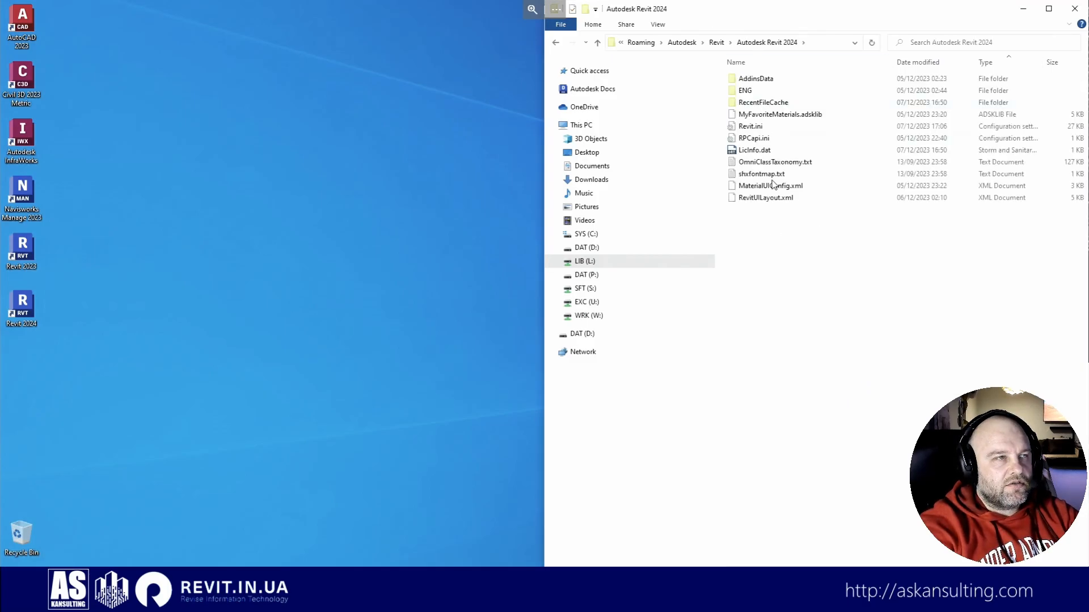
left_click(825, 45)
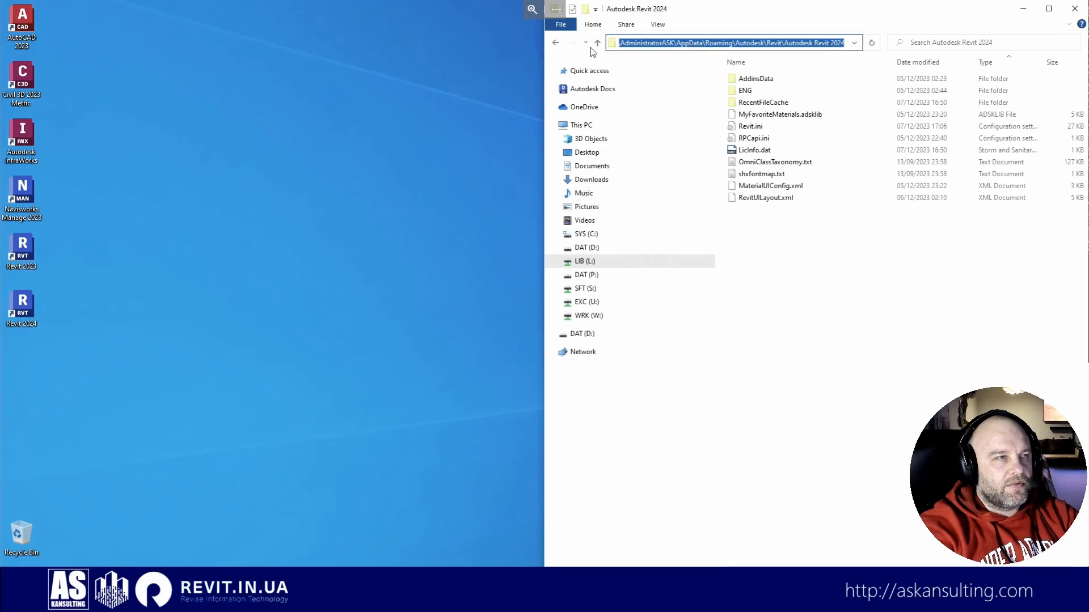
left_click(782, 295)
left_click(754, 127)
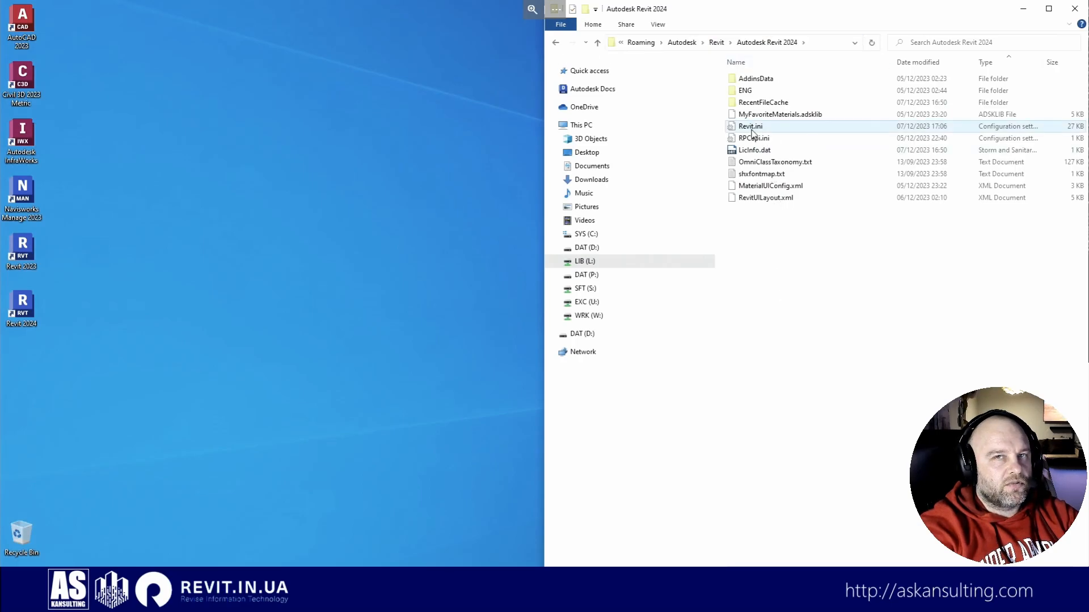
left_click(556, 44)
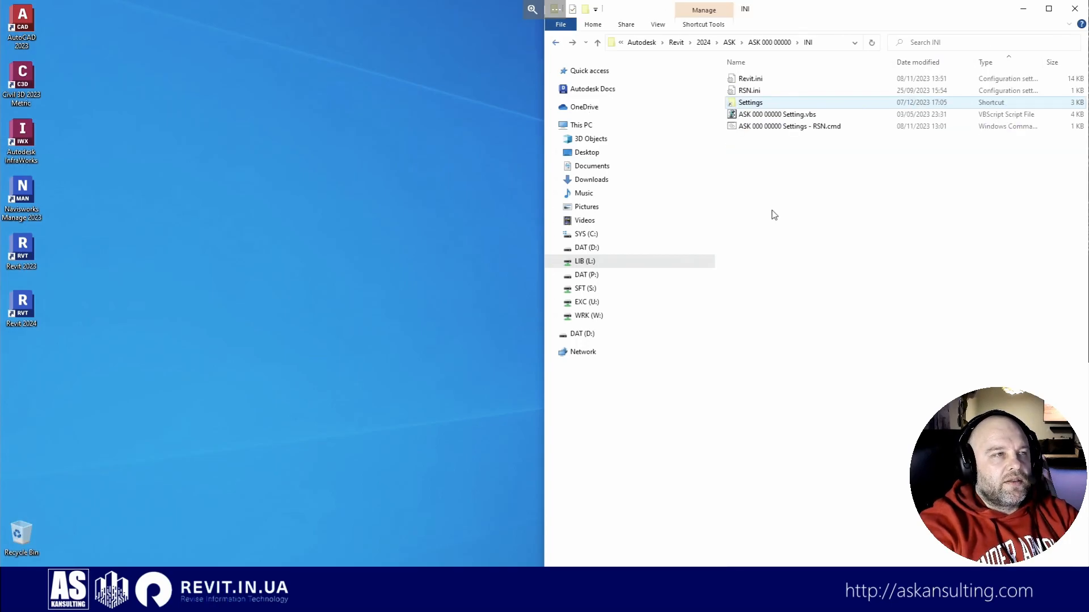
double_click(754, 82)
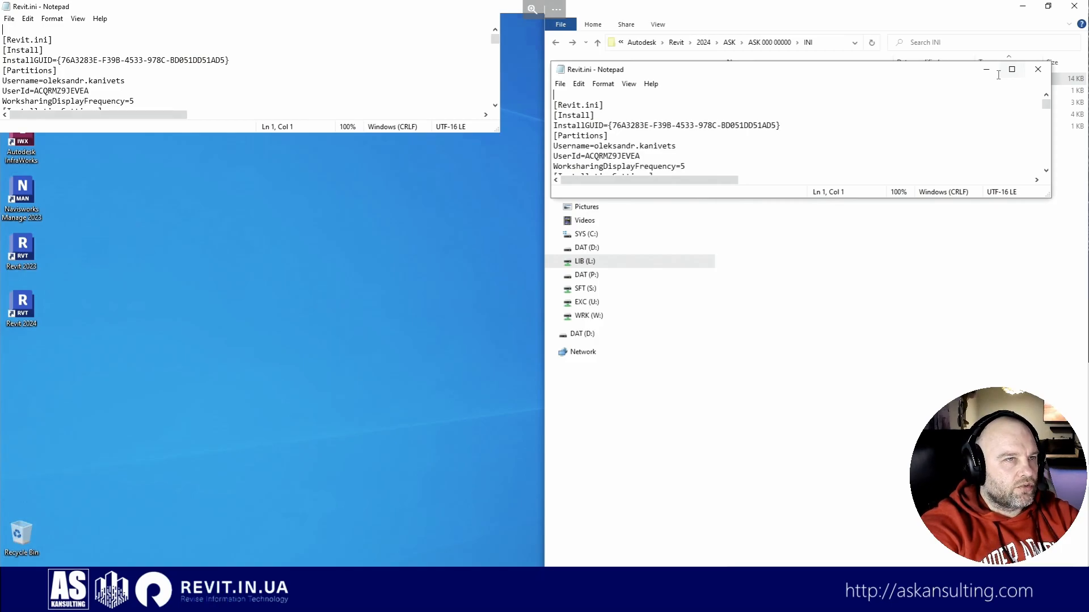
left_click(1038, 70)
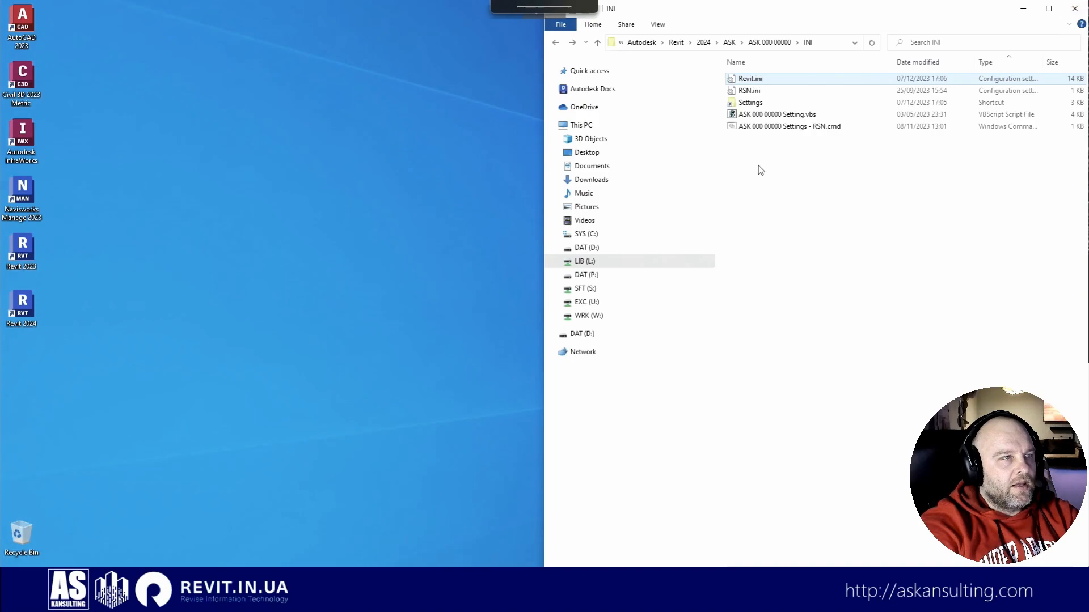
Step: Open ASK 000 00000 Setting.vbs from the INI folder in Notepad++ and look through the script
left_click(752, 116)
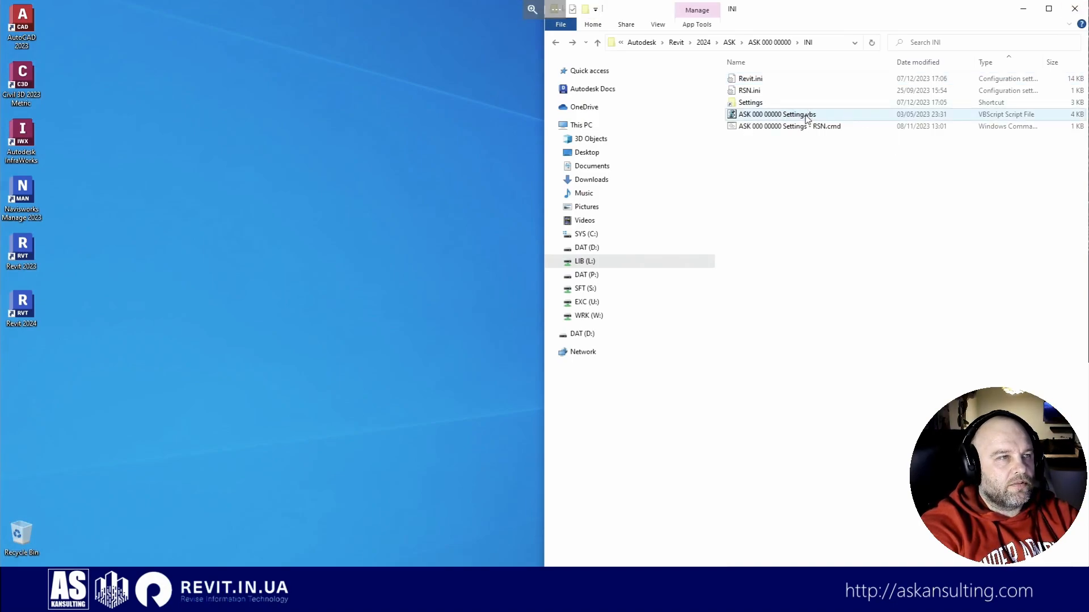
right_click(806, 116)
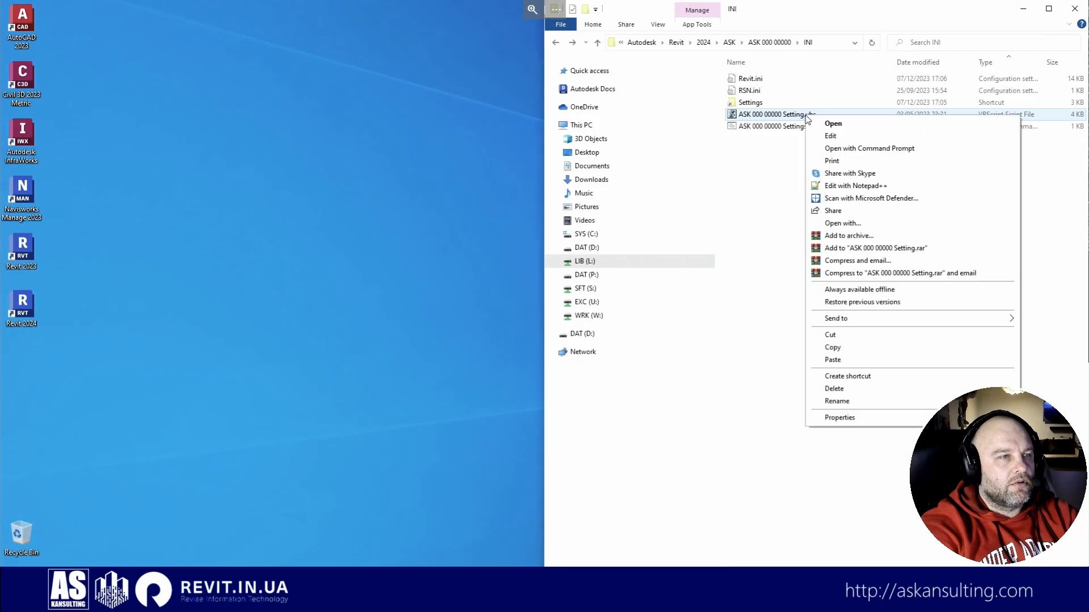
left_click(856, 187)
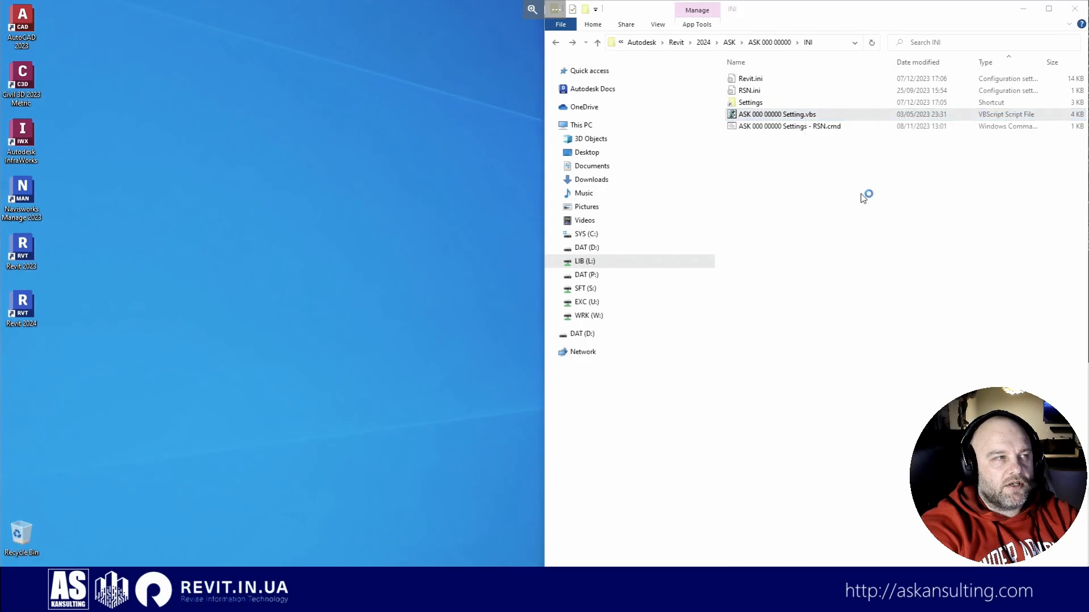
left_click(551, 334)
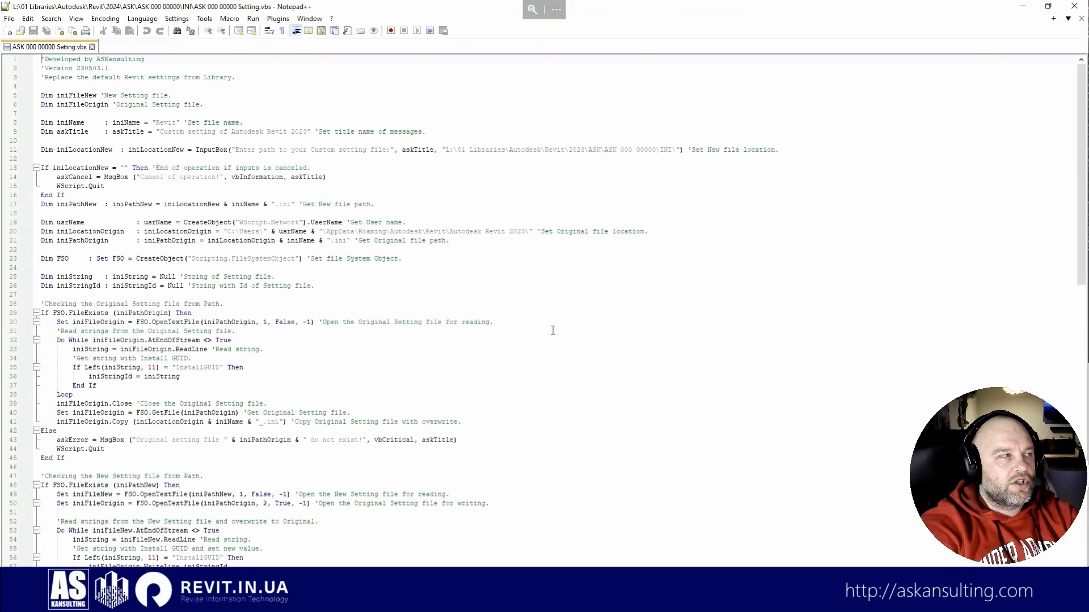
scroll(180, 225, "down", 3)
scroll(181, 225, "down", 8)
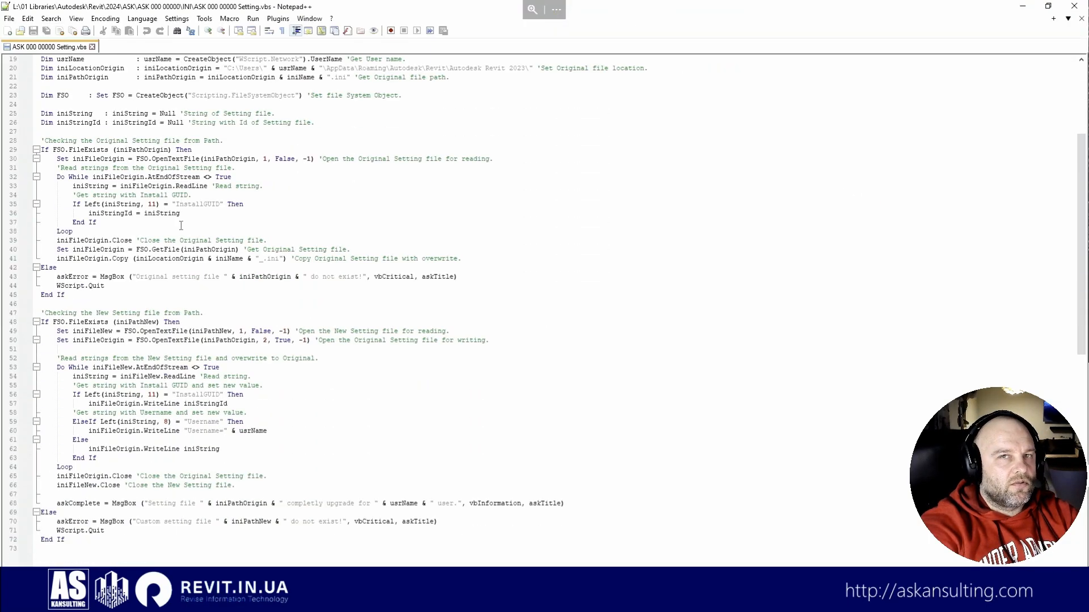
scroll(180, 226, "up", 5)
scroll(181, 226, "up", 6)
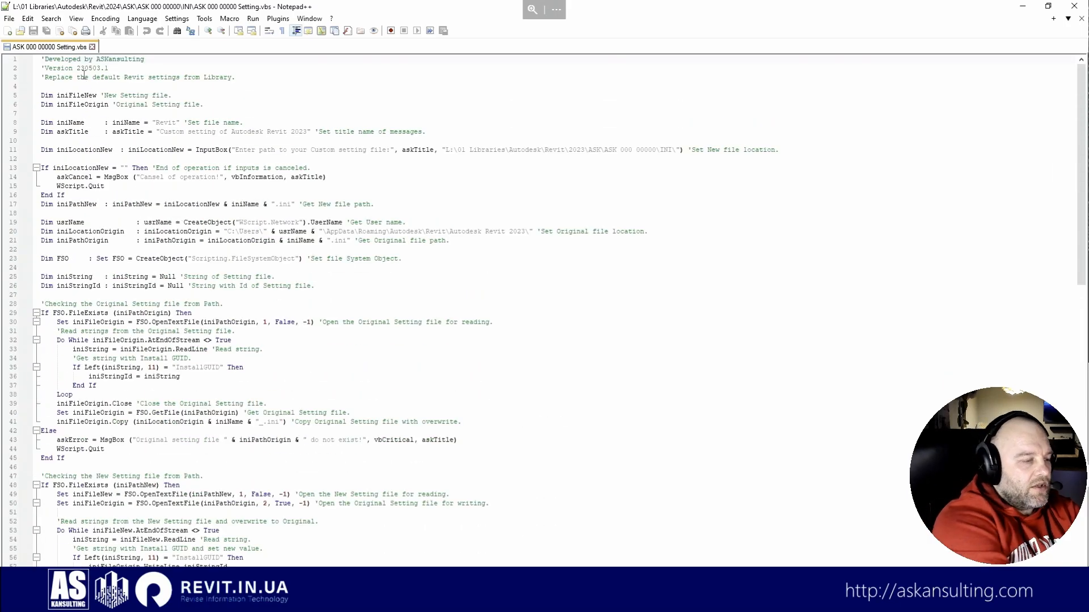
Step: Replace every occurrence of 2023 with 2024 throughout the settings script
key("ctrl+h")
type("2")
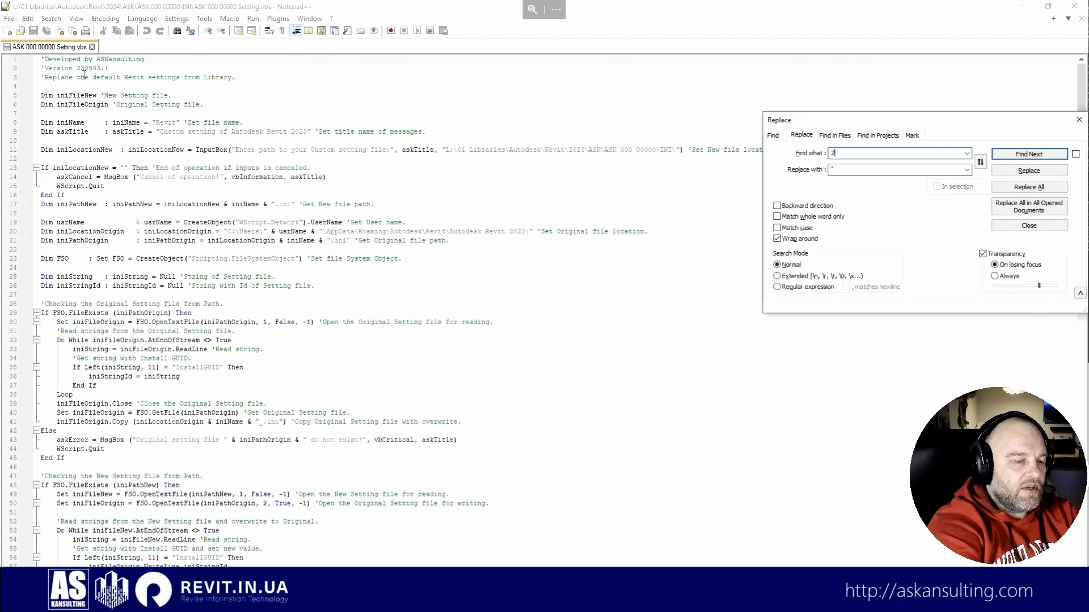
type("023")
key("Tab")
type("2024")
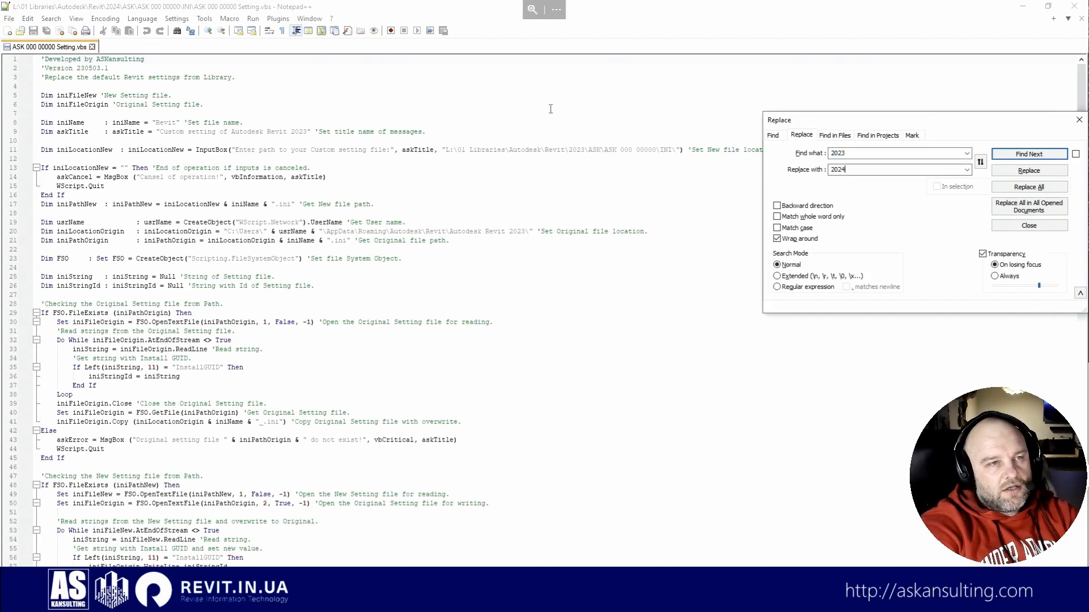
left_click(1018, 189)
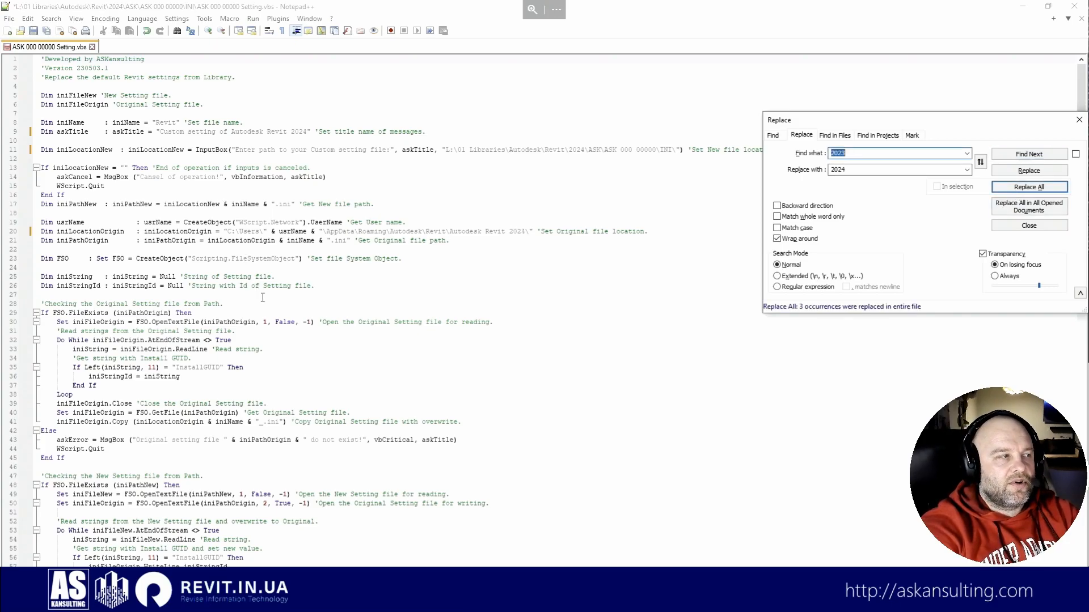
left_click(1079, 119)
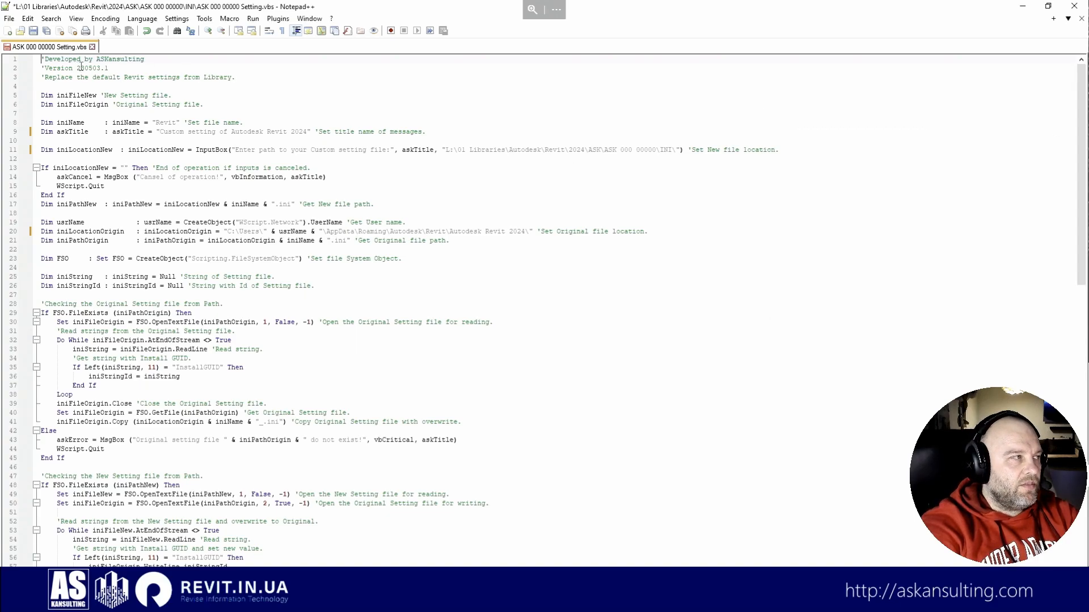
Step: Change the script's version comment to 231207.1, save the file and close Notepad++
left_click_drag(84, 68, 101, 67)
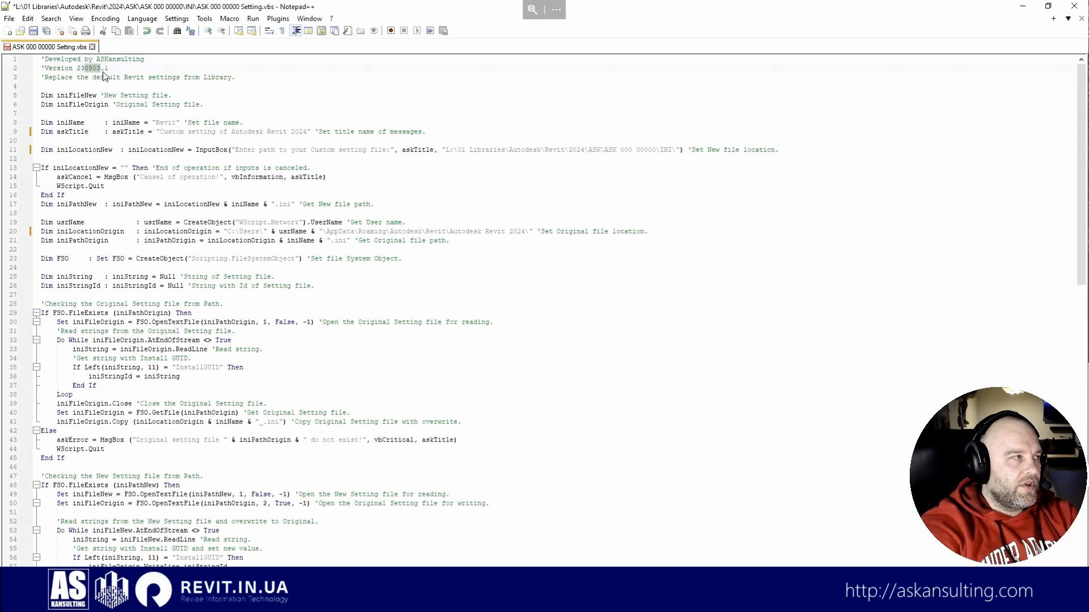
type("1")
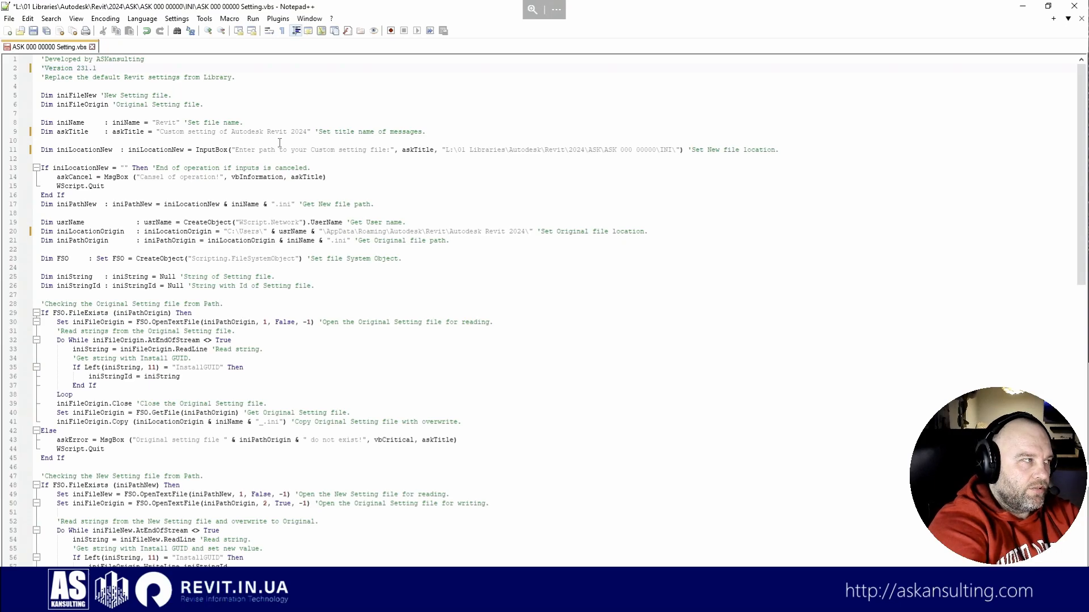
type("207")
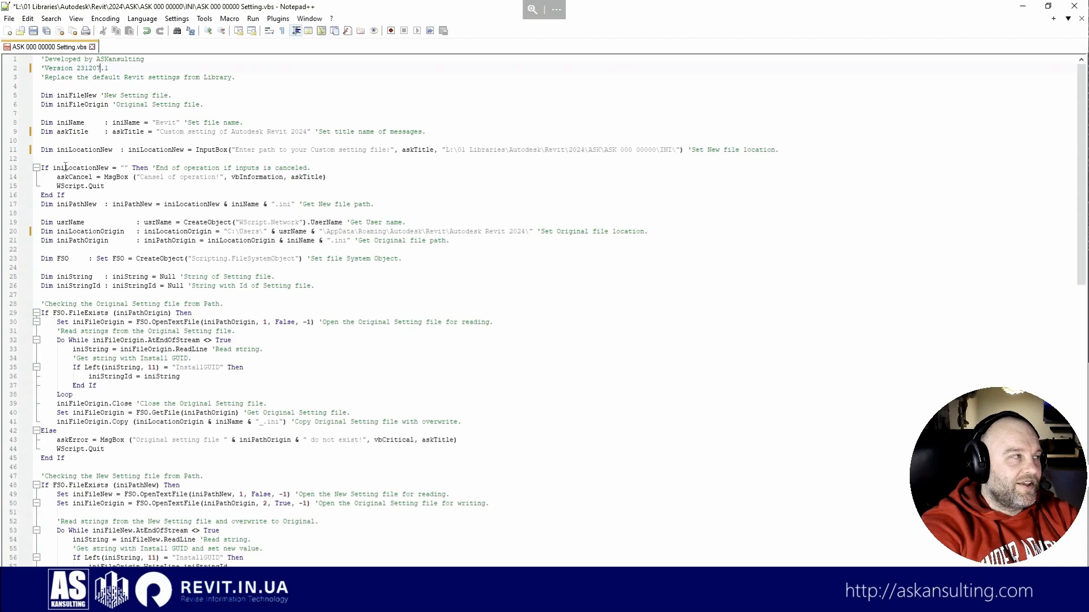
left_click(33, 31)
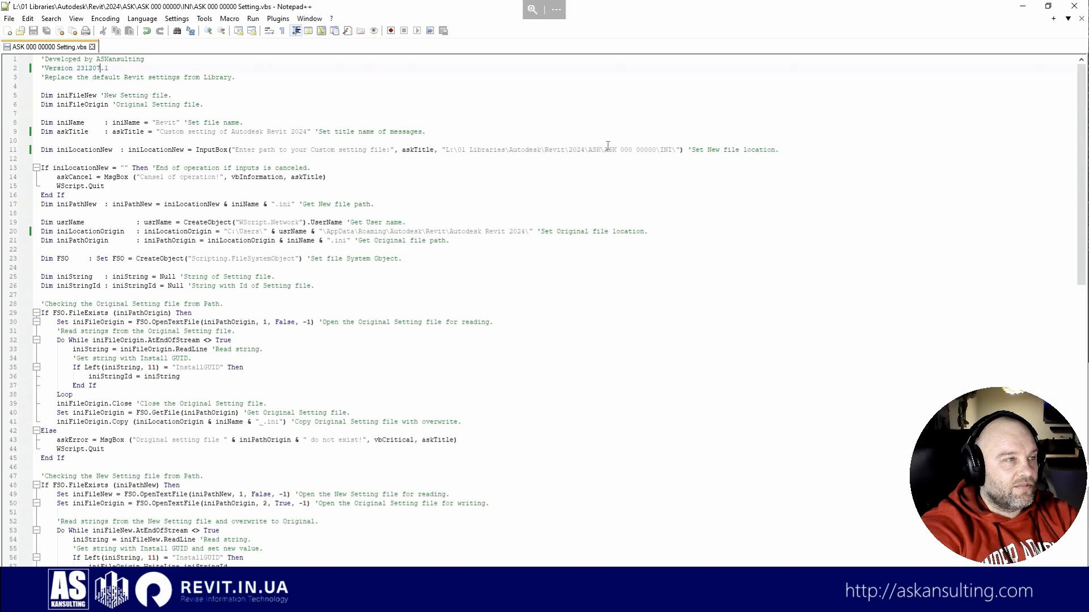
double_click(577, 149)
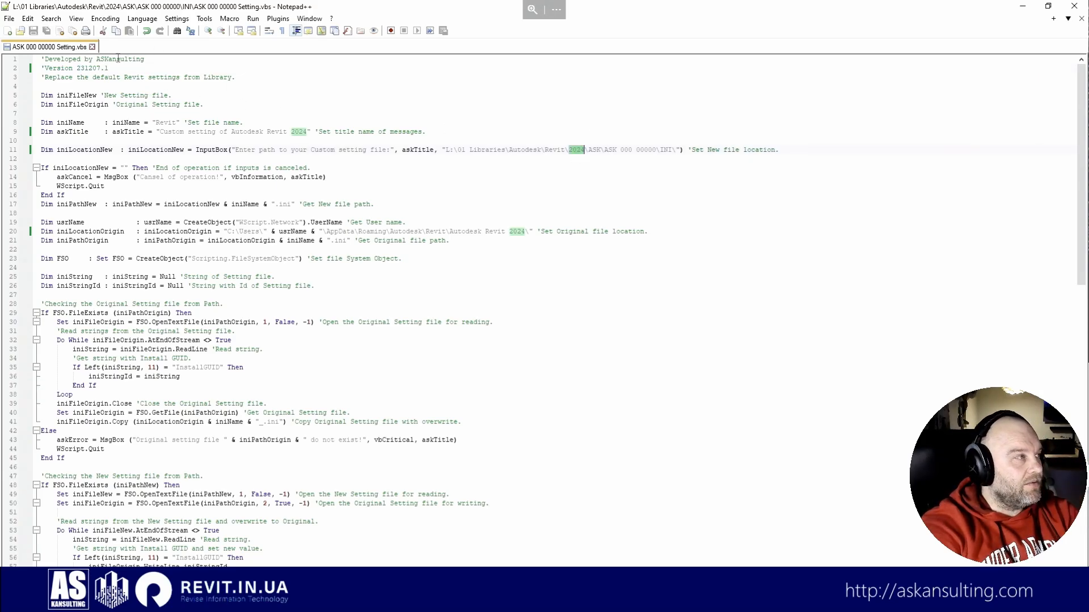
left_click(92, 47)
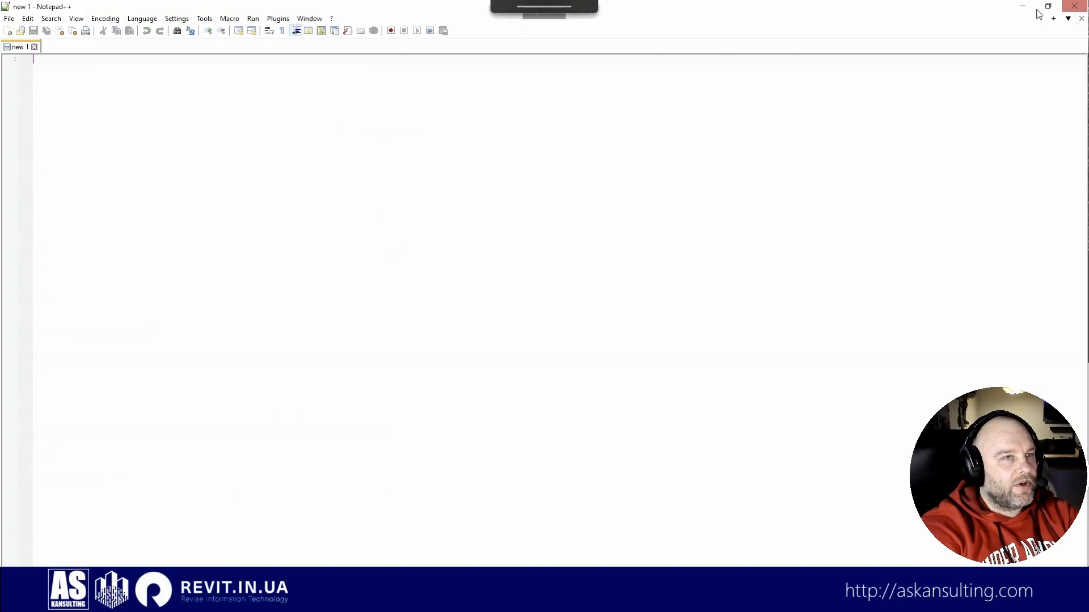
left_click(1066, 10)
Step: Run ASK 000 00000 Setting.vbs, accepting the 2024 library's INI folder as the path to the custom setting file
double_click(768, 115)
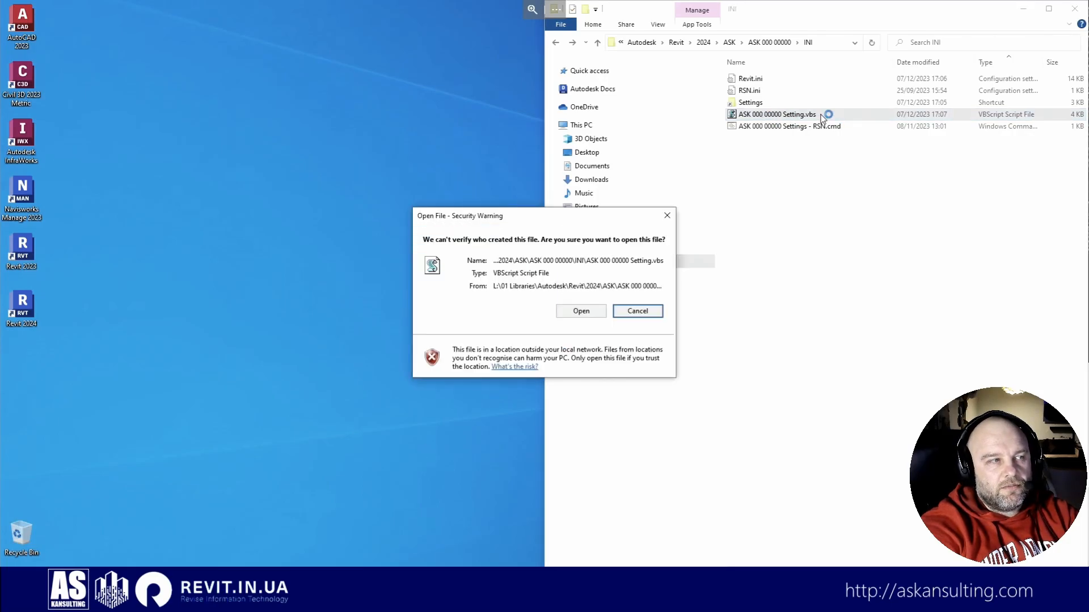
left_click(579, 312)
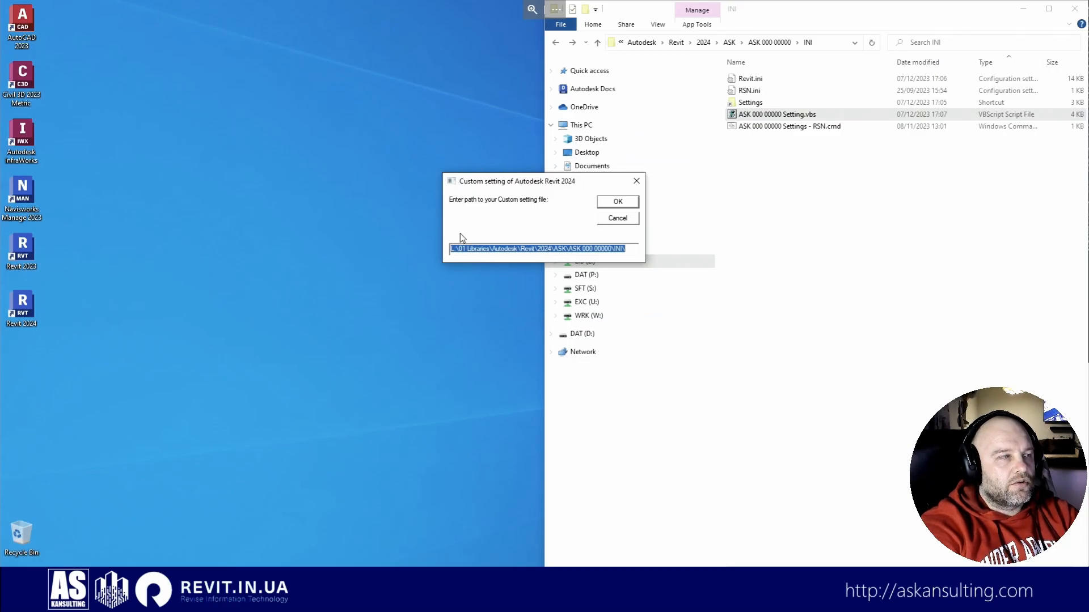
left_click(519, 248)
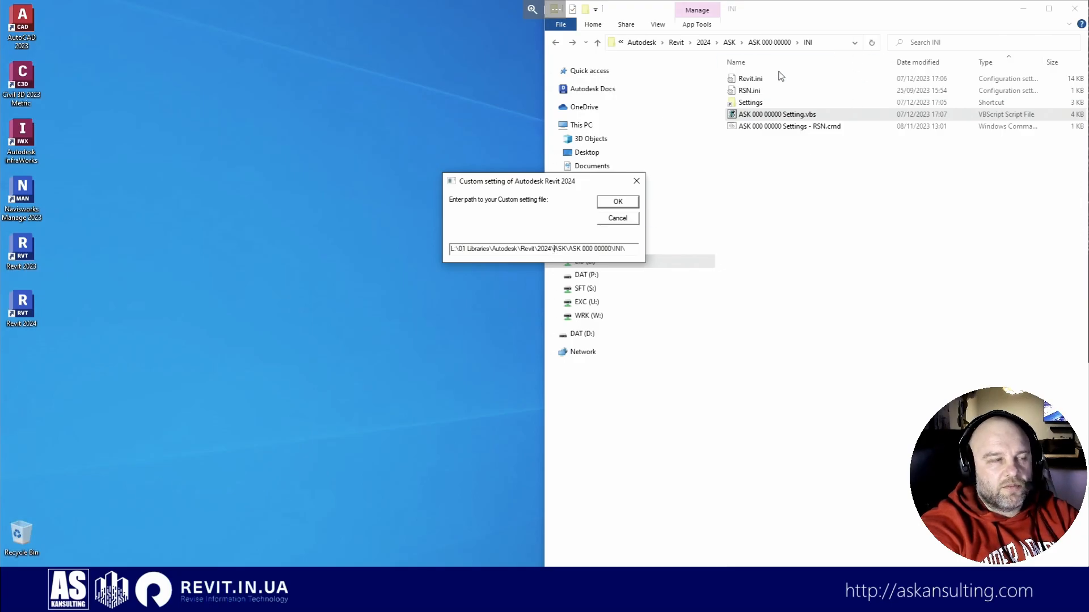
left_click(618, 203)
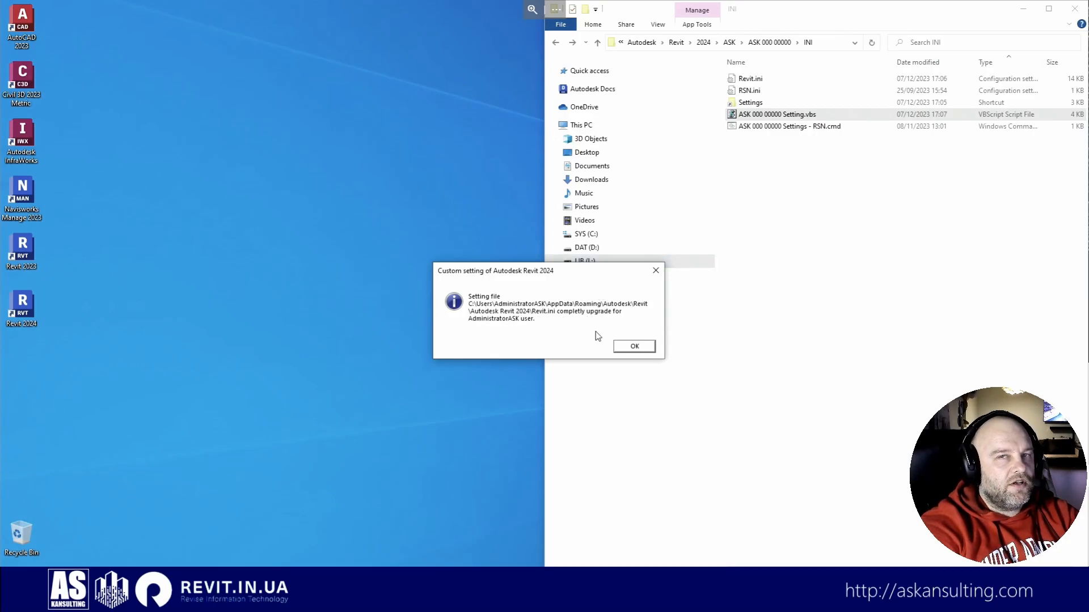
left_click(635, 347)
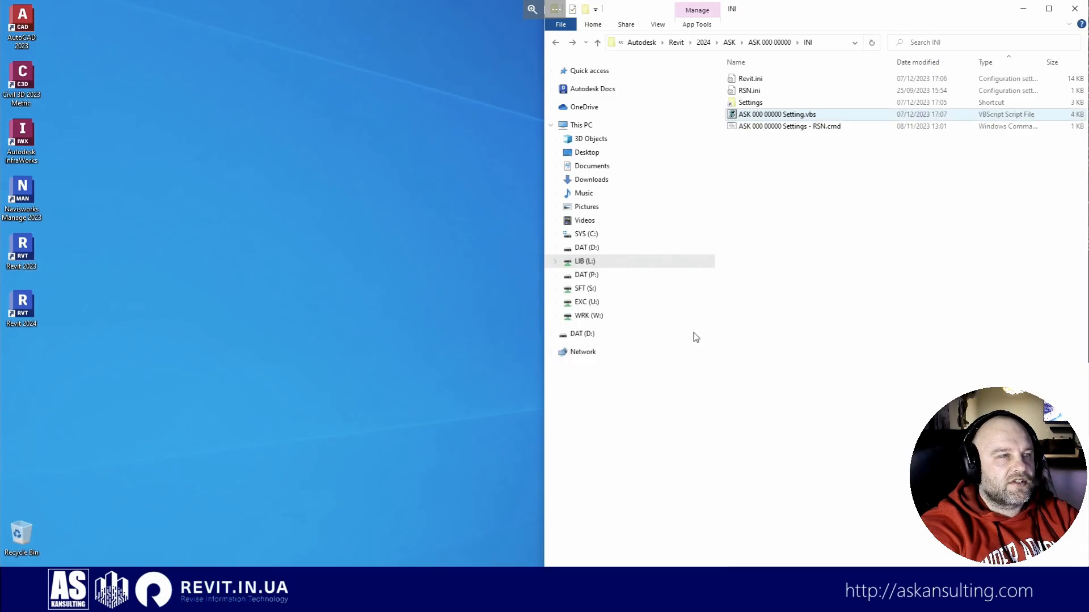
Step: Start Revit 2024 and bring up the Colors settings in its Options, looking at the User Interface settings on the way
left_click(296, 190)
left_click(30, 306)
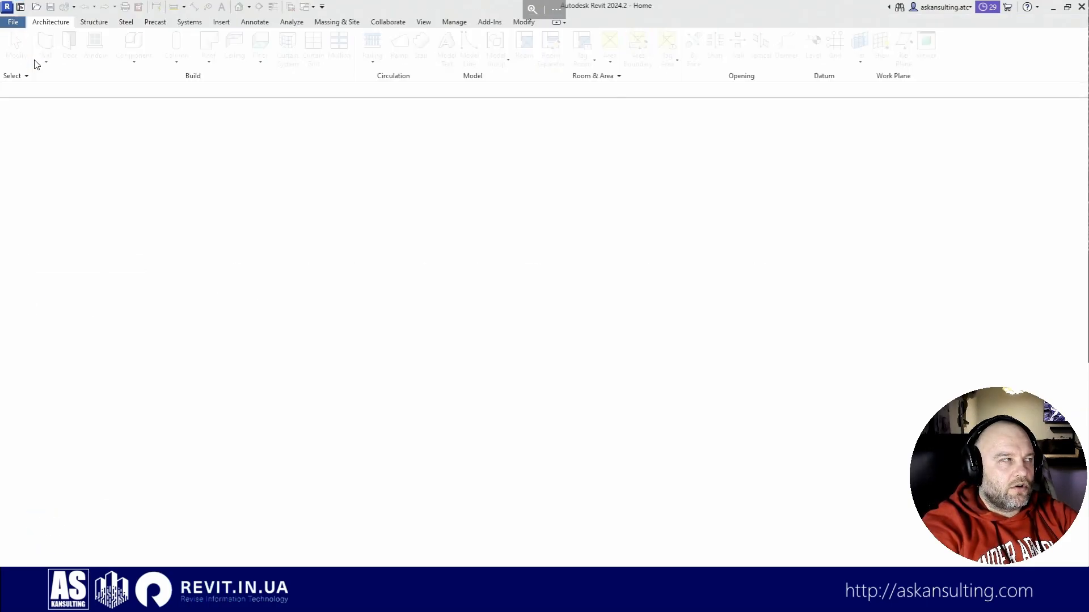
left_click(13, 22)
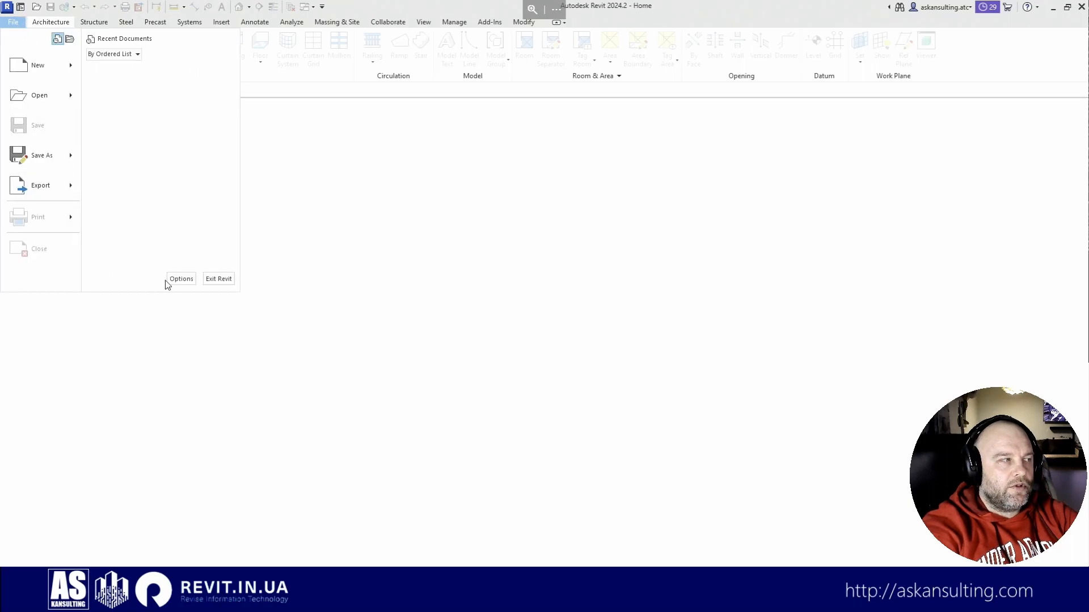
left_click(185, 282)
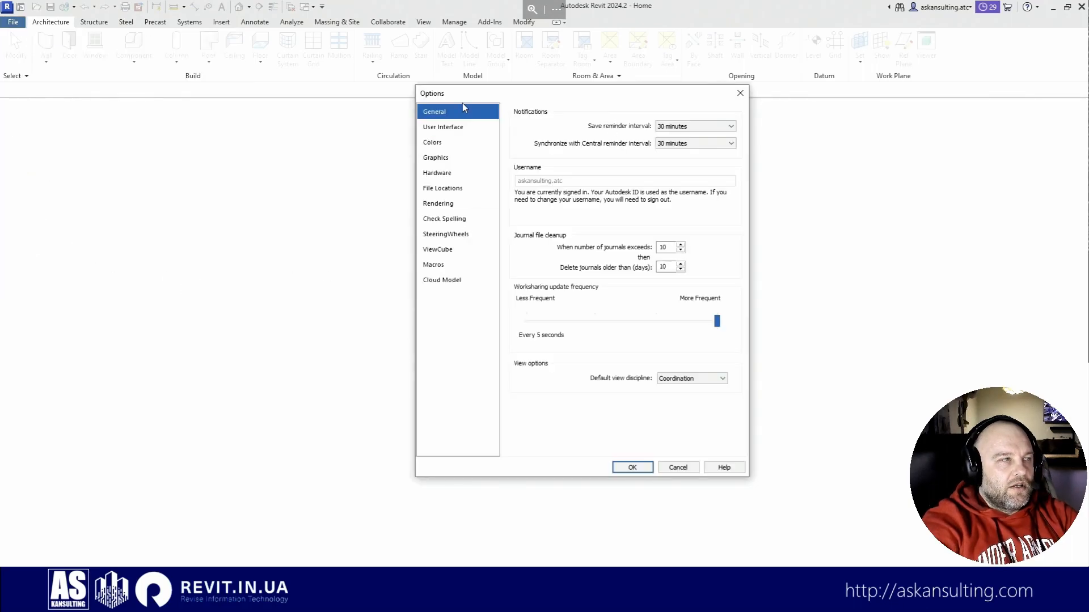
left_click(452, 128)
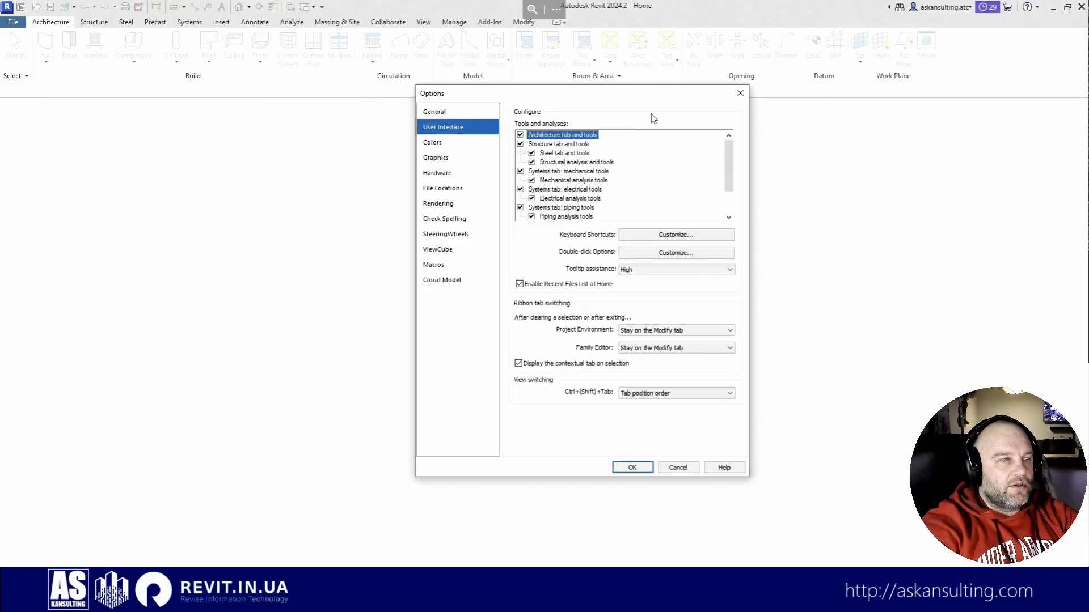
left_click(453, 143)
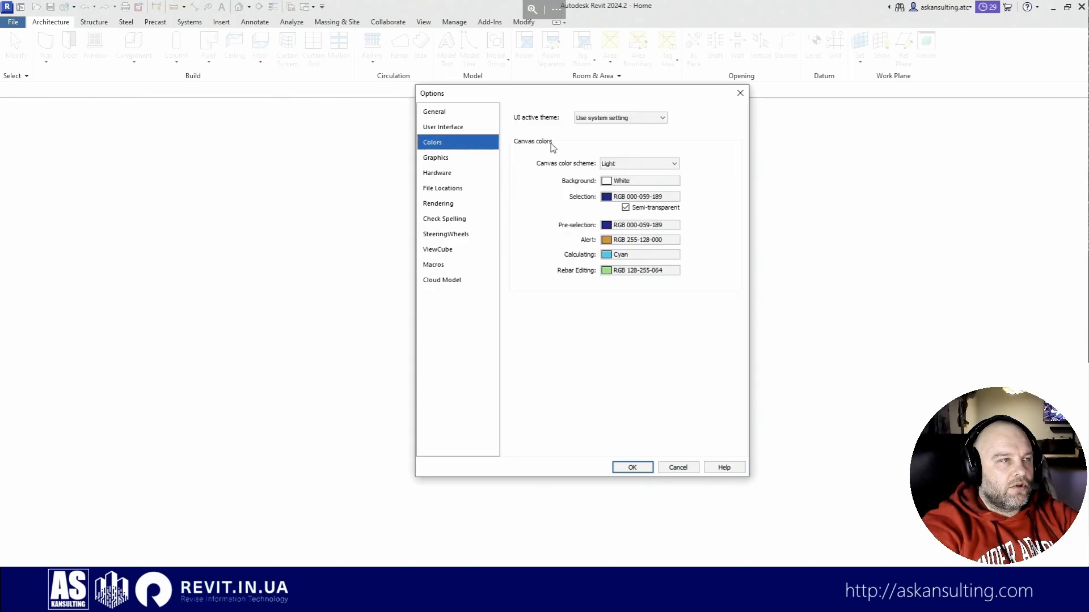
Step: Try the Dark canvas color scheme and switch it back to Light
left_click(634, 165)
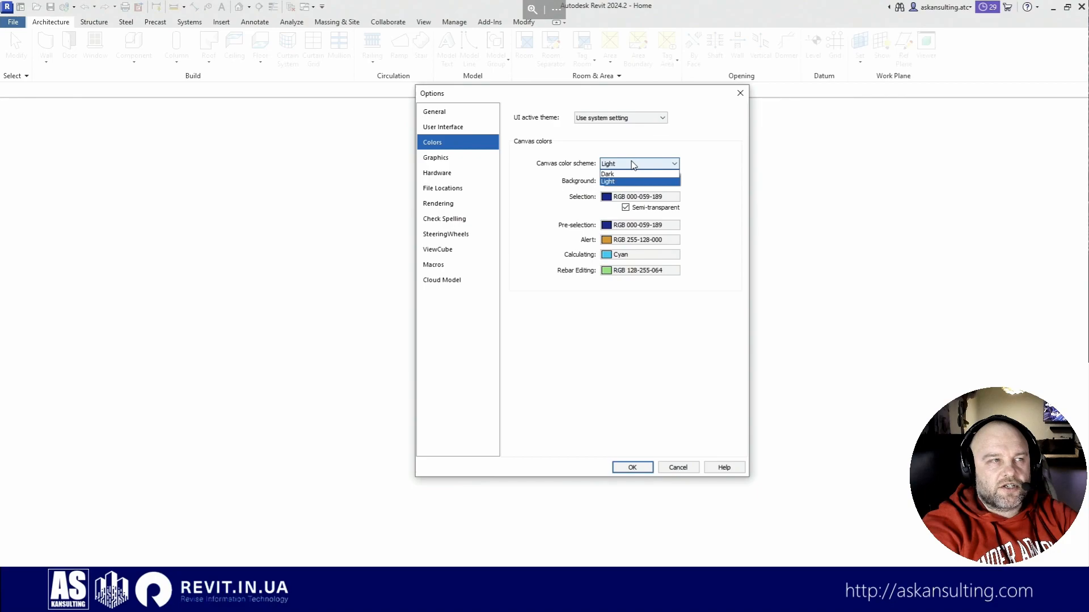
left_click(629, 174)
left_click(628, 163)
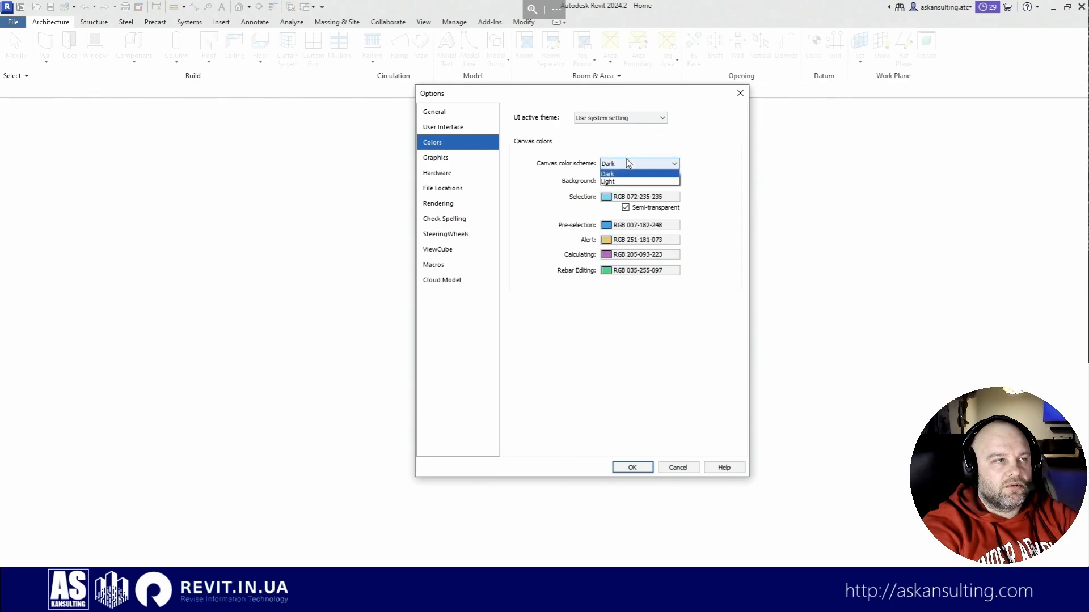
left_click(625, 182)
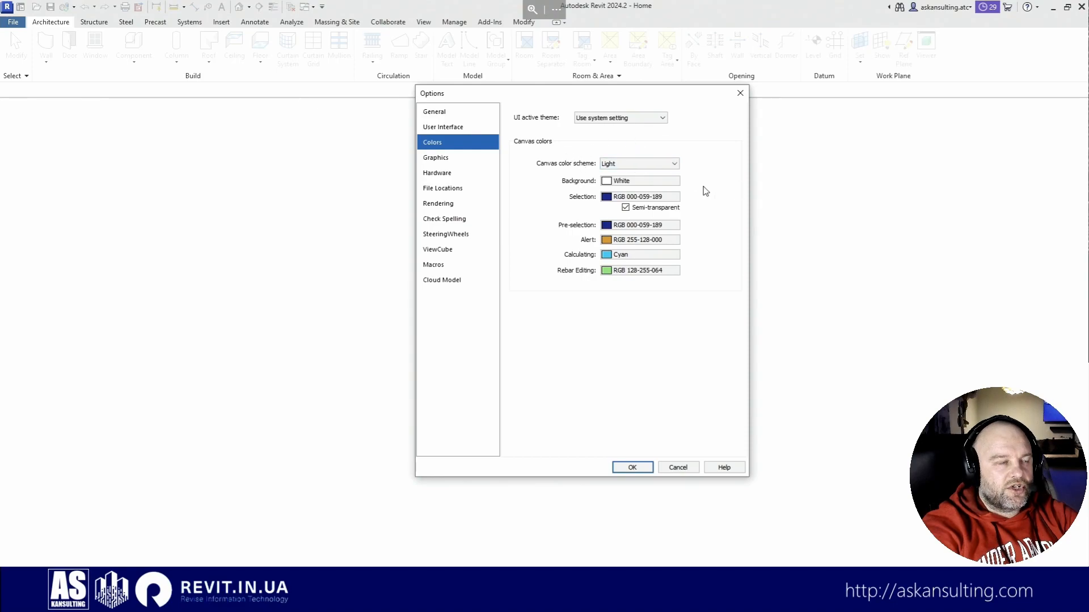
Step: Set the UI active theme to Dark and apply the options
left_click(630, 119)
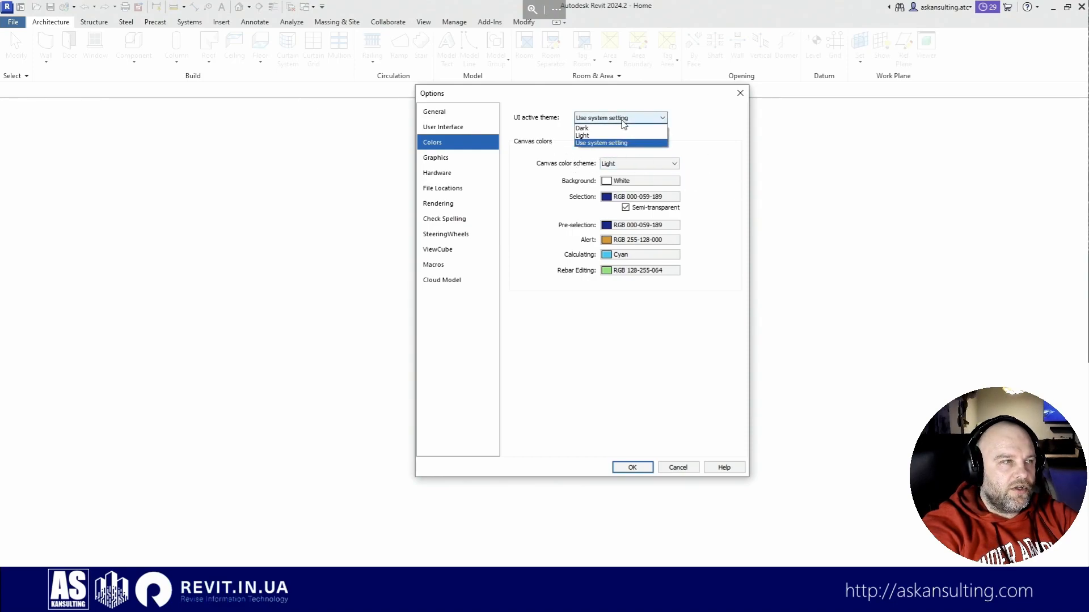
left_click(590, 130)
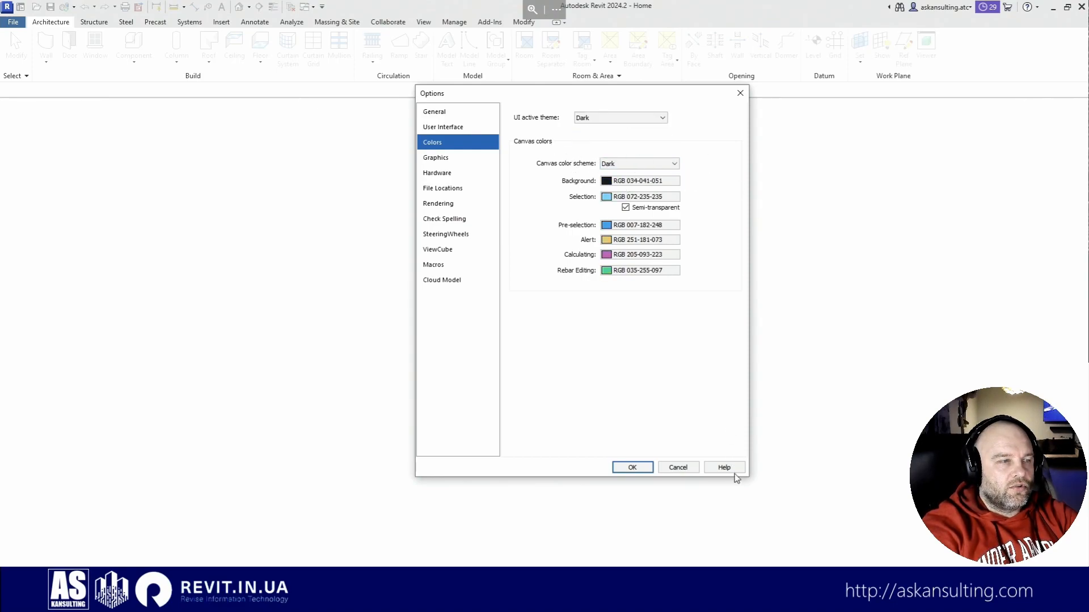
left_click(639, 470)
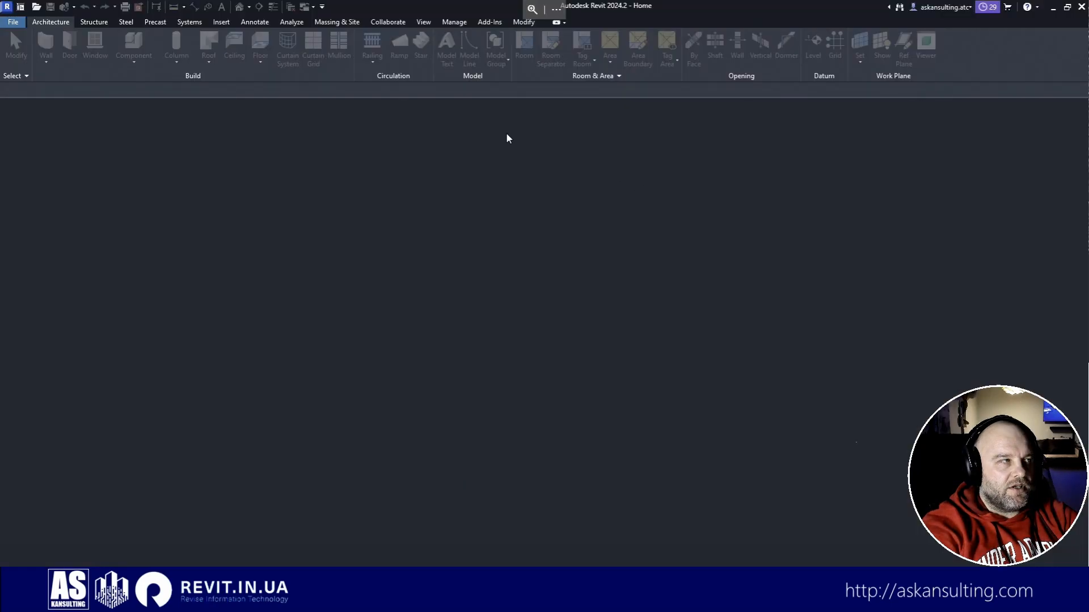
Step: Set the canvas color scheme to Light in the Colors options
left_click(7, 8)
left_click(7, 7)
left_click(13, 21)
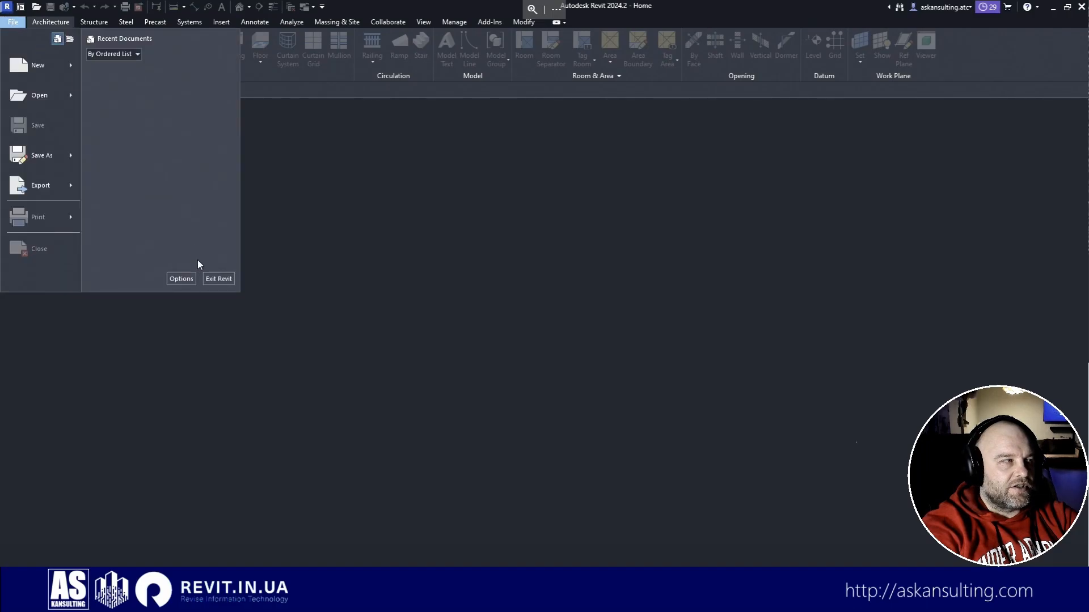
left_click(181, 279)
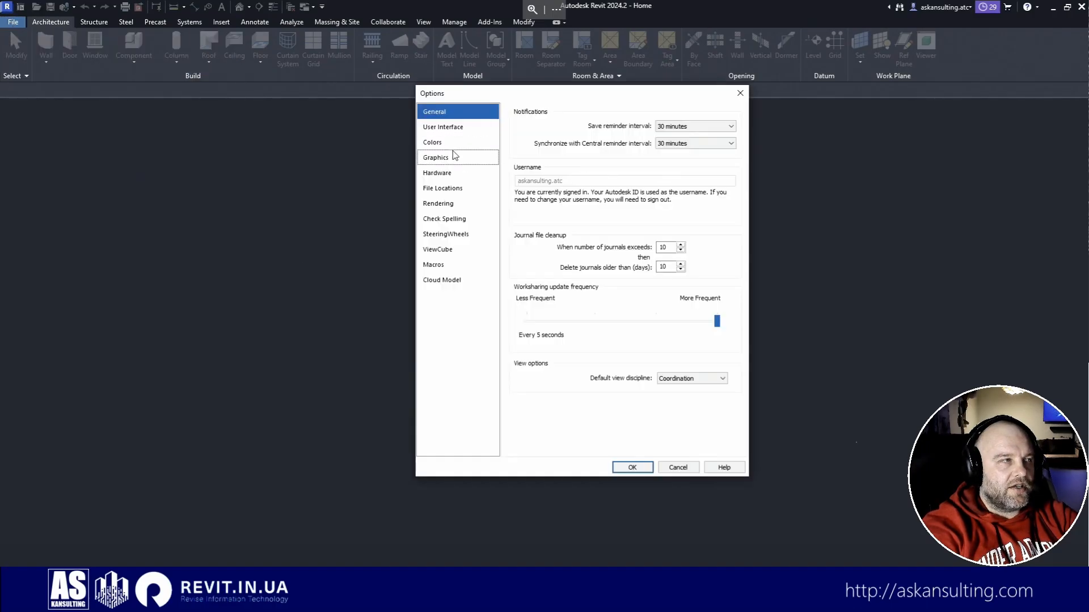
left_click(437, 142)
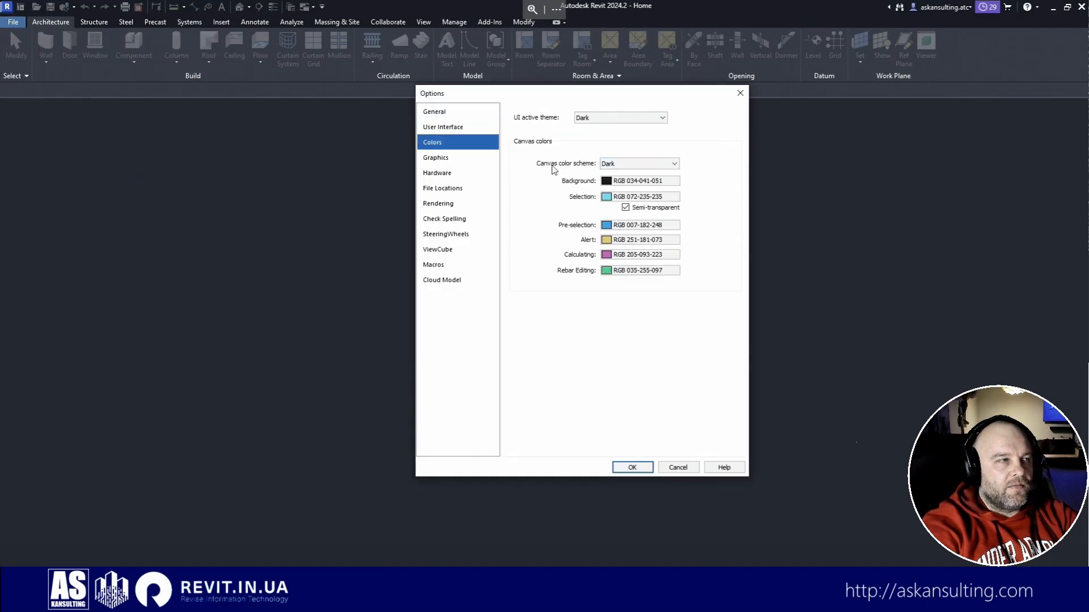
left_click(644, 164)
left_click(631, 182)
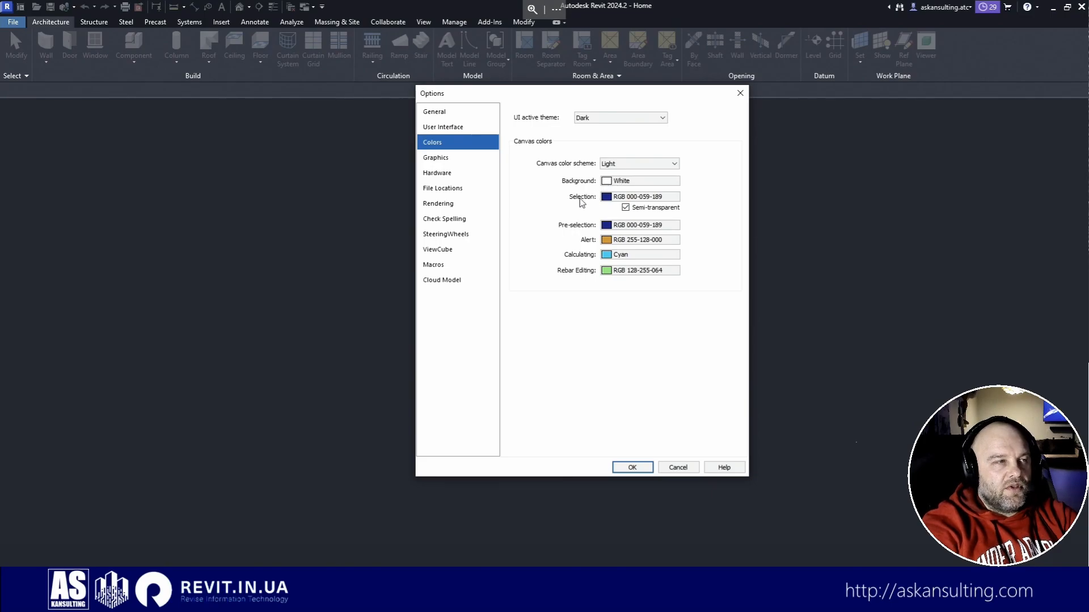
Step: Set the canvas selection color to RGB 255-128-128 and apply the options
left_click(638, 197)
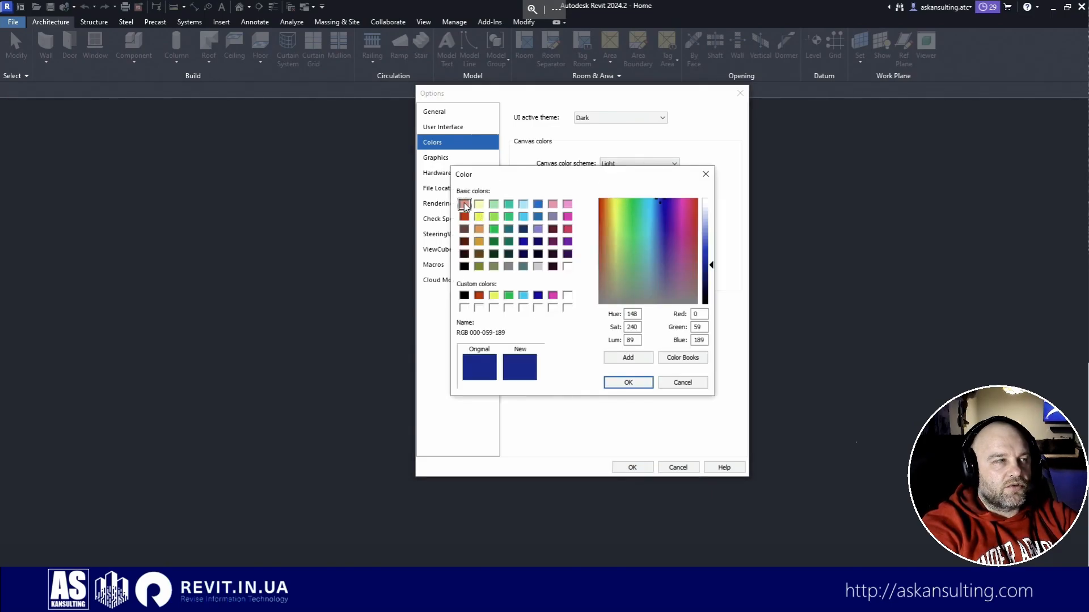
left_click(465, 204)
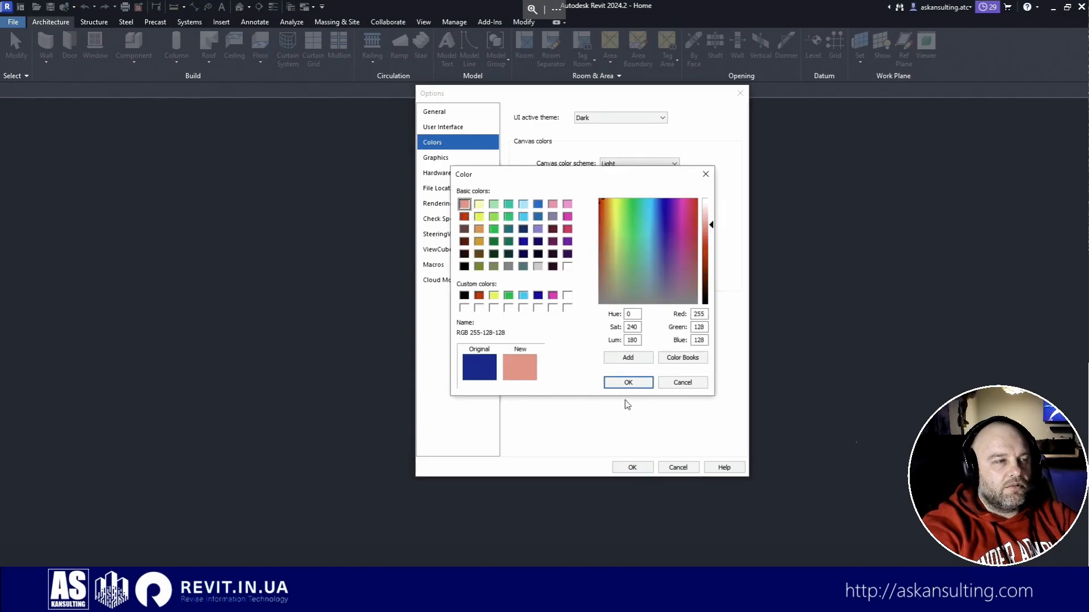
left_click(629, 383)
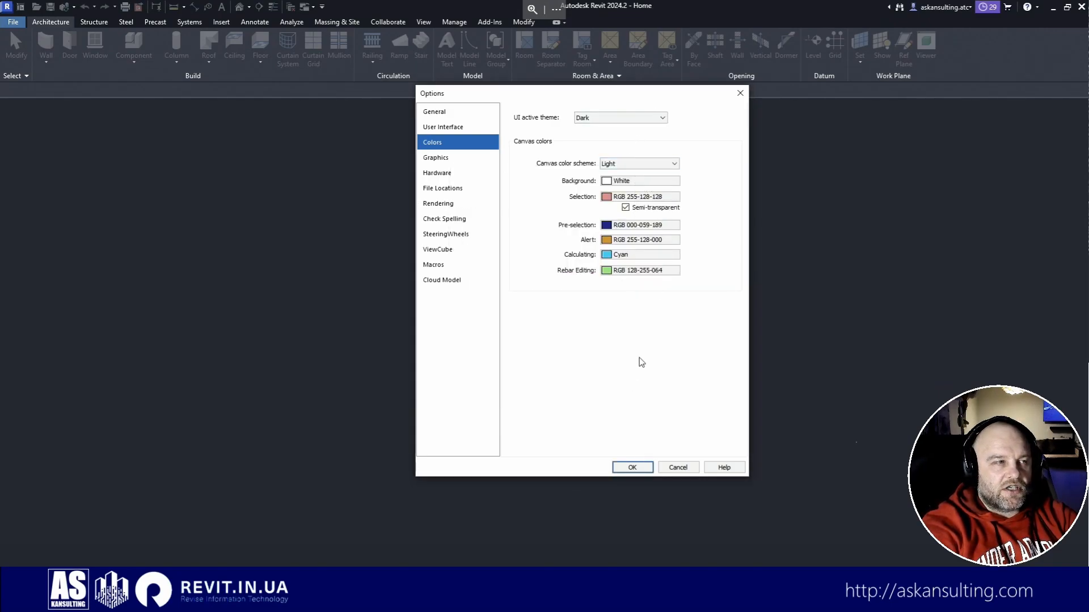
left_click(634, 468)
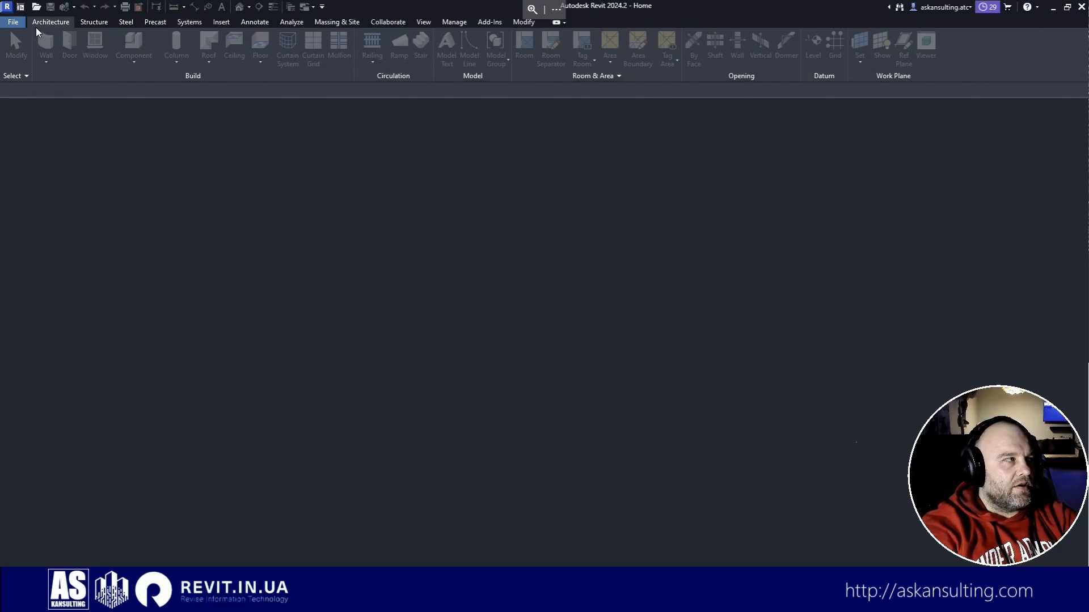
left_click(13, 22)
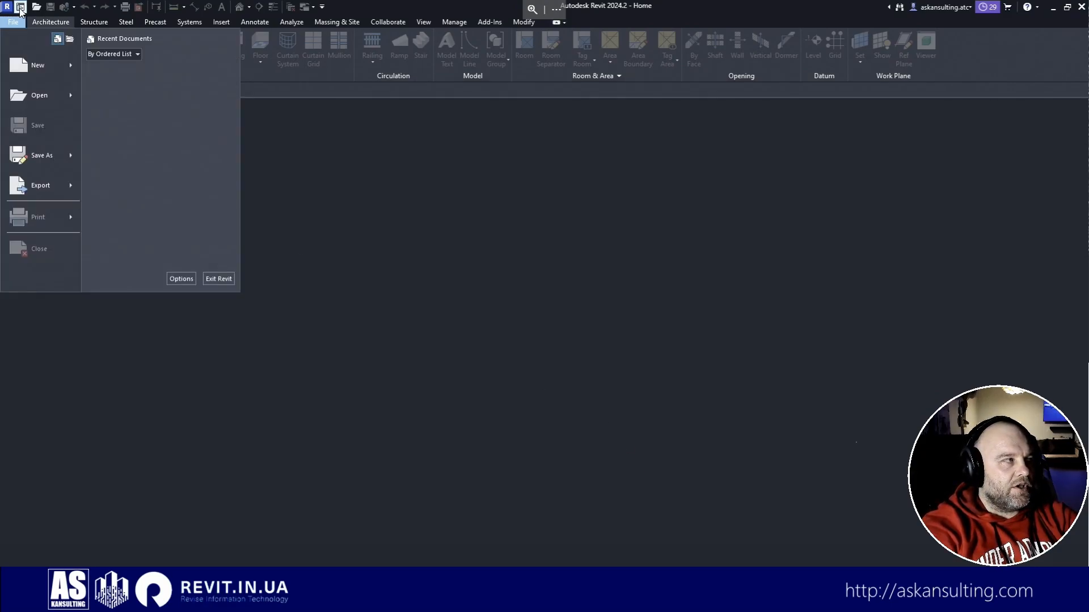
left_click(20, 7)
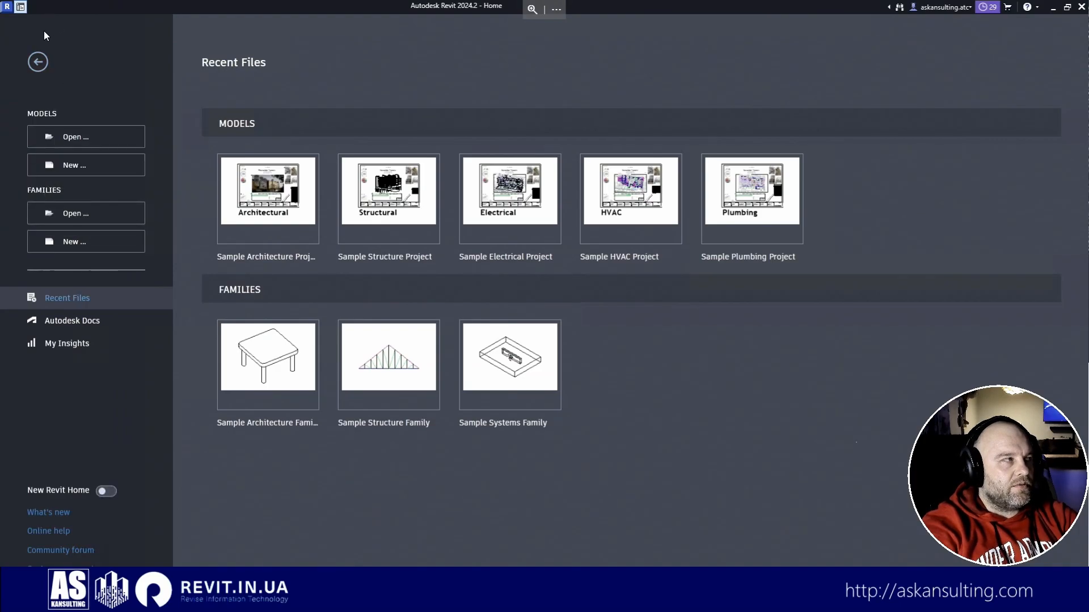
left_click(20, 6)
left_click(20, 7)
left_click(20, 7)
Step: Start a new family and bring up the ASK 000 01000 Model templates in the library's ASK folder
left_click(21, 25)
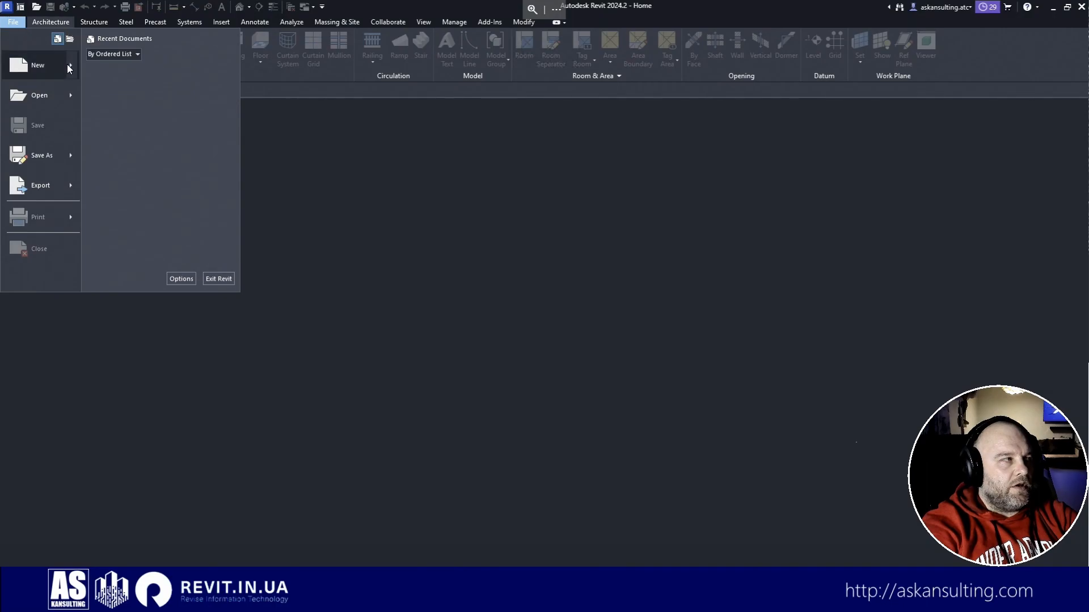
mouse_move(70, 64)
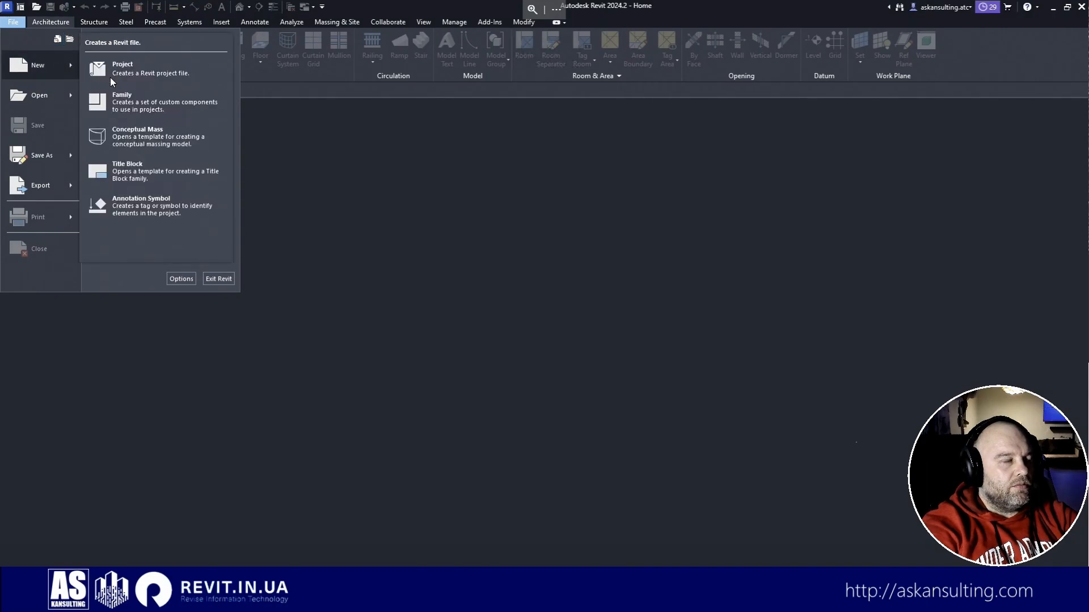
left_click(139, 102)
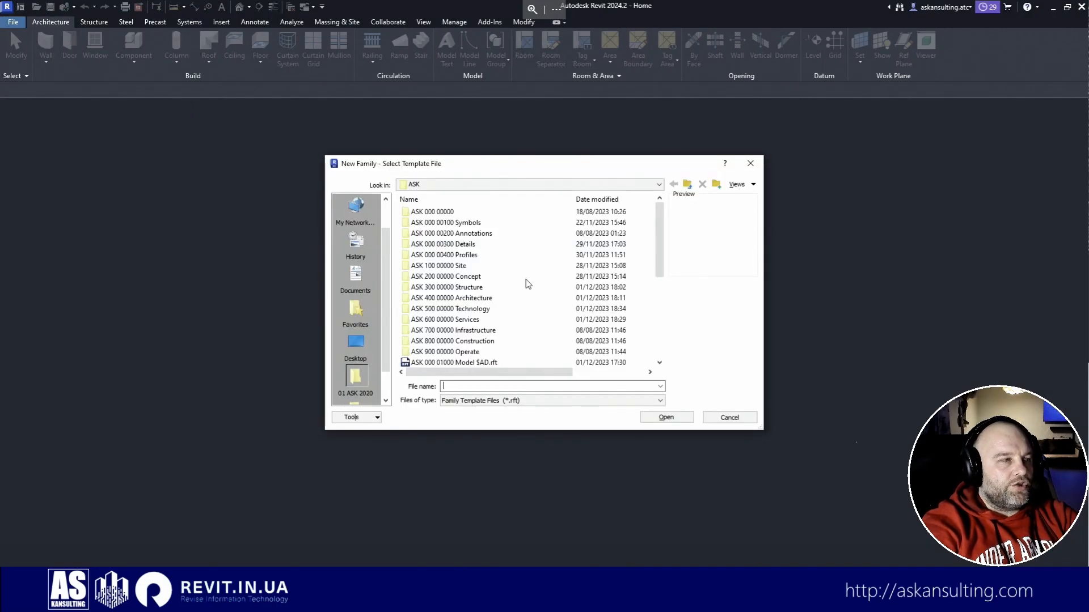
scroll(528, 283, "down", 5)
left_click(477, 182)
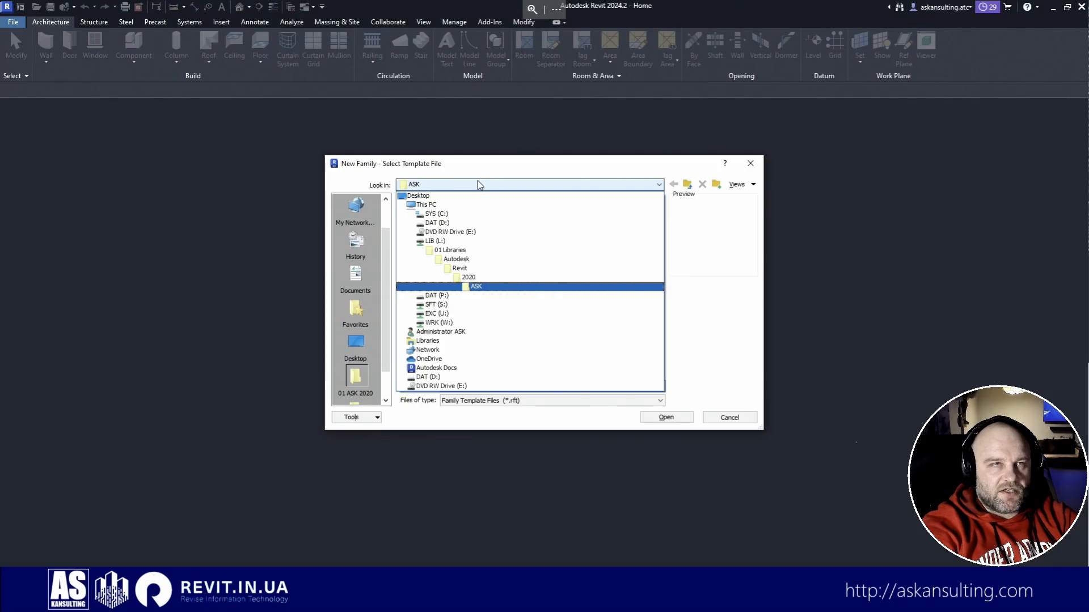
left_click(477, 183)
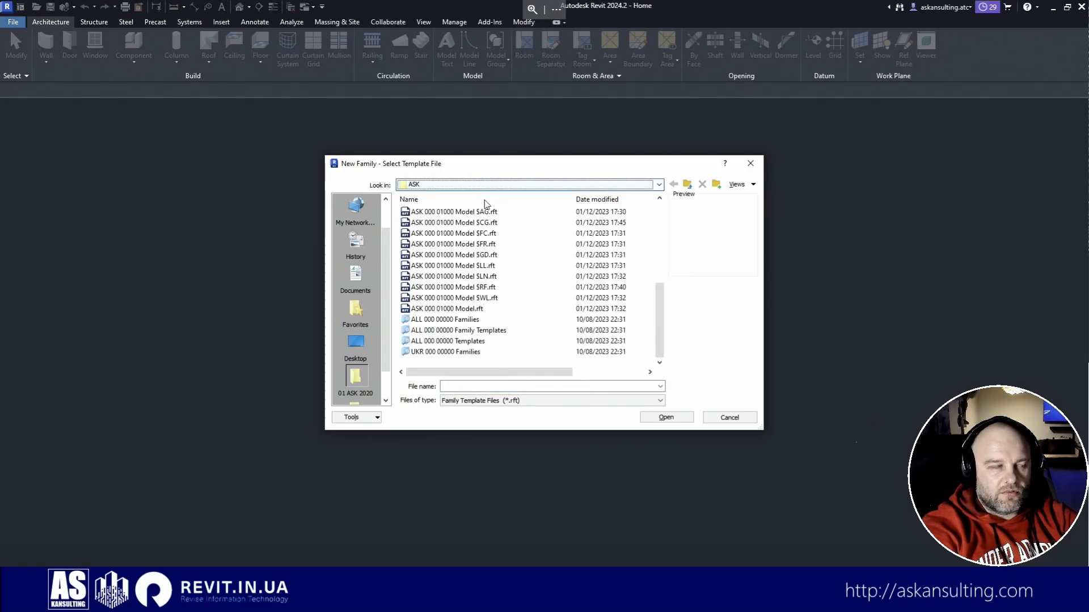
Step: Preview the ASK 000 01000 Model template and its variants, including $FR, $GD and $WL
left_click(458, 311)
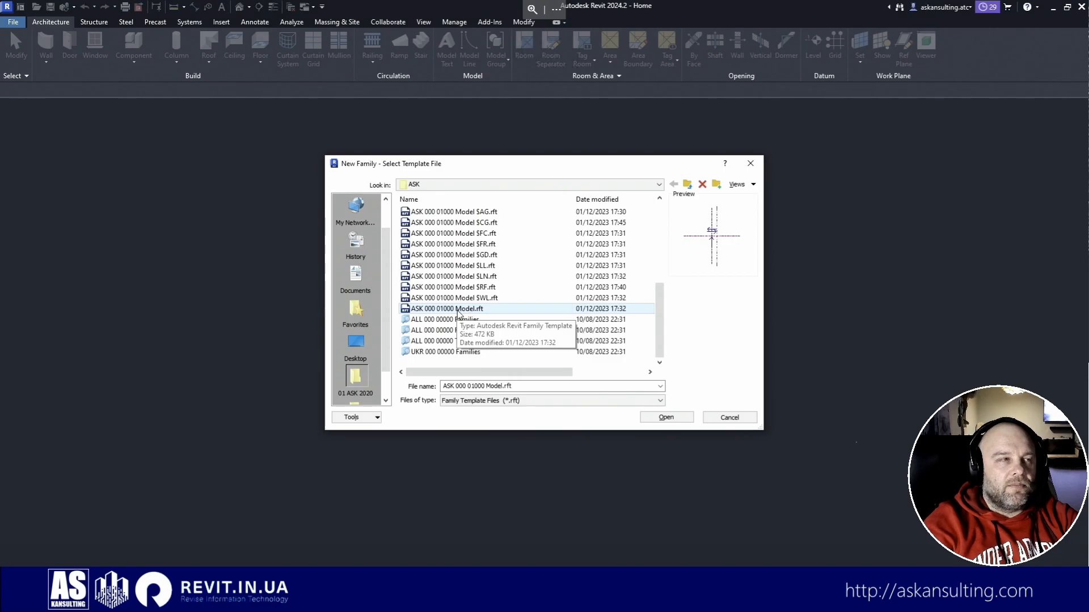
left_click(480, 224)
left_click(479, 236)
left_click(482, 245)
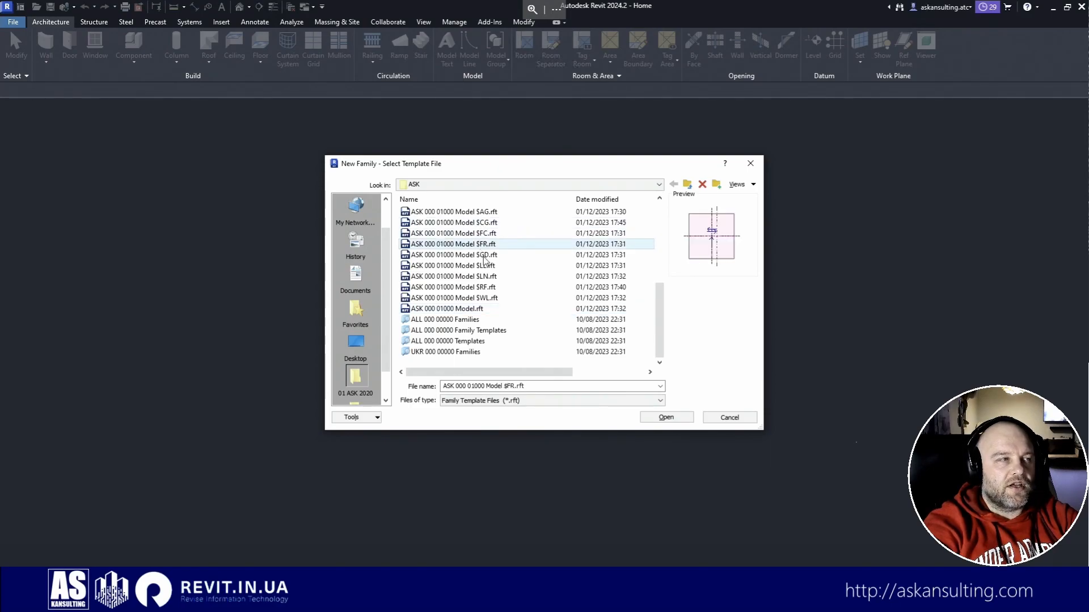
left_click(486, 266)
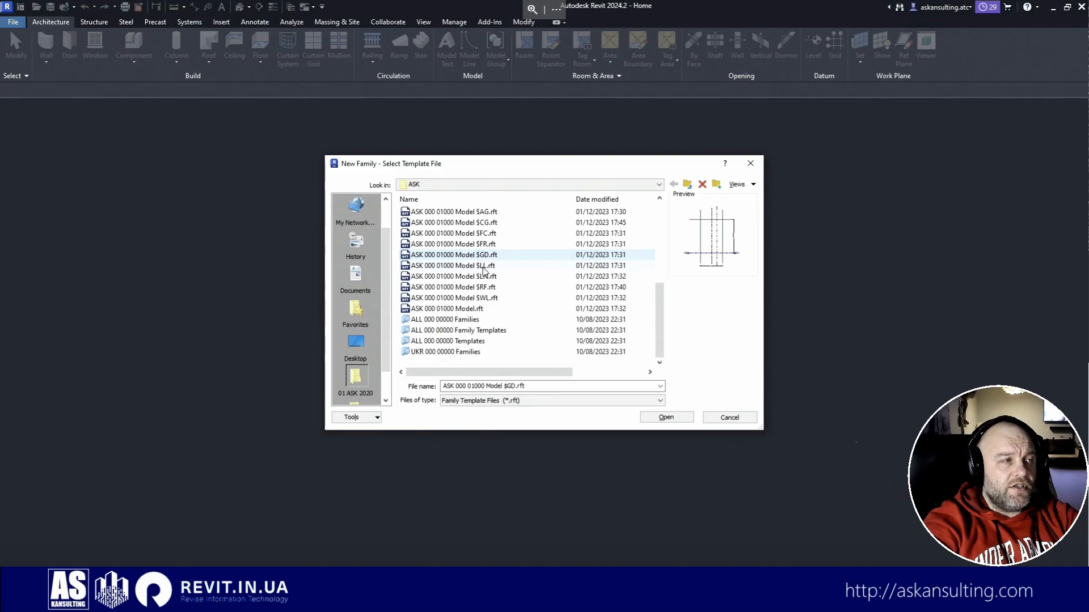
left_click(486, 280)
left_click(483, 298)
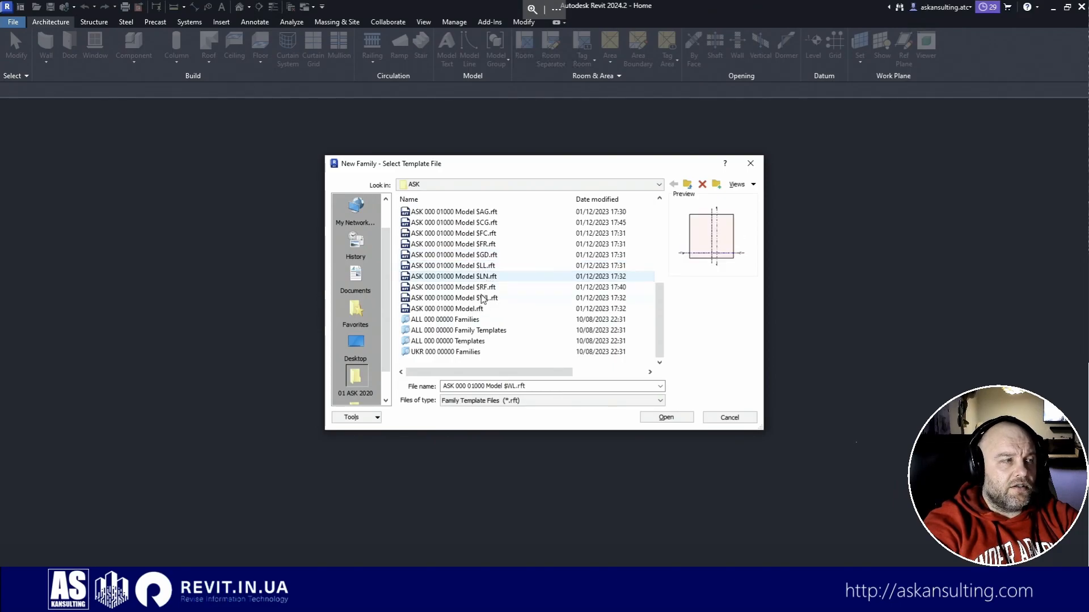
Step: Create the family from the ASK 000 01000 Model.rft template and narrow the Properties and Project Browser palettes
left_click(480, 310)
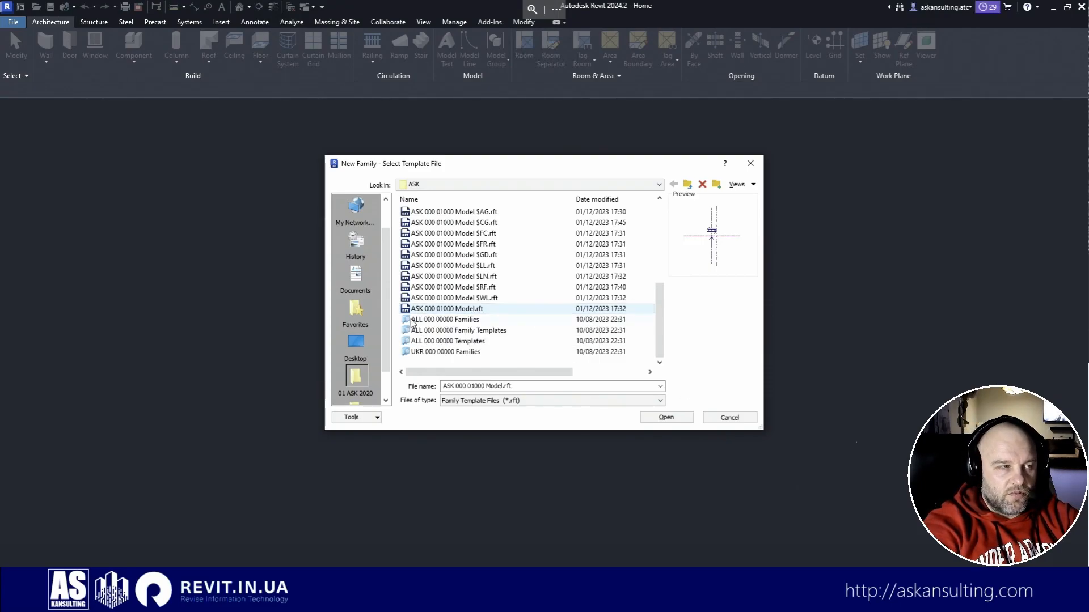
left_click(667, 418)
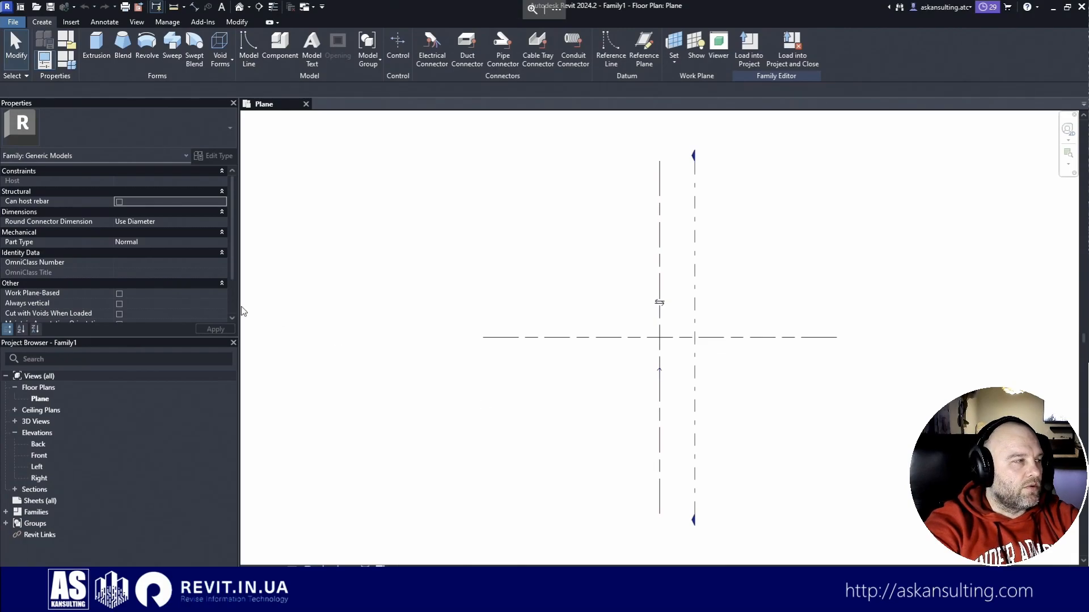
left_click_drag(239, 308, 137, 323)
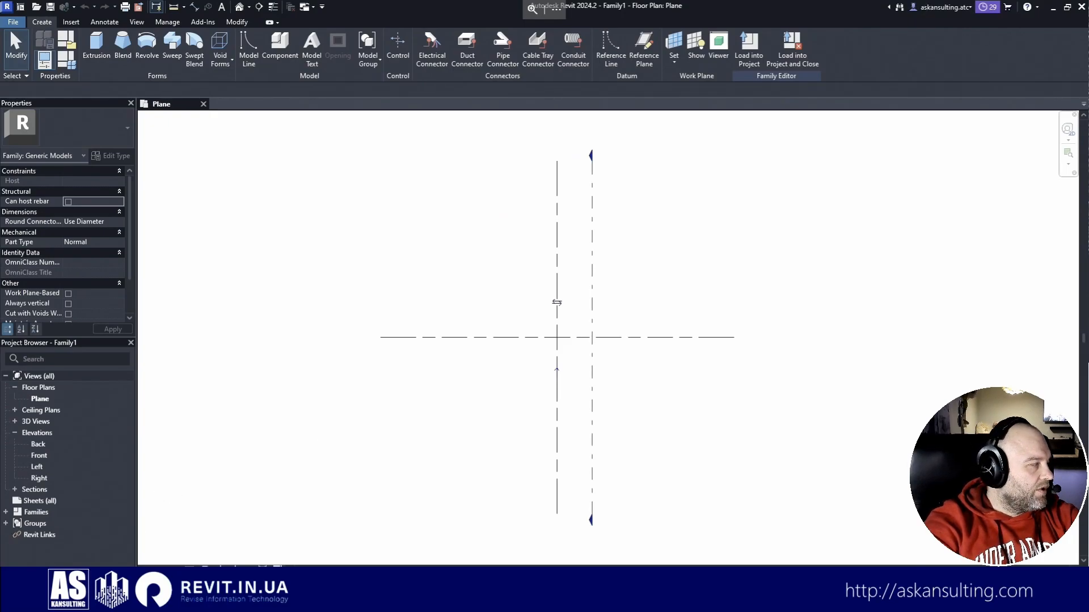
Step: Look at the reference table photo in the browser, and back in Revit examine the template's origin reference planes and flip controls
key("alt+Tab")
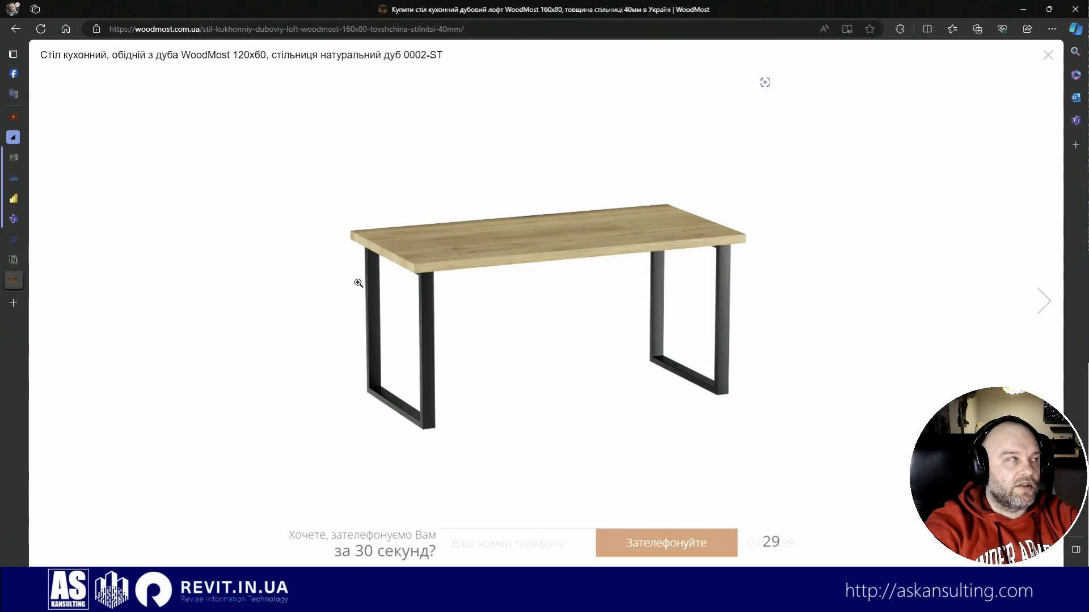
key("alt+Tab")
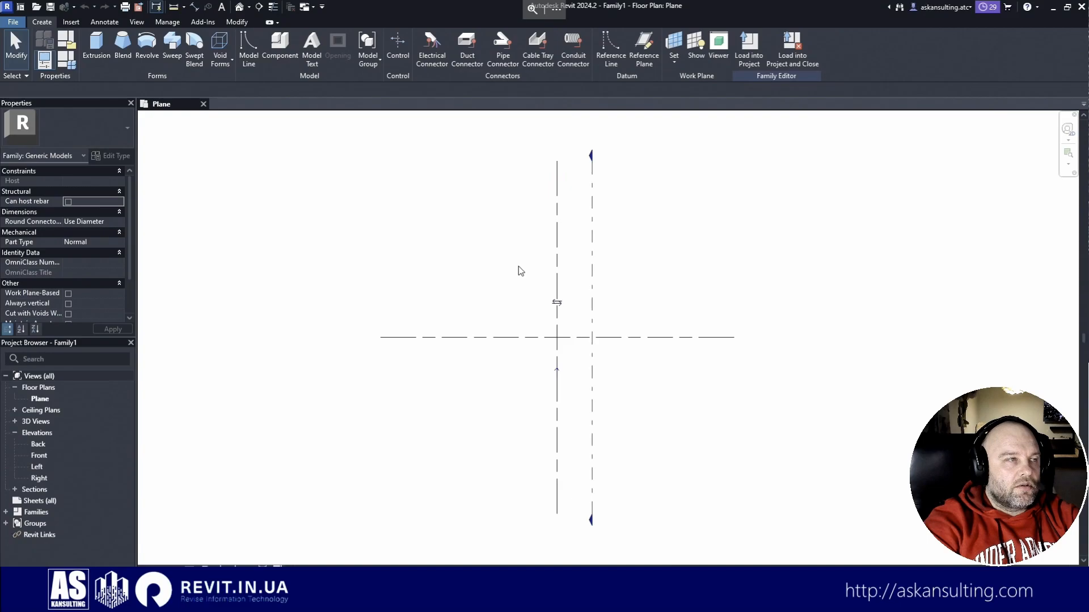
scroll(606, 282, "up", 1)
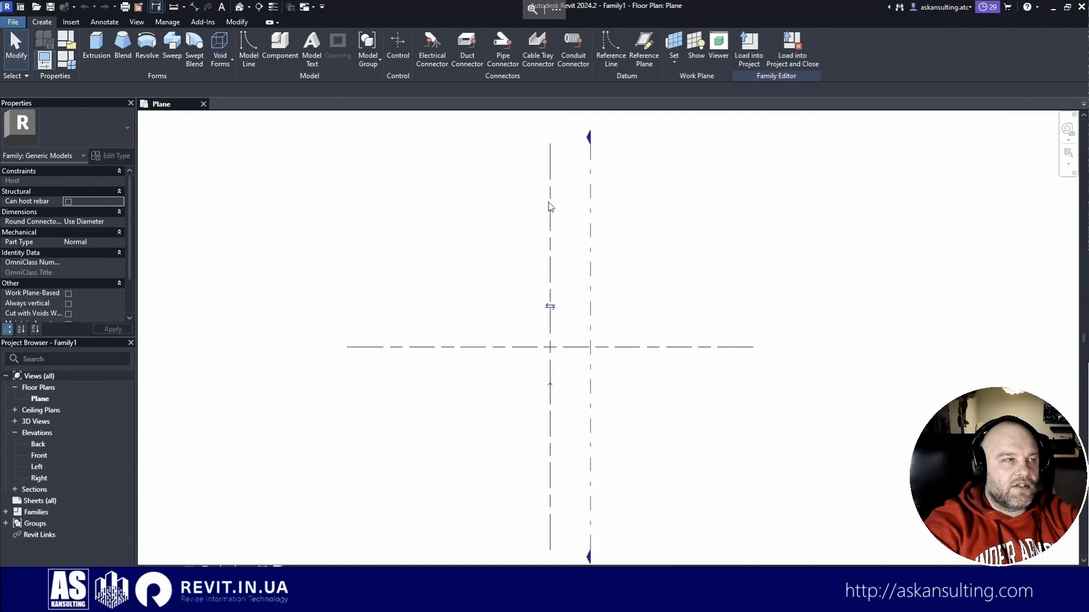
left_click_drag(567, 364, 533, 331)
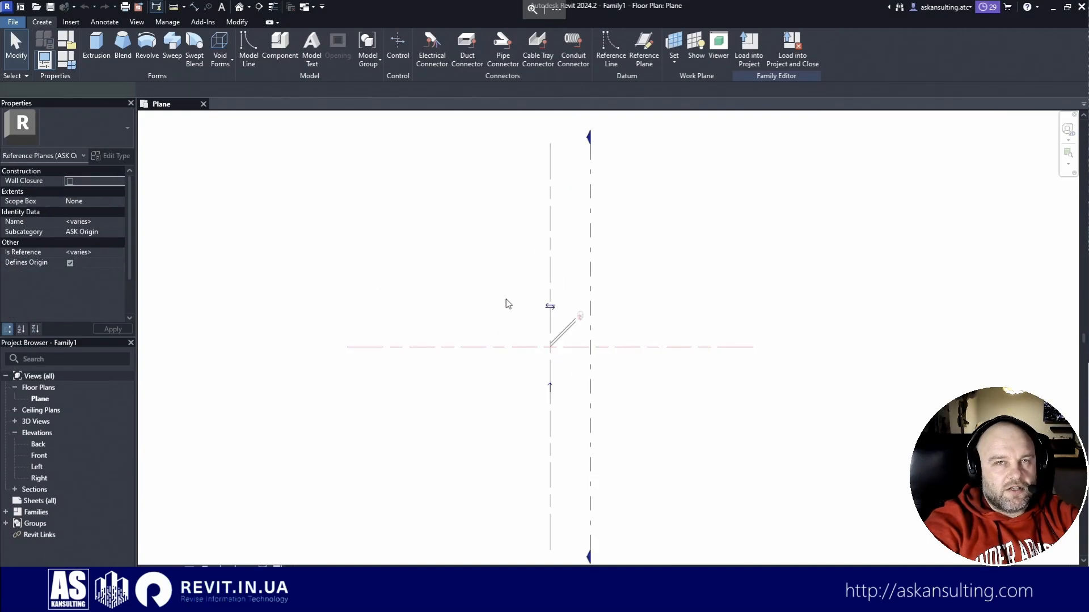
left_click(491, 278)
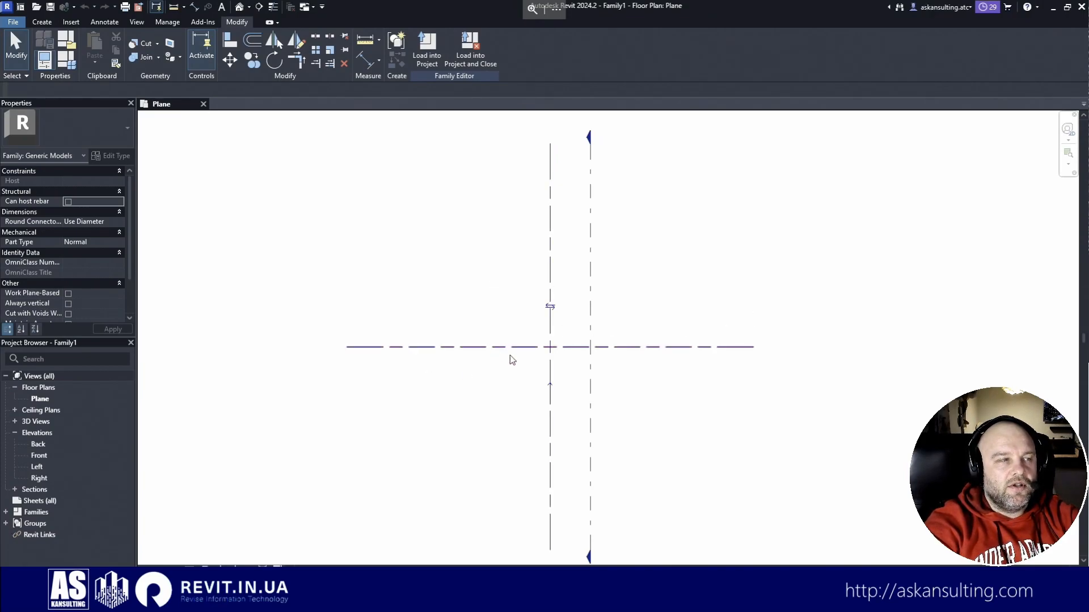
scroll(541, 441, "up", 1)
left_click_drag(533, 354, 576, 409)
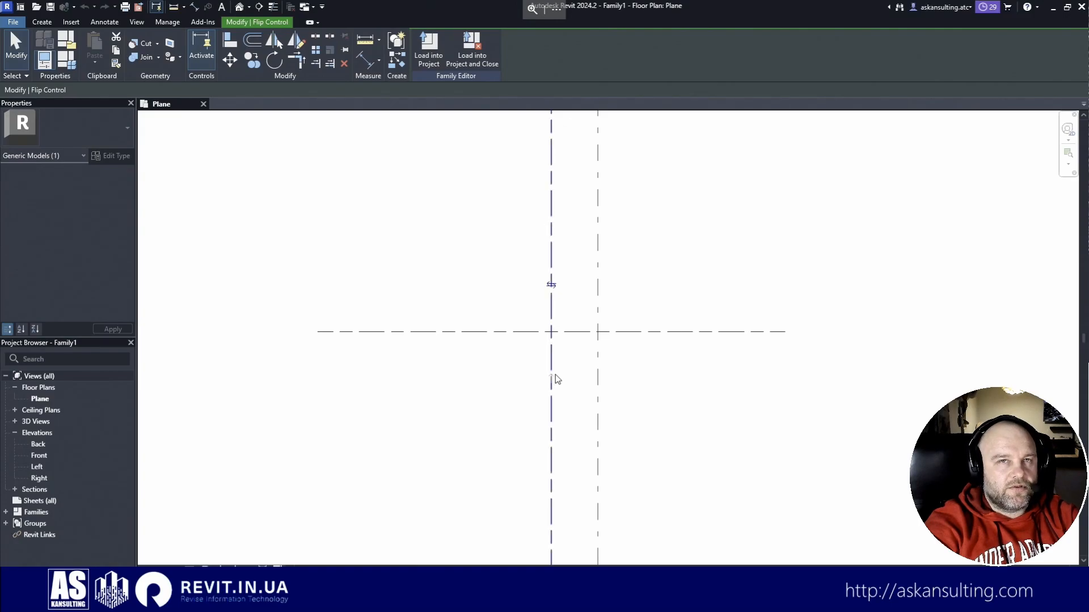
left_click(498, 465)
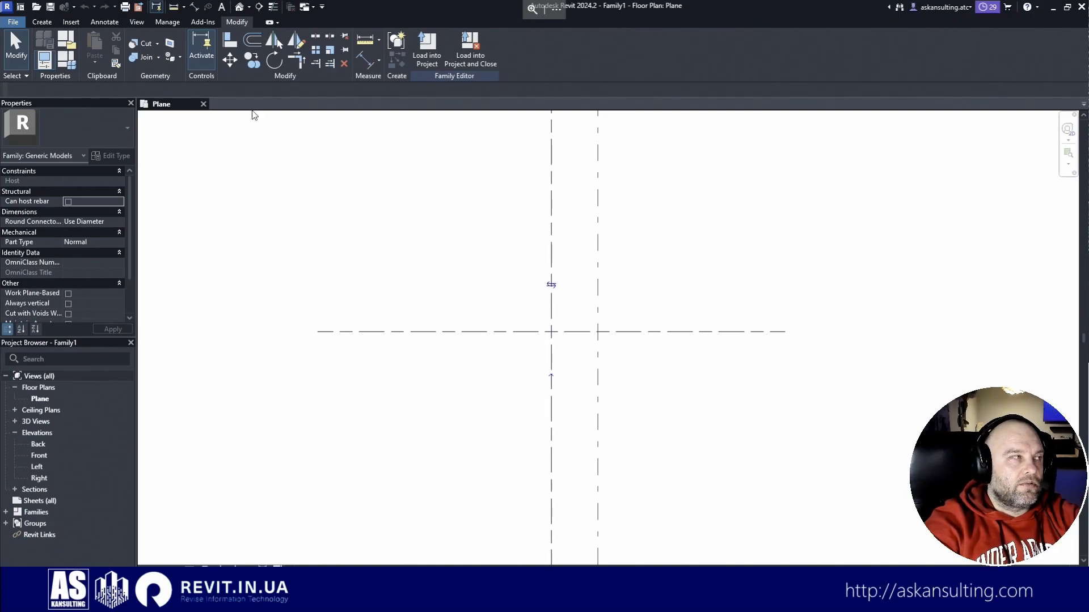
Step: Draw a vertical reference plane 1200 mm to the left of the vertical origin plane, spanning the same length
scroll(667, 311, "down", 1)
scroll(578, 214, "down", 2)
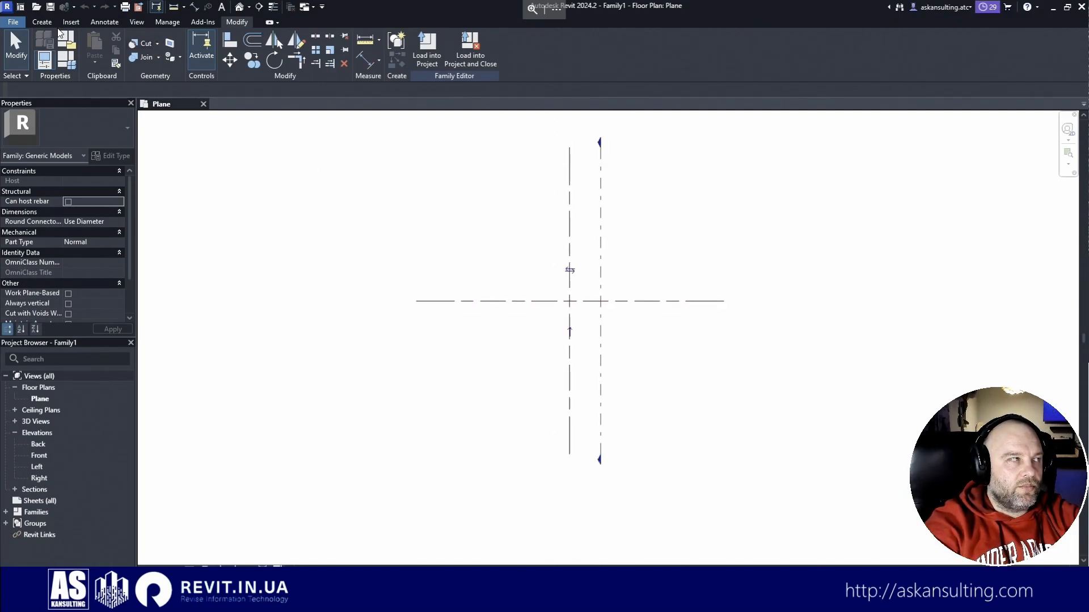
left_click(42, 22)
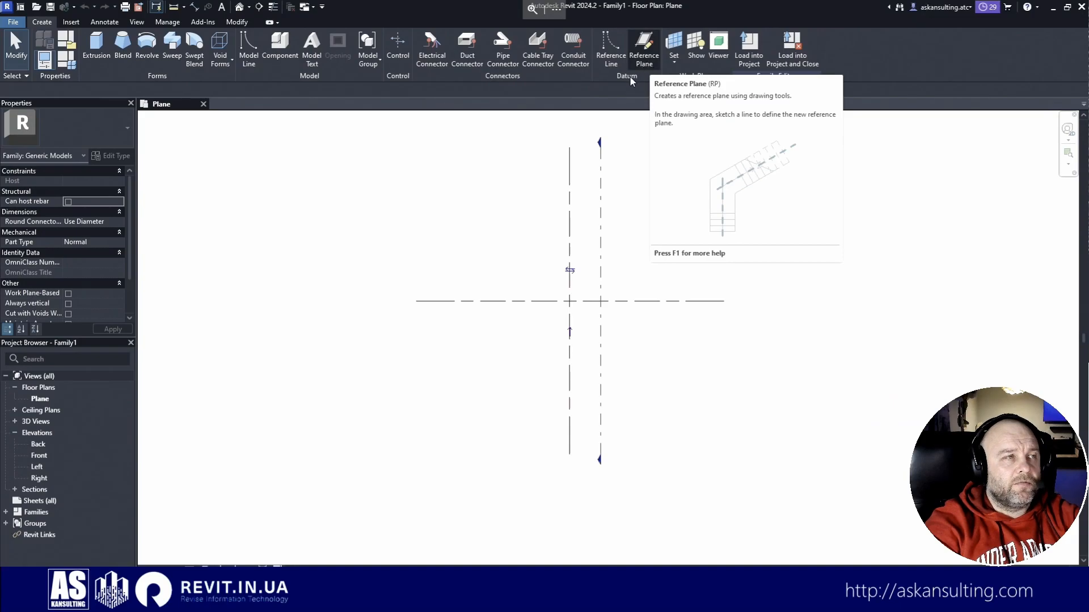
left_click(644, 46)
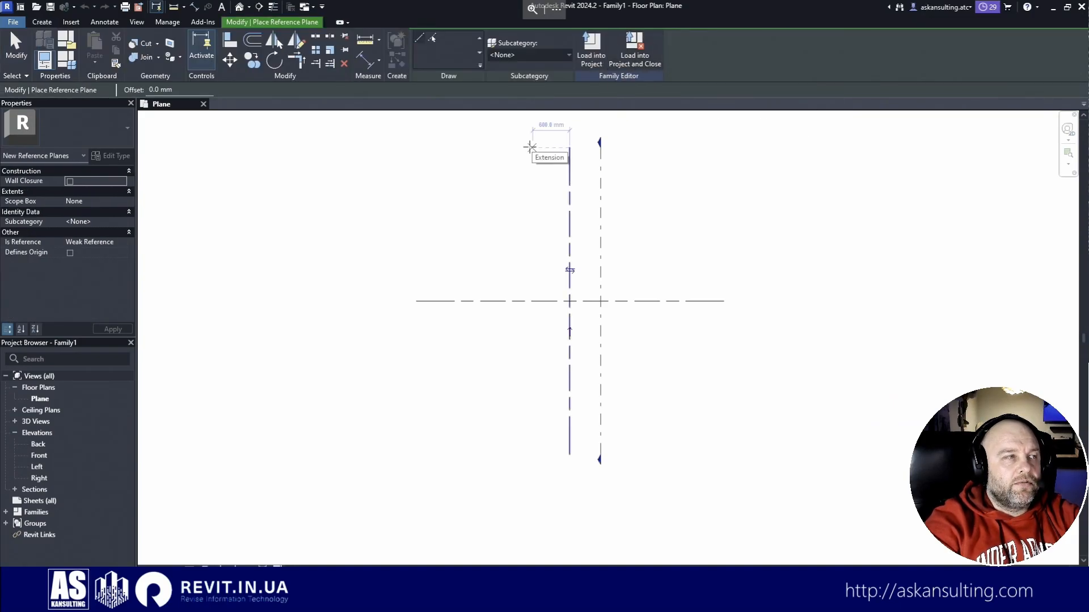
scroll(517, 152, "up", 1)
scroll(553, 225, "down", 2)
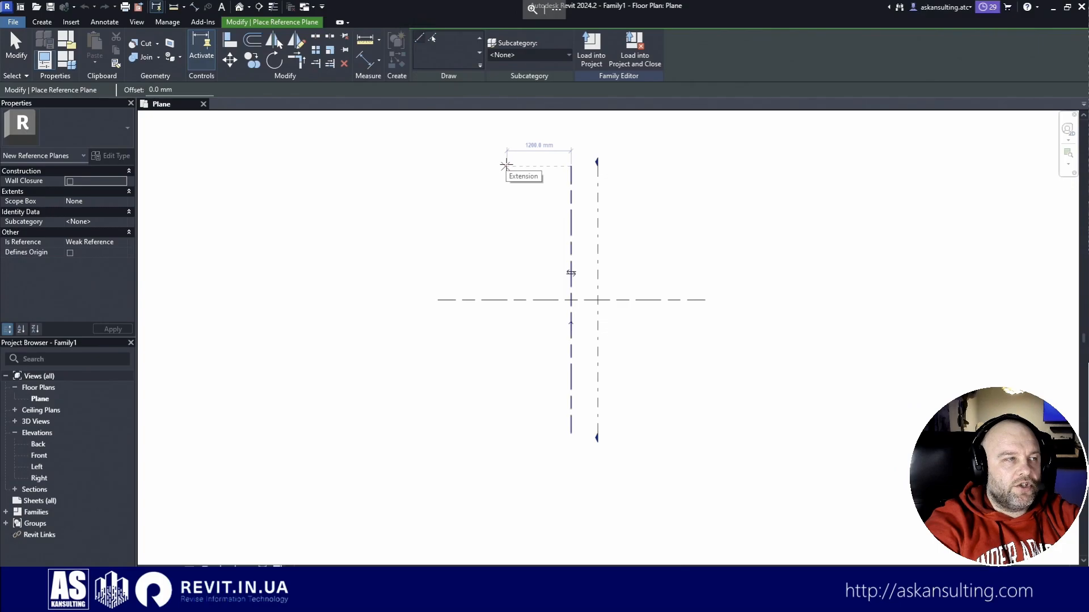
left_click(506, 165)
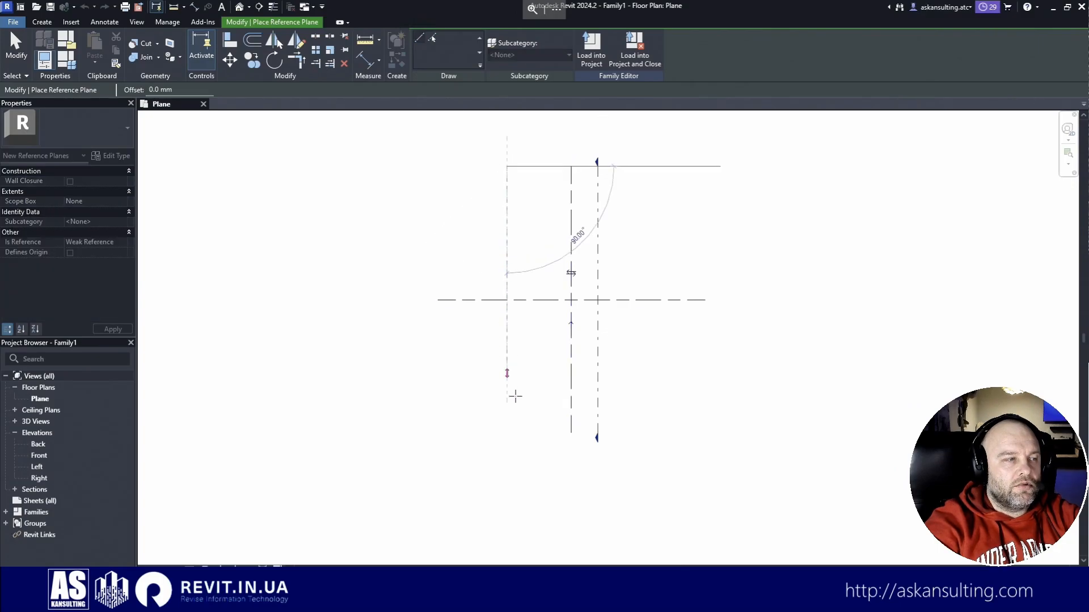
left_click(508, 433)
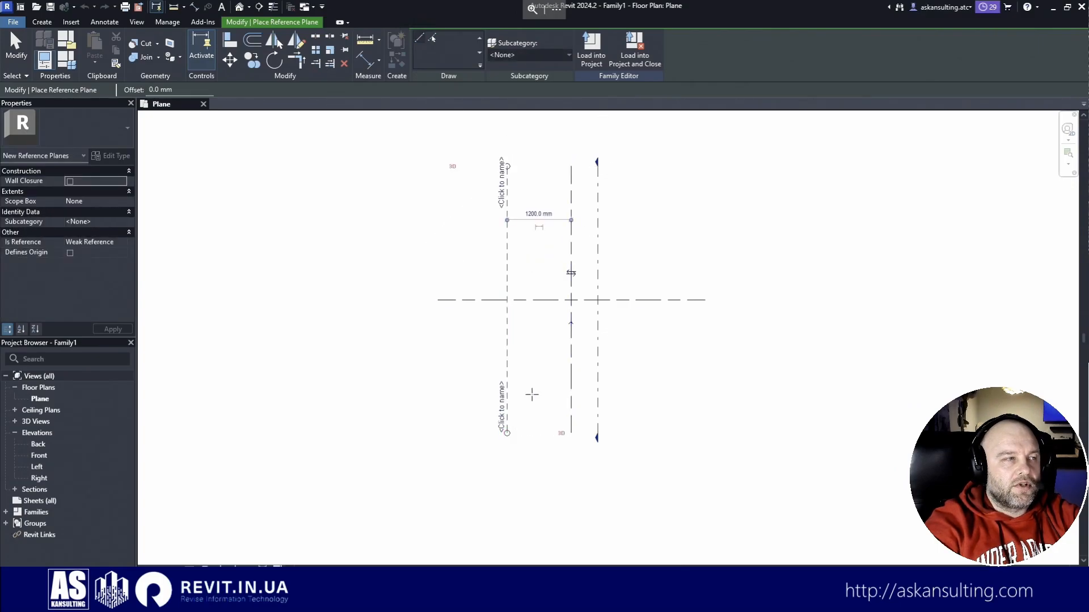
Step: In the floor plan, scale the new vertical reference plane about the horizontal origin plane so both ends sit slightly inside the vertical origin plane's ends
key("Escape")
key("Escape")
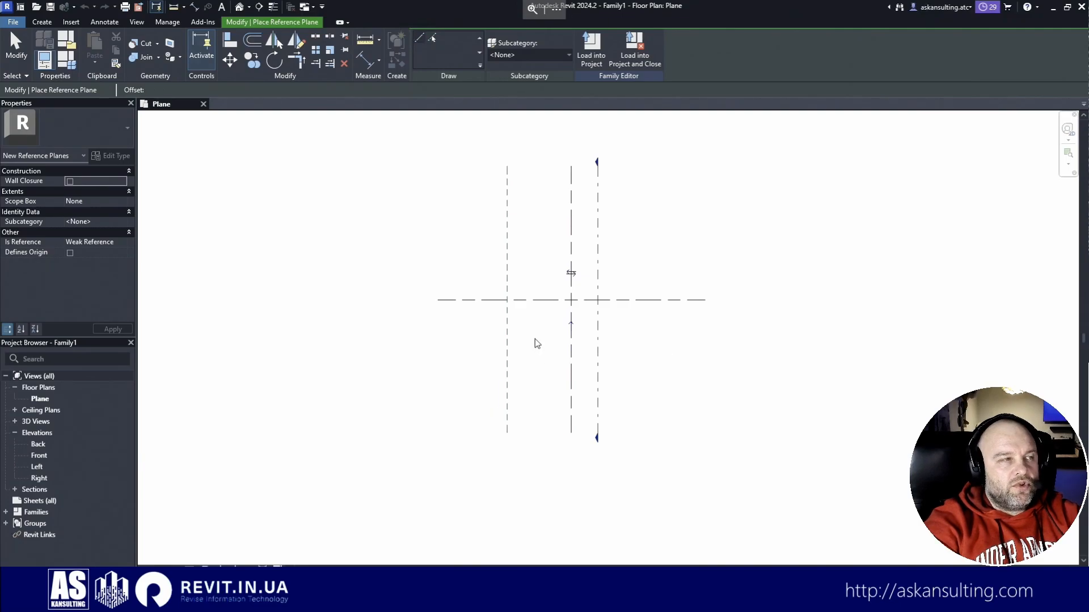
left_click(507, 250)
key("r")
key("e")
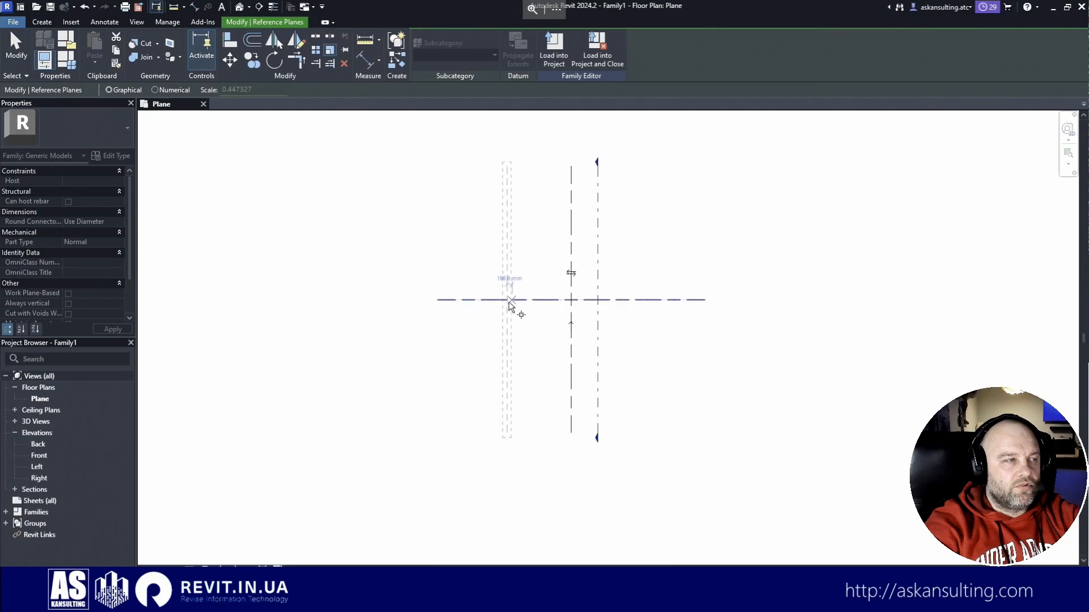
left_click(506, 300)
left_click(506, 169)
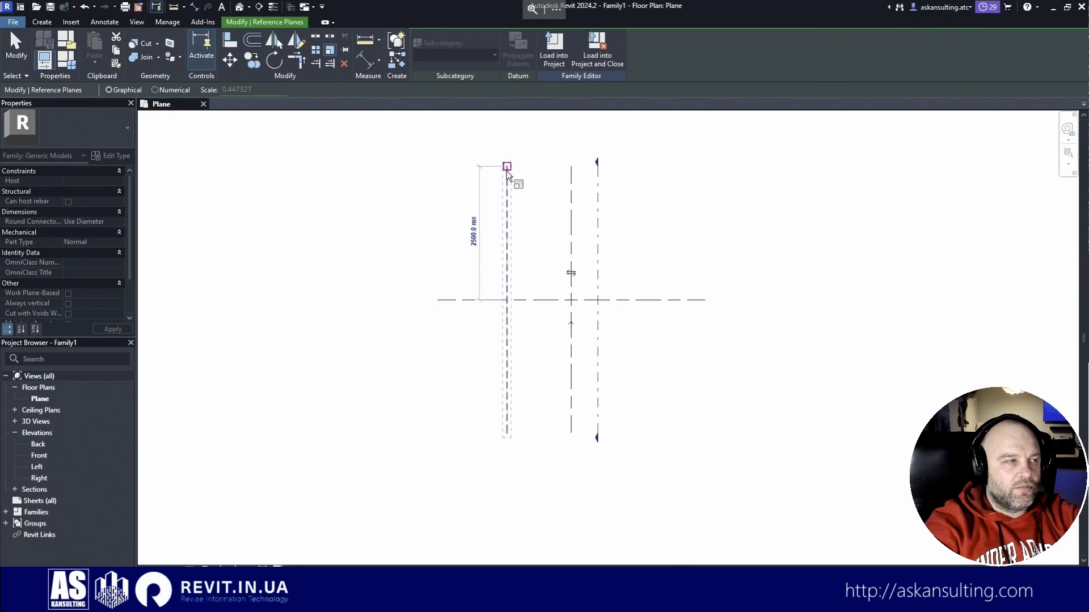
left_click(506, 172)
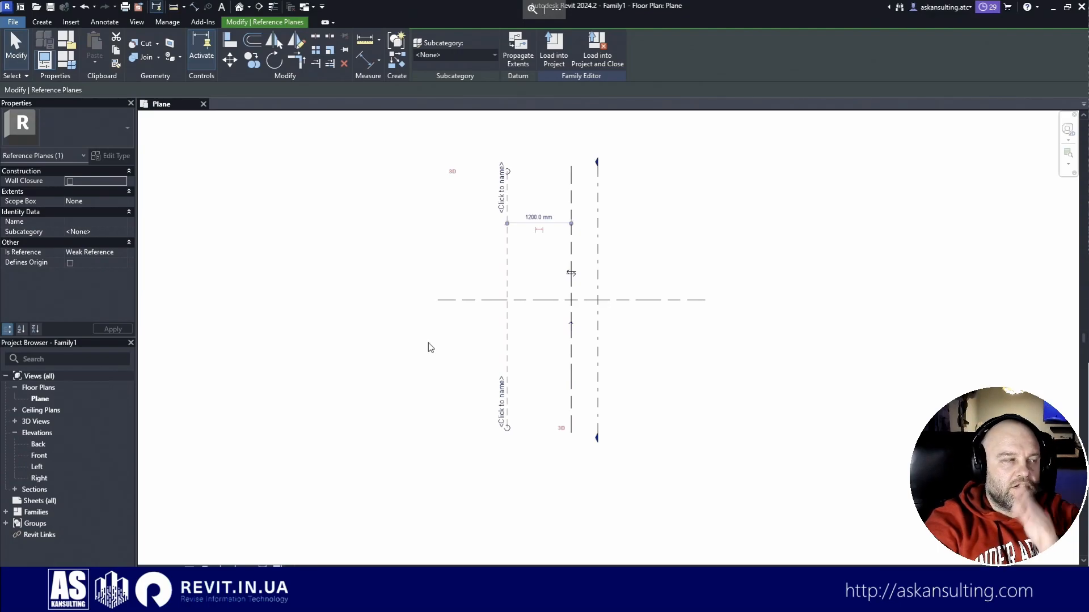
Step: Open the Front elevation and stretch both ends of the new reference plane to match the vertical origin plane's extents
left_click(42, 457)
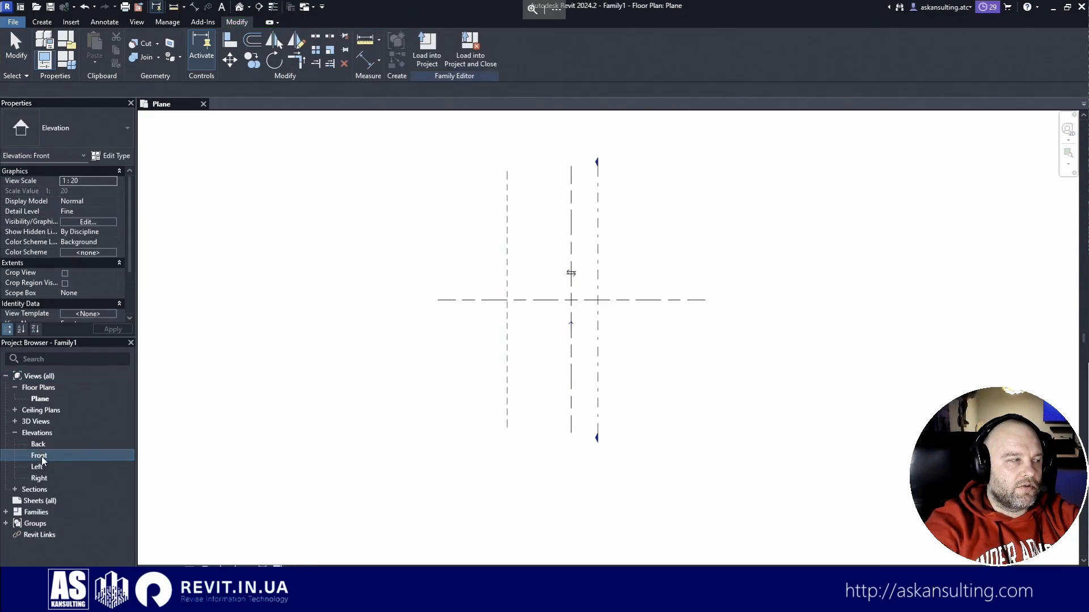
left_click(194, 452)
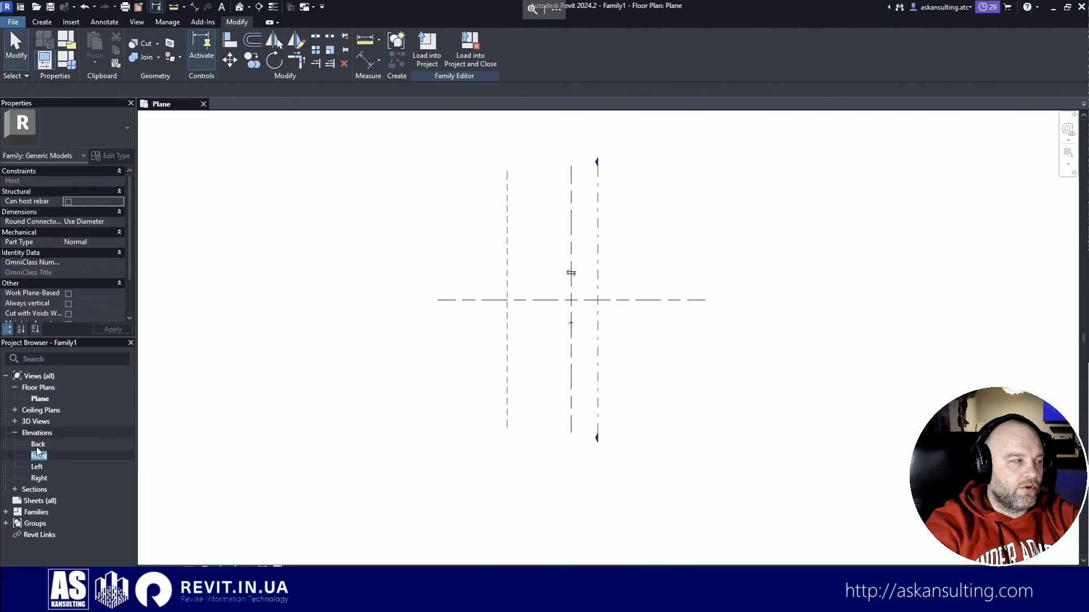
double_click(40, 456)
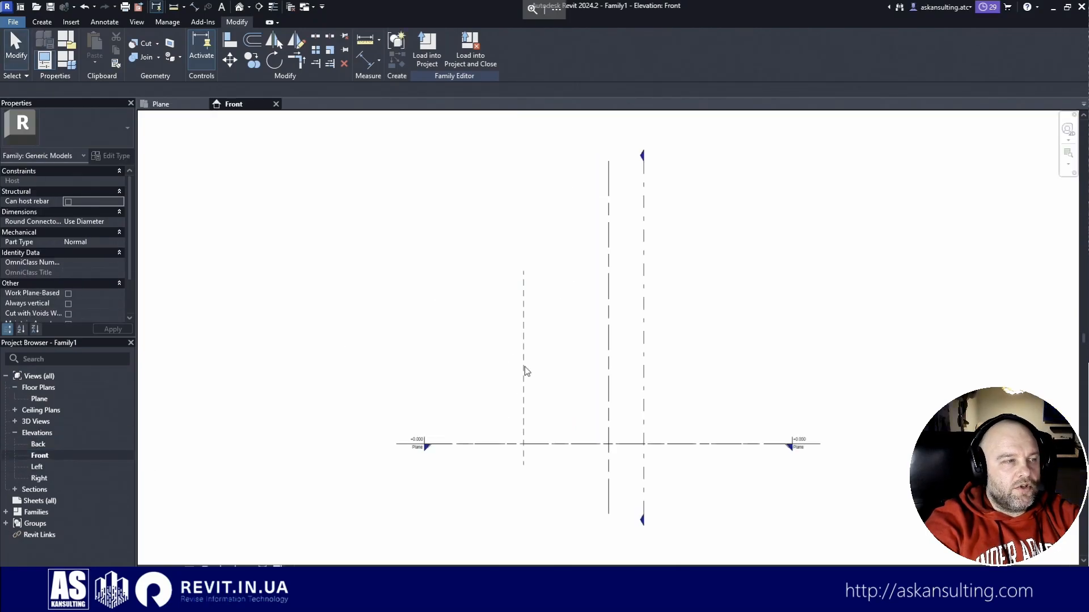
left_click(525, 365)
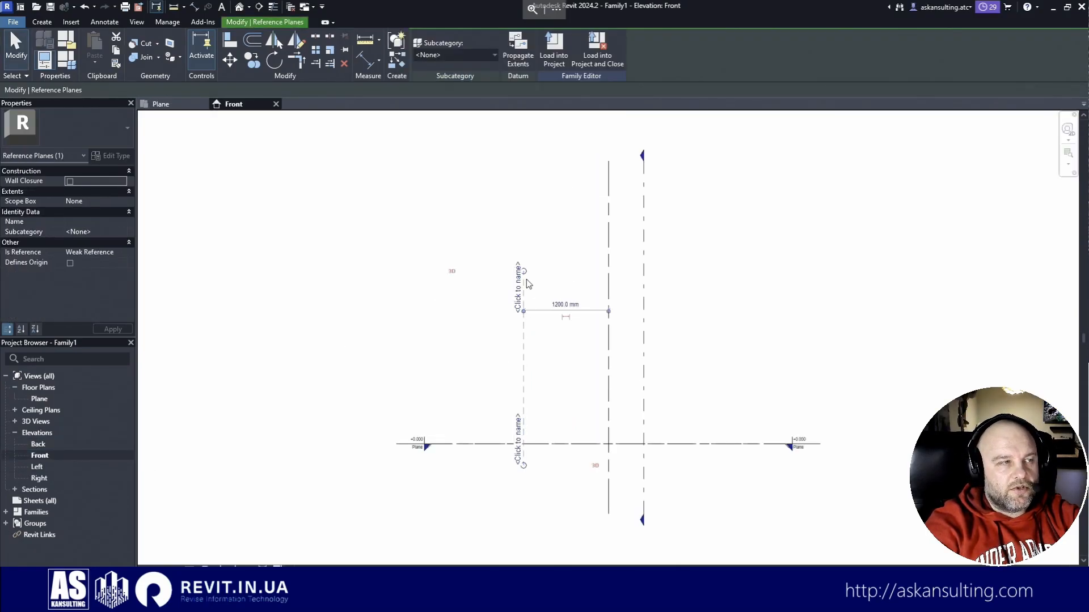
left_click_drag(523, 272, 524, 161)
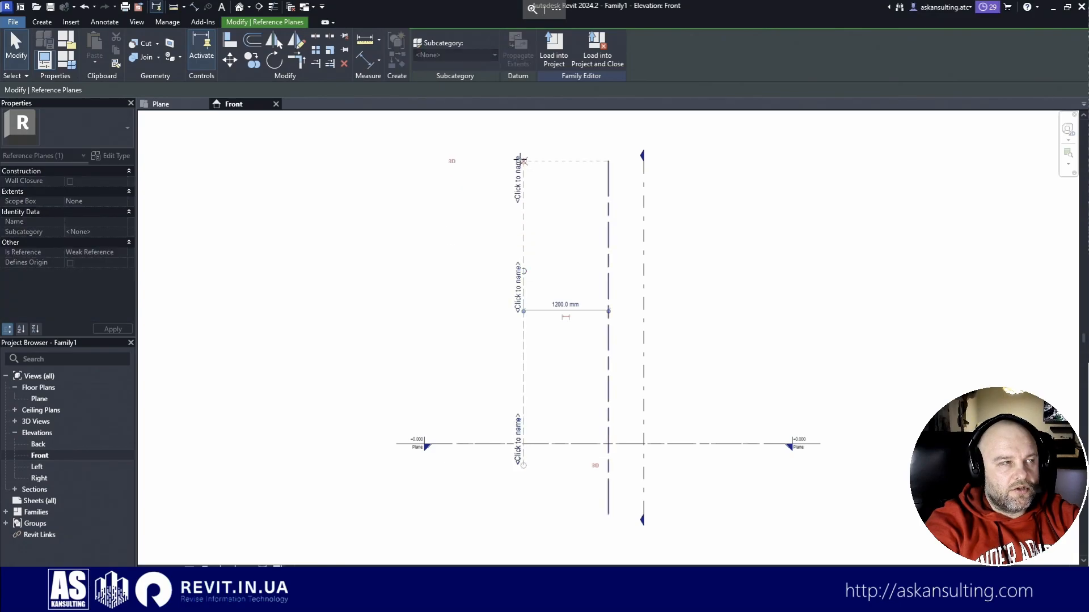
left_click_drag(524, 466, 524, 515)
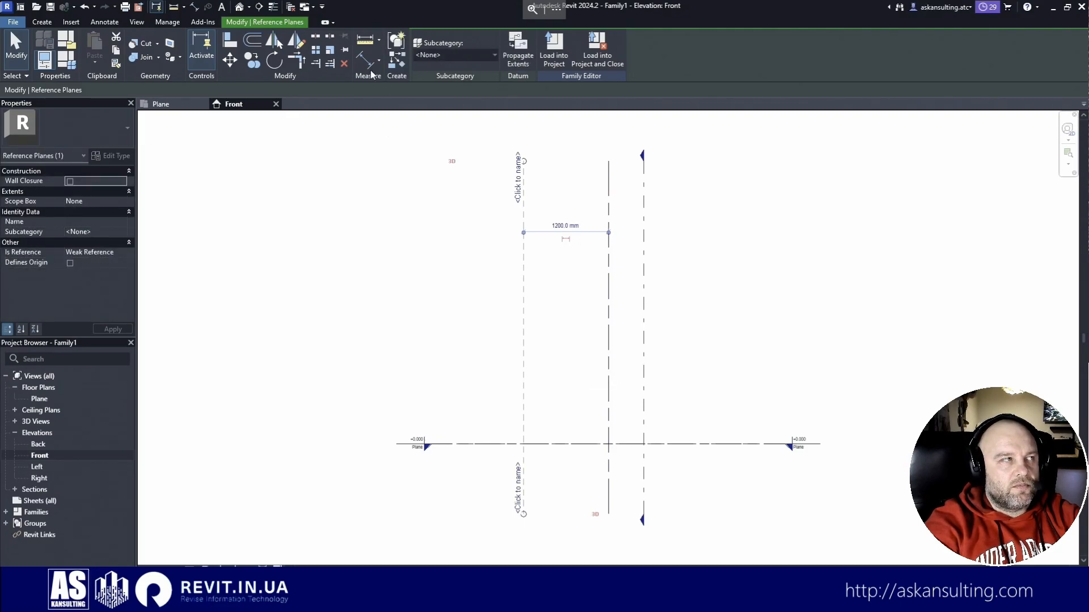
Step: Measure the distance from the level line up to the new reference plane's upper end
left_click(331, 51)
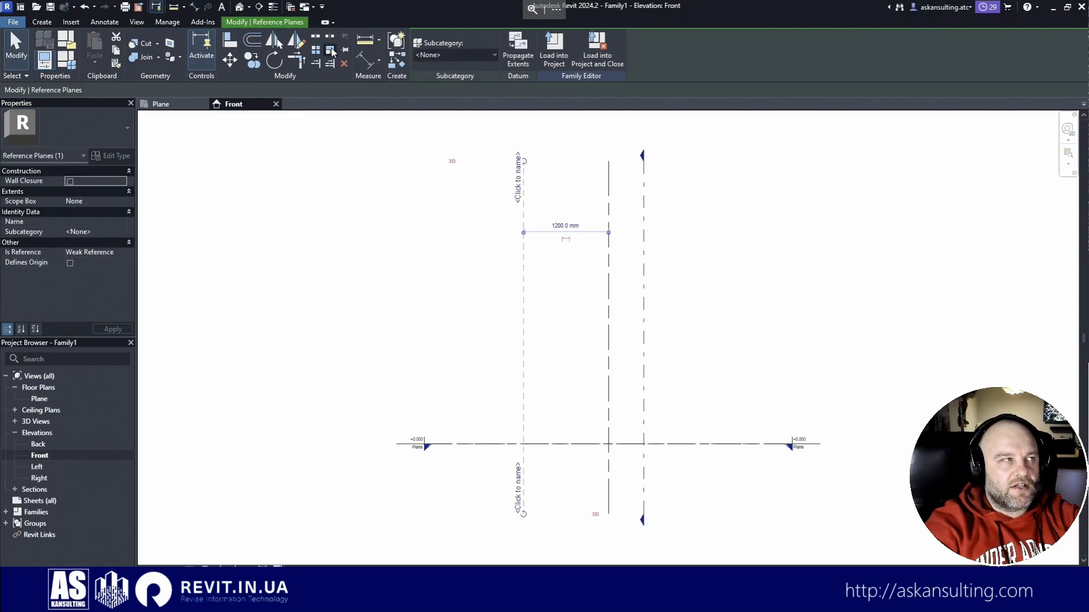
left_click(365, 40)
left_click(523, 444)
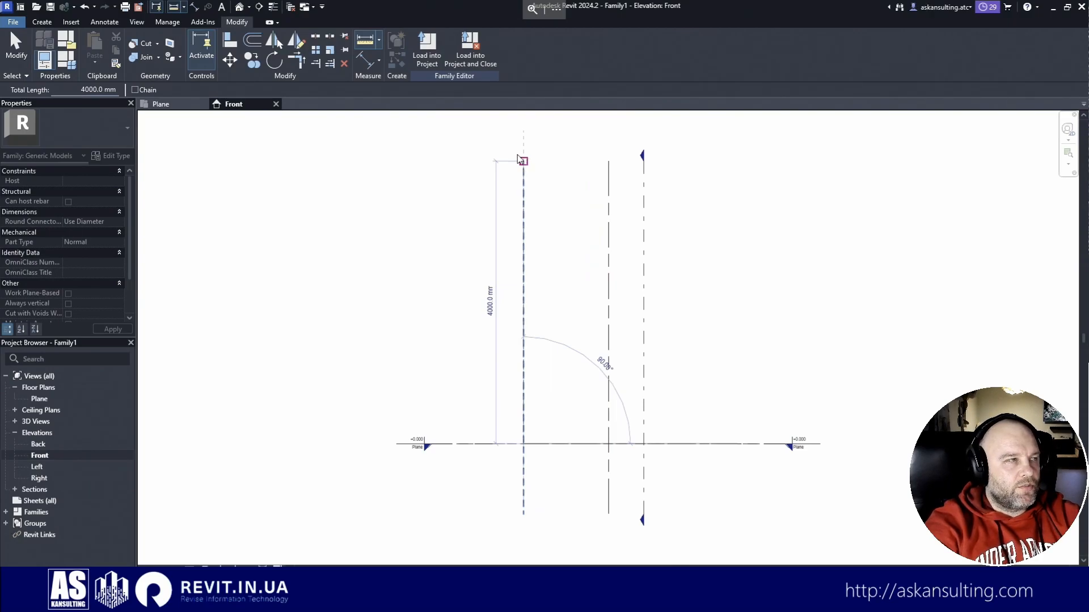
key("Escape")
key("Escape")
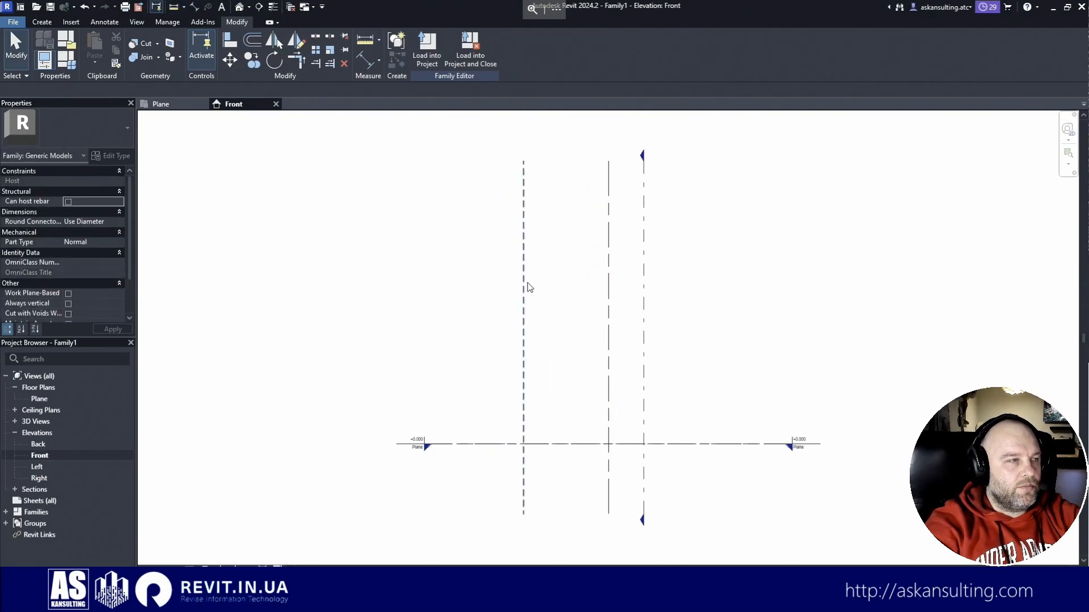
Step: In the Front elevation, scale the new plane about a point 1500 mm above the level, making it slightly shorter at both ends
left_click_drag(491, 263, 491, 262)
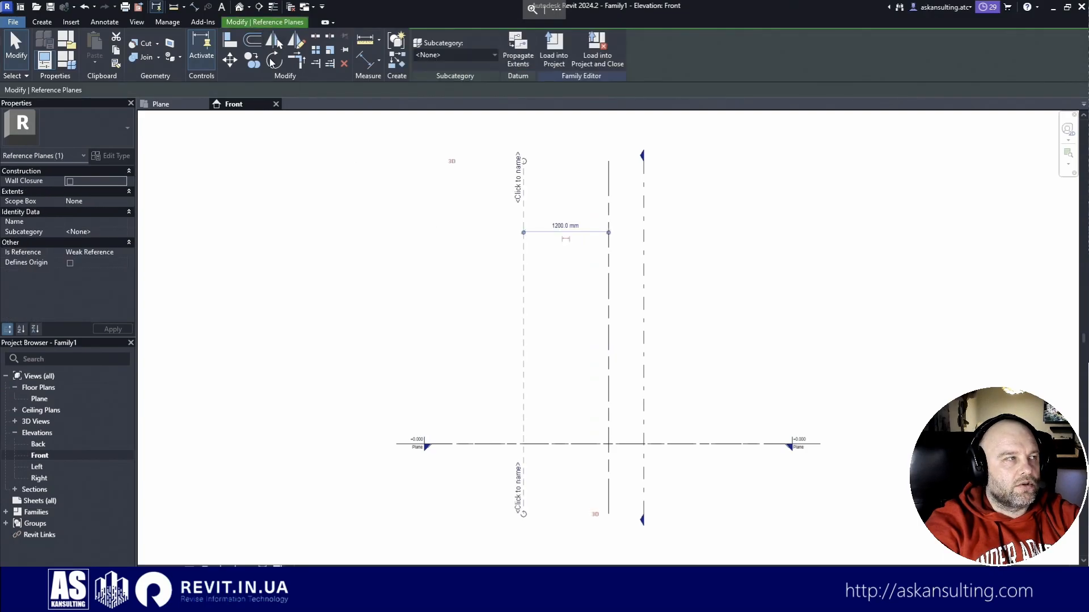
left_click(329, 53)
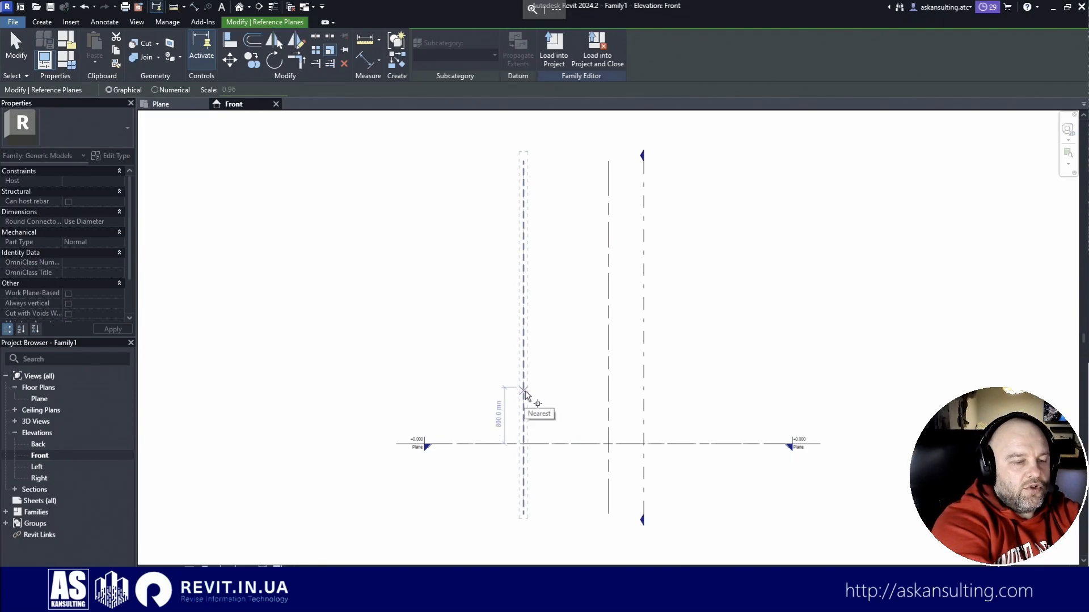
type("000")
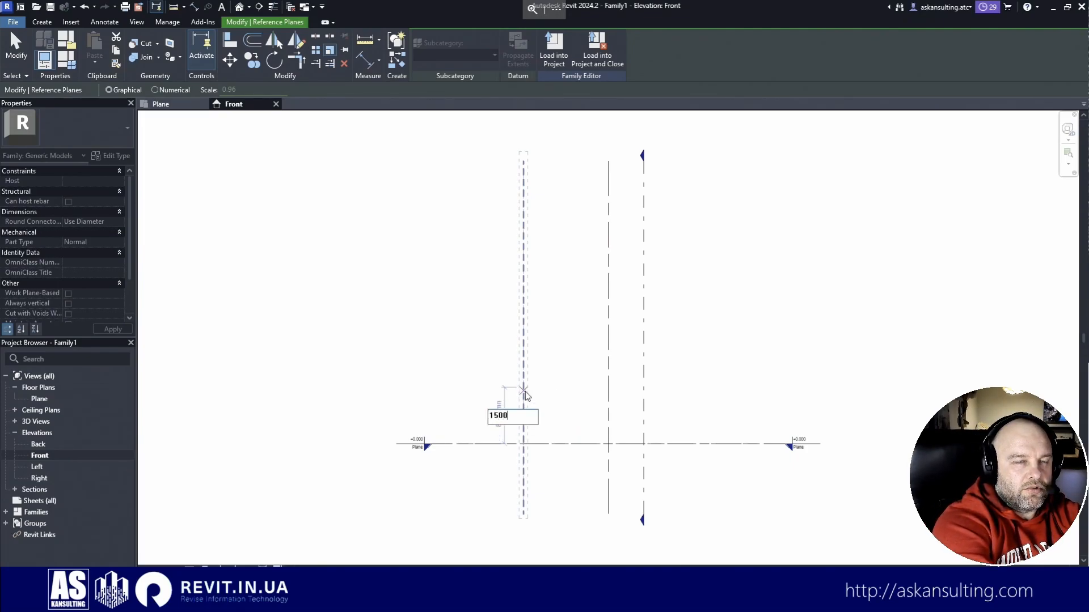
key("Return")
left_click(523, 388)
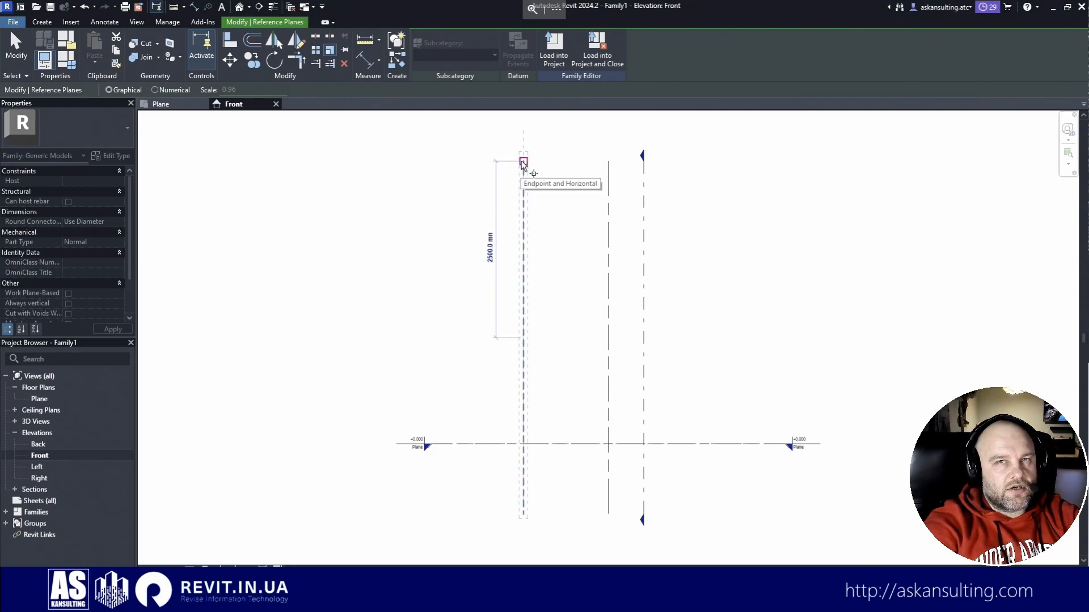
left_click(523, 513)
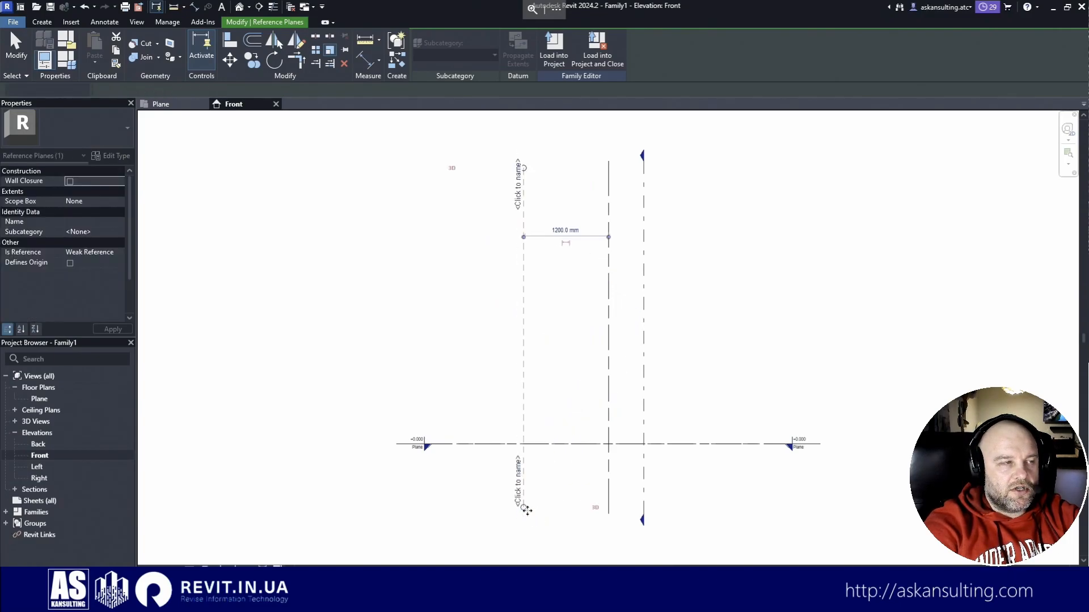
left_click(450, 344)
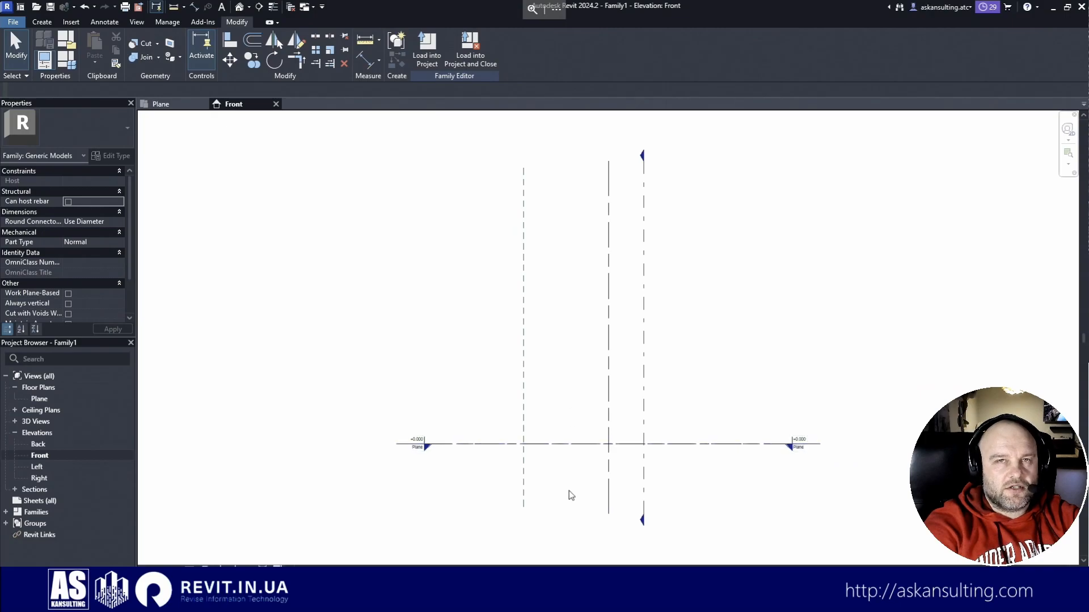
Step: Return to the floor plan and assign the new vertical reference plane to the ASK Sides subcategory
left_click(175, 108)
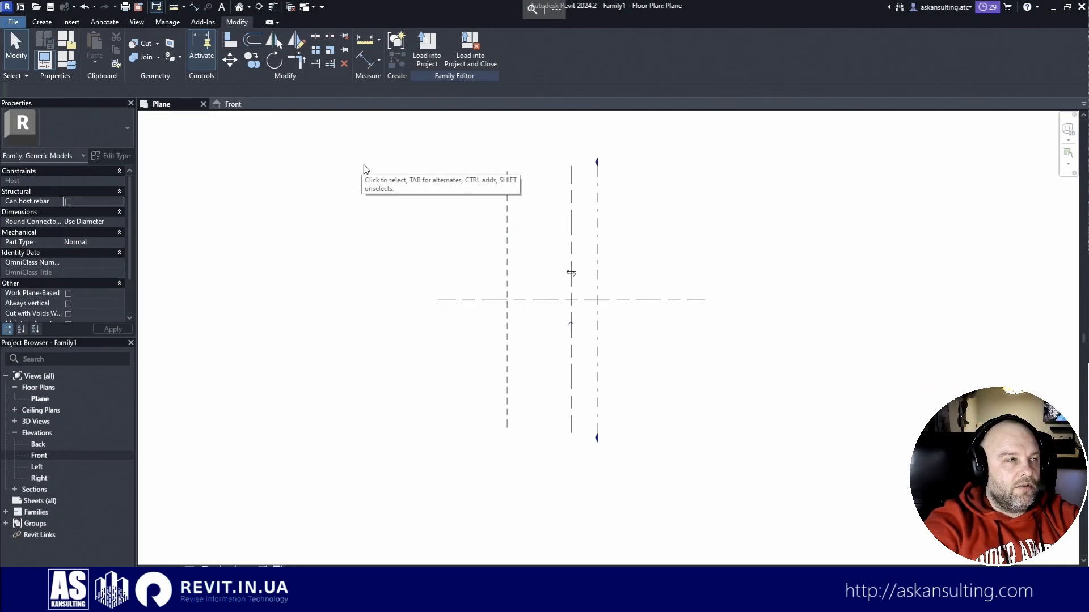
left_click(507, 199)
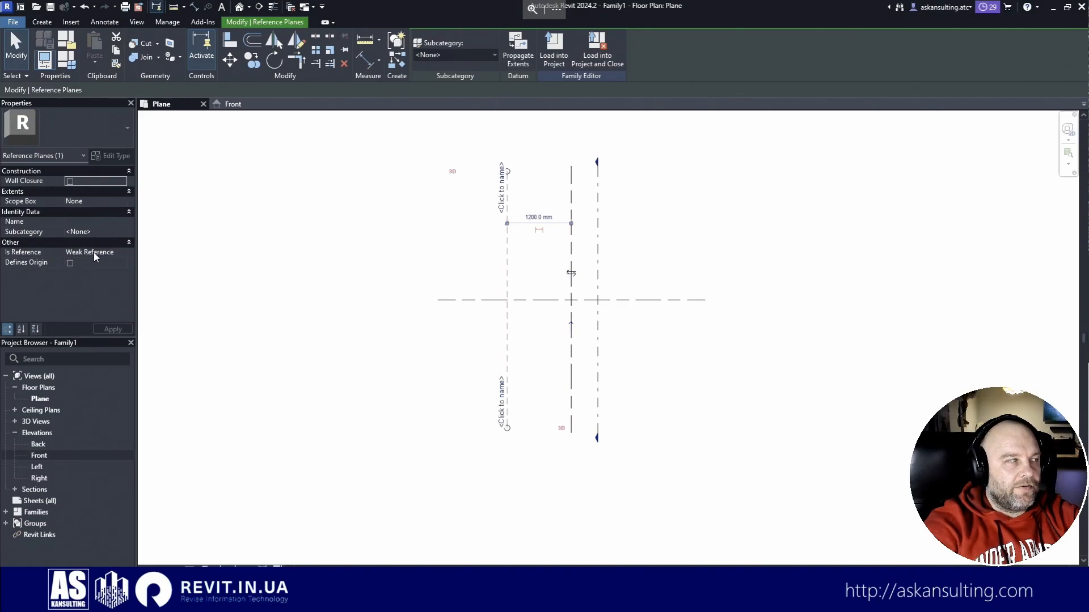
left_click(124, 231)
left_click(123, 231)
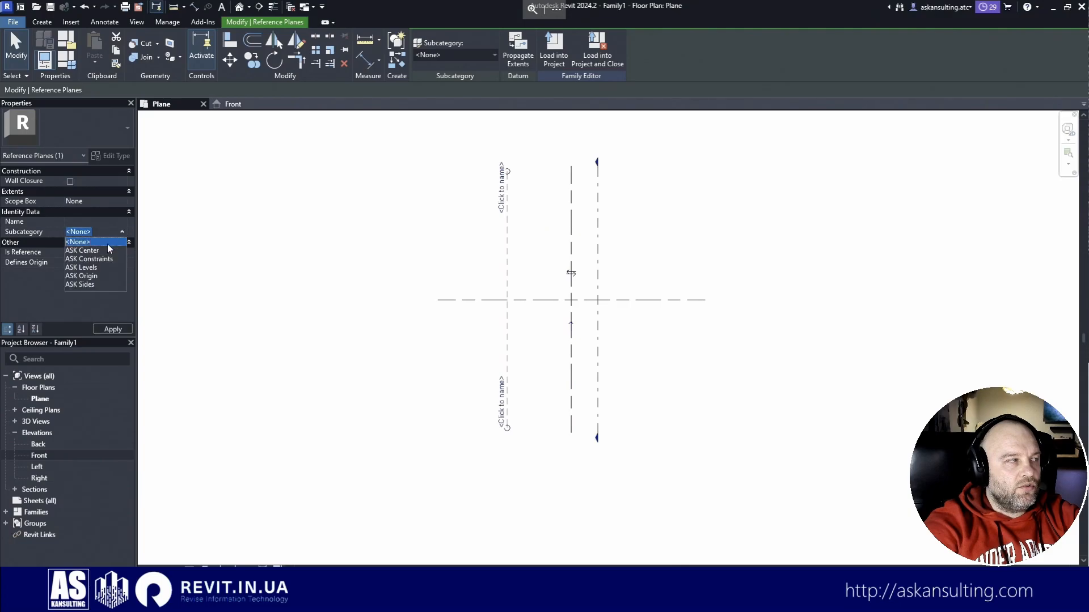
left_click(84, 284)
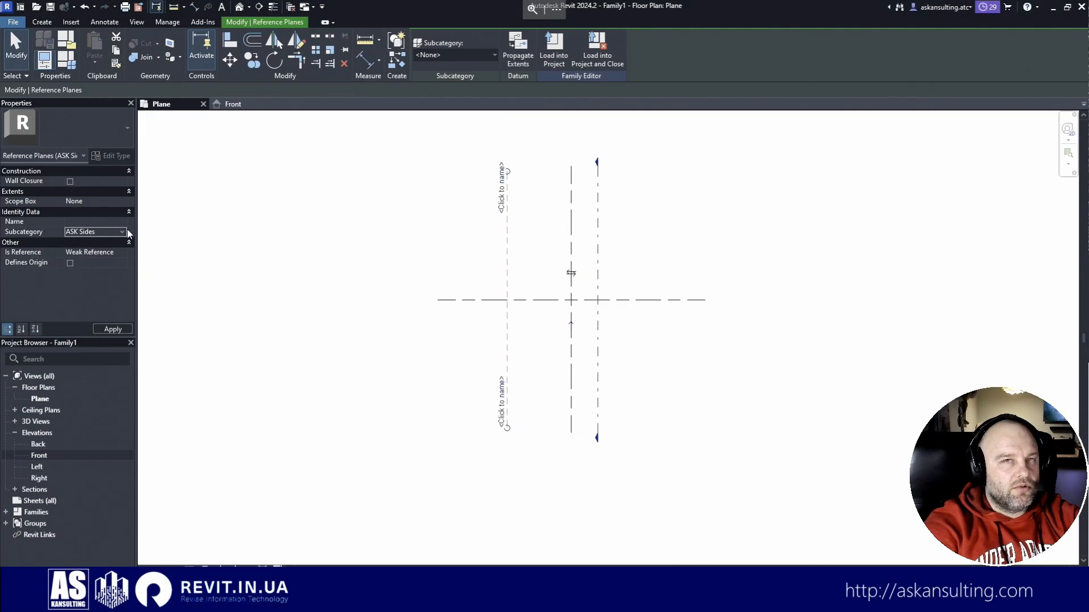
Step: Name the new reference plane ASK Side LT and set its Is Reference property to Left
left_click(96, 222)
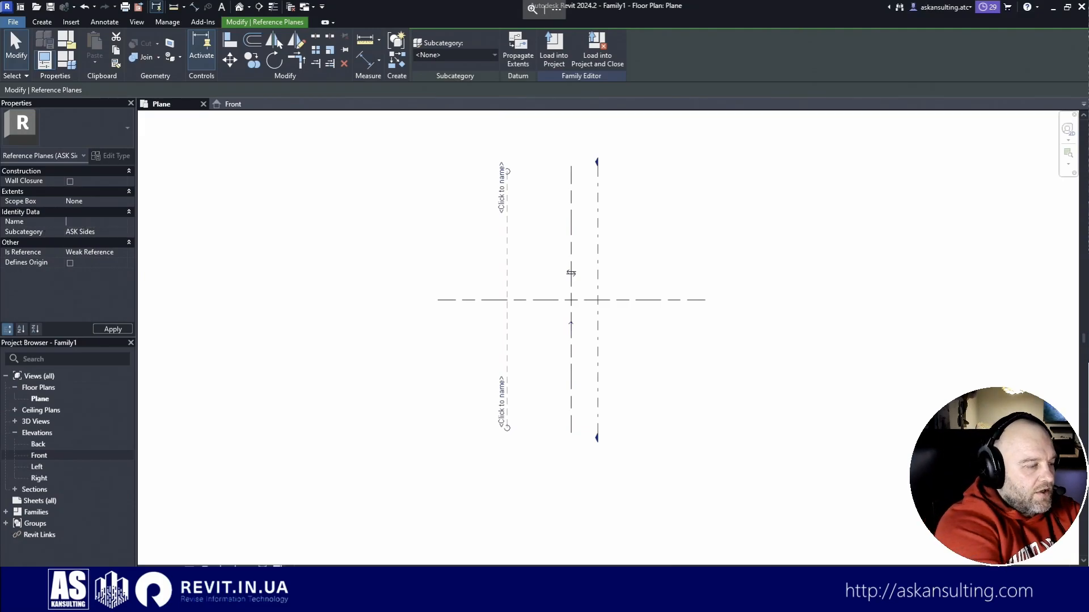
type("ASK S")
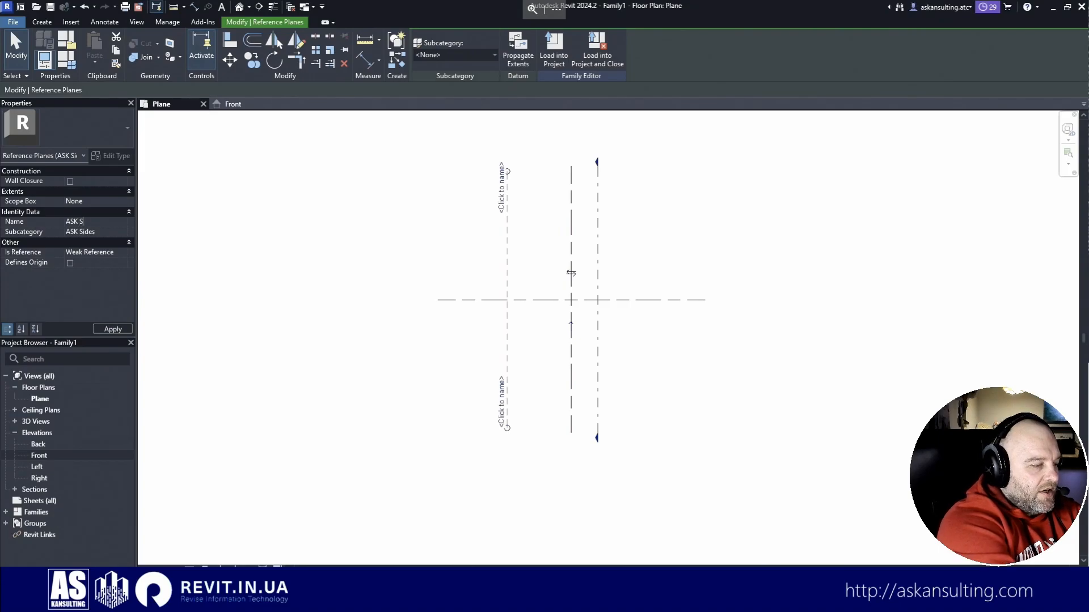
type("ide LT")
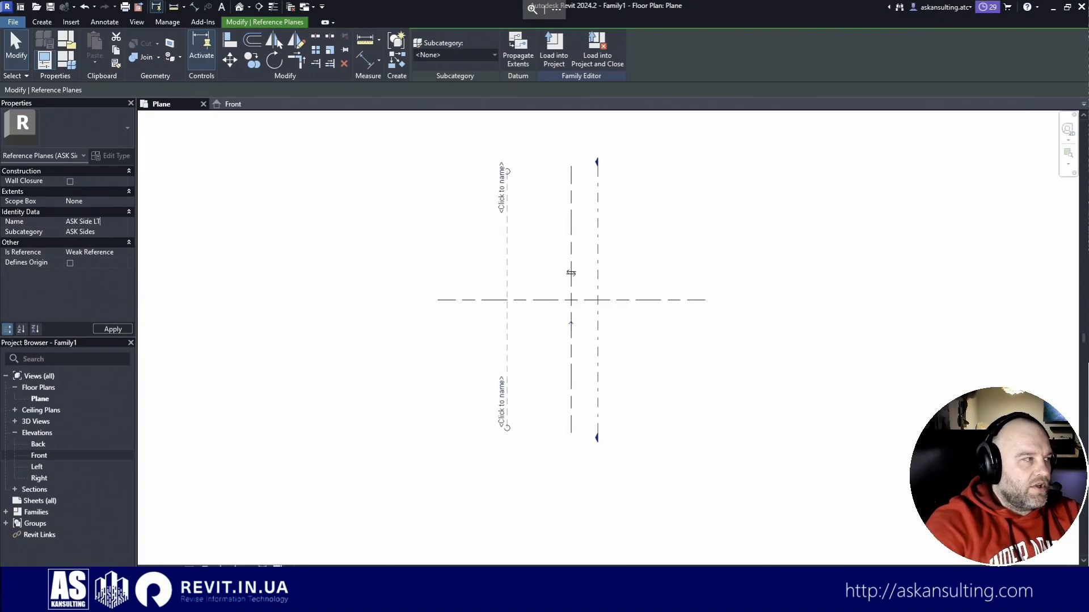
key("Return")
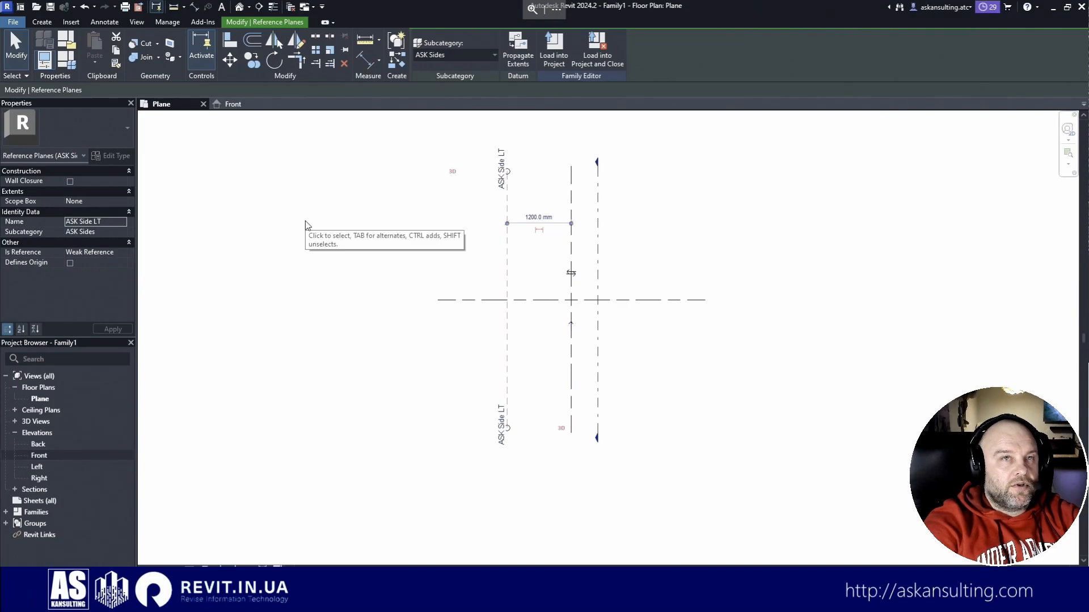
left_click(122, 255)
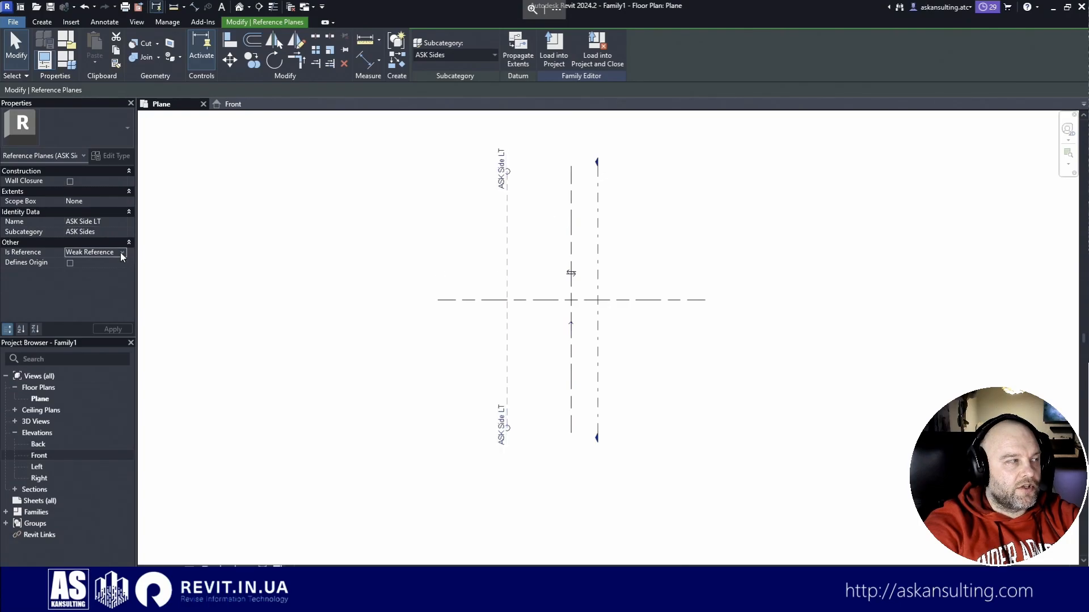
left_click(121, 253)
left_click(80, 289)
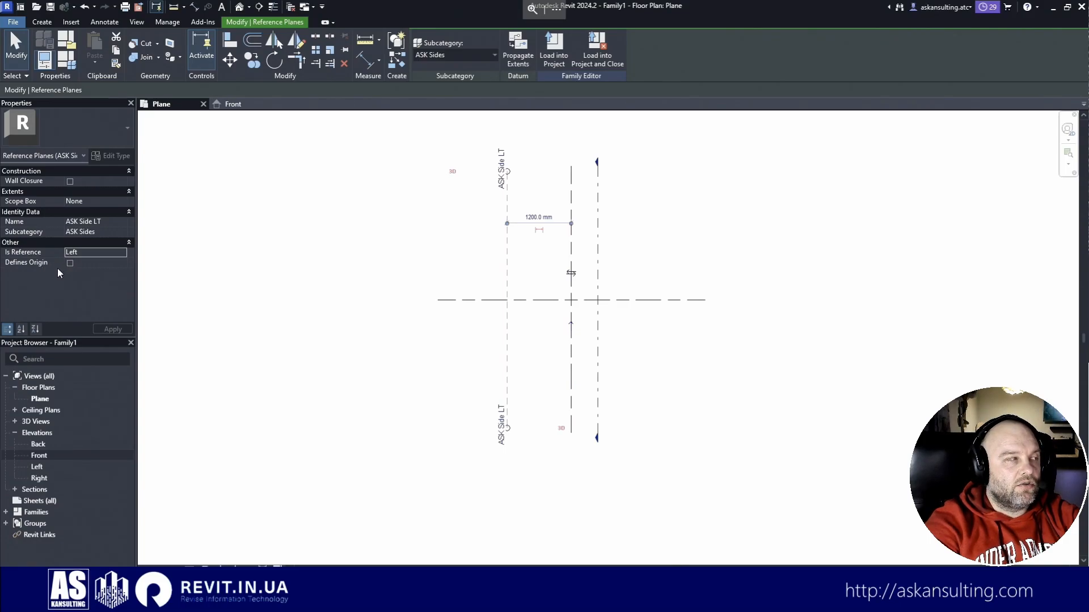
Step: Examine the name, Is Reference and Defines Origin properties of the vertical and horizontal origin planes
left_click(572, 246)
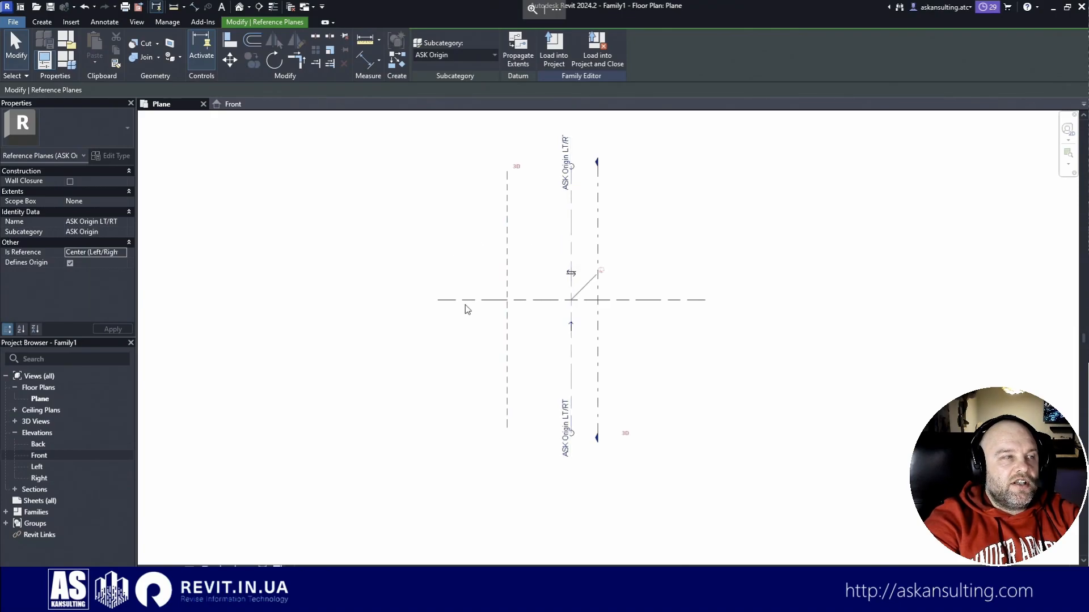
left_click(536, 300)
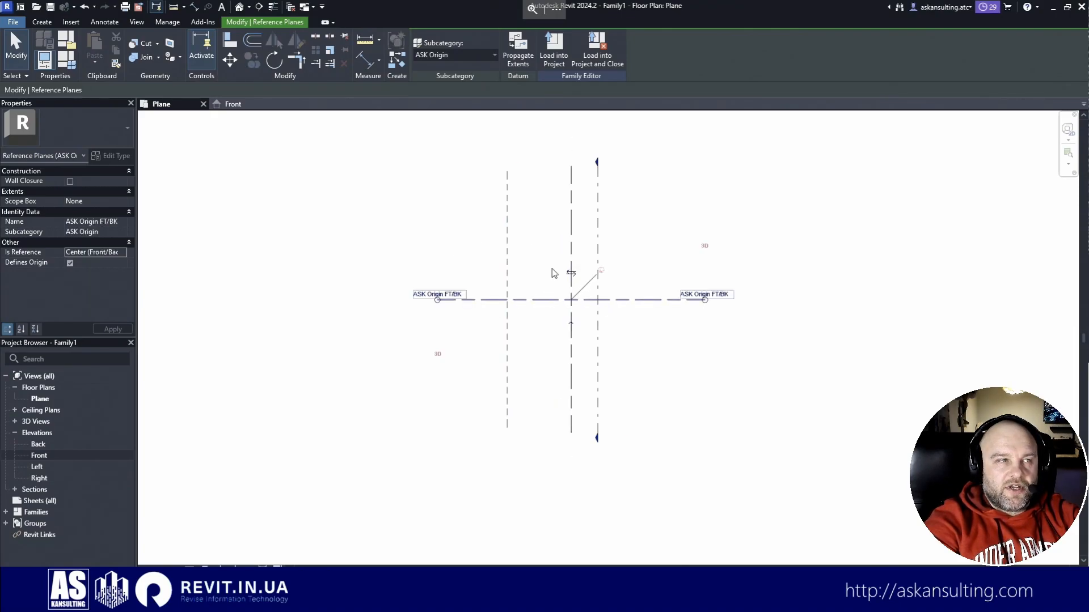
left_click(572, 387)
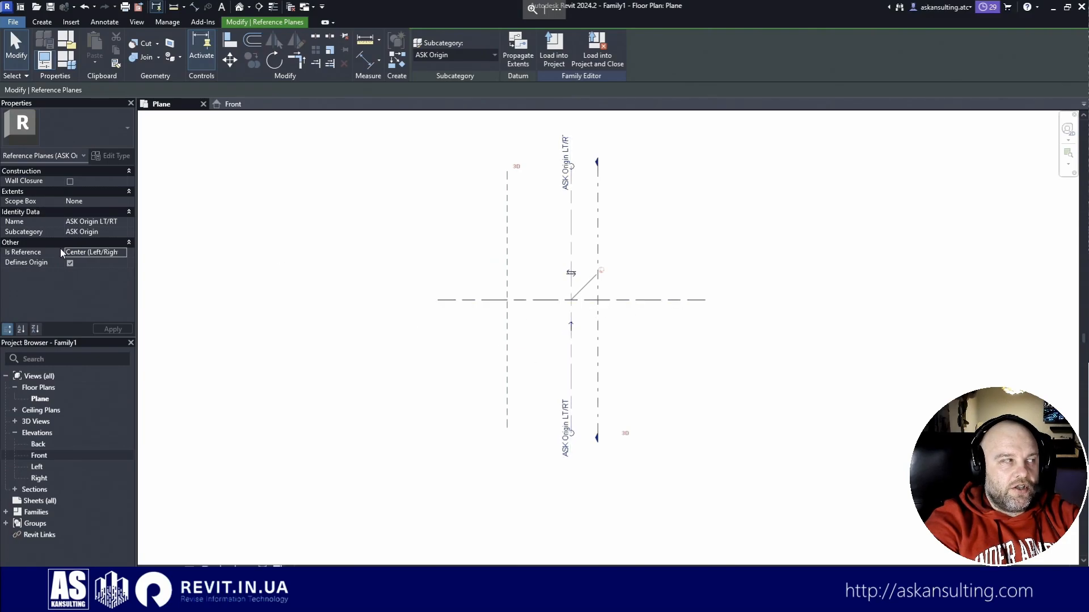
left_click(544, 302)
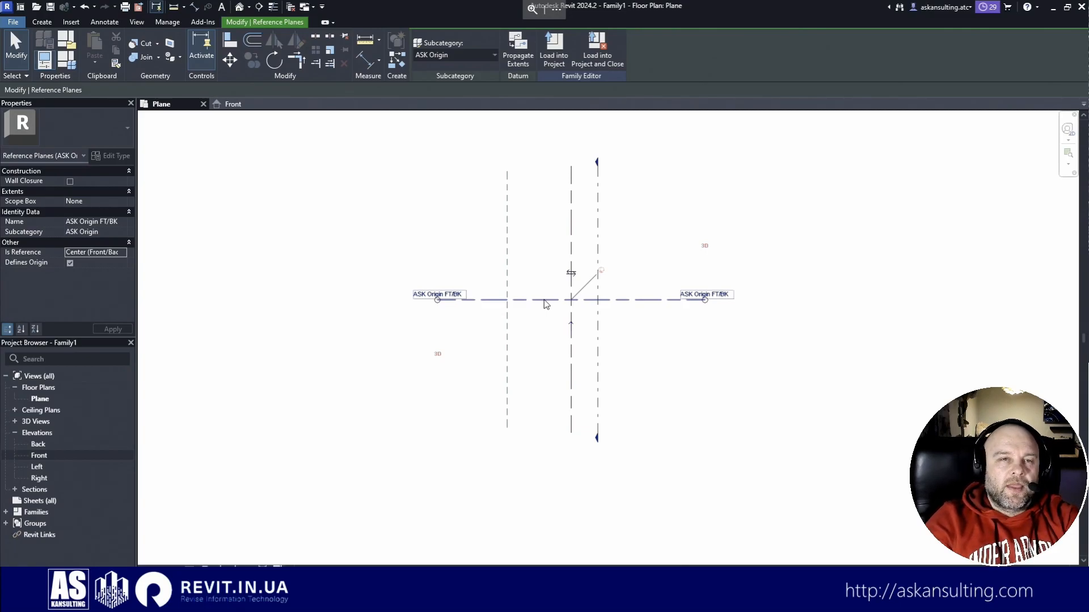
Step: Turn on Defines Origin for the ASK Side LT reference plane
left_click(506, 251)
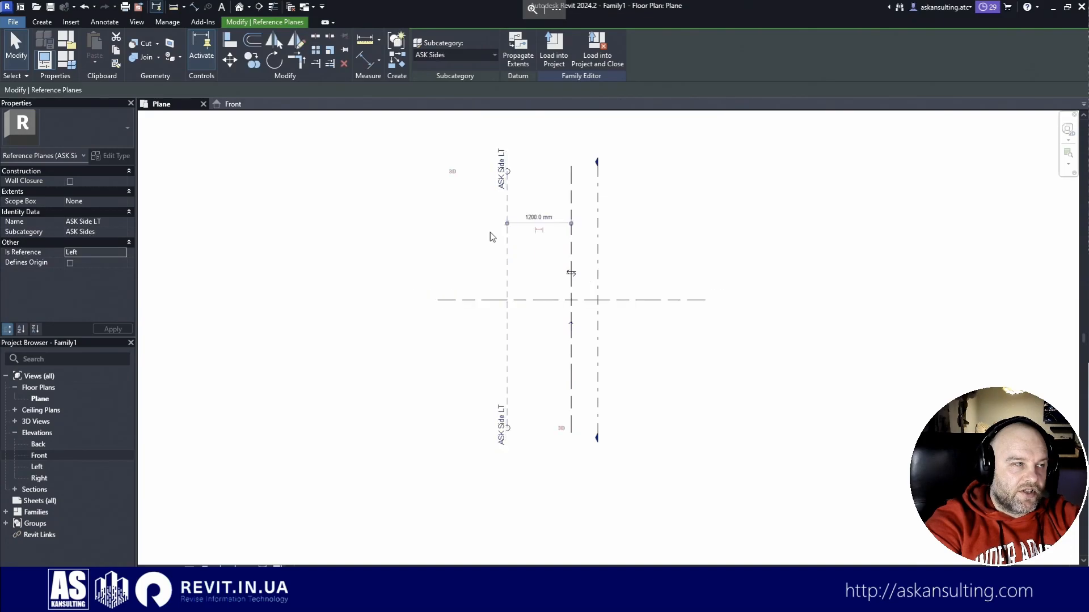
left_click(70, 263)
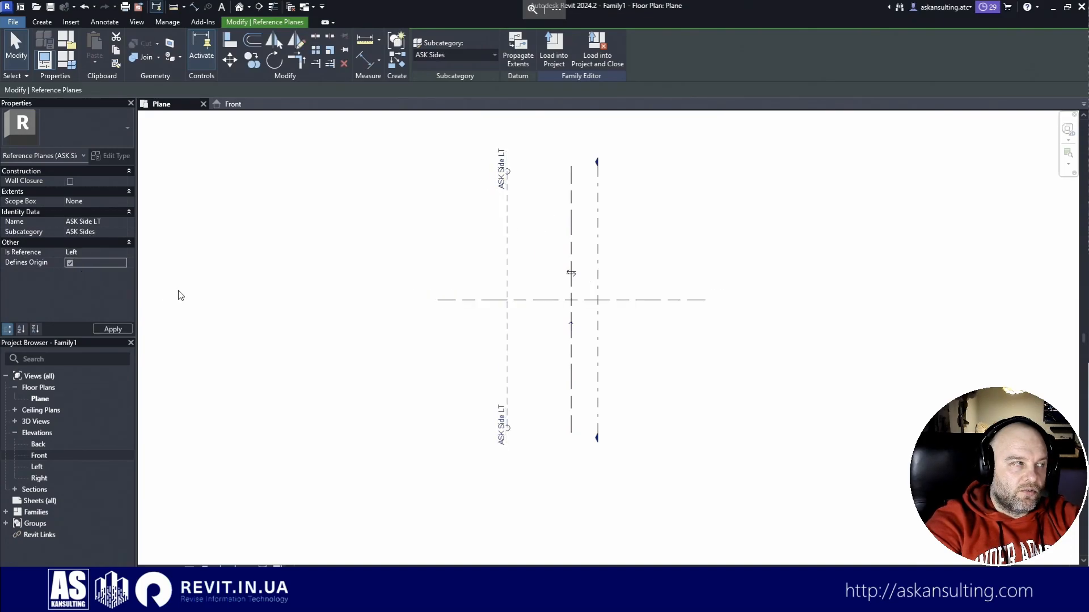
Step: Check the vertical origin plane's Defines Origin setting and undo the last property change made to the ASK Side LT plane
left_click(571, 249)
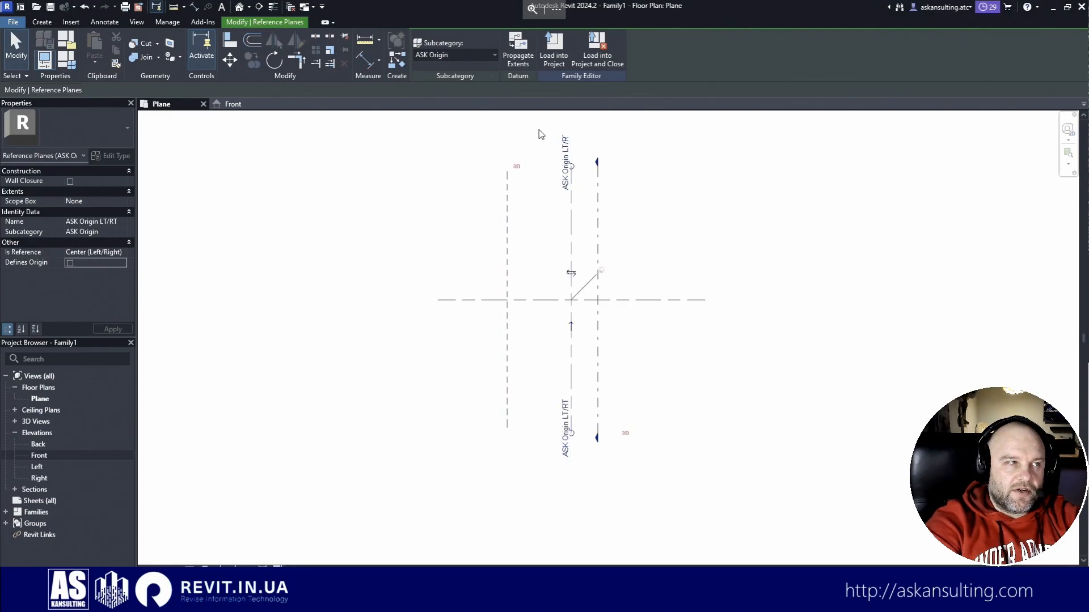
left_click(94, 7)
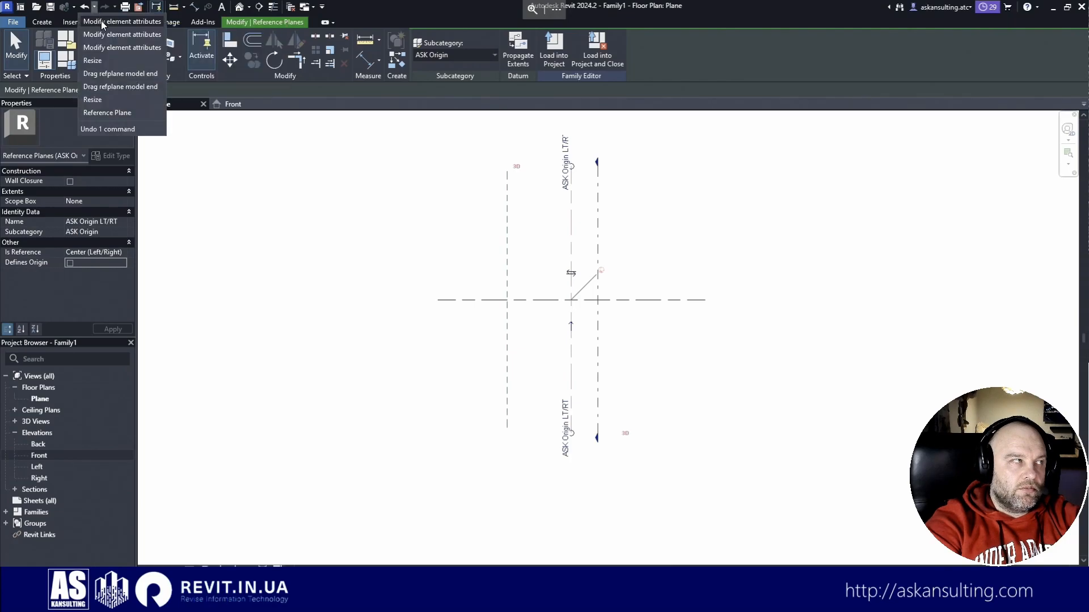
left_click(105, 23)
Step: Examine the Is Reference and Defines Origin properties of both origin planes in plan, and of ASK Level and ASK Side LT in the Front elevation
left_click(572, 236)
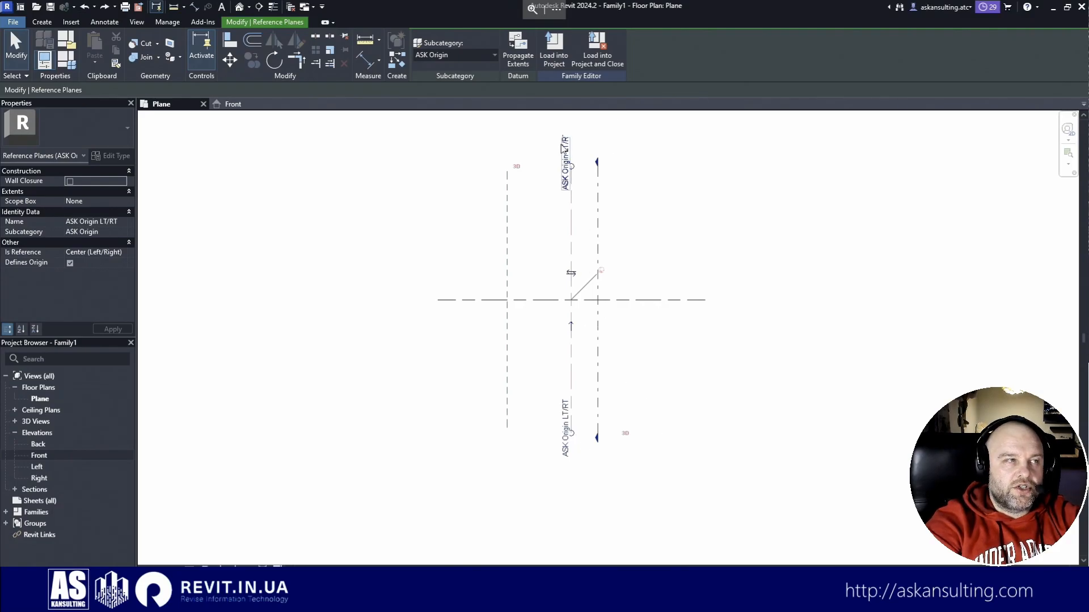
left_click(659, 299)
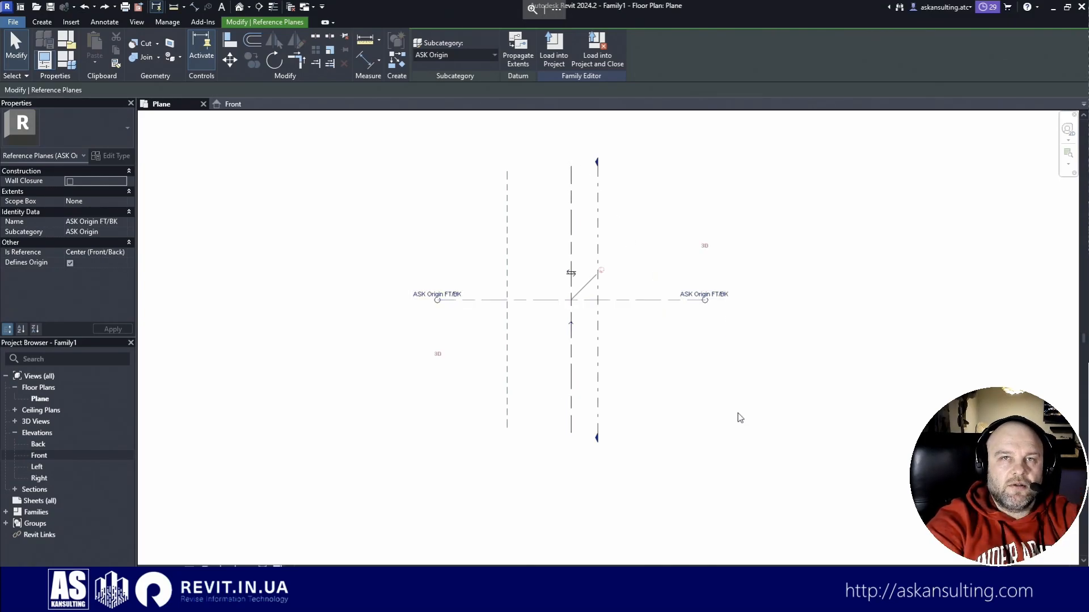
key("Escape")
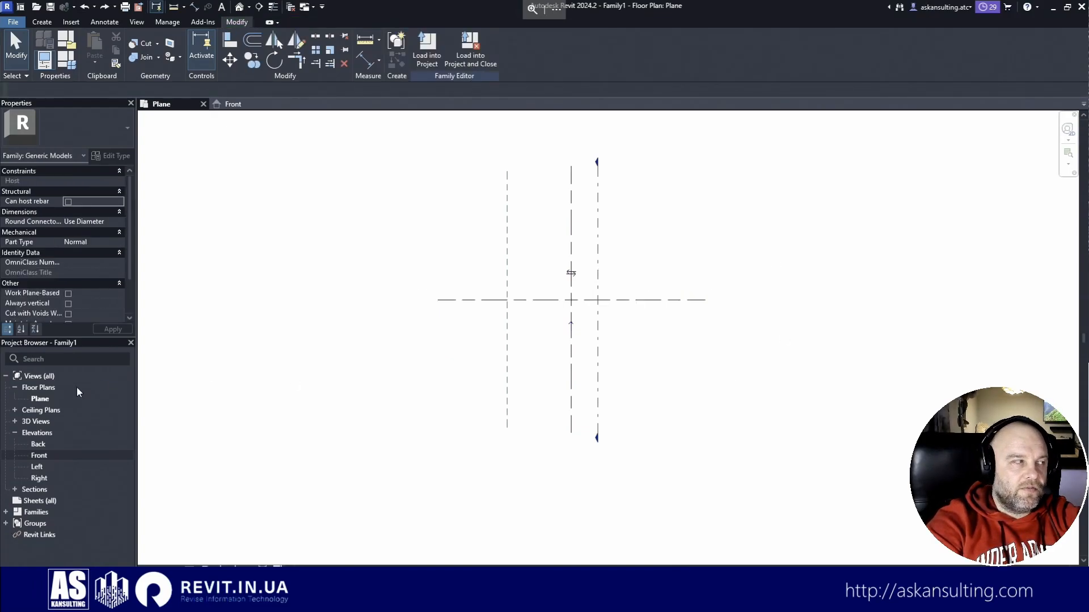
left_click(233, 104)
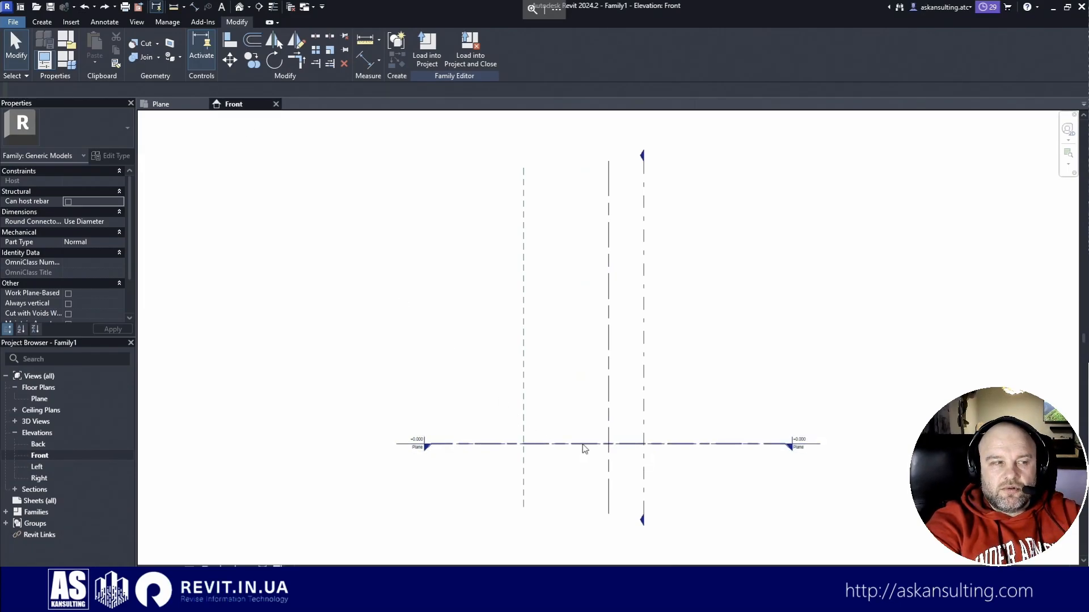
left_click(583, 444)
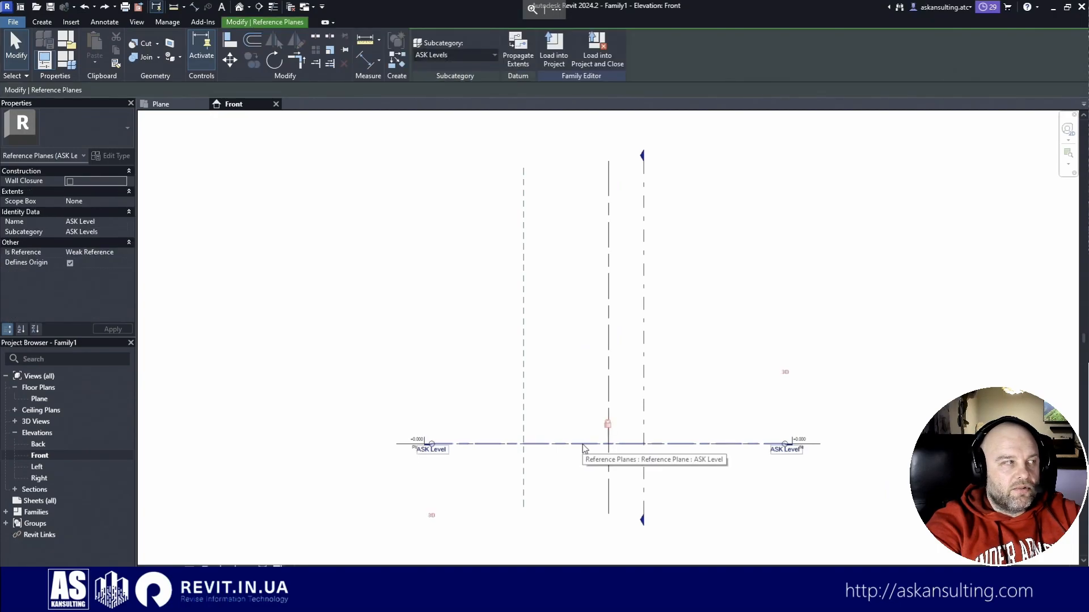
left_click(70, 262)
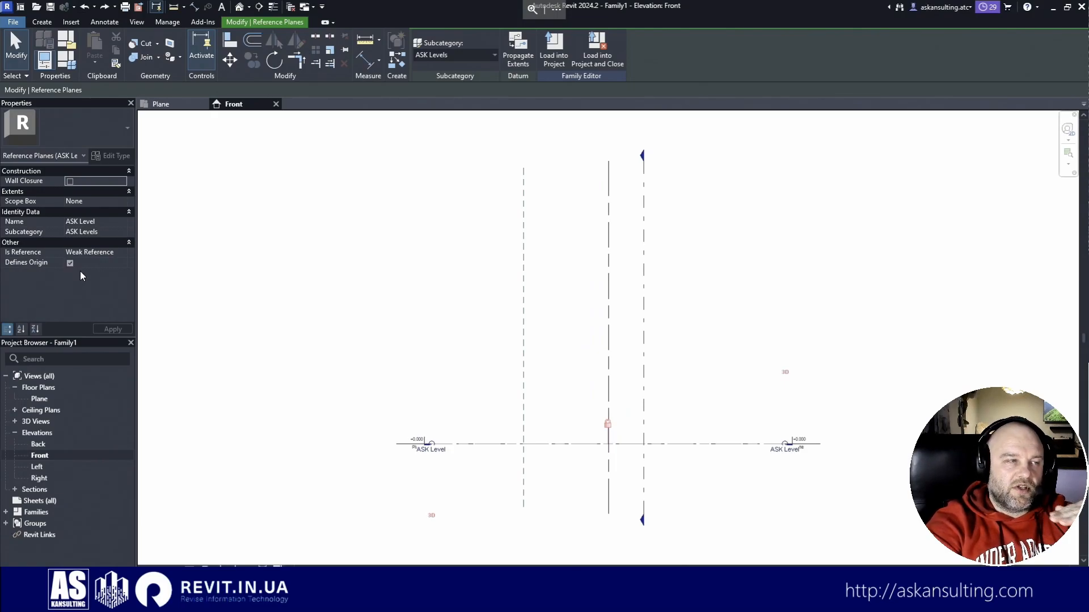
left_click(389, 280)
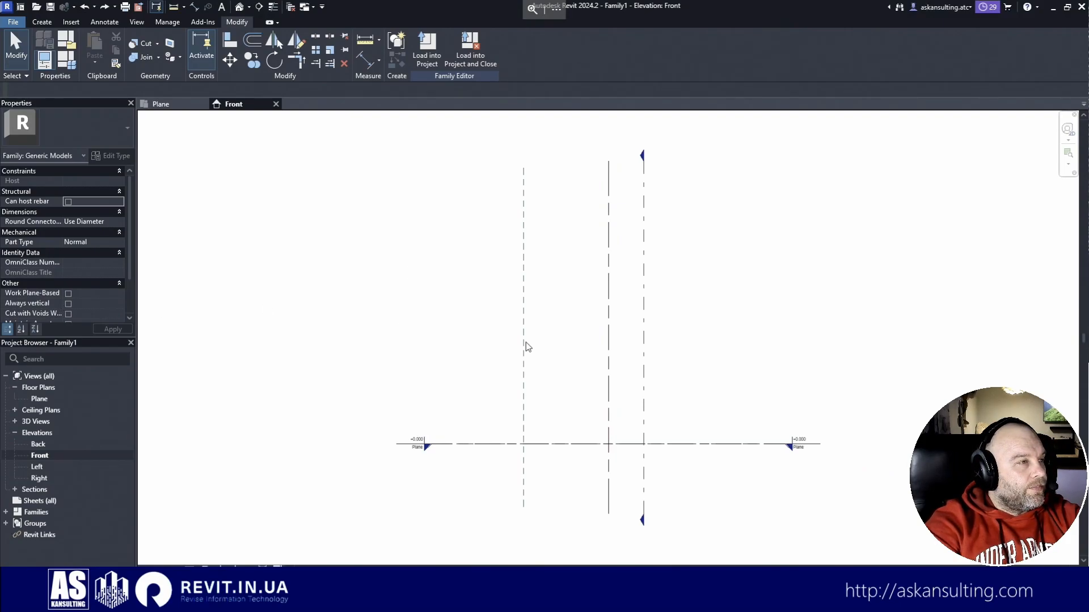
left_click(523, 311)
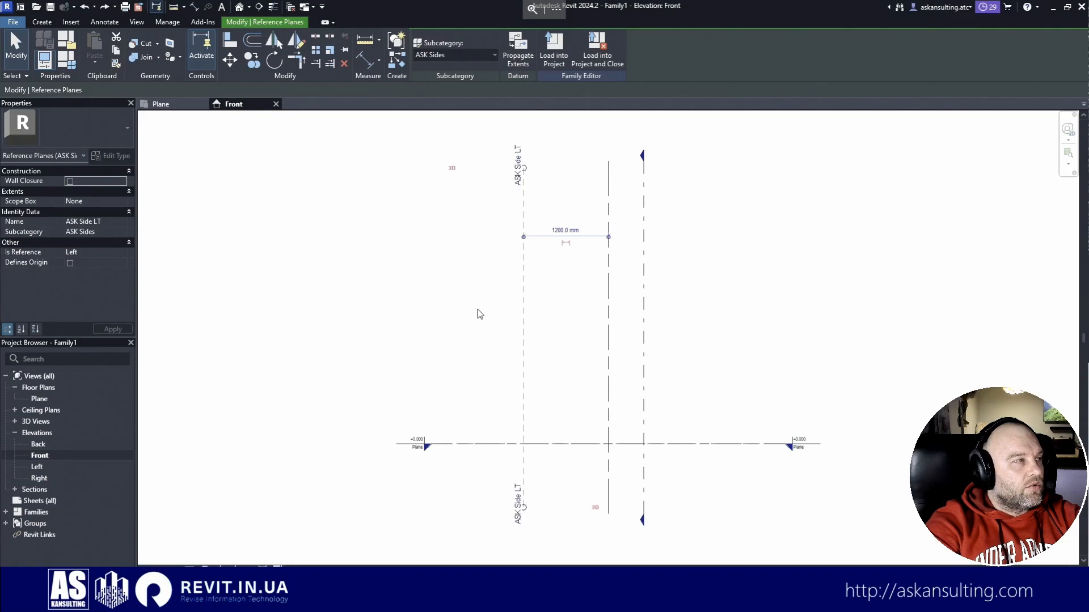
left_click(282, 270)
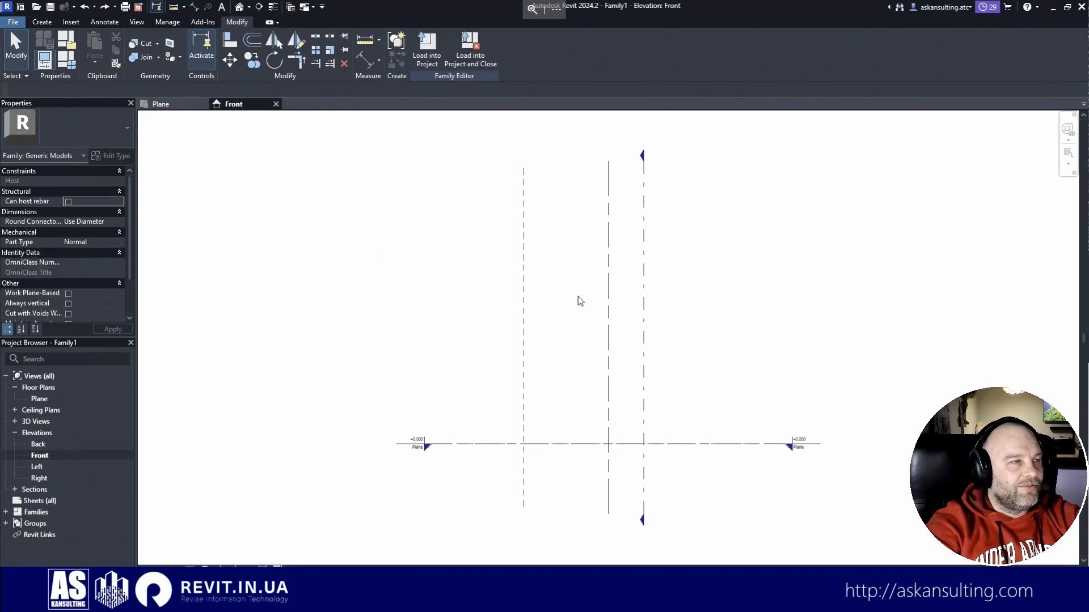
Step: In the floor plan, mirror the ASK Side LT reference plane about the vertical ASK Origin LT/RT plane, keeping the original
left_click(168, 105)
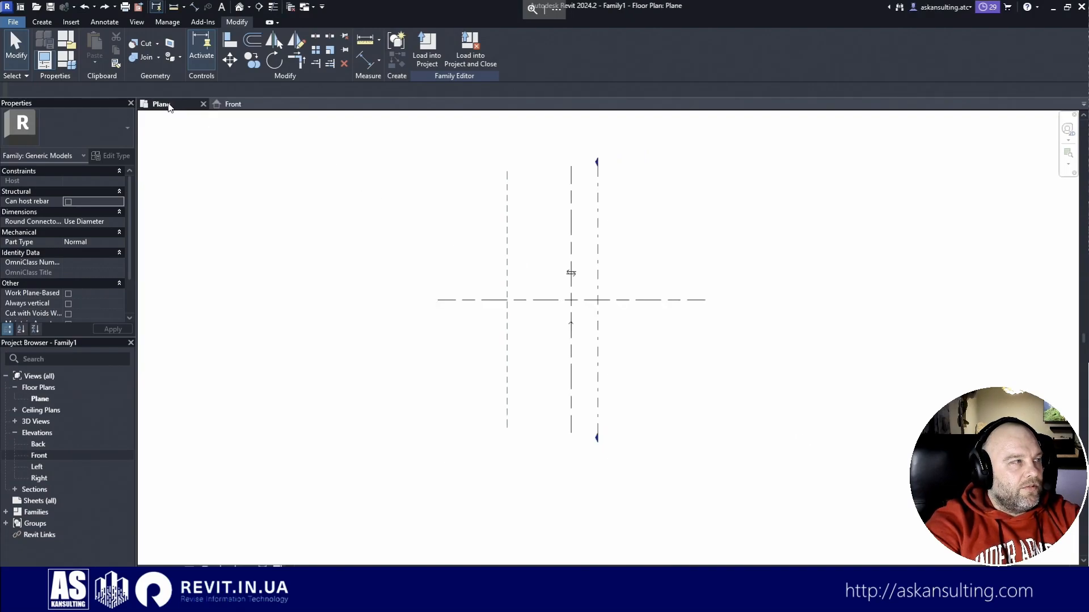
left_click(506, 249)
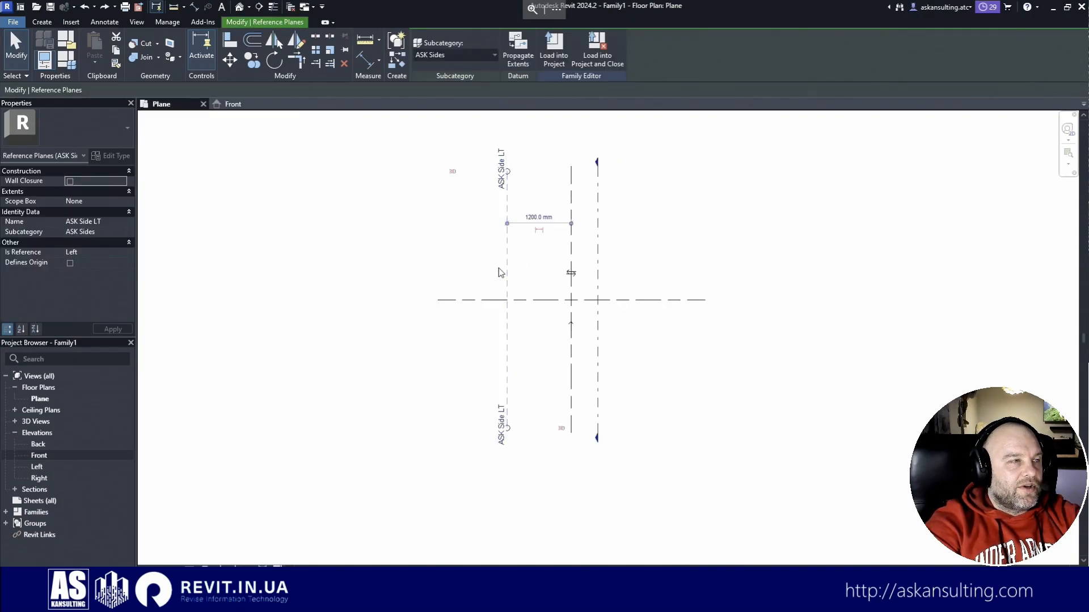
left_click(274, 42)
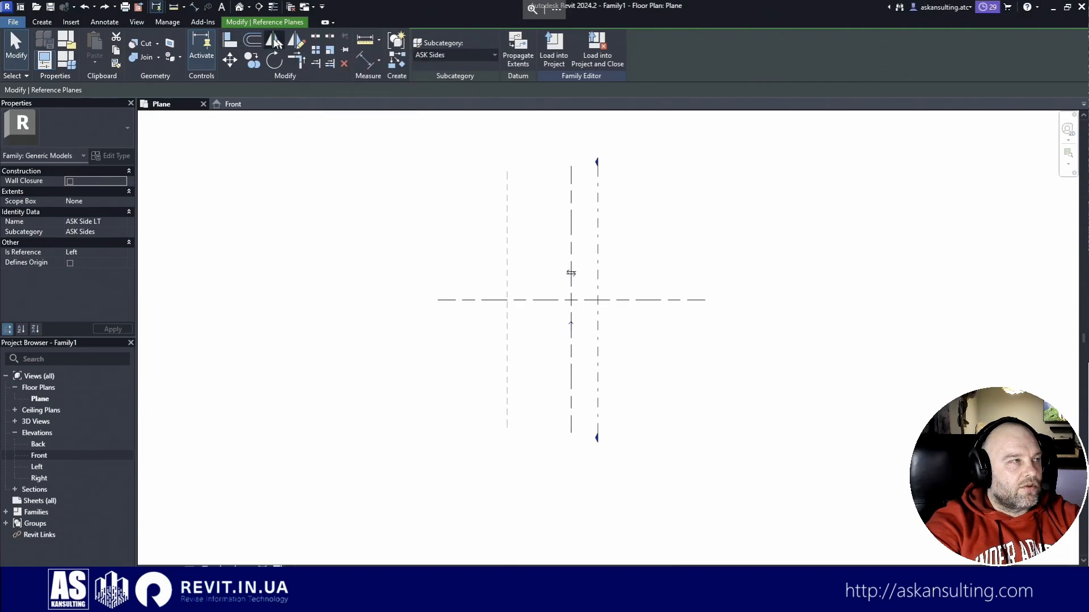
left_click(571, 209)
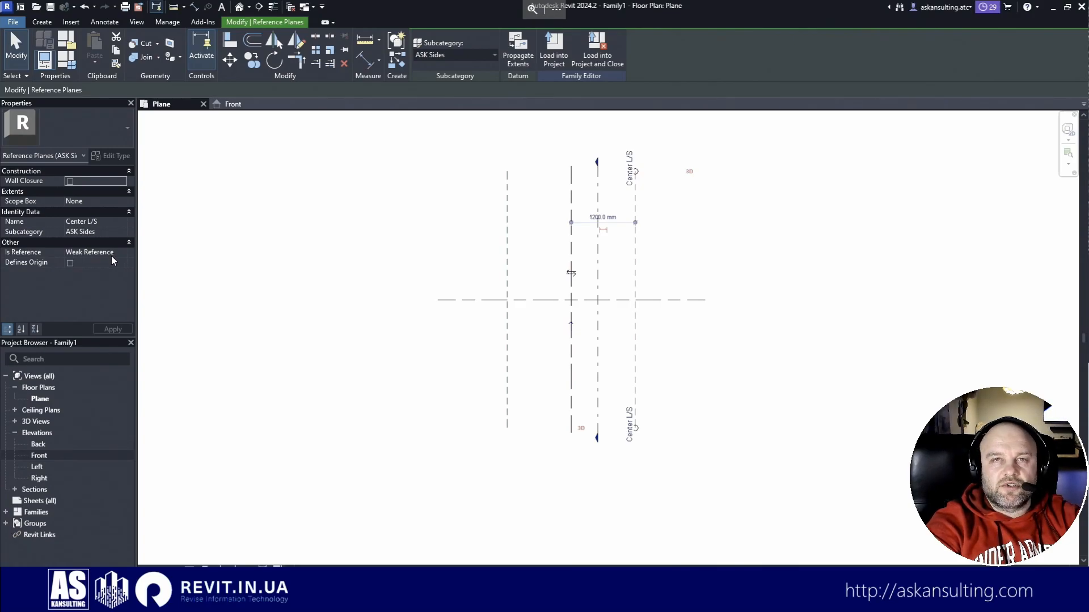
Step: Set the mirrored reference plane's Is Reference property to Right and name it ASK Side RT
left_click(126, 251)
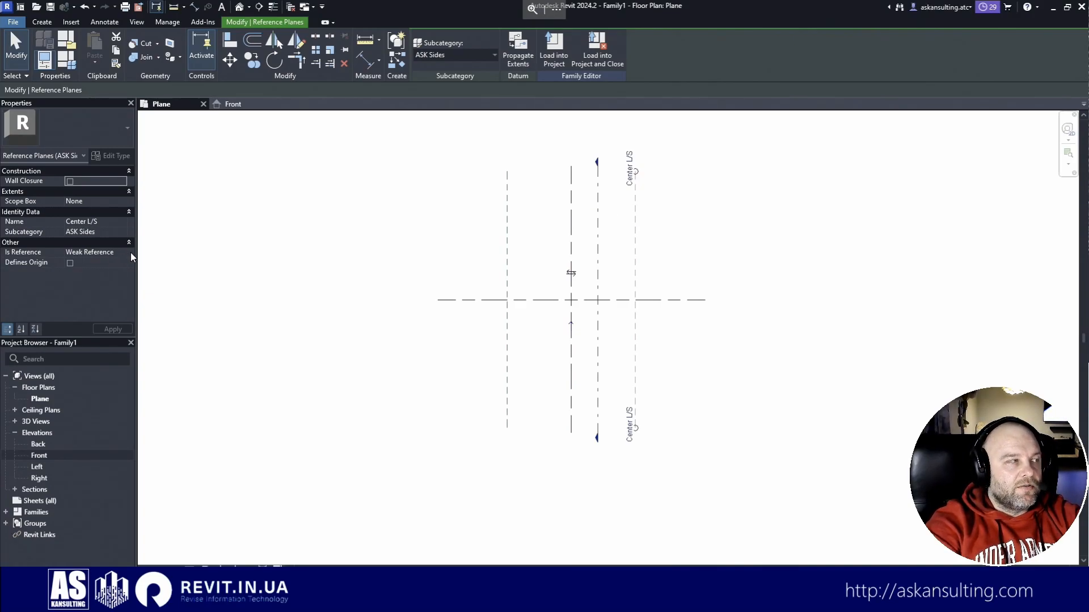
left_click(114, 255)
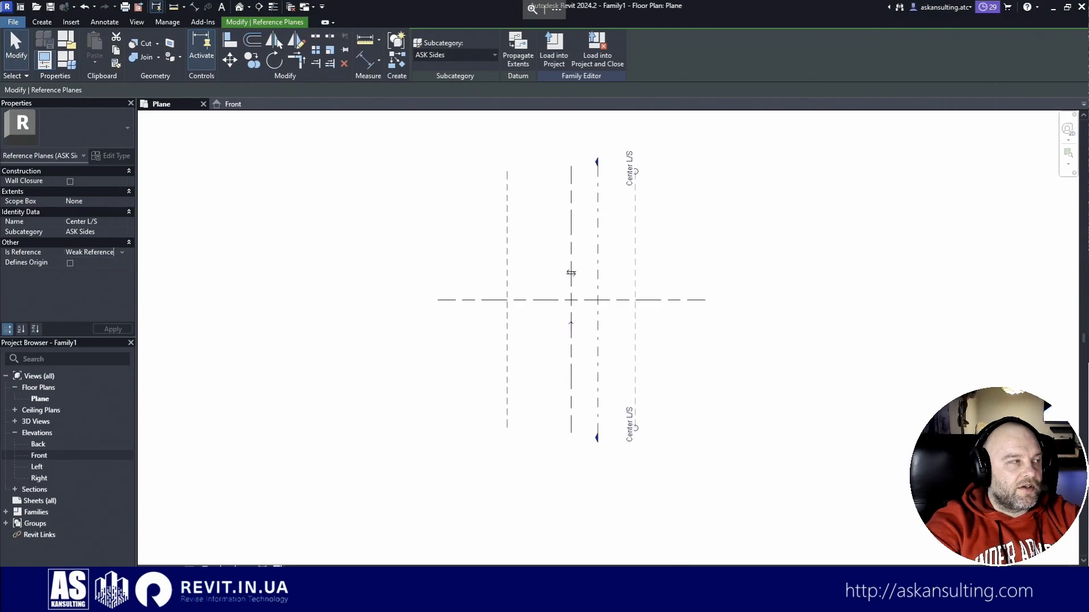
left_click(122, 253)
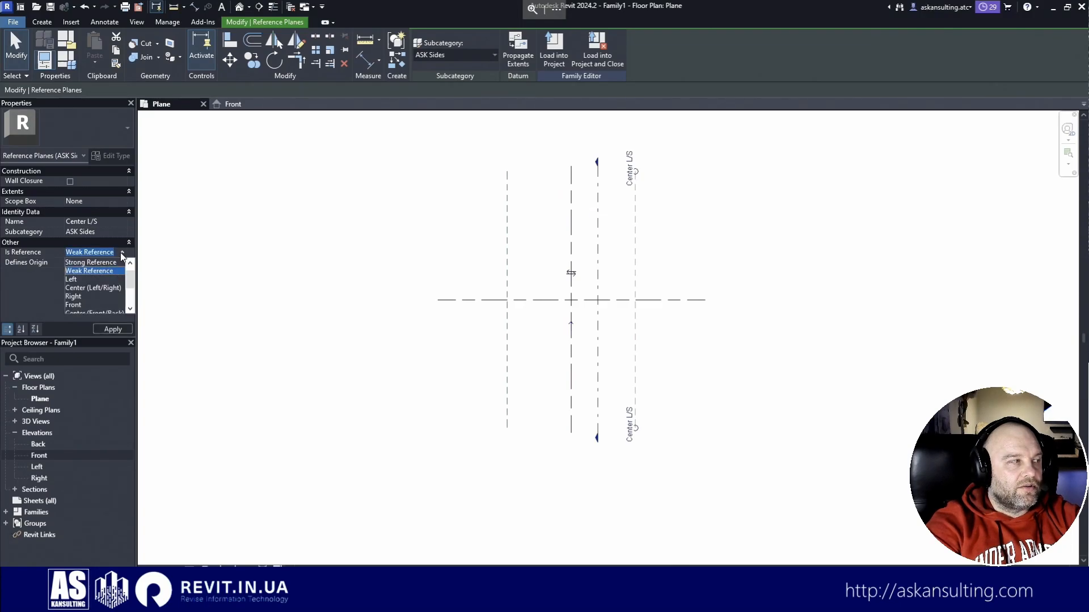
left_click(74, 296)
left_click(110, 215)
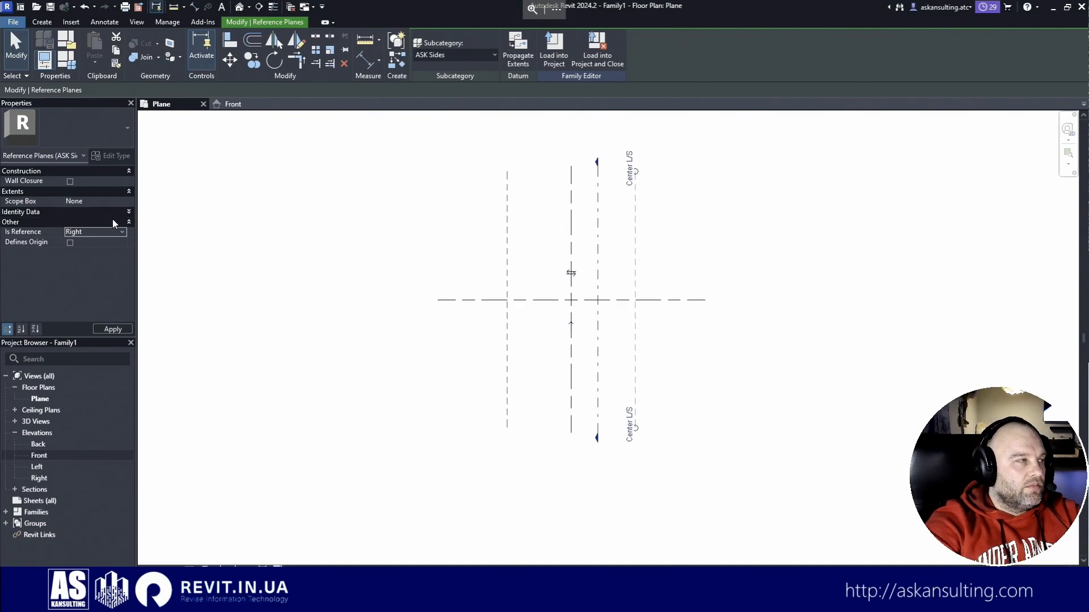
left_click(111, 215)
left_click(109, 220)
type("ASK ")
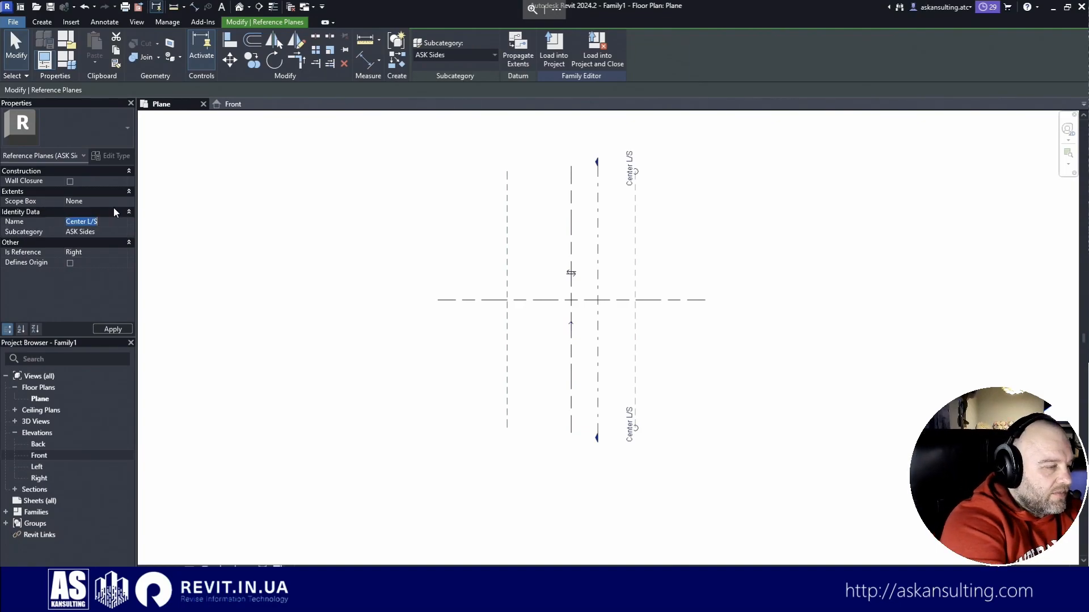
type("Si")
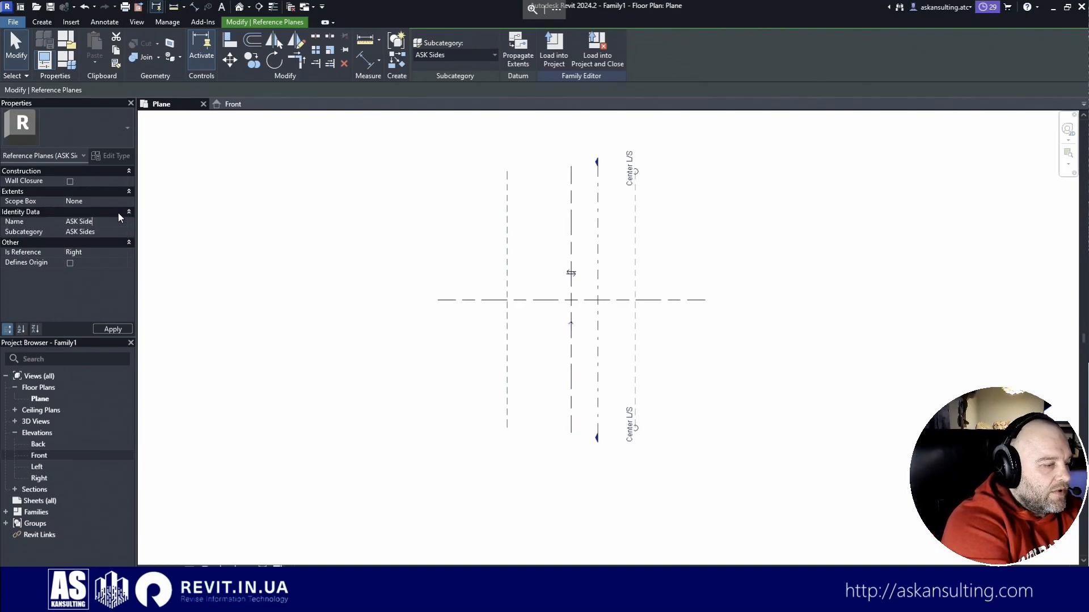
type("de RT")
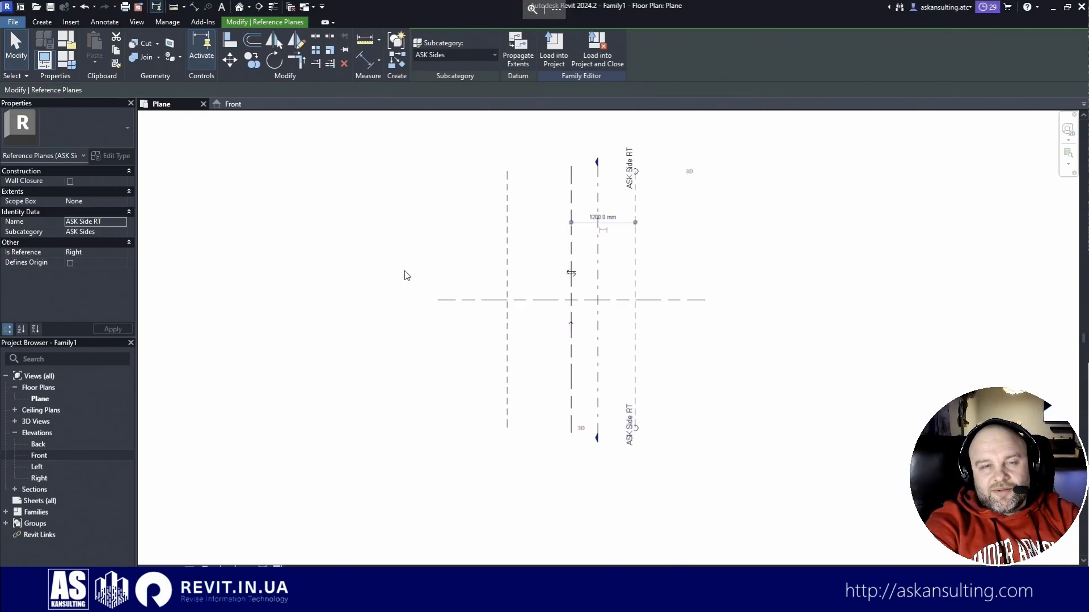
Step: Rotate copies of the ASK Side LT and ASK Side RT planes by 90° about the intersection of the two origin planes
left_click(506, 249, "ctrl")
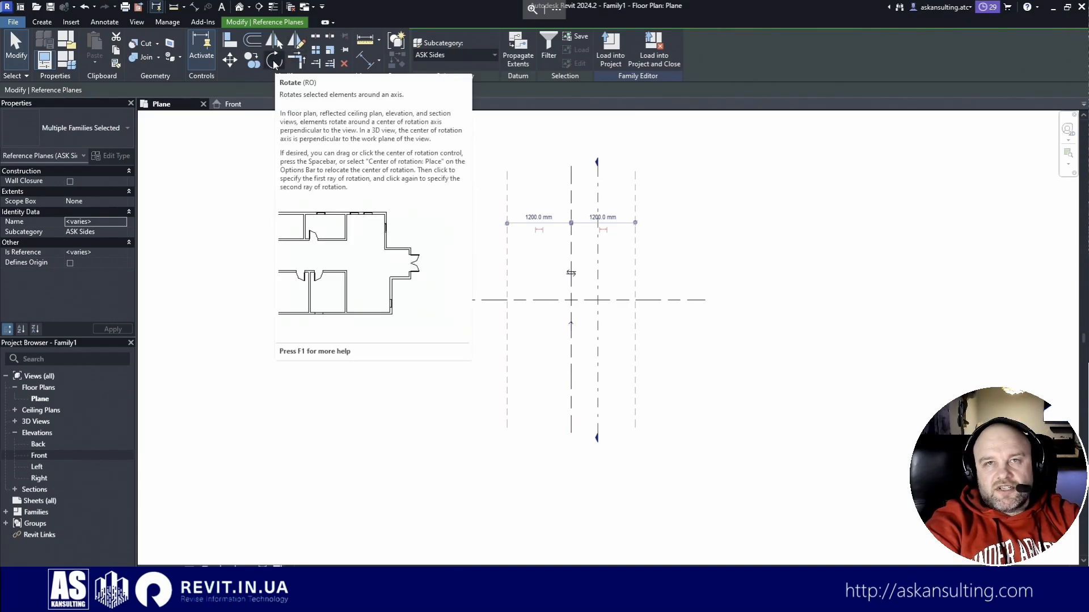
left_click(274, 60)
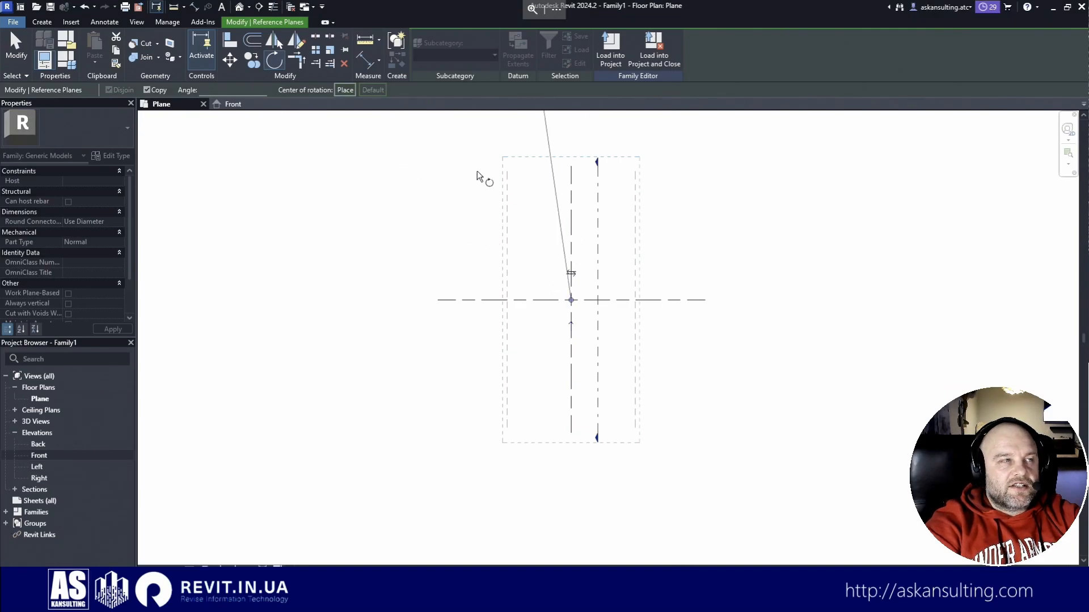
left_click(571, 300)
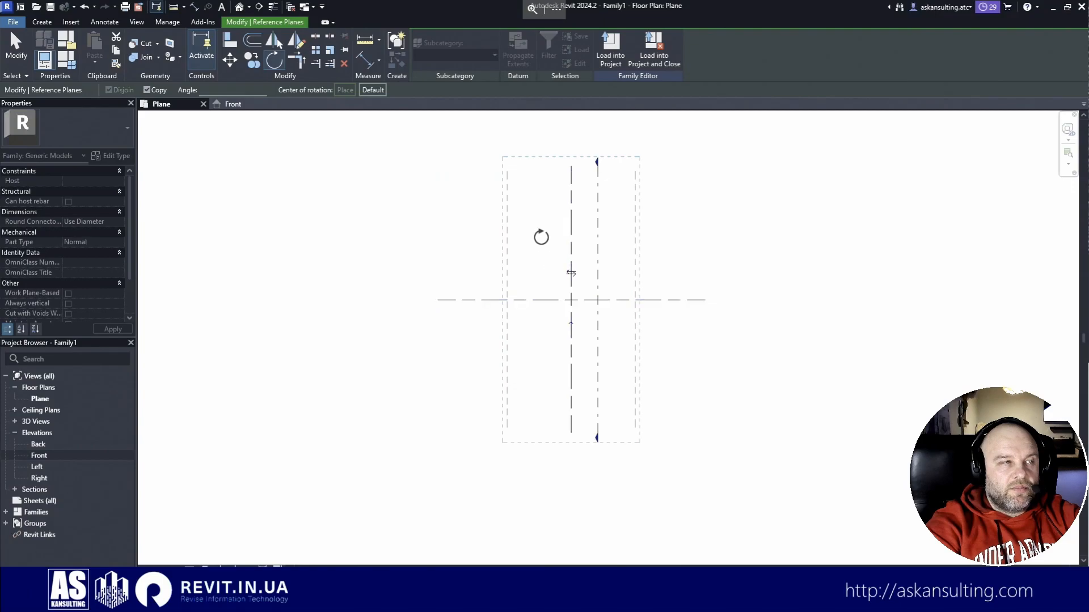
left_click(571, 300)
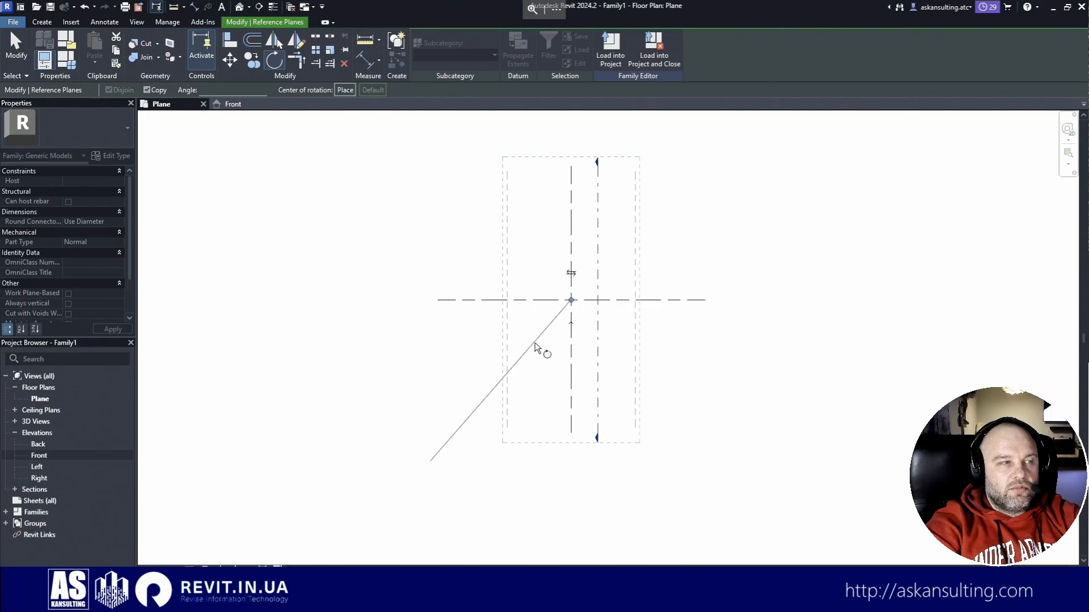
left_click(344, 90)
left_click(571, 300)
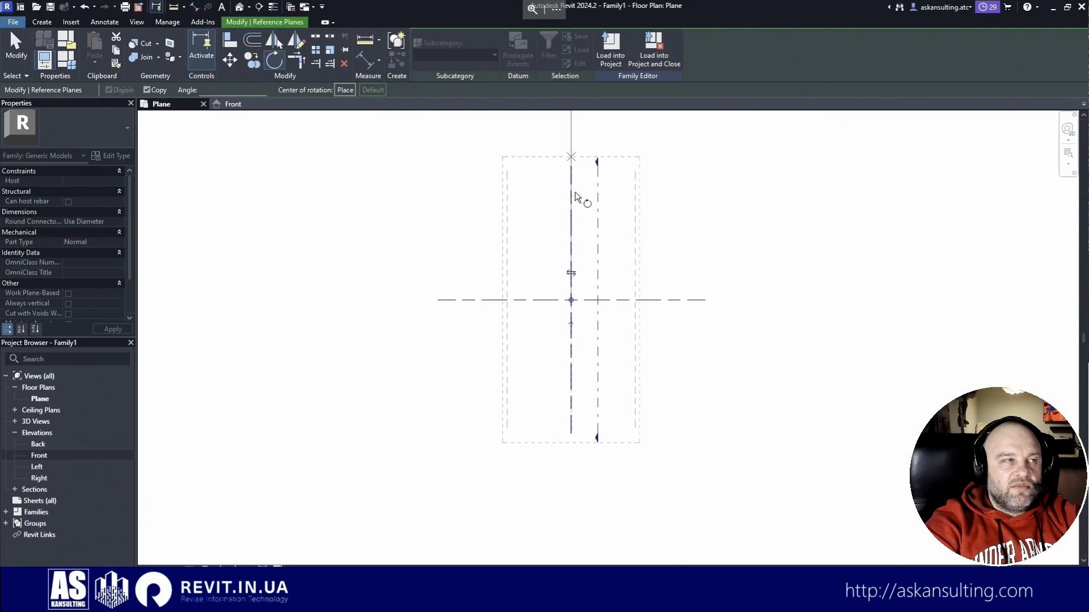
left_click(573, 128)
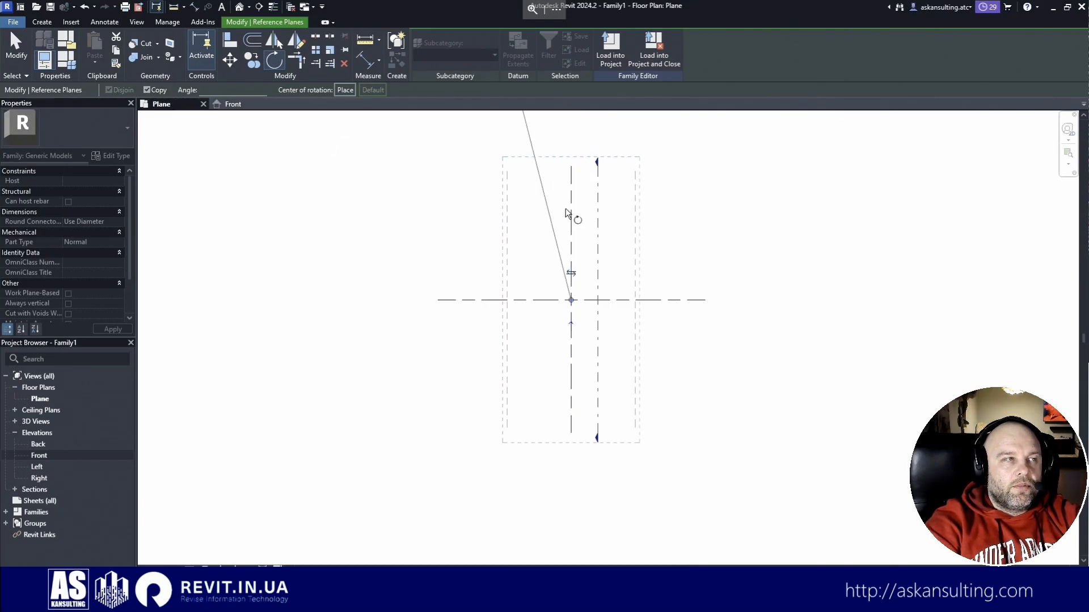
left_click(572, 167)
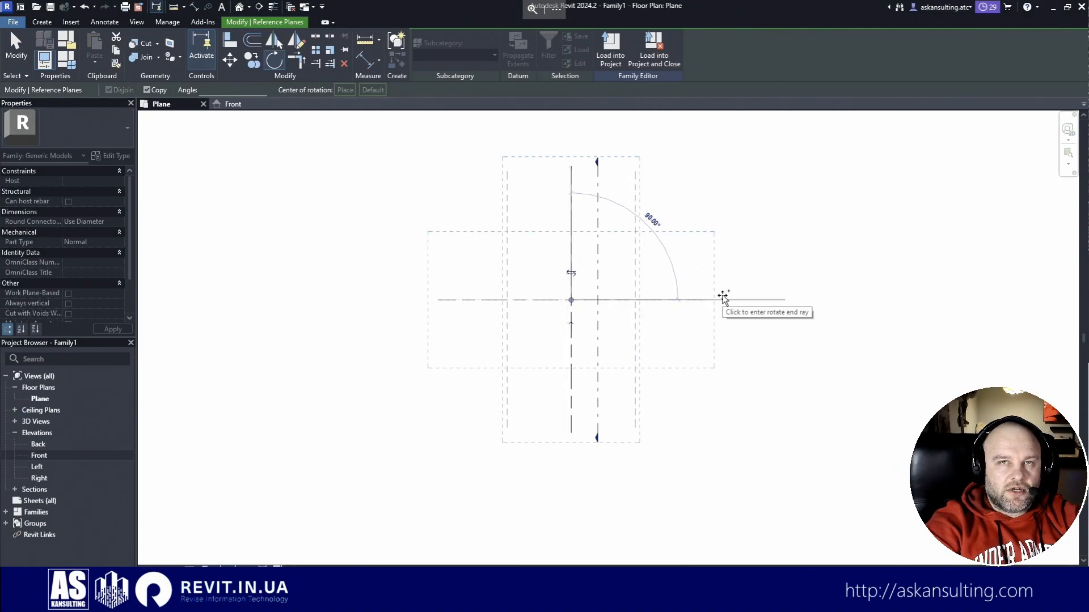
type("90")
key("Return")
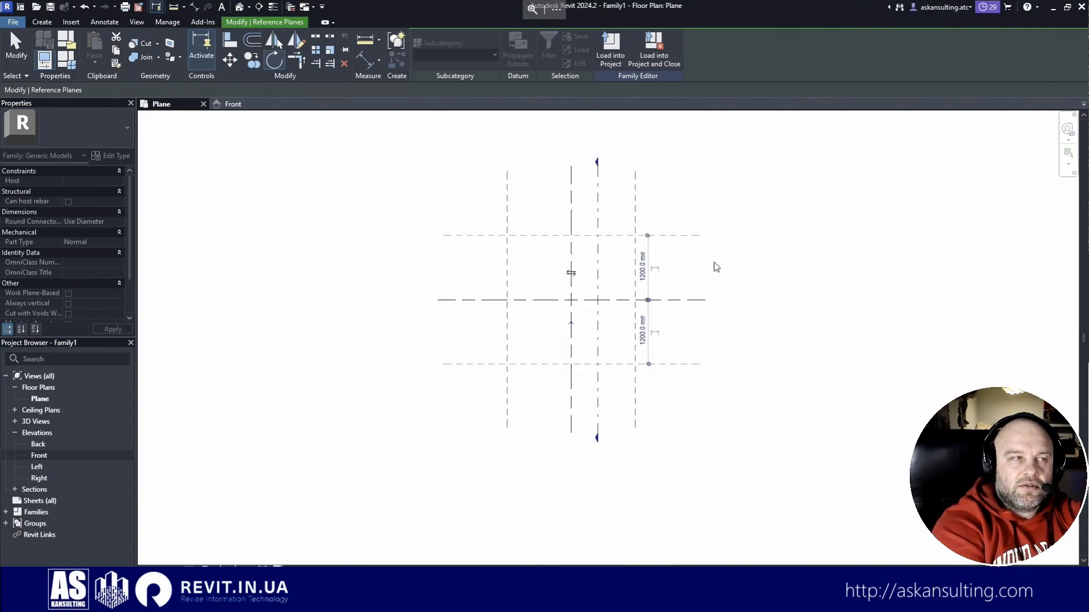
left_click(773, 289)
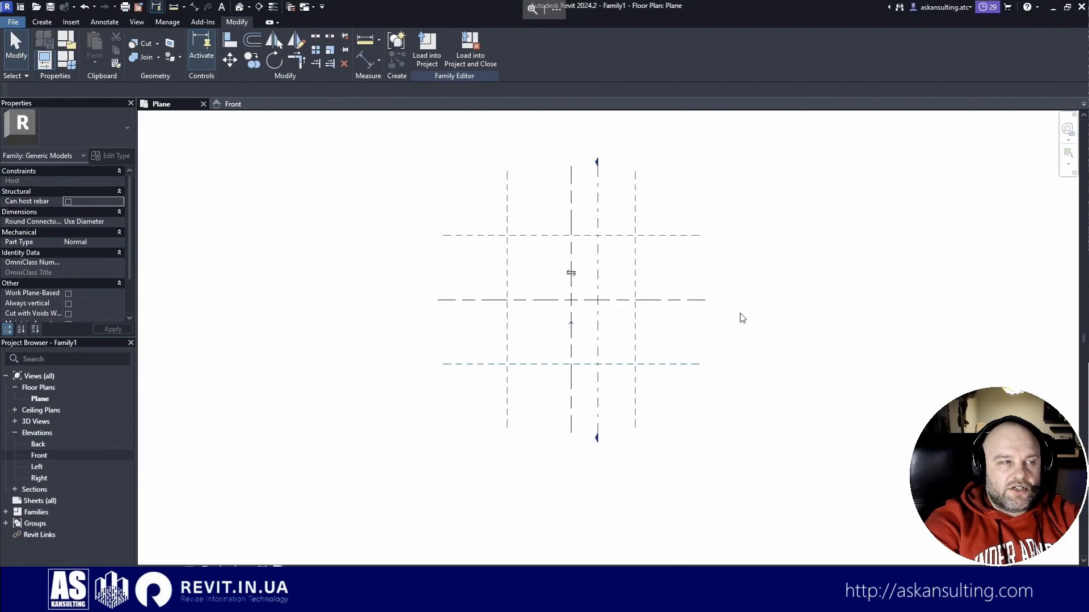
Step: Name the lower horizontal reference plane ASK Side FT and set its Is Reference property to Front
left_click(680, 365)
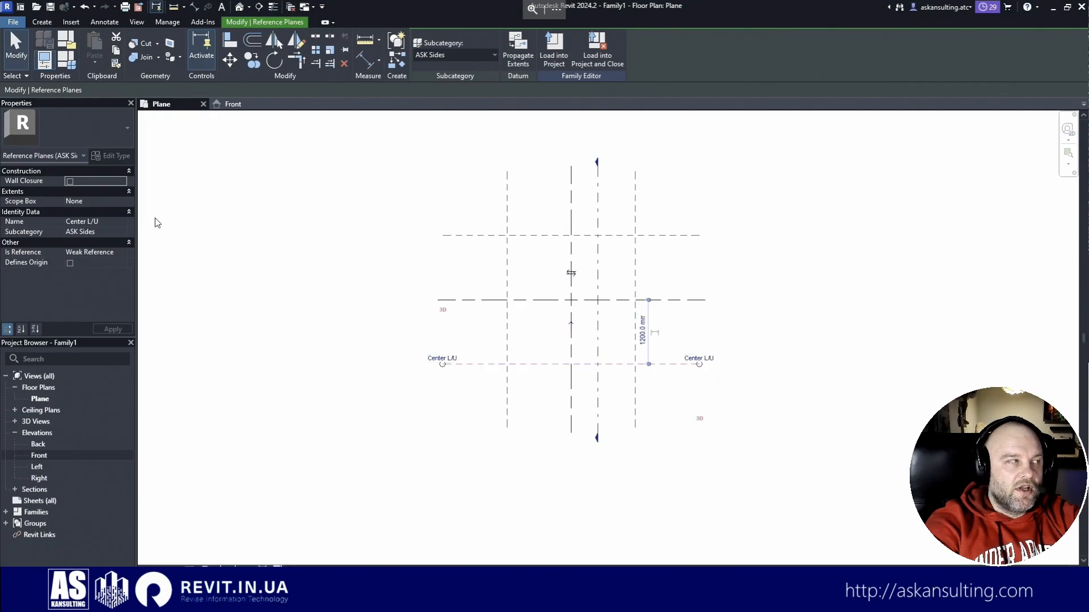
left_click(116, 222)
type("ASK Side FT")
key("Return")
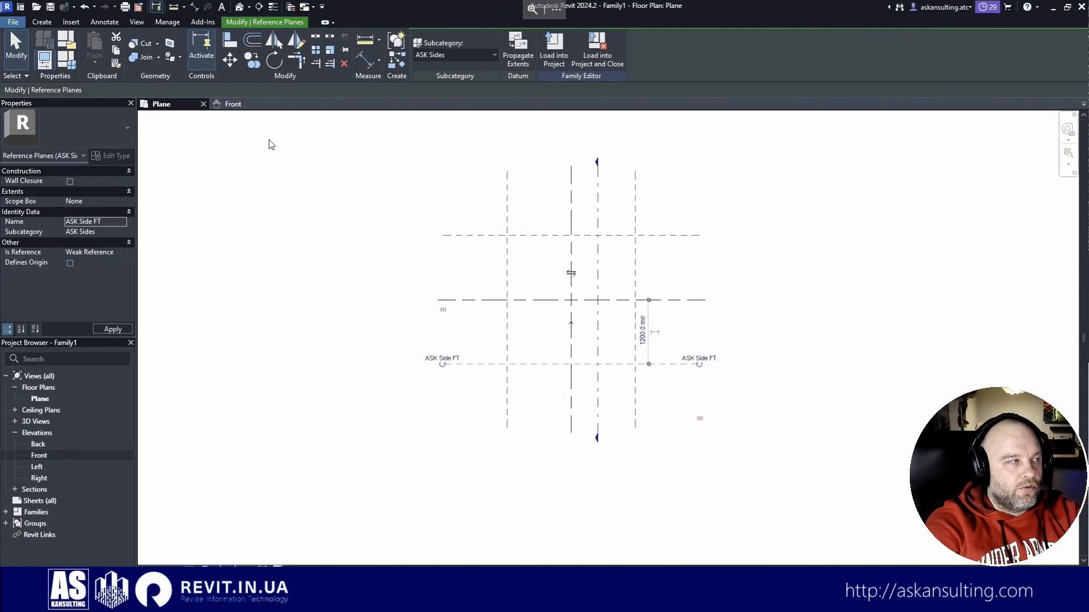
left_click(127, 253)
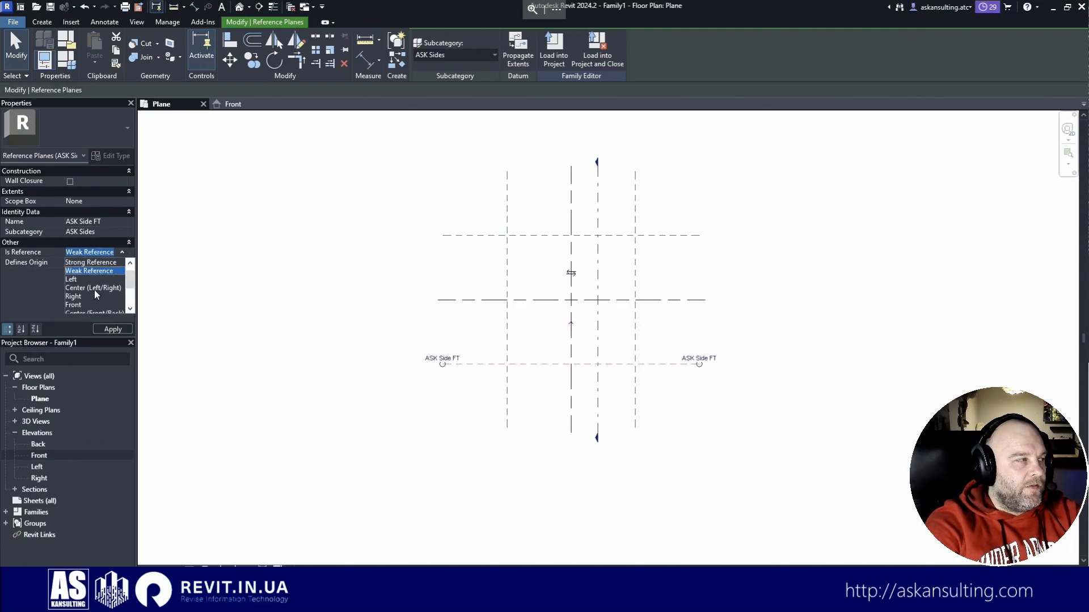
left_click(78, 310)
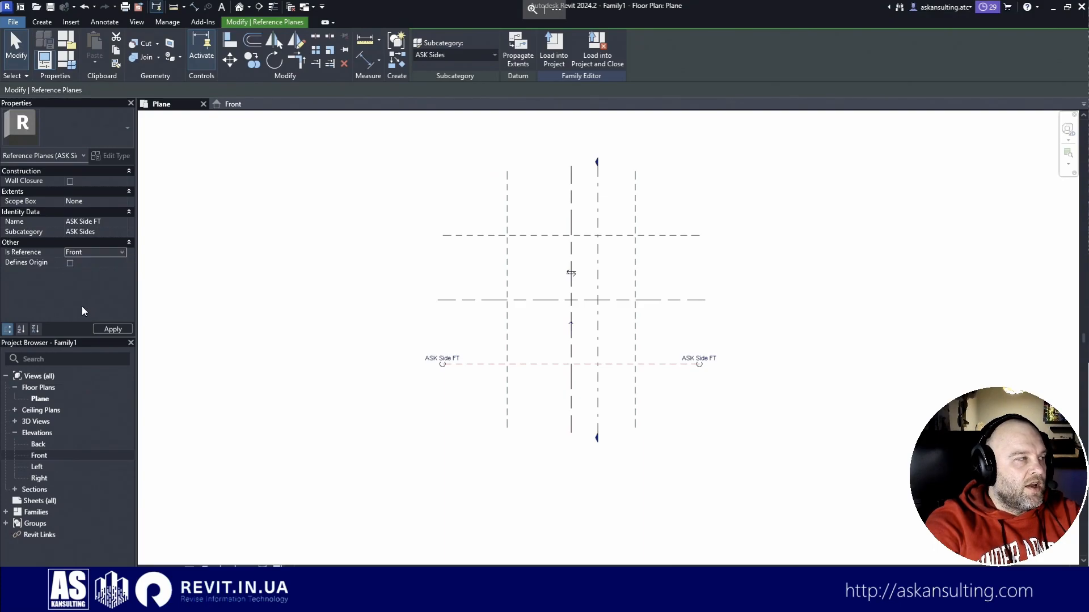
Step: Name the upper horizontal reference plane ASK Side BK and set its Is Reference property to Back
left_click(539, 235)
left_click(101, 201)
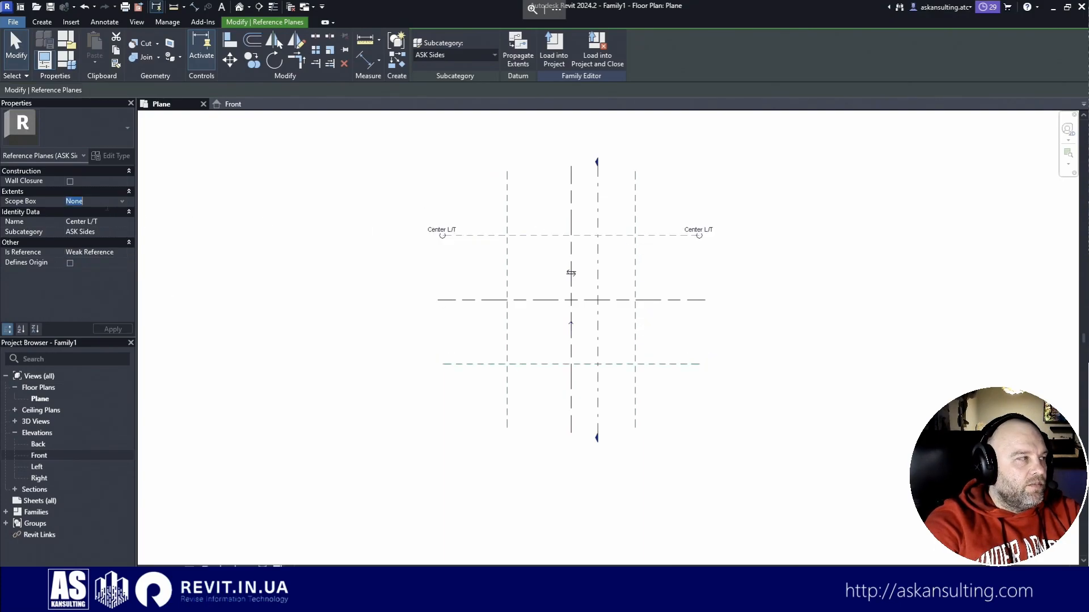
left_click(97, 222)
type("AS")
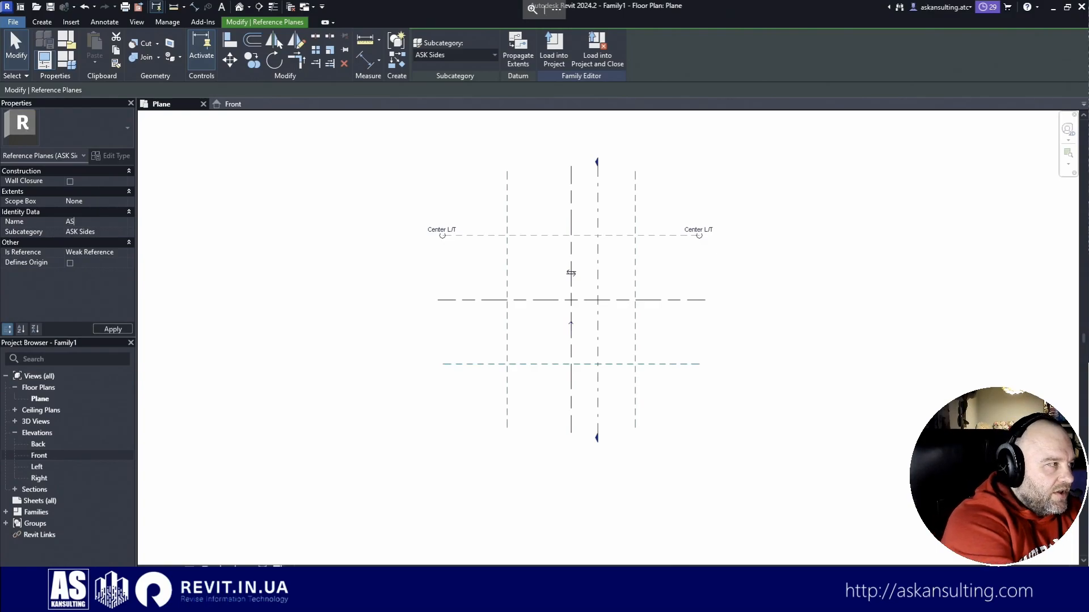
type("K Side")
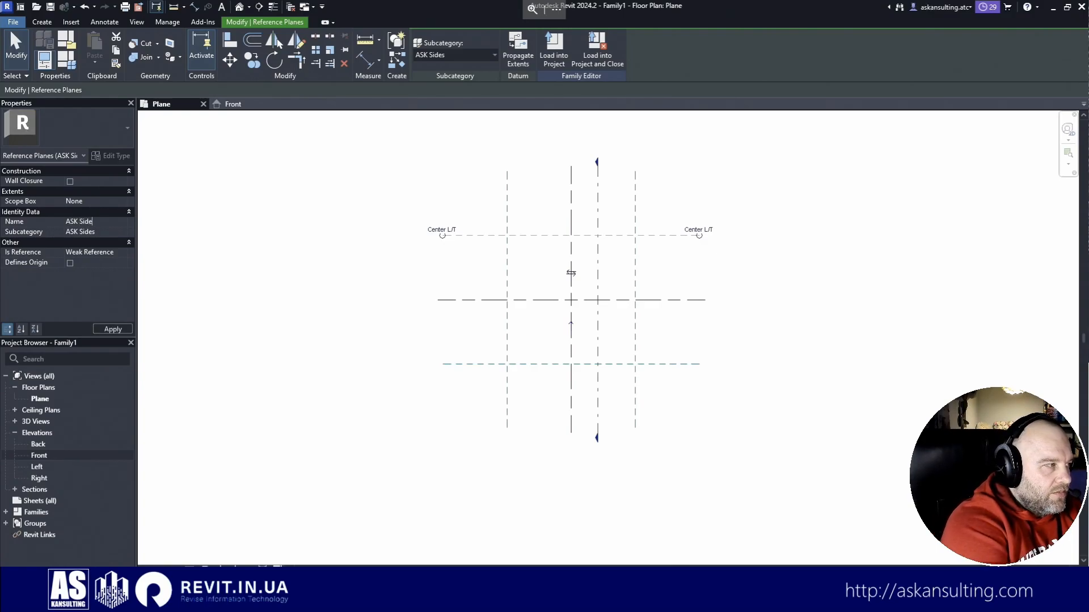
type(" BK")
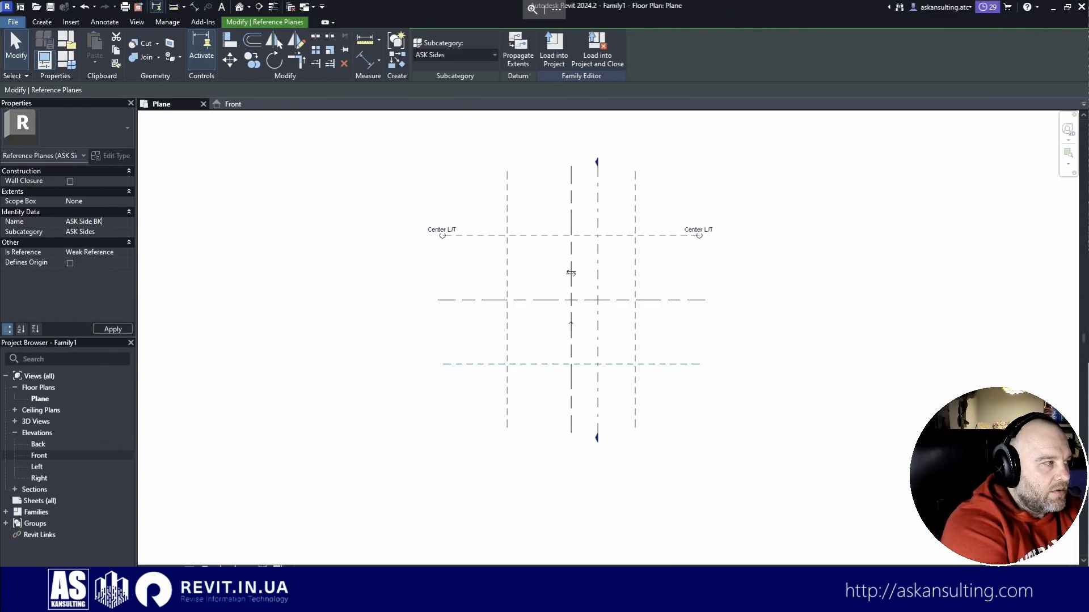
left_click(121, 253)
scroll(85, 295, "down", 1)
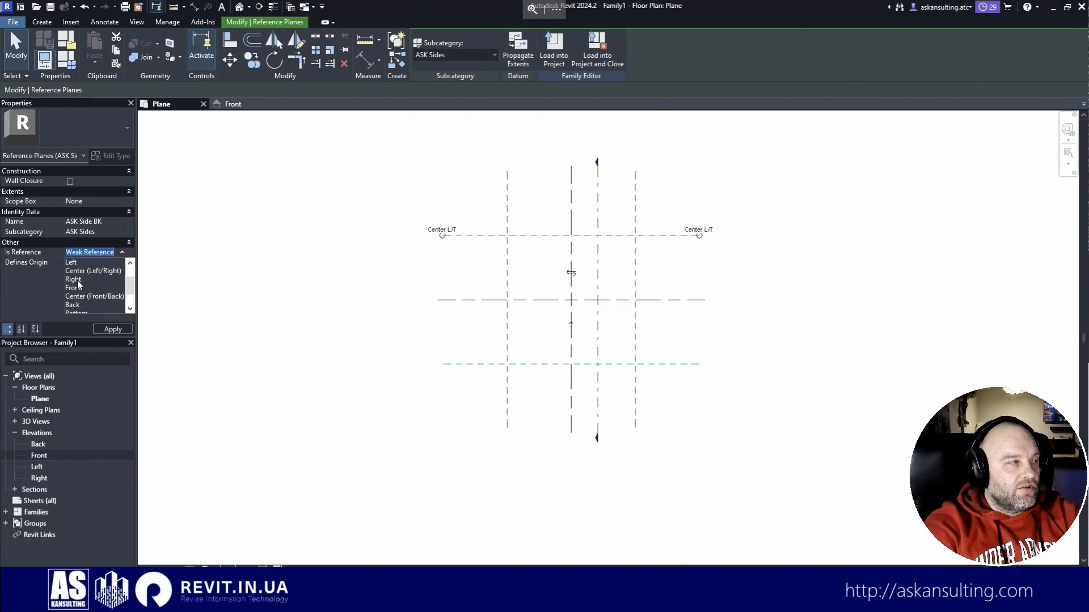
left_click(77, 305)
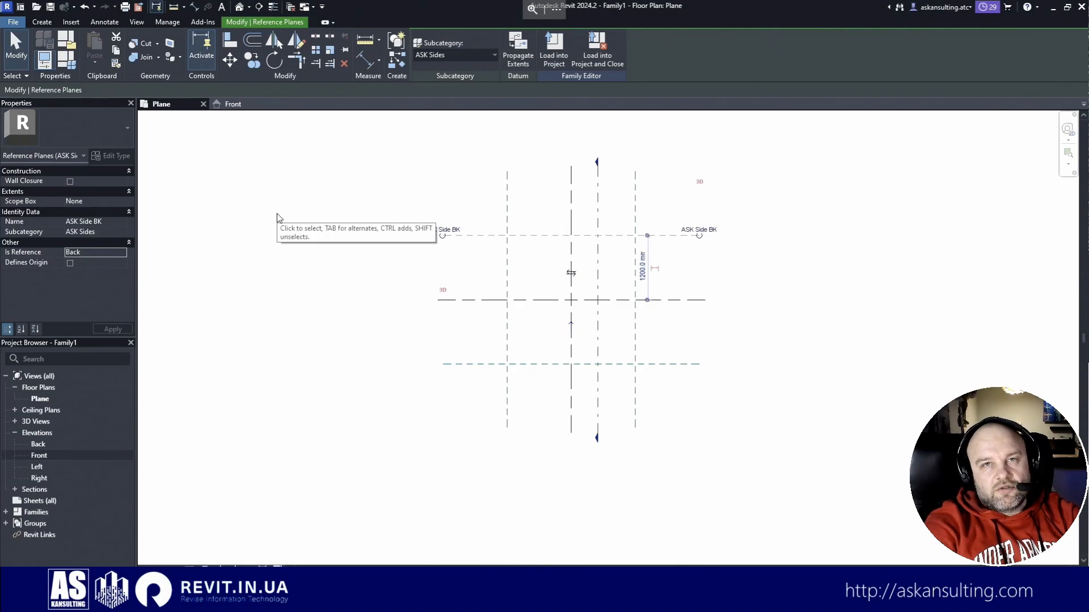
left_click(360, 283)
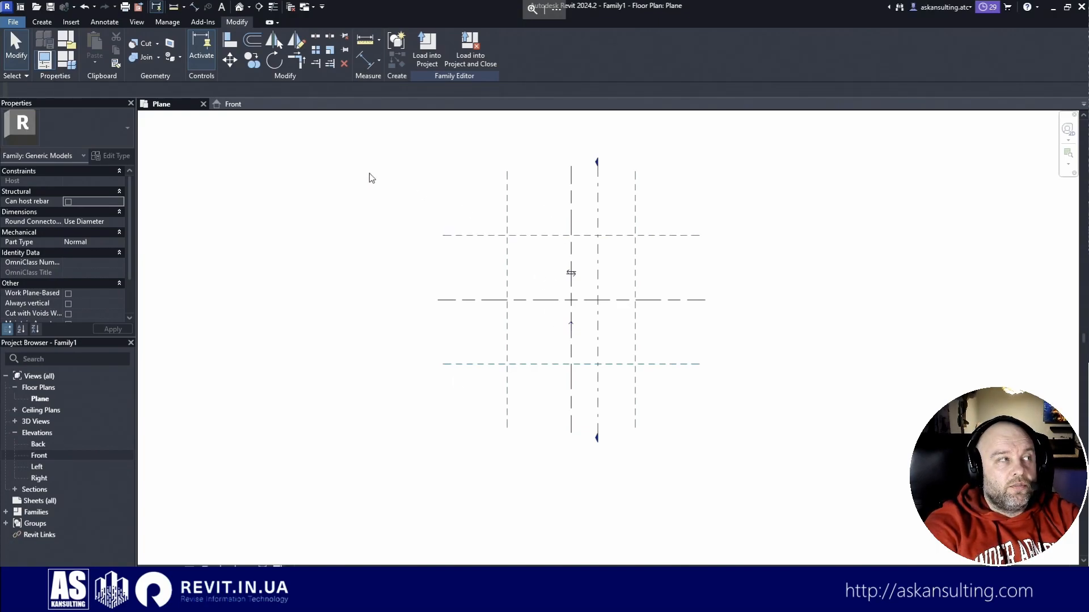
Step: In the Front elevation, examine which named reference planes are offered as work planes for an extrusion, and cancel the sketch
left_click(233, 104)
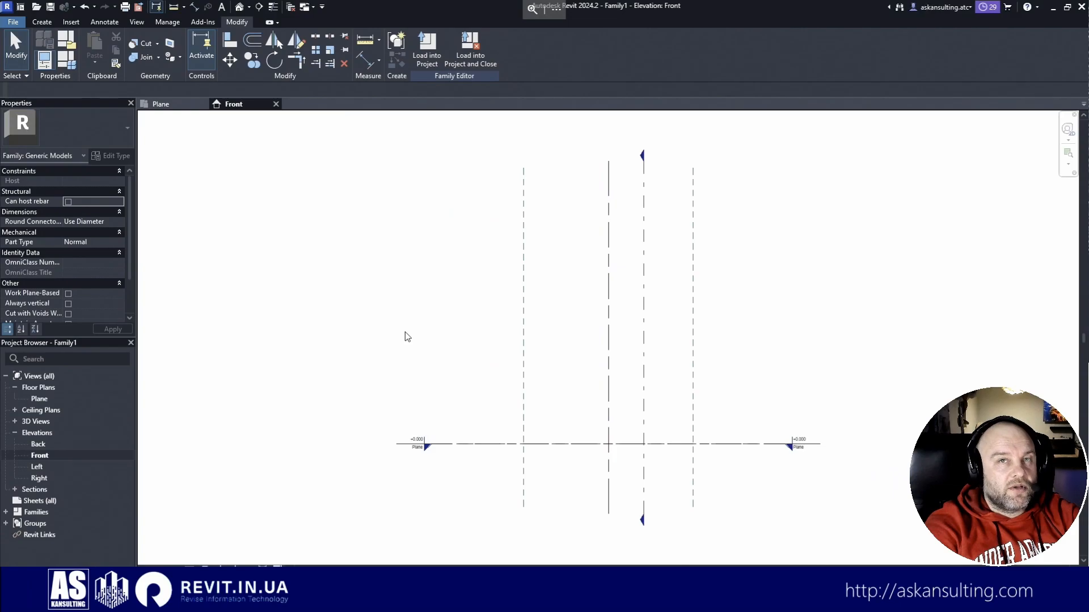
left_click(42, 23)
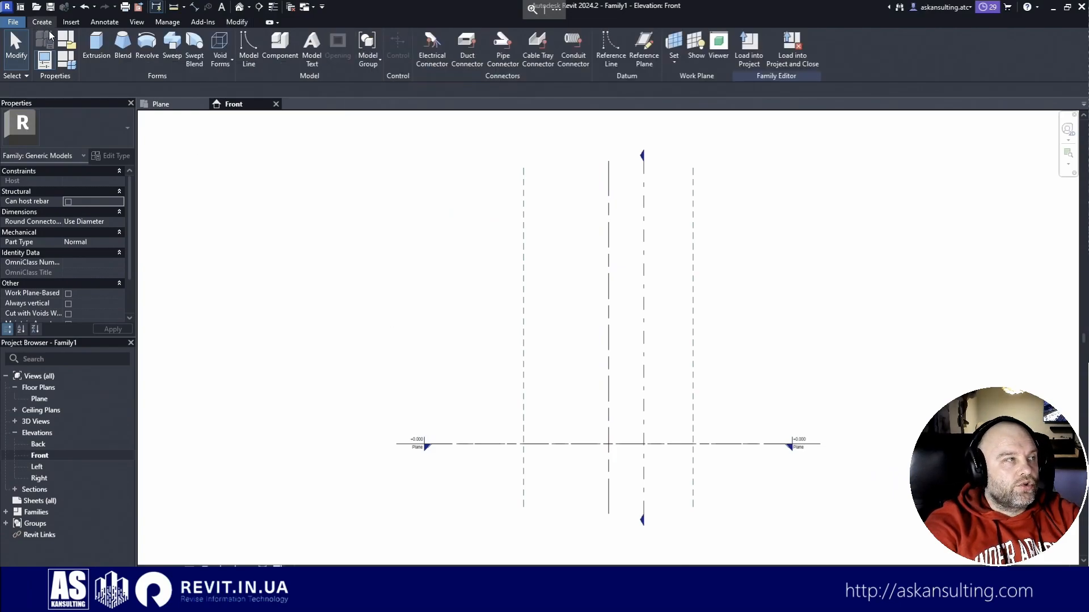
left_click(96, 47)
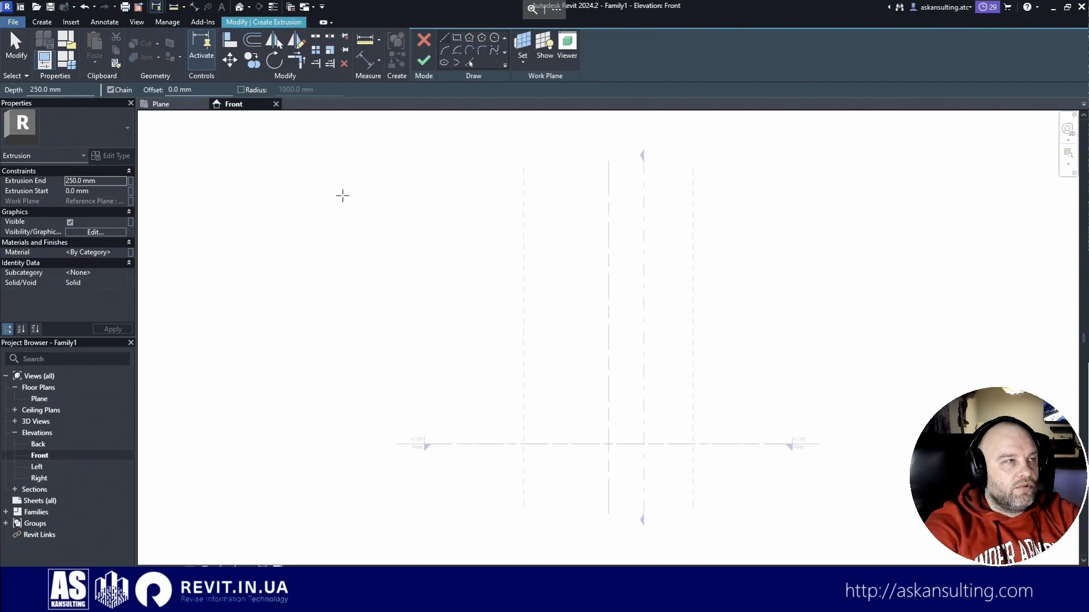
left_click(522, 63)
left_click(547, 104)
left_click(605, 300)
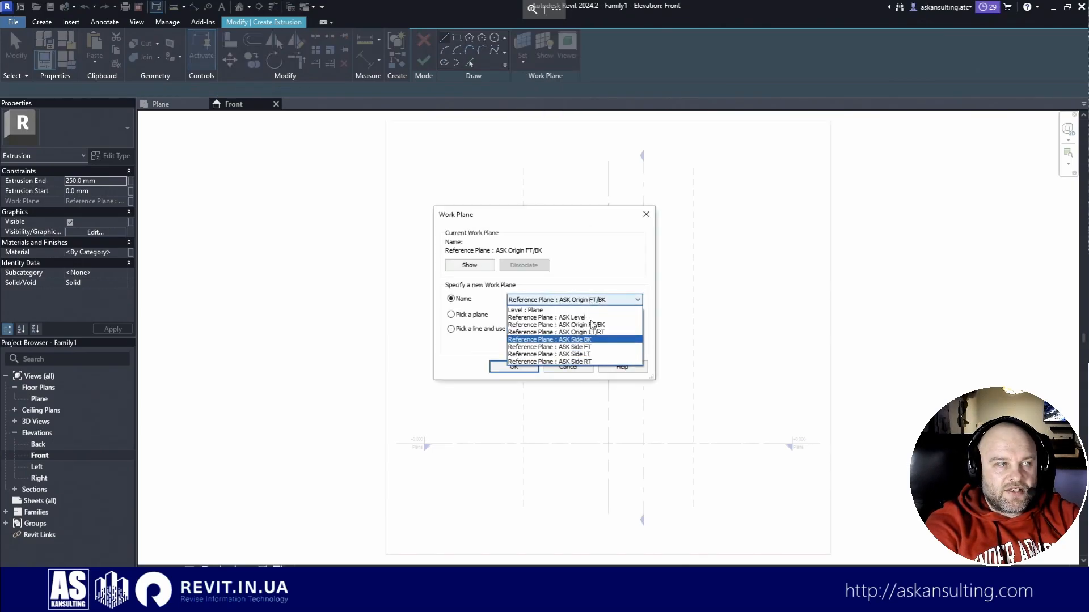
left_click(572, 325)
key("Return")
left_click(423, 39)
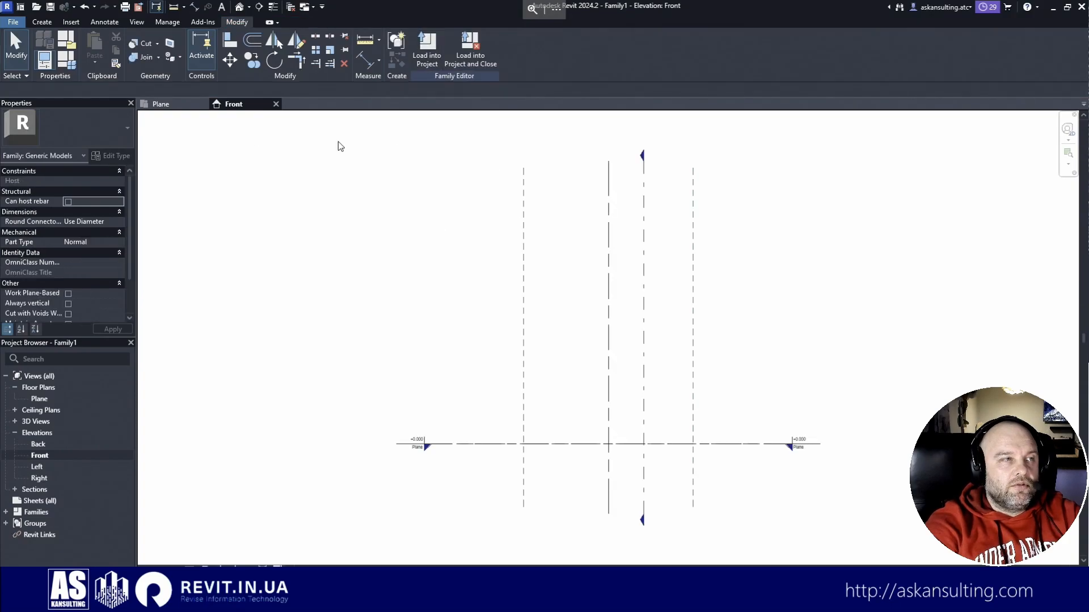
Step: In the Plane floor plan, place an aligned dimension chain across ASK Side FT, ASK Origin FT/BK and ASK Side BK, beside their left ends
left_click(167, 106)
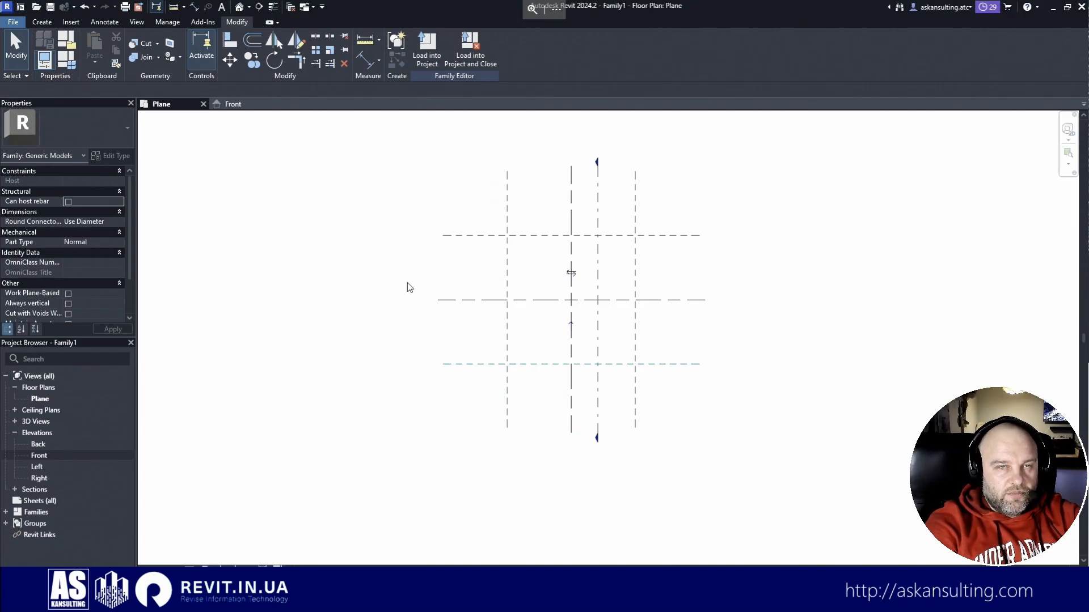
scroll(579, 236, "up", 1)
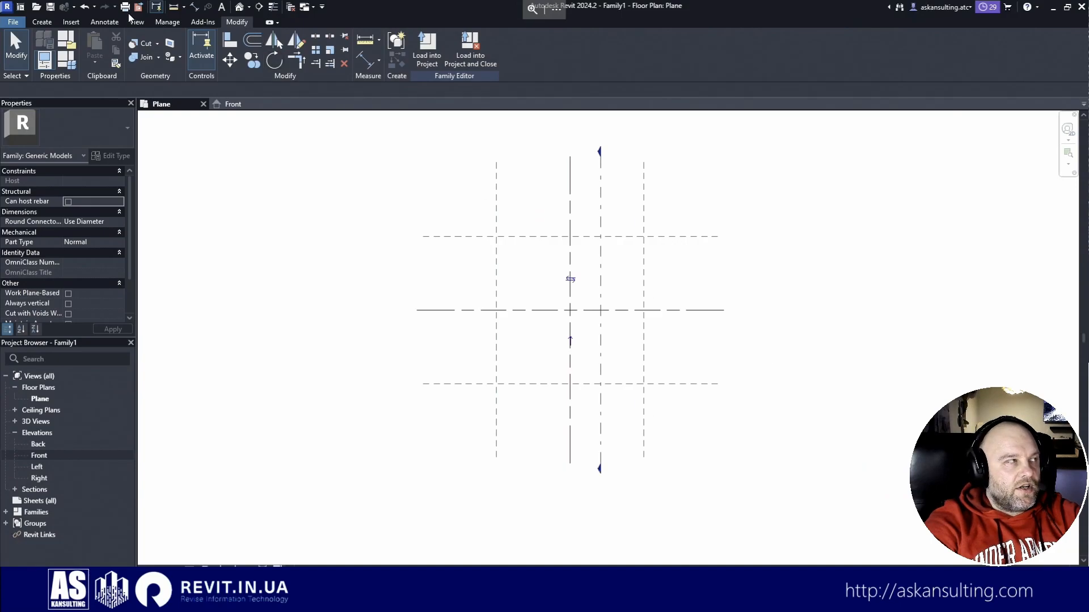
left_click(364, 59)
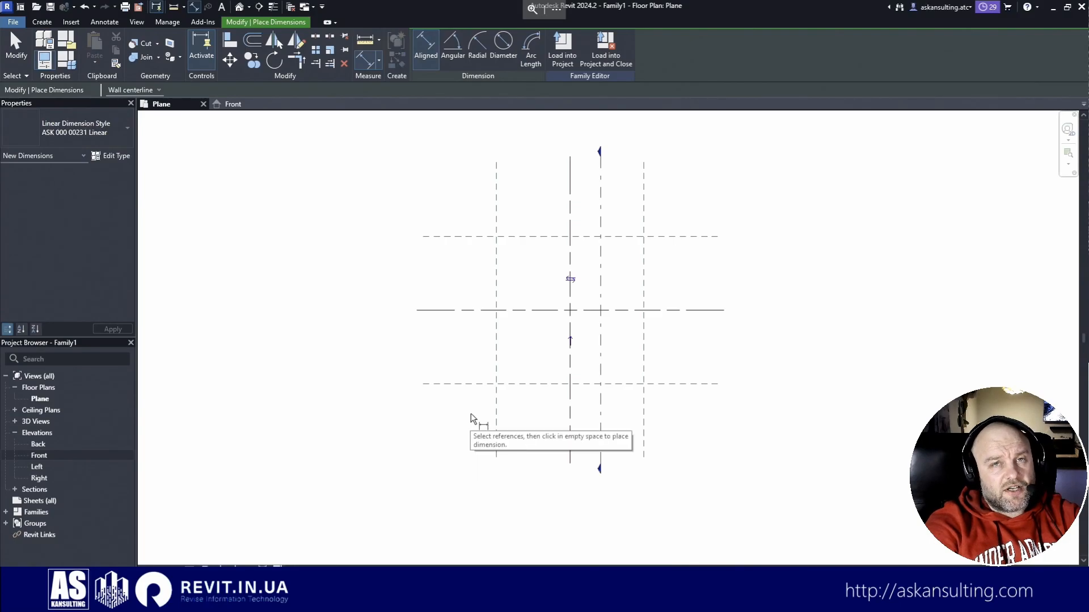
left_click(447, 311)
left_click(453, 385)
left_click(451, 237)
left_click(403, 263)
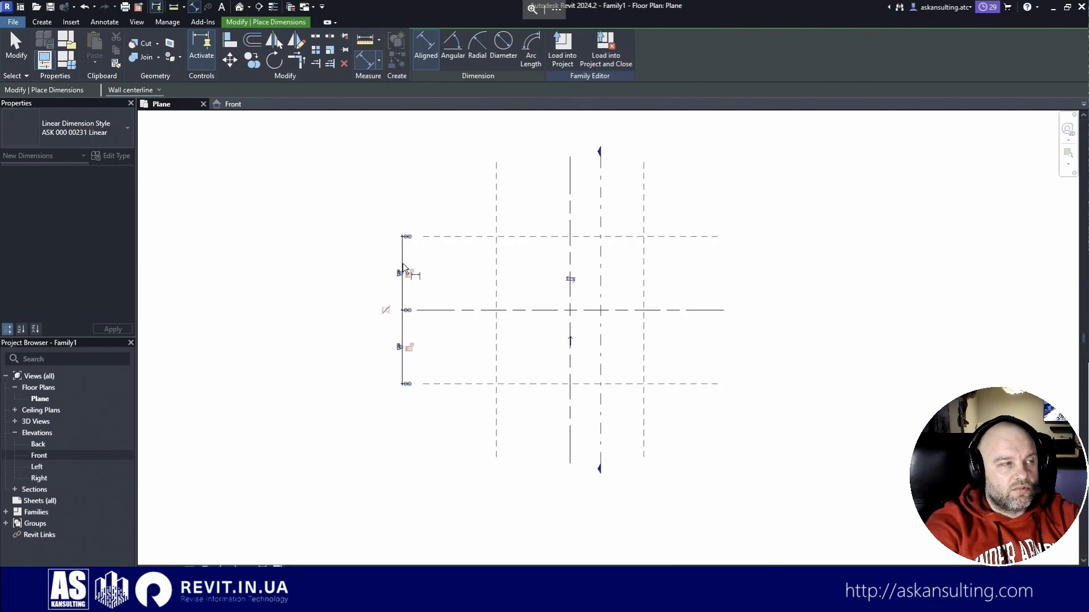
Step: Add an overall aligned dimension between ASK Side FT and ASK Side BK, outside the existing chain
left_click(451, 384)
left_click(451, 234)
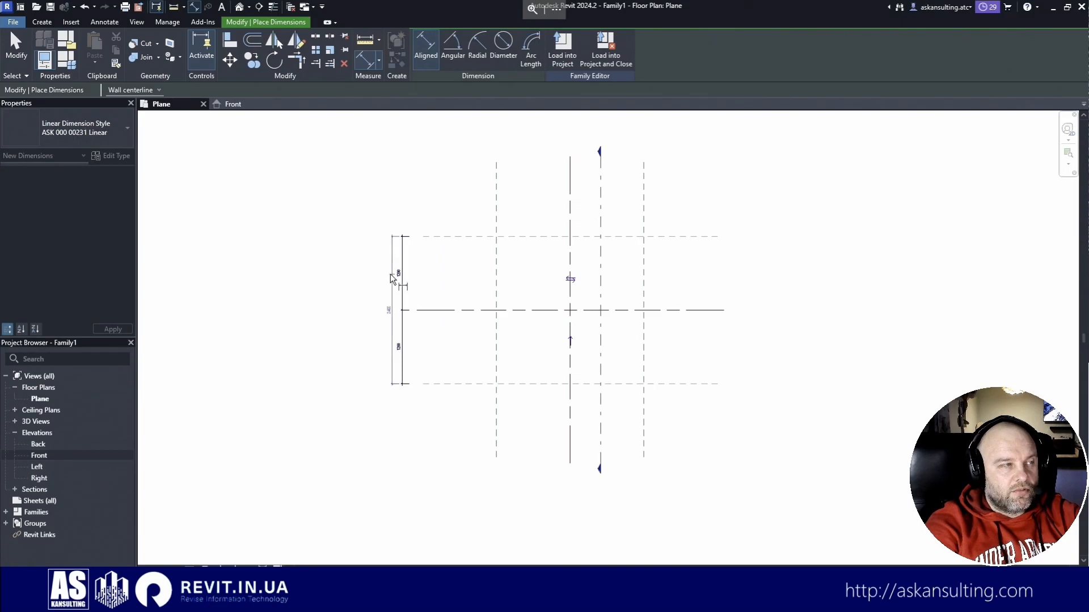
left_click(390, 274)
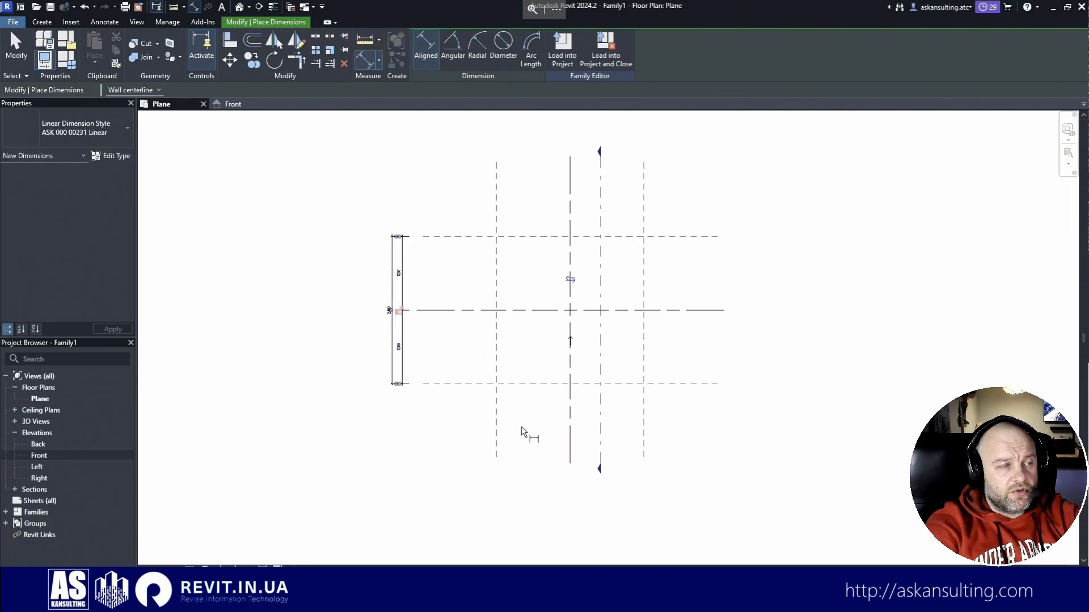
Step: Place an aligned dimension chain across ASK Side LT, ASK Origin LT/RT and ASK Side RT, near their lower ends
left_click(573, 439)
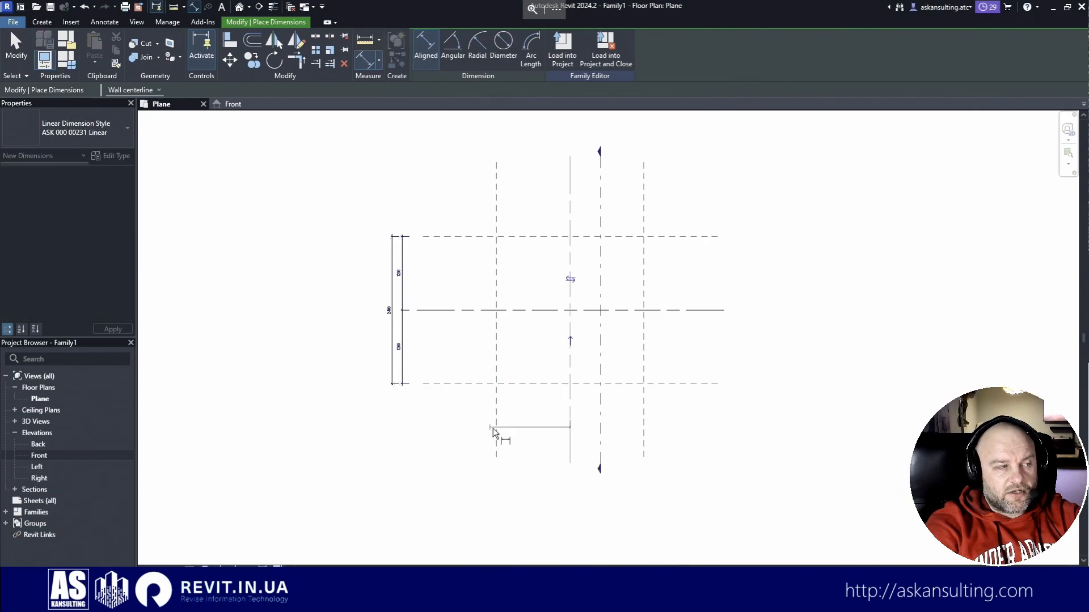
left_click(496, 430)
left_click(643, 429)
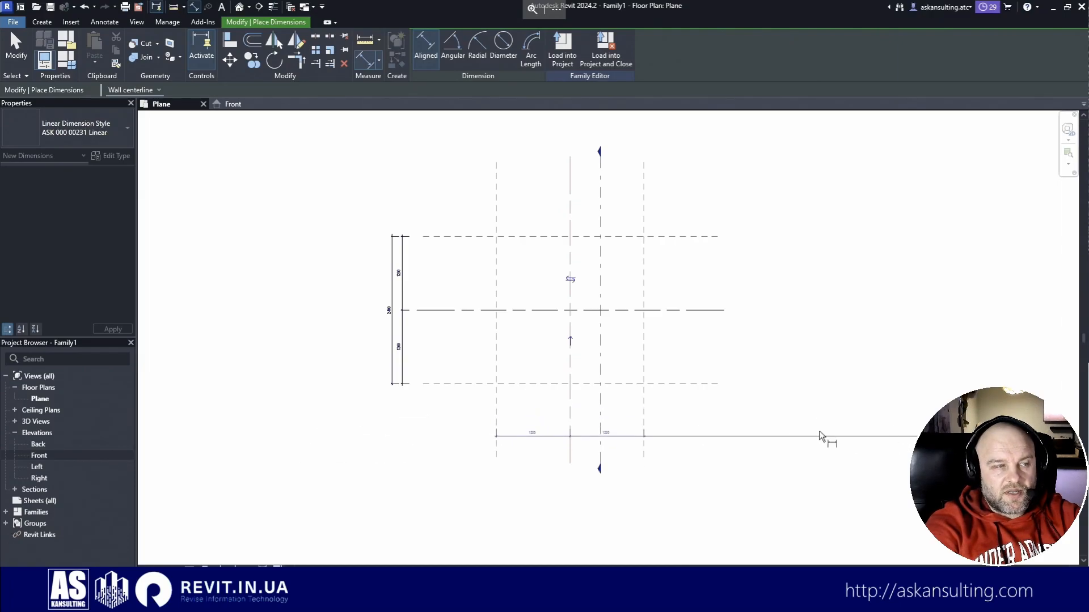
left_click(643, 428)
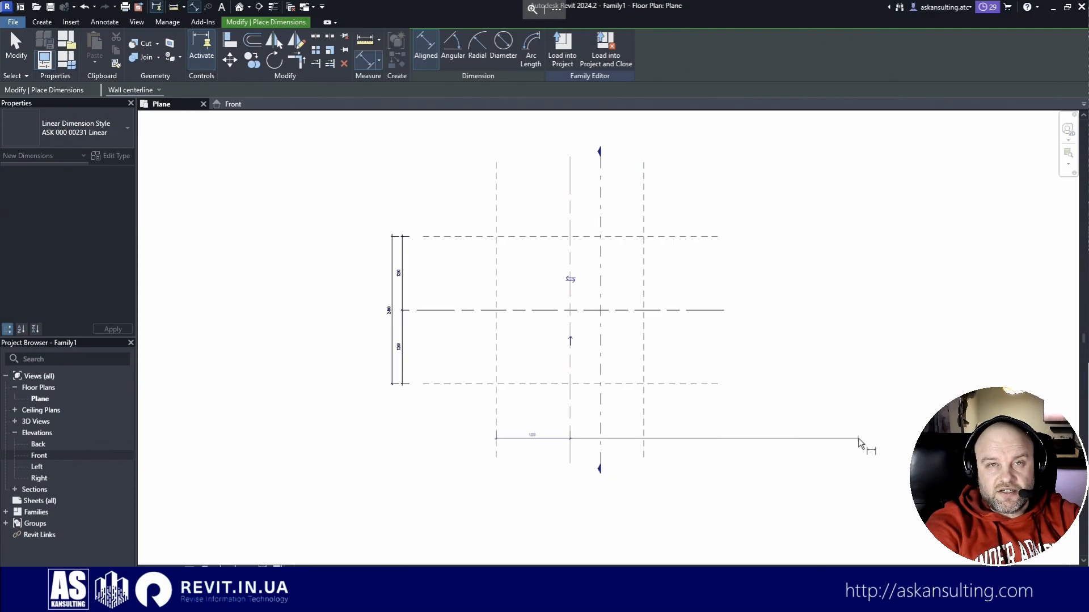
left_click(646, 434)
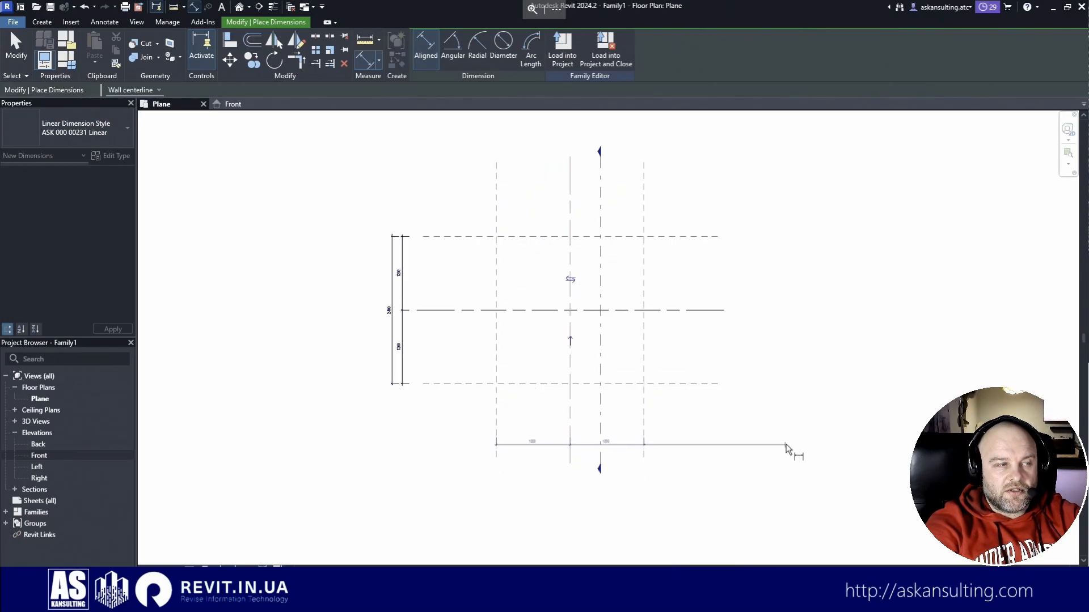
left_click(785, 439)
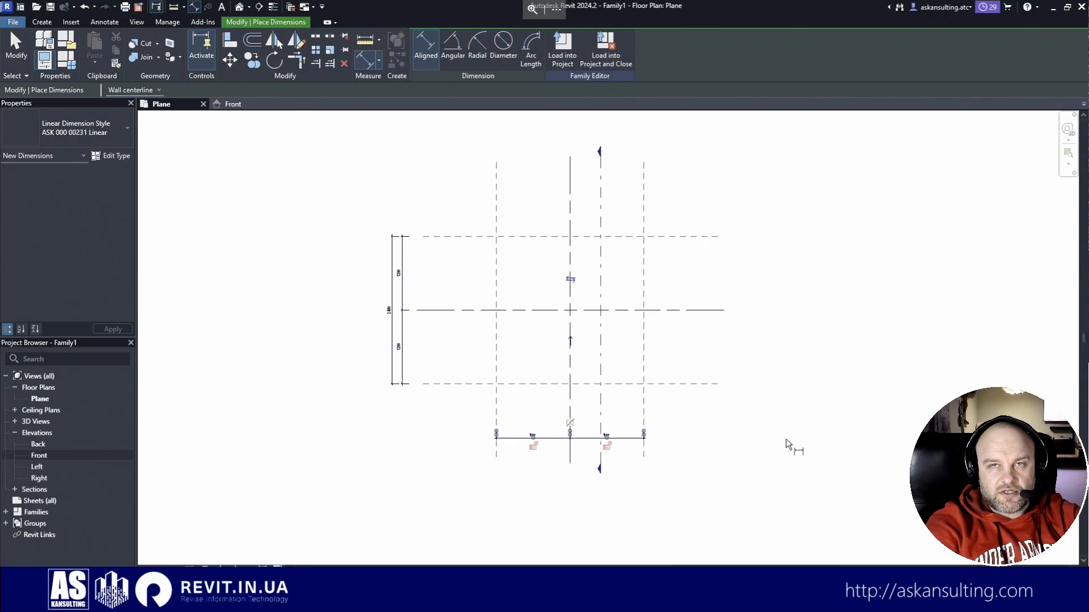
Step: Add an overall aligned dimension between ASK Side LT and ASK Side RT, below the existing chain
left_click(505, 414)
left_click(647, 407)
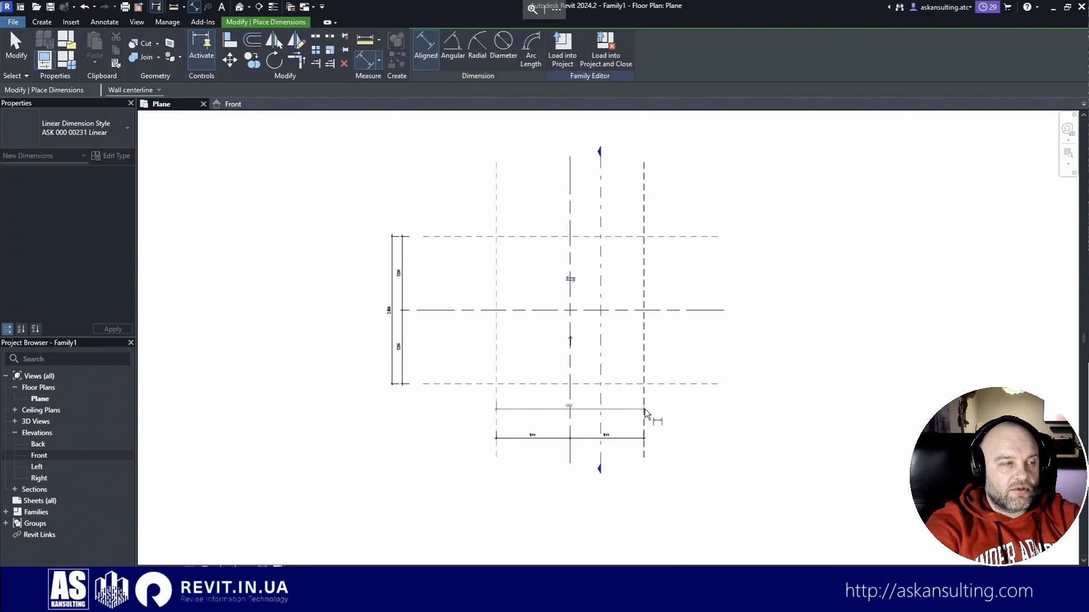
left_click(732, 451)
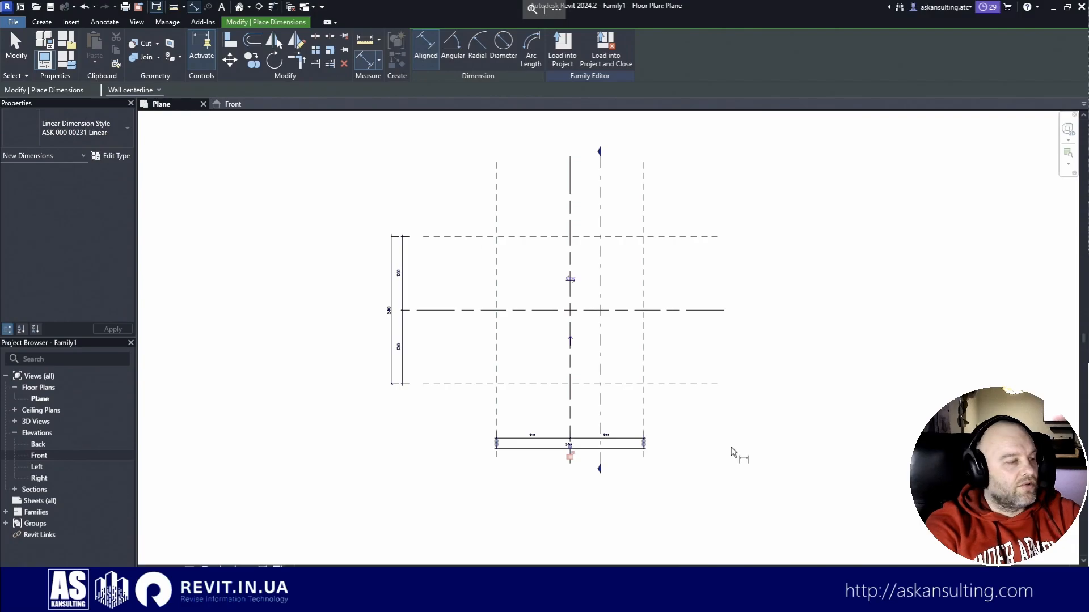
key("Escape")
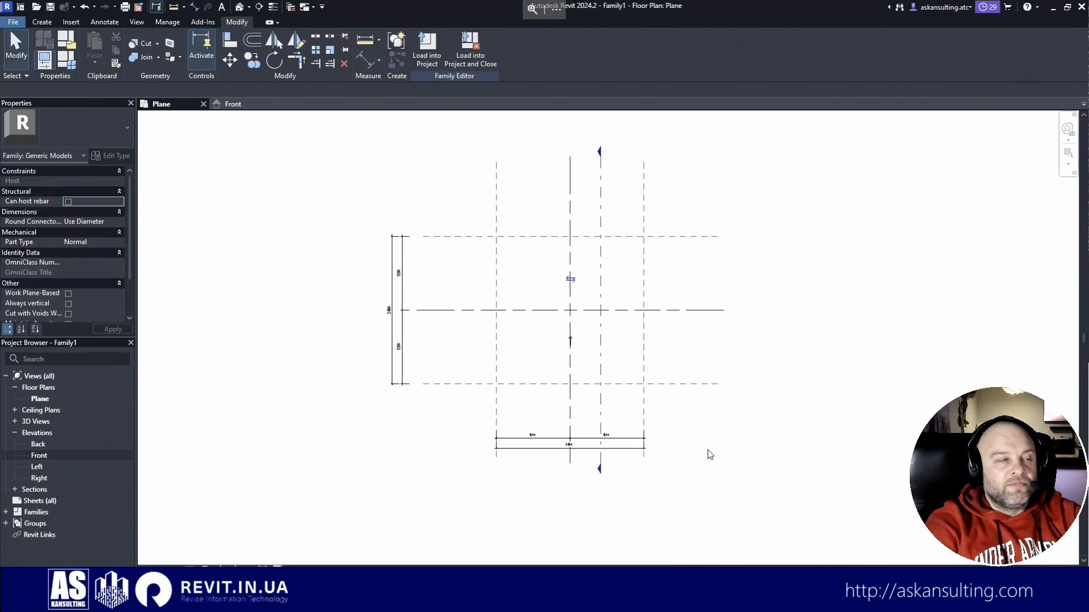
Step: Move the two horizontal dimension lines together down to just below the lower ends of the vertical reference planes
scroll(598, 488, "up", 5)
left_click_drag(593, 472, 522, 262)
left_click_drag(648, 317, 650, 410)
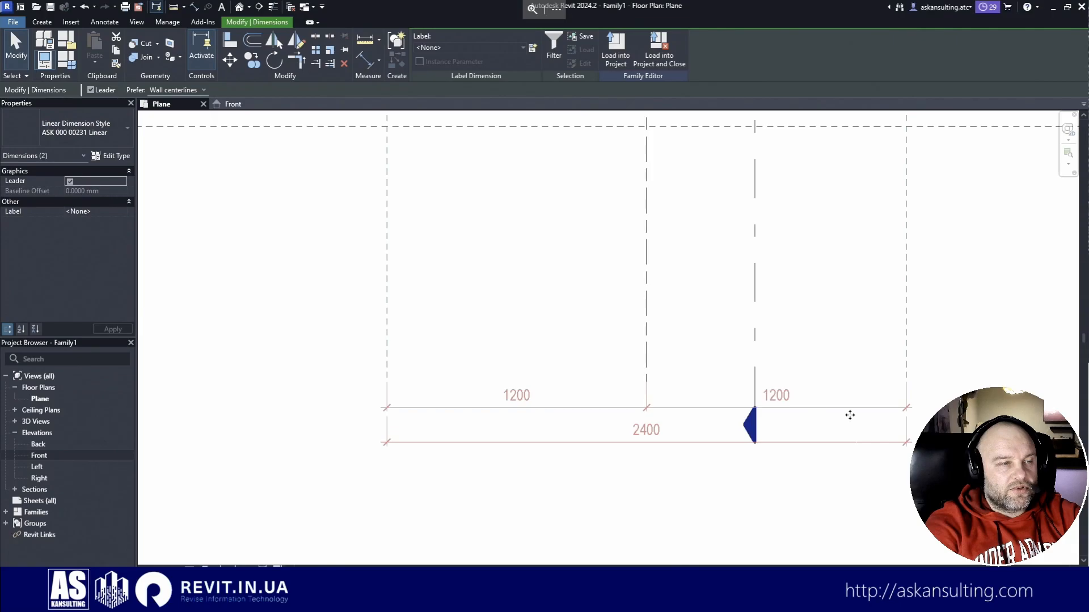
Step: Move both vertical dimension lines closer to the left end of the horizontal origin reference plane
scroll(849, 528, "down", 5)
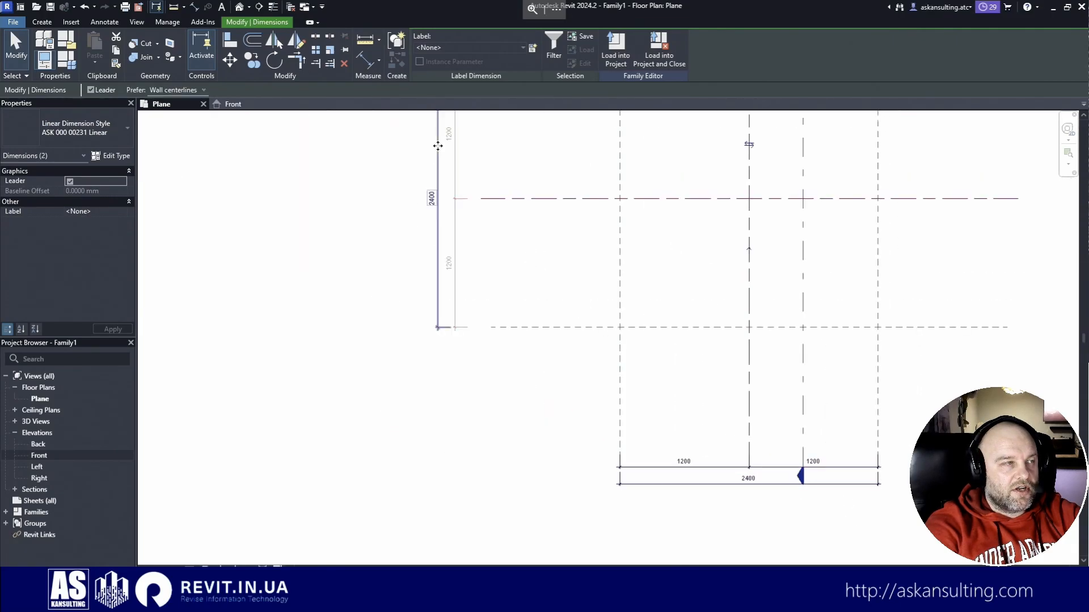
scroll(437, 146, "up", 2)
left_click(230, 60)
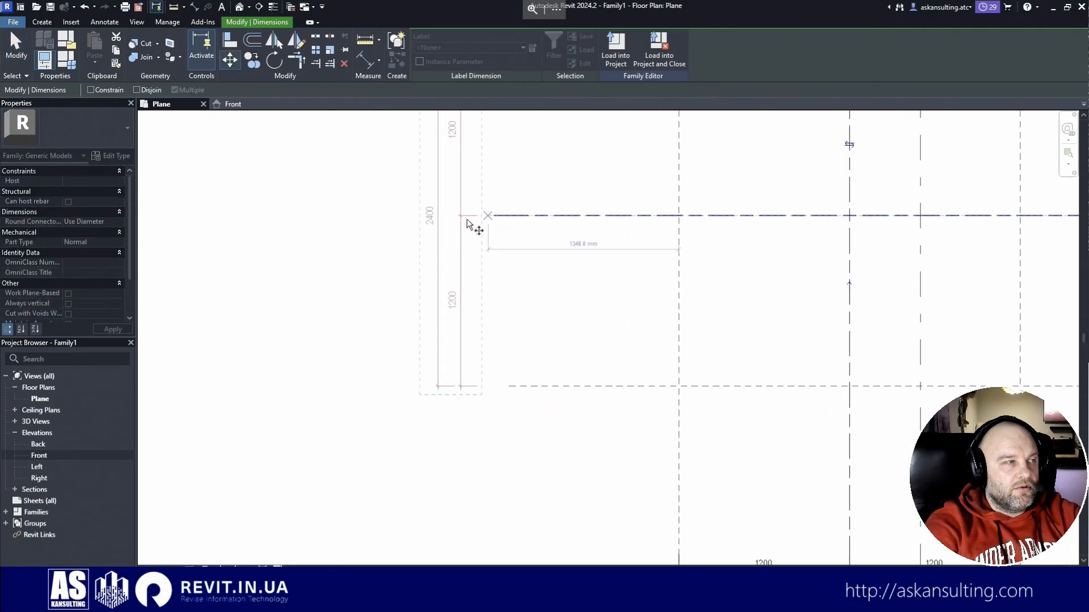
left_click(496, 215)
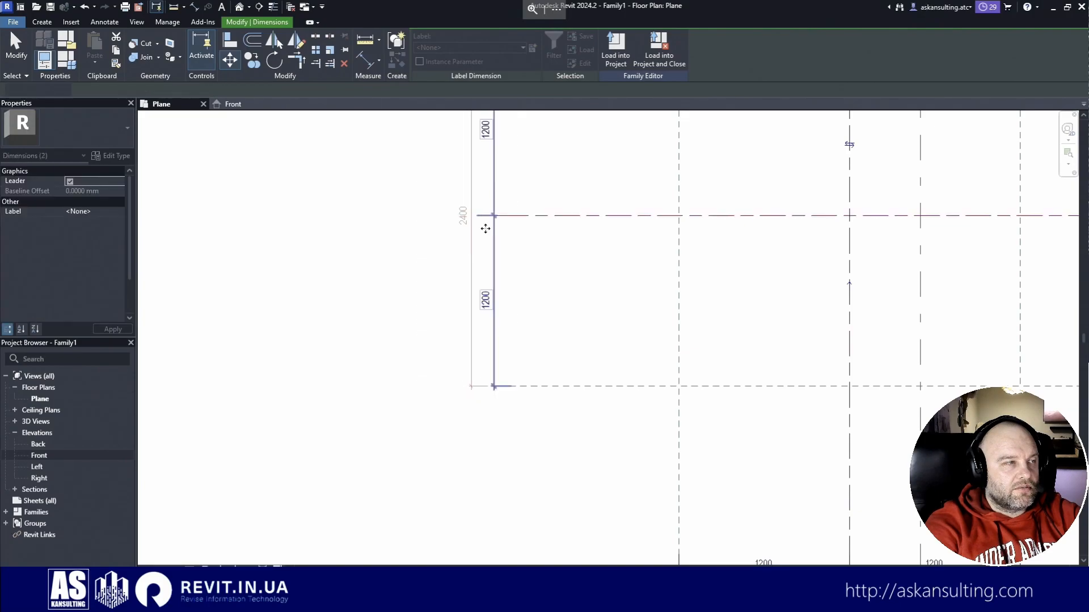
left_click(392, 330)
Step: Shift the middle witness line end of the inner vertical dimension chain to match its two outer witness lines
scroll(475, 441, "down", 1)
scroll(487, 257, "up", 1)
scroll(496, 441, "down", 2)
left_click(495, 251)
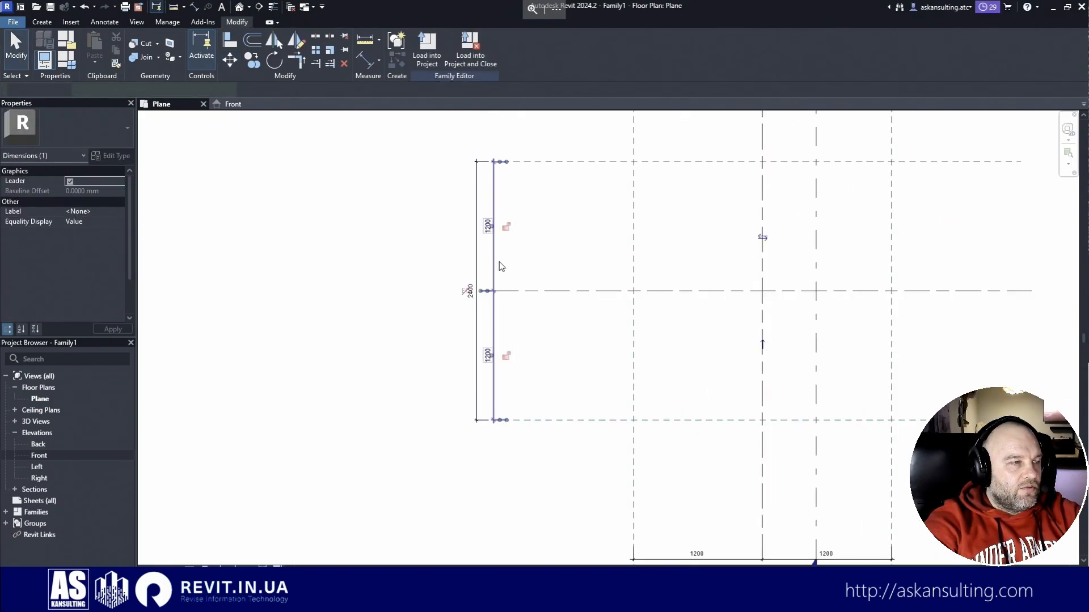
scroll(499, 261, "up", 1)
left_click_drag(485, 301, 509, 302)
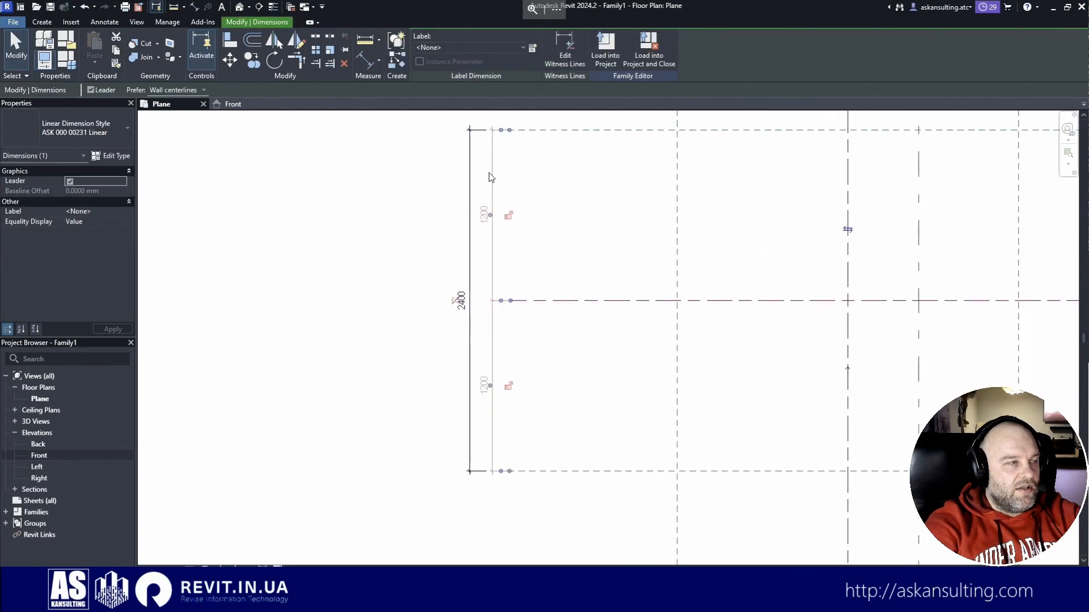
Step: Apply the equality (EQ) constraint to the inner vertical dimension chain between the front, origin and back planes
left_click(544, 251)
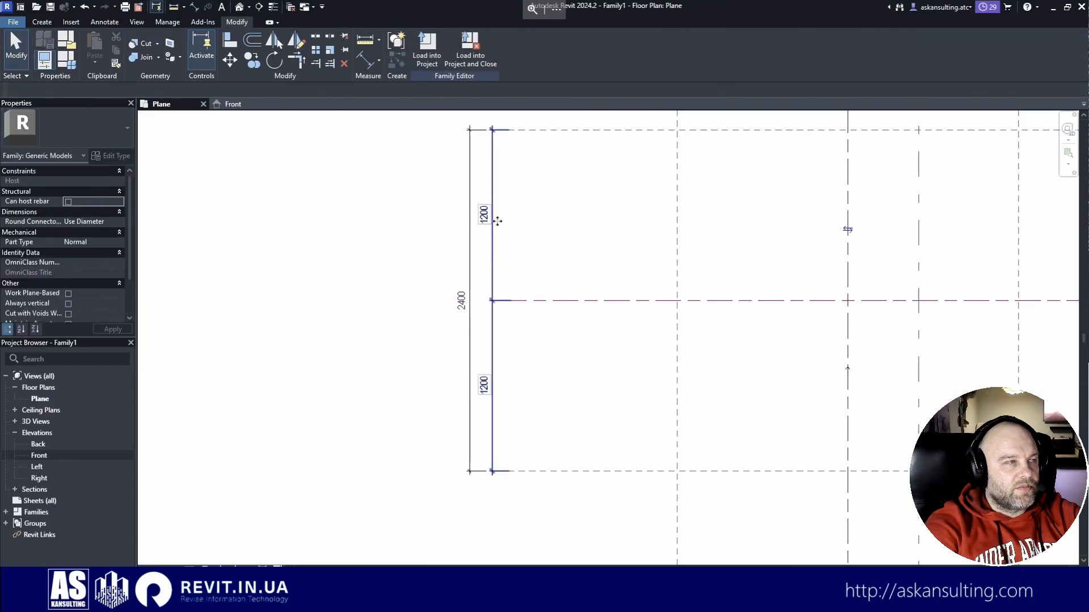
left_click(496, 240)
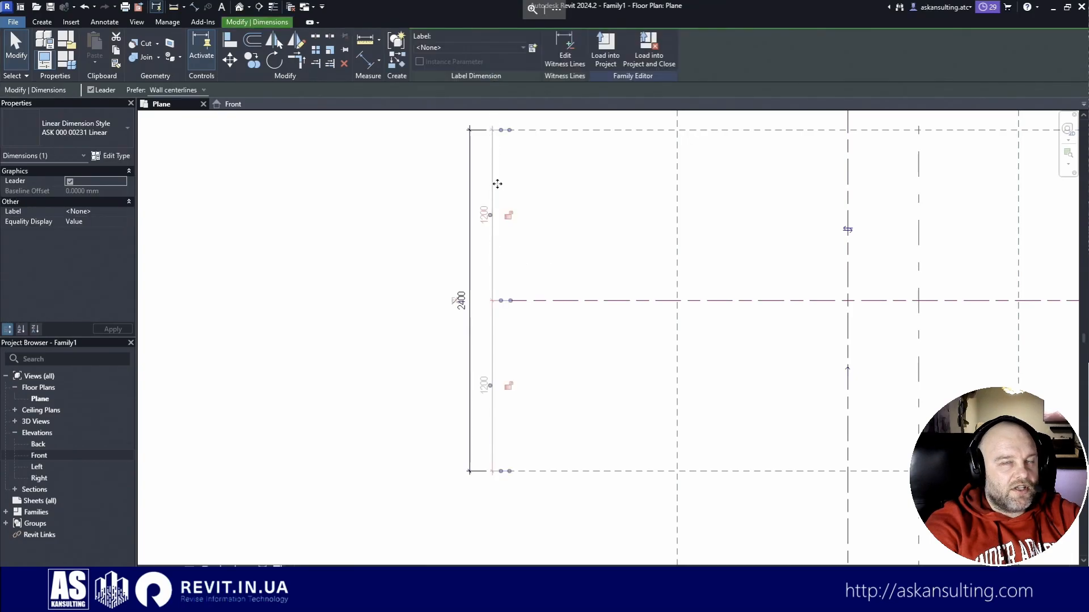
left_click(455, 303)
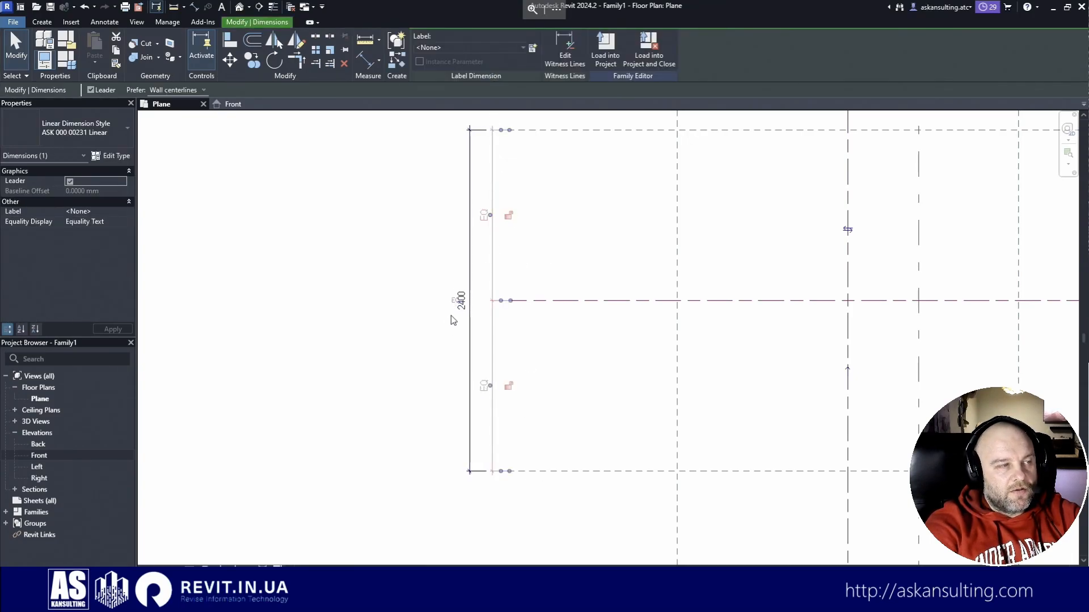
Step: Move the back reference plane toward the origin to test the front-back equality constraint, and undo the move
left_click(380, 280)
scroll(409, 263, "down", 2)
left_click_drag(539, 163, 543, 237)
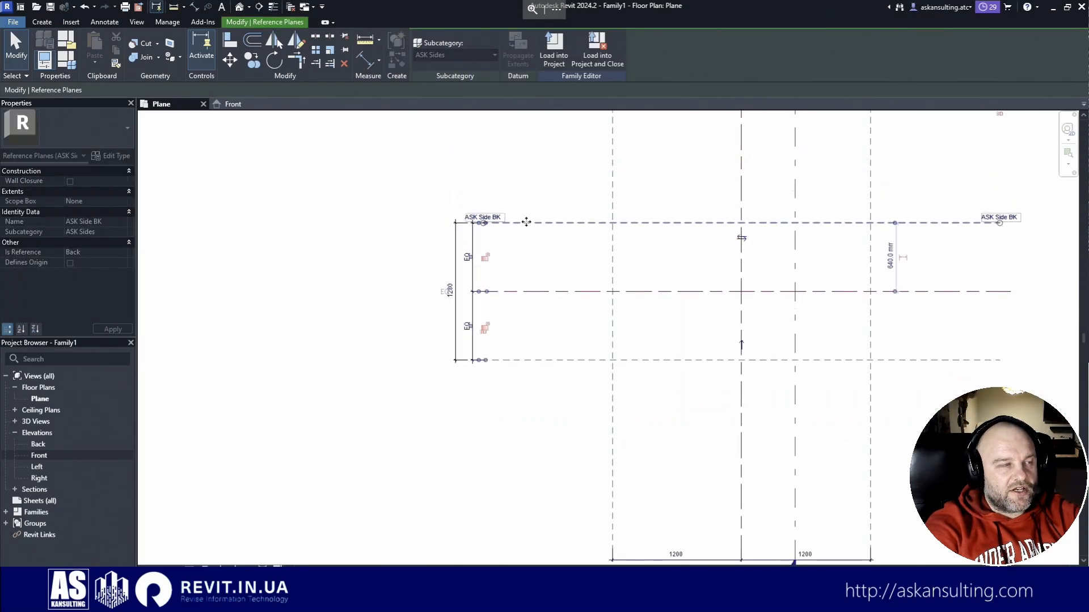
left_click(358, 204)
left_click(84, 7)
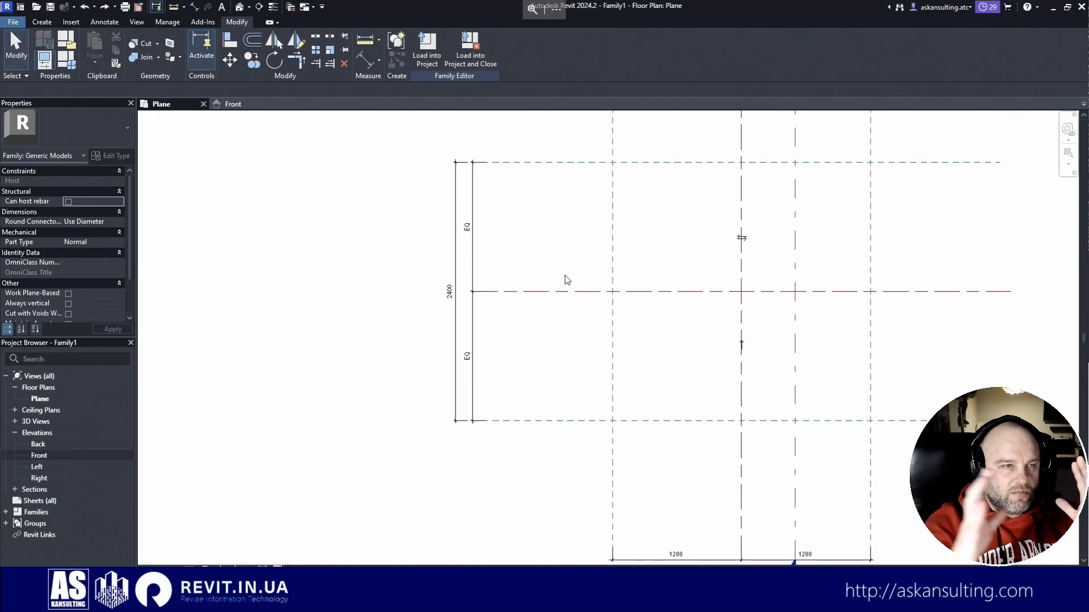
Step: Apply the equality (EQ) constraint to the inner horizontal dimension chain between the left, origin and right planes
scroll(513, 245, "down", 2)
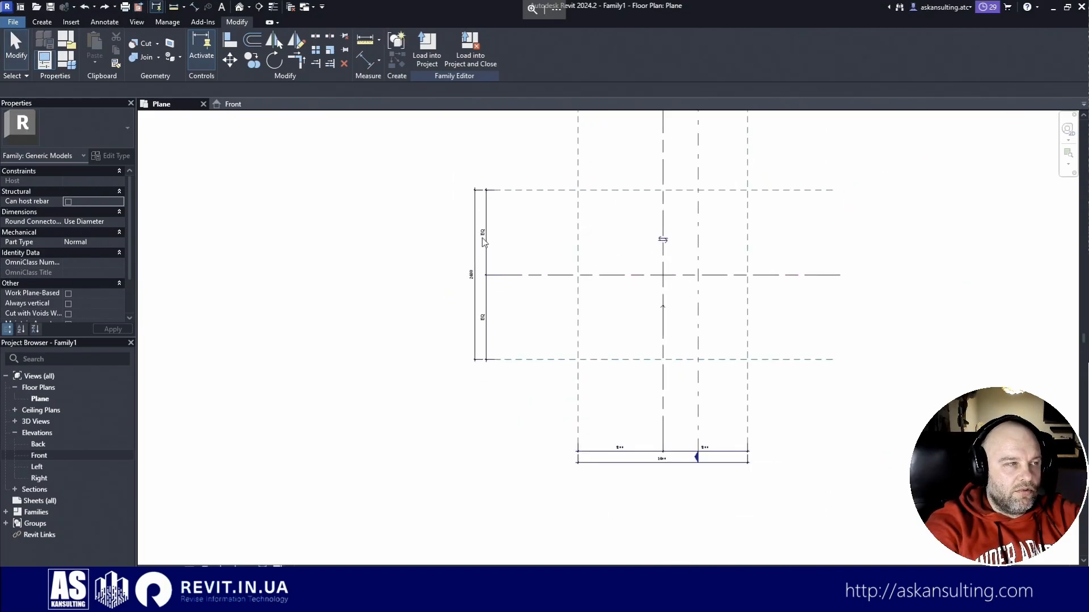
scroll(684, 479, "up", 2)
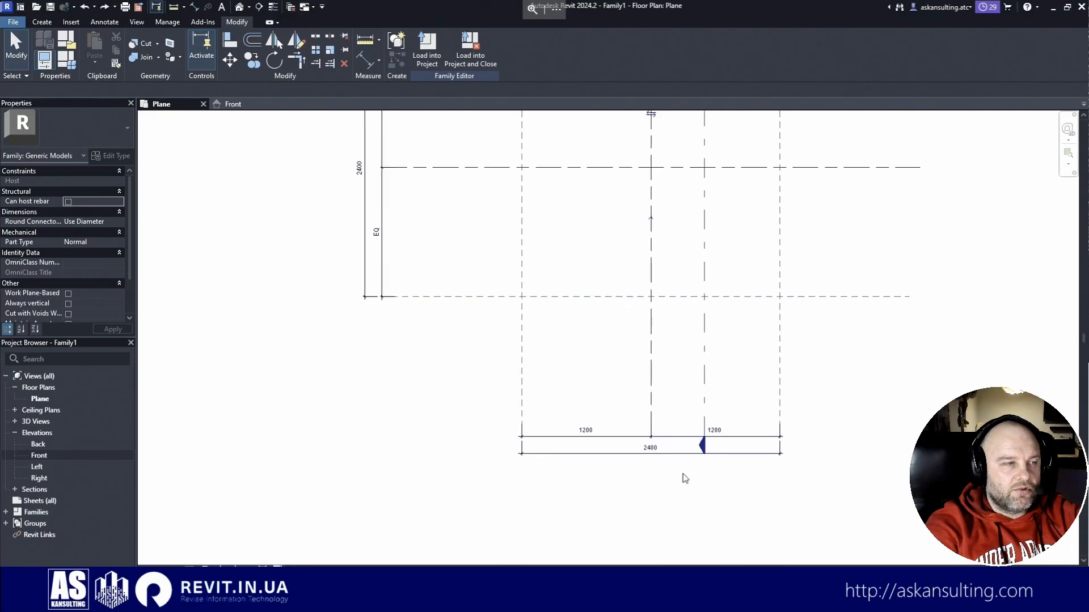
left_click(636, 444)
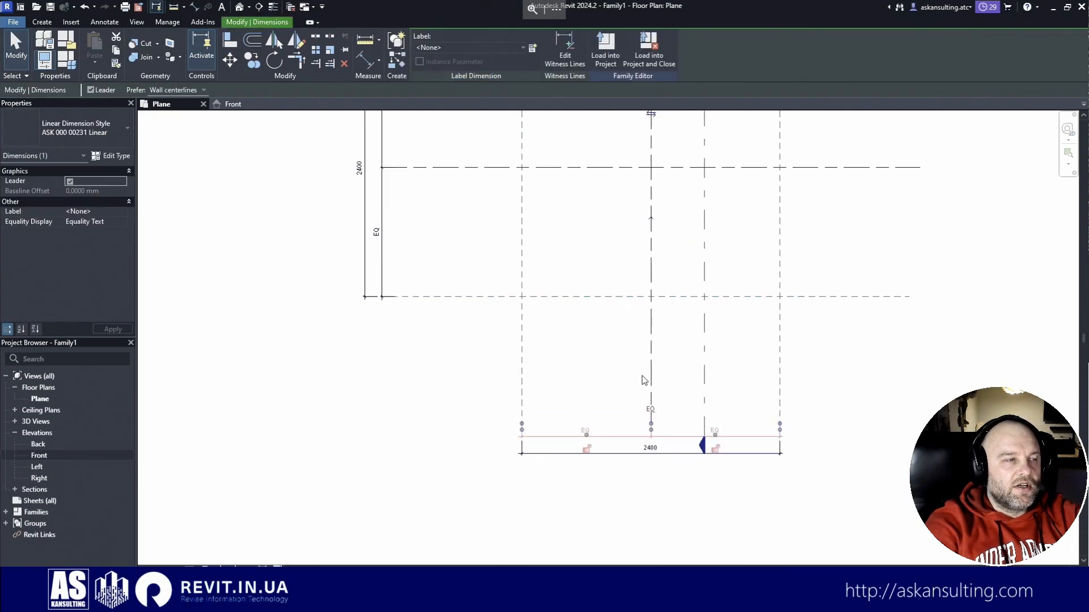
left_click(609, 372)
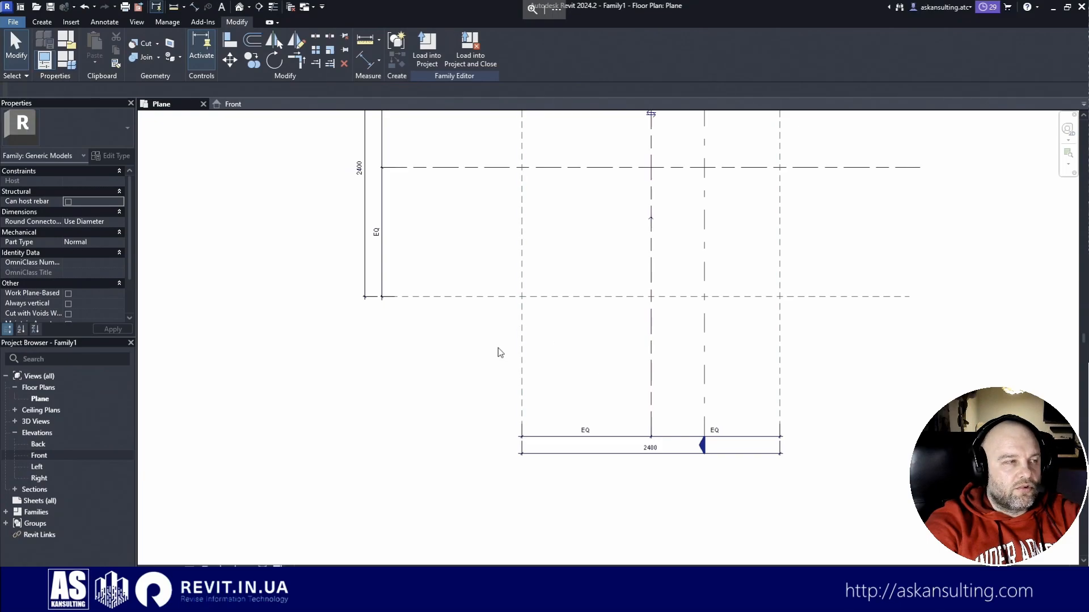
Step: Move the left reference plane toward the origin to test the left-right equality constraint, and undo the move
left_click(521, 336)
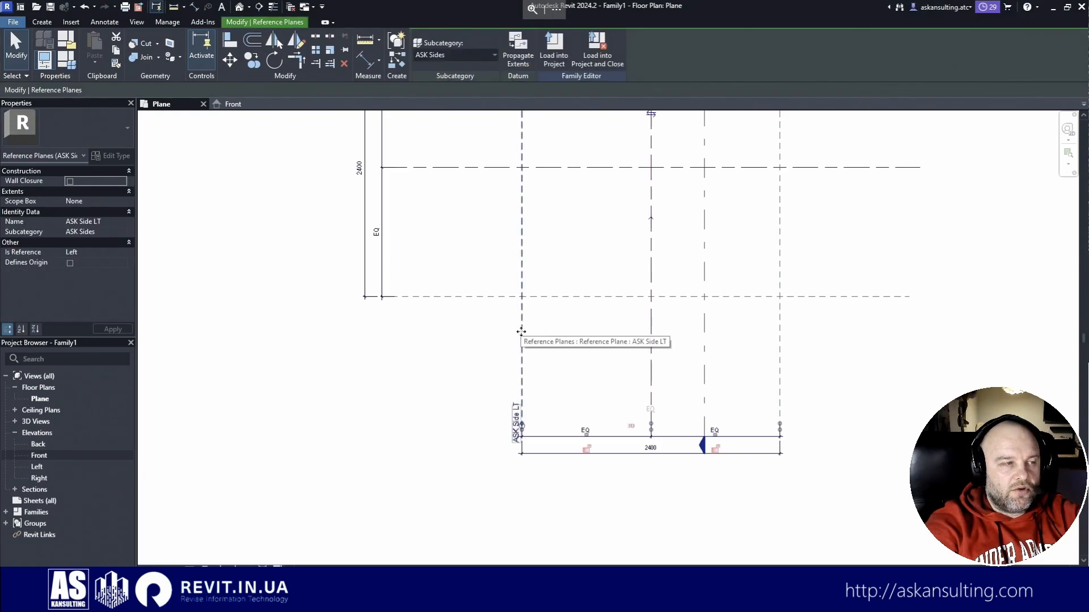
left_click_drag(521, 332, 599, 335)
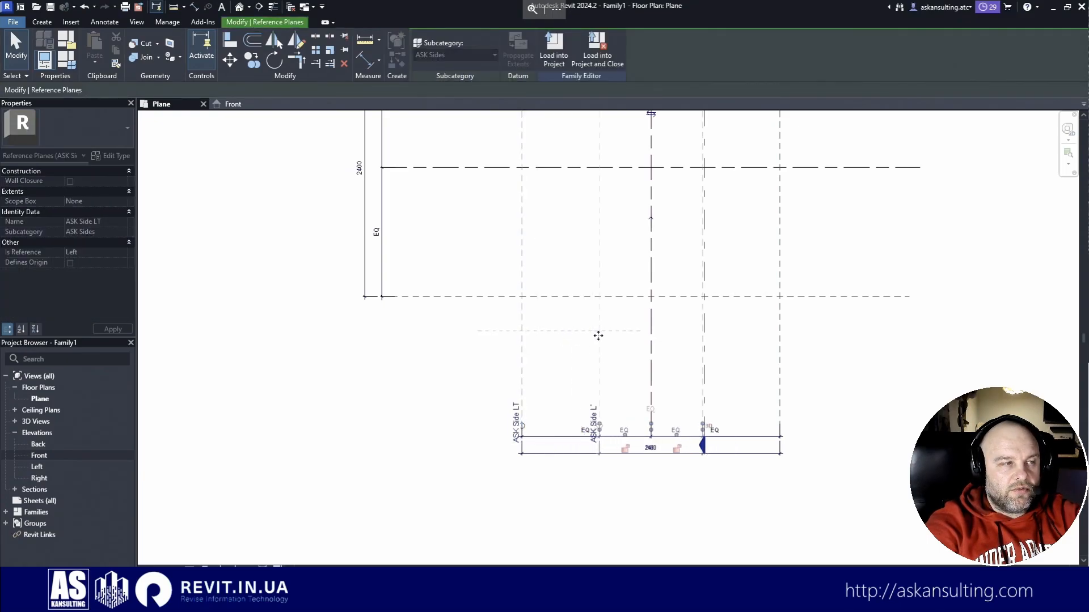
left_click(83, 7)
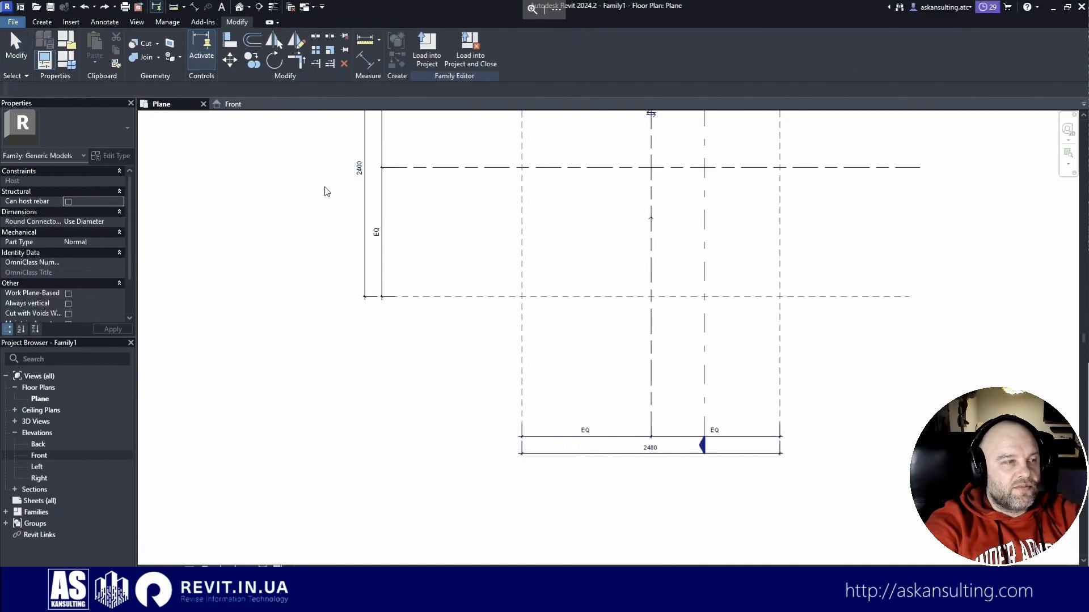
Step: Delete the inner horizontal EQ dimension chain, test moving the left reference plane without it, and undo both changes
left_click(620, 444)
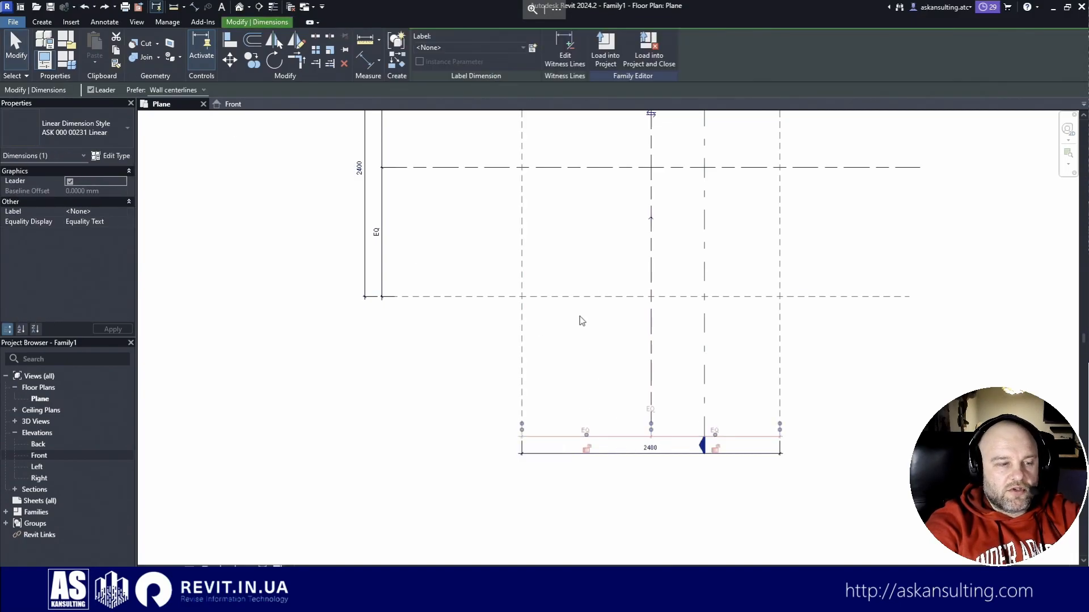
left_click(584, 321)
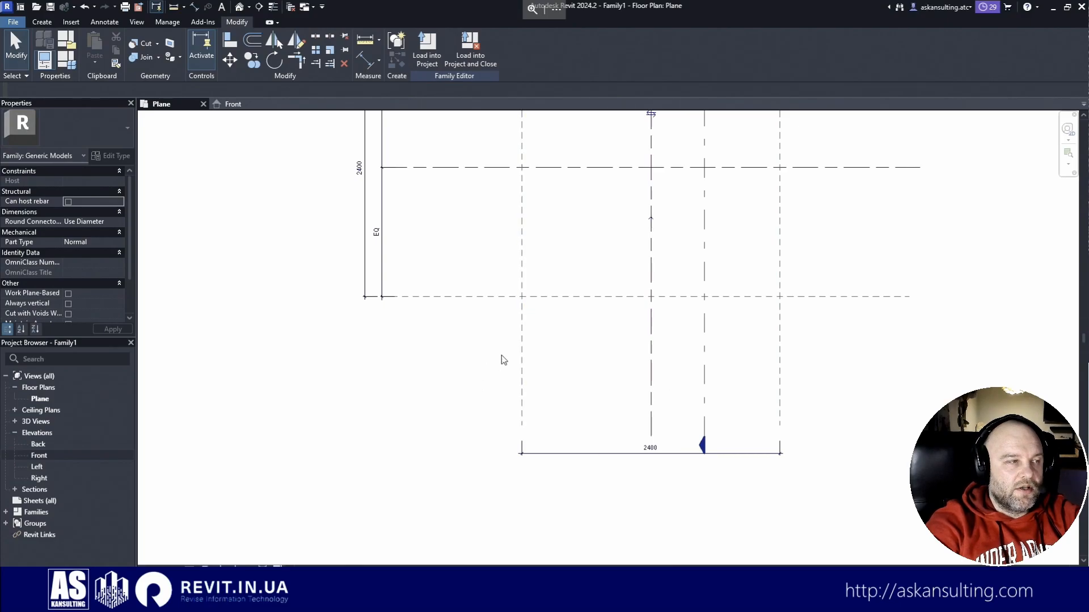
left_click(522, 368)
left_click_drag(522, 335, 573, 336)
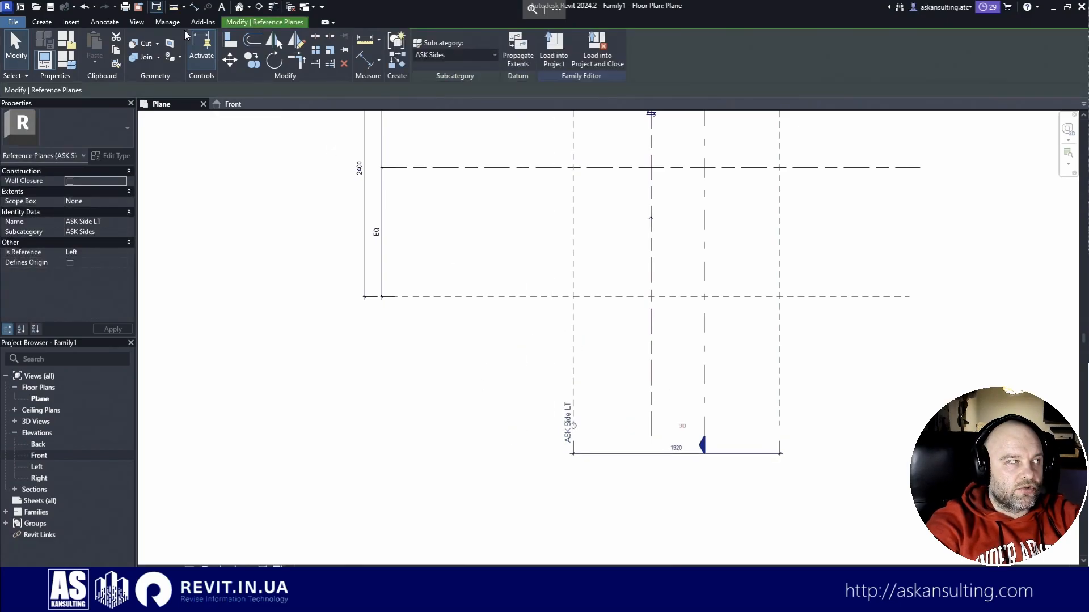
left_click(86, 6)
left_click(86, 6)
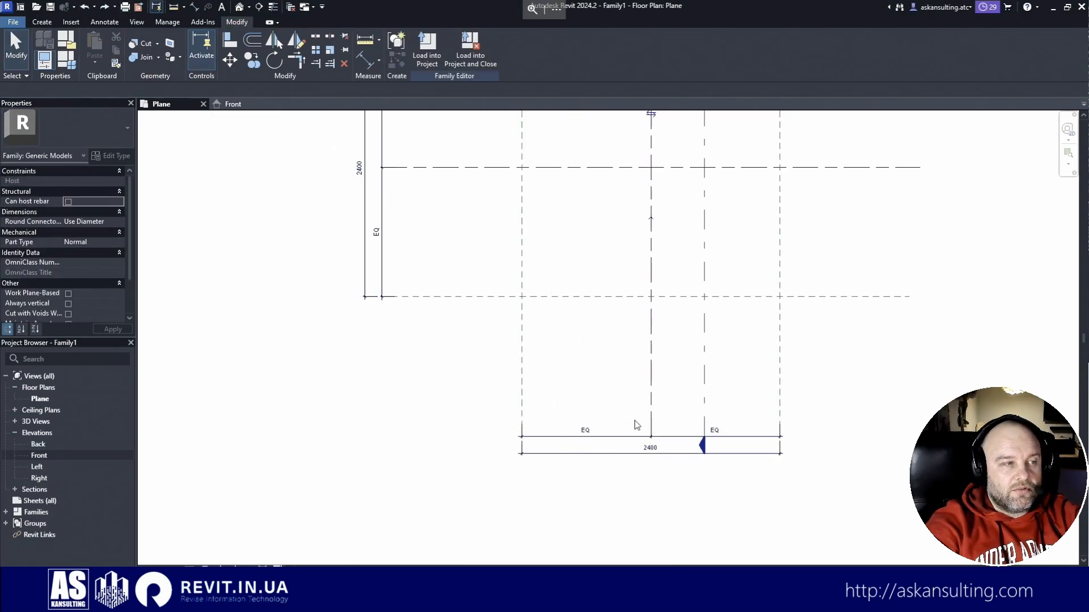
left_click(616, 437)
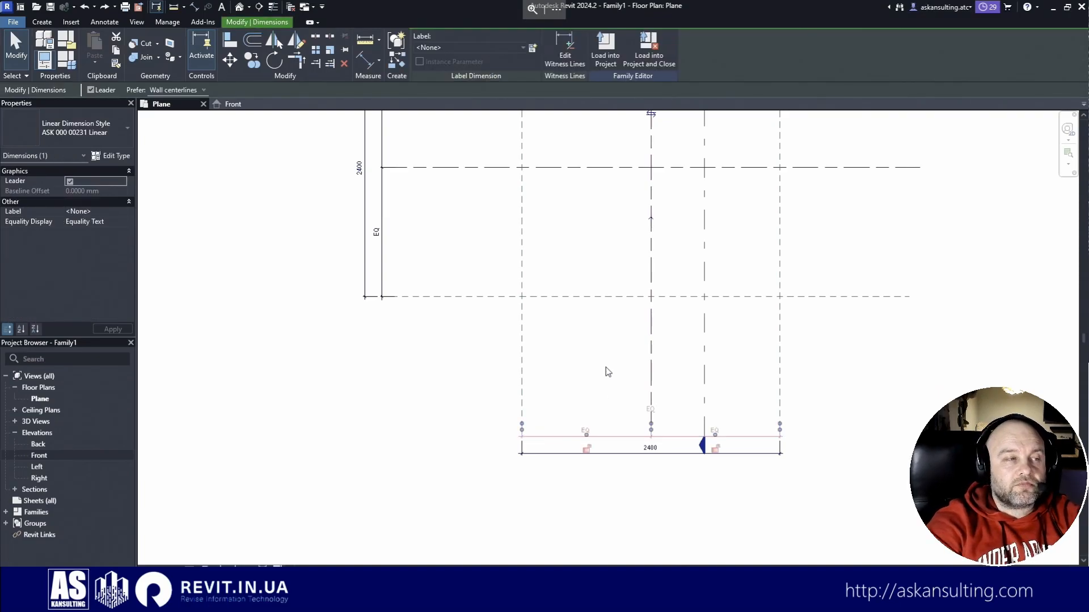
left_click(542, 503)
scroll(543, 487, "down", 2)
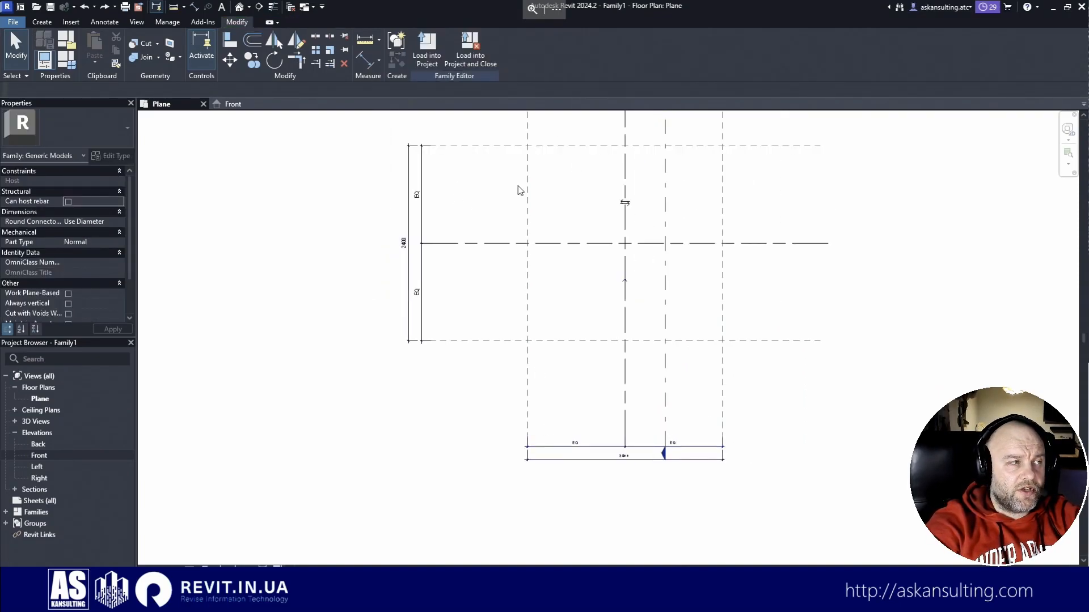
scroll(595, 391, "down", 1)
scroll(663, 227, "up", 1)
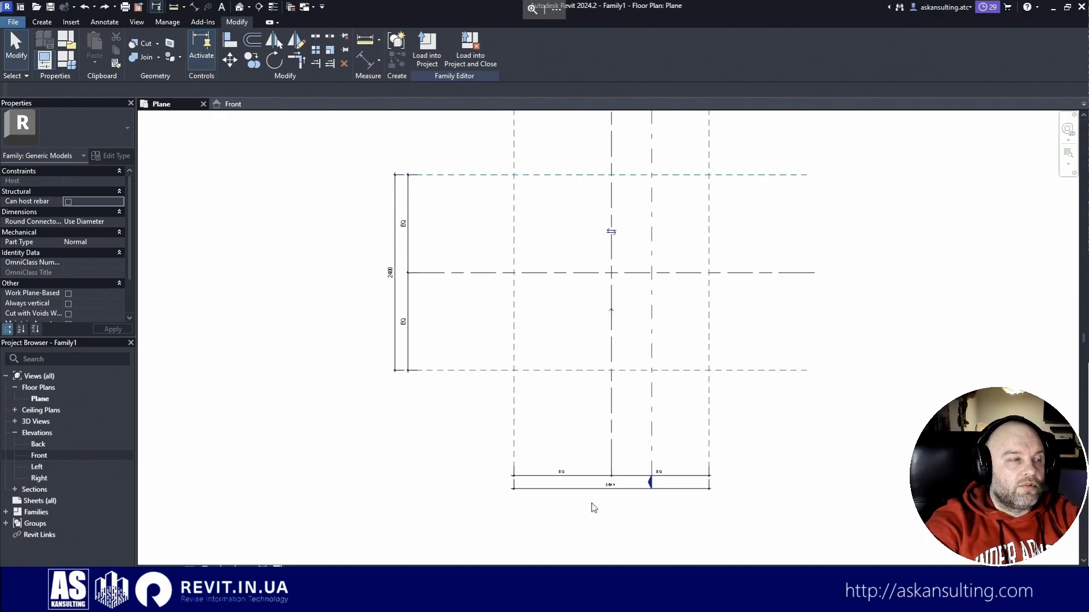
scroll(590, 502, "up", 1)
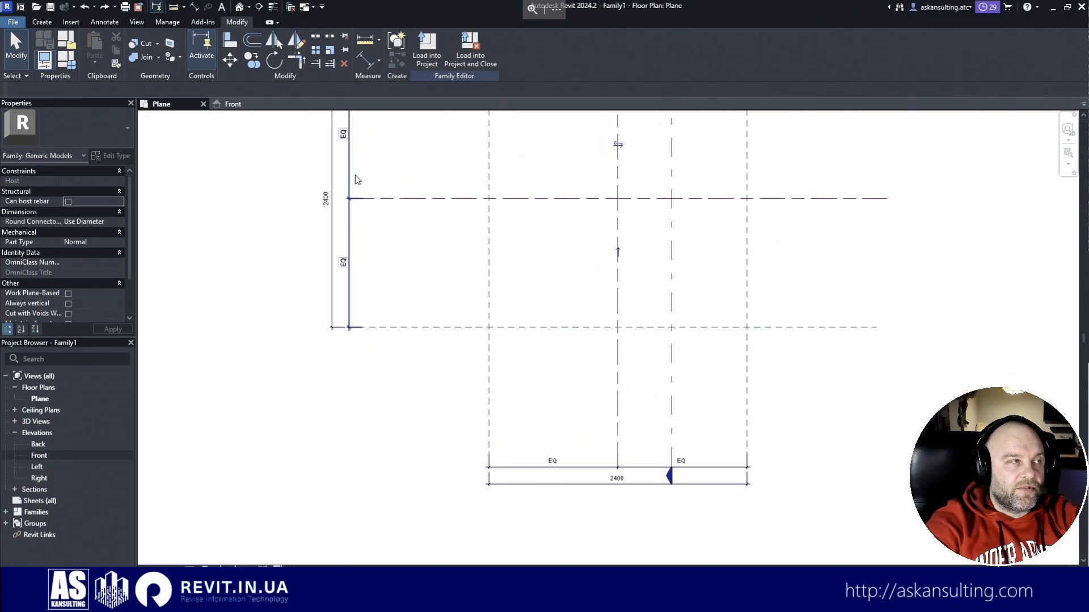
Step: Start a new shared parameter as the label for the overall left-to-right dimension and open the shared parameter selection
left_click(596, 484)
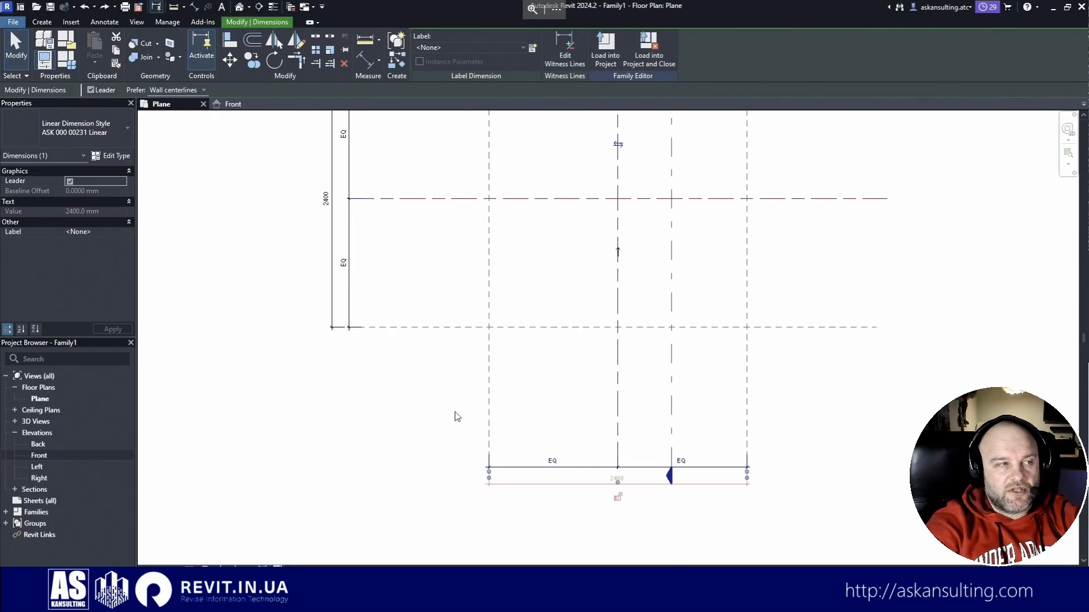
scroll(454, 416, "down", 1)
middle_click_drag(564, 322, 561, 345)
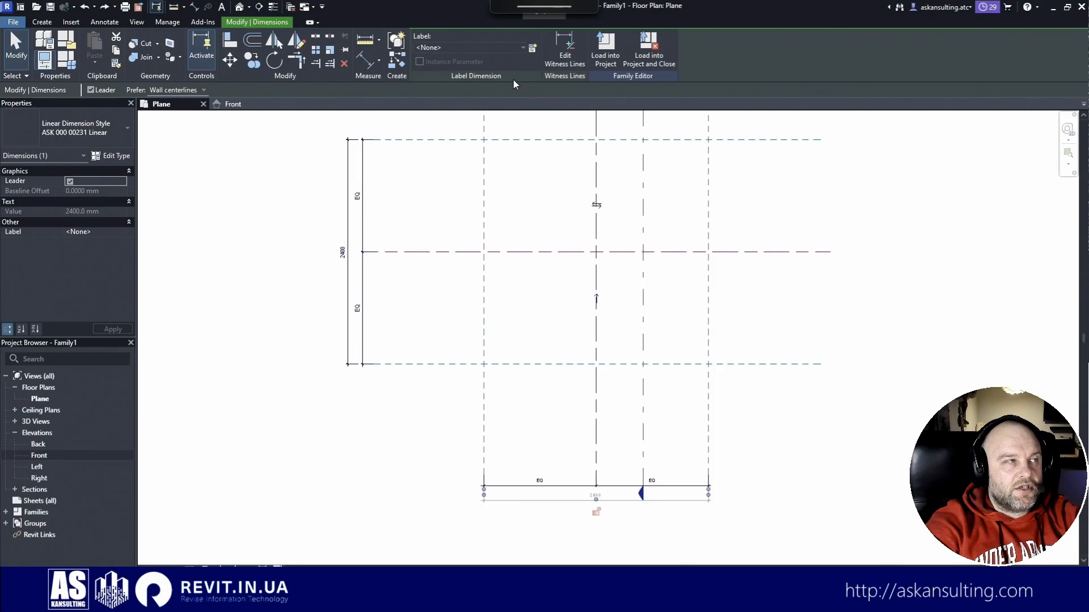
left_click(446, 48)
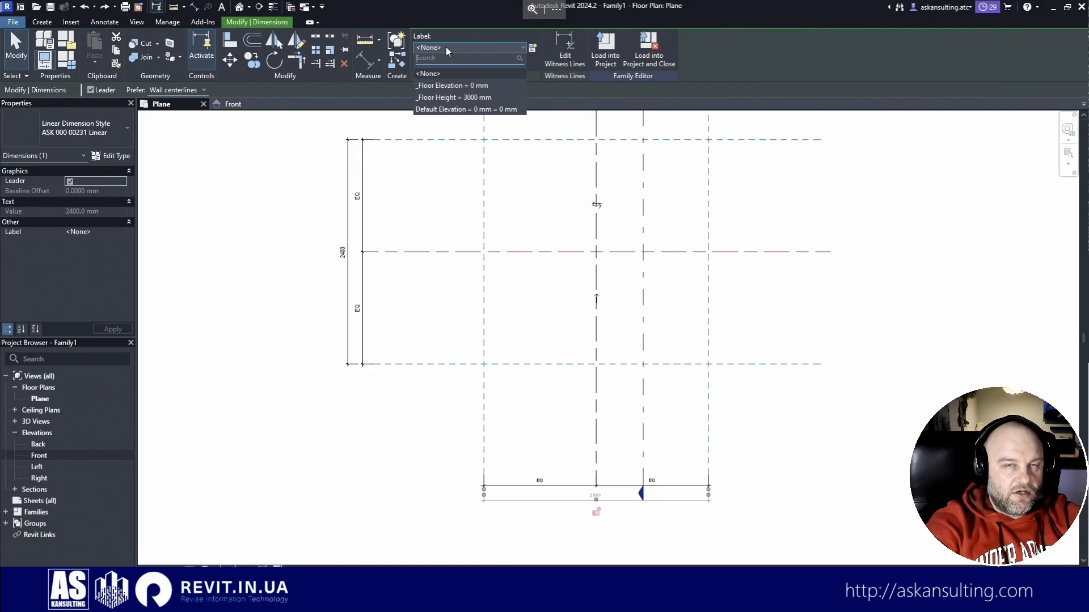
left_click(533, 50)
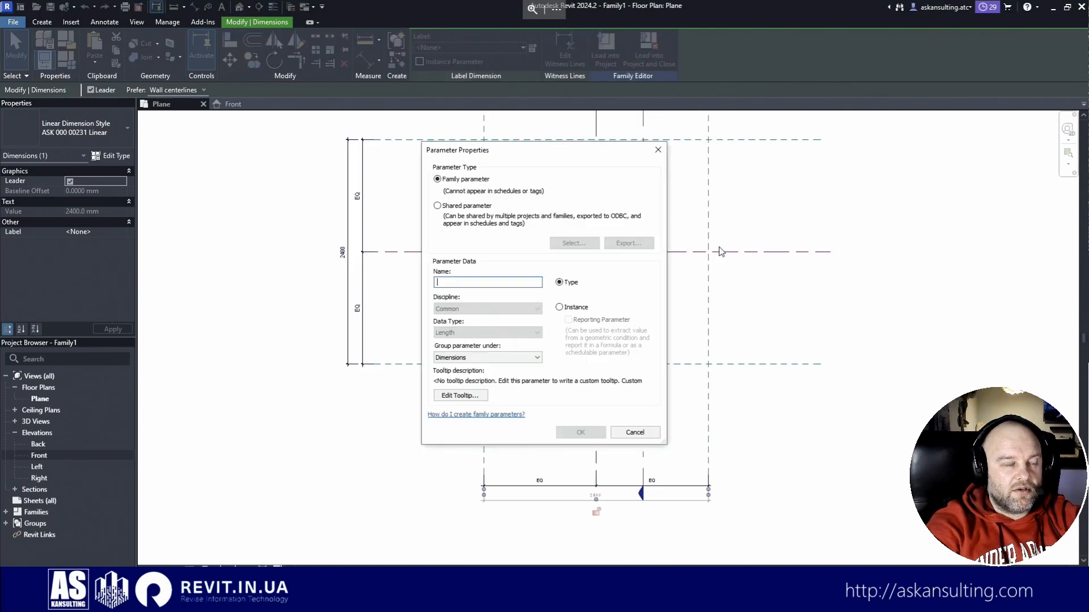
left_click(483, 206)
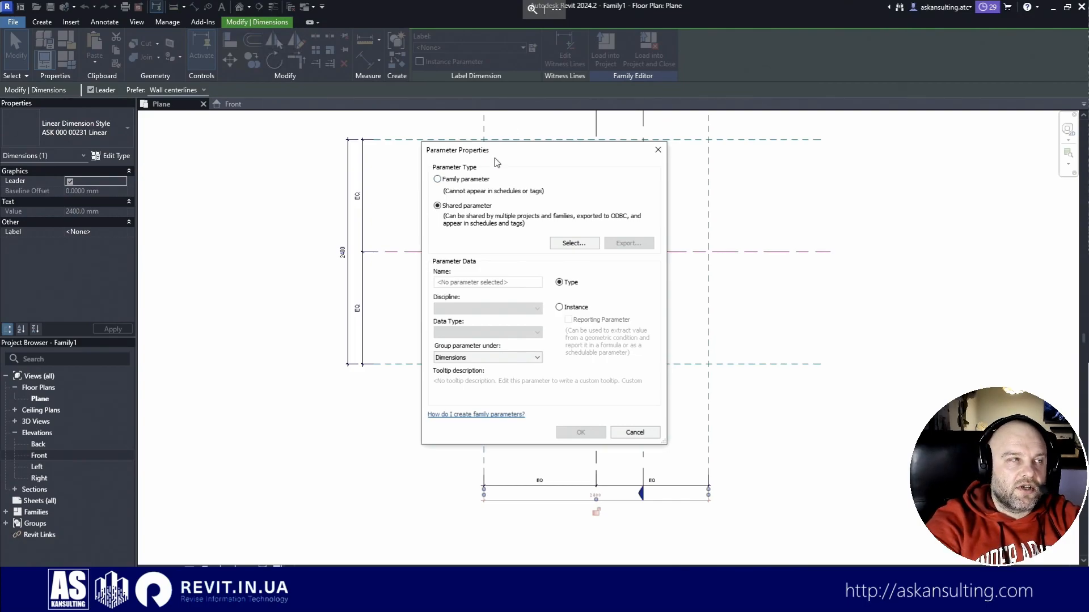
left_click(573, 244)
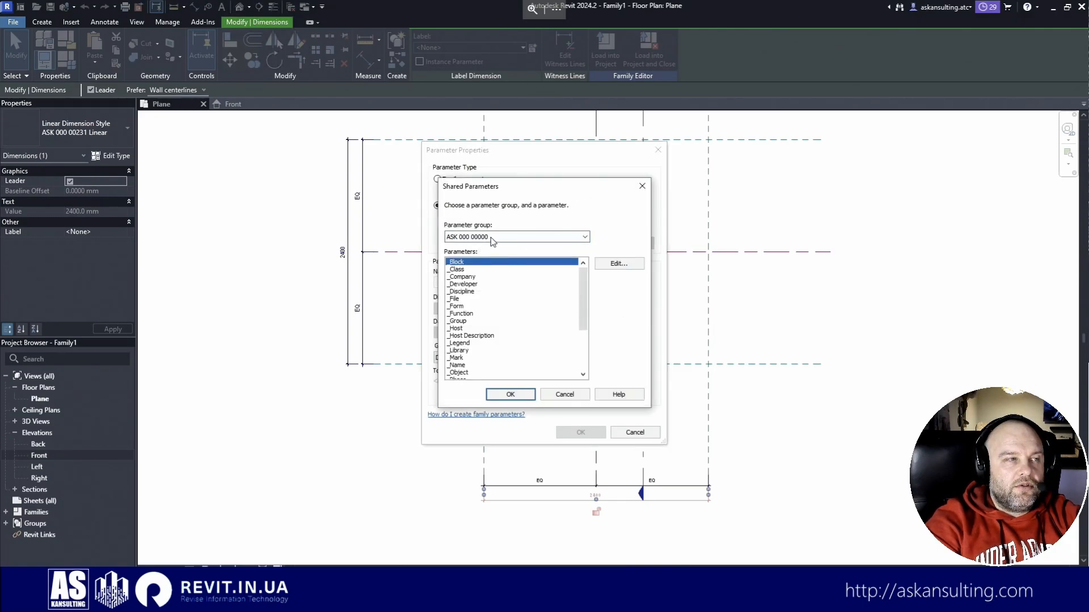
Step: Examine the shared parameter file's path and its source folder, then cancel out without changing the file
left_click(618, 265)
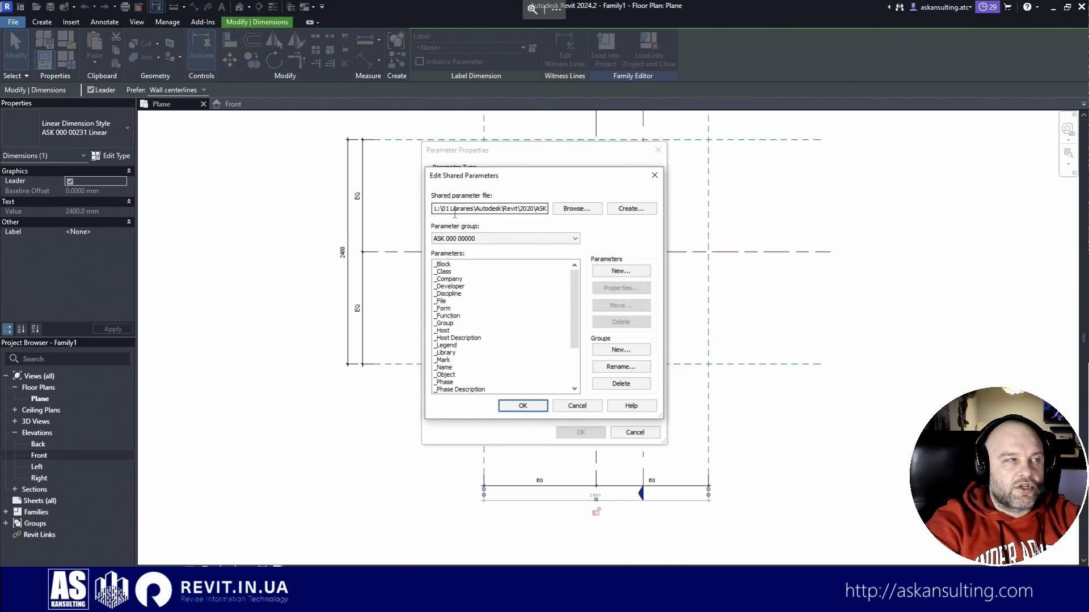
left_click_drag(517, 209, 593, 209)
left_click_drag(454, 209, 392, 205)
left_click(537, 206)
left_click_drag(537, 208, 566, 208)
left_click(459, 208)
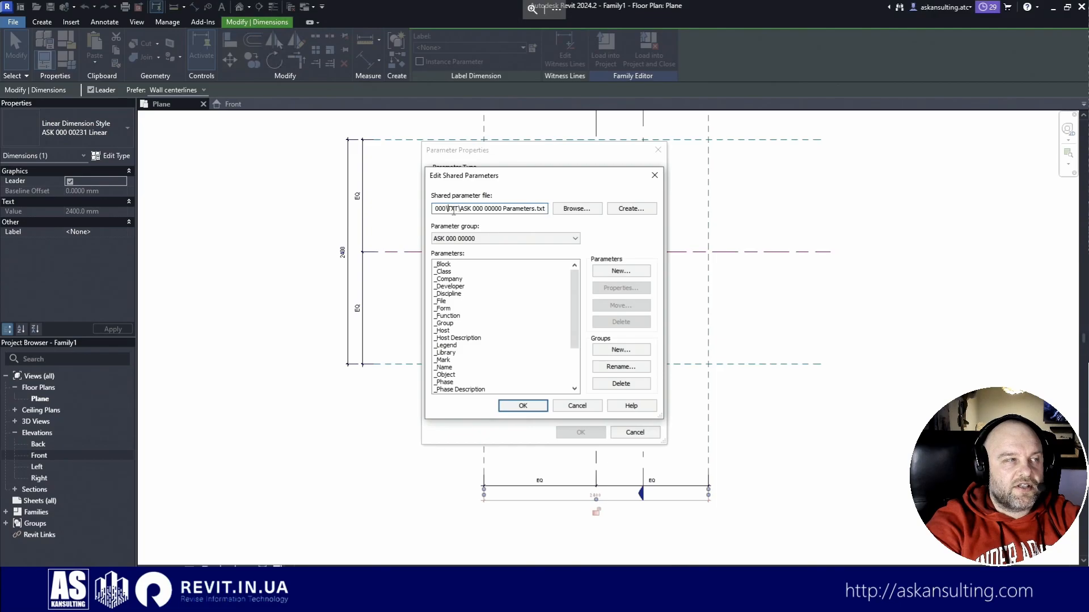
left_click_drag(459, 208, 553, 206)
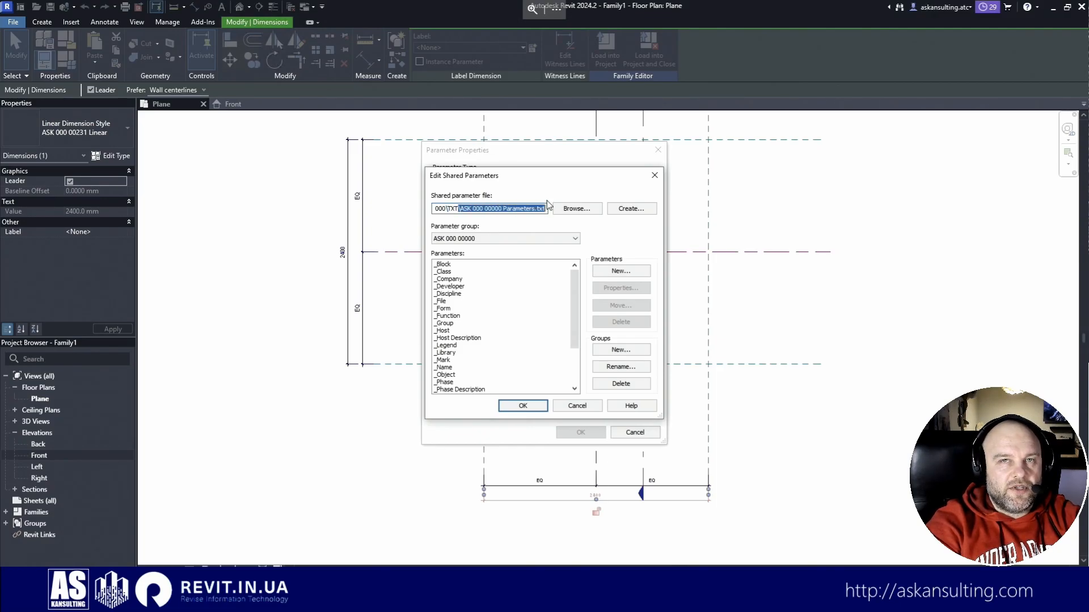
left_click_drag(513, 179, 592, 205)
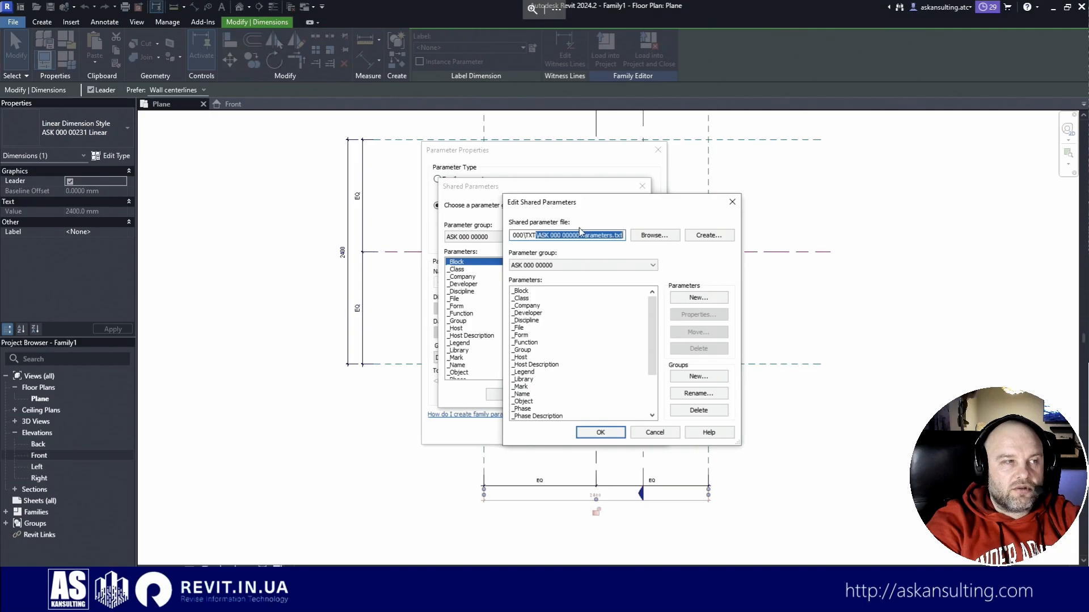
left_click(656, 239)
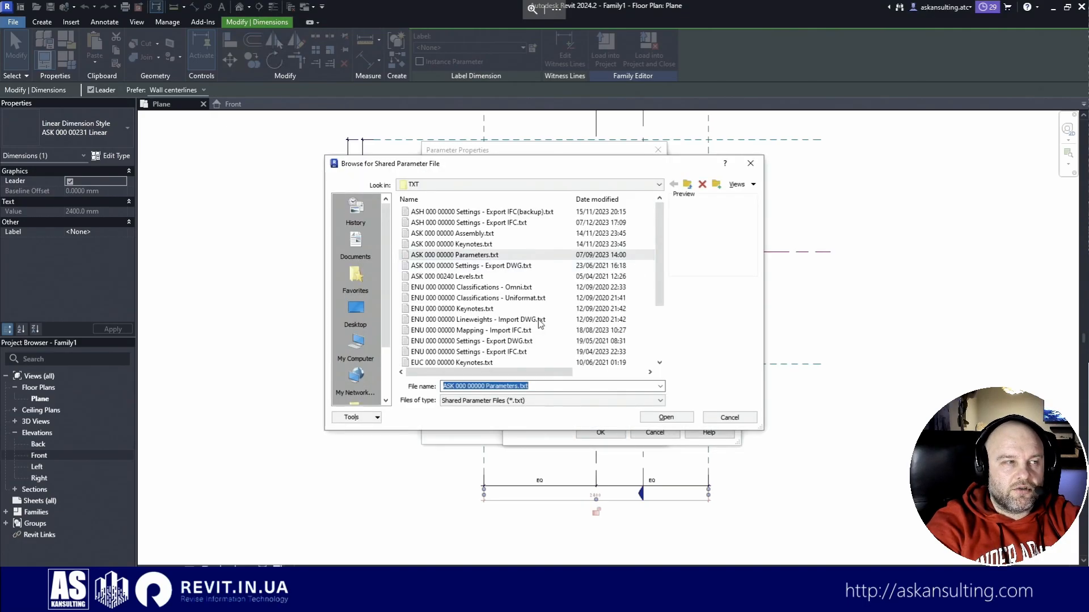
left_click(558, 183)
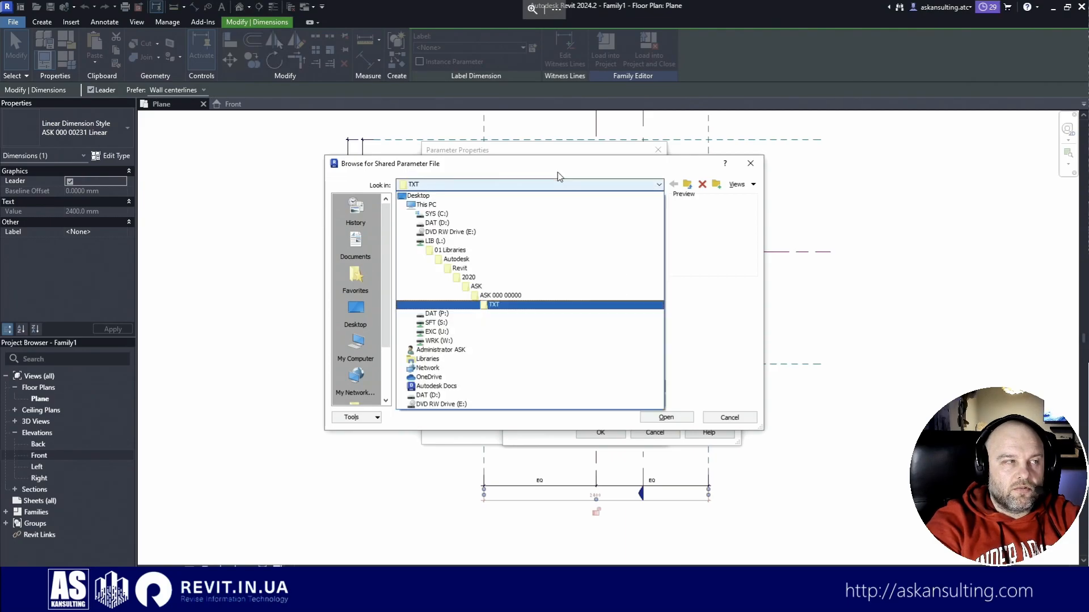
left_click(558, 173)
left_click(738, 419)
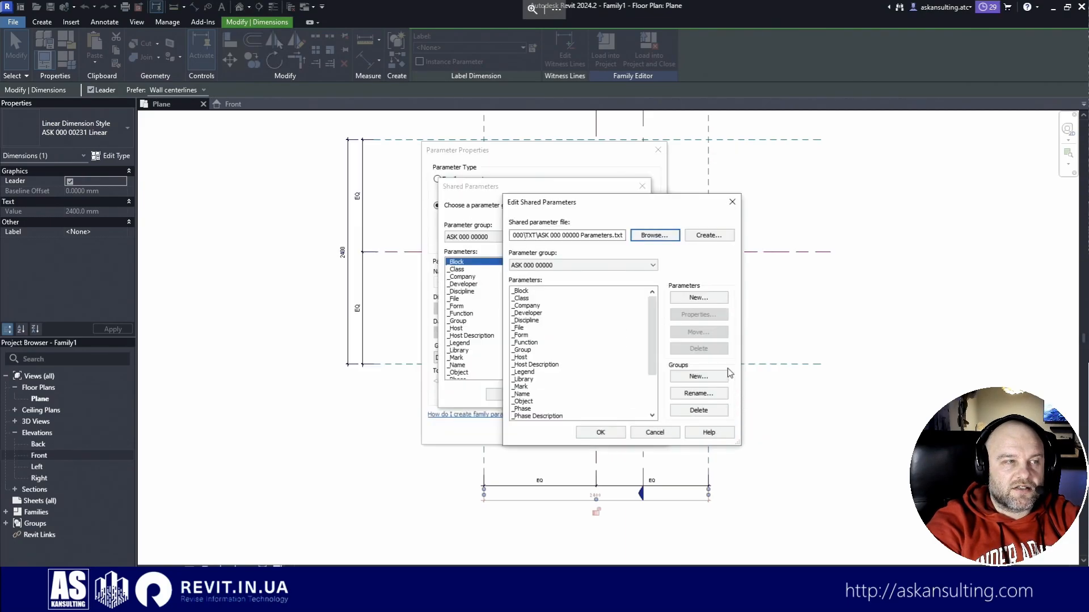
left_click(674, 432)
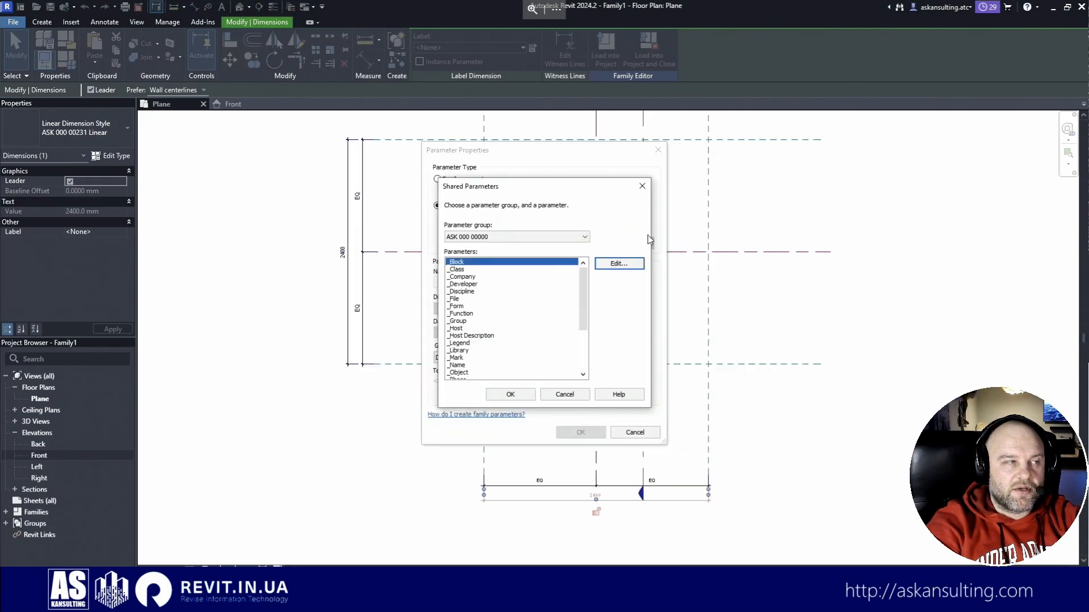
Step: Choose the shared parameter _Length from the ASK 000 00230 Dimensions parameter group
left_click(498, 236)
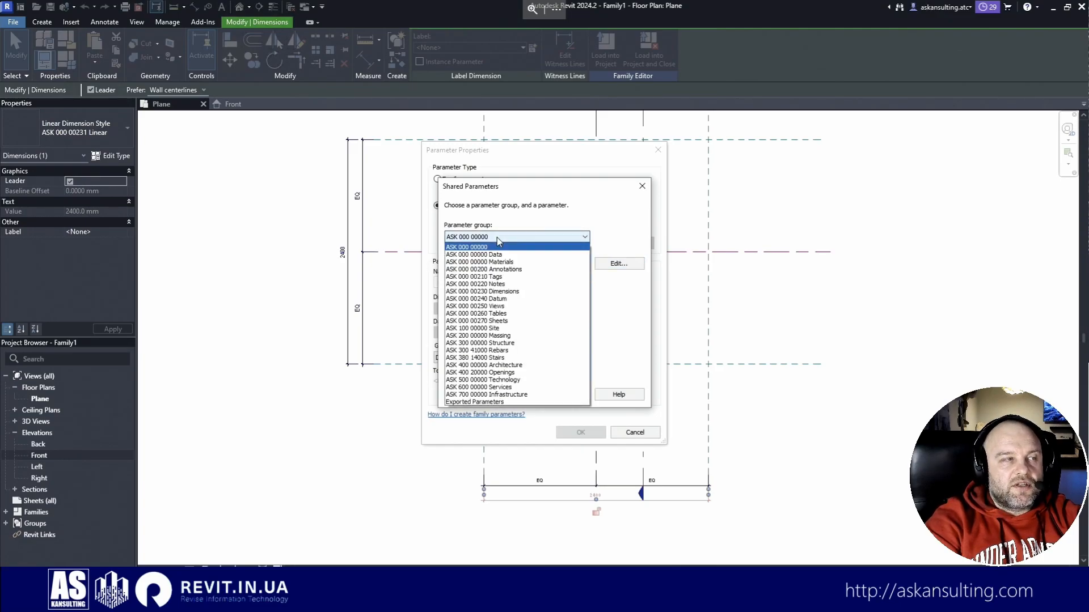
left_click(488, 291)
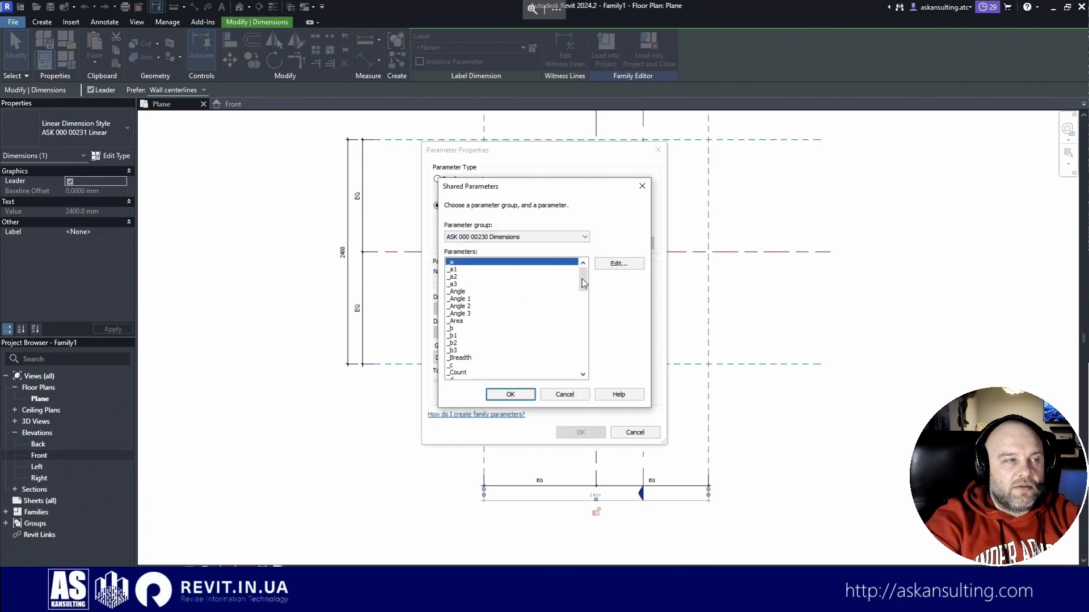
scroll(580, 297, "down", 9)
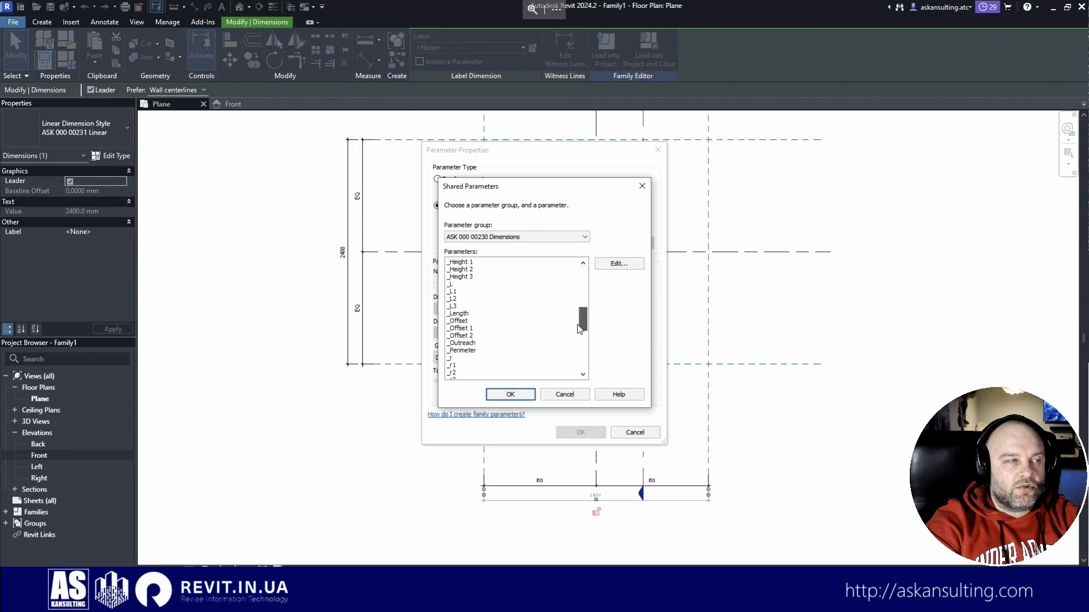
left_click(461, 313)
left_click(509, 393)
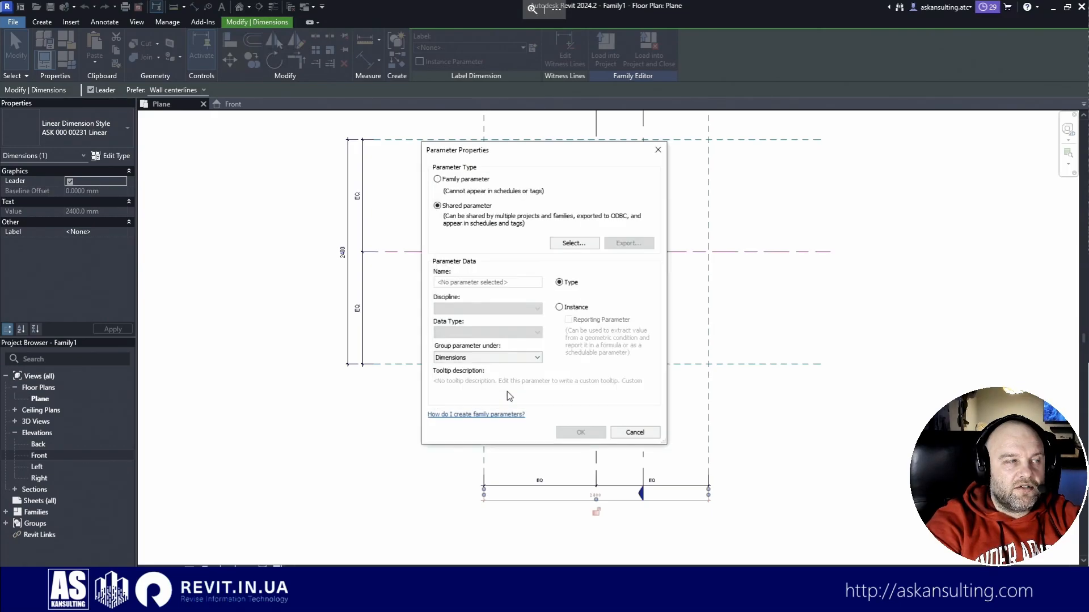
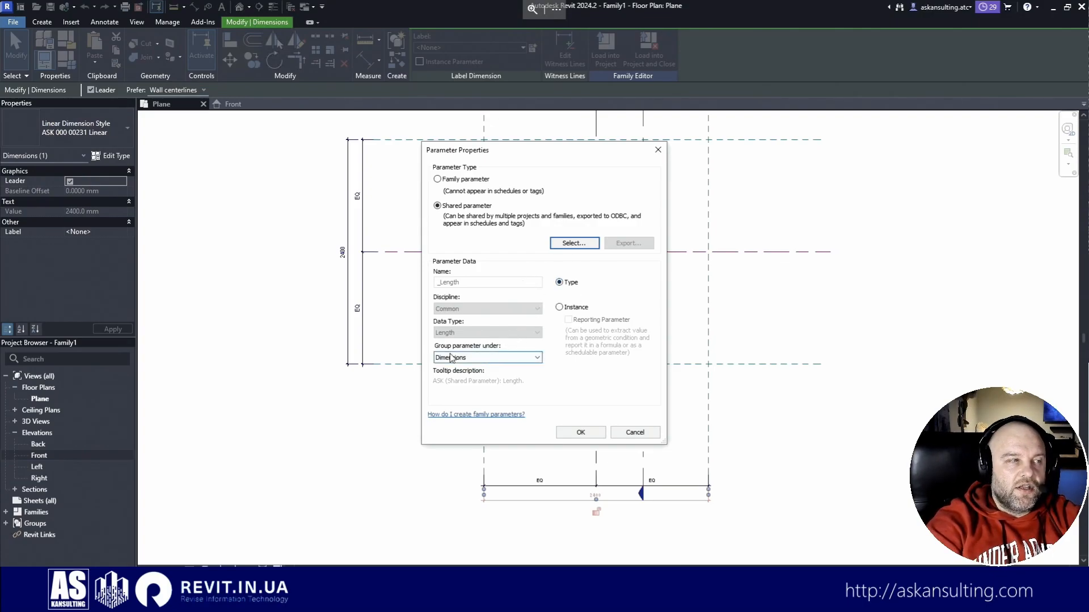
Step: Label the overall left-to-right dimension with the shared type parameter _Length, grouped under Dimensions
left_click(501, 357)
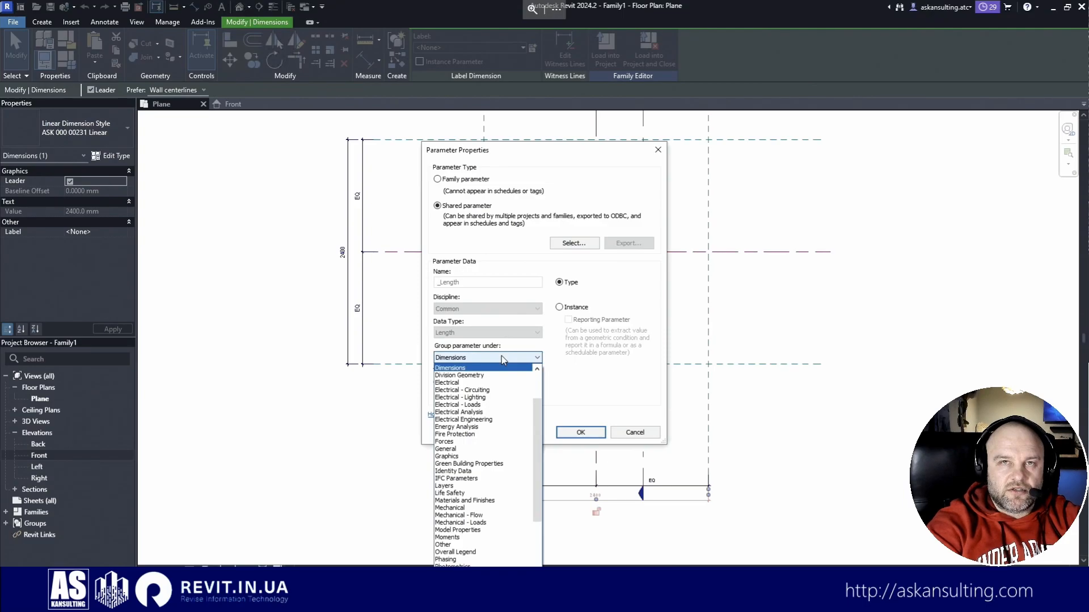
left_click(501, 356)
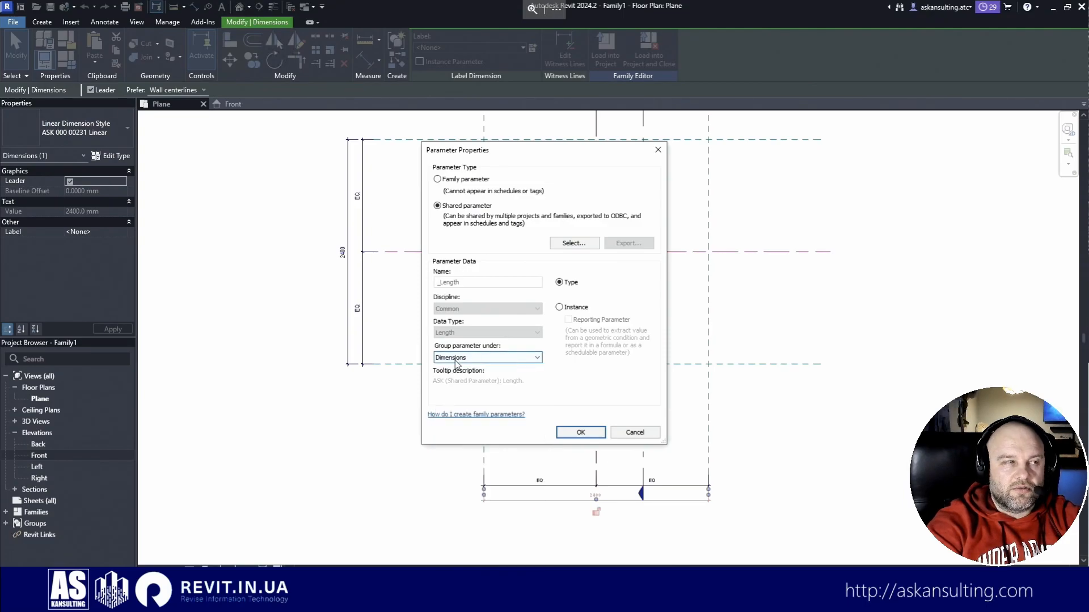
left_click(581, 432)
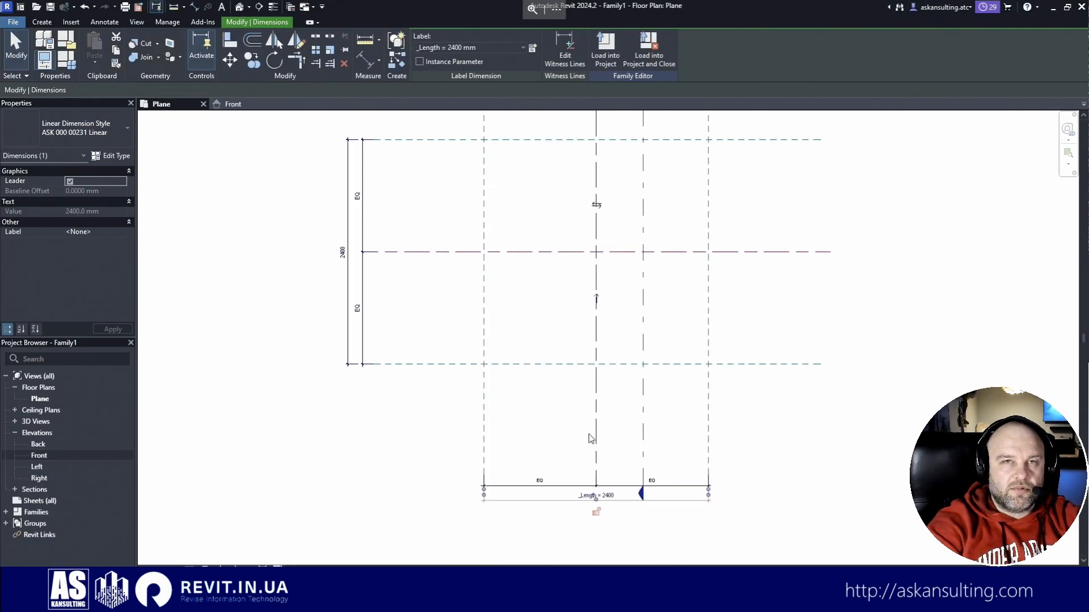
Step: Label the overall front-to-back dimension with the shared type parameter _Width from the ASK 000 00230 Dimensions group
left_click(348, 251)
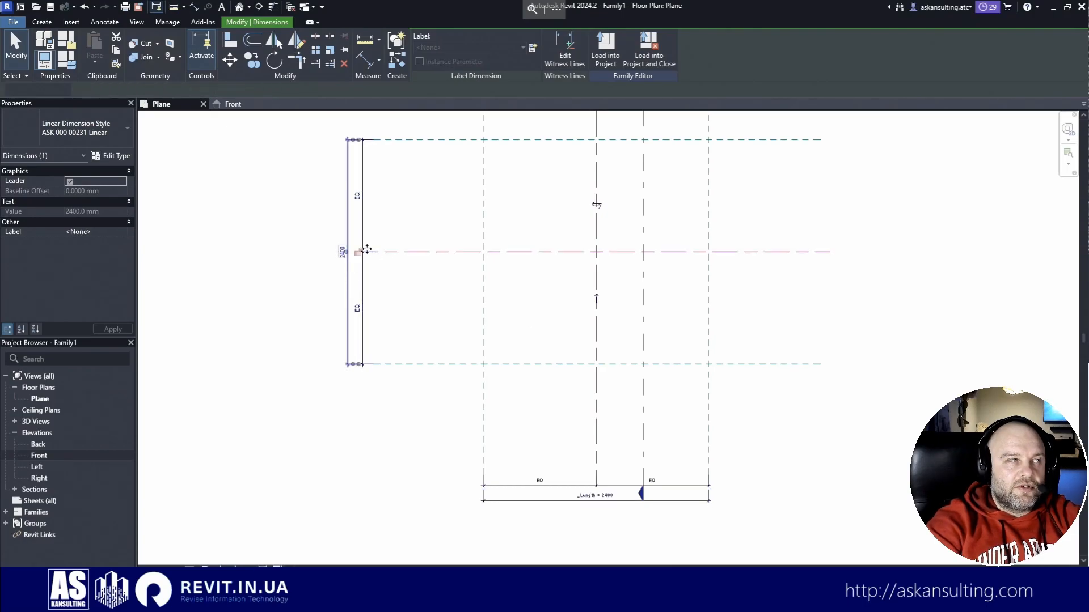
left_click(533, 48)
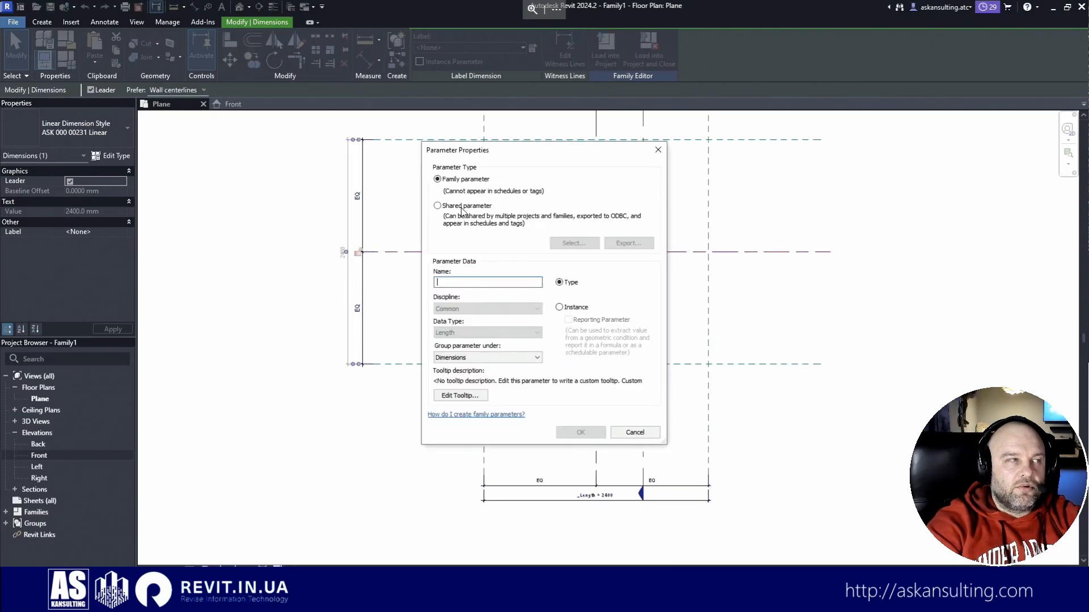
left_click(437, 205)
left_click(574, 242)
left_click(502, 237)
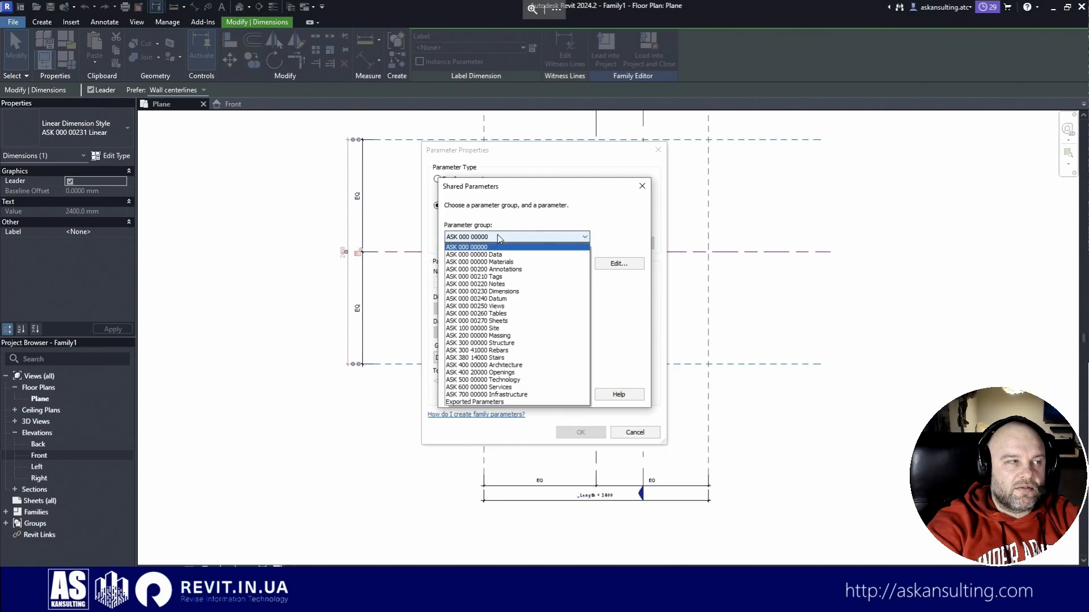
left_click(508, 291)
left_click_drag(583, 278, 583, 360)
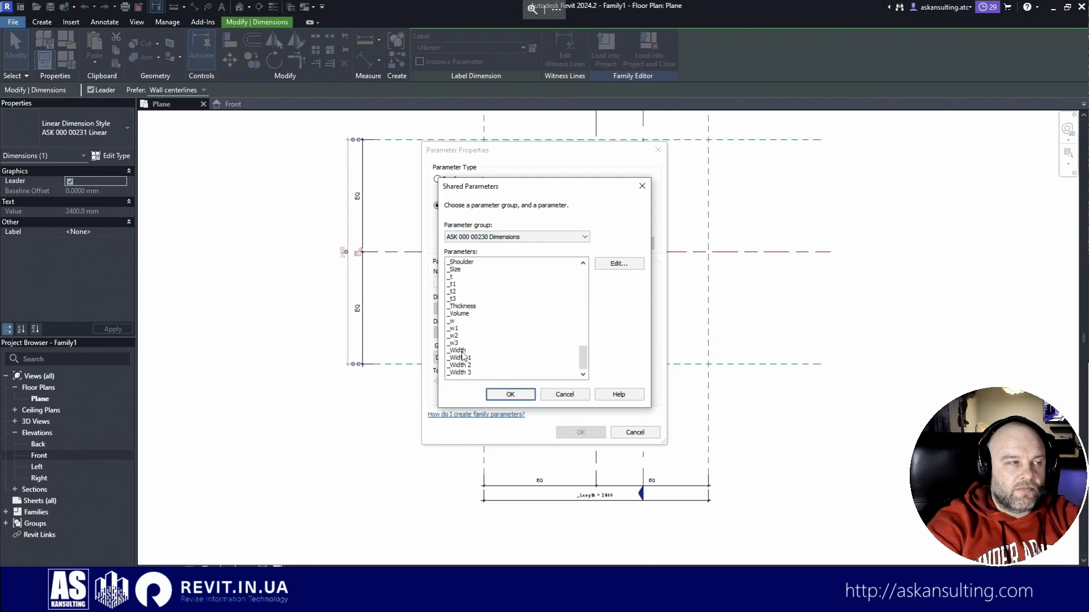
left_click(457, 350)
left_click(510, 394)
left_click(591, 431)
left_click(552, 328)
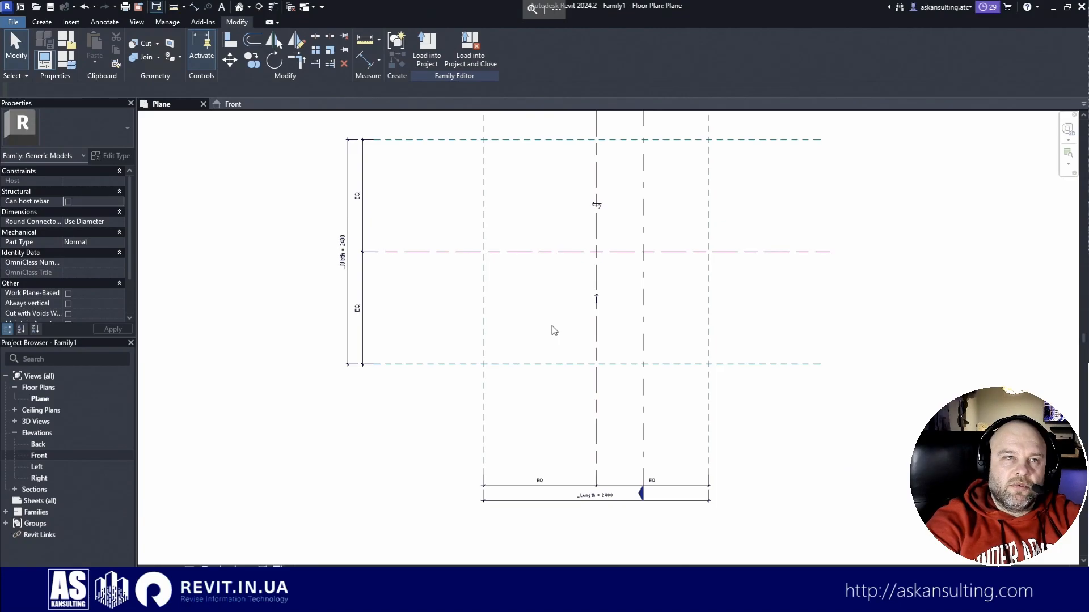
Step: In the Front elevation, draw a horizontal reference plane about 1200 mm above the Plane level, spanning across both side planes
left_click(233, 104)
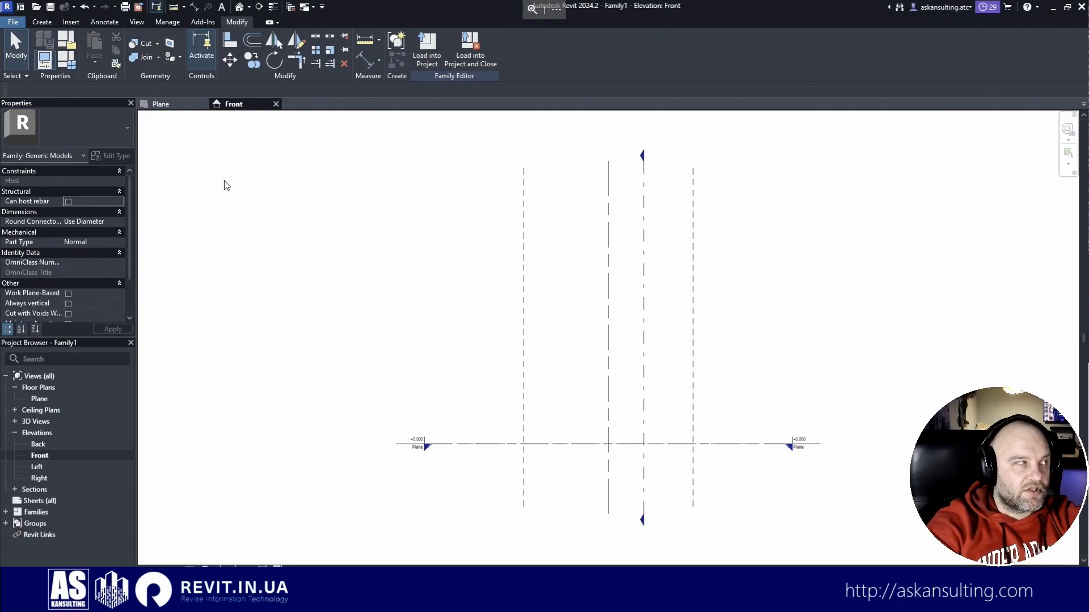
left_click(42, 22)
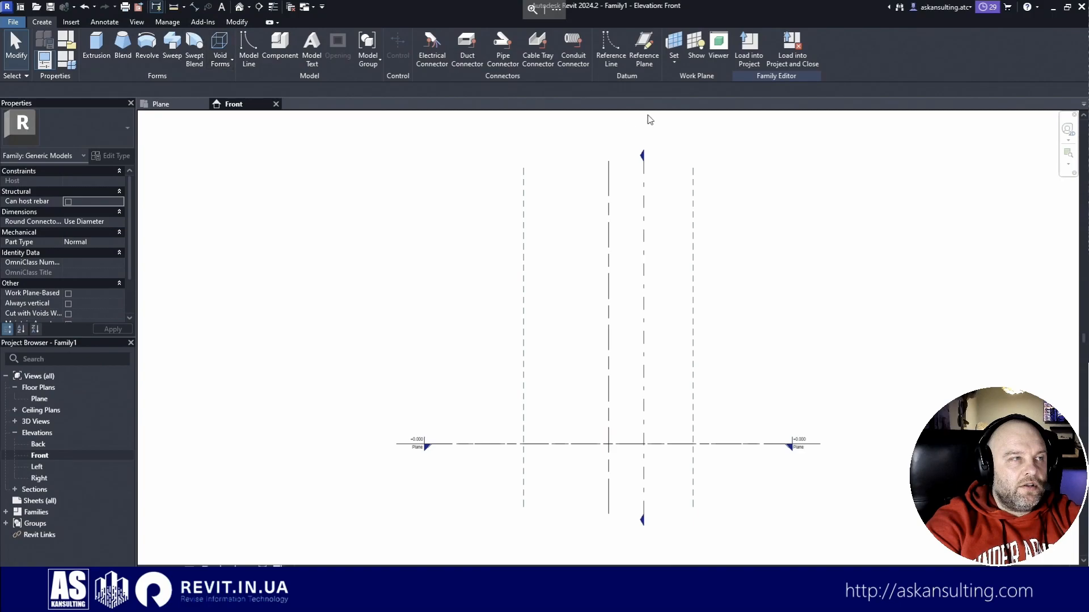
left_click(644, 48)
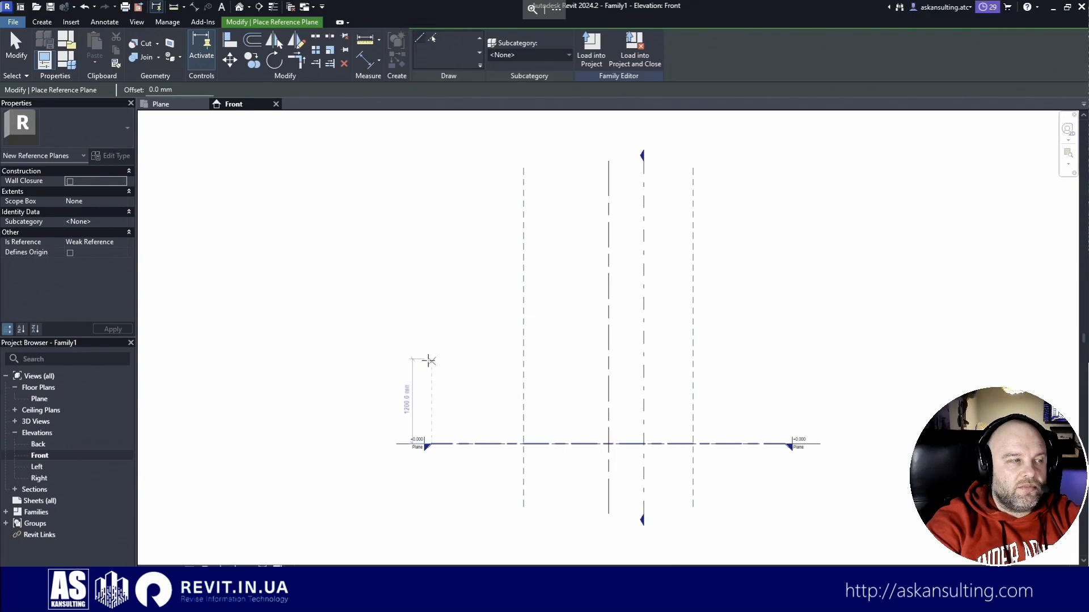
left_click(403, 358)
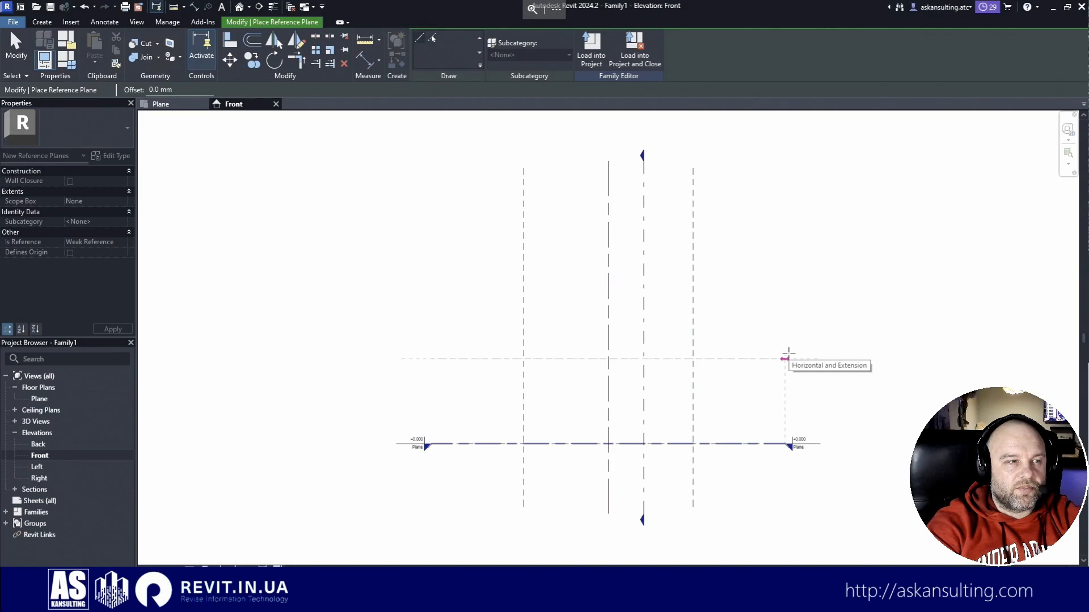
left_click(787, 355)
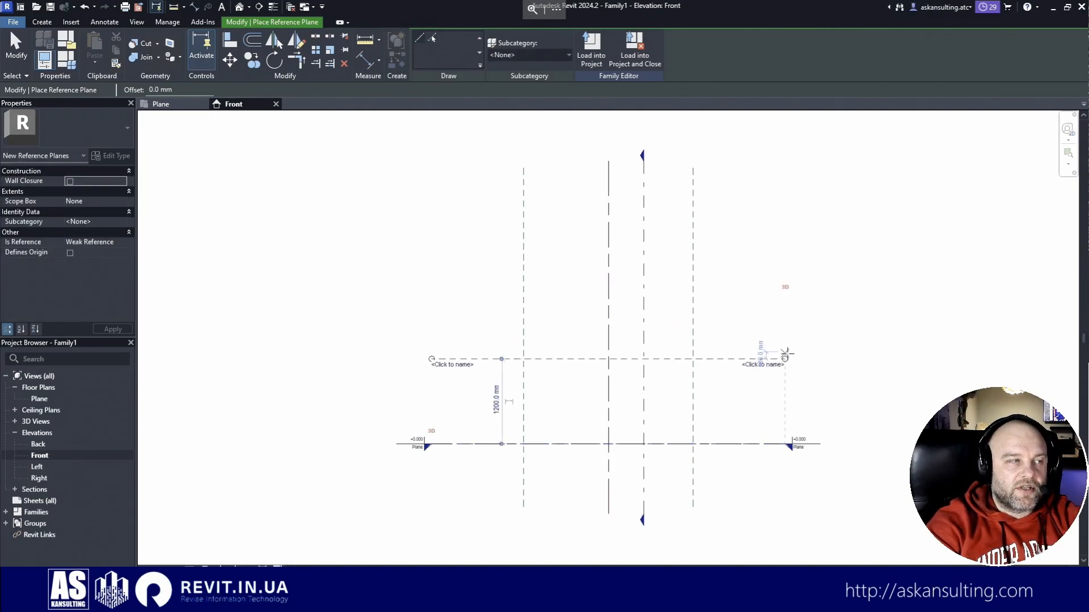
key("Escape")
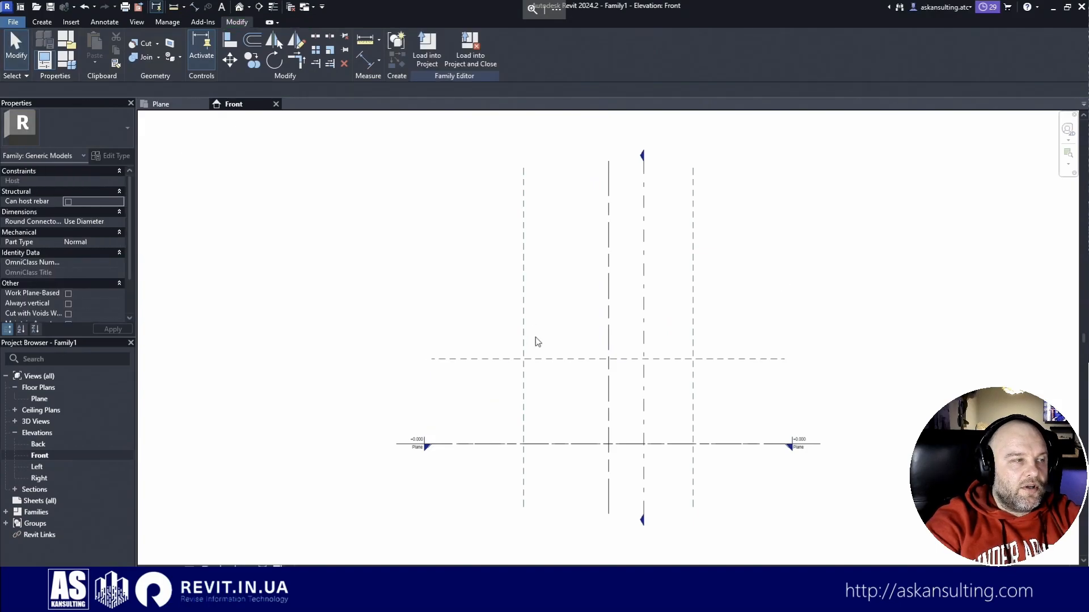
Step: Assign the new horizontal reference plane to the ASK Sides subcategory and name it ASK Side TP
left_click_drag(496, 384, 470, 298)
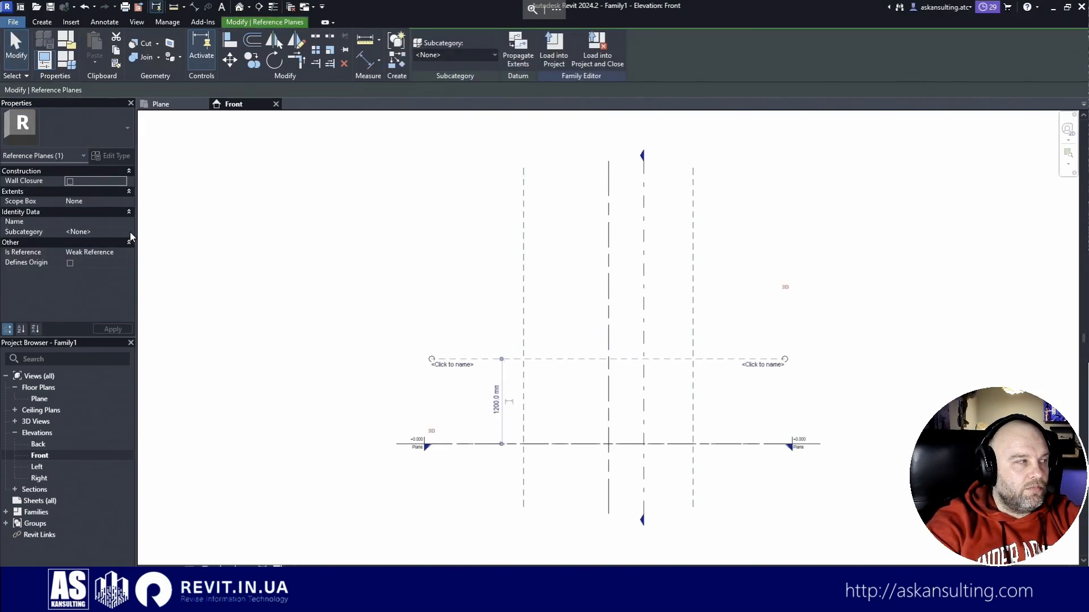
left_click(85, 232)
left_click(85, 231)
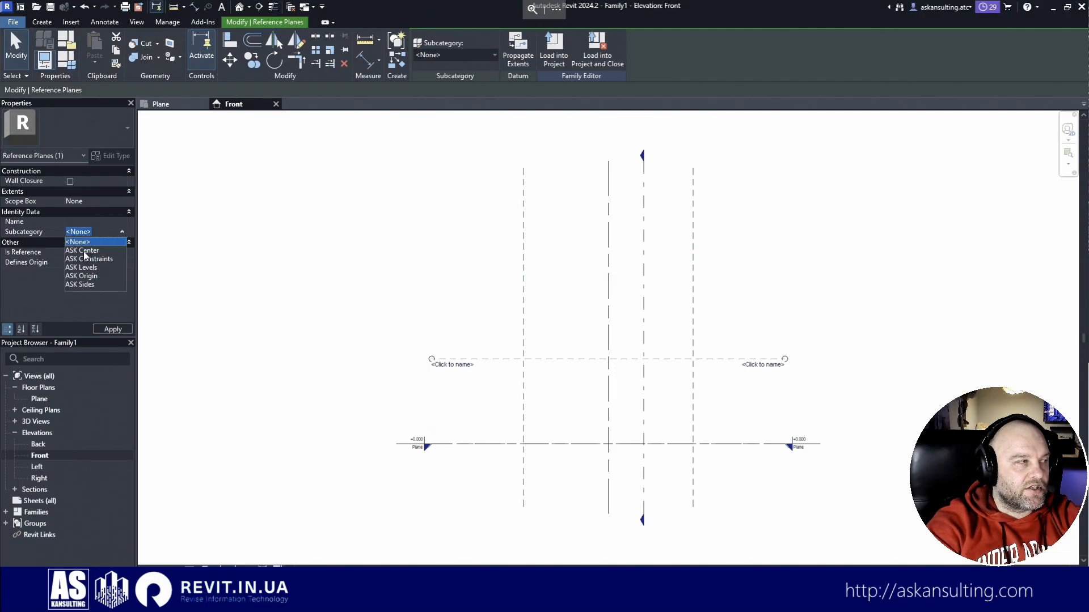
left_click(80, 284)
left_click(83, 221)
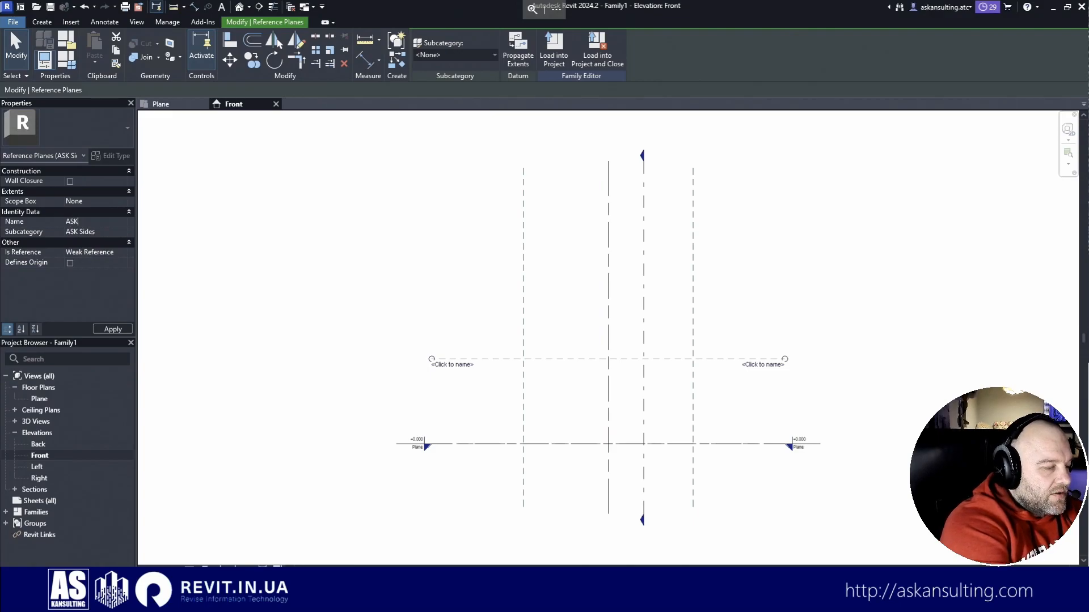
type("ASK Side TP")
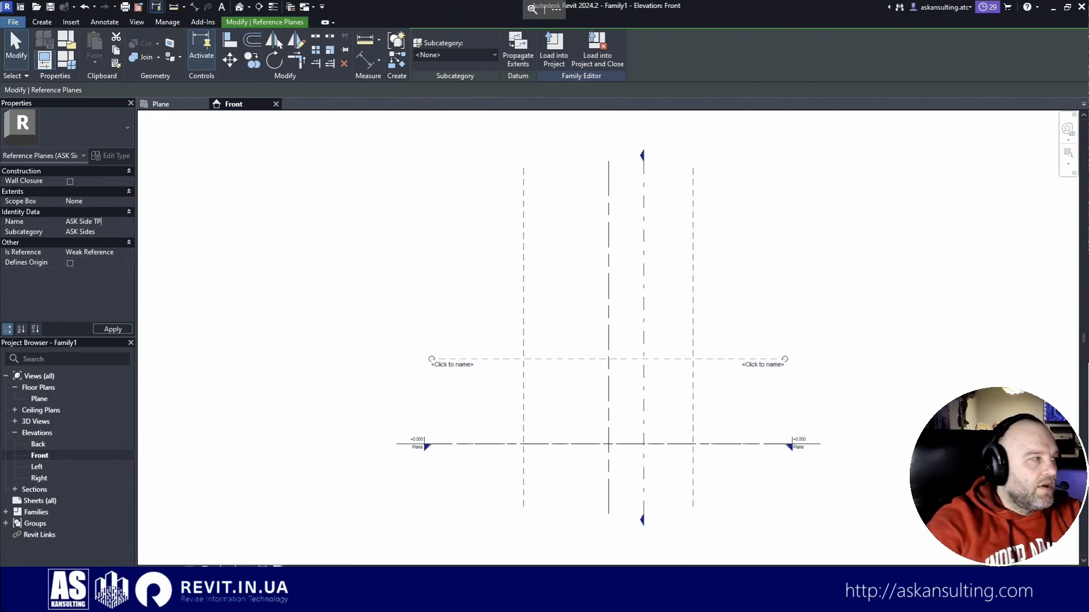
Step: Set the Is Reference property of the ASK Side TP plane to Top
left_click(126, 253)
left_click(128, 252)
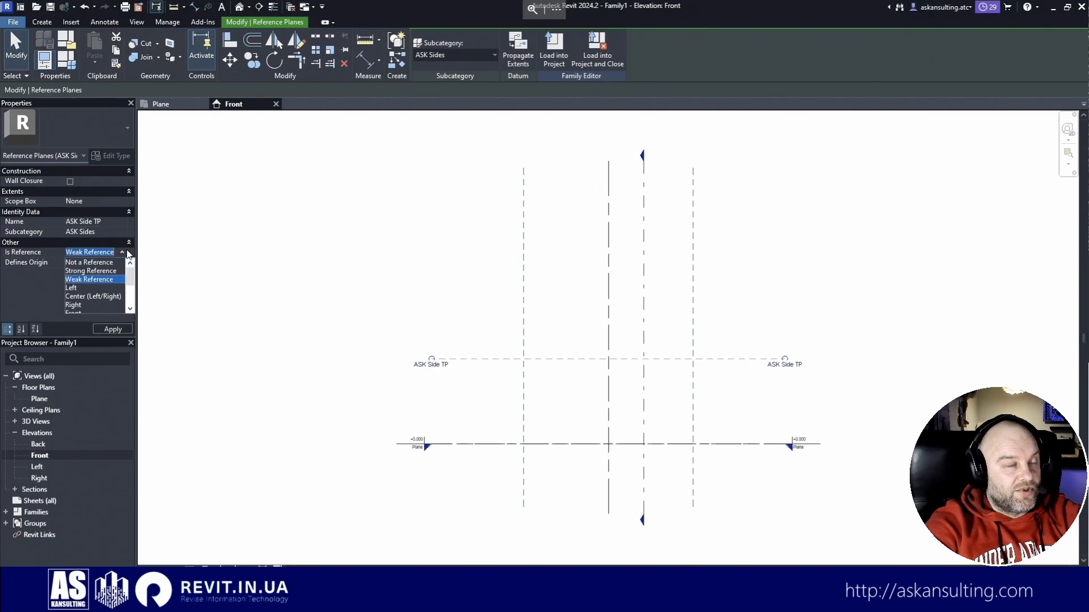
scroll(93, 289, "down", 2)
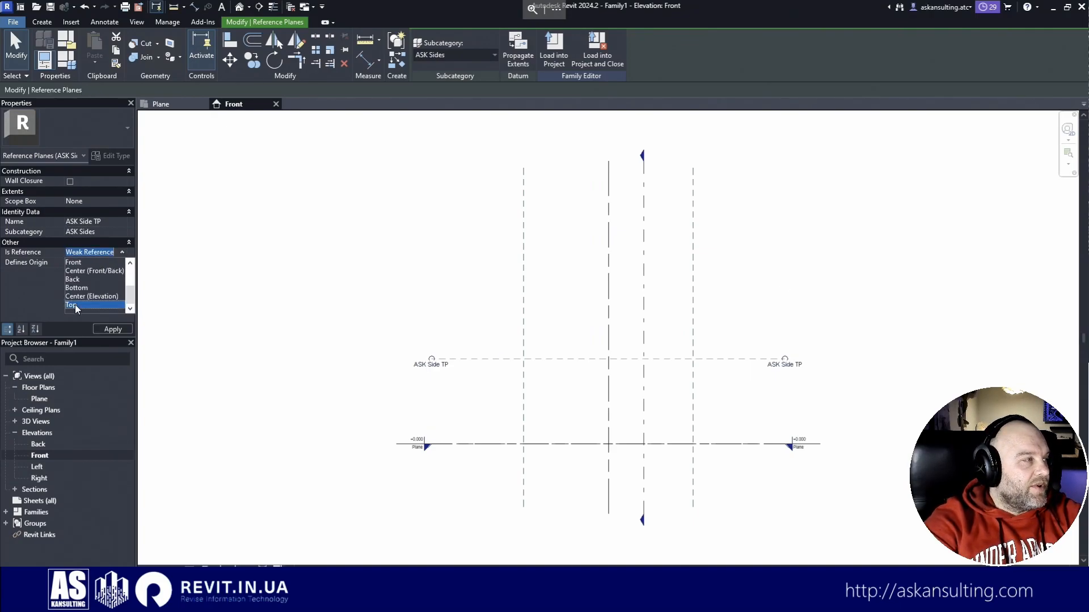
left_click(71, 305)
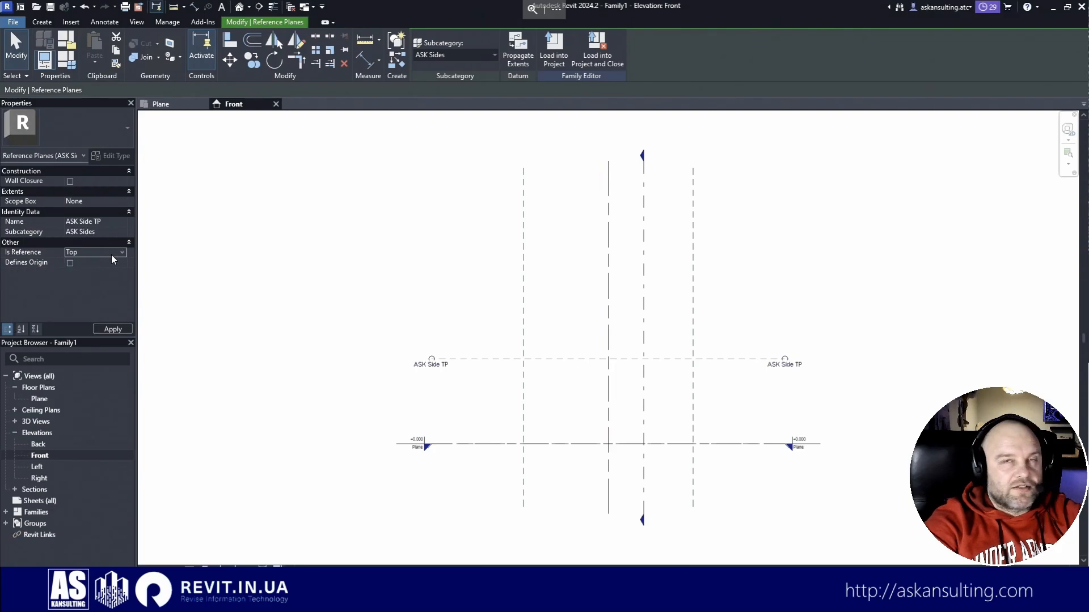
left_click(435, 273)
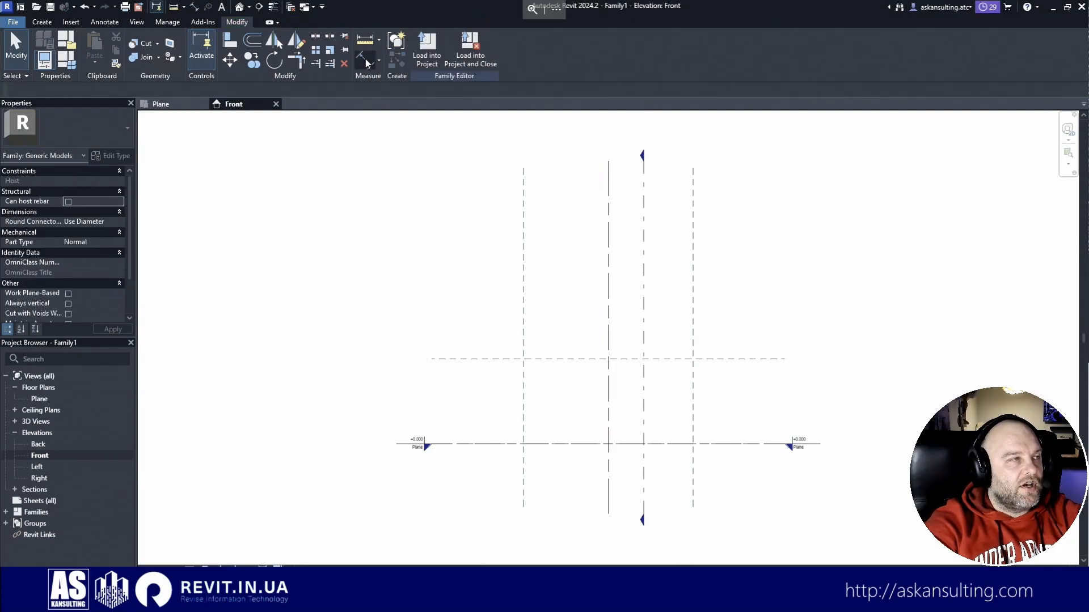
Step: Place an aligned dimension from the ASK Level reference plane, not the coincident level, to the ASK Side TP plane
left_click(365, 64)
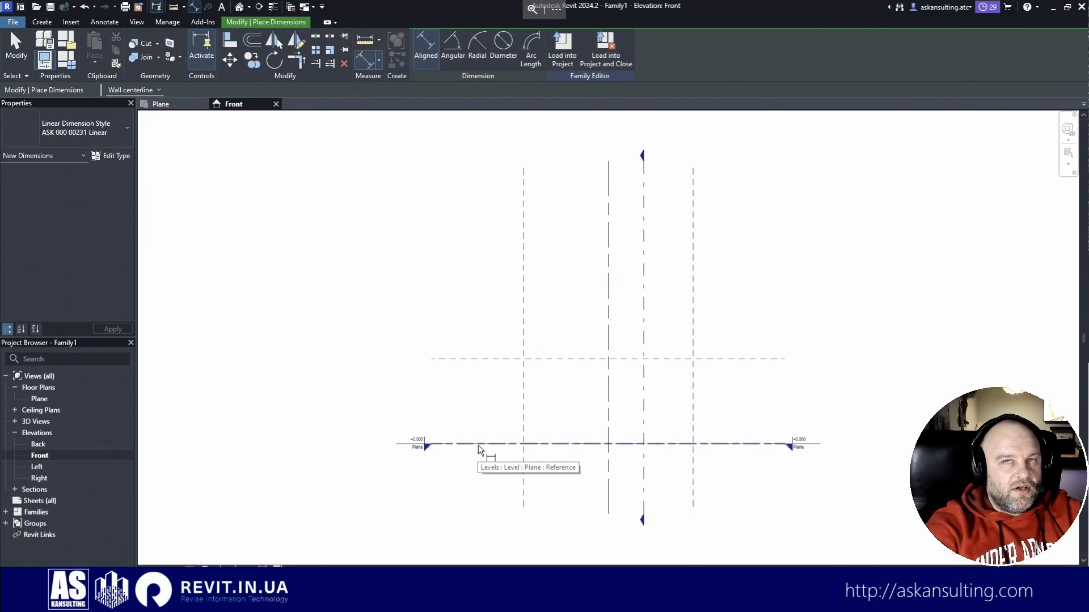
key("Tab")
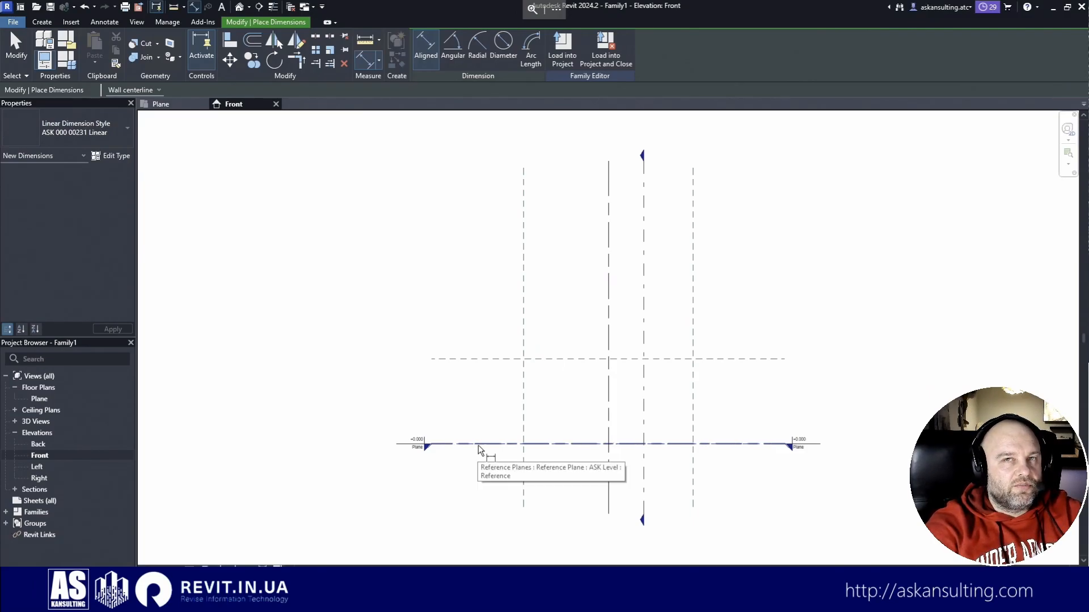
left_click(478, 445)
left_click(458, 359)
scroll(452, 343, "up", 2)
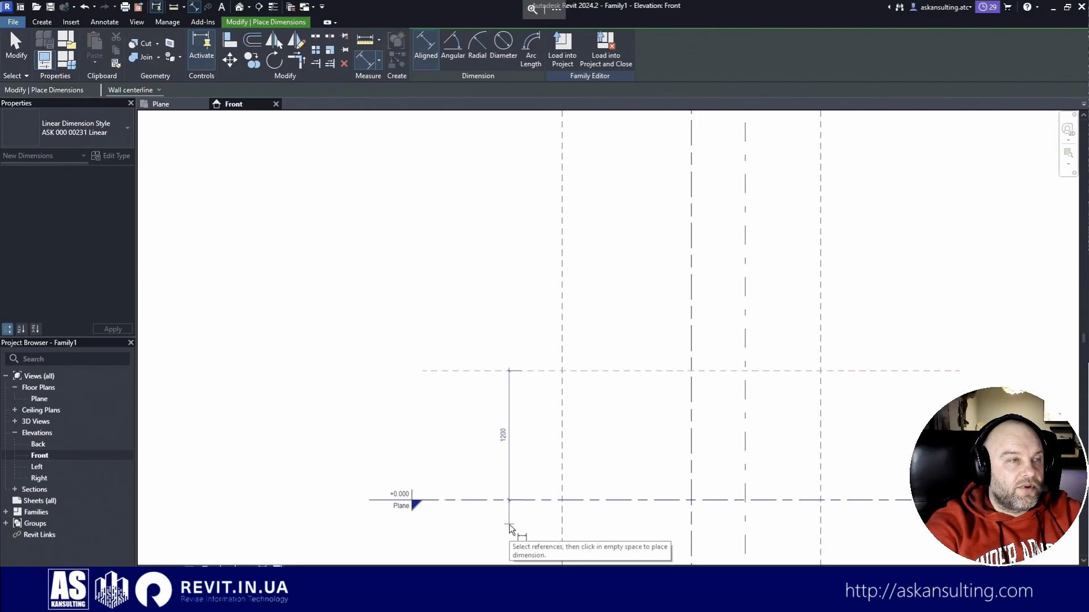
left_click(465, 529)
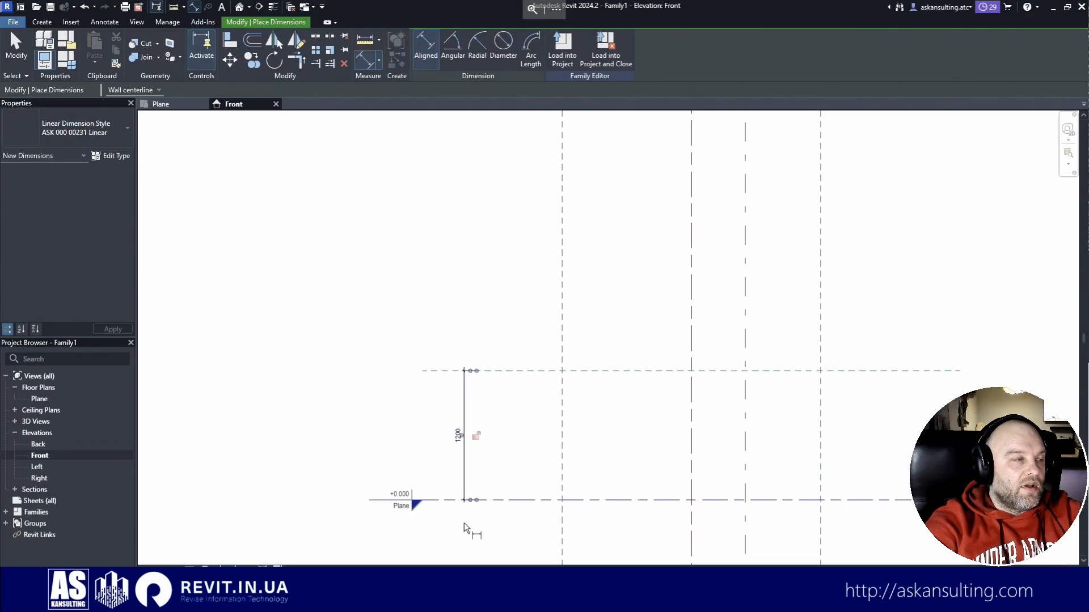
key("Escape")
Step: Move the height dimension outward so its line meets the corner of the Plane level marker
middle_click_drag(499, 440, 500, 361)
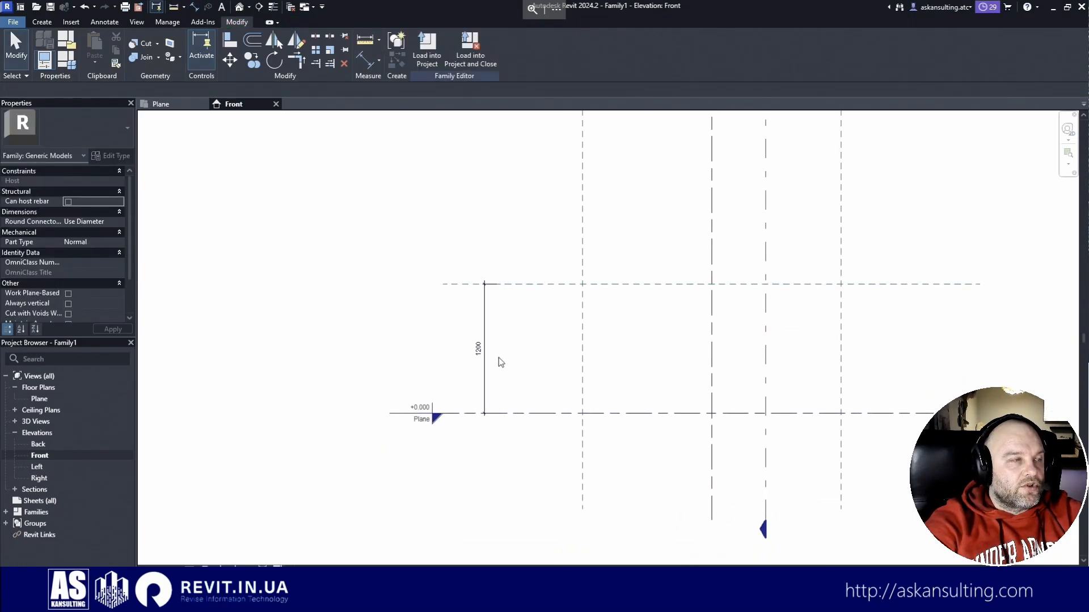
left_click(484, 310)
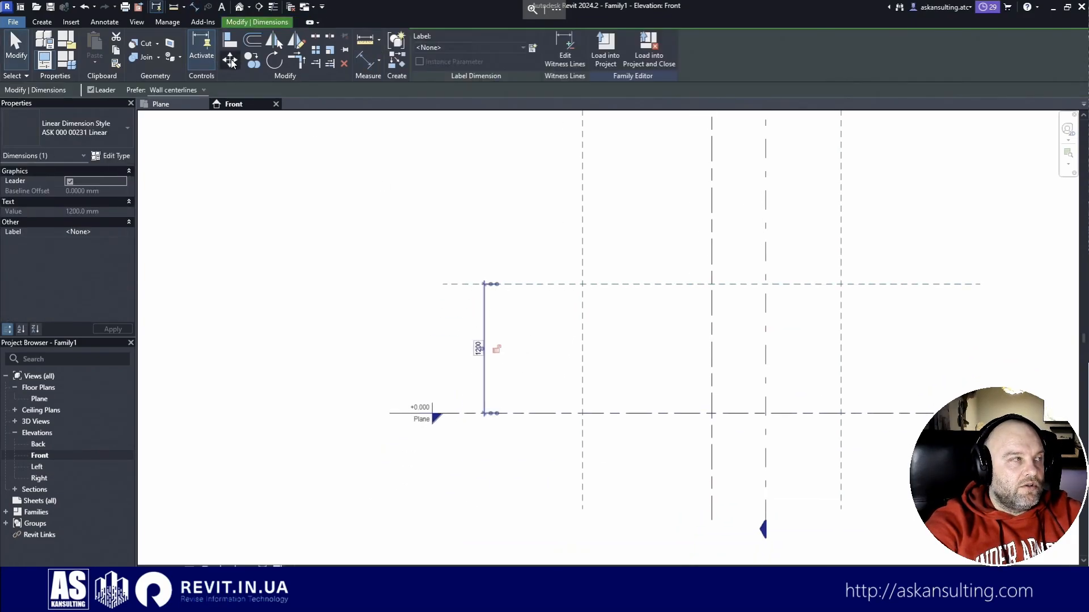
left_click(230, 59)
scroll(492, 424, "up", 4)
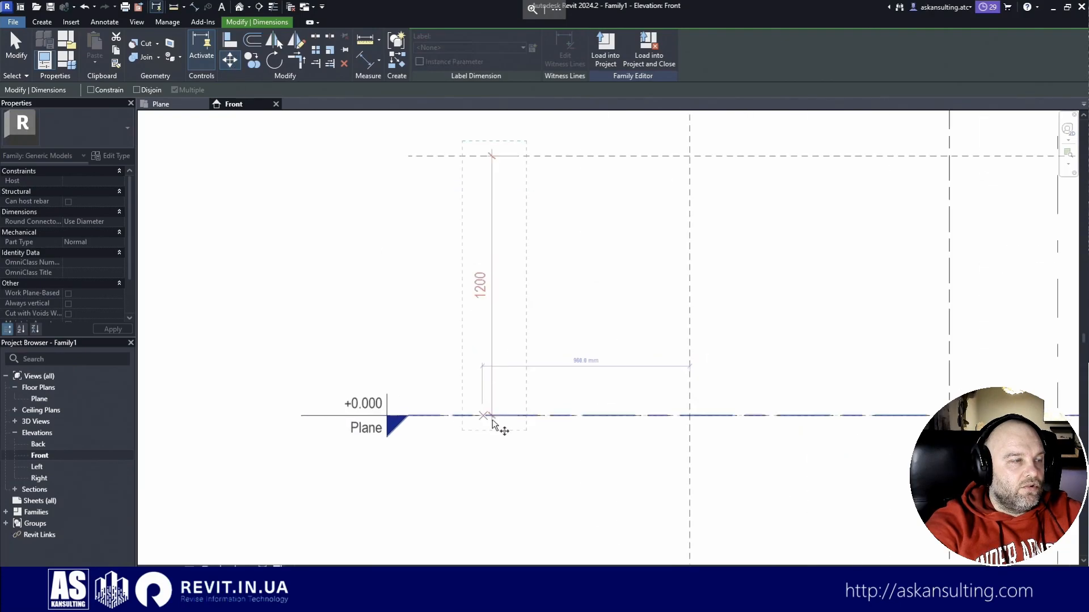
left_click(491, 423)
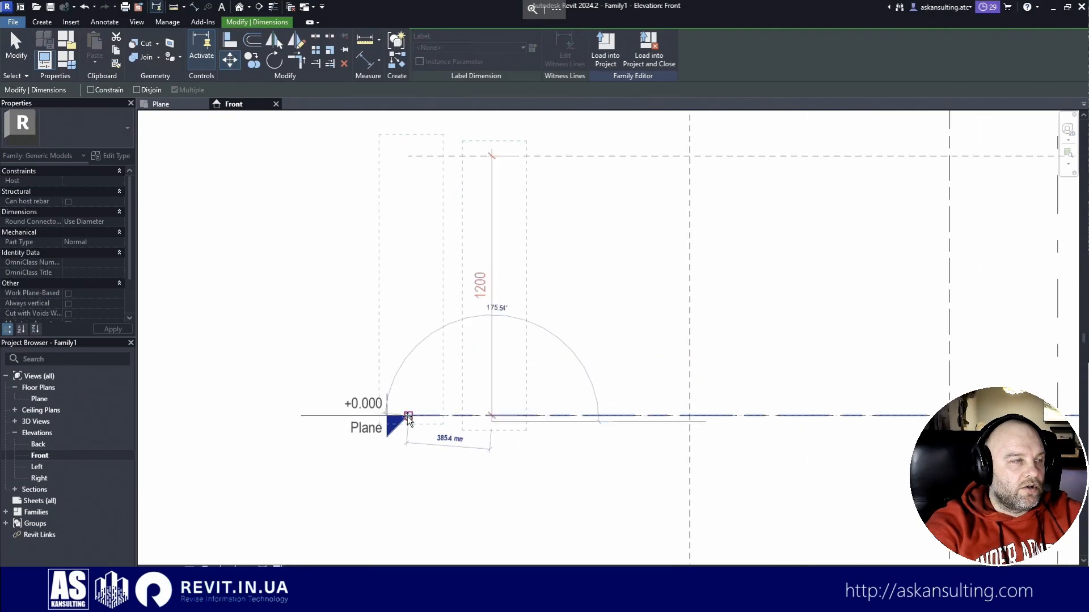
left_click(408, 422)
scroll(498, 453, "down", 2)
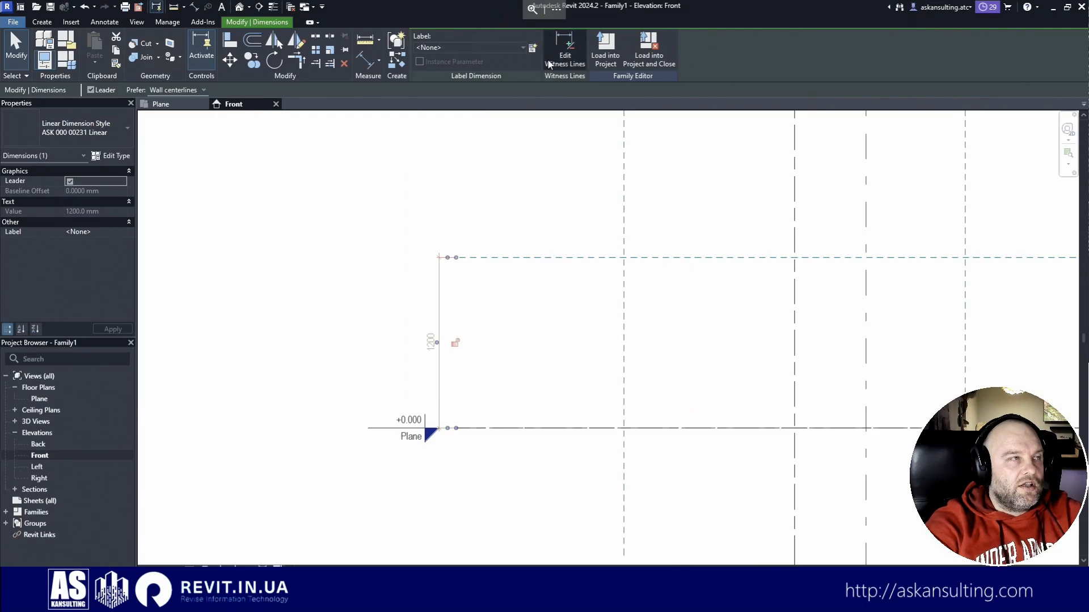
Step: Label the height dimension with the shared type parameter _Height from the ASK 000 00230 Dimensions group
left_click(533, 50)
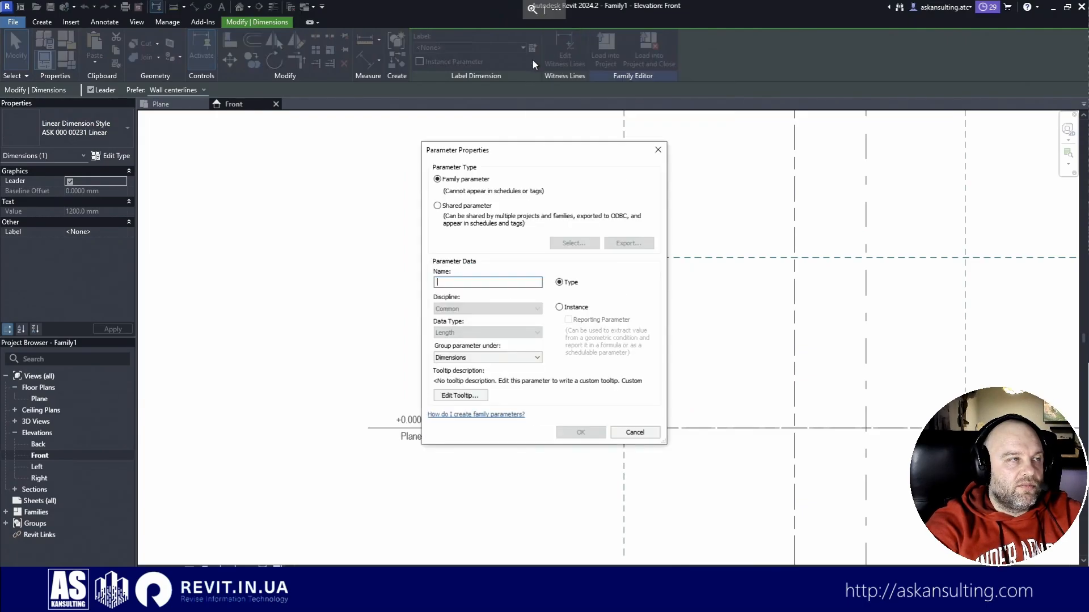
left_click(473, 207)
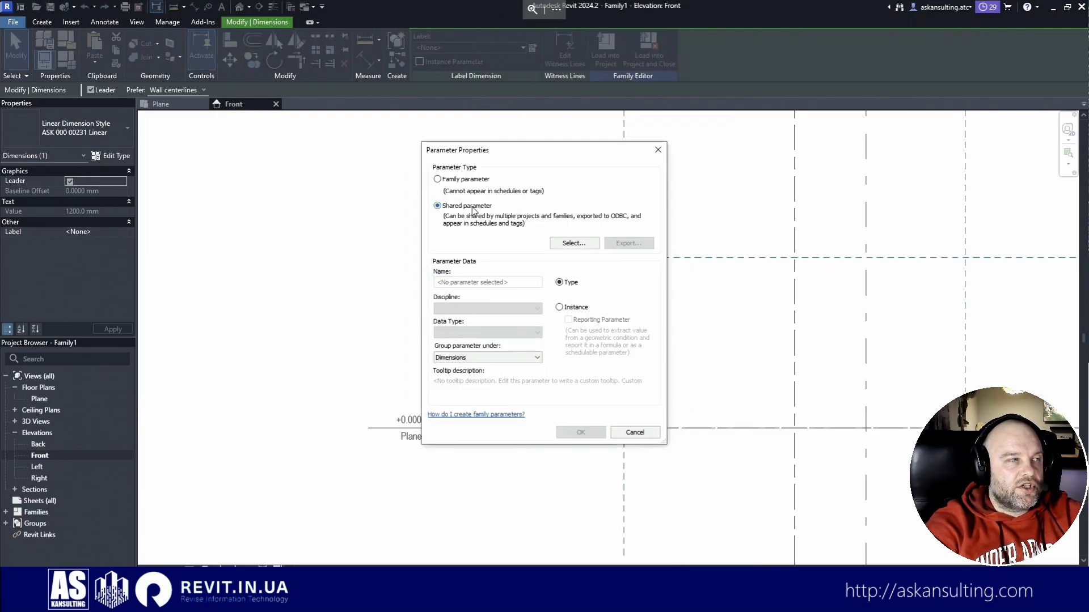
left_click(574, 243)
left_click(493, 237)
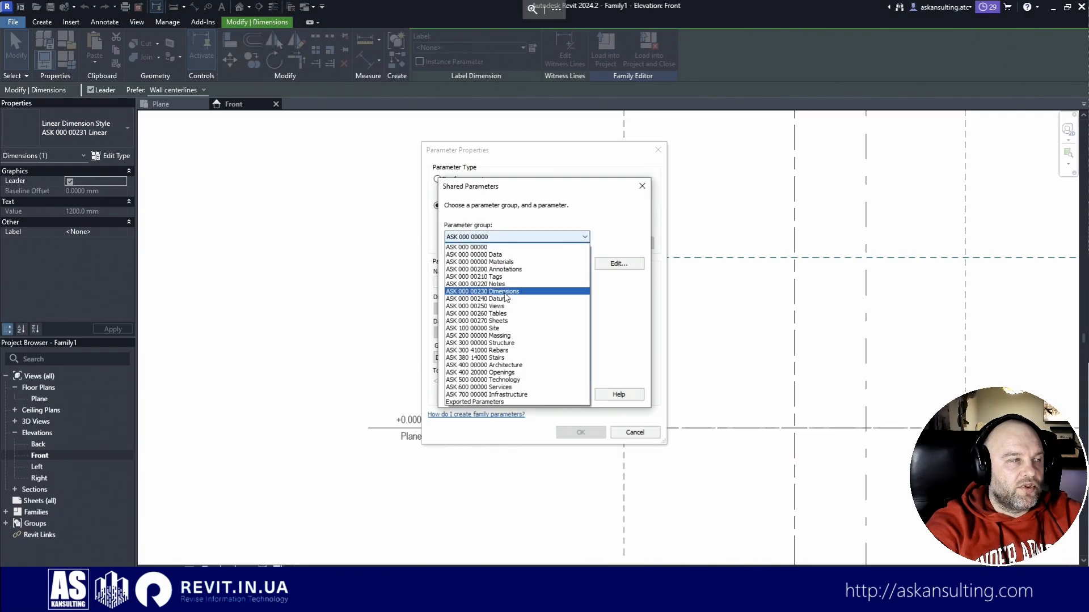
left_click(510, 290)
scroll(580, 291, "down", 6)
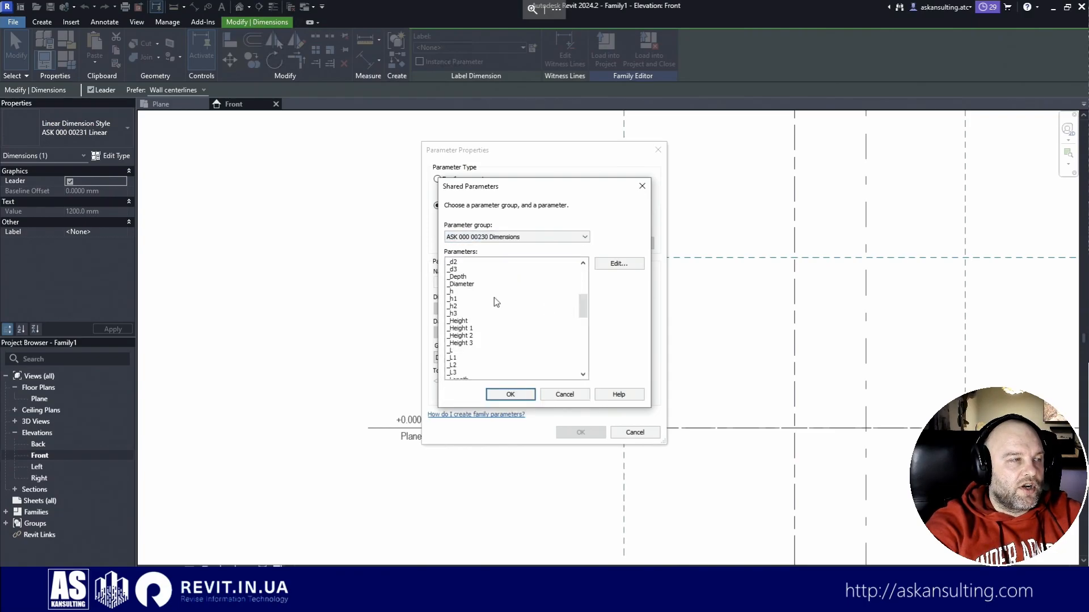
left_click(460, 322)
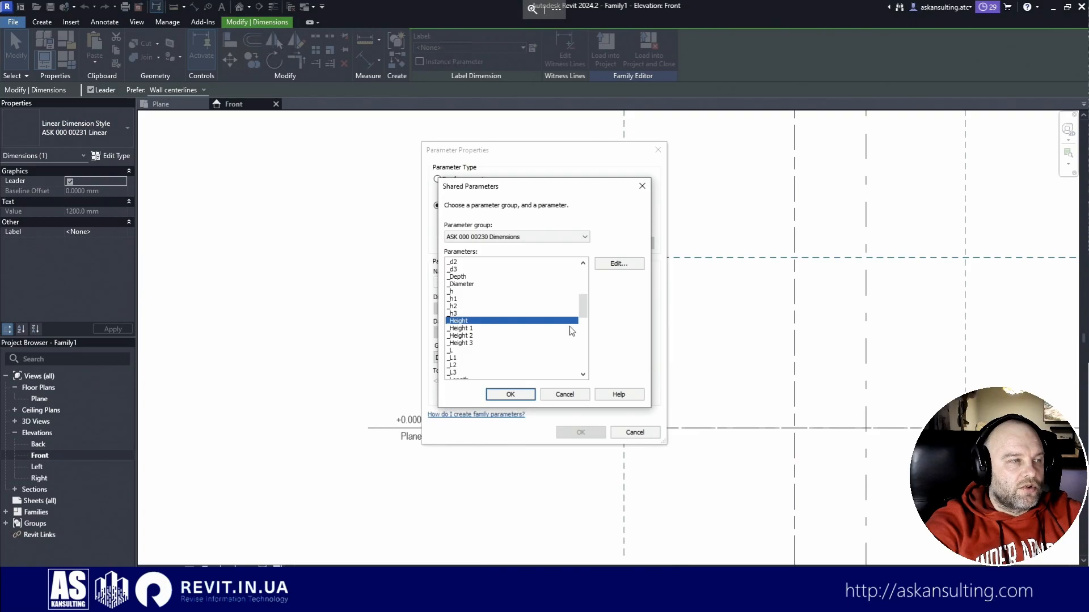
left_click(528, 397)
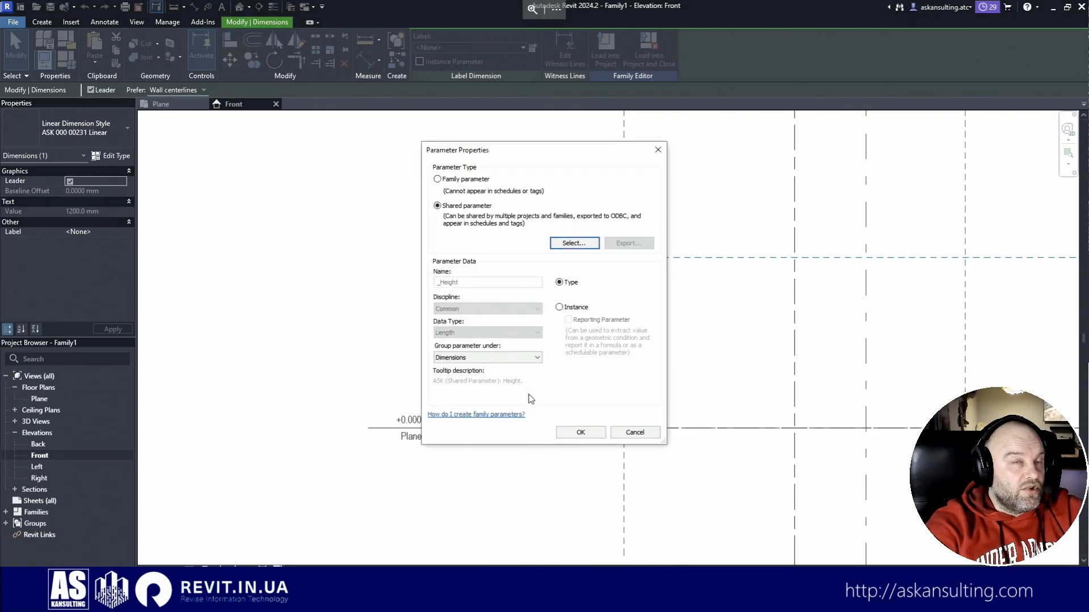
left_click(581, 432)
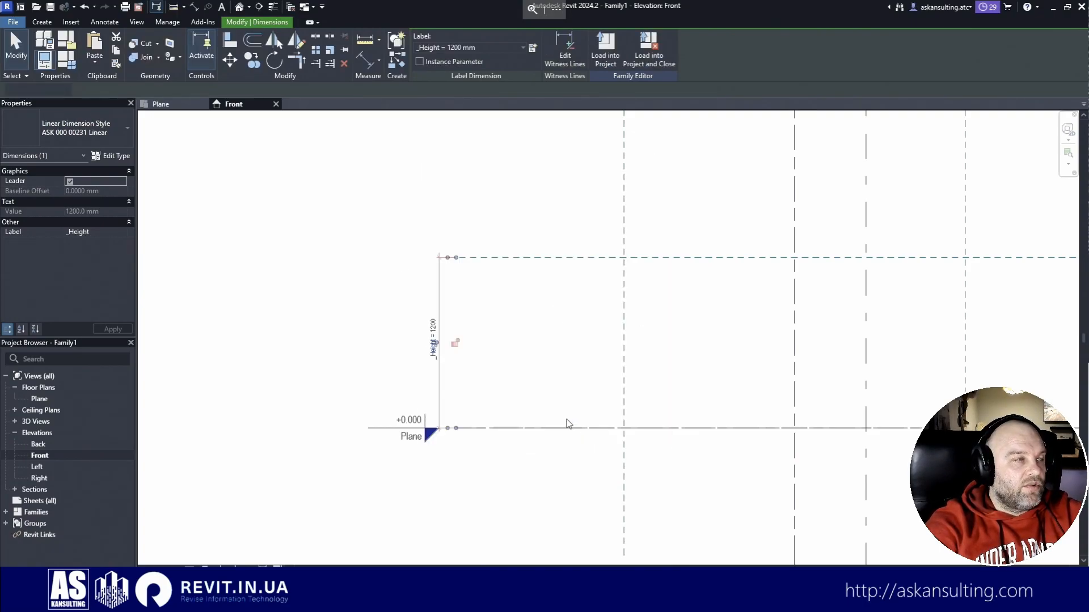
left_click(353, 269)
scroll(359, 270, "down", 2)
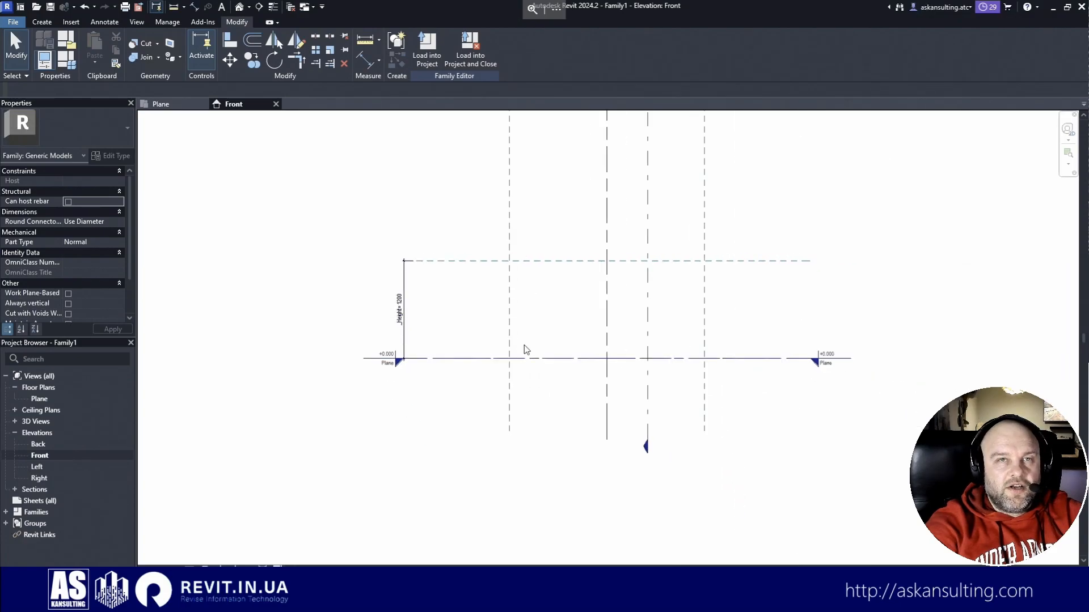
Step: Reorder the family's dimension parameters so that _Height comes after _Length and _Width
middle_click_drag(549, 370, 754, 379)
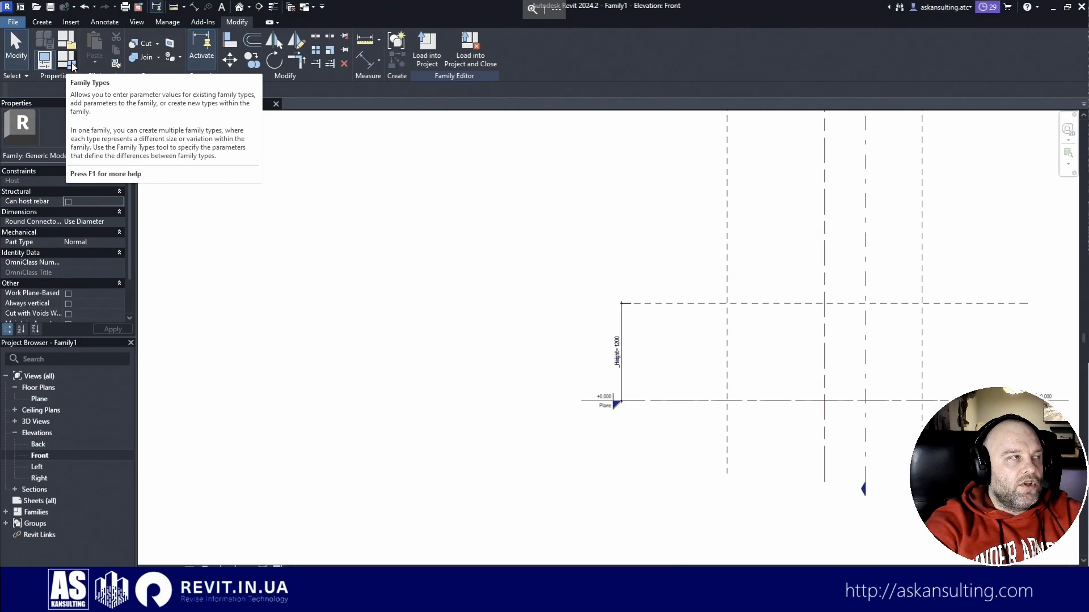
left_click_drag(244, 117, 370, 125)
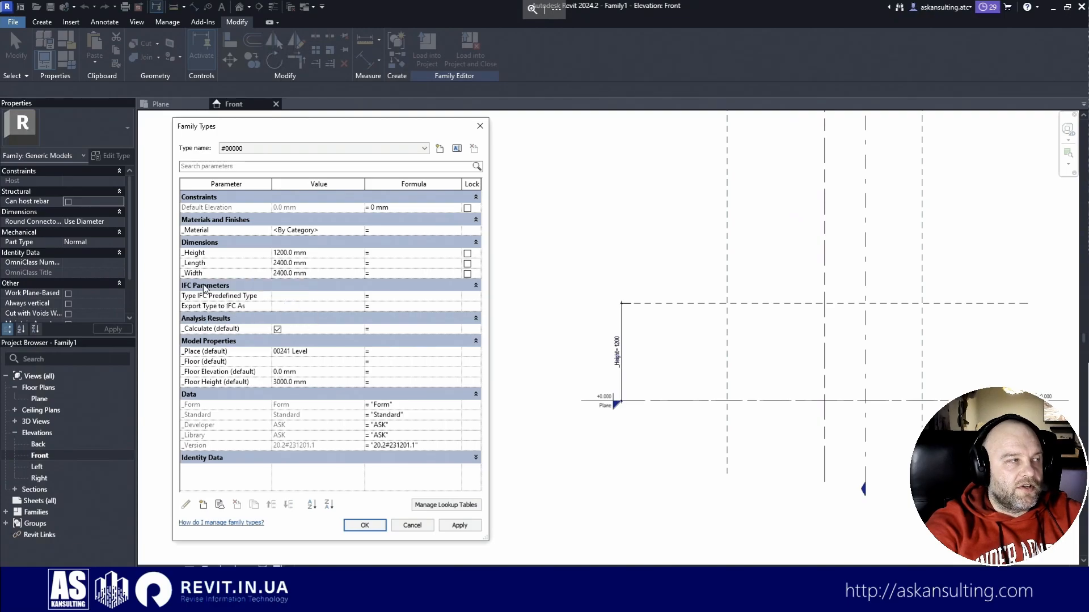
left_click(208, 255)
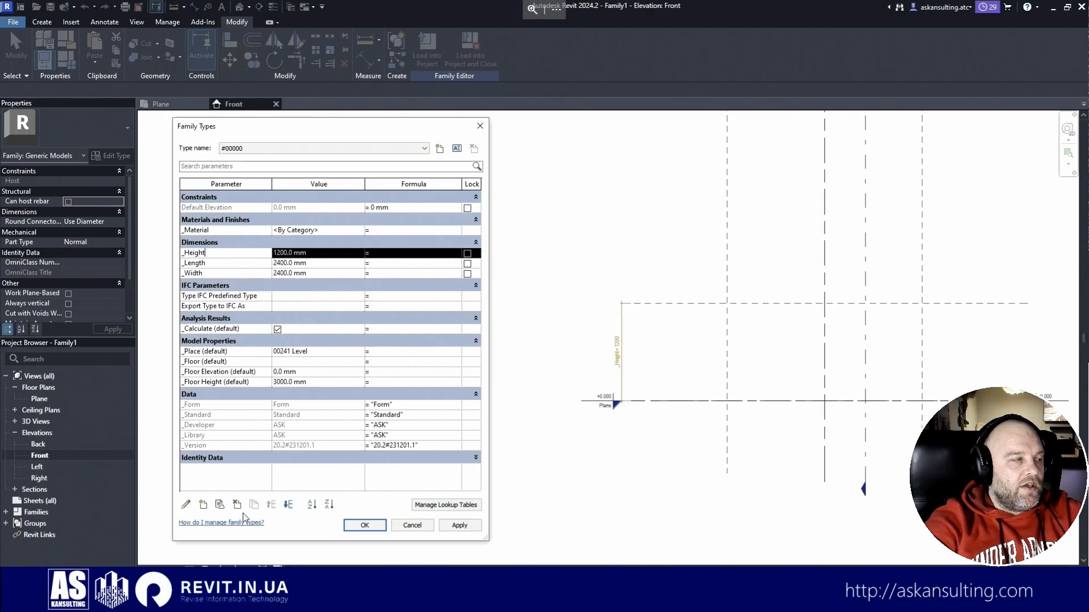
left_click(293, 506)
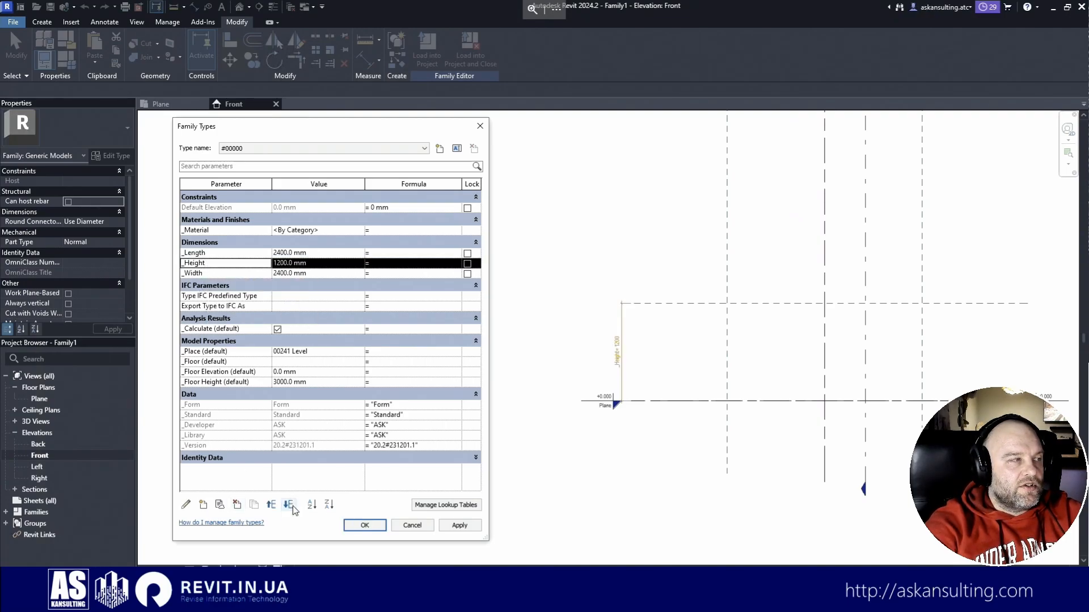
left_click(289, 505)
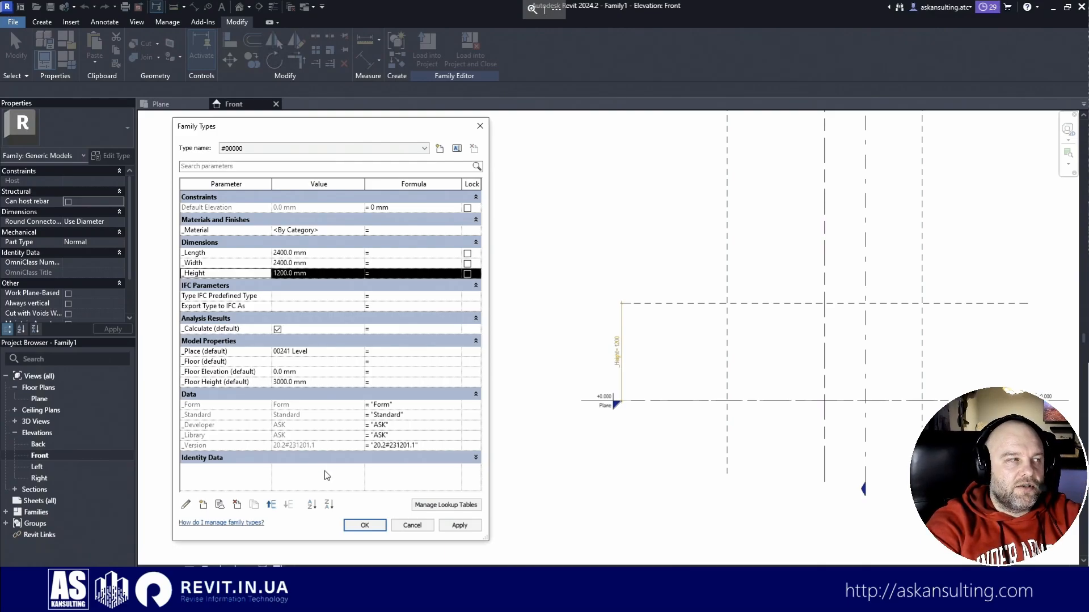
Step: Set the _Height parameter to 1000 mm and apply it to the family
left_click(281, 275)
left_click_drag(277, 274, 282, 275)
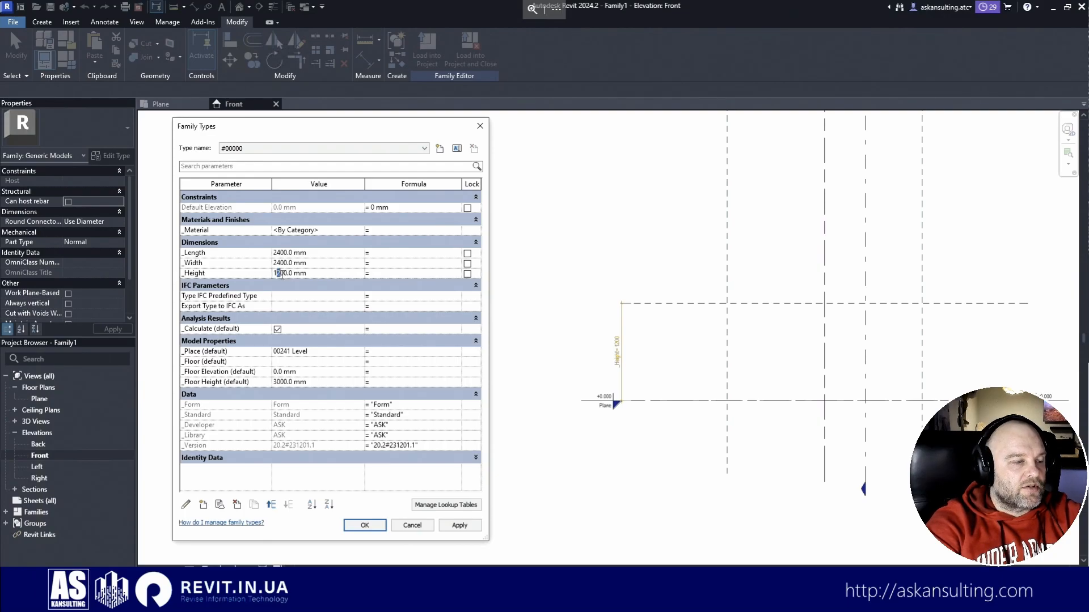
type("0")
left_click(458, 524)
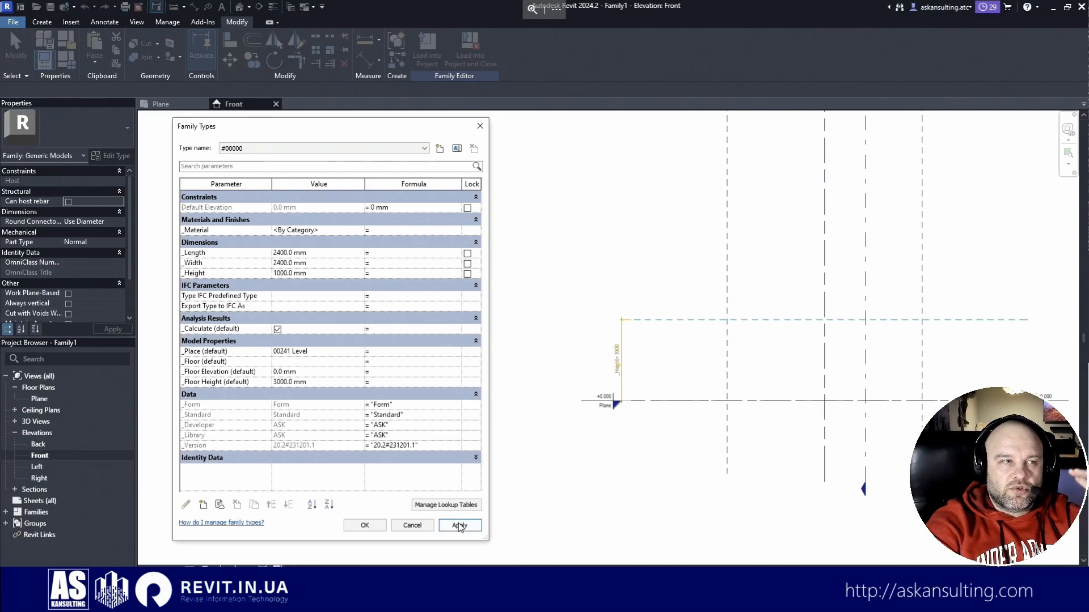
left_click(365, 525)
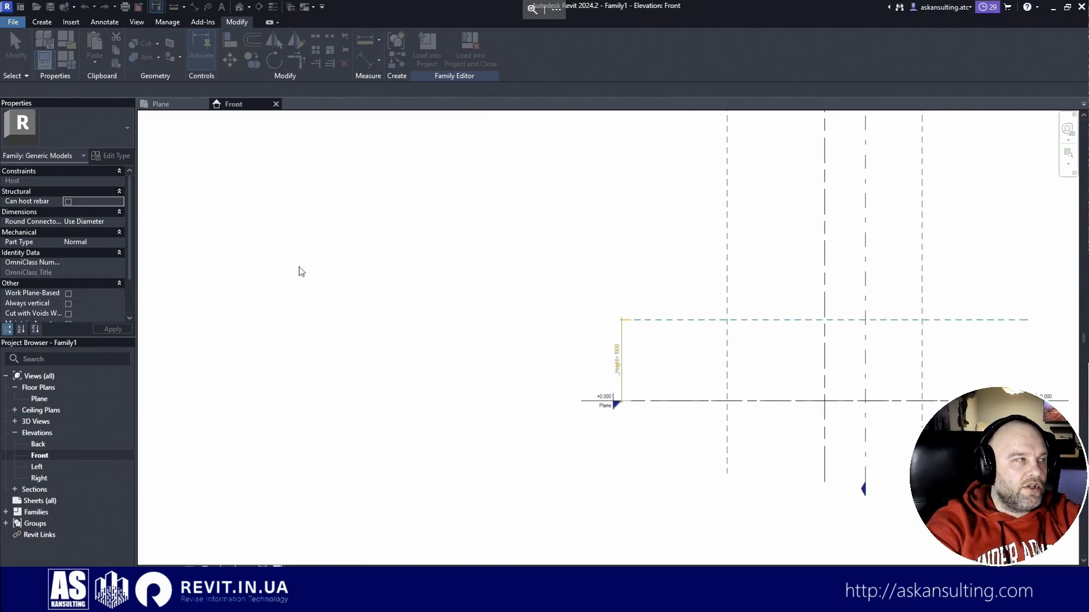
Step: With the Plane floor plan in view, set the family's _Length and _Width parameters to 1400 mm each and apply
left_click(178, 104)
middle_click_drag(646, 410, 778, 448)
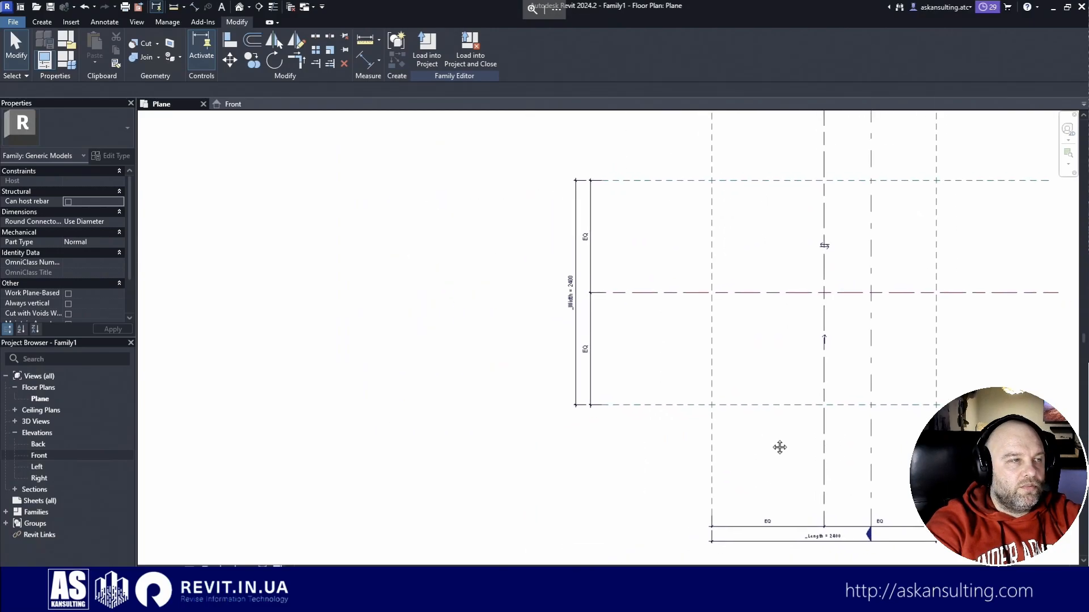
left_click(75, 65)
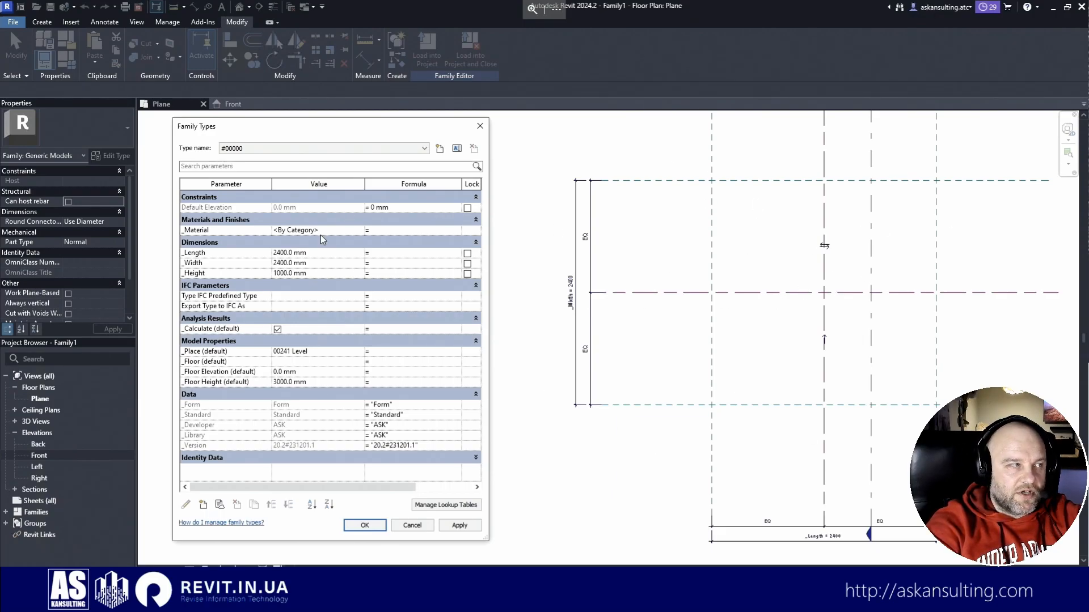
left_click(275, 253)
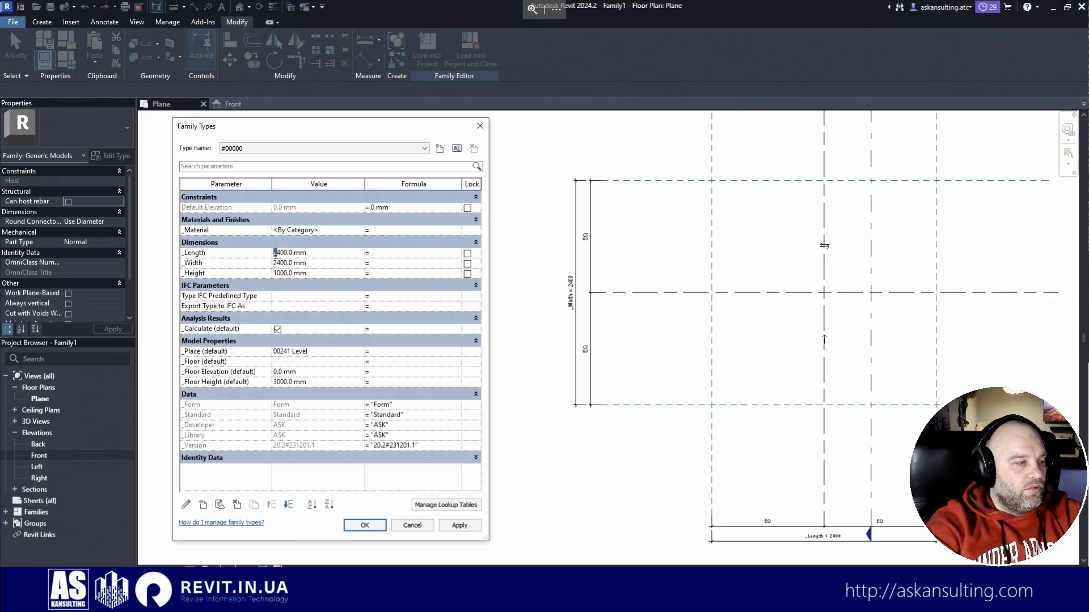
type("1")
left_click(276, 263)
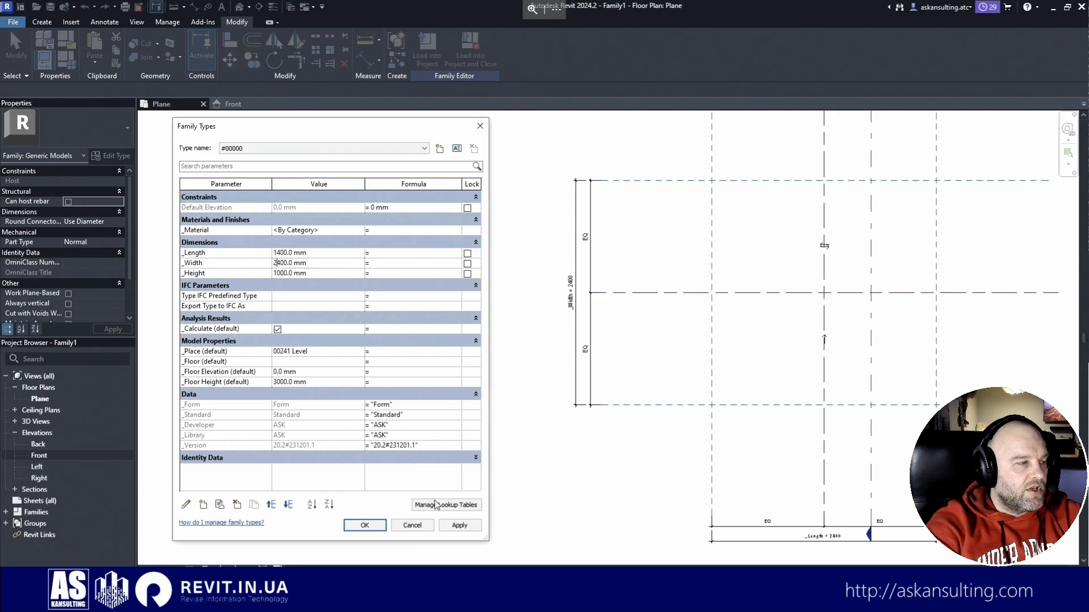
left_click(458, 526)
left_click(275, 263)
type("1")
left_click(459, 525)
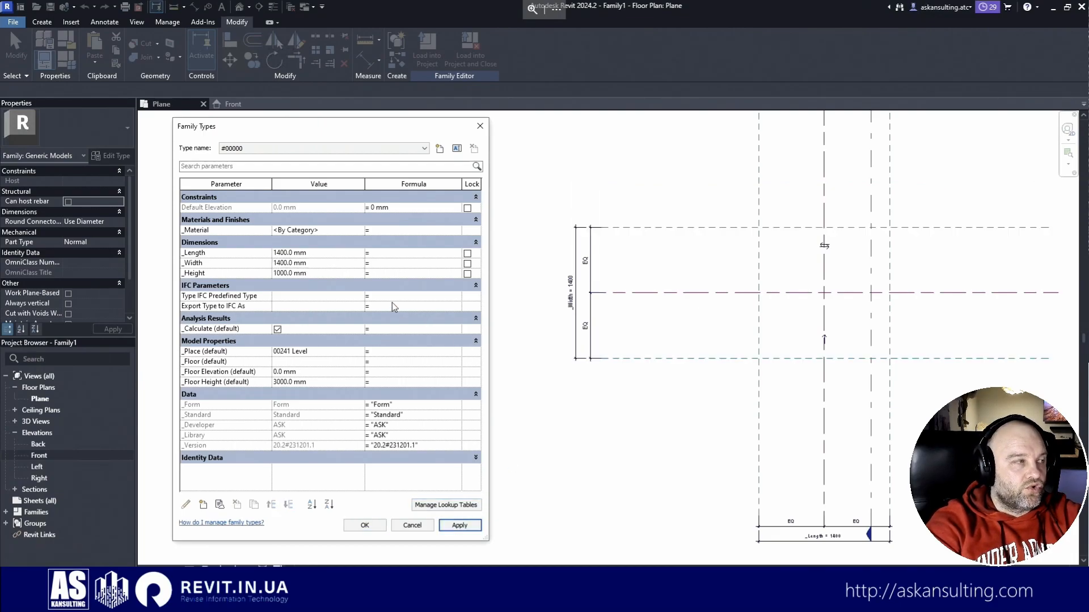
Step: Expand the family's identity data, change the _Version formula to "24.2#231207.1" and accept the family type changes
left_click(393, 458)
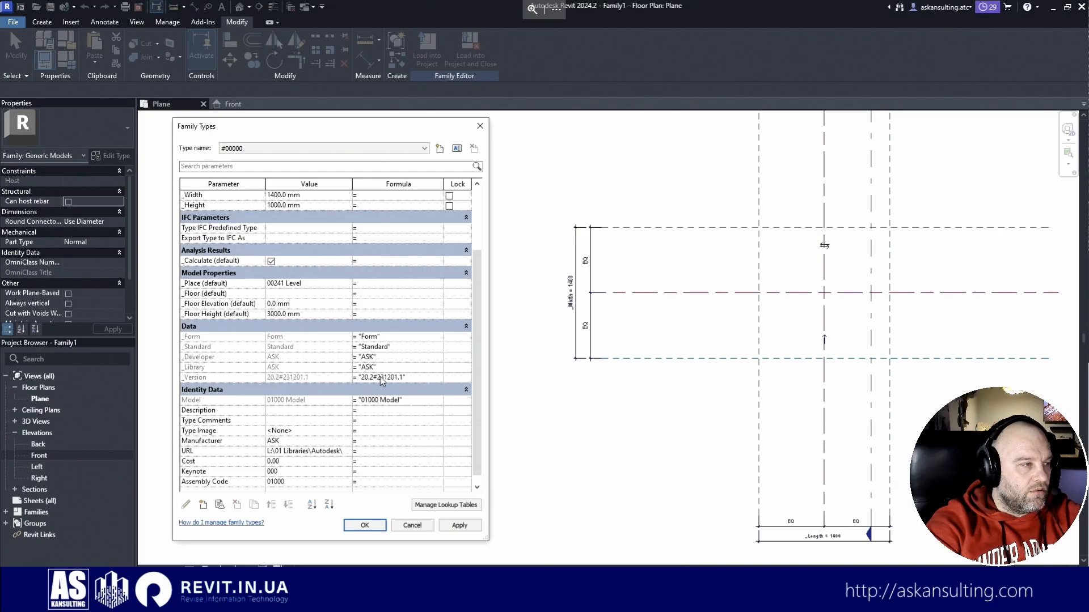
left_click_drag(383, 380, 399, 380)
key("Right")
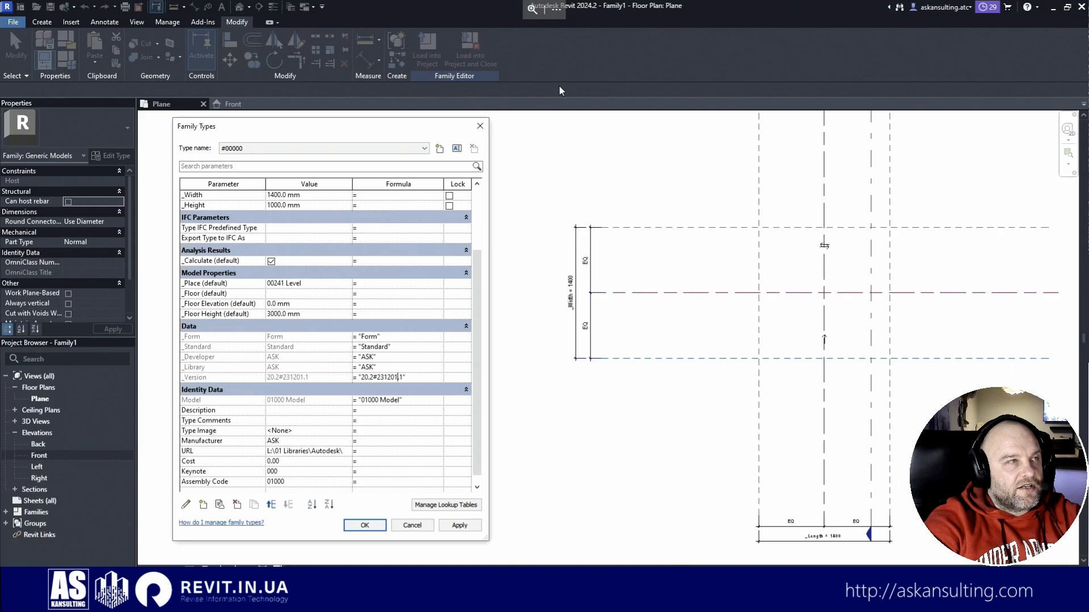
left_click_drag(365, 378, 368, 378)
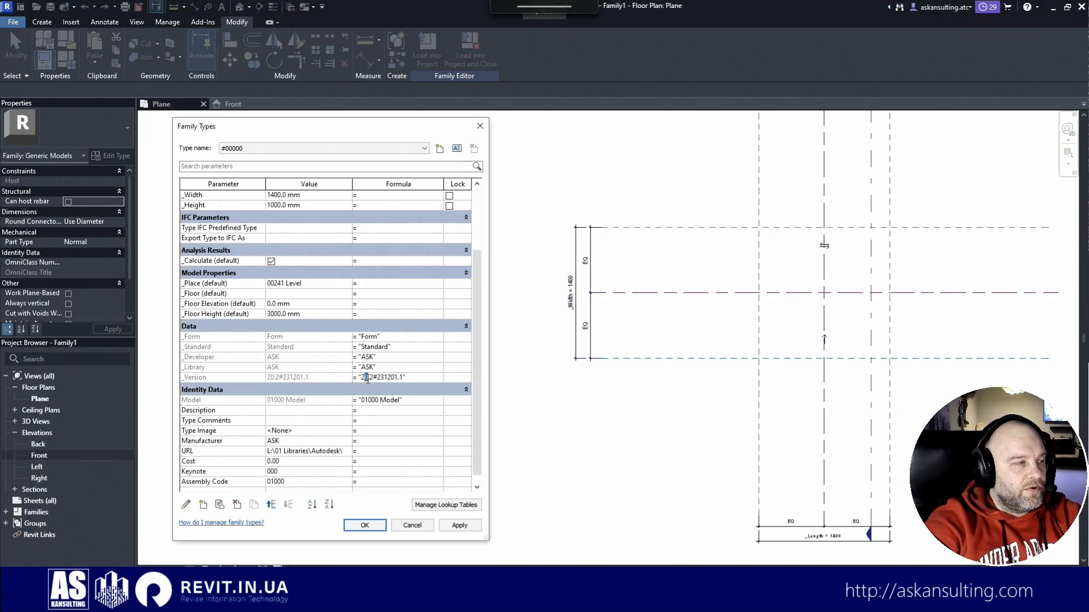
type("4")
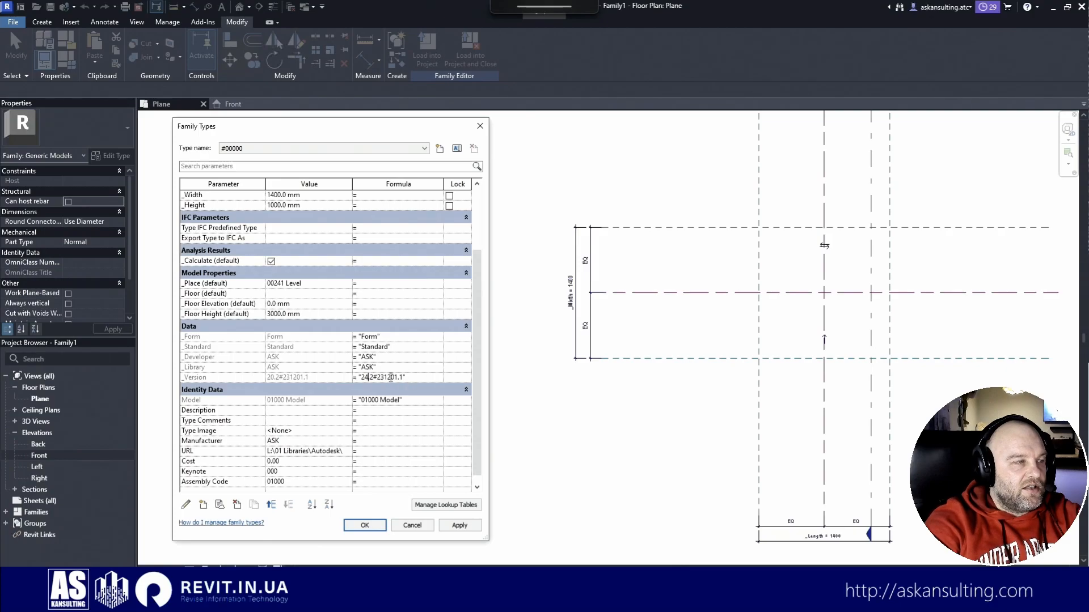
left_click_drag(391, 378, 397, 378)
type("07")
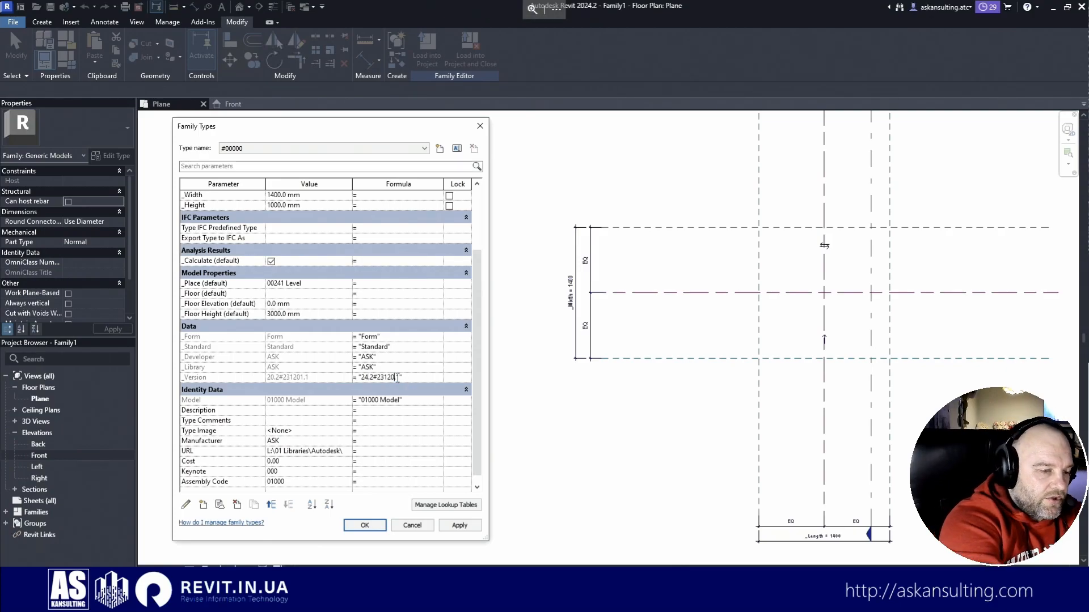
left_click(419, 379)
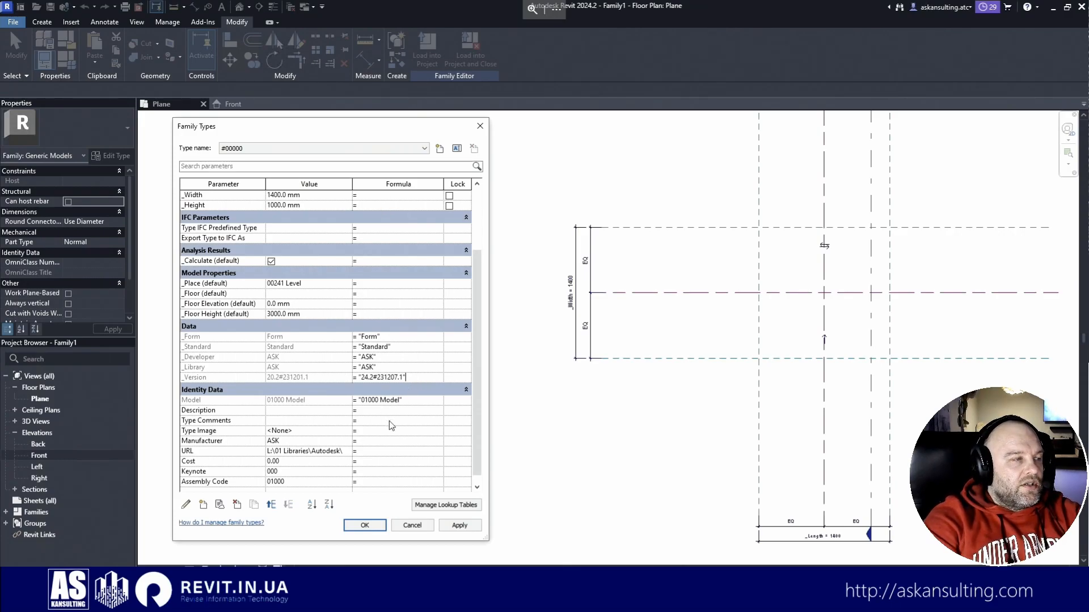
scroll(395, 415, "down", 1)
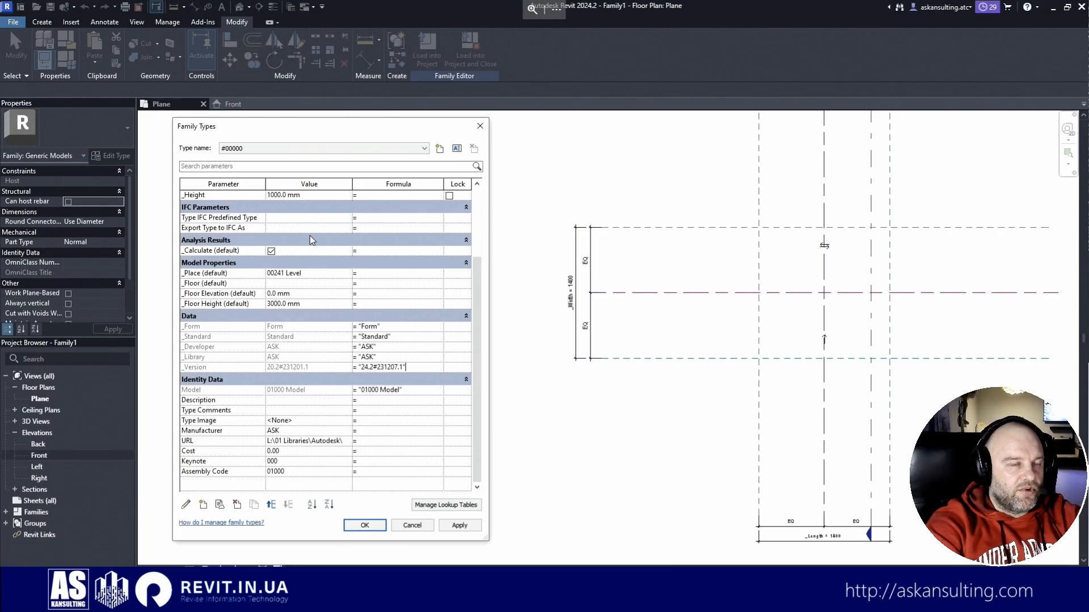
scroll(326, 331, "up", 3)
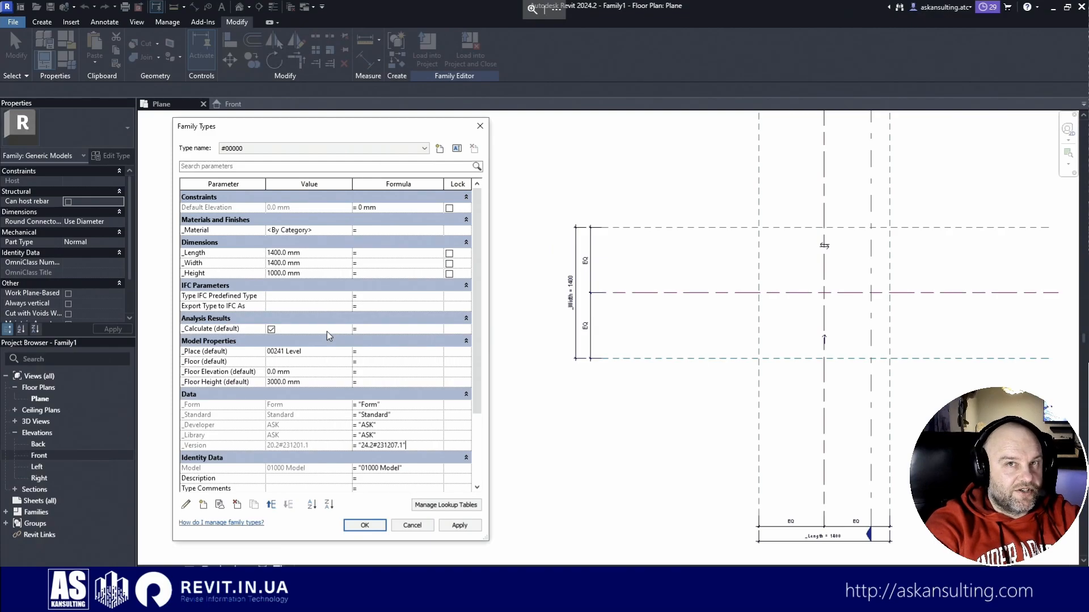
left_click(365, 525)
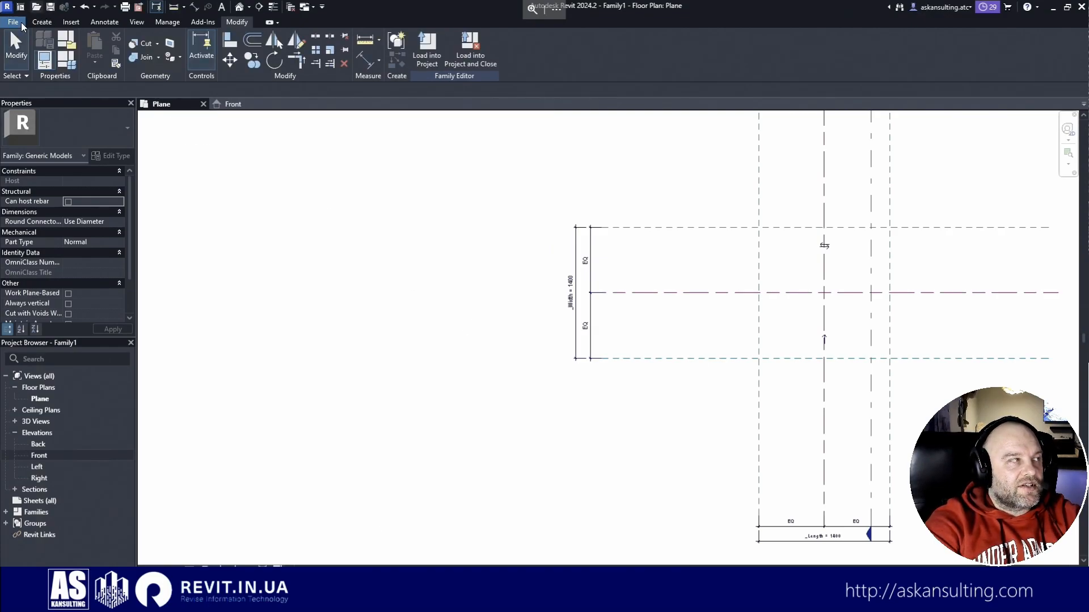
Step: Change the family category to Furniture
left_click(68, 49)
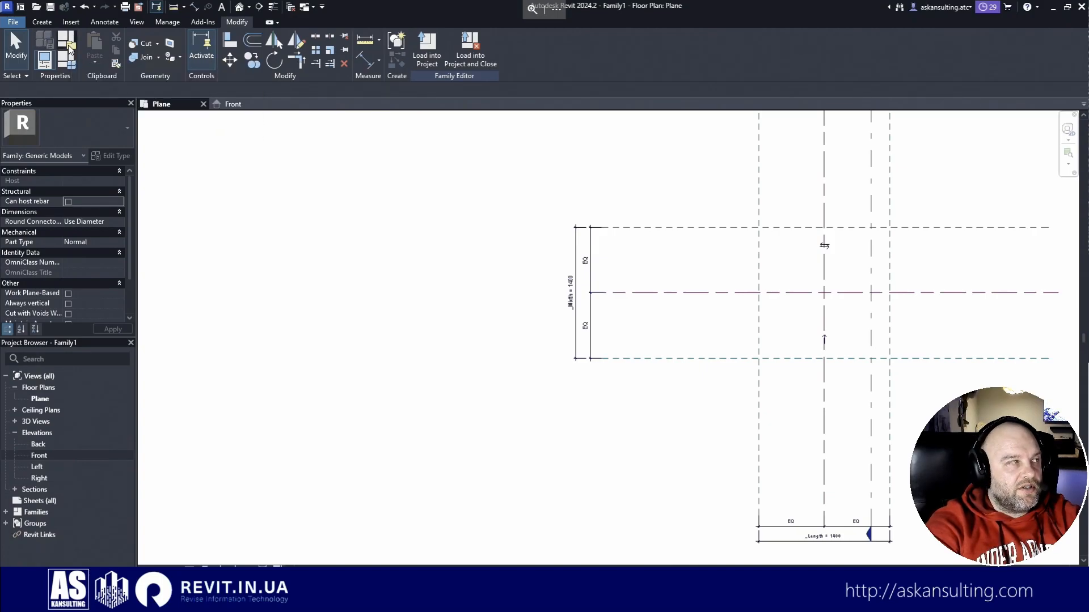
scroll(510, 289, "up", 1)
scroll(504, 280, "down", 2)
left_click(488, 275)
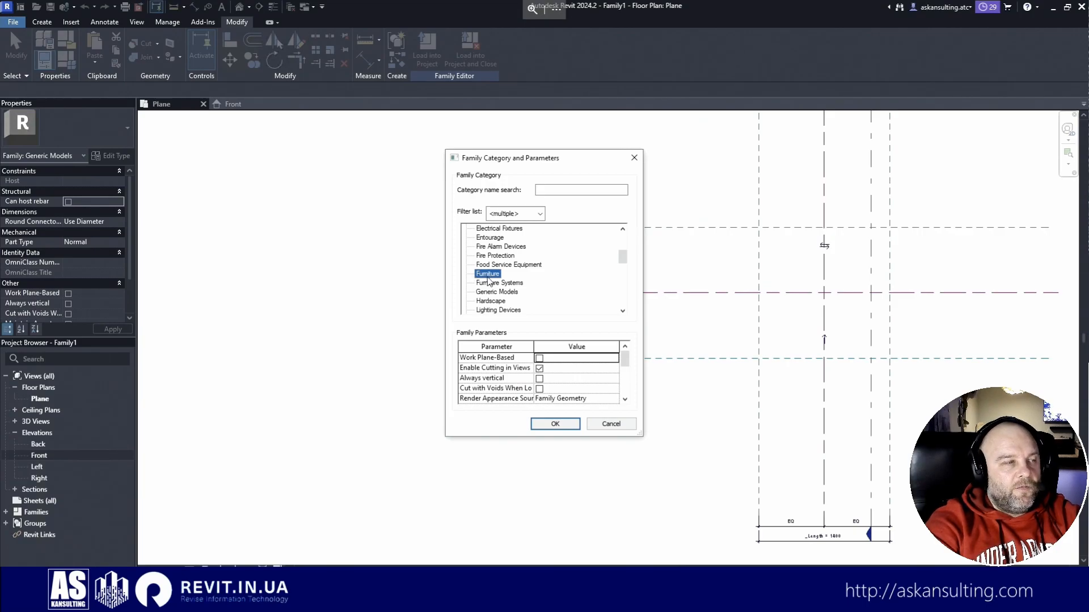
left_click(569, 429)
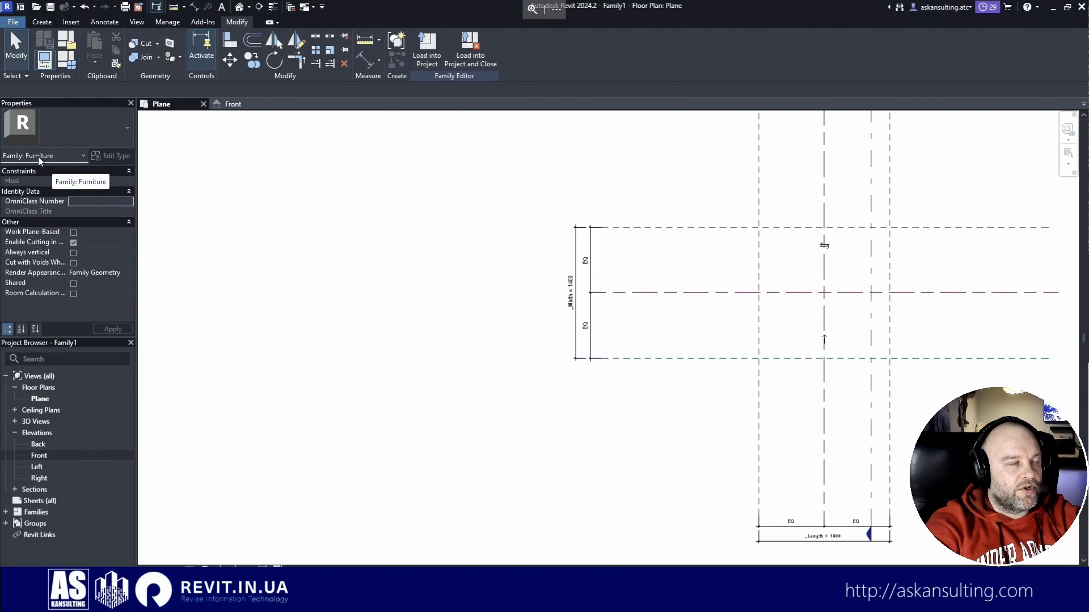
Step: Move the built-in Height parameter below _Height in the family's dimension parameters
left_click(67, 59)
left_click_drag(329, 128, 506, 127)
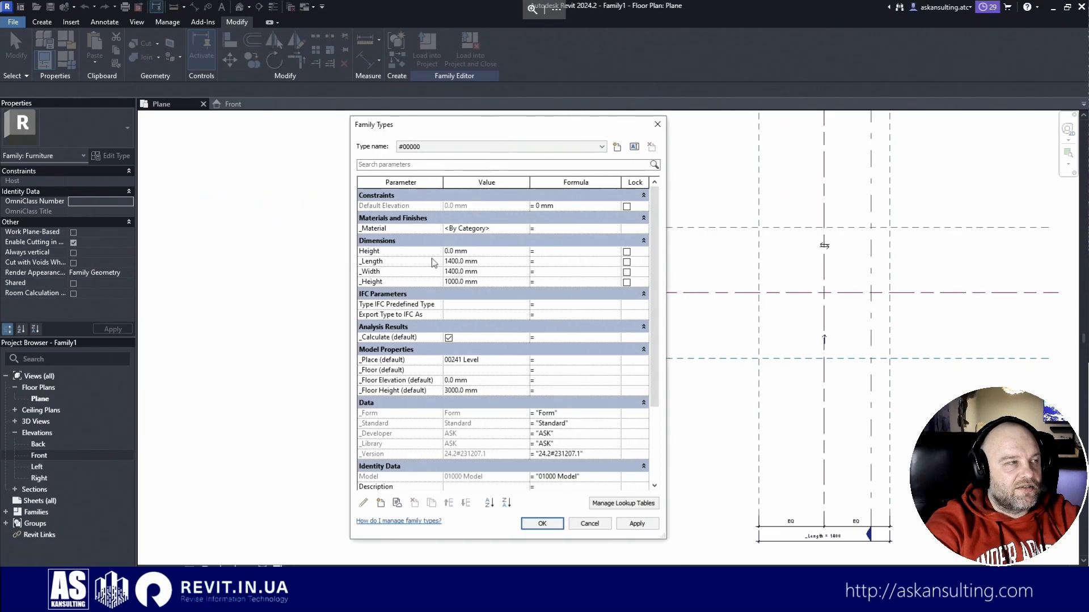
left_click(395, 251)
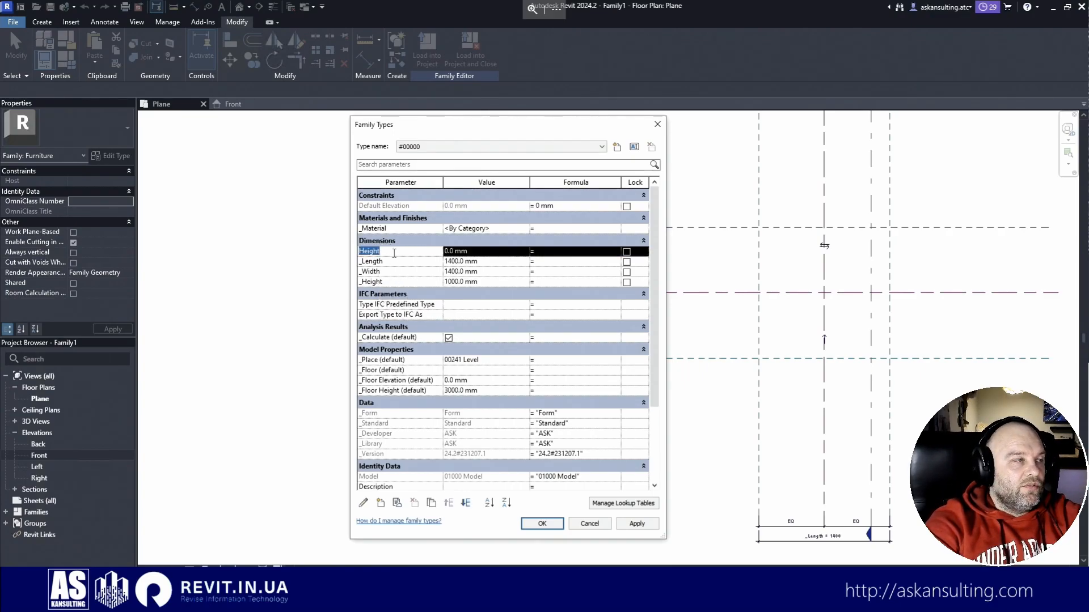
left_click(468, 506)
left_click(467, 506)
left_click(468, 506)
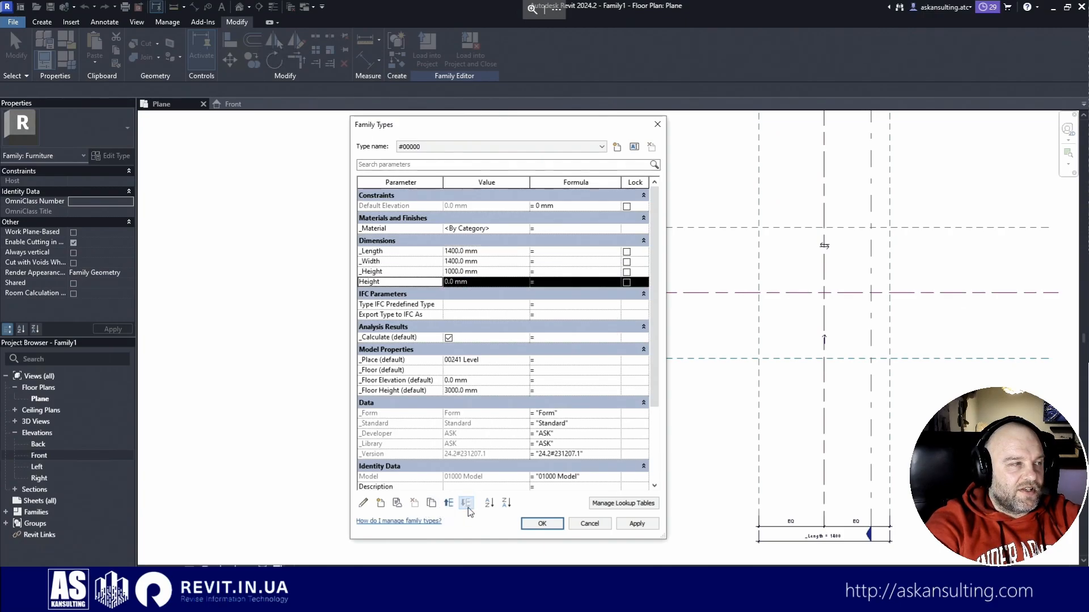
Step: Link the built-in Height parameter to the shared one with the formula _Height
left_click(404, 272)
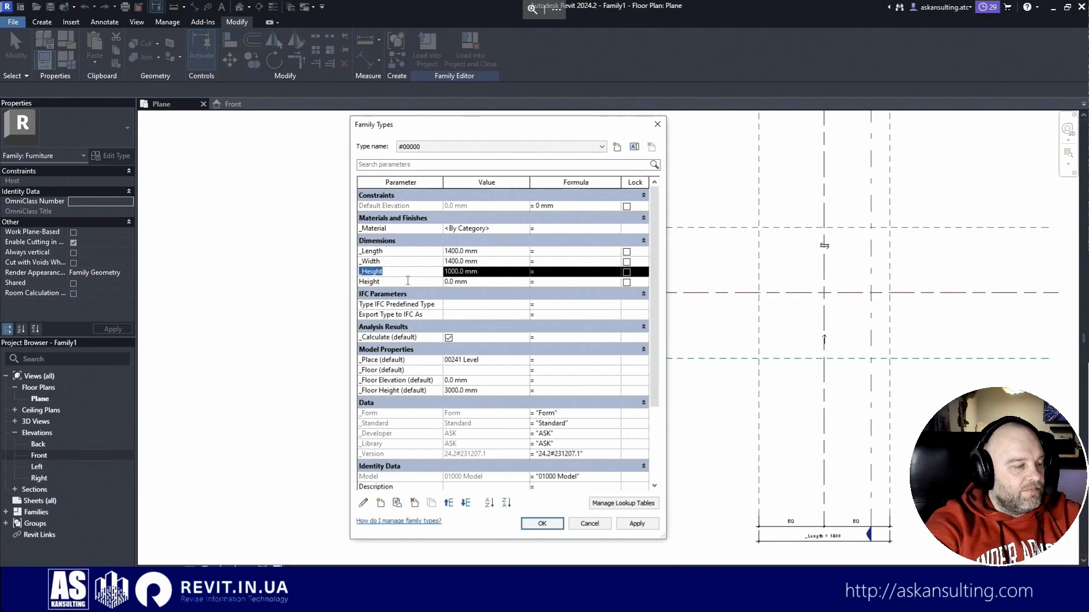
left_click(565, 285)
type("_Height")
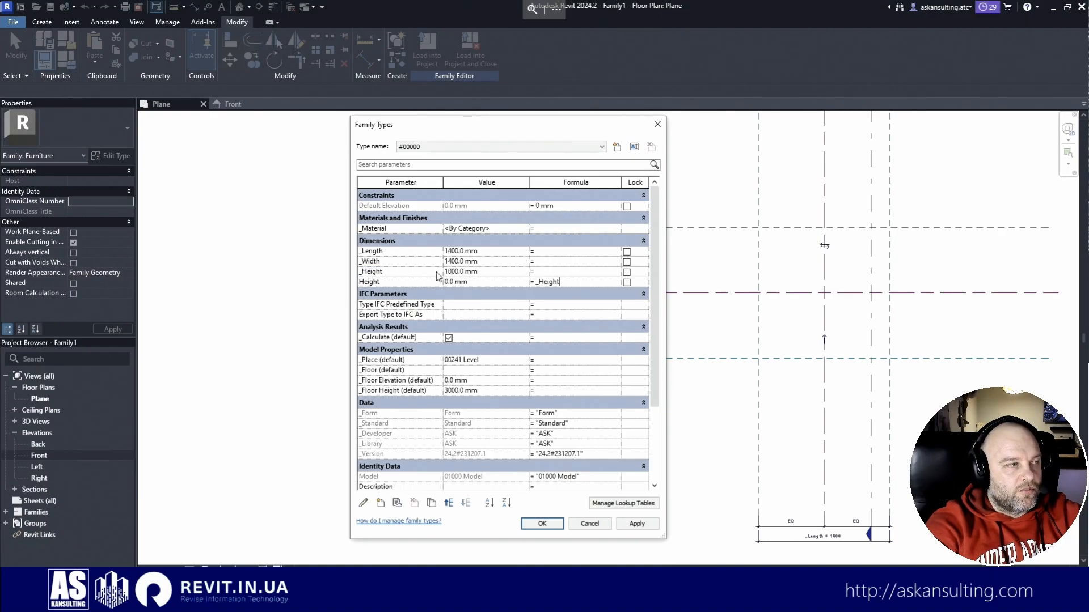
left_click(406, 272)
left_click(565, 284)
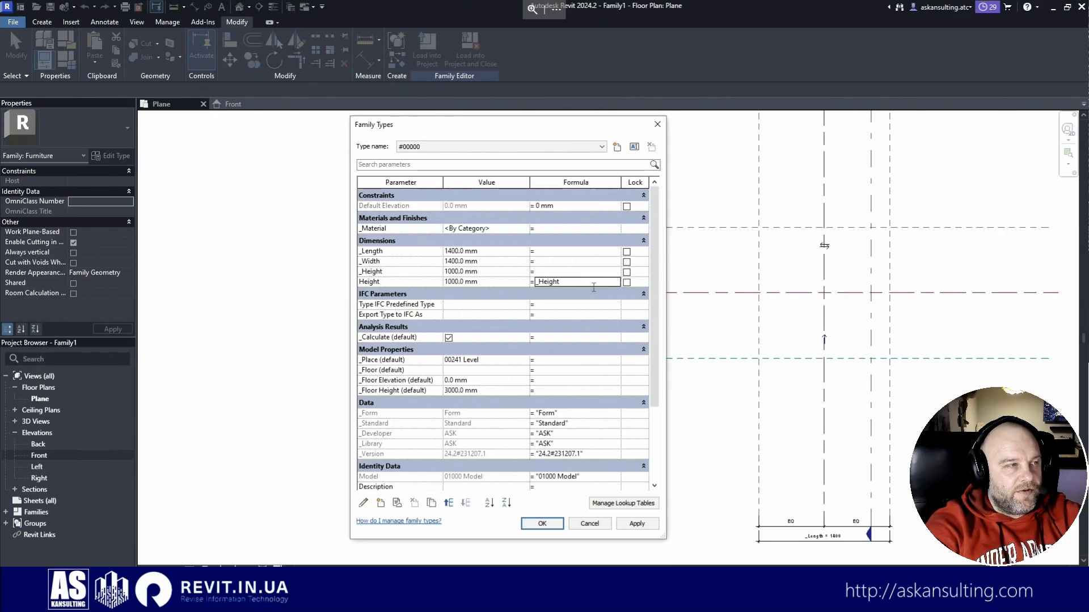
Step: Examine the properties of the built-in Height parameter and the descriptions of the neighbouring shared dimension parameters
left_click(400, 282)
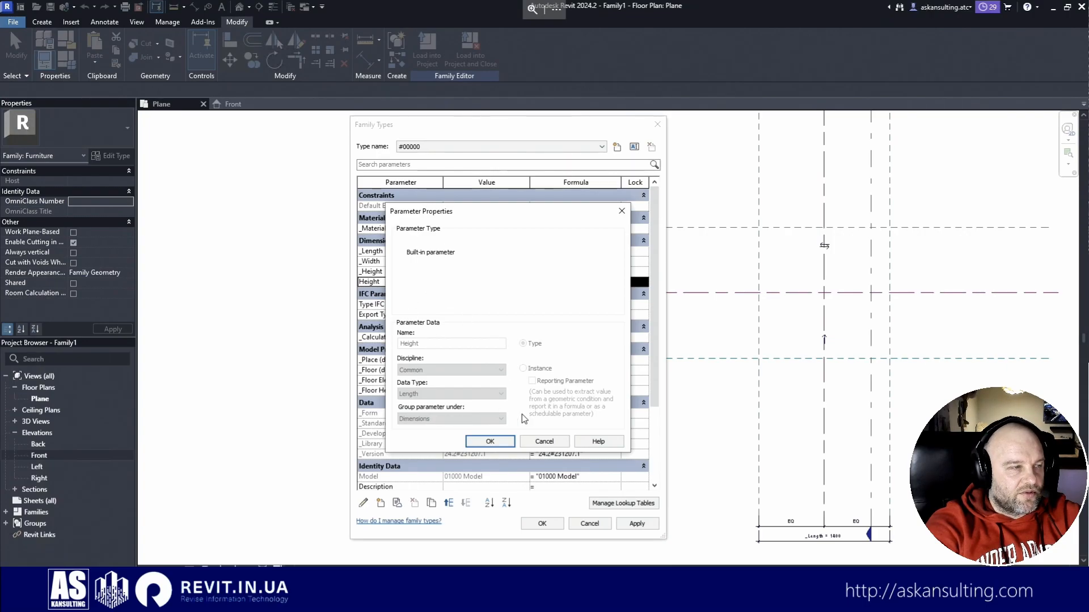
left_click(543, 441)
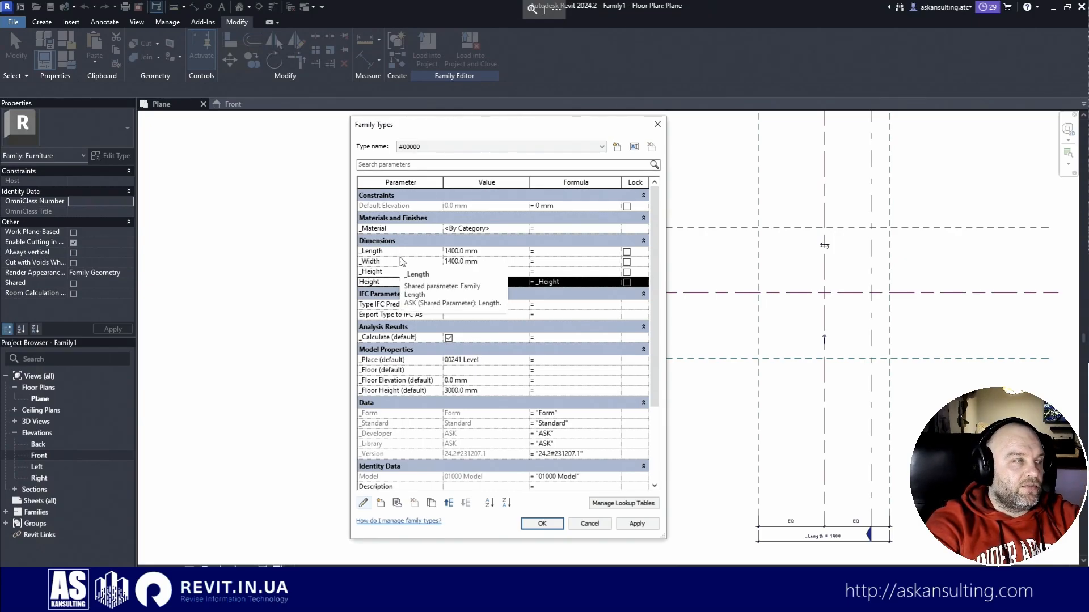
mouse_move(401, 261)
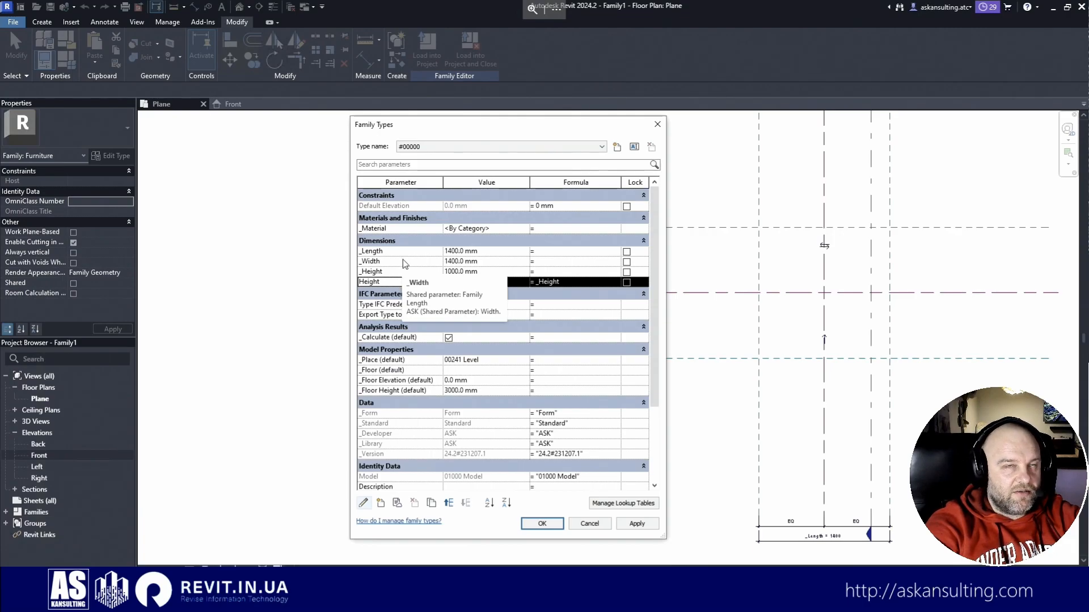
mouse_move(422, 282)
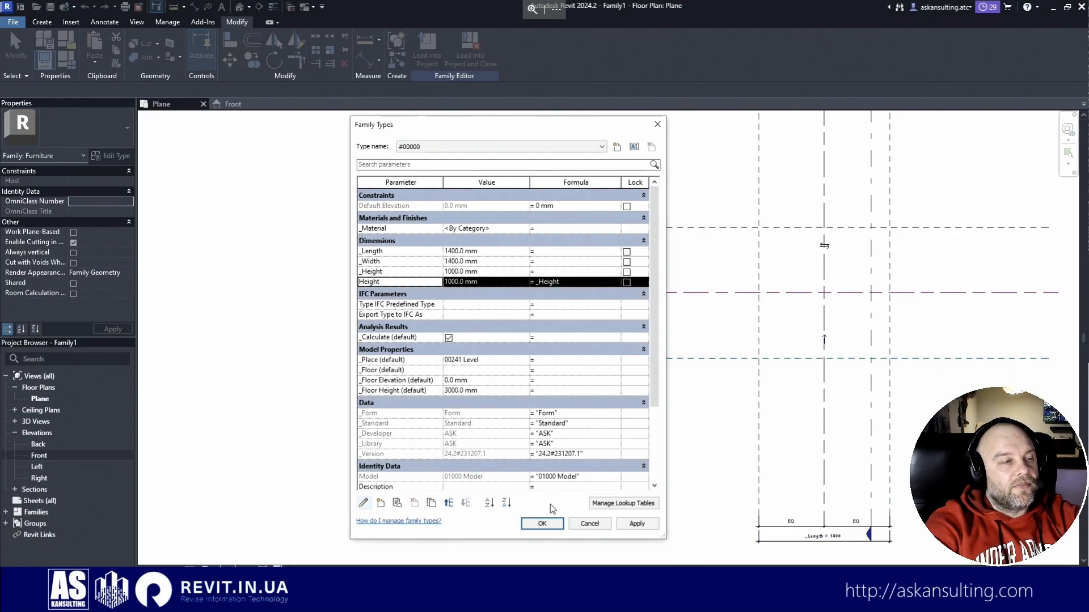
Step: Accept the family type settings and start saving the family, browsing to the 02 Projects folder on drive DAT (P:)
left_click(542, 523)
middle_click_drag(641, 474, 472, 465)
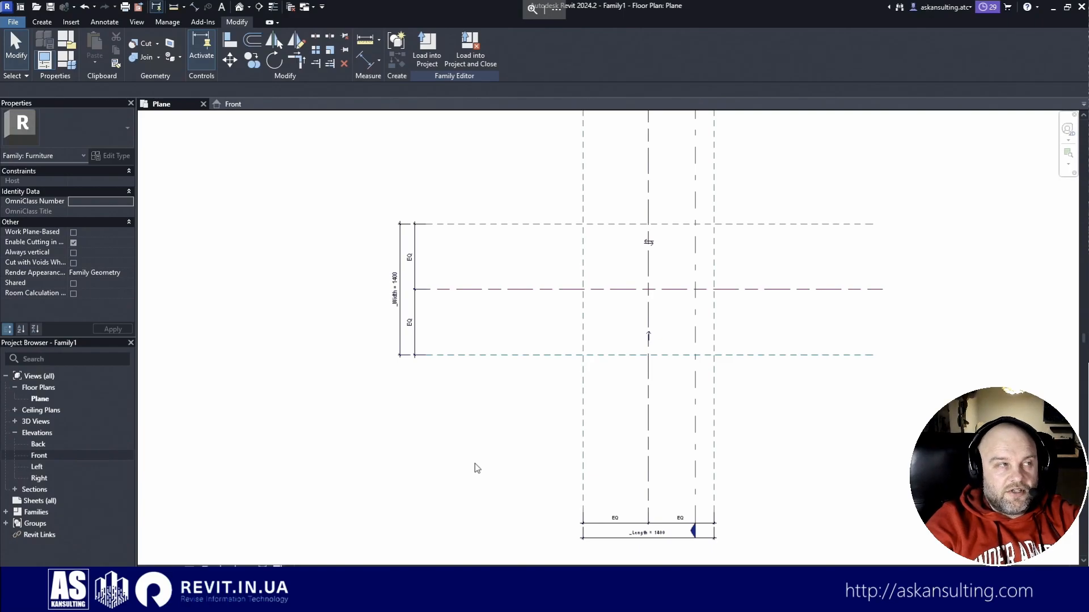
left_click(51, 6)
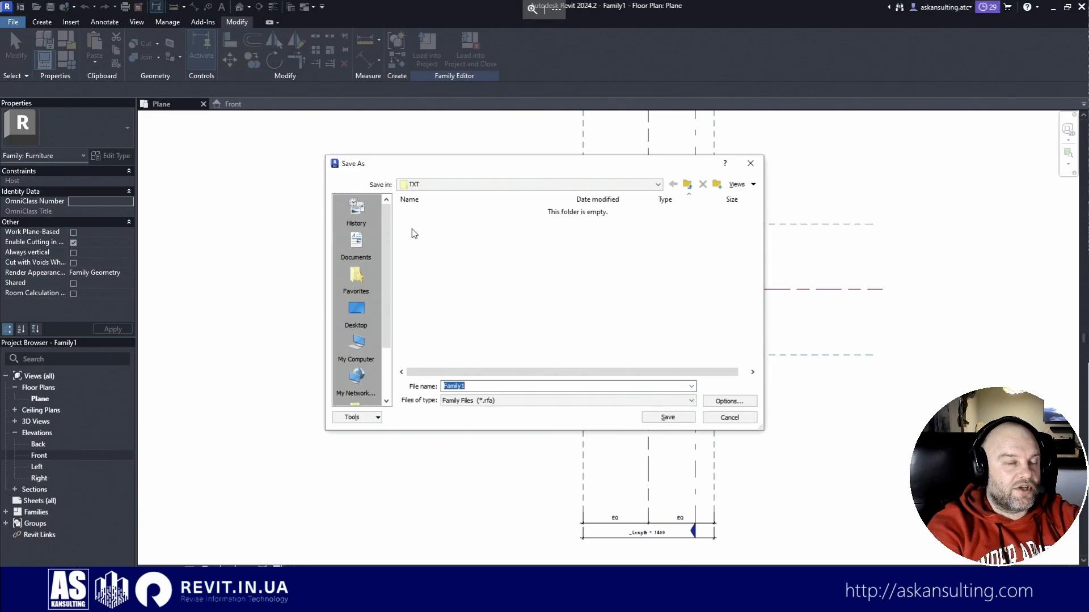
left_click(529, 185)
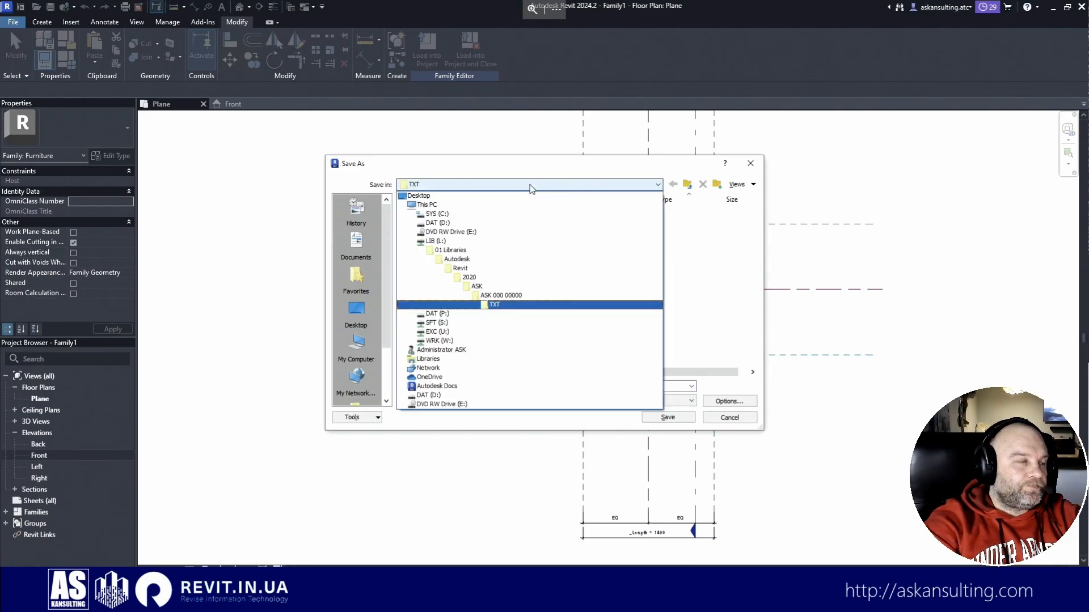
left_click(436, 314)
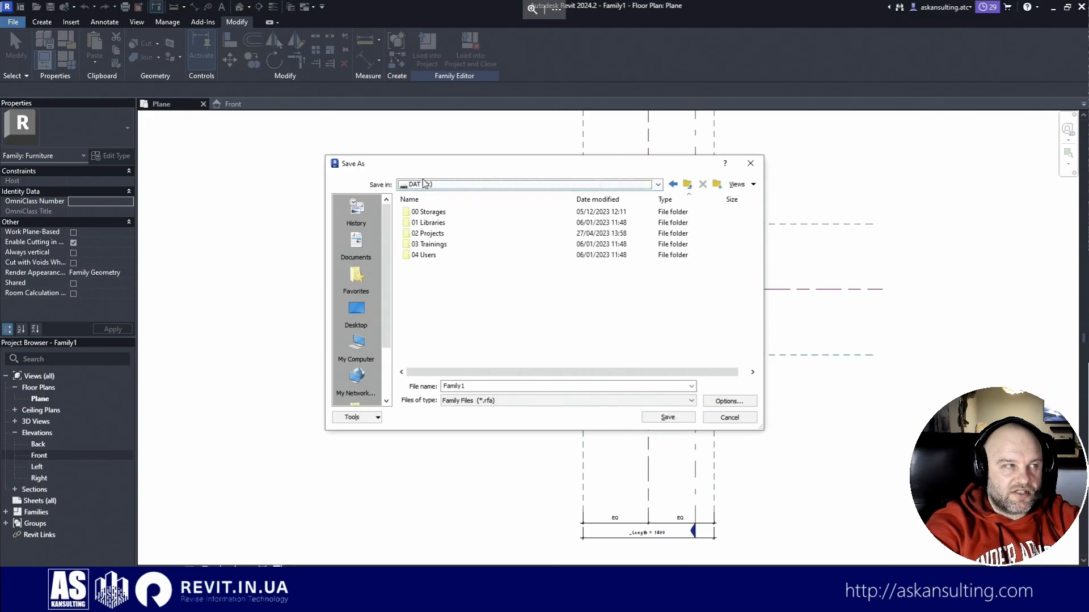
double_click(431, 233)
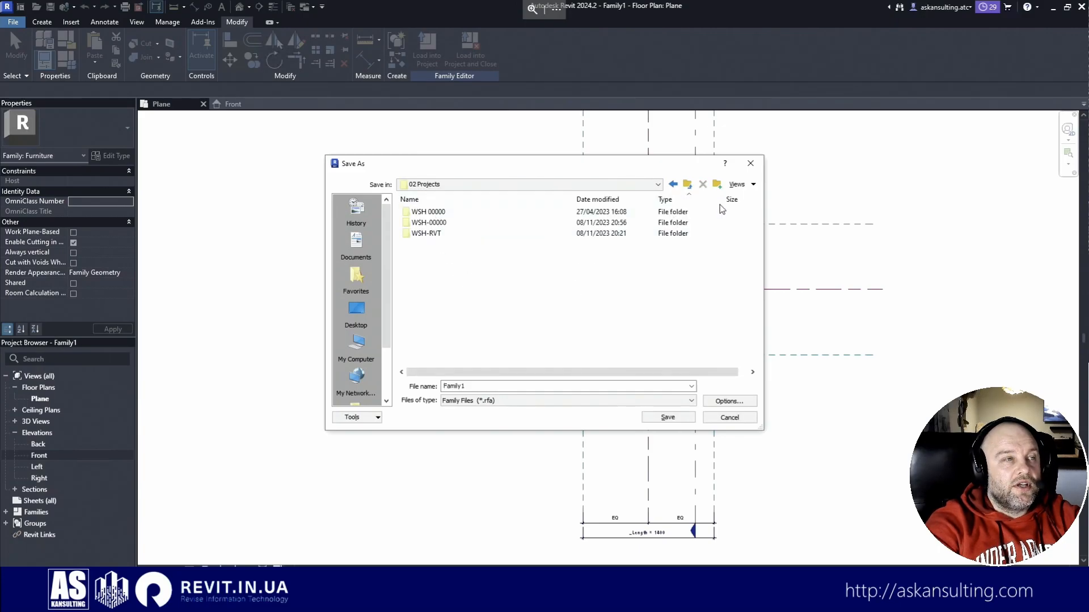
Step: Create a folder named "ASK-23001 Families" inside 02 Projects and open it
left_click(717, 185)
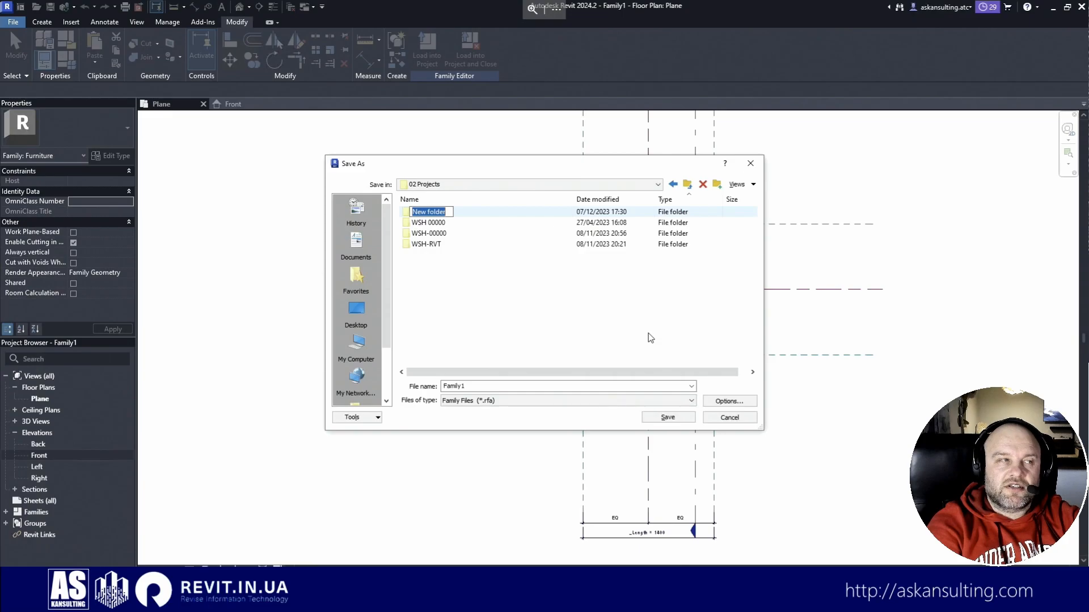
type("ASK")
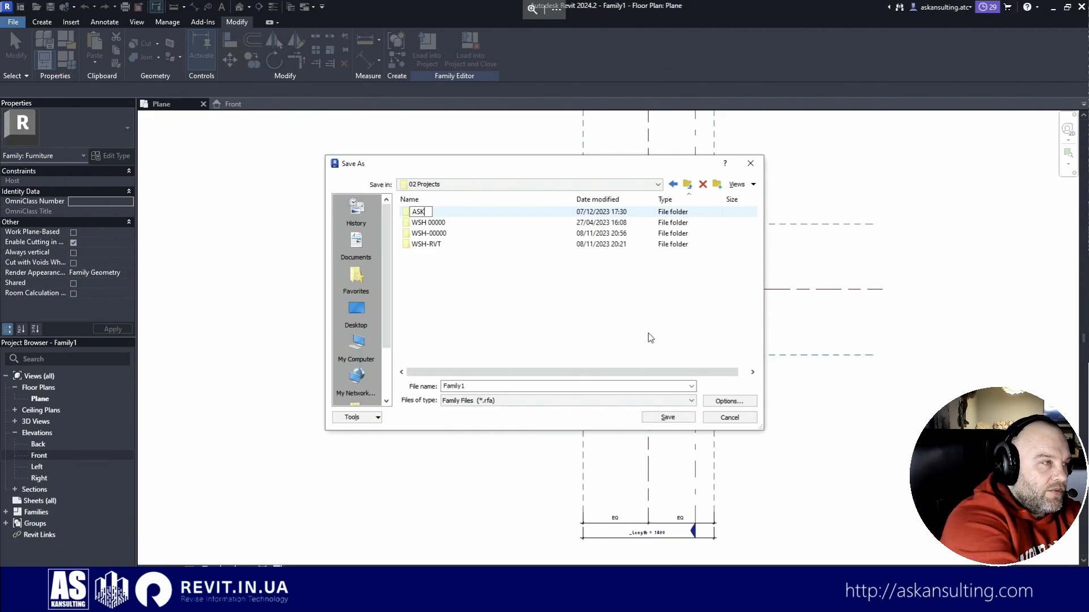
type("-")
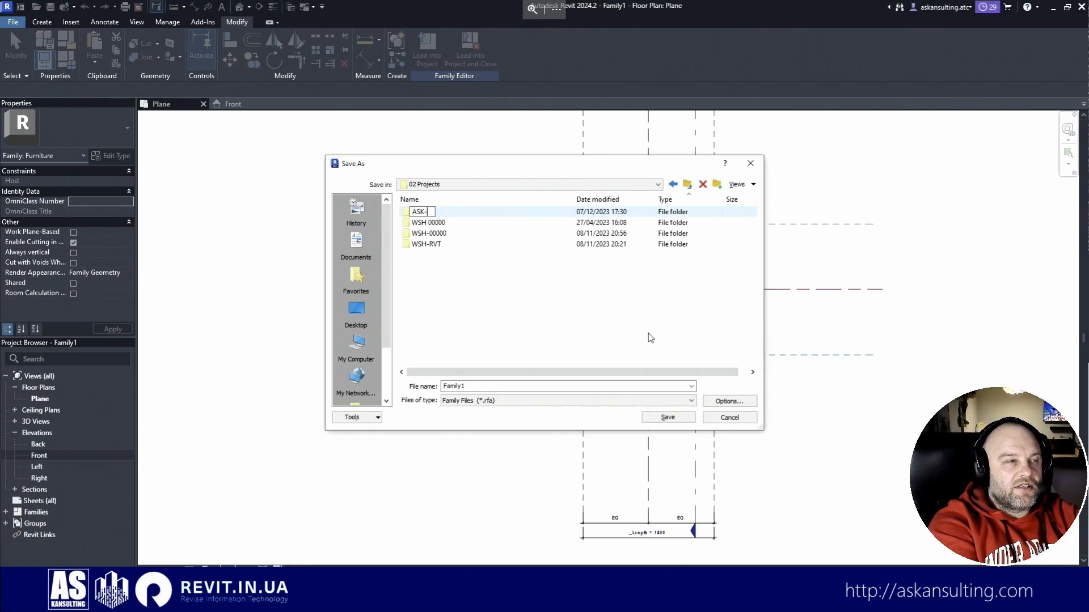
type("23001")
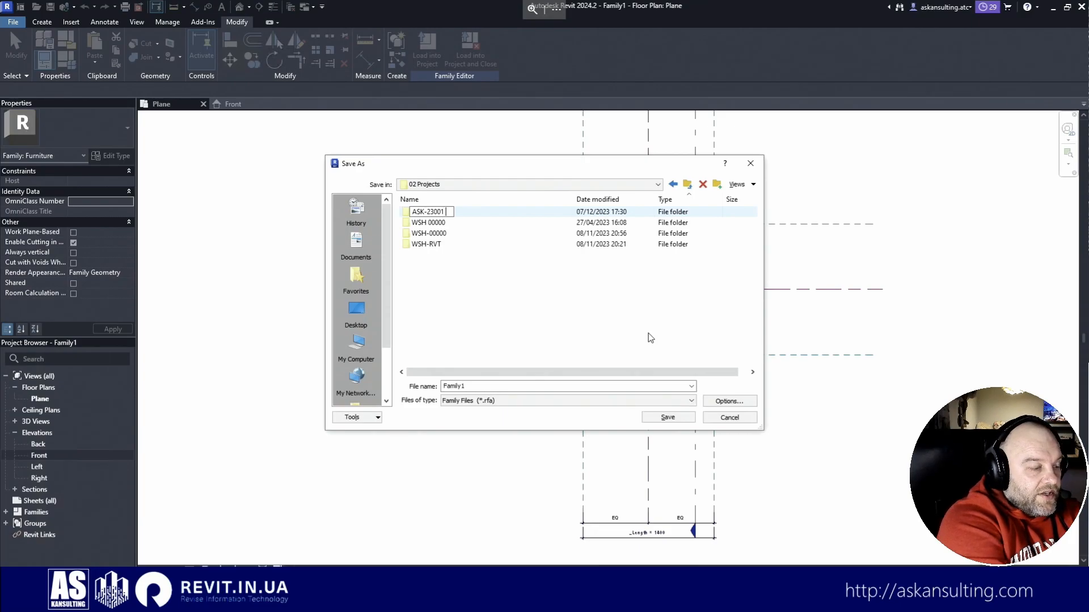
type(" Famil")
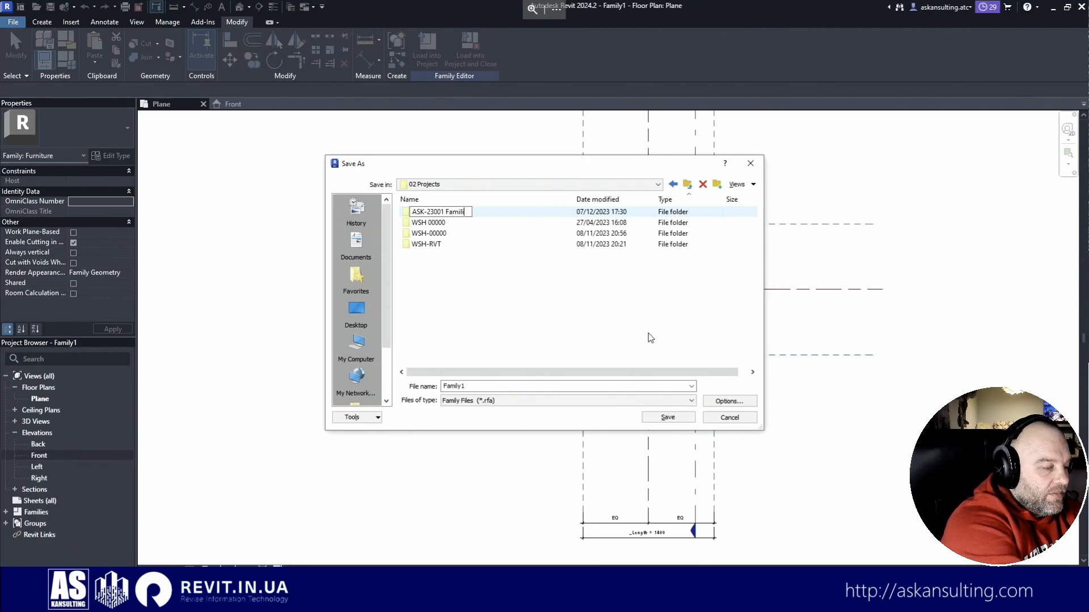
type("ies")
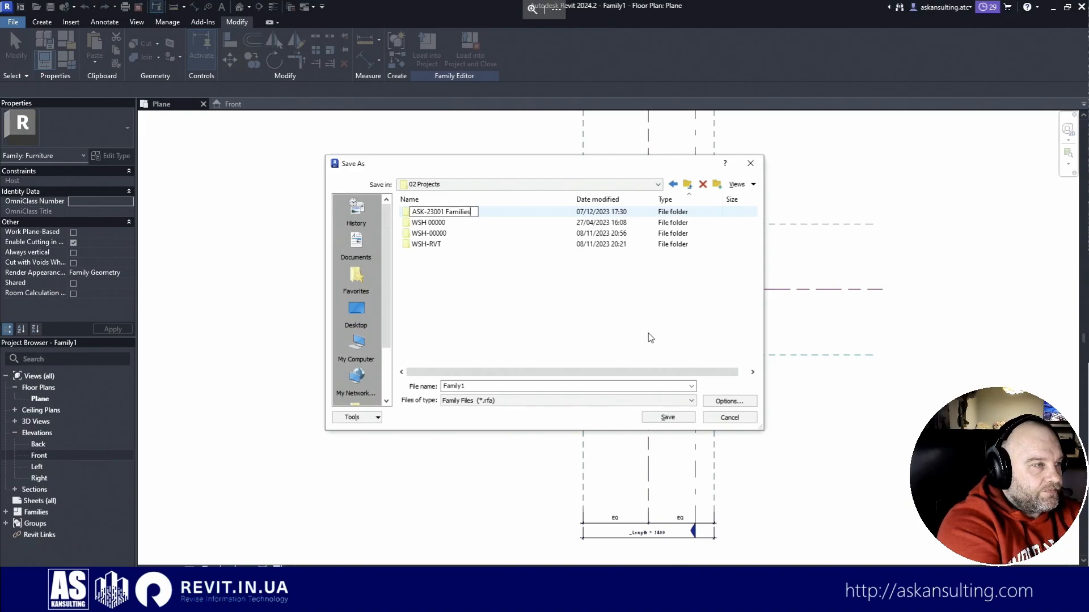
key("Left")
key("Left")
key("Left")
key("Left")
key("Left")
key("Left")
key("Left")
key("Left")
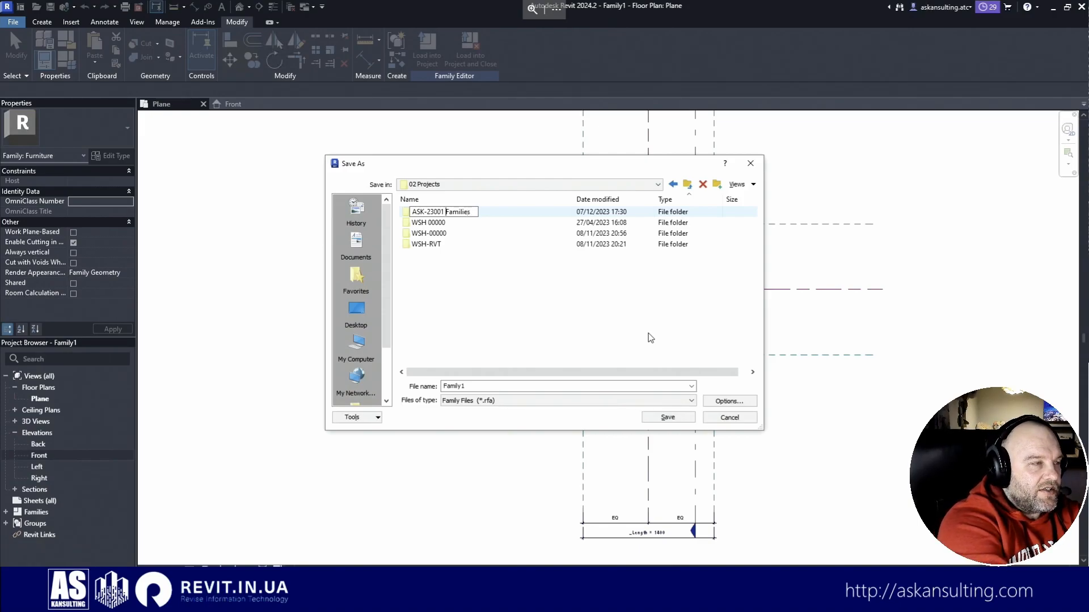
key("Return")
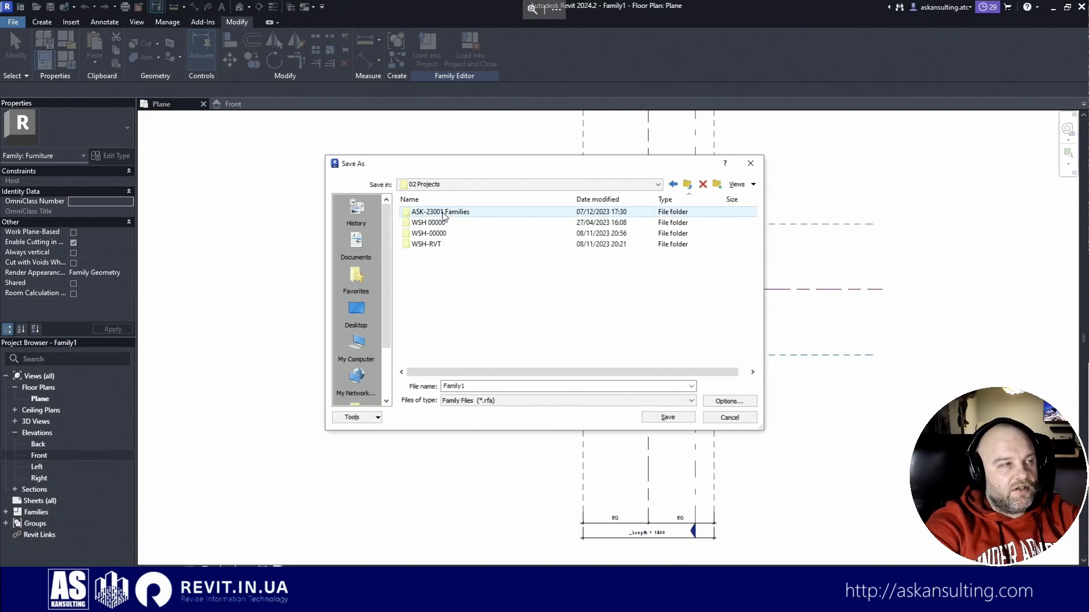
key("Return")
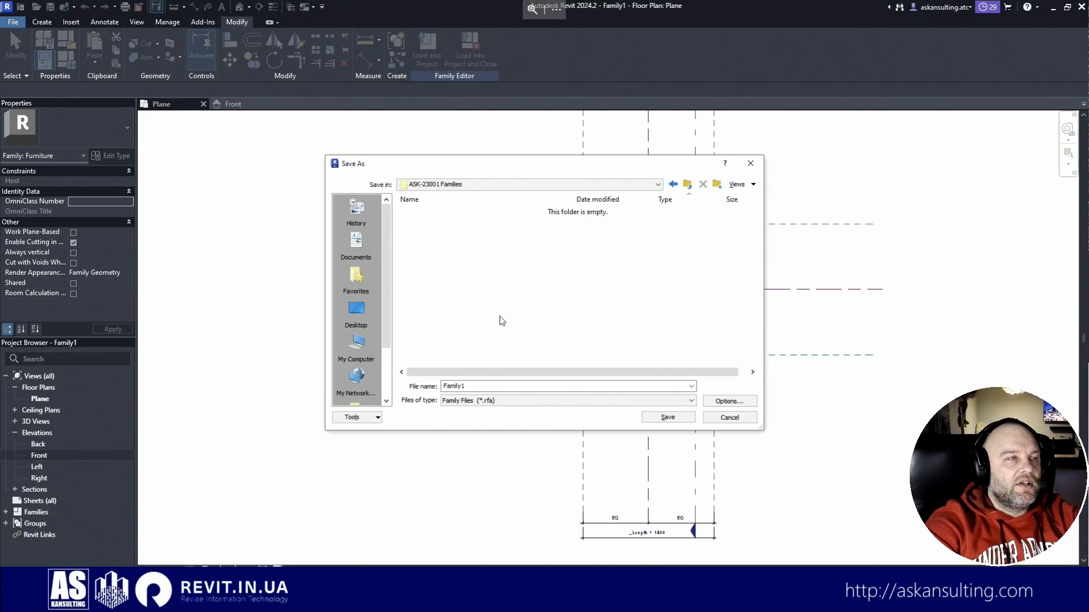
Step: Create a subfolder named "Furniture" inside ASK-23001 Families and open it
left_click(716, 185)
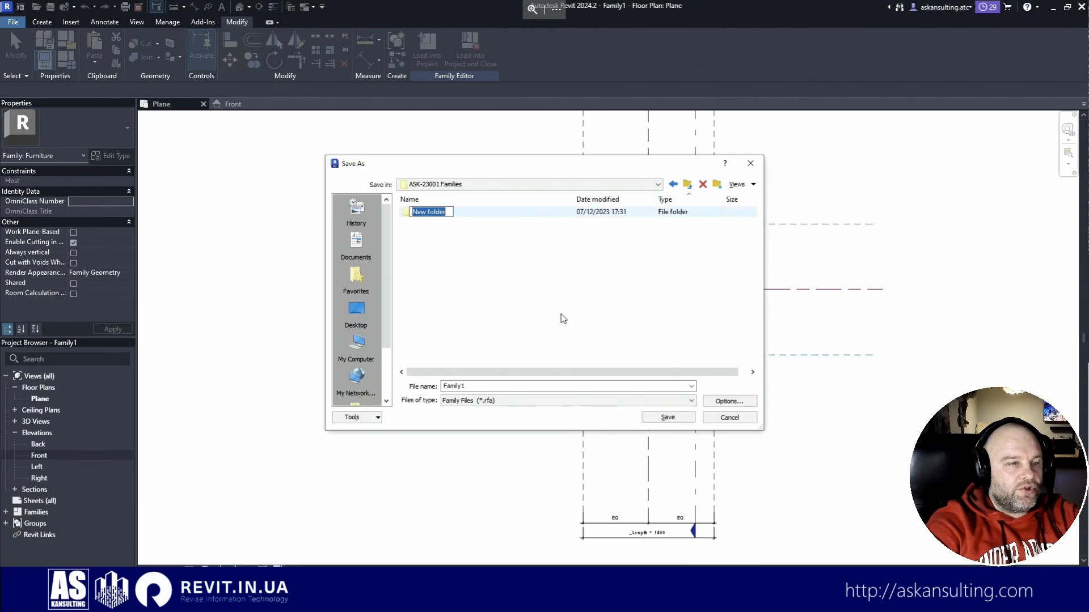
type("Furniture")
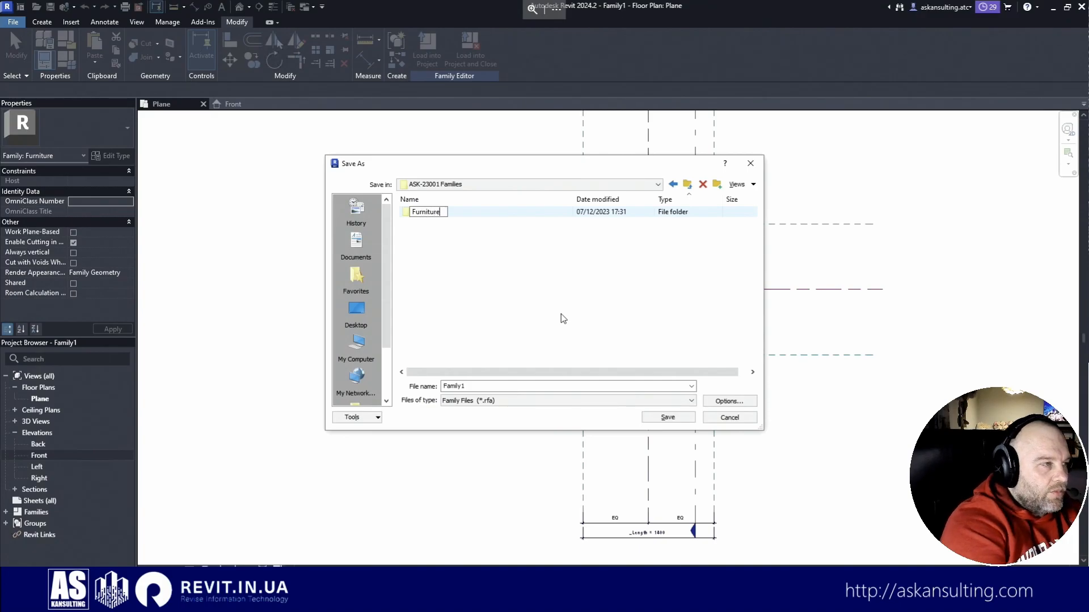
key("Return")
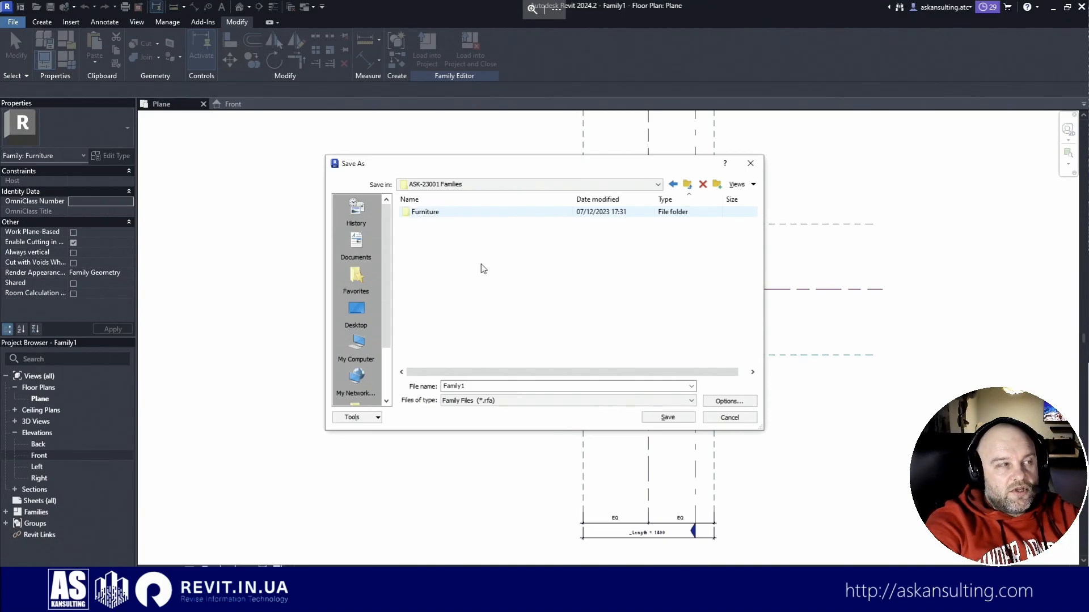
double_click(423, 211)
Step: Save the family in the Furniture folder under the file name "ASK Table - XX'RA'XX_00101"
left_click(506, 387)
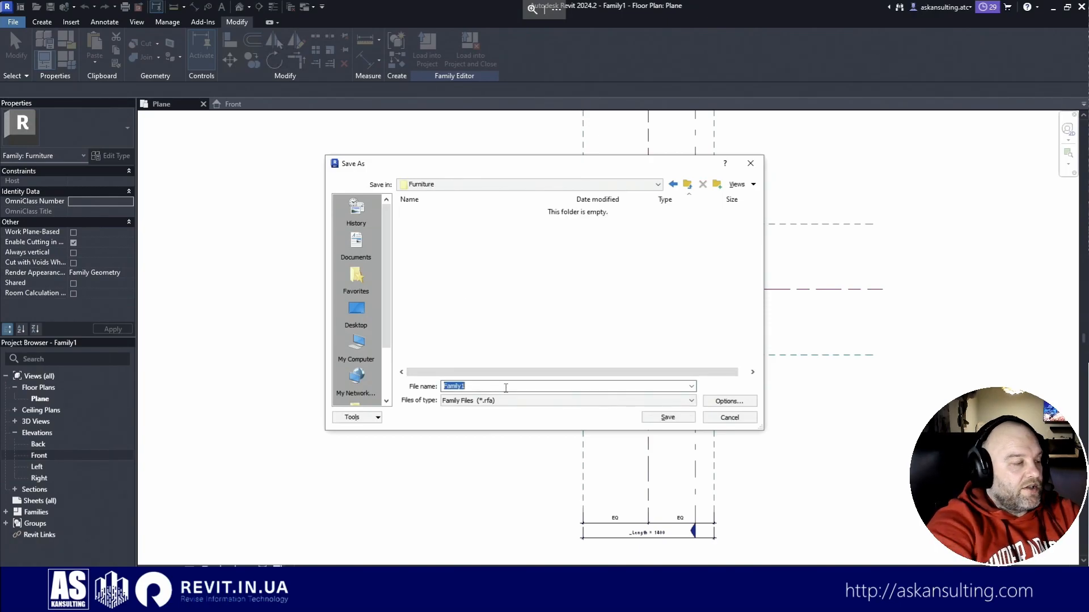
type("ASK")
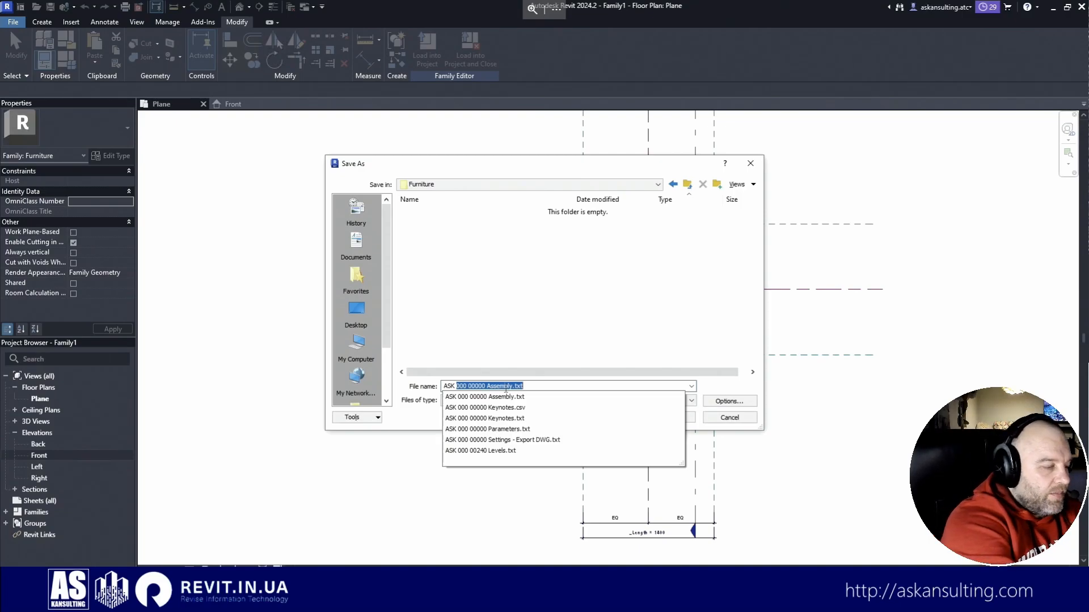
type("Table")
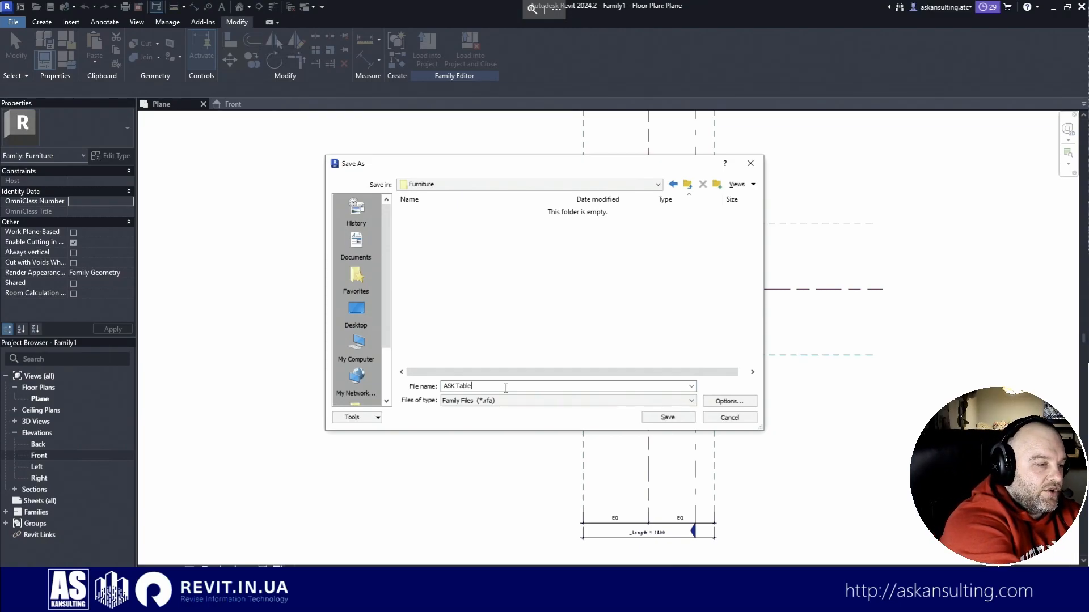
type("-")
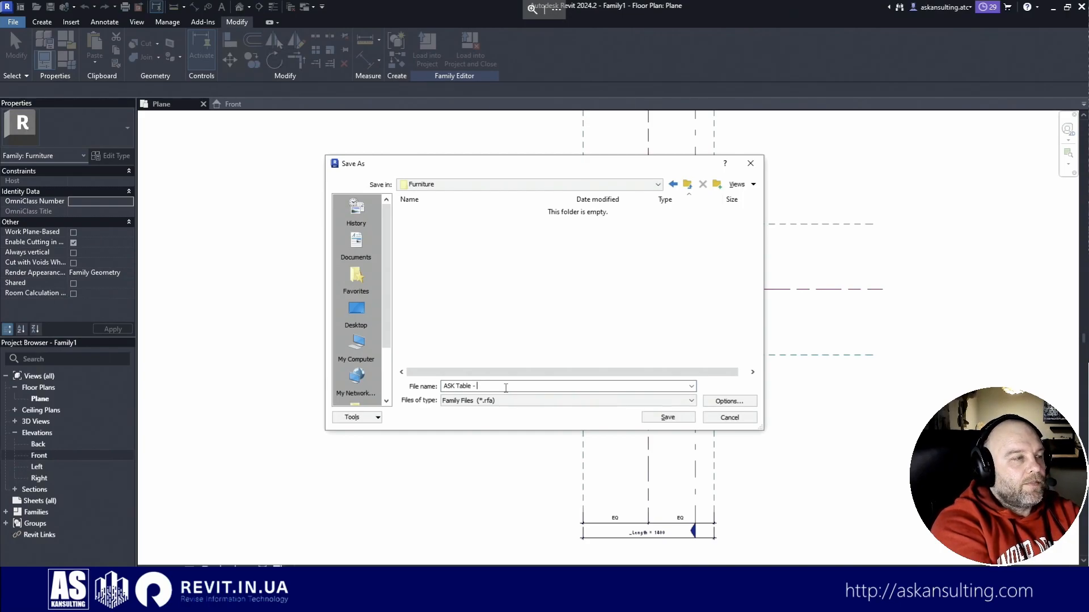
type("XX")
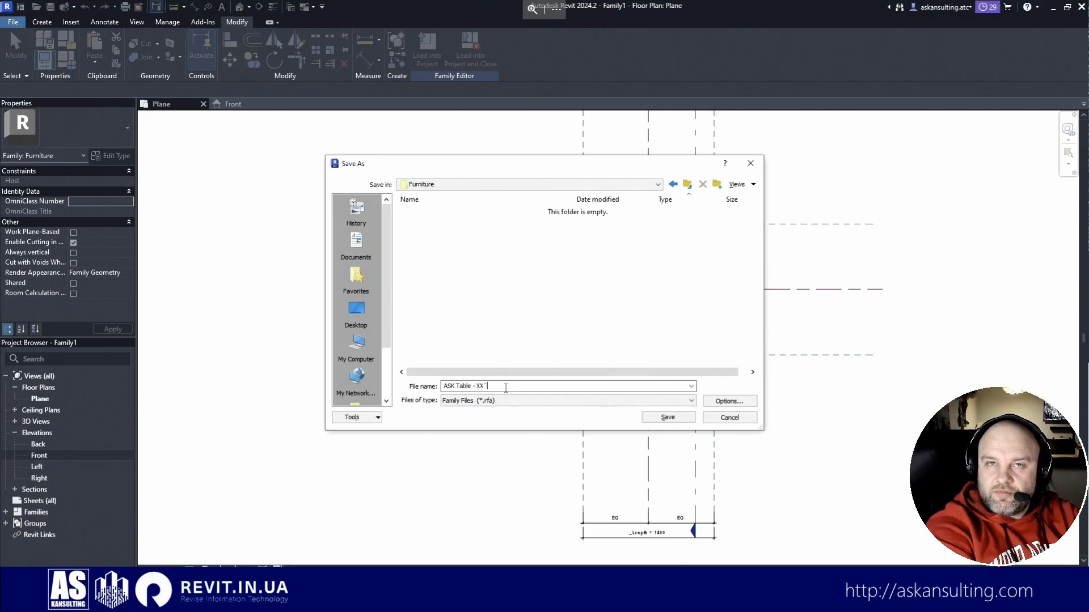
type("A")
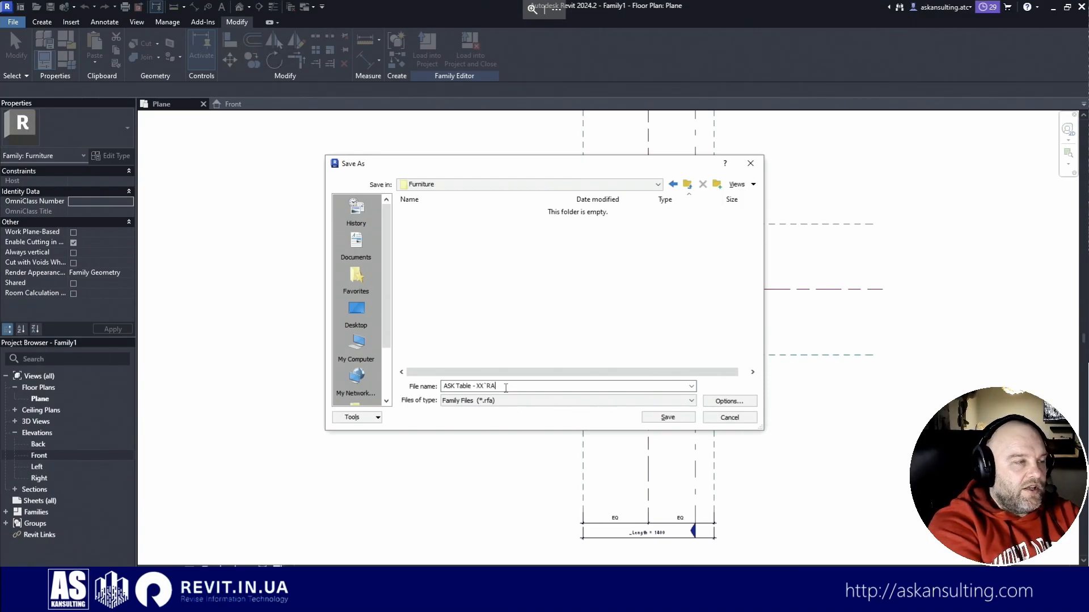
type("`")
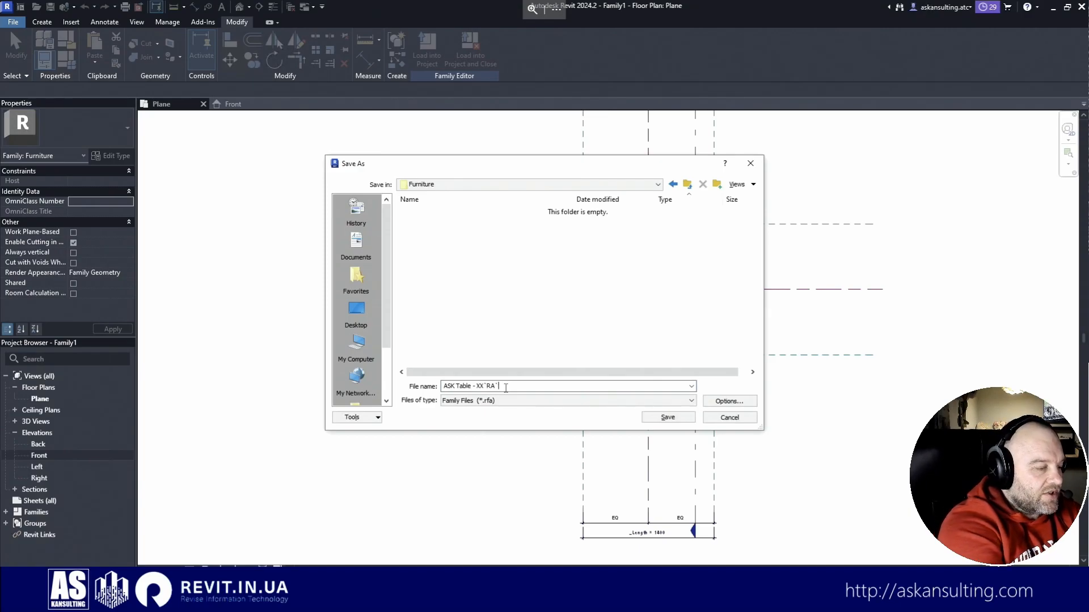
key("BackSpace")
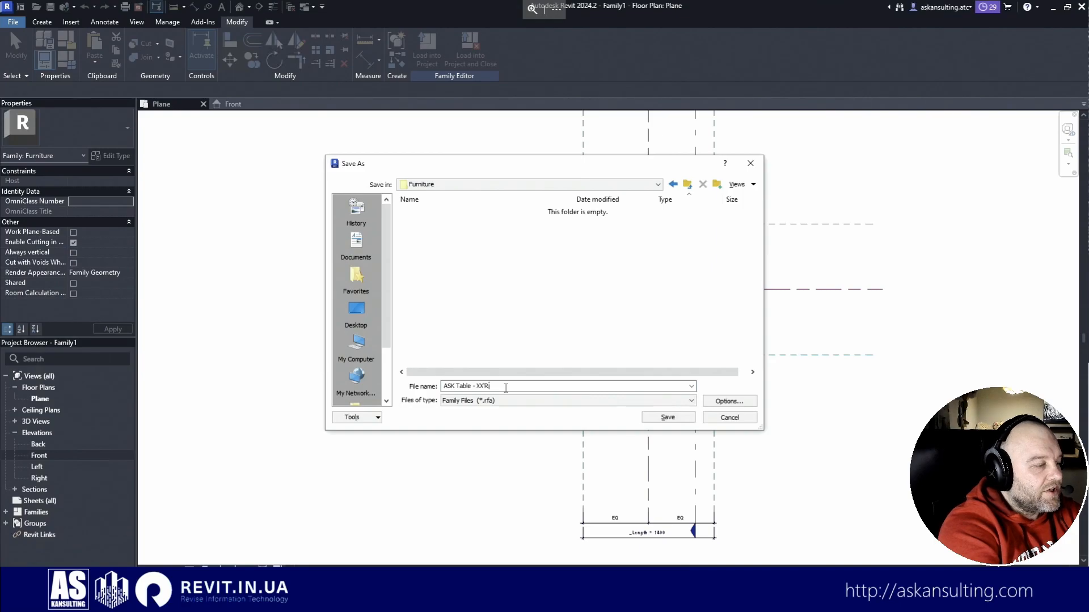
type("A`XX_")
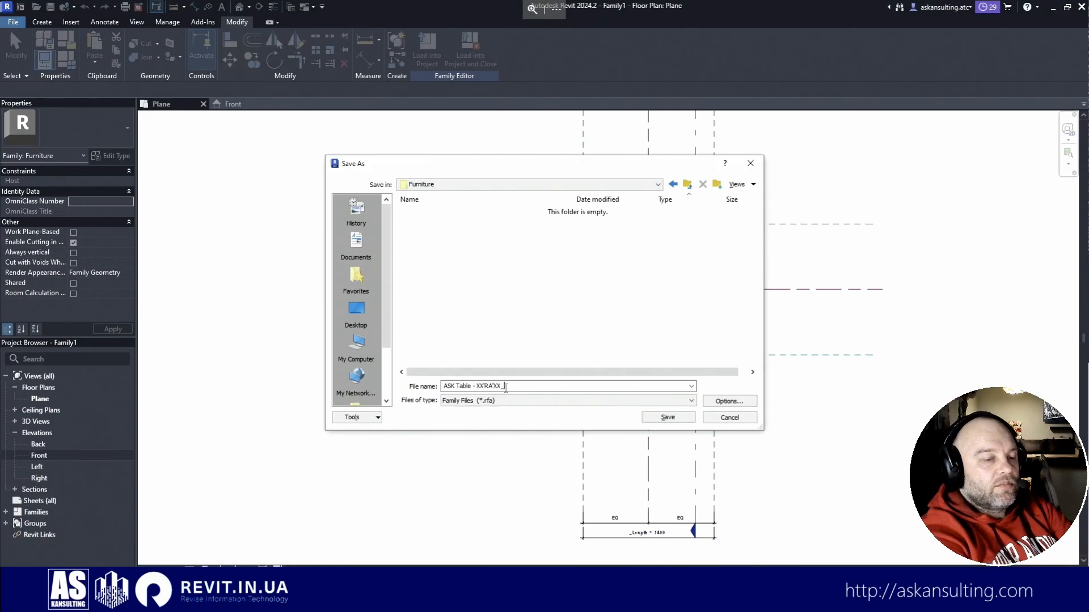
type("101")
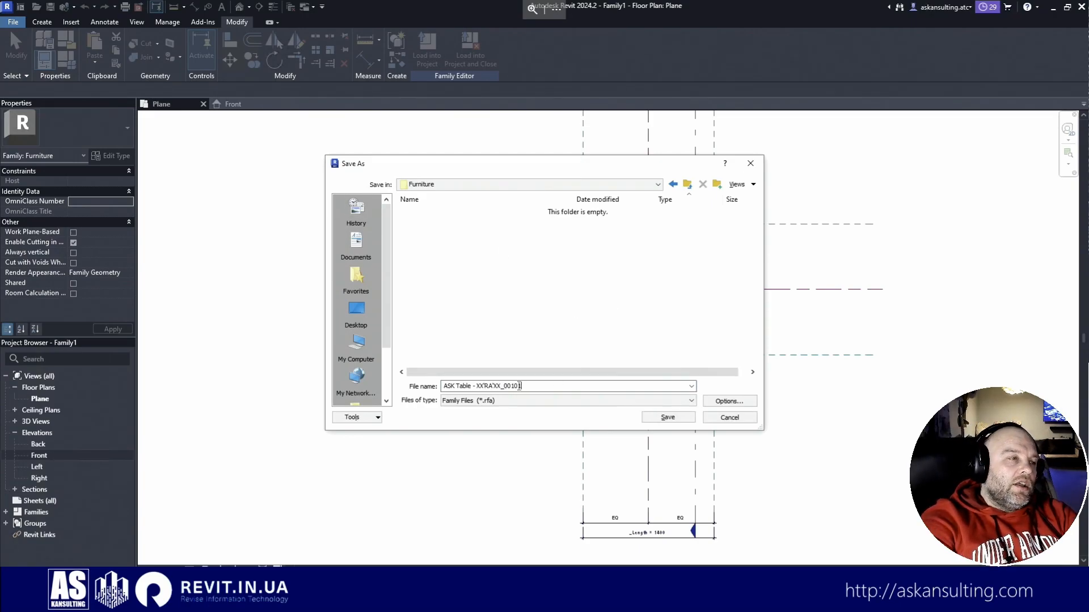
left_click_drag(504, 386, 525, 388)
left_click(522, 387)
left_click(527, 388)
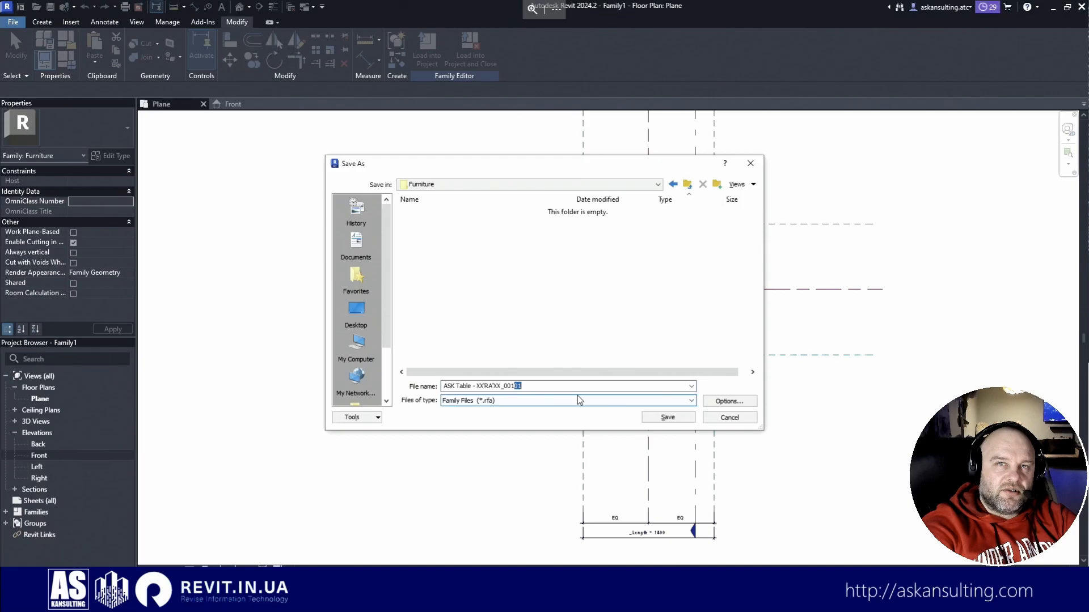
left_click(550, 387)
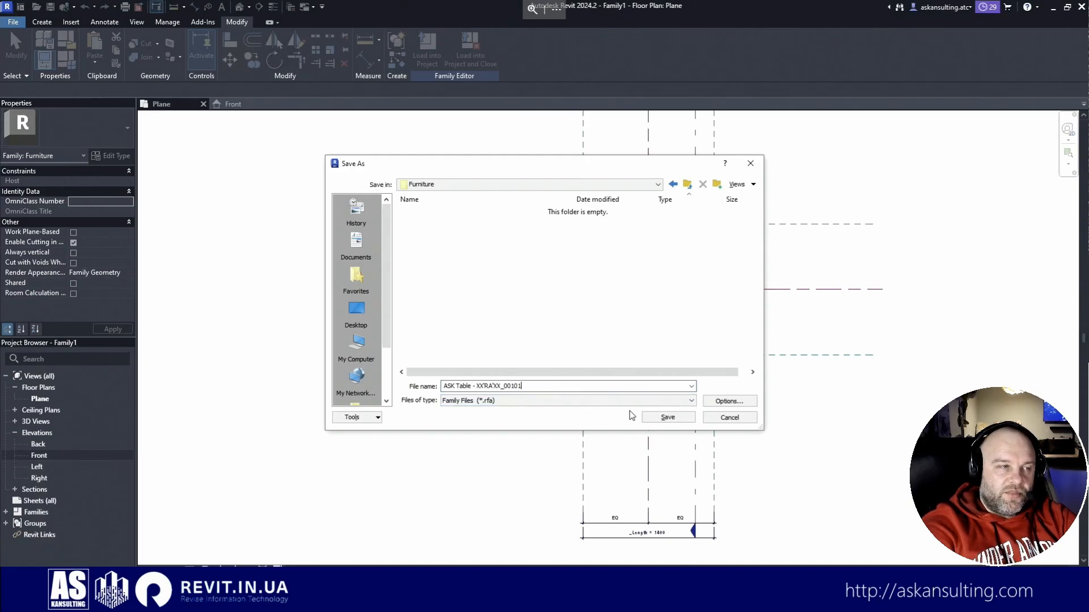
left_click(679, 419)
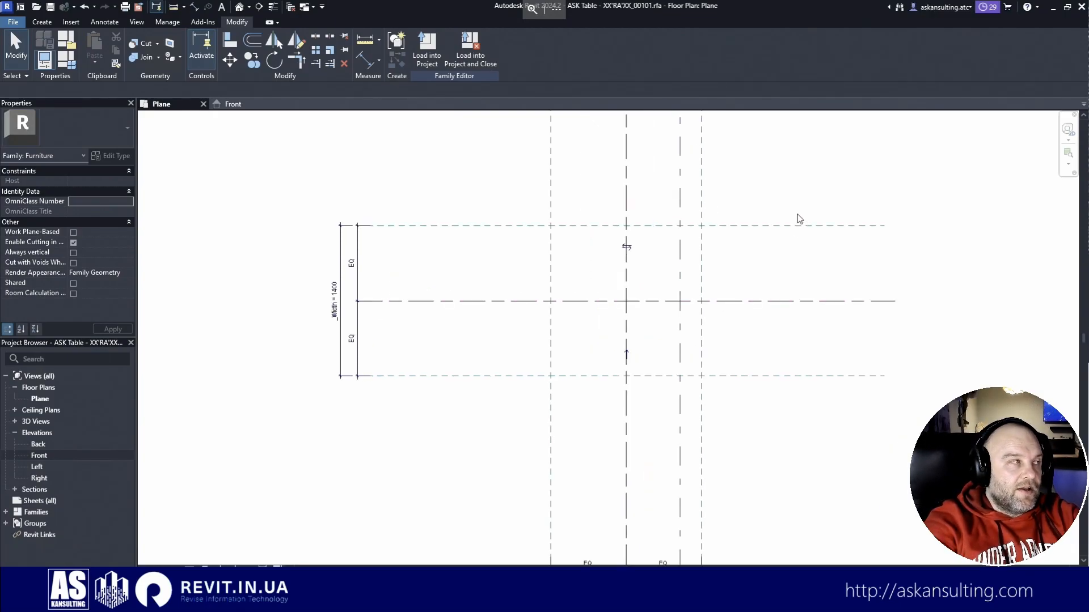
Step: Create a 250 mm deep extrusion from a rectangle spanning the intersections of the outer width and length reference planes
scroll(800, 219, "up", 1)
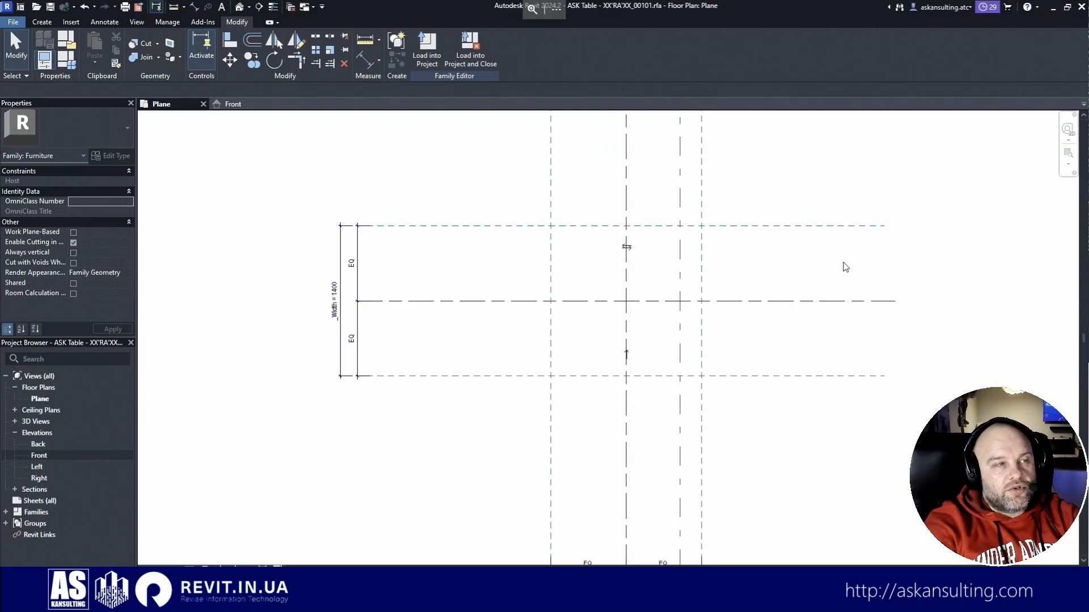
middle_click_drag(821, 272, 763, 283)
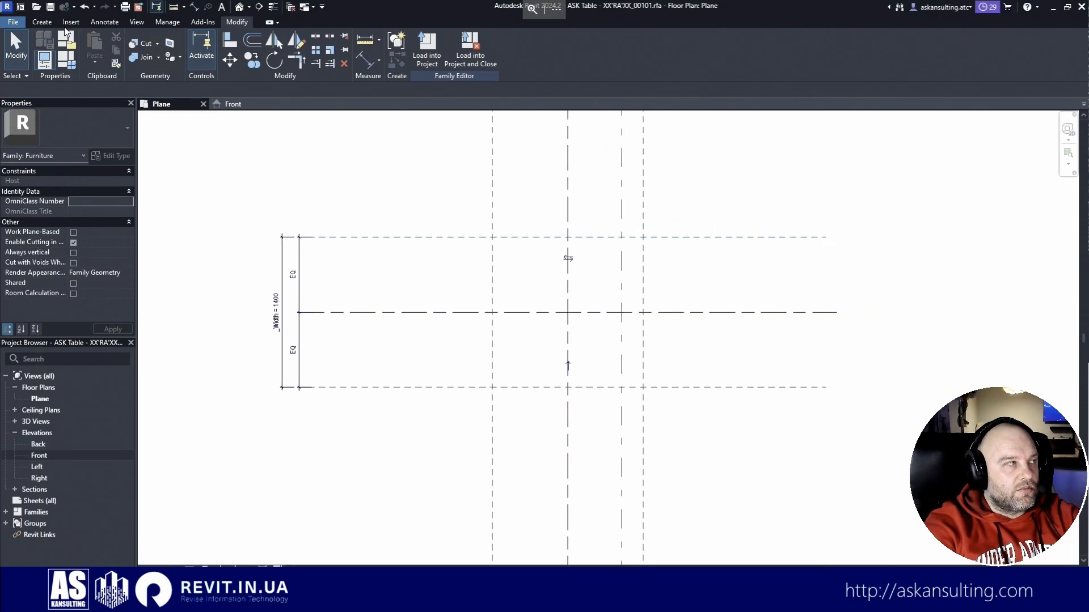
left_click(47, 24)
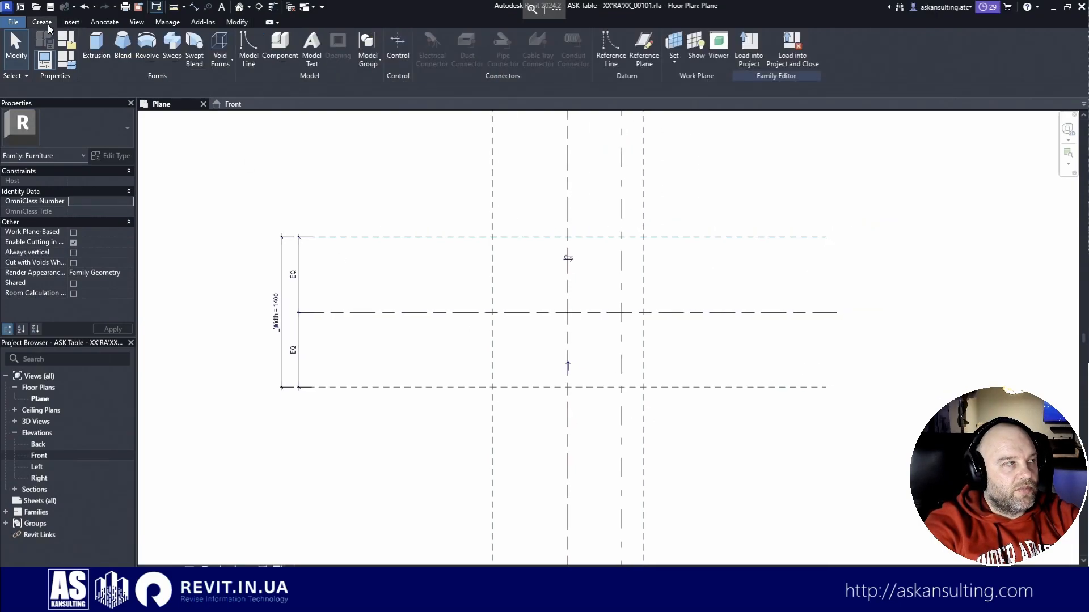
left_click(96, 45)
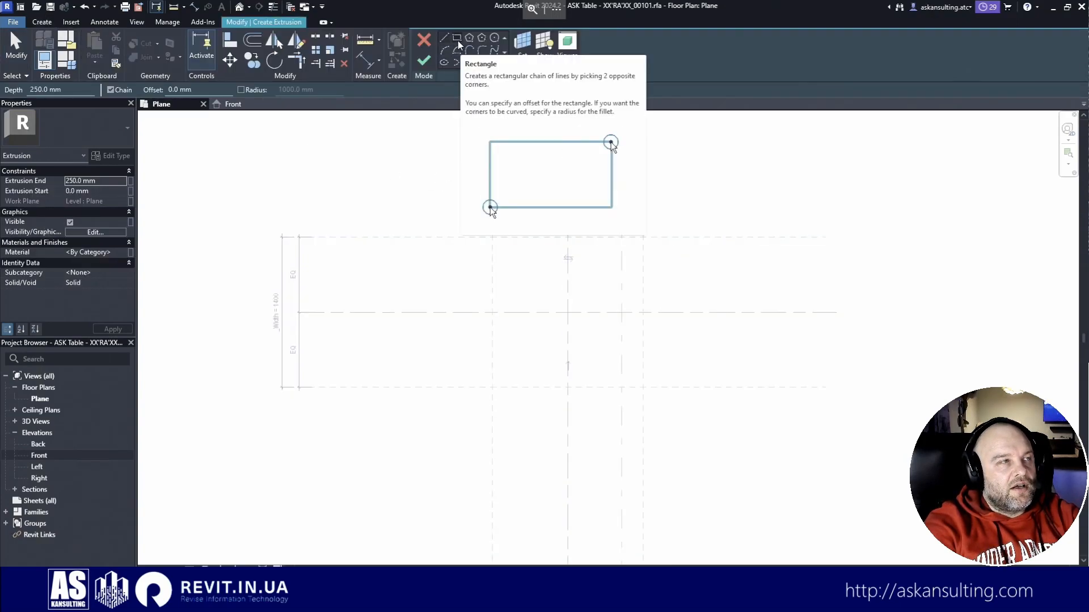
left_click(457, 38)
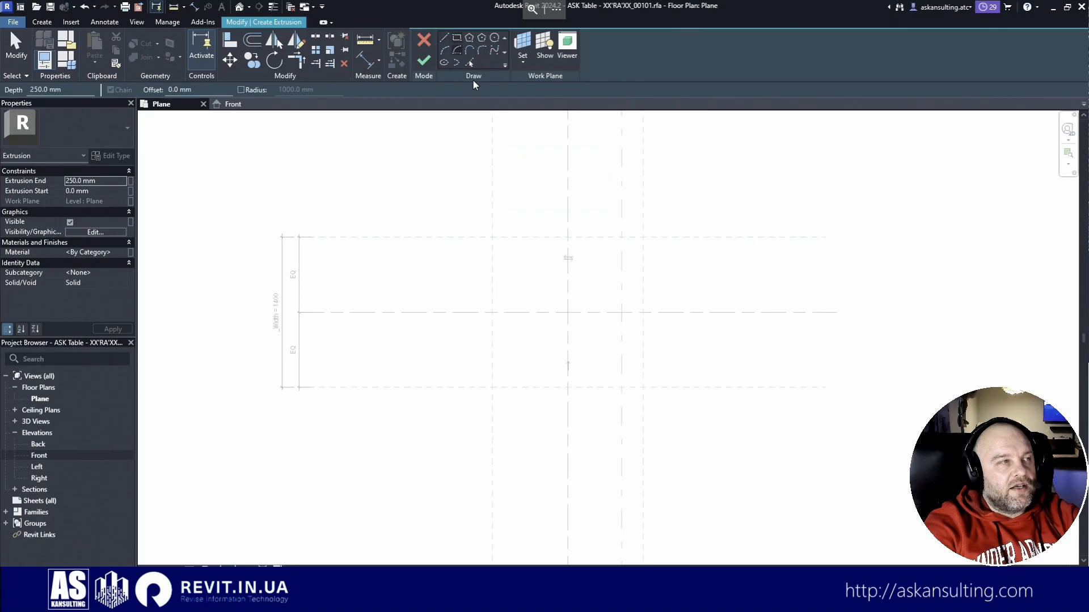
left_click(492, 237)
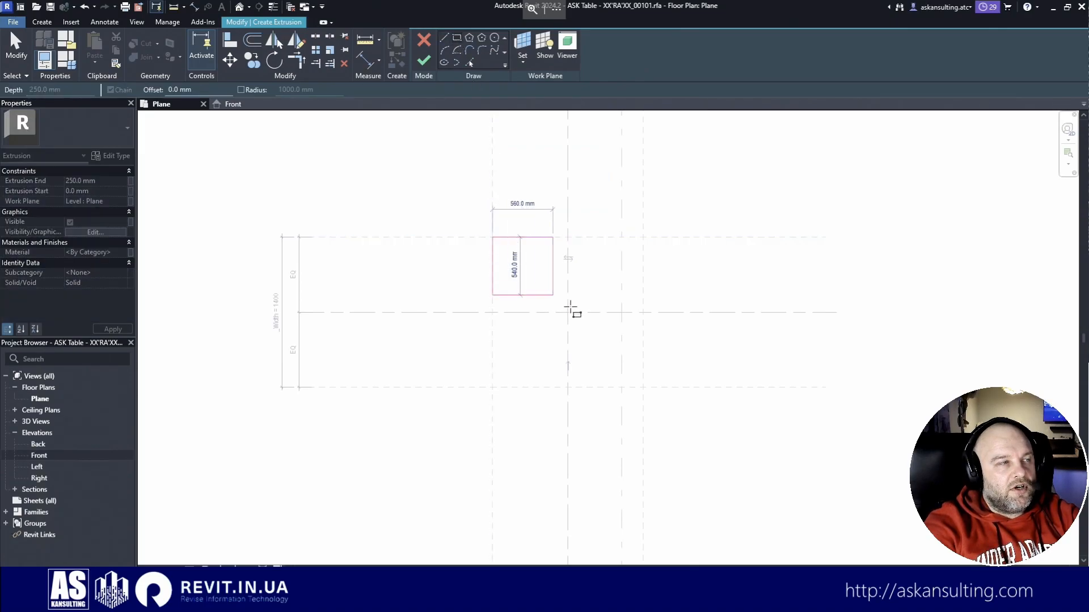
left_click(643, 387)
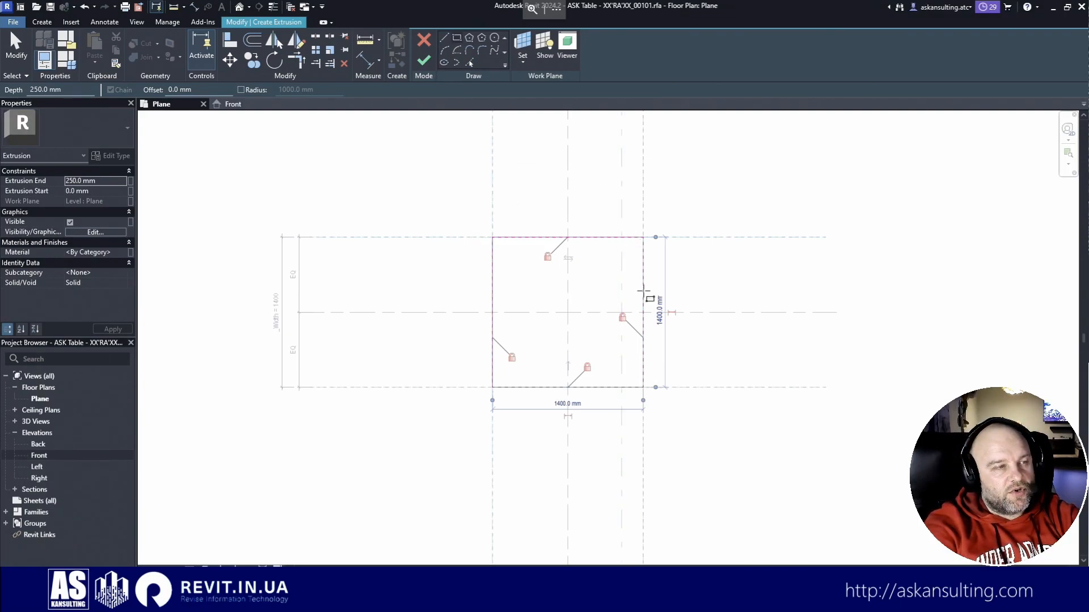
left_click(422, 61)
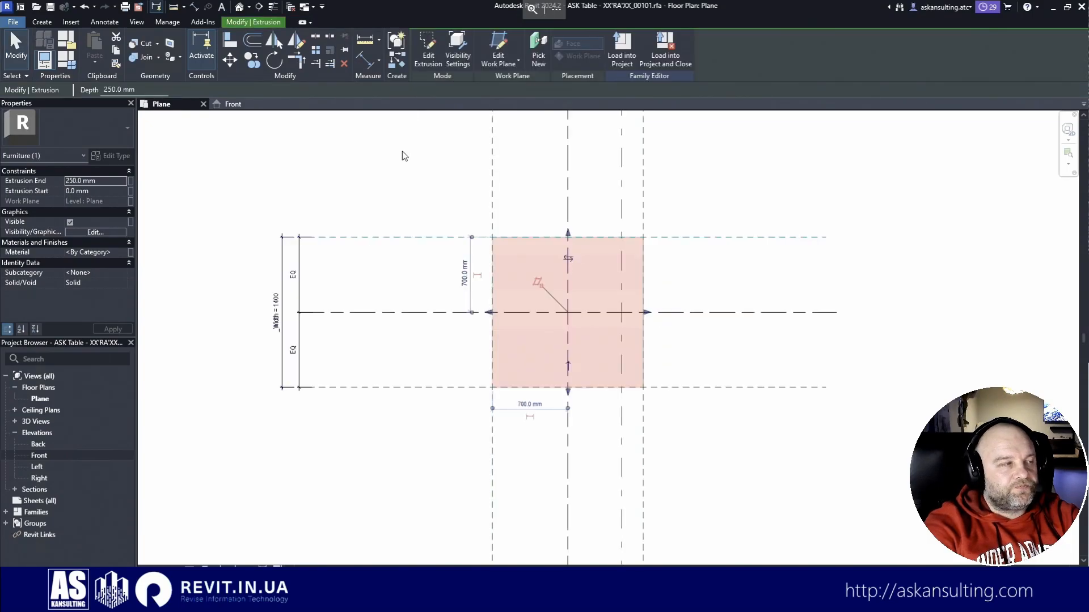
left_click(403, 165)
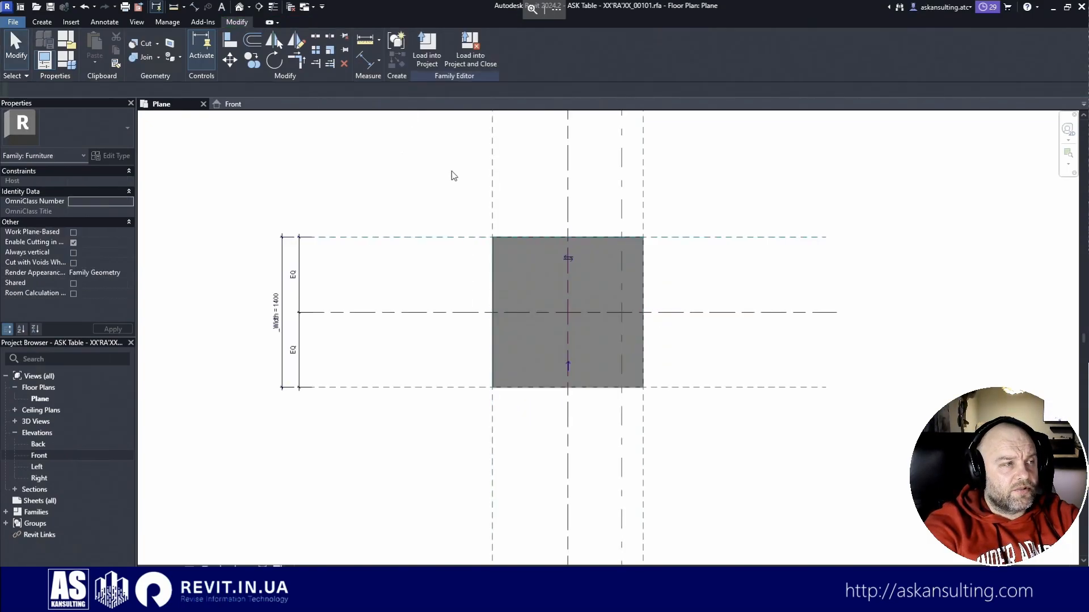
Step: Check the extrusion in the Front elevation and change its work plane to Reference Plane : ASK Side TP
left_click(527, 240)
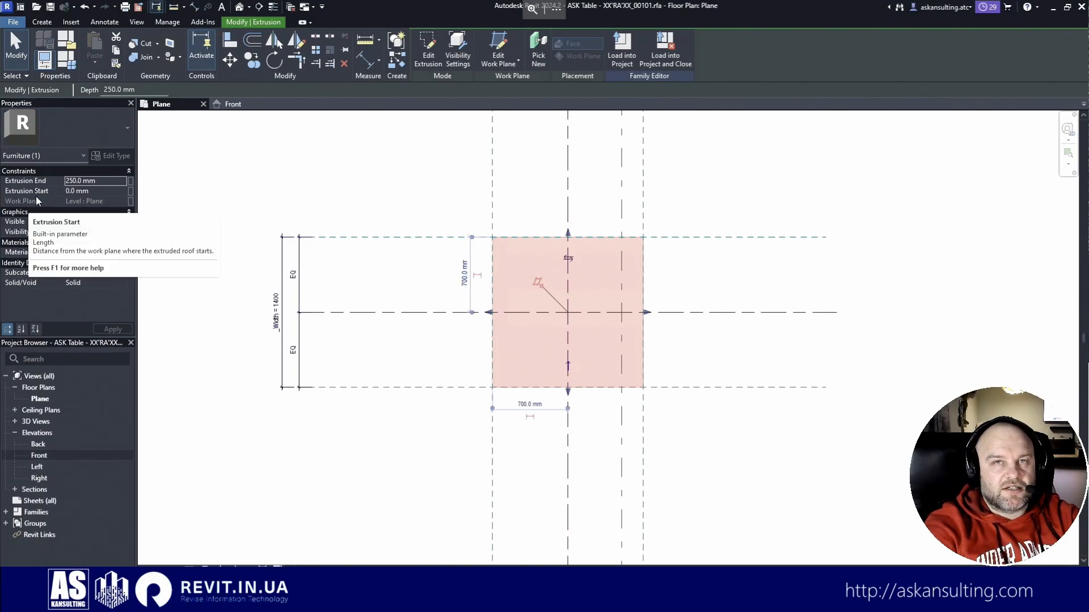
left_click(232, 103)
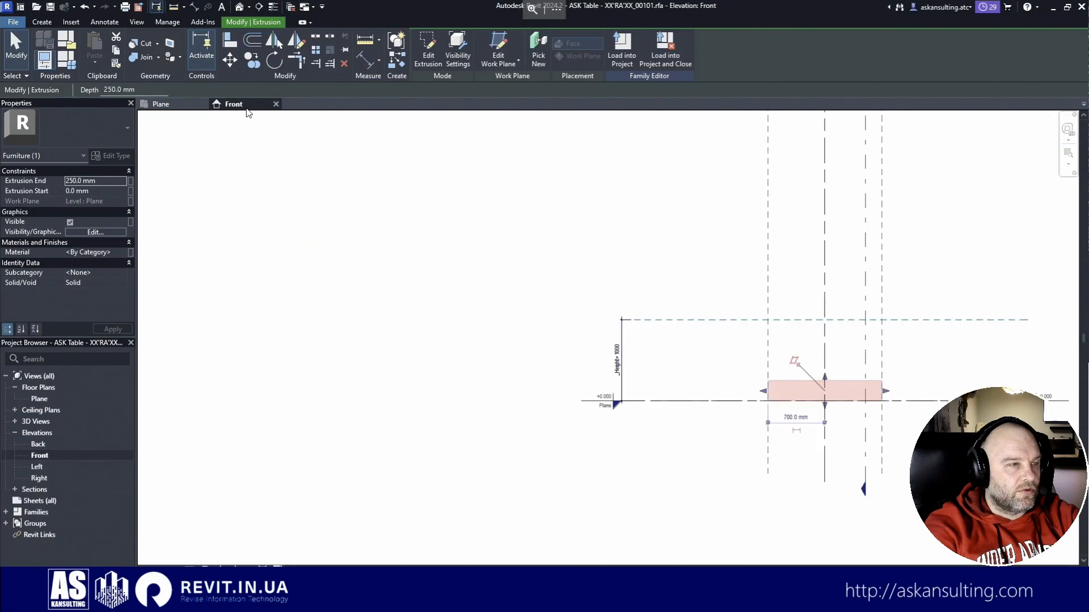
scroll(952, 396, "up", 3)
middle_click_drag(953, 390, 824, 397)
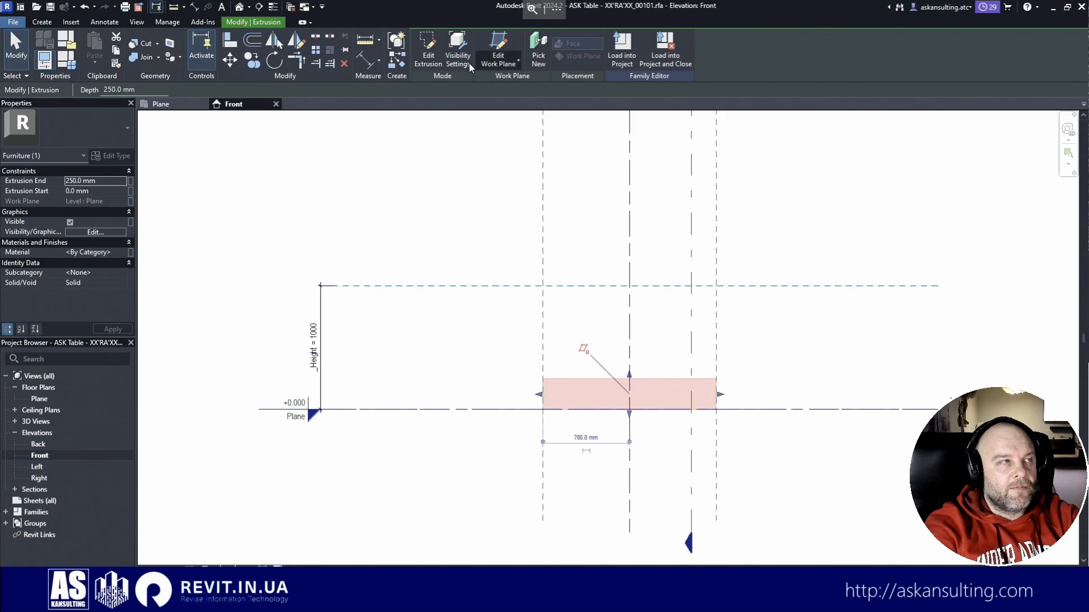
left_click(500, 64)
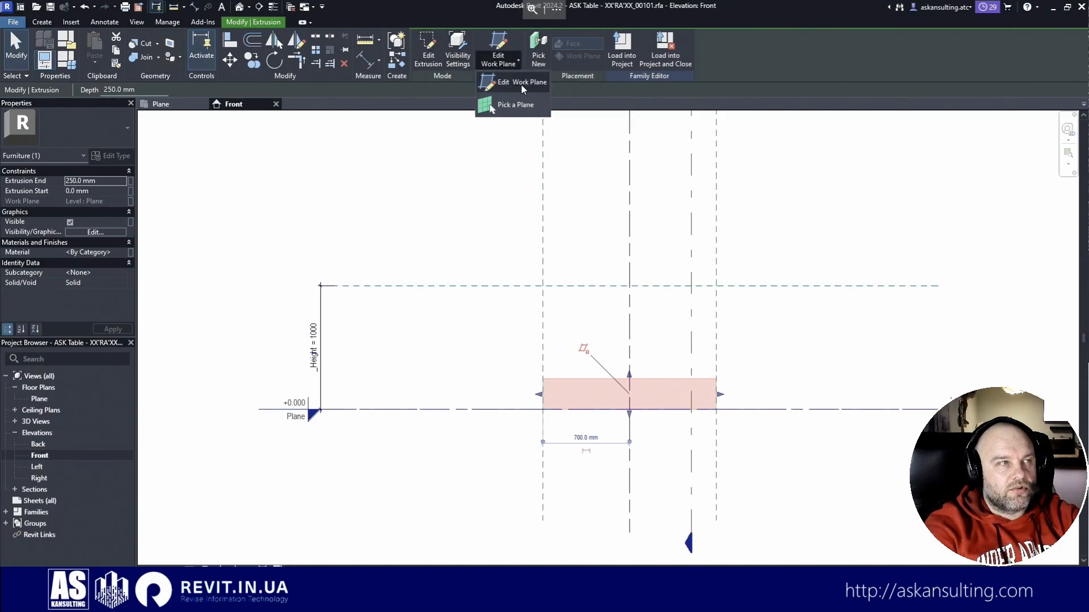
left_click(519, 83)
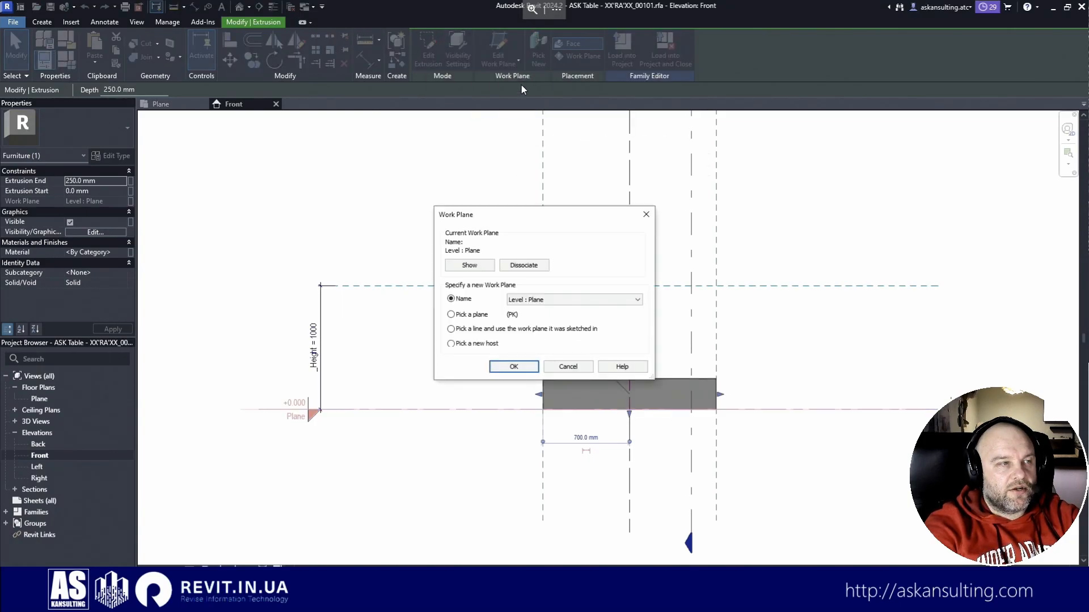
left_click(556, 296)
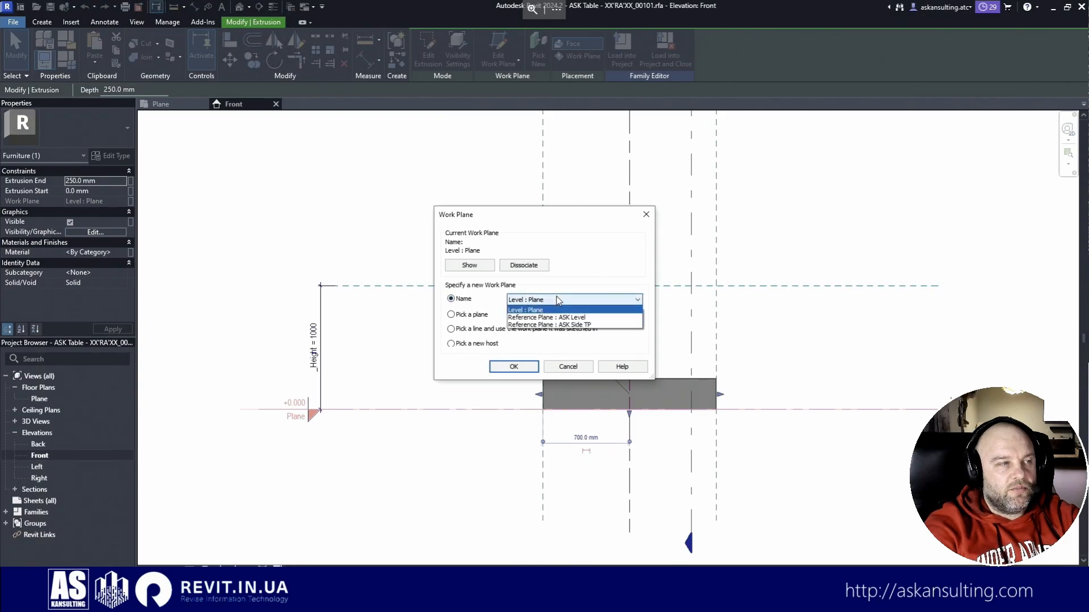
left_click(579, 325)
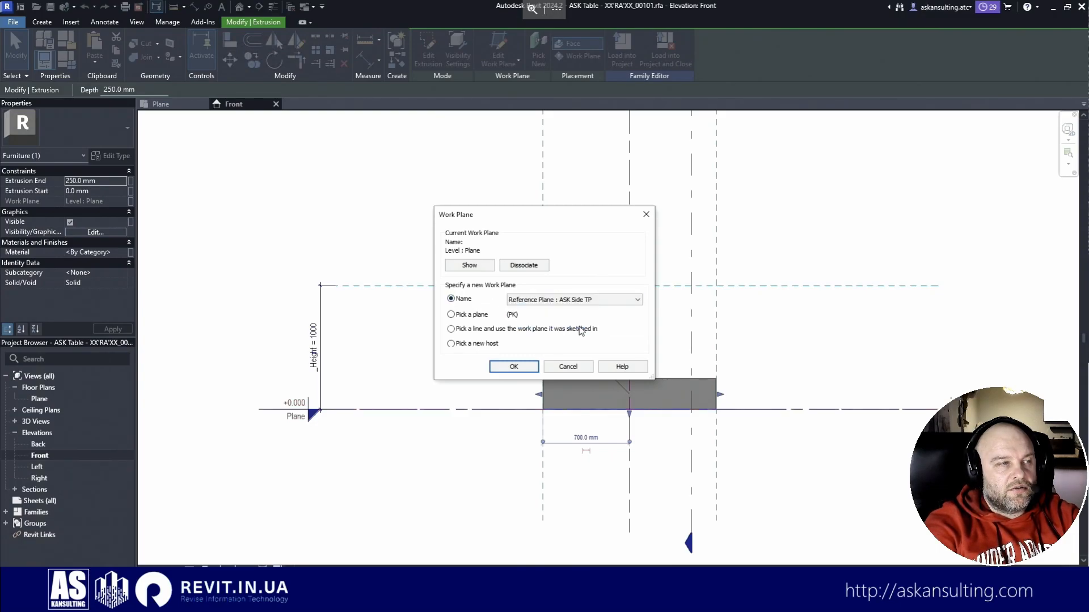
left_click(506, 367)
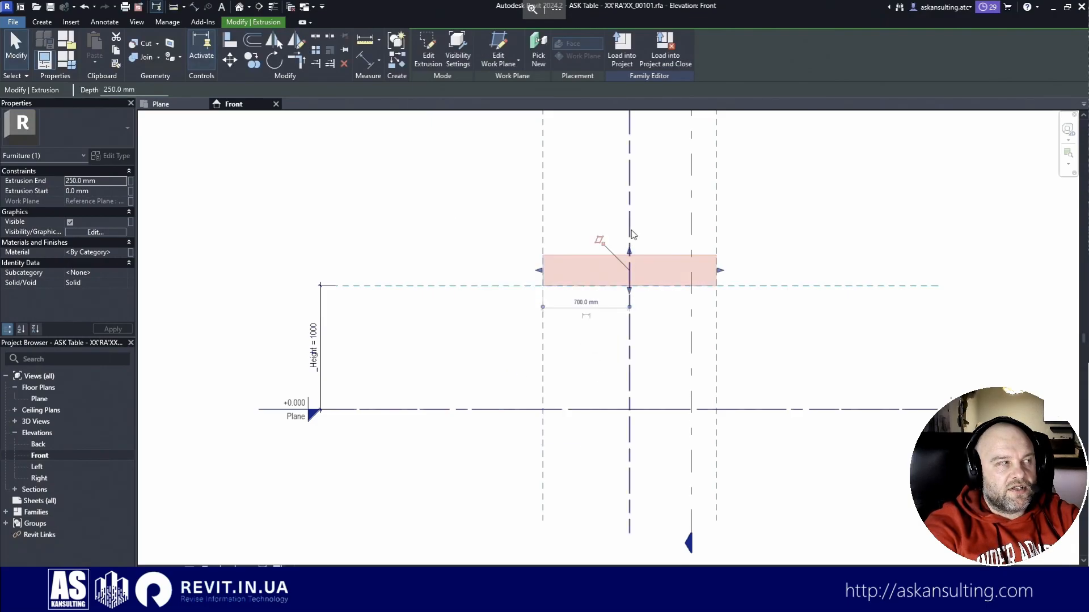
Step: Try stretching the extrusion's underside about 254 mm below the ASK Side TP plane, and undo the change
left_click_drag(629, 291, 630, 318)
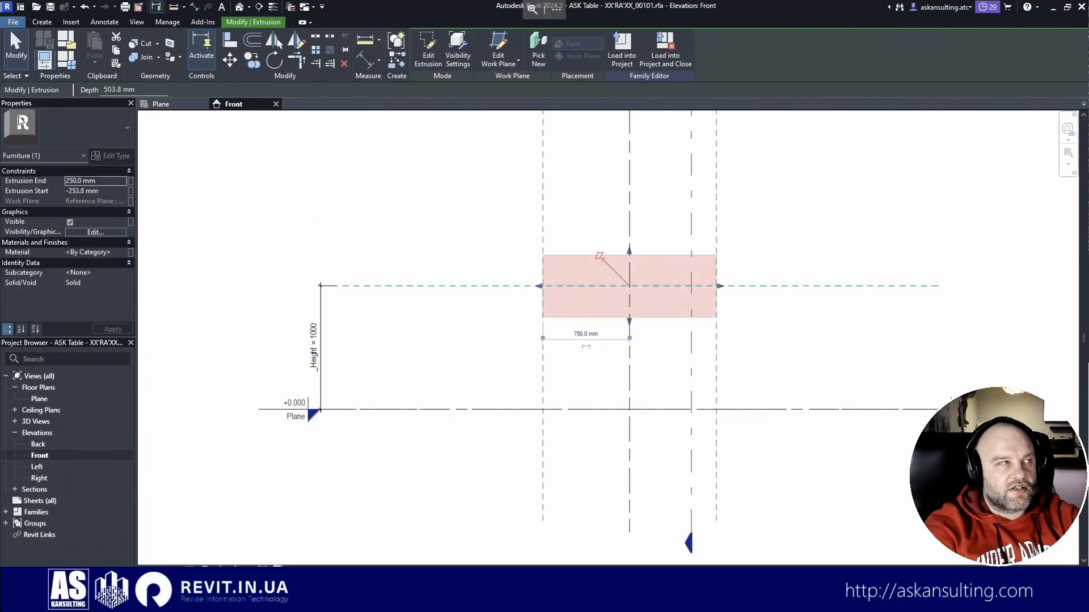
left_click(84, 7)
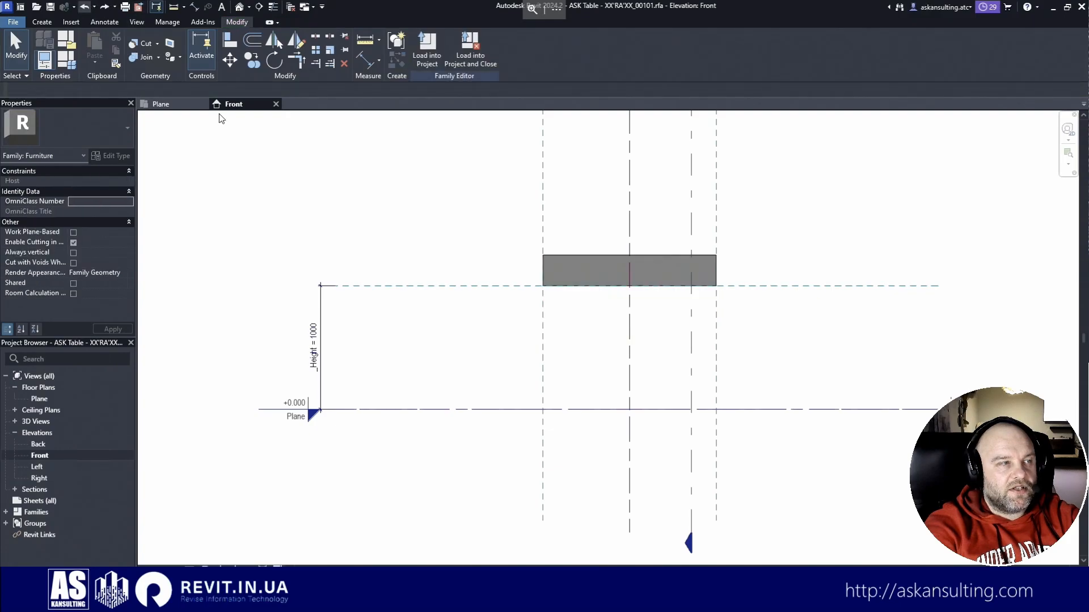
left_click(588, 260)
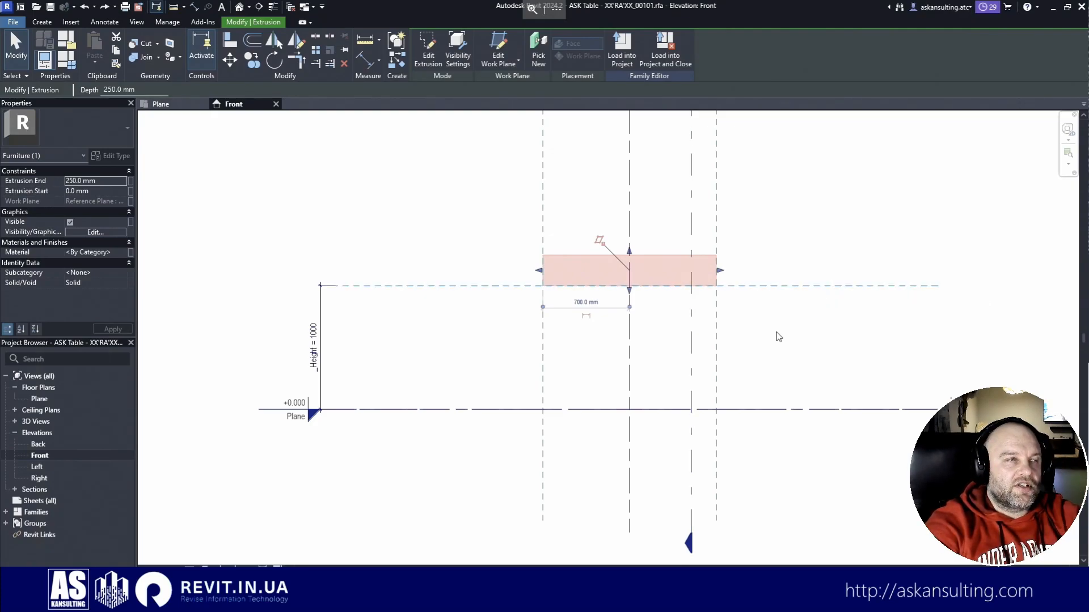
left_click(499, 315)
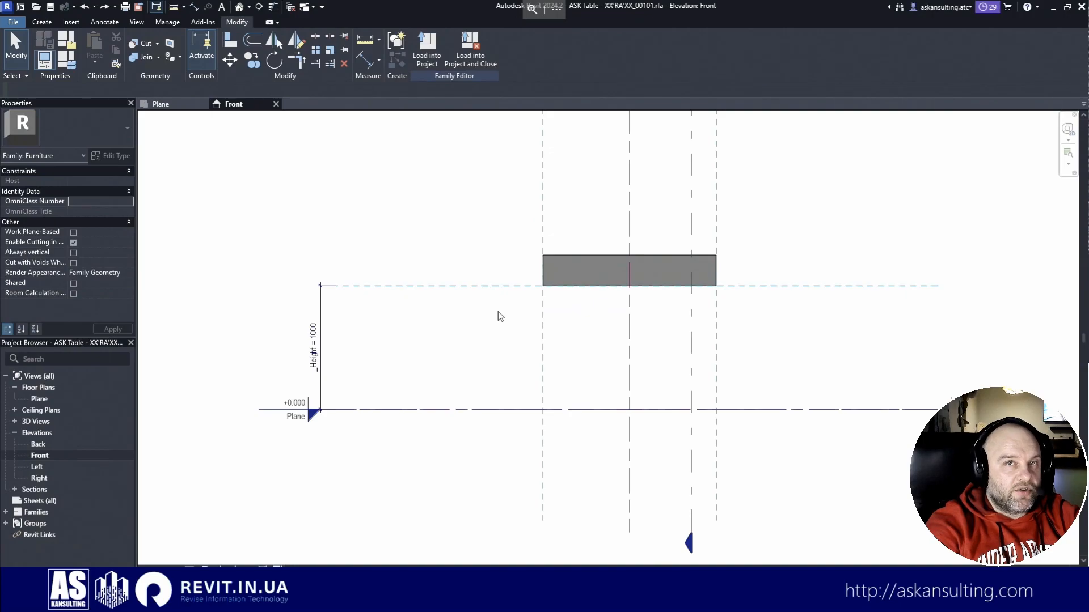
Step: Copy the ASK Side TP reference plane 100 mm straight down in the Front elevation
left_click(482, 286)
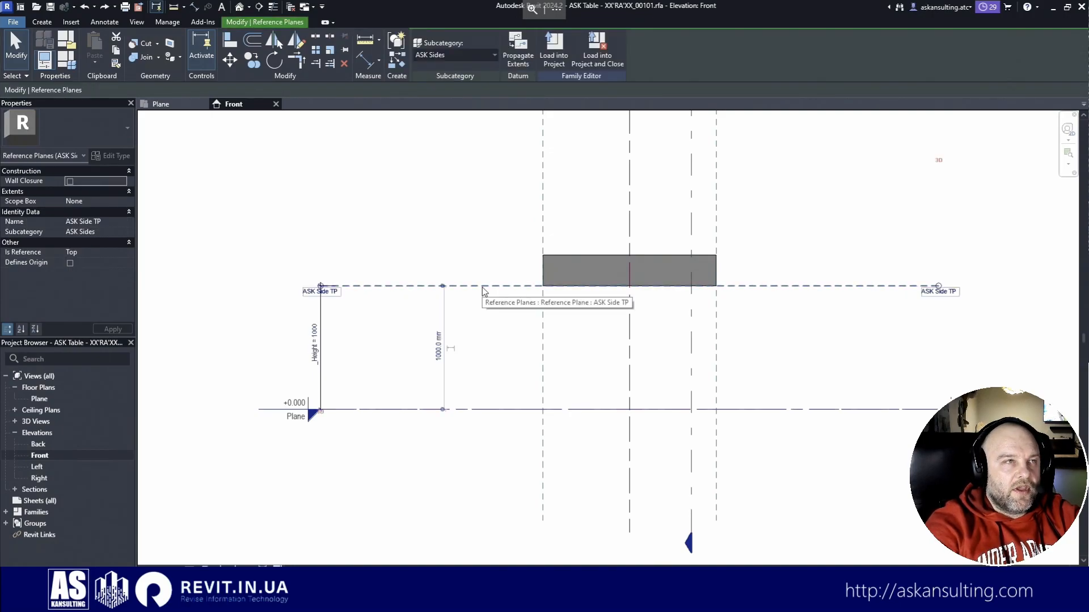
left_click(253, 59)
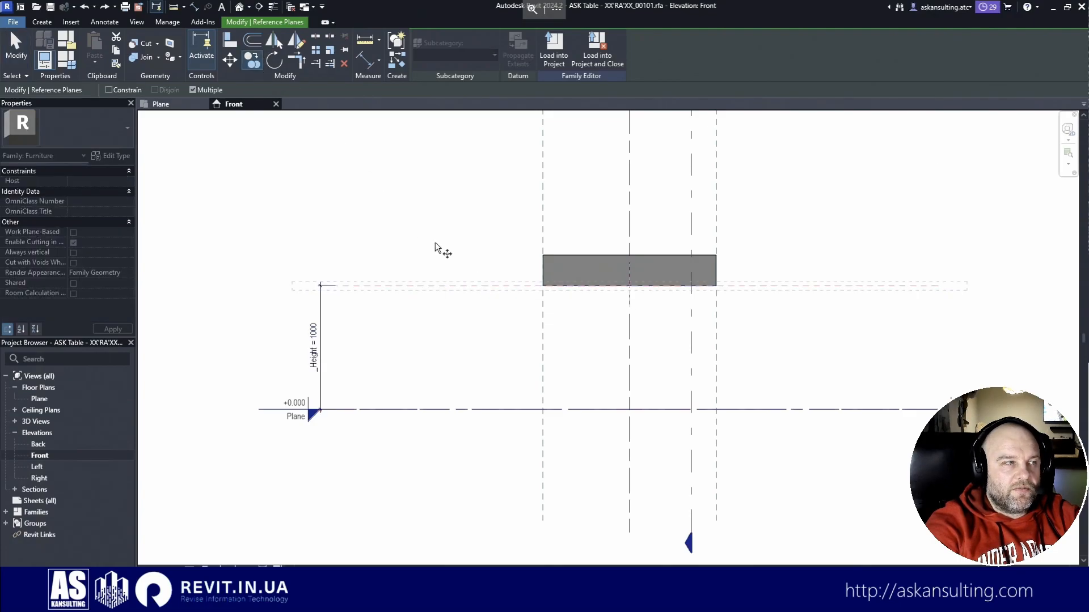
left_click(468, 287)
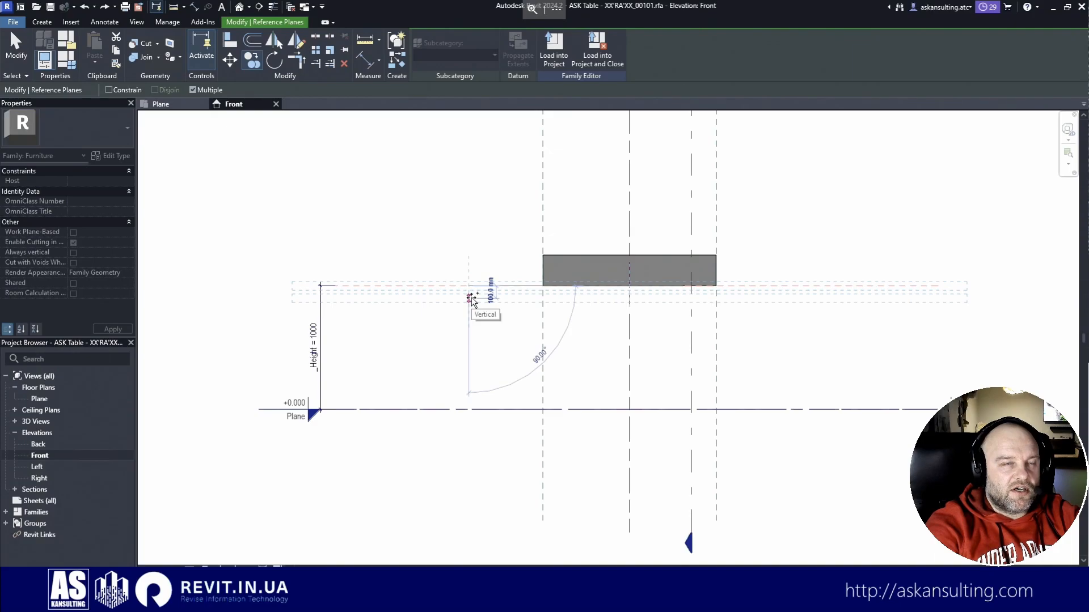
left_click(470, 297)
key("Escape")
key("Escape")
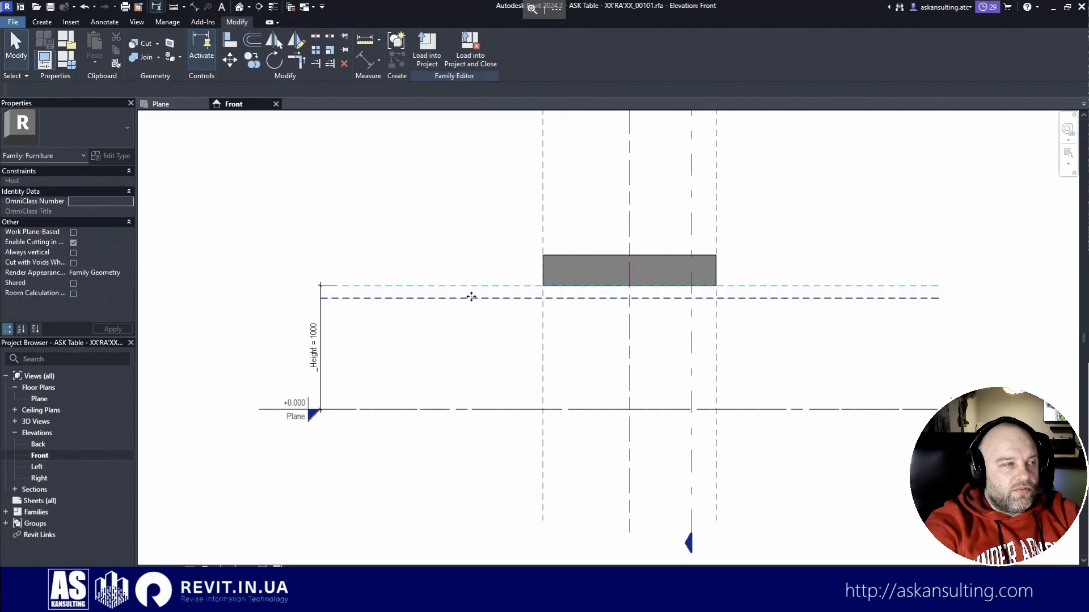
Step: Set the copied reference plane's subcategory to <None> and name it "ASK Desk BM"
left_click(513, 297)
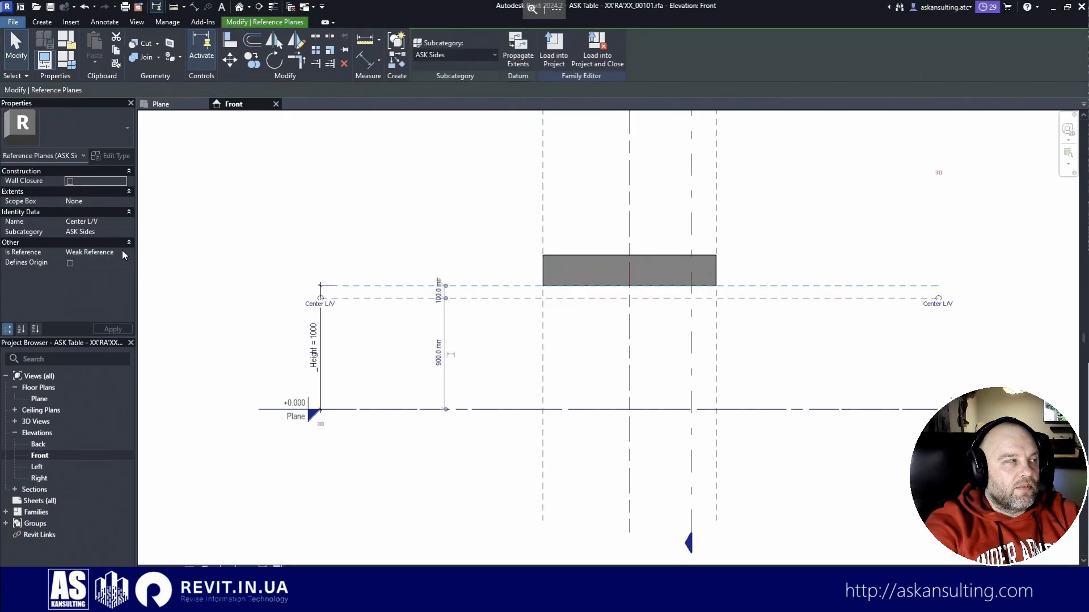
left_click(122, 232)
left_click(123, 233)
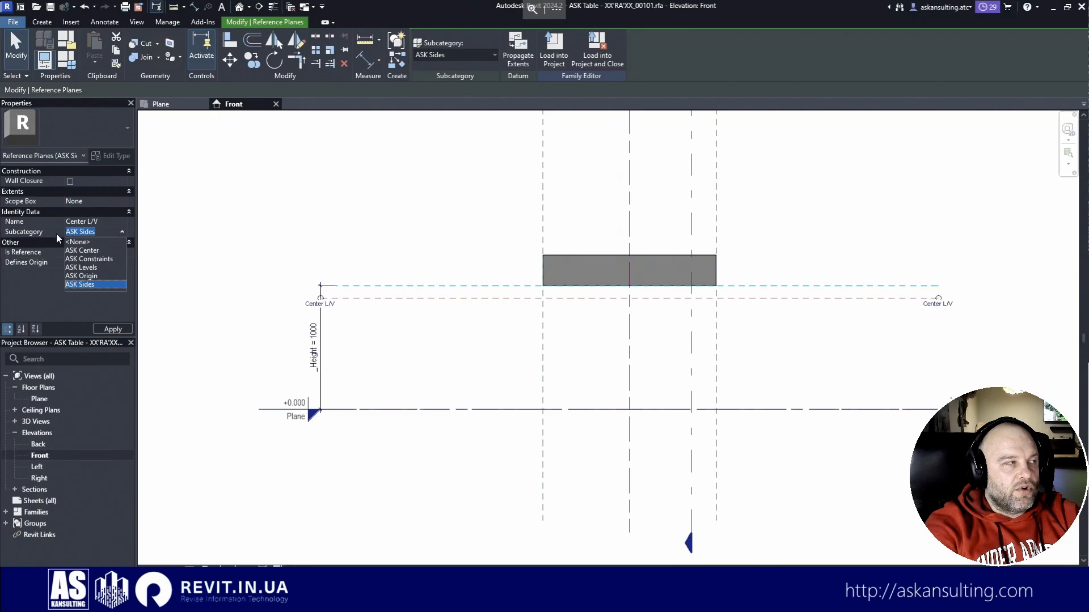
left_click(91, 243)
left_click(110, 221)
type("ASK Desk BM")
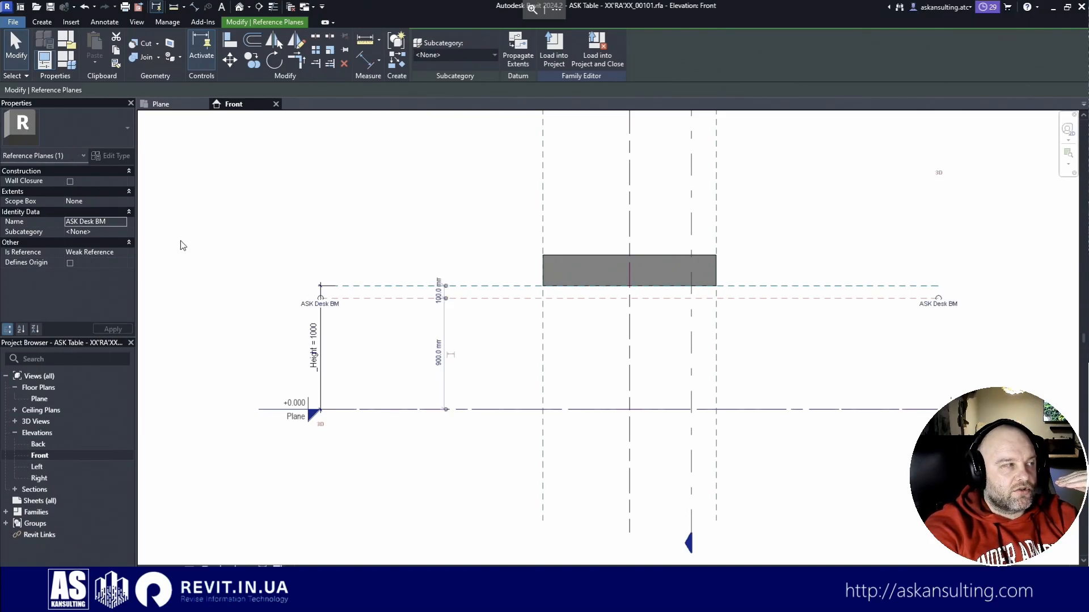
left_click(376, 229)
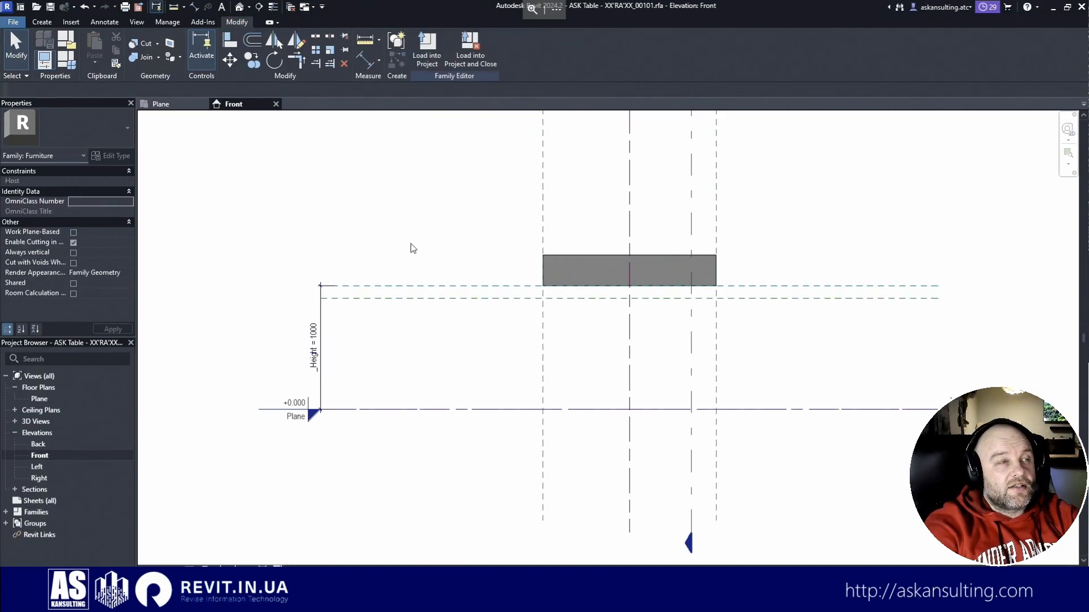
Step: Scale the ASK Desk BM plane about its midpoint in the Front elevation, shortening it to about 2.4 m each side
left_click(653, 301)
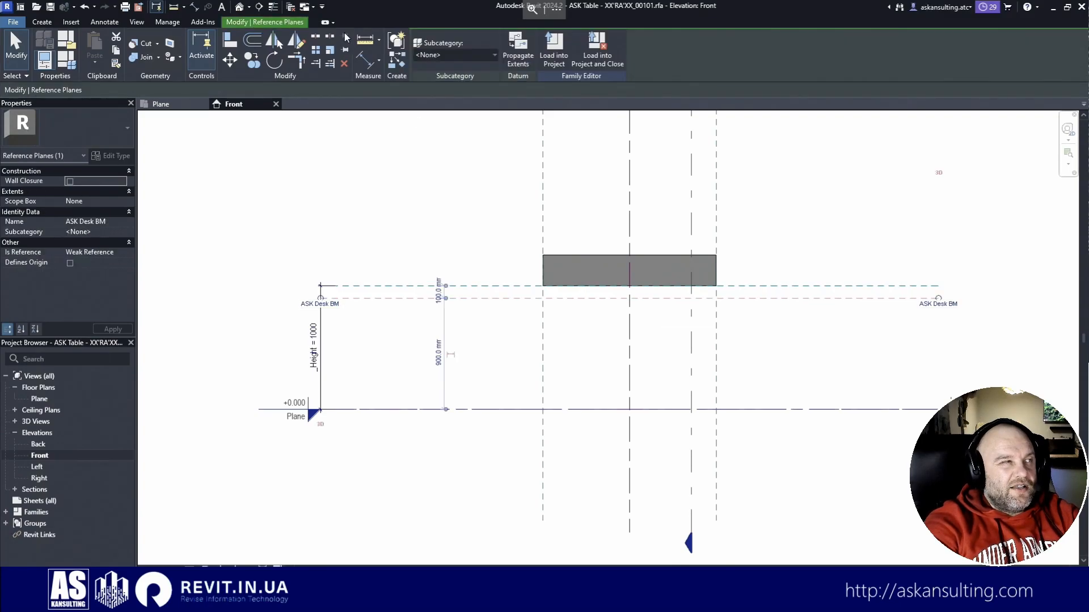
left_click(332, 50)
left_click(630, 297)
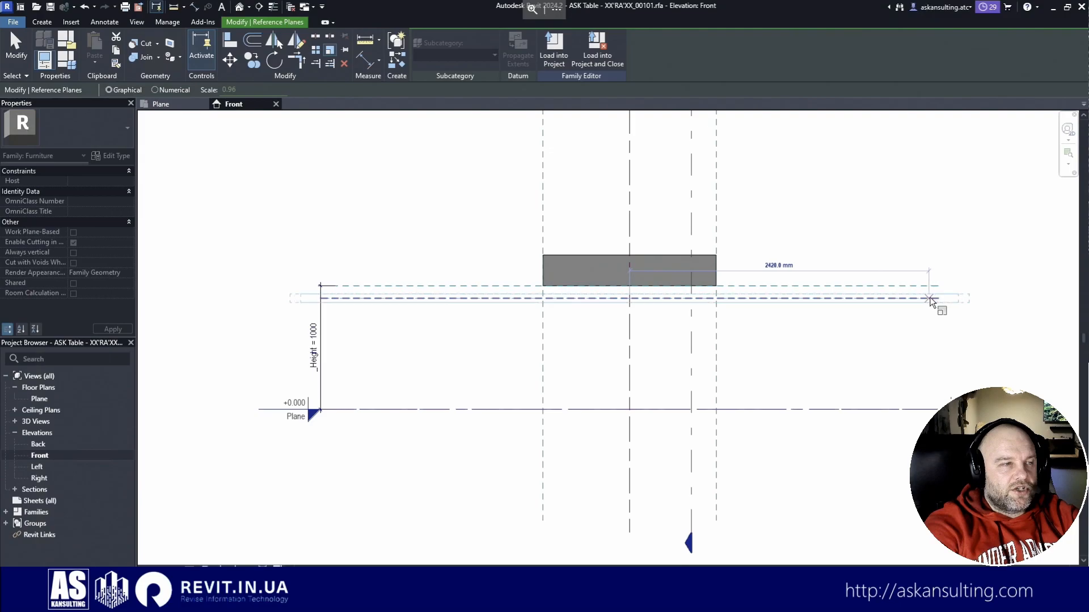
left_click(927, 299)
left_click(901, 364)
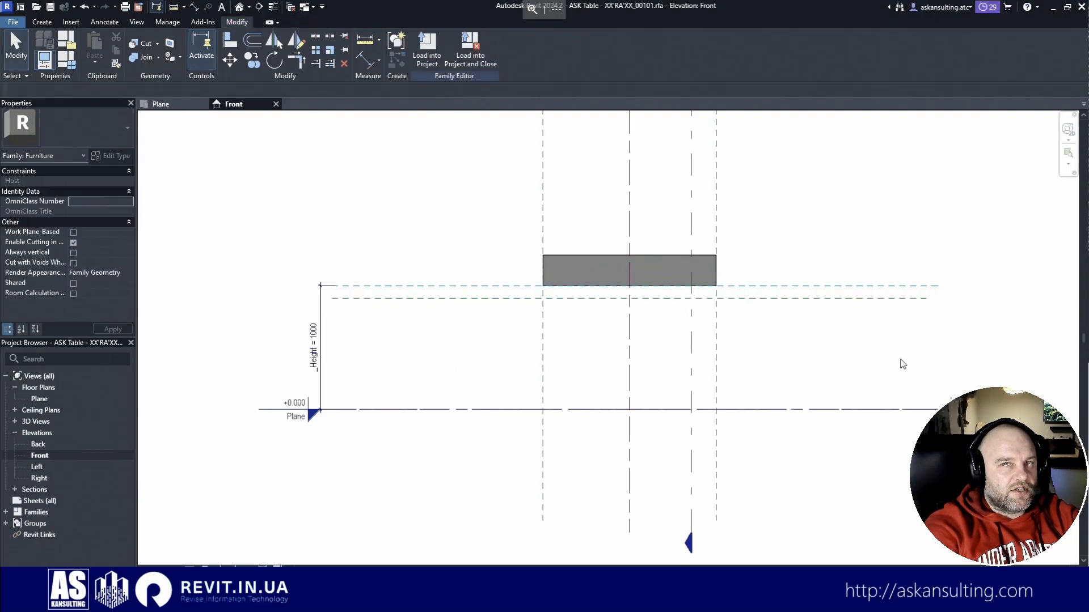
Step: In the Left elevation, scale the ASK Desk BM plane about the centre plane so it is slightly shorter than ASK Side TP
double_click(38, 466)
scroll(636, 381, "up", 2)
left_click(637, 384)
left_click(330, 51)
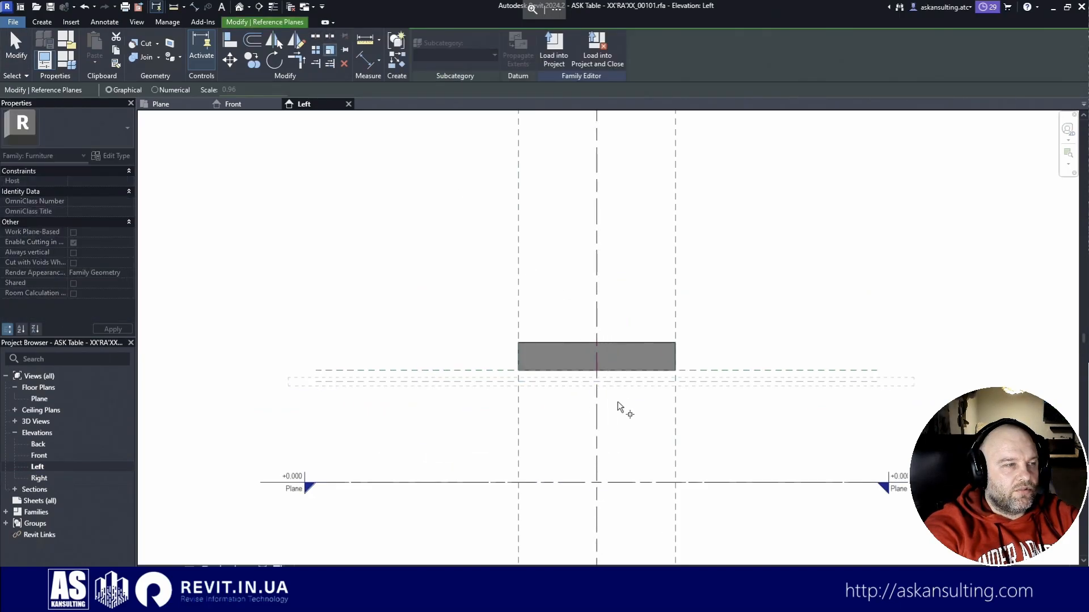
left_click(598, 382)
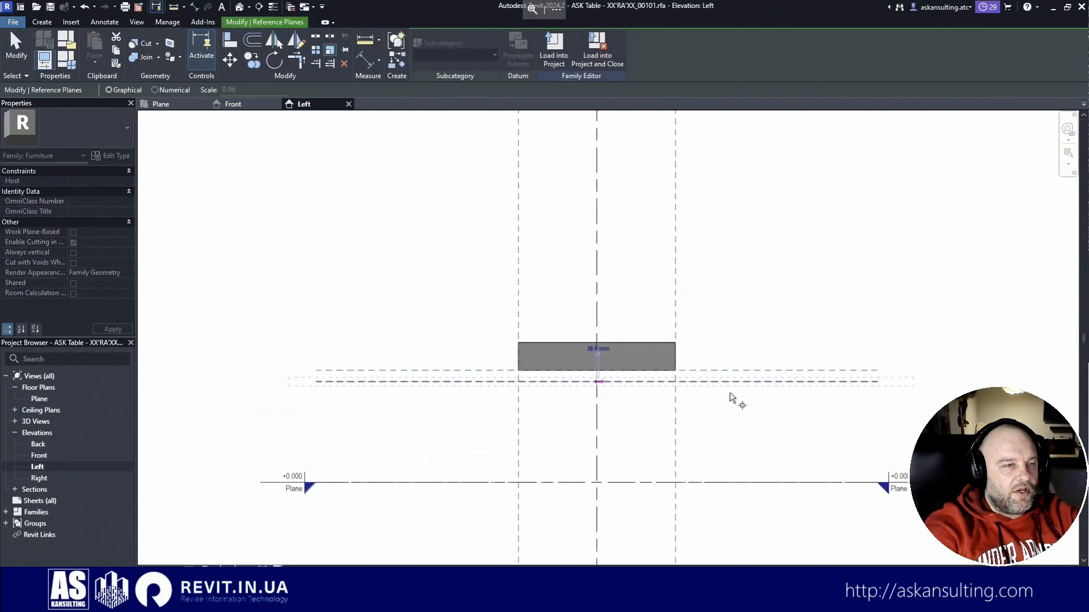
left_click(867, 382)
left_click(785, 284)
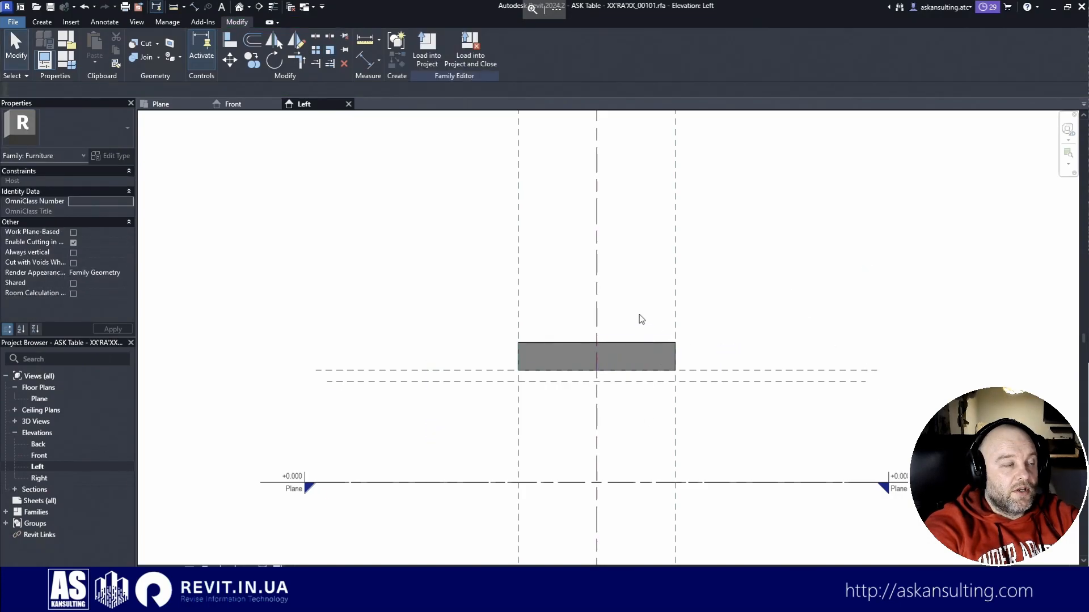
Step: Close the Left elevation and align the tabletop extrusion's bottom face to the ASK Desk BM plane in the Front elevation
left_click(348, 104)
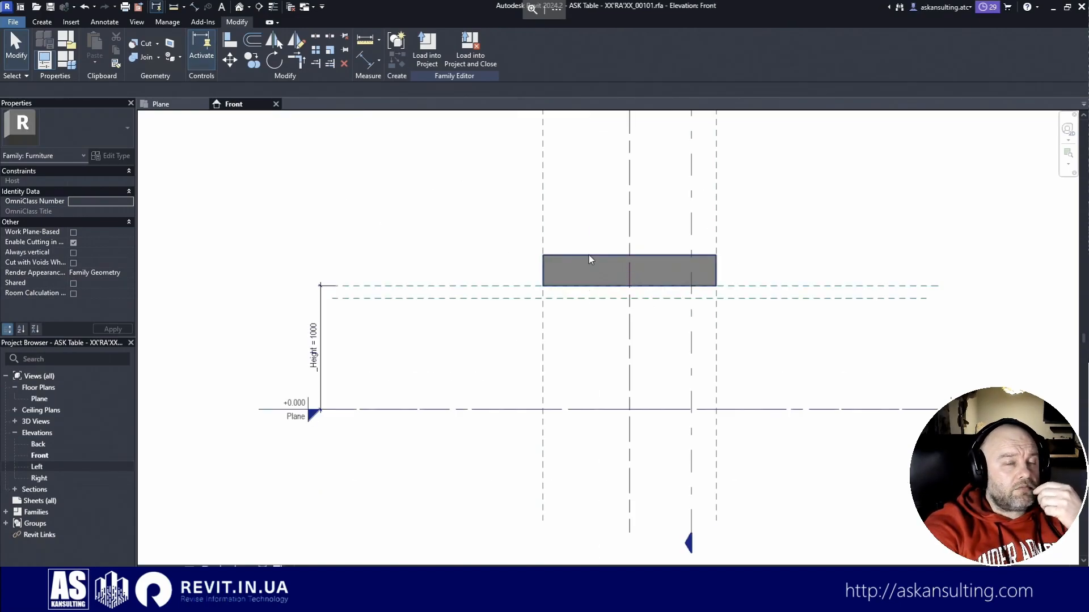
left_click(230, 41)
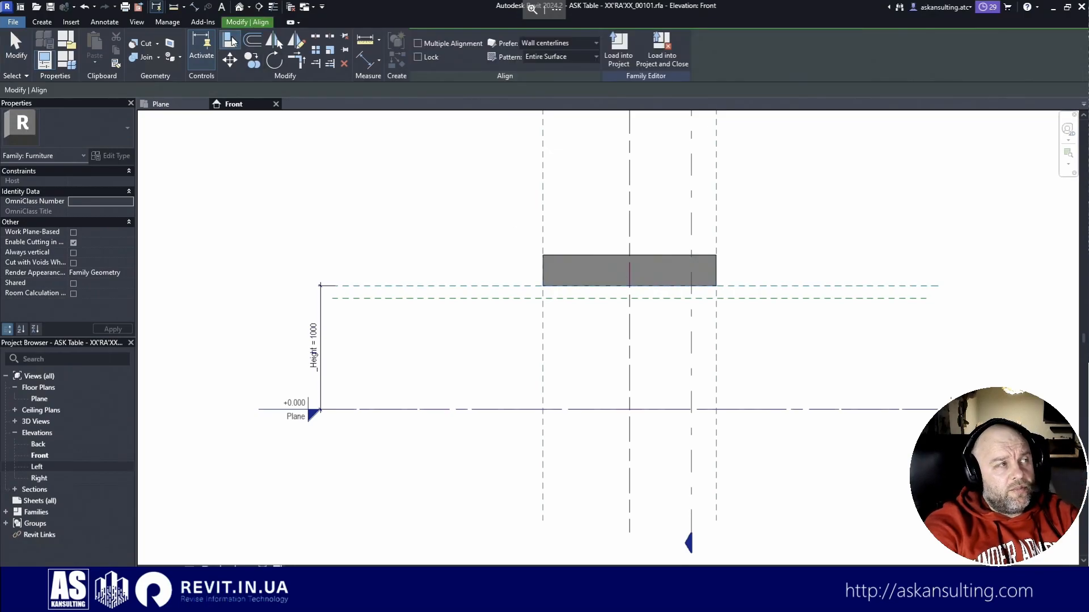
left_click(516, 298)
left_click(595, 287)
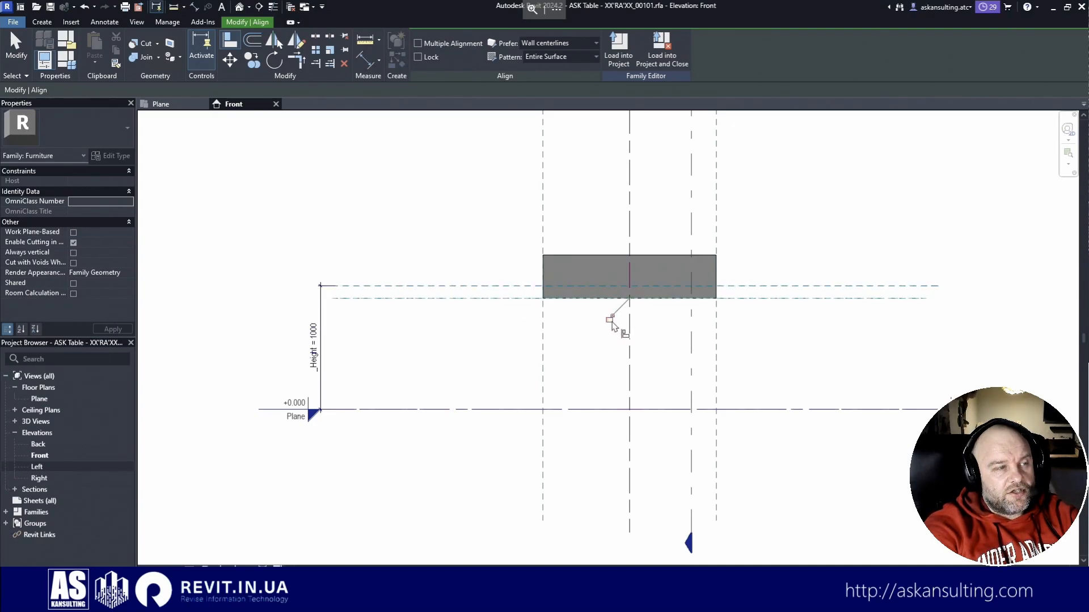
key("Escape")
key("Escape")
Step: Set the tabletop extrusion's Extrusion End to 0 mm
left_click(601, 256)
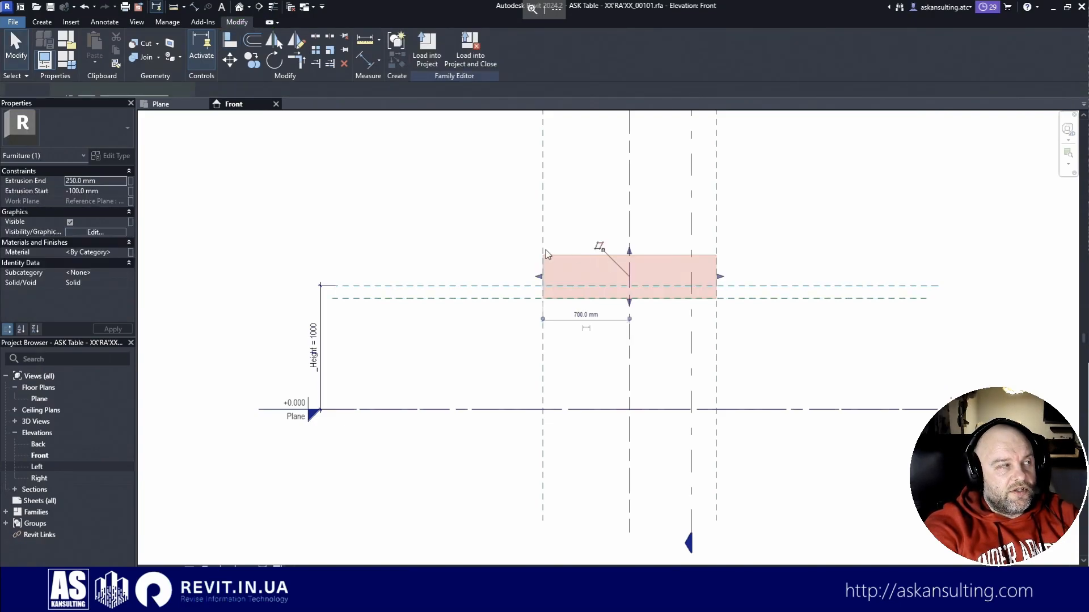
left_click(111, 181)
type("0")
key("Return")
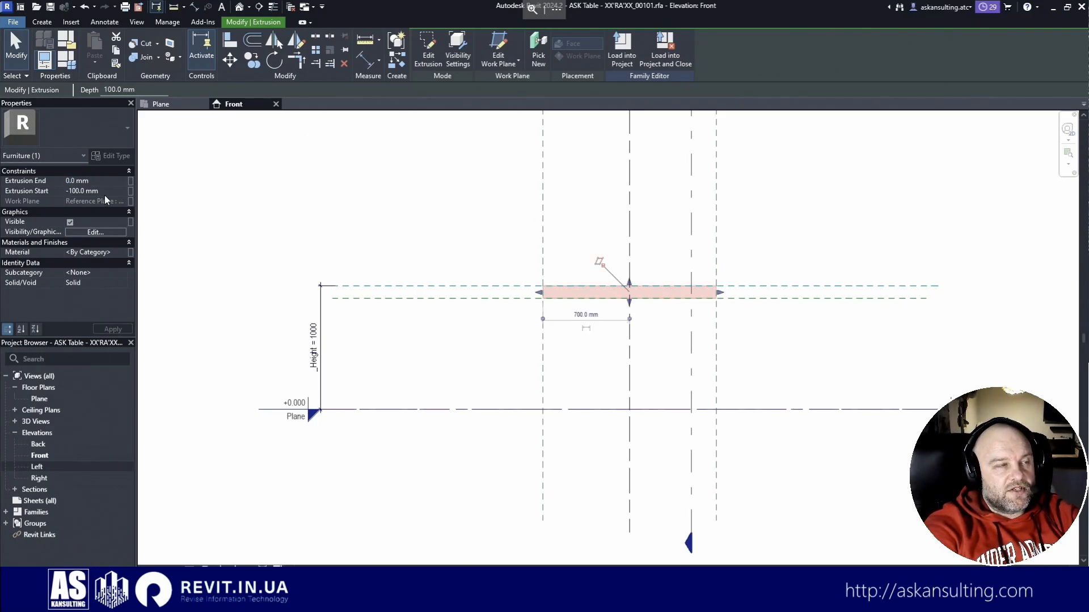
left_click(411, 266)
Step: Try to set the _Height family parameter to 900 mm, removing the conflicting constraints
left_click(44, 59)
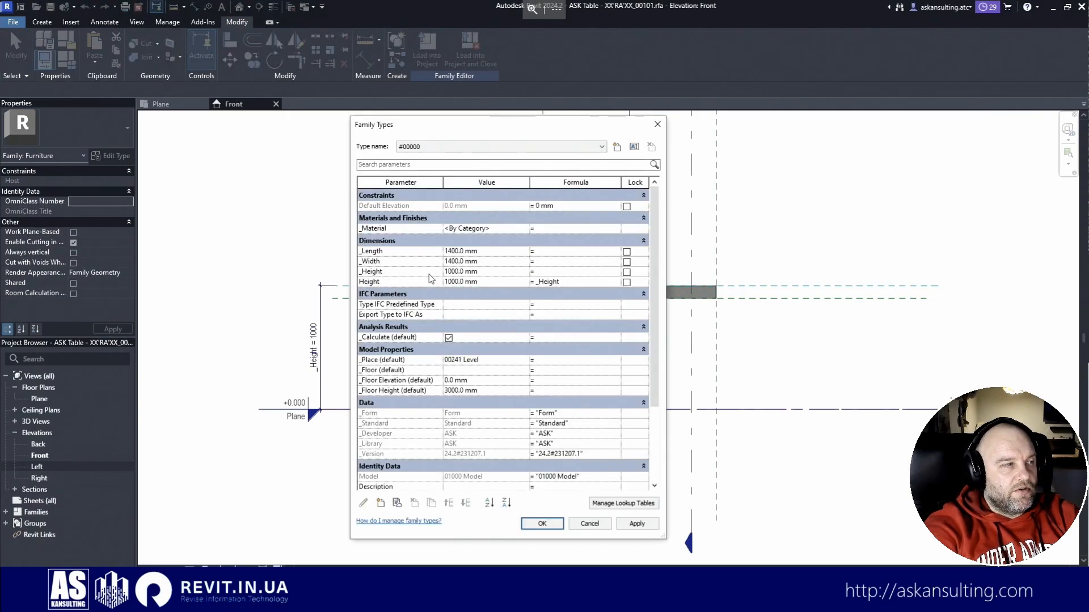
left_click_drag(448, 272, 438, 272)
type("9")
key("Delete")
left_click(550, 524)
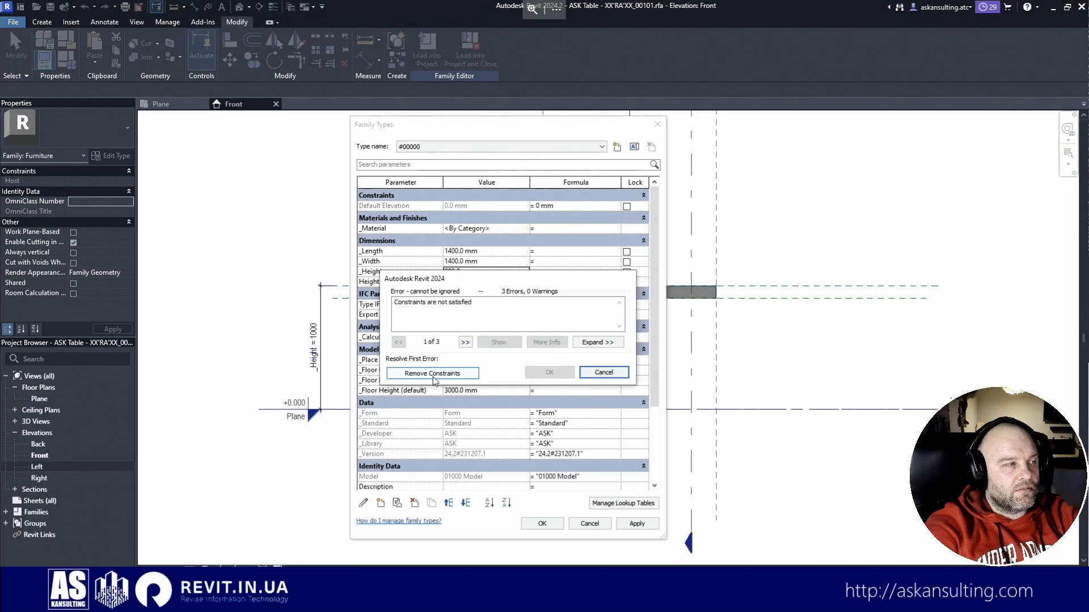
left_click(433, 373)
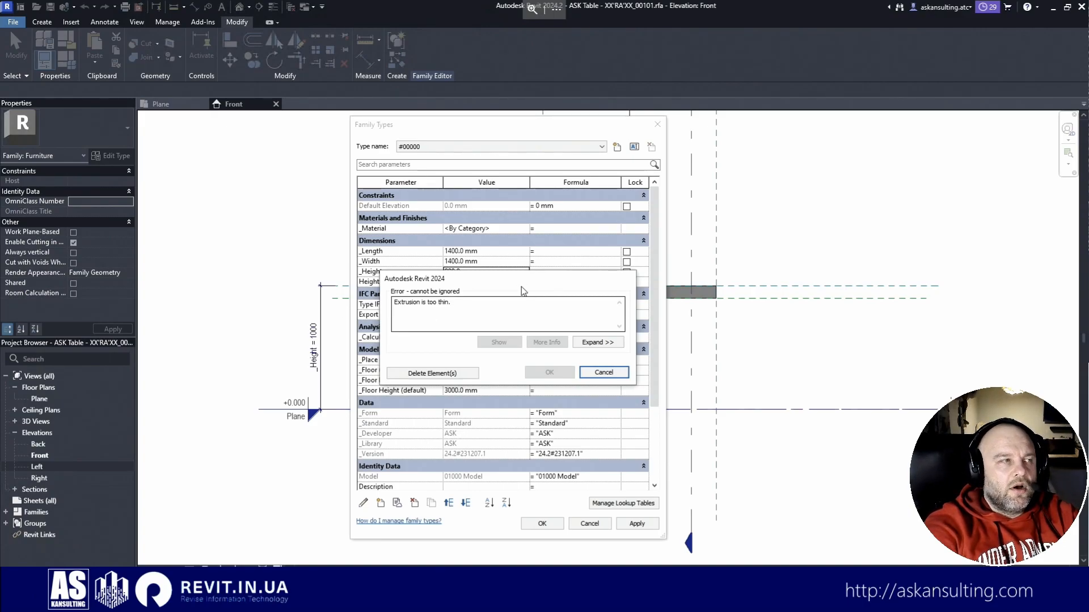
key("Escape")
Step: Set the _Height family parameter to 1100 mm to test how the tabletop extrusion flexes
left_click(455, 272)
left_click_drag(449, 272, 444, 272)
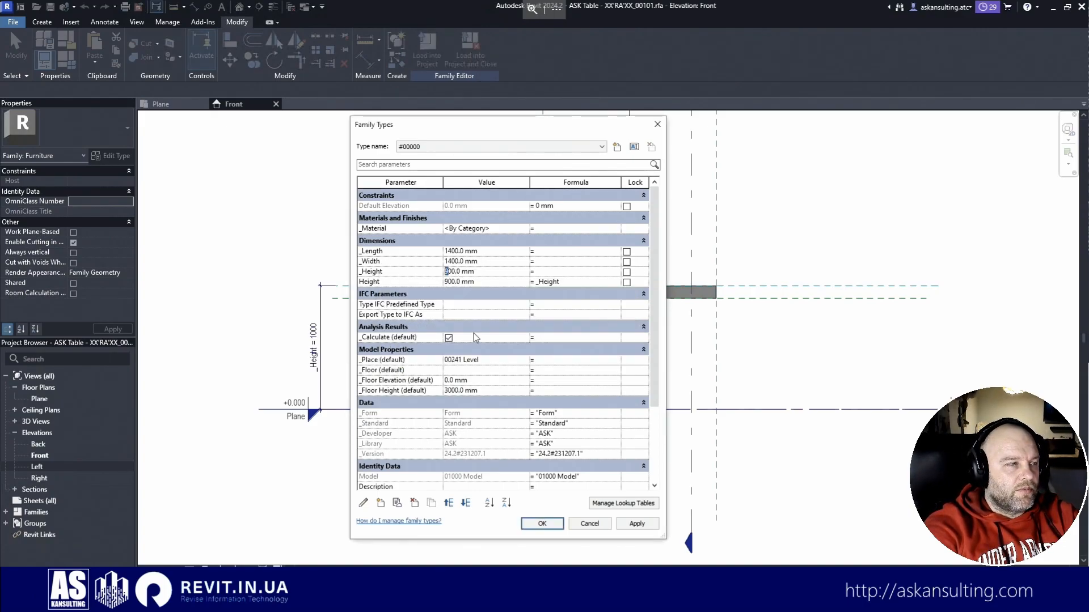
left_click(541, 524)
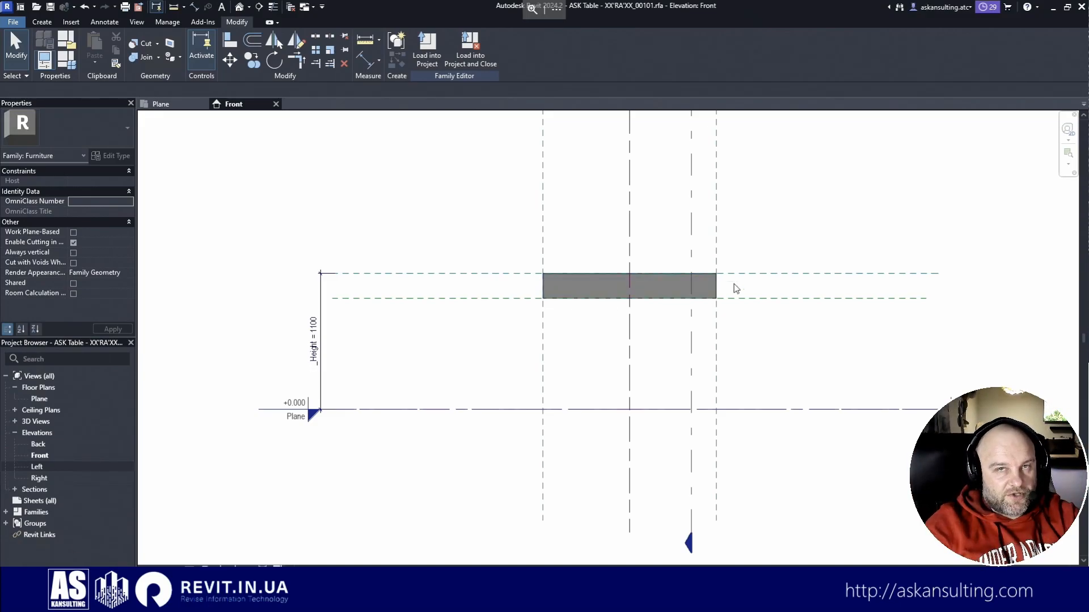
Step: Undo the _Height change, the Extrusion End change and the alignment of the tabletop's bottom face
left_click(84, 7)
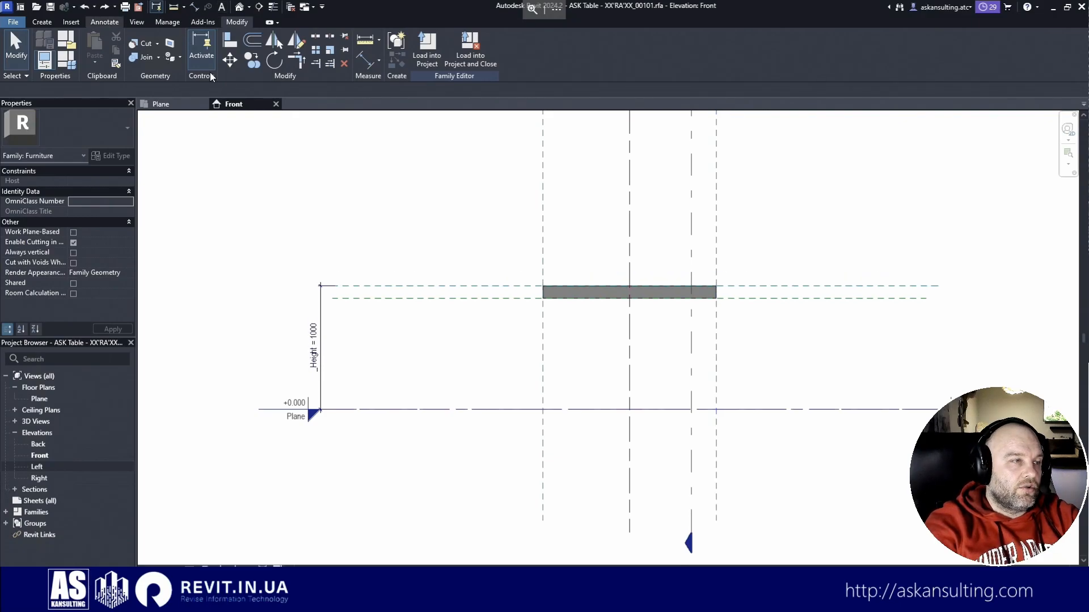
left_click(85, 7)
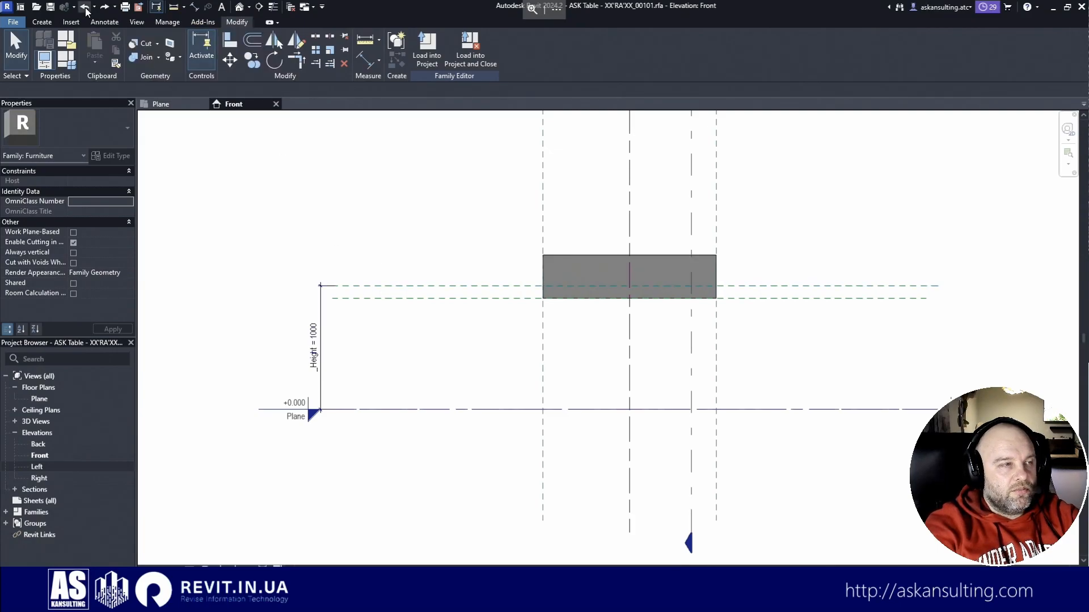
left_click(85, 7)
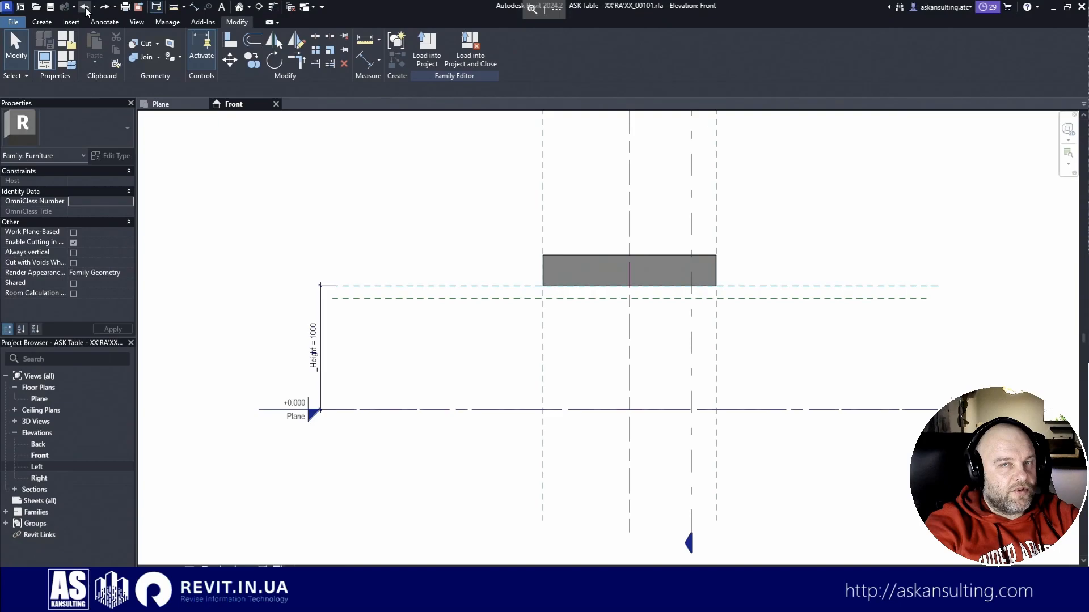
Step: Change the tabletop extrusion's work plane by picking the ASK Desk BM reference plane in the Front elevation
left_click(606, 257)
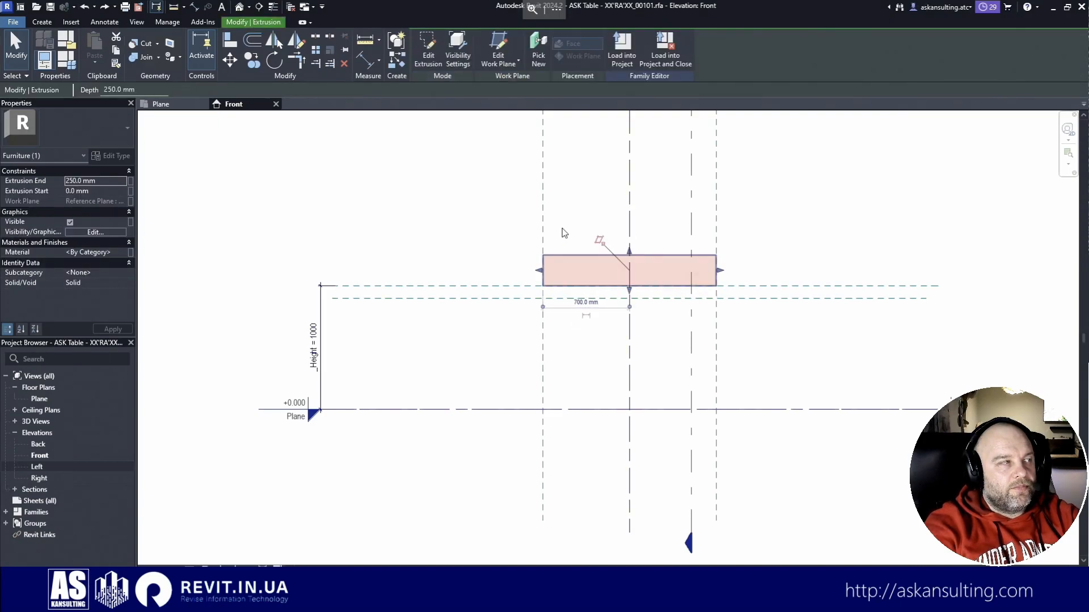
left_click(131, 185)
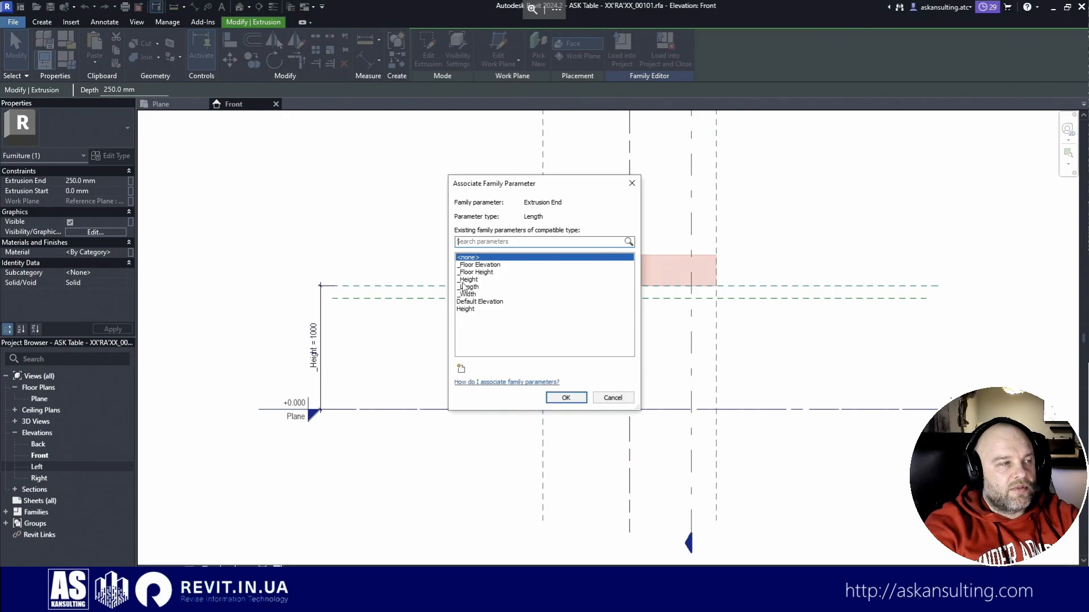
left_click(632, 182)
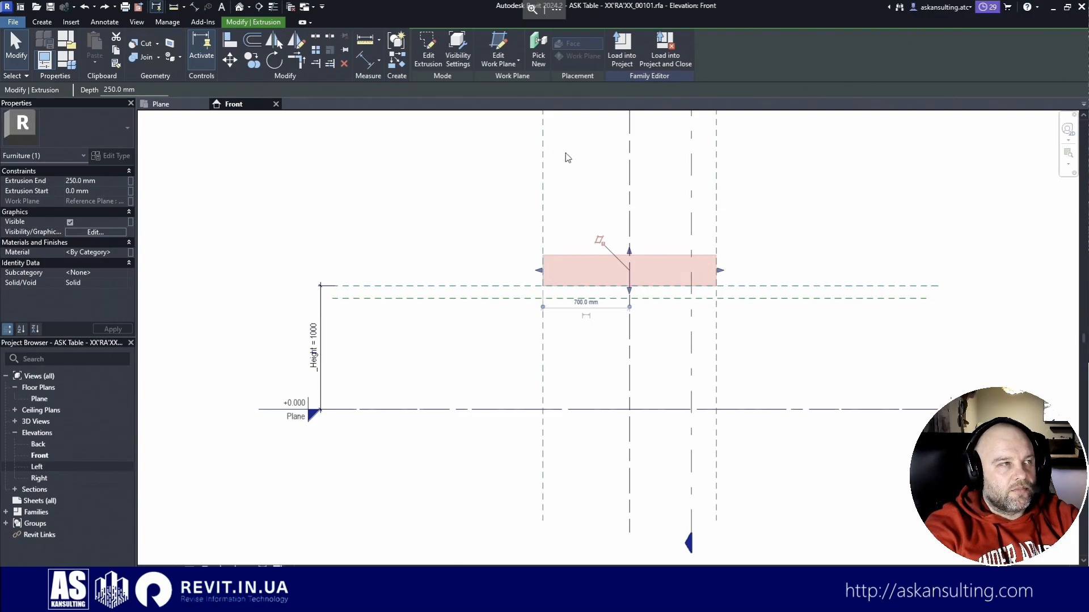
left_click(498, 44)
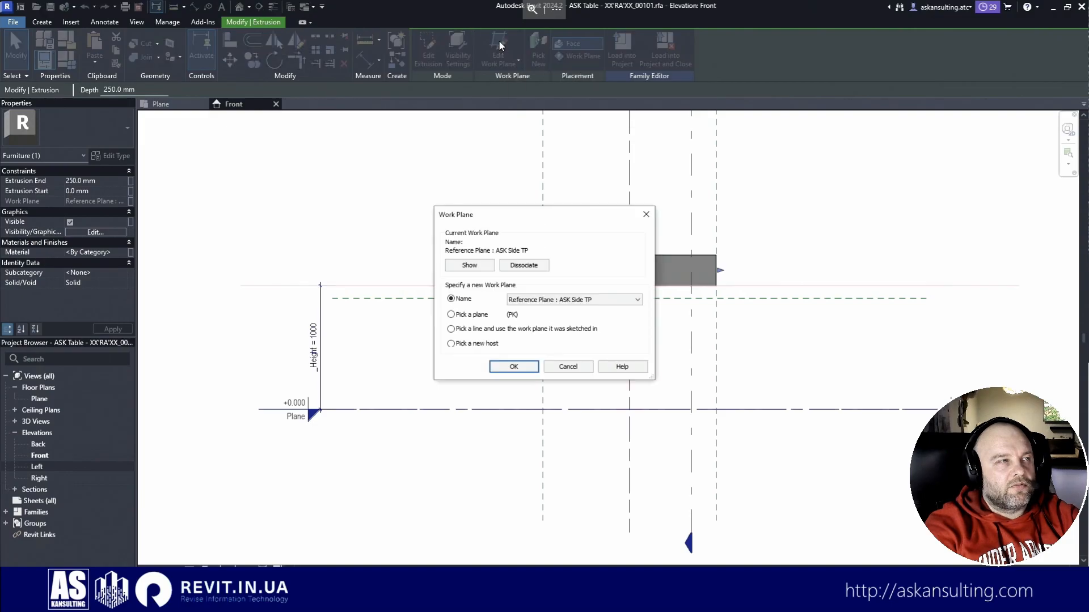
left_click(553, 300)
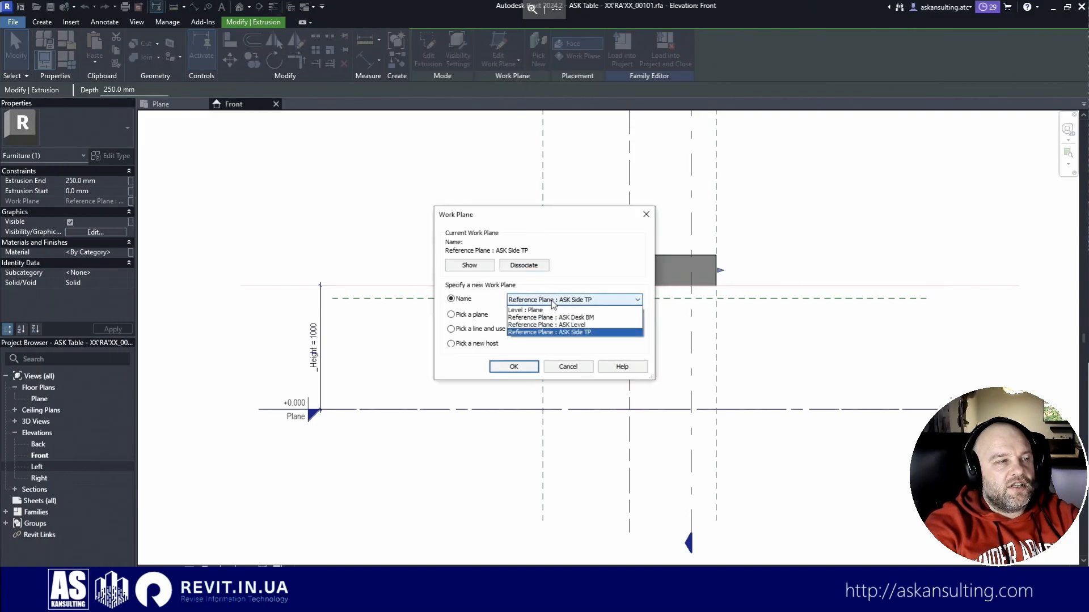
left_click(583, 280)
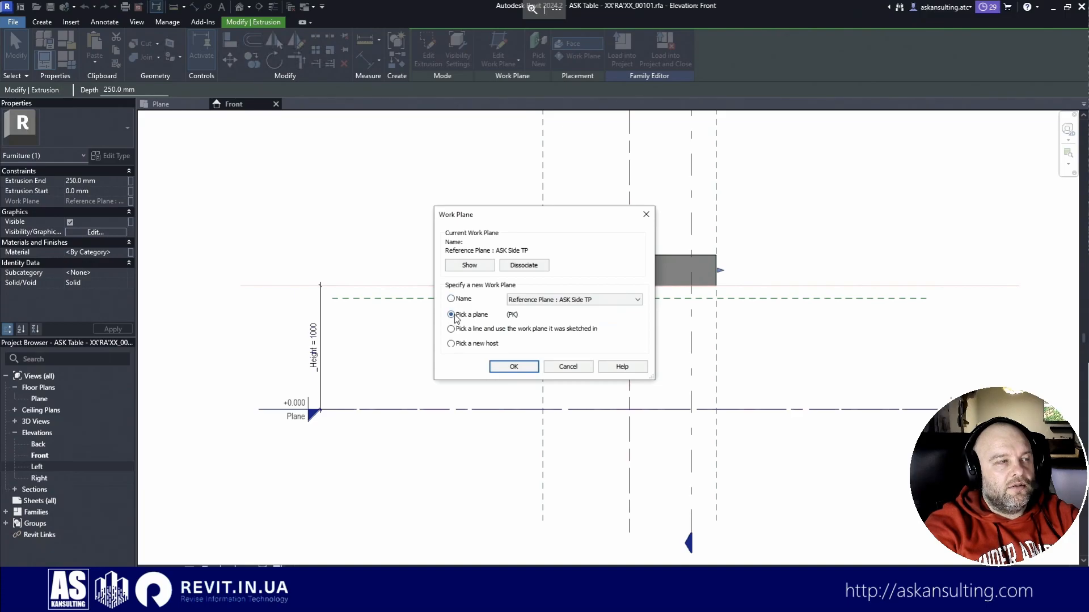
left_click(513, 367)
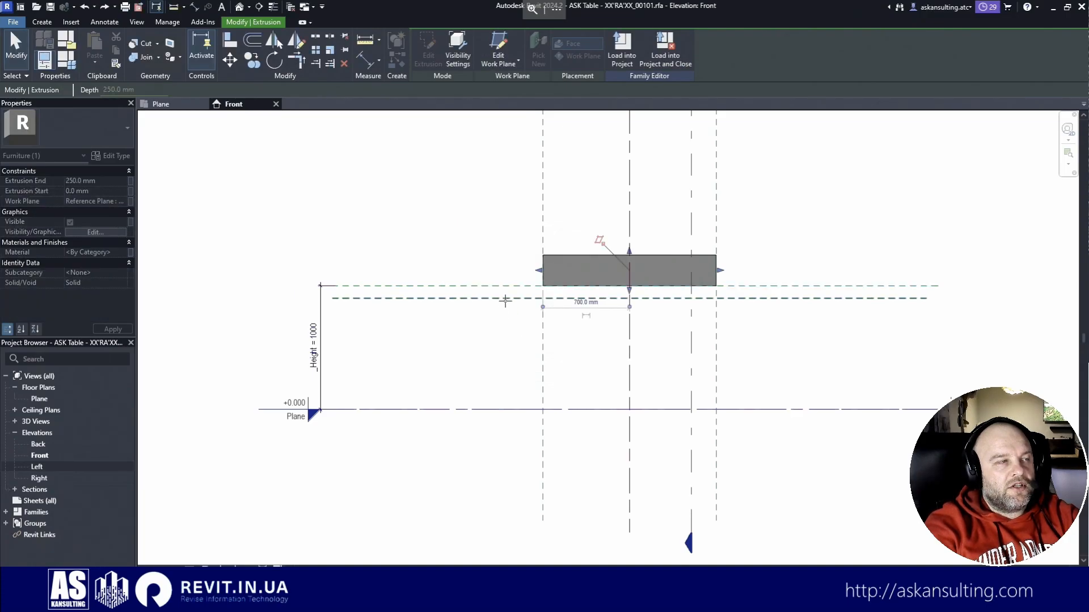
left_click(505, 298)
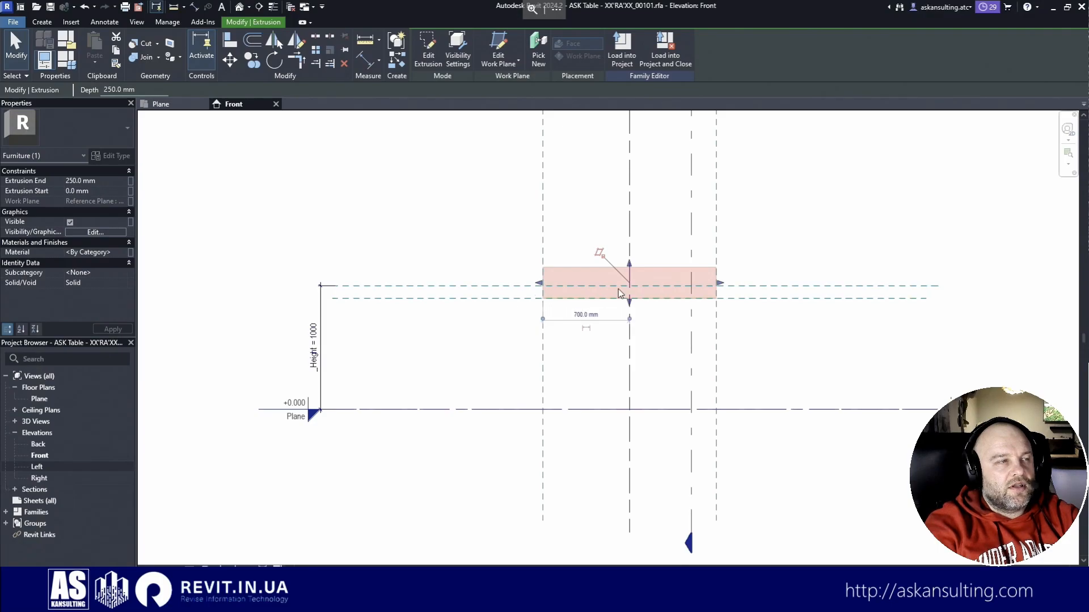
Step: Associate the tabletop's Extrusion End with a new type family parameter "_Desk Thickness" grouped under Division Geometry
scroll(647, 262, "up", 3)
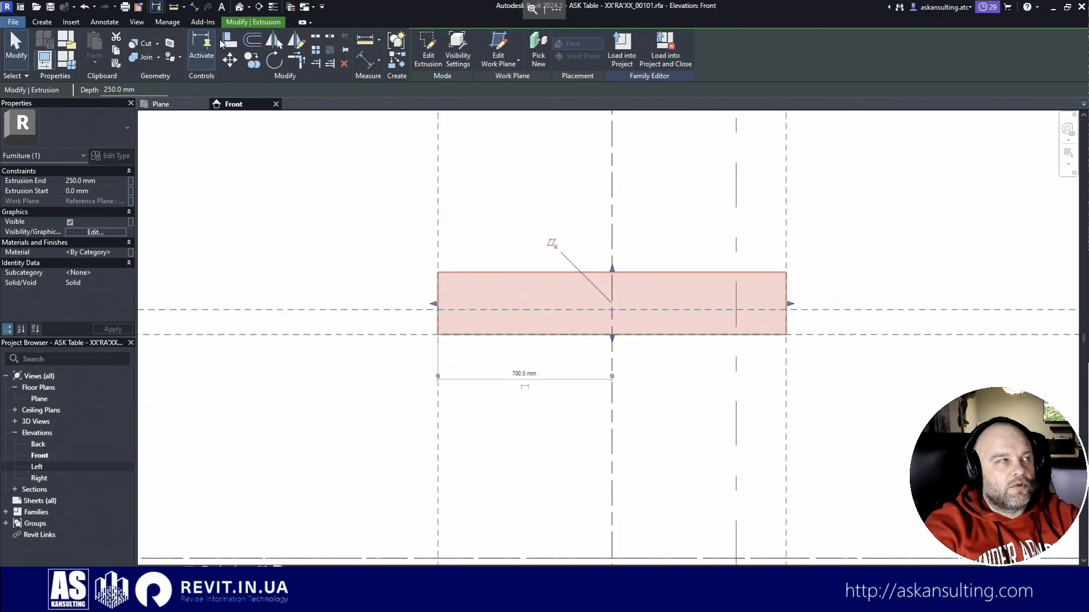
left_click_drag(612, 268, 612, 267)
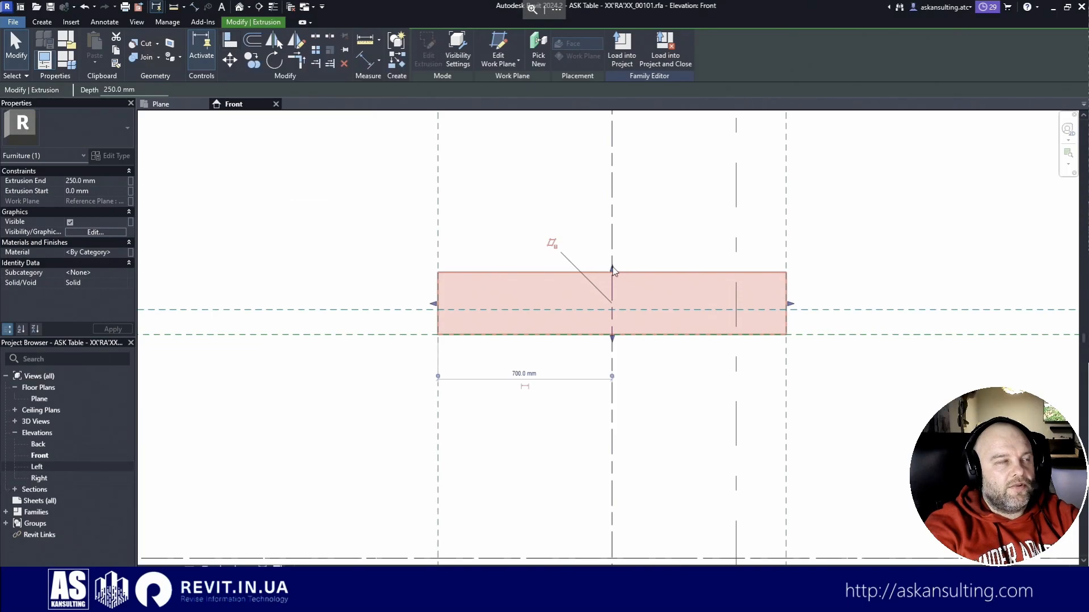
left_click(130, 181)
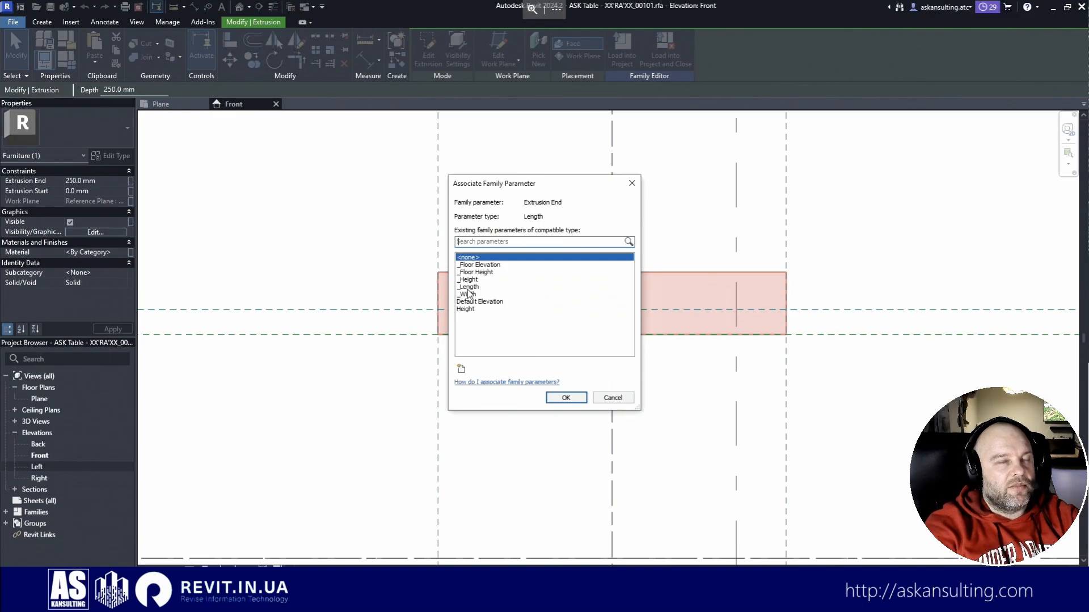
left_click(462, 369)
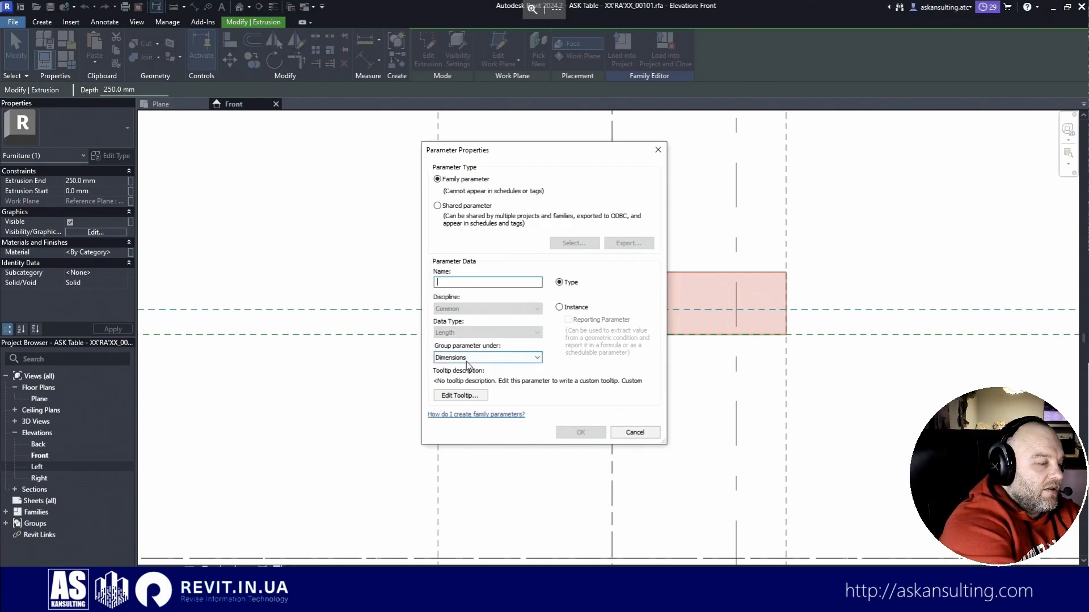
type("_Desk")
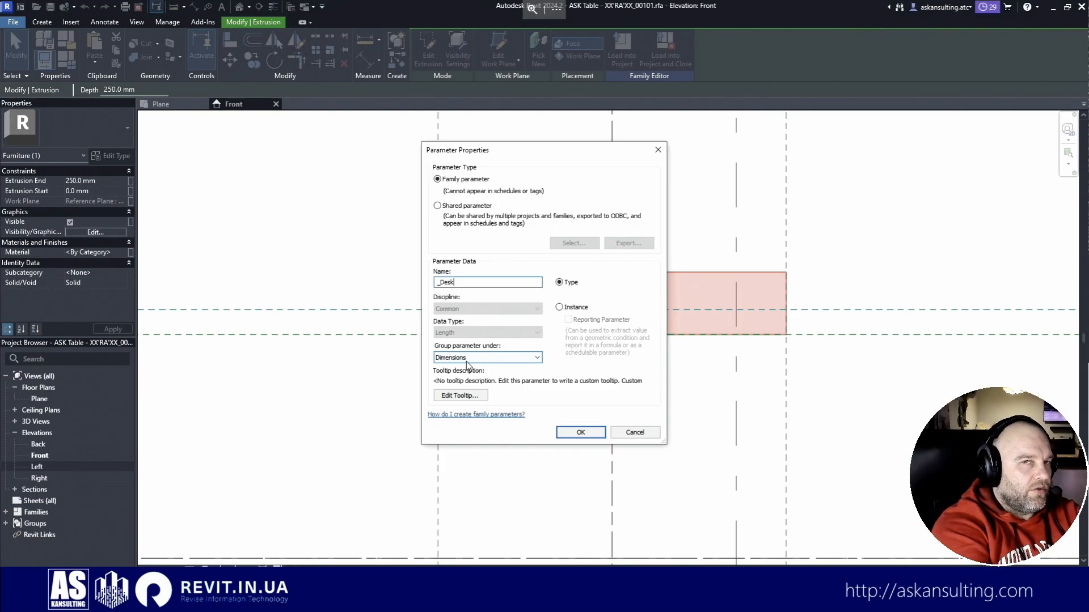
type("Th")
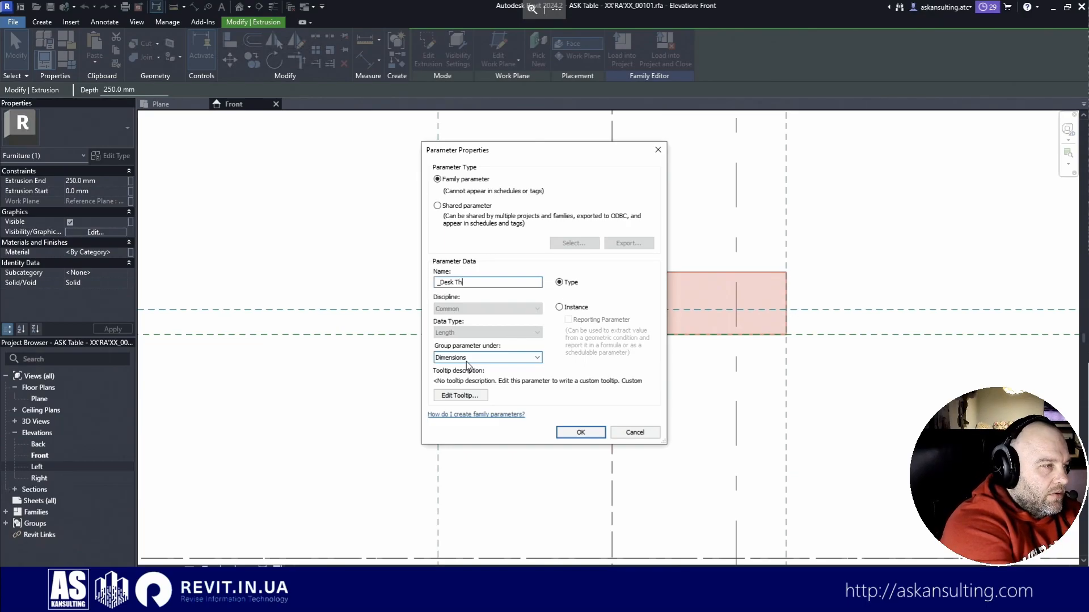
type("ickness")
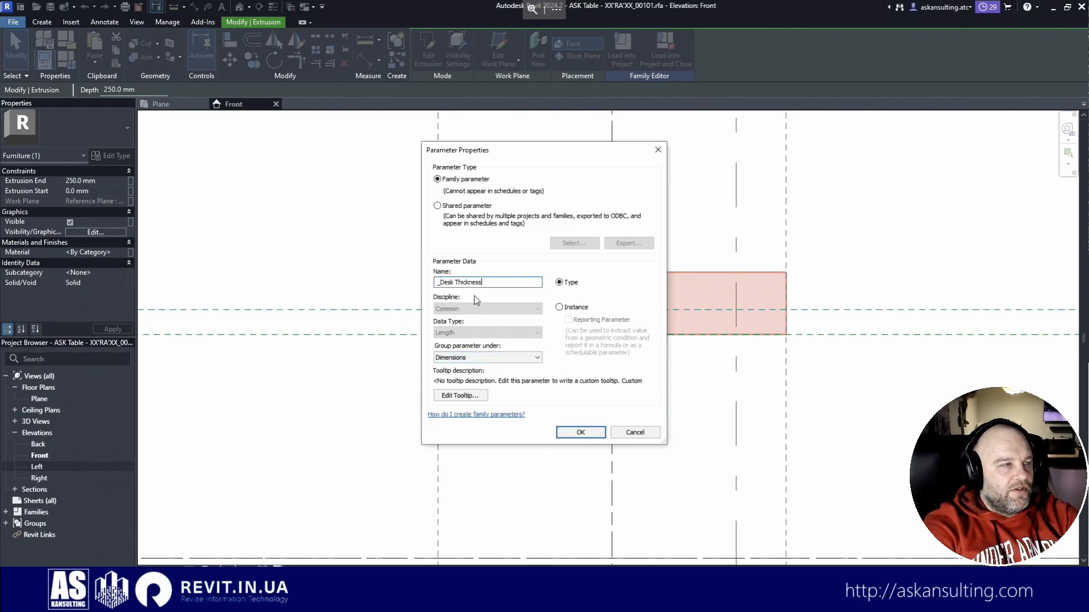
left_click(458, 358)
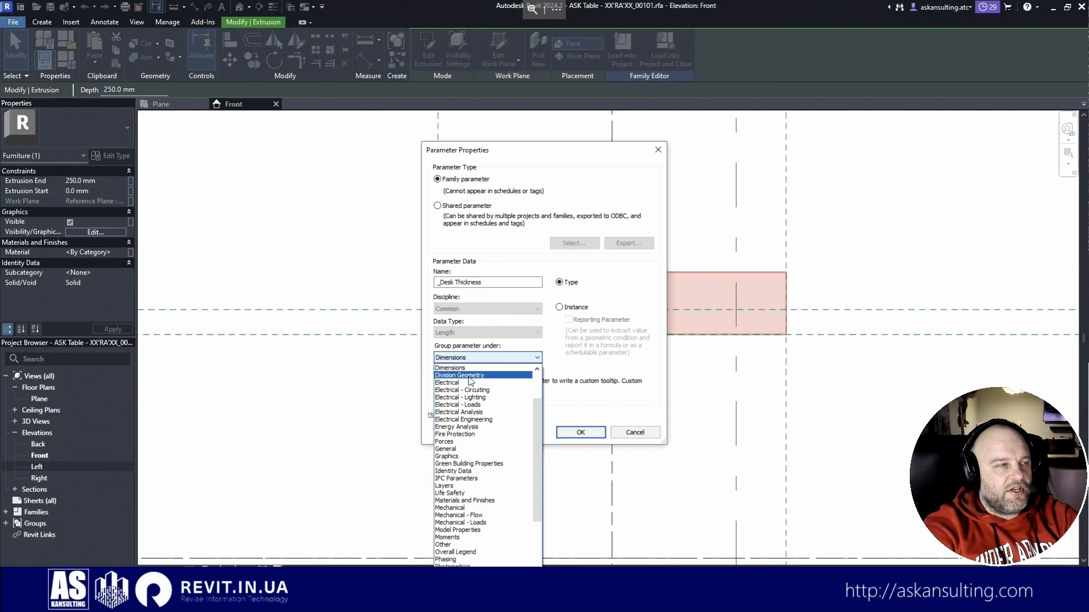
left_click(462, 375)
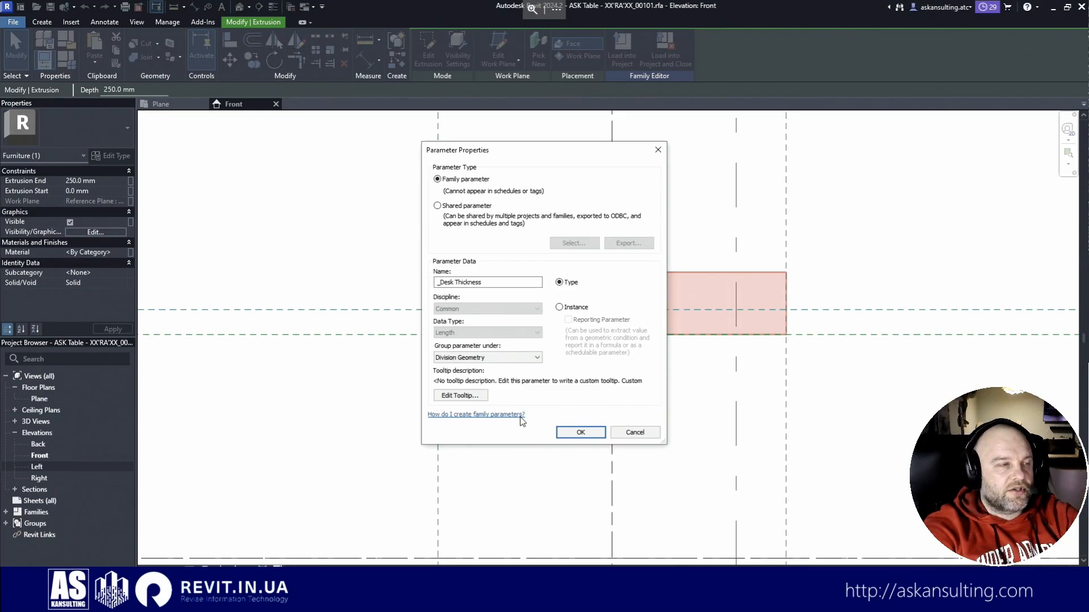
left_click(580, 432)
left_click(577, 400)
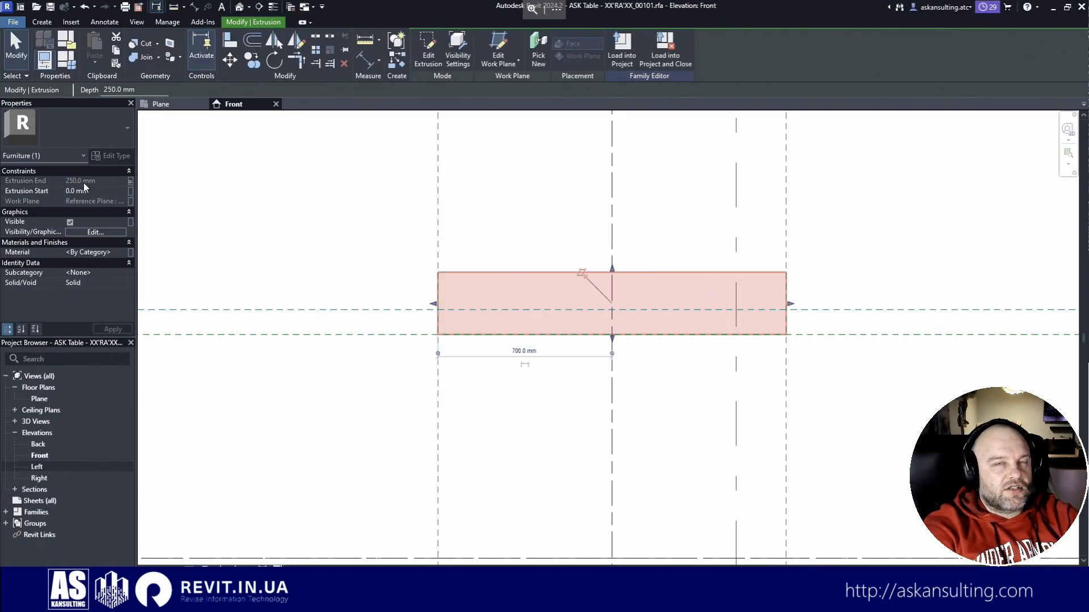
left_click(243, 245)
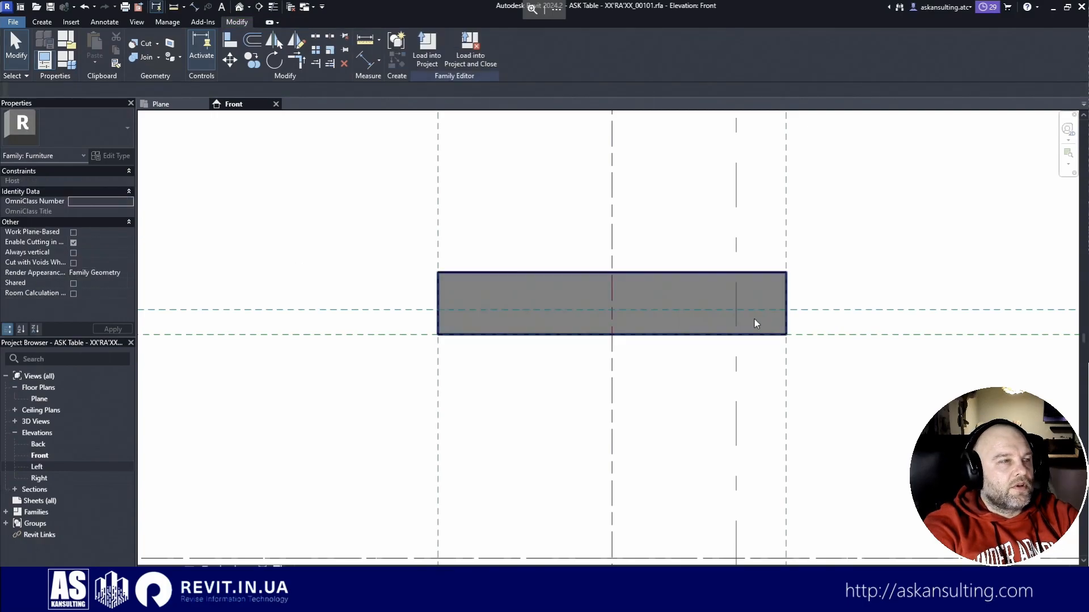
Step: Add an aligned dimension between the ASK Side TP and ASK Desk BM planes, beside the _Height dimension
scroll(754, 319, "down", 3)
left_click(367, 61)
left_click(396, 328)
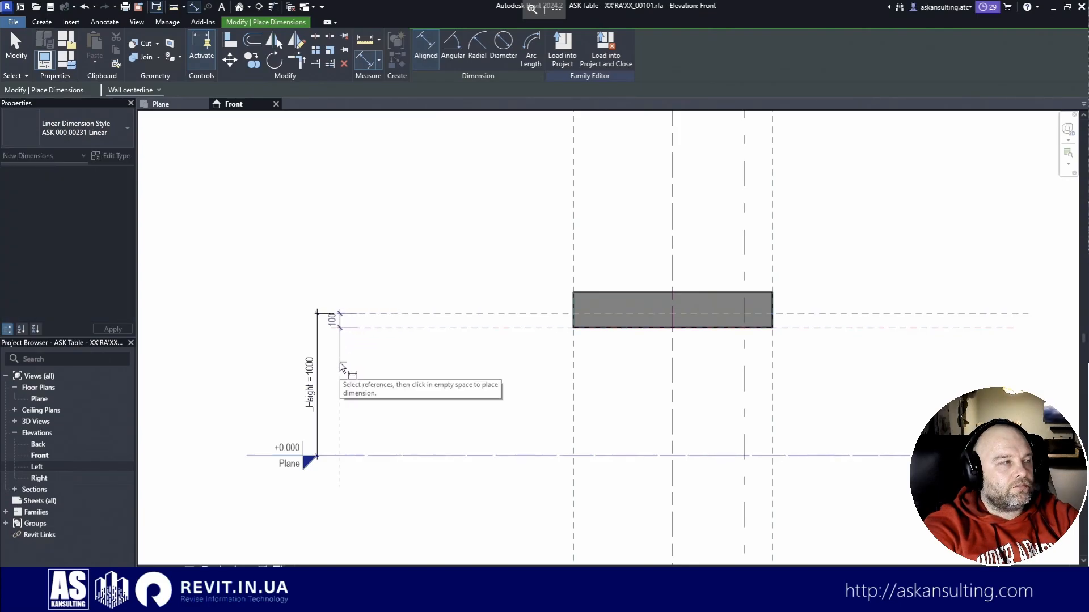
left_click(342, 368)
key("Escape")
key("Escape")
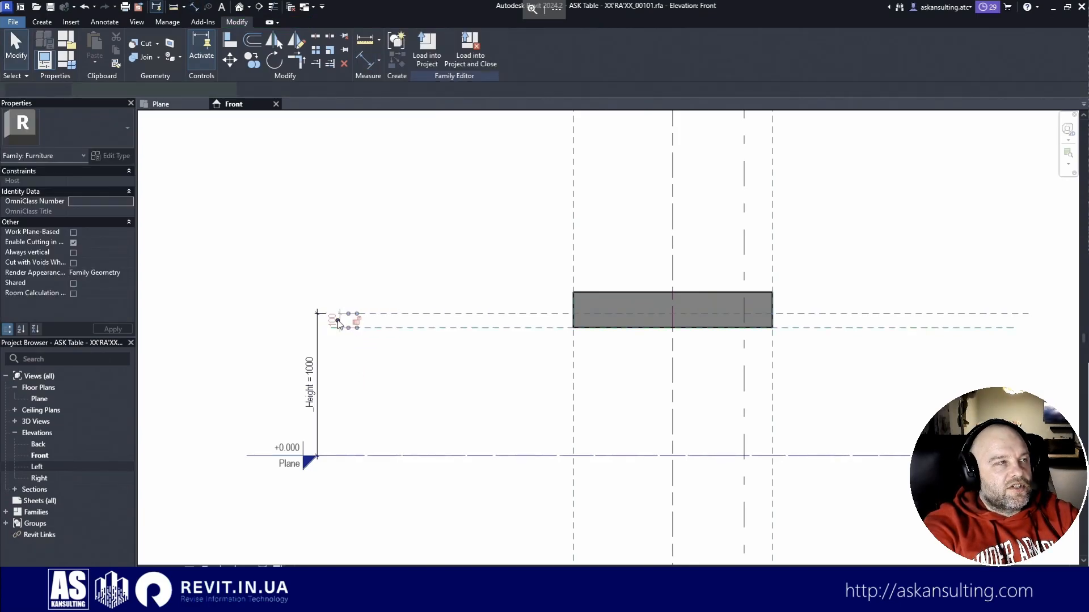
Step: Label the dimension between the ASK Side TP and ASK Desk BM planes with the _Desk Thickness parameter
left_click(338, 322)
left_click(515, 48)
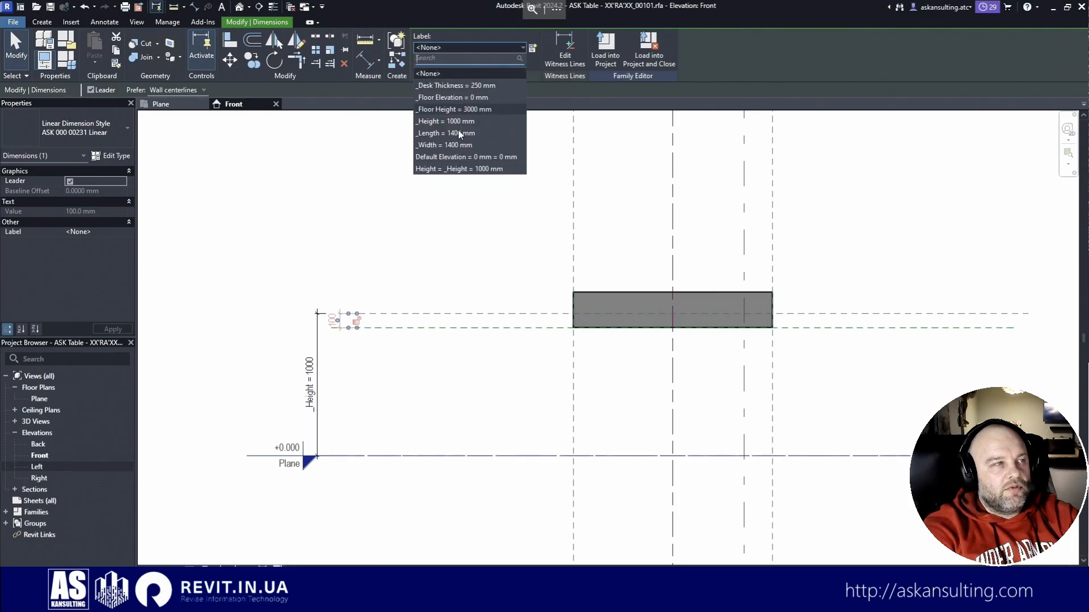
left_click(433, 85)
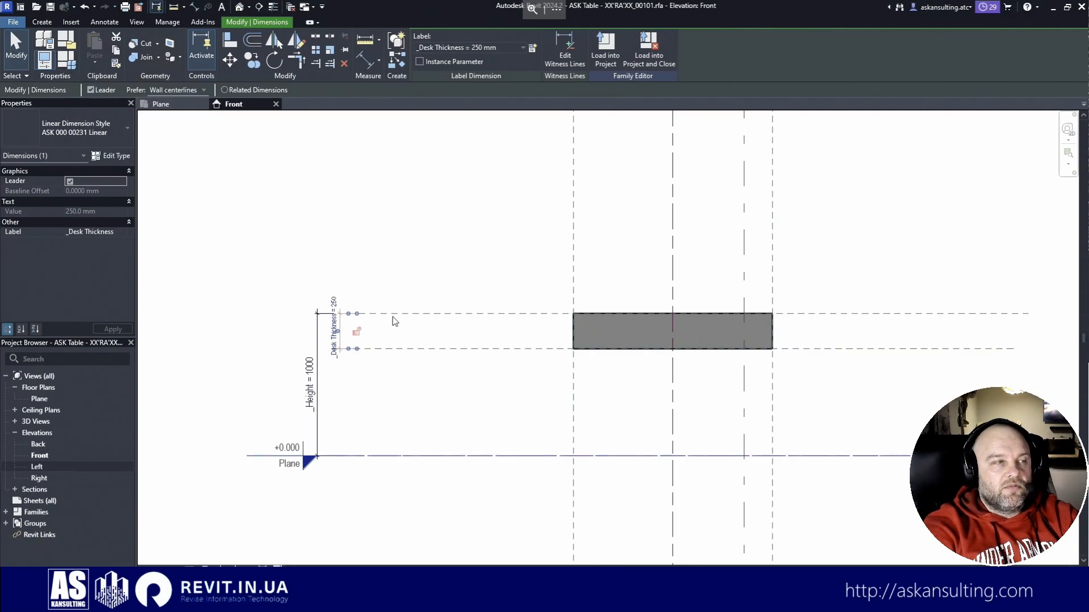
Step: Set the _Desk Thickness parameter to 50 mm in the family types
left_click(63, 60)
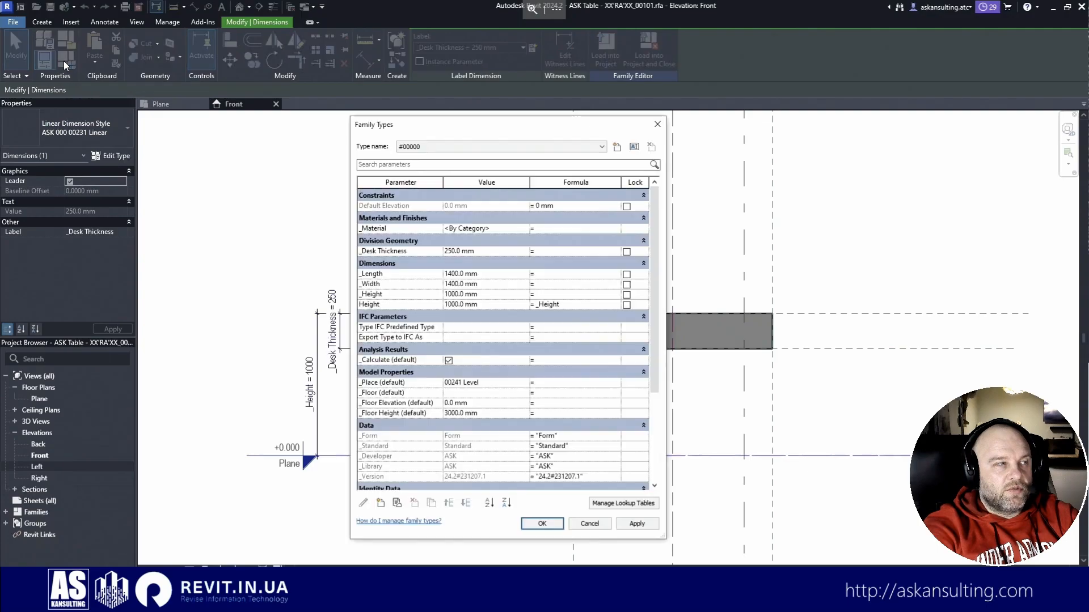
left_click(446, 251)
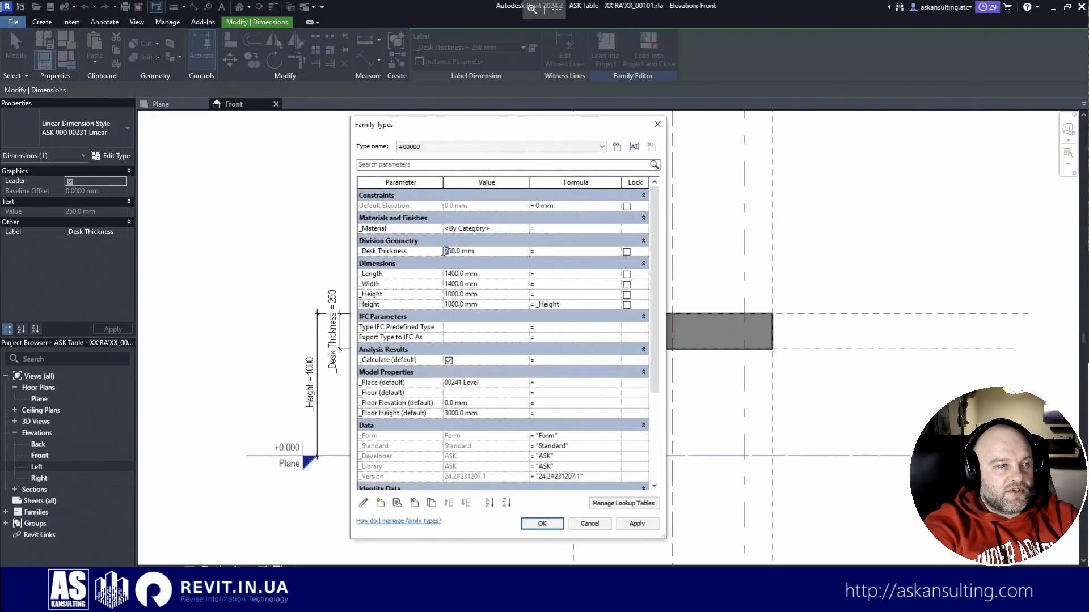
left_click(551, 526)
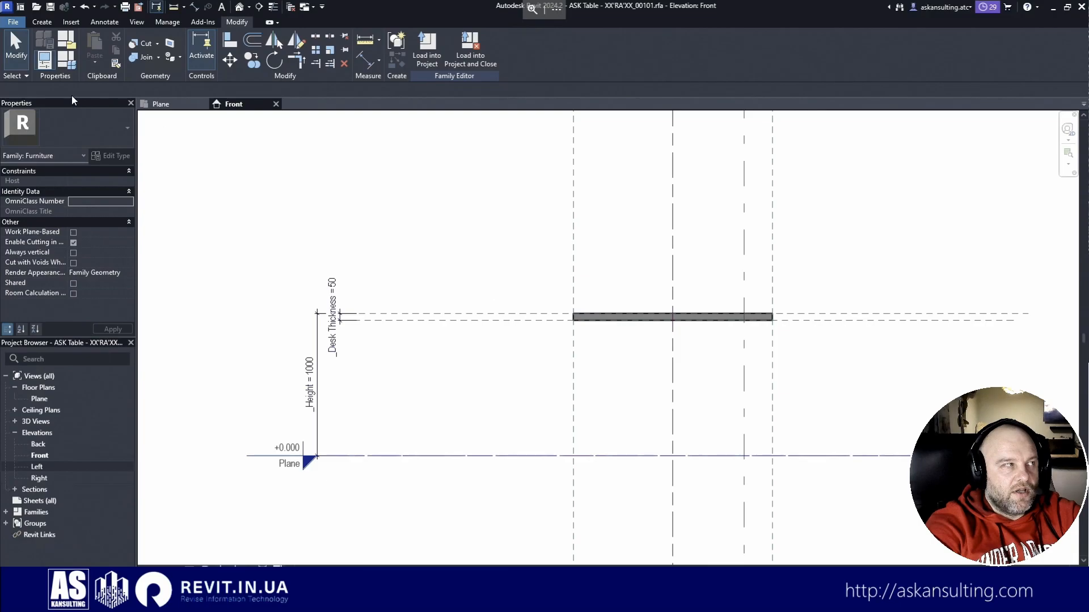
Step: Set the _Height parameter to 900 mm in the family types
left_click(67, 61)
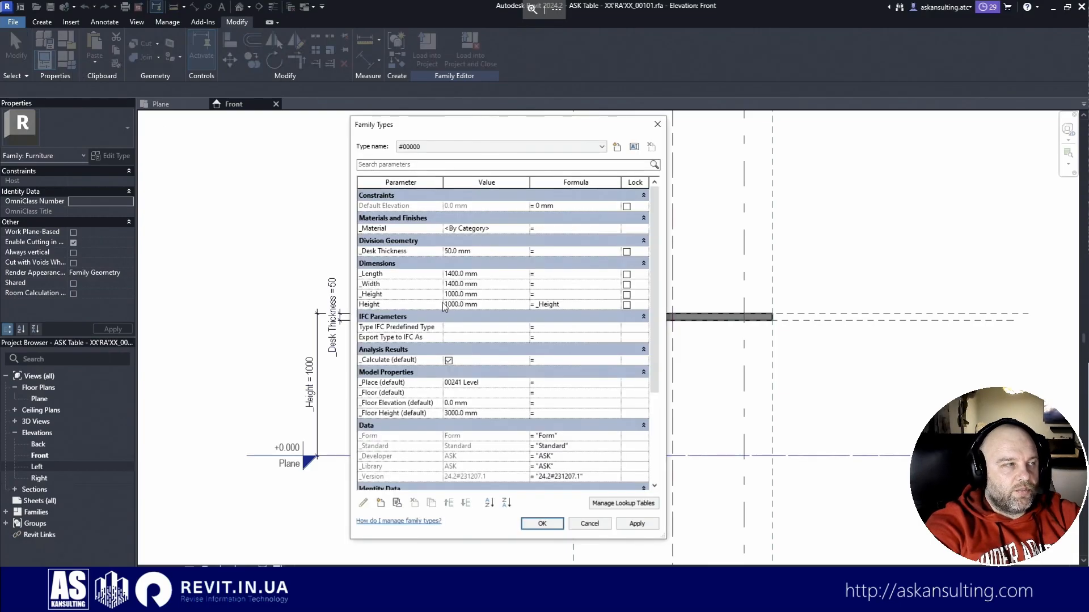
left_click(451, 294)
left_click_drag(453, 295, 431, 293)
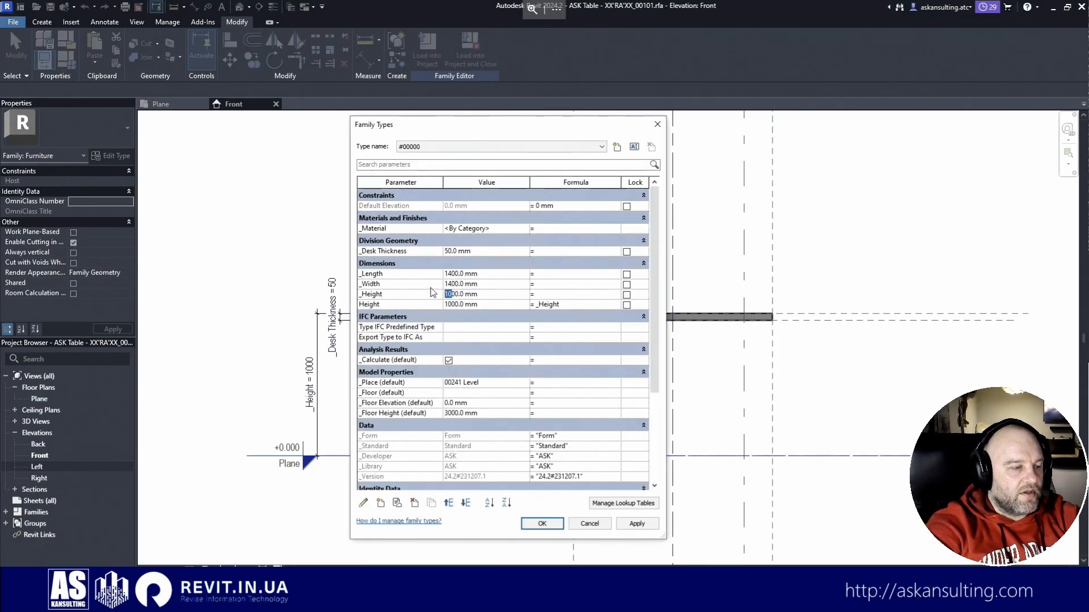
type("9")
left_click(542, 523)
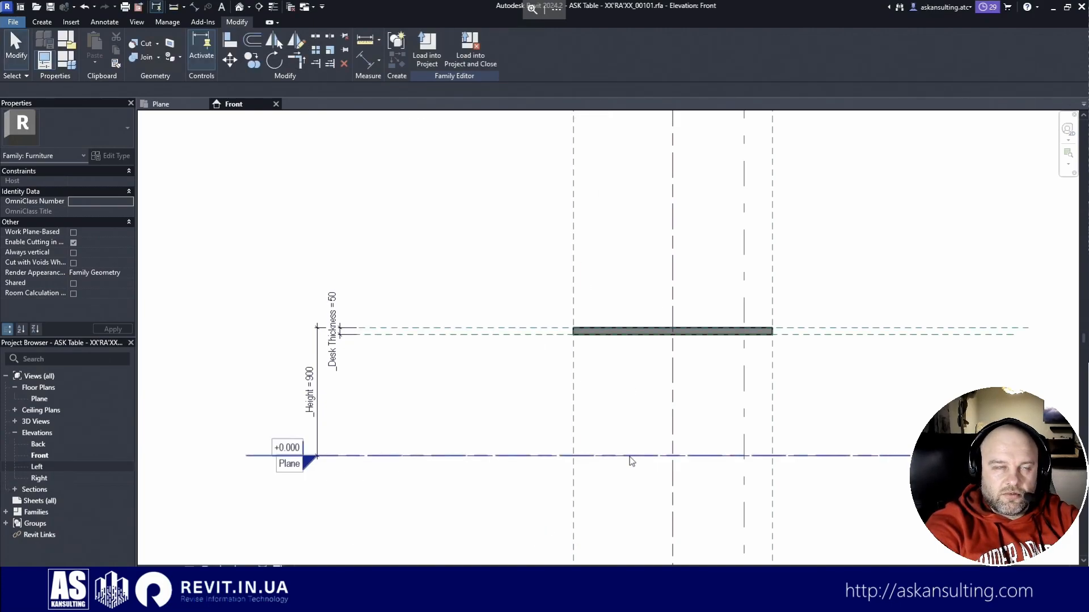
Step: Select the tabletop extrusion and view the materials available for its Material property without assigning one
left_click(593, 347)
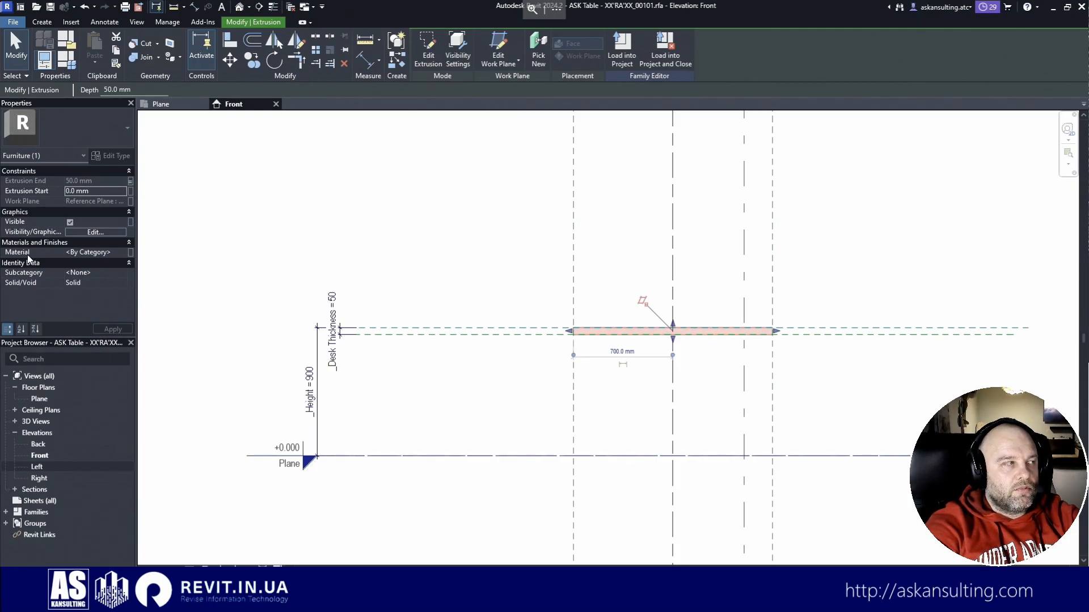
left_click(125, 254)
left_click(123, 252)
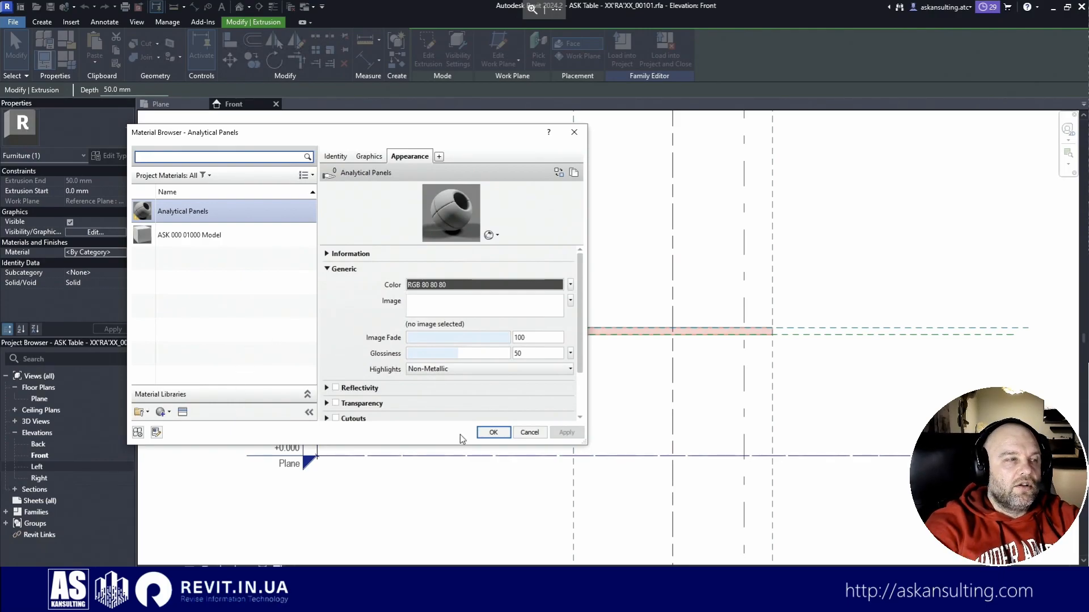
left_click(534, 436)
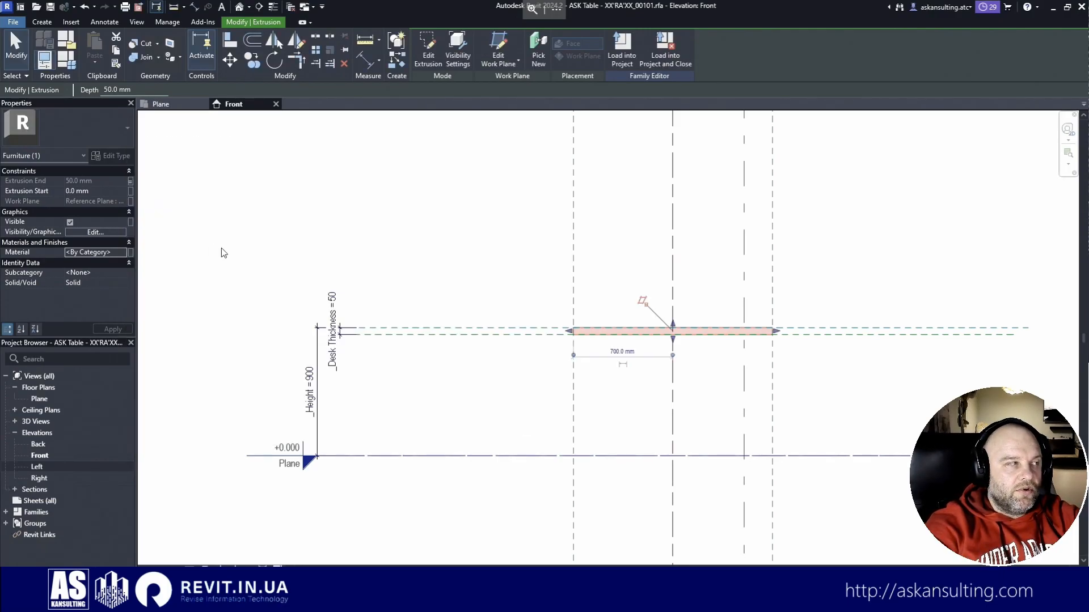
Step: Associate the tabletop's Material with a new type family parameter "_Desk Material" grouped under Materials and Finishes
left_click(131, 253)
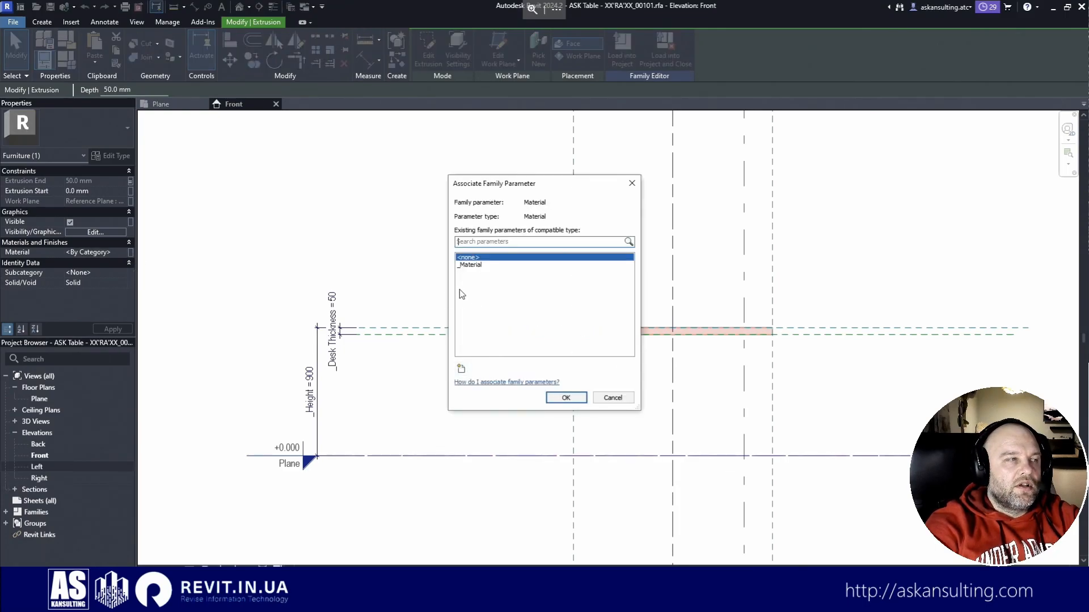
left_click_drag(510, 189, 393, 193)
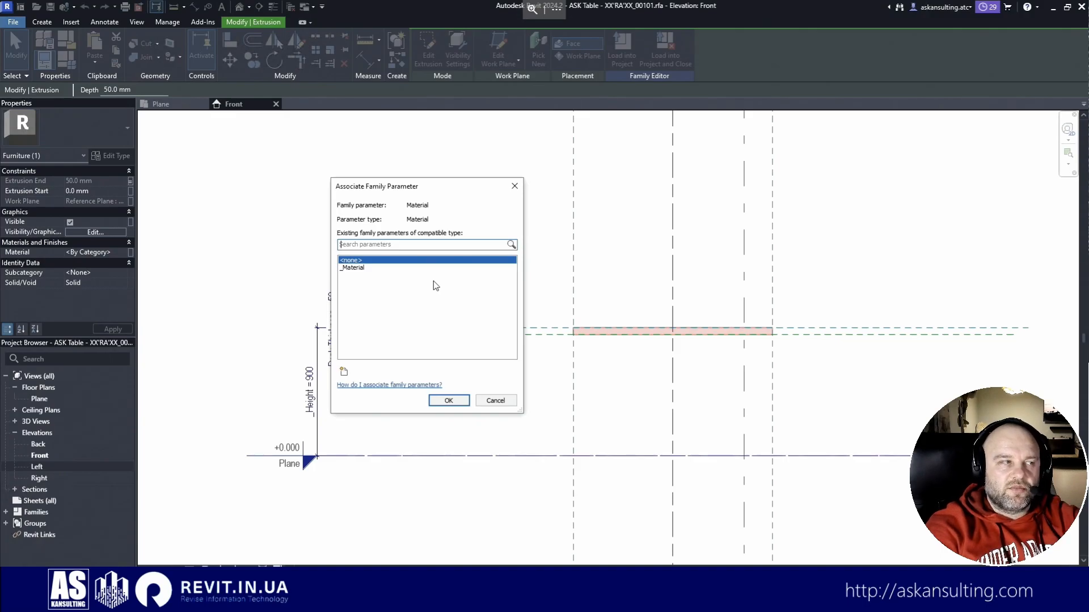
left_click(344, 373)
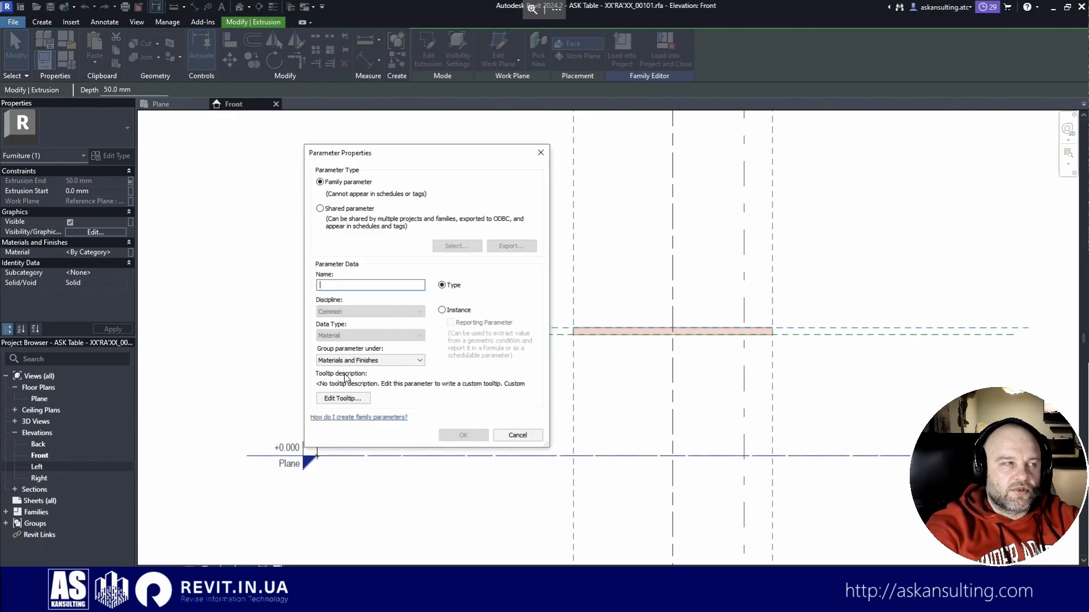
type("_Desk Material")
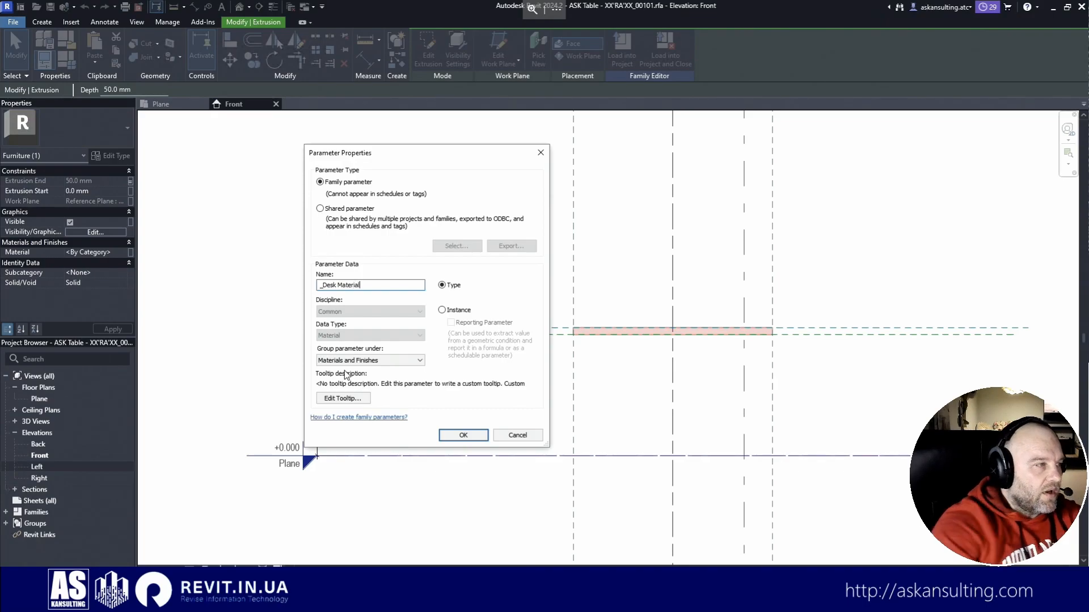
left_click(383, 360)
left_click(379, 360)
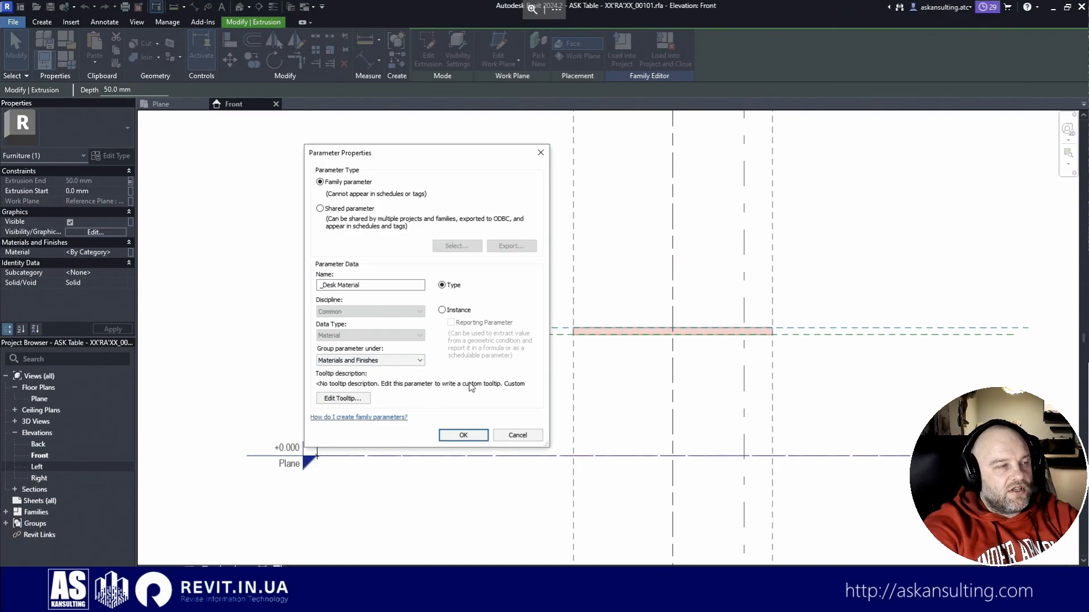
left_click(463, 435)
left_click(461, 401)
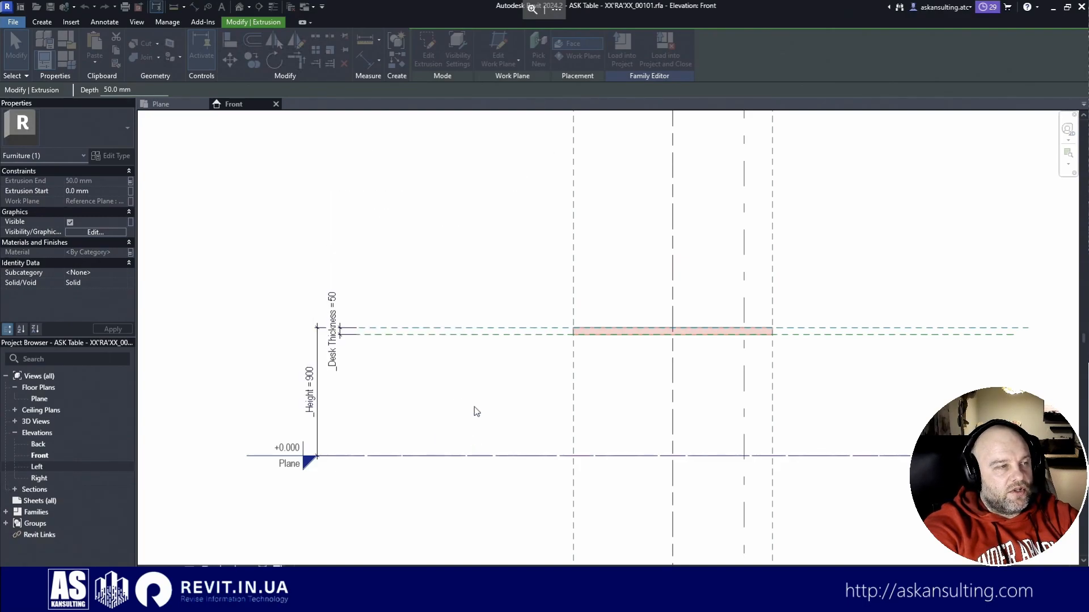
left_click(505, 412)
Step: Open the family types and select the value of the _Desk Material parameter
middle_click_drag(505, 413, 611, 409)
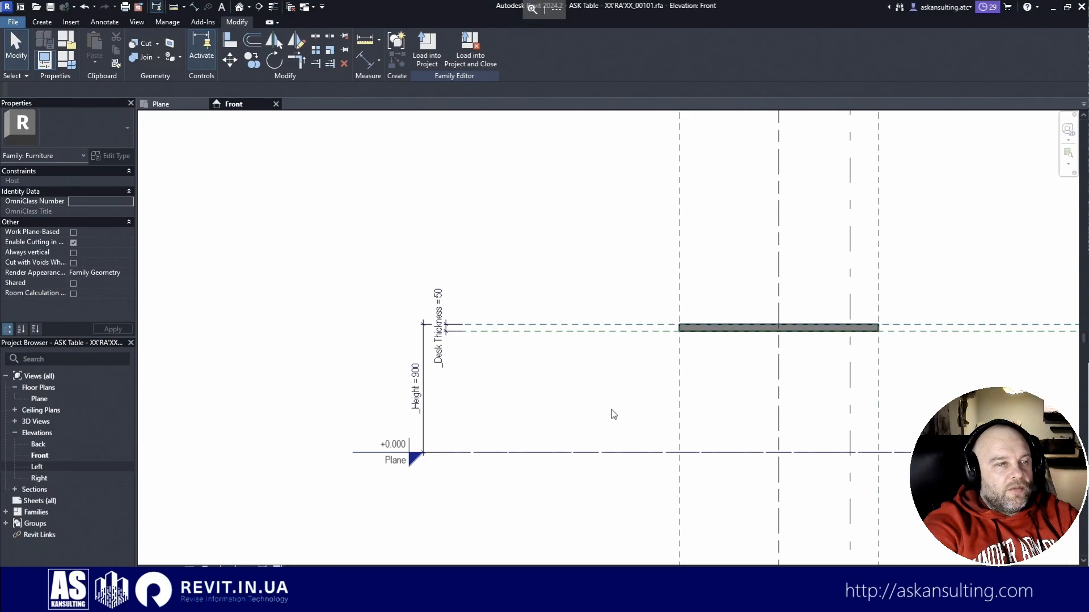
left_click(71, 67)
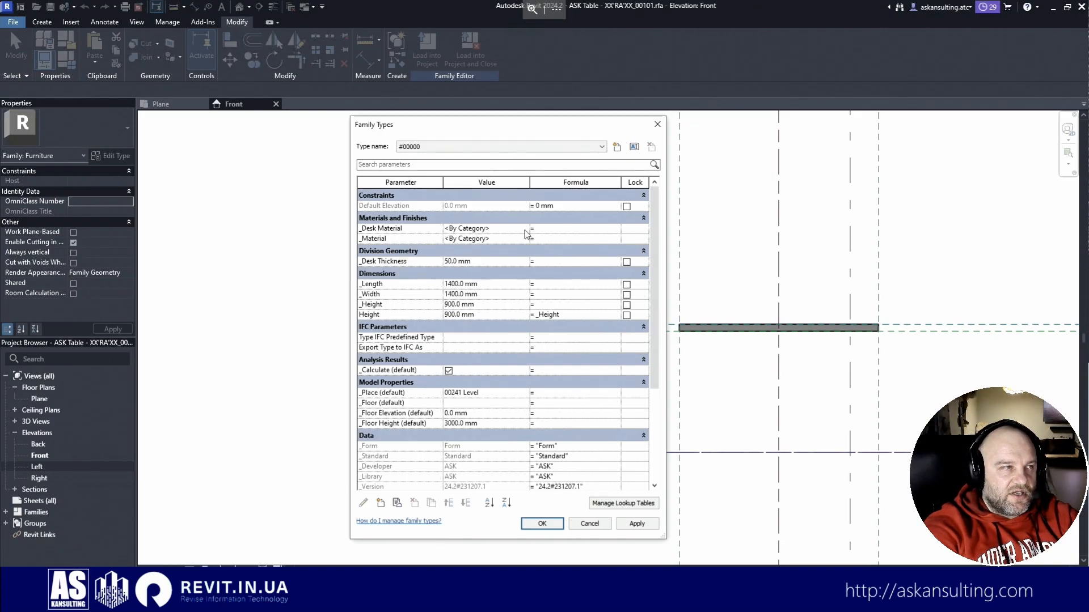
left_click(487, 228)
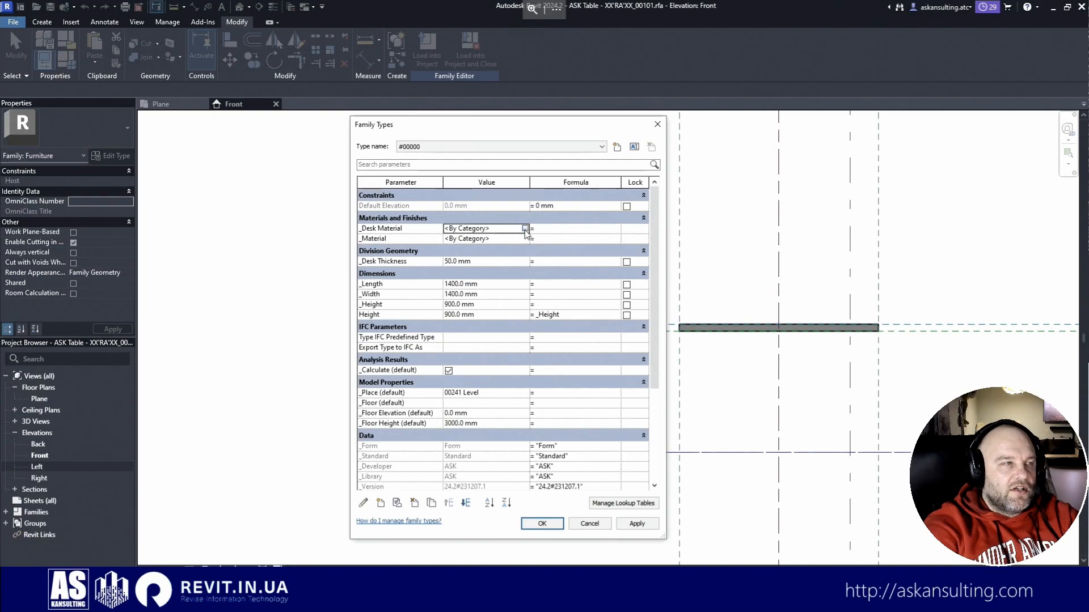
left_click(525, 229)
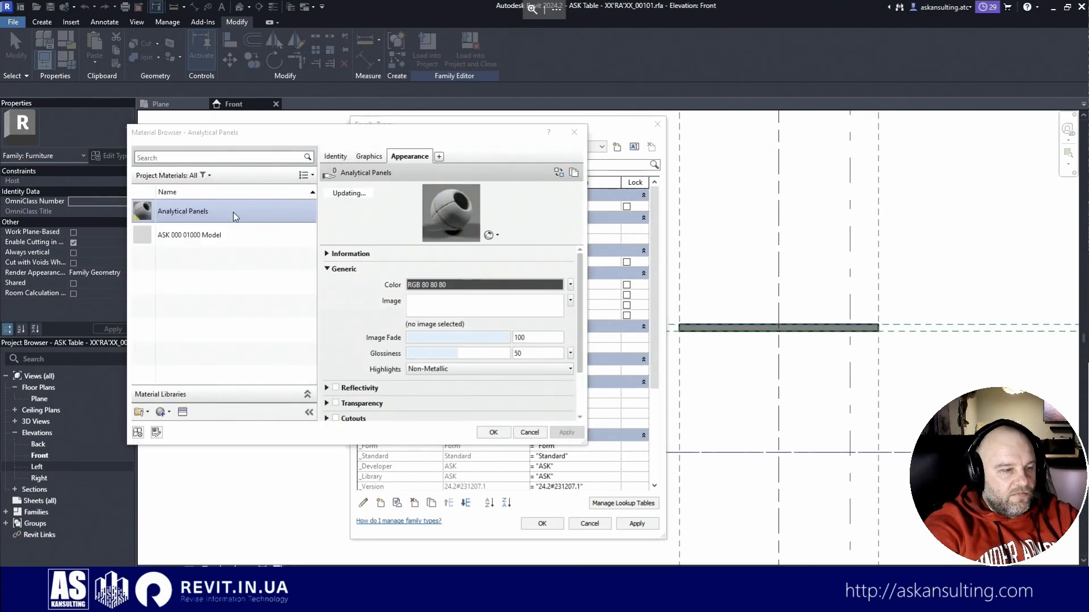
key("Delete")
left_click_drag(369, 134, 587, 145)
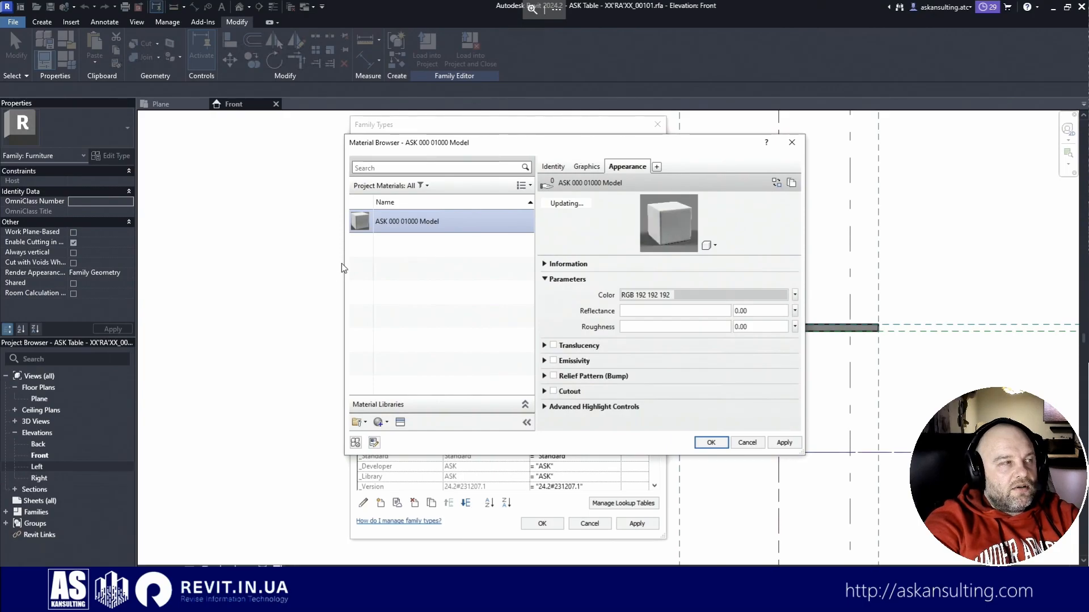
right_click(422, 222)
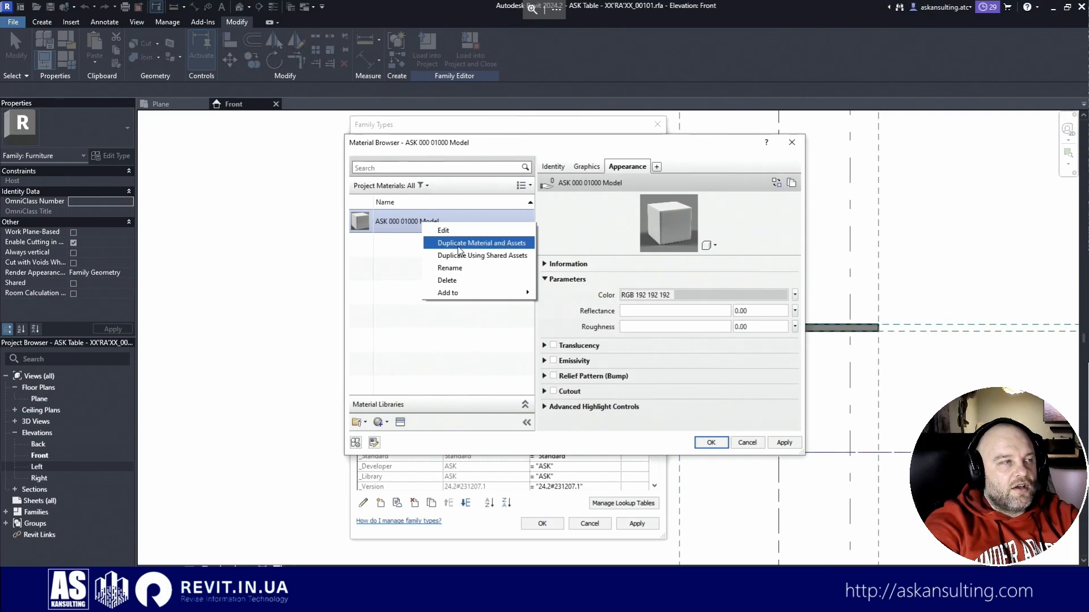
left_click(508, 244)
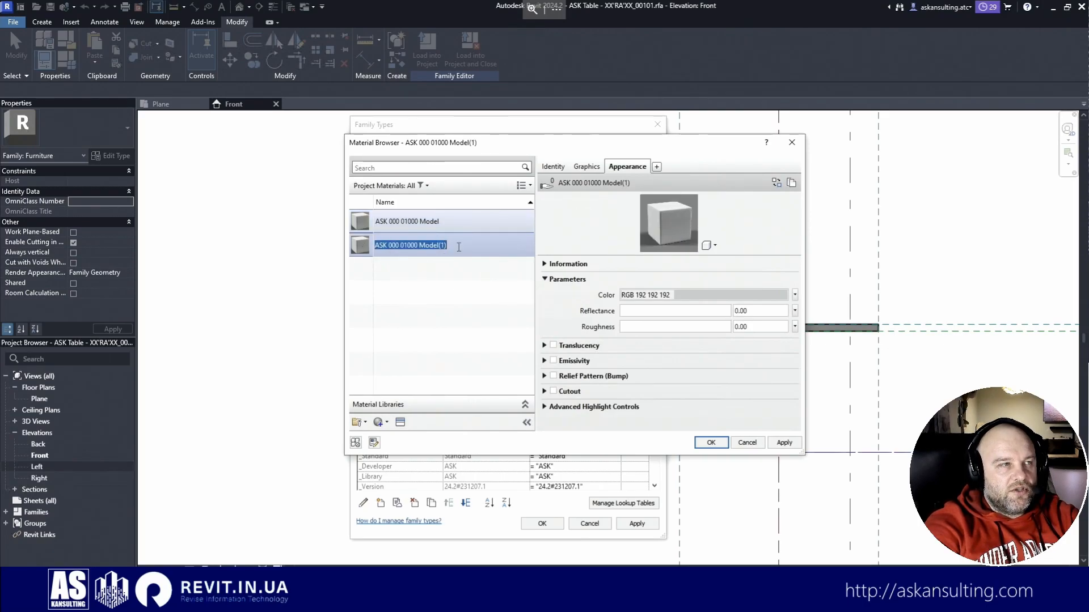
left_click(587, 168)
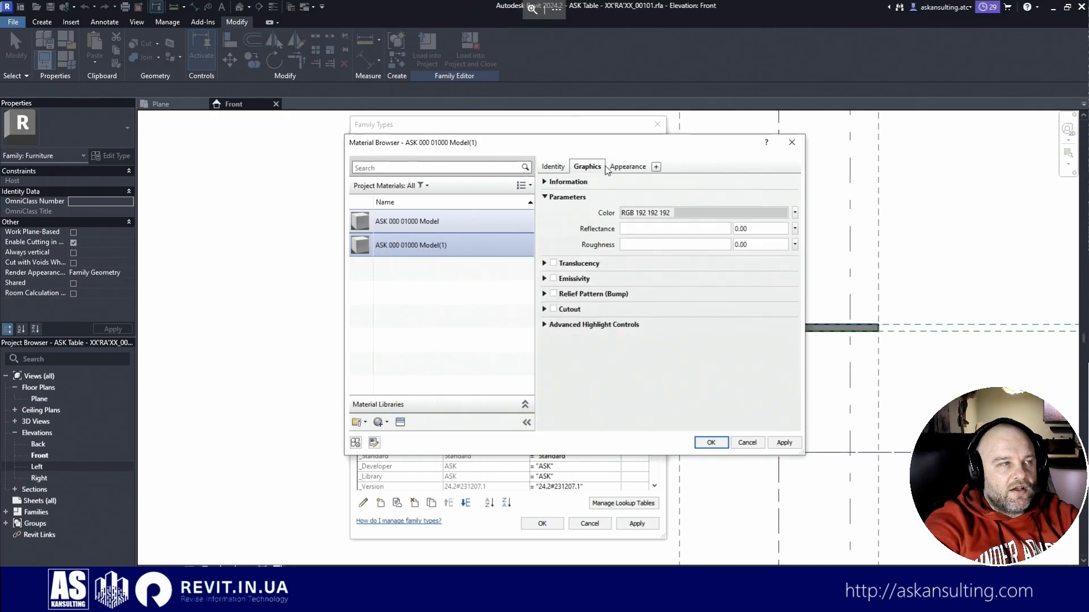
left_click(627, 167)
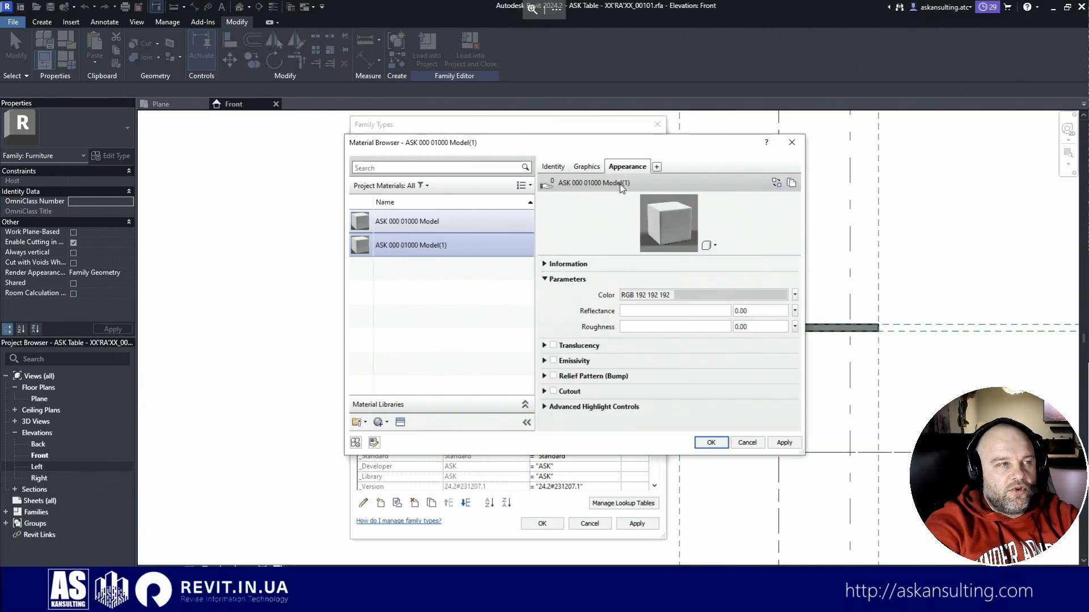
left_click(747, 443)
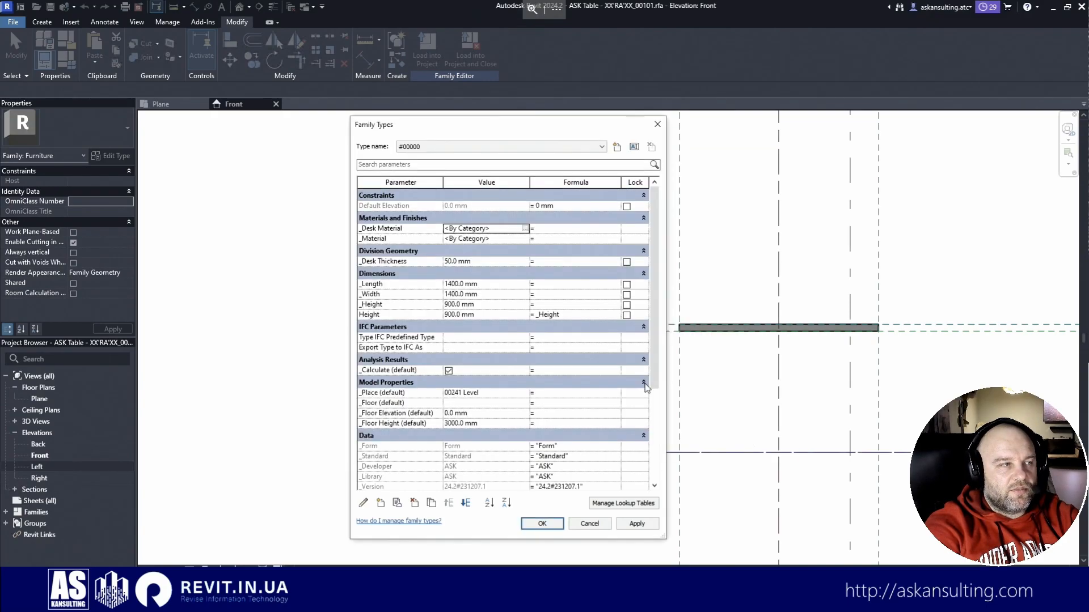
Step: Open the material choices for _Desk Material and delete the Analytical Panels material
left_click(524, 229)
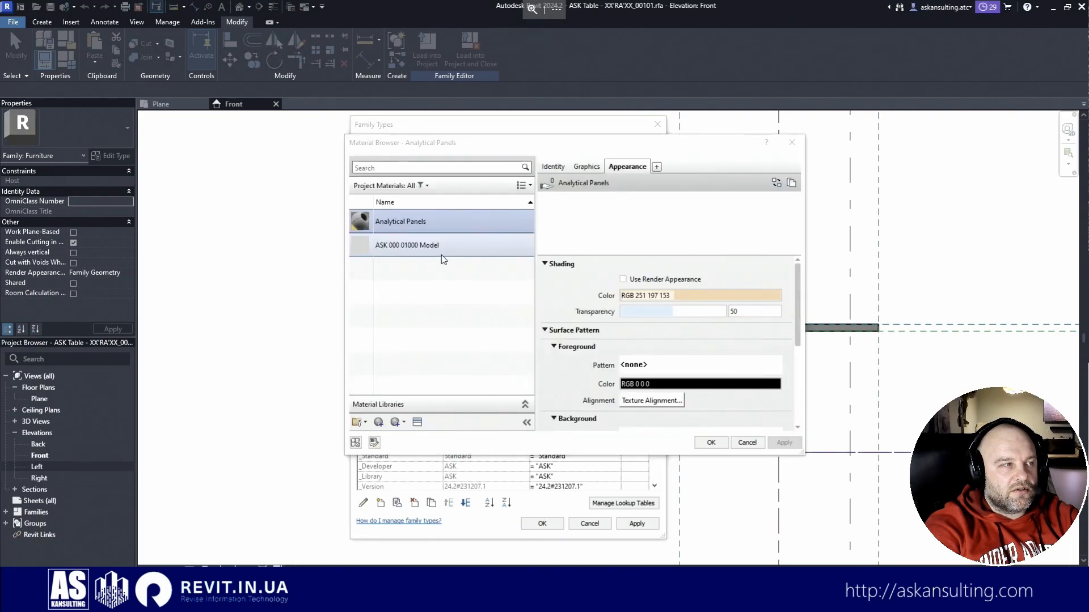
left_click(408, 242)
left_click(410, 225)
key("Delete")
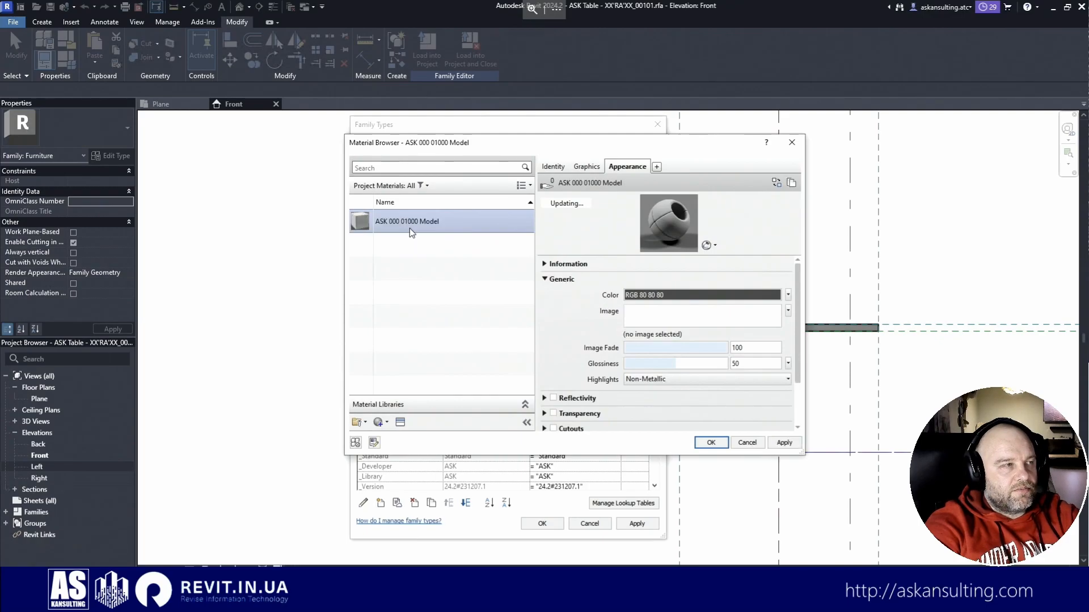
Step: Duplicate the ASK 000 01000 Model material using shared assets and name the copy "ASK 000 50000 Table - Desk"
right_click(420, 222)
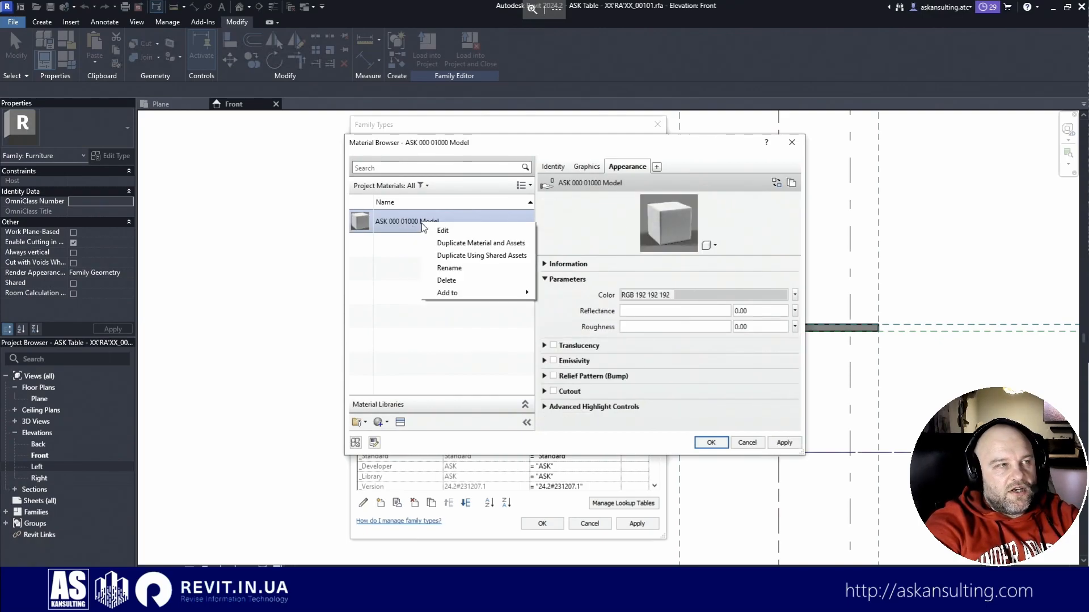
left_click(503, 255)
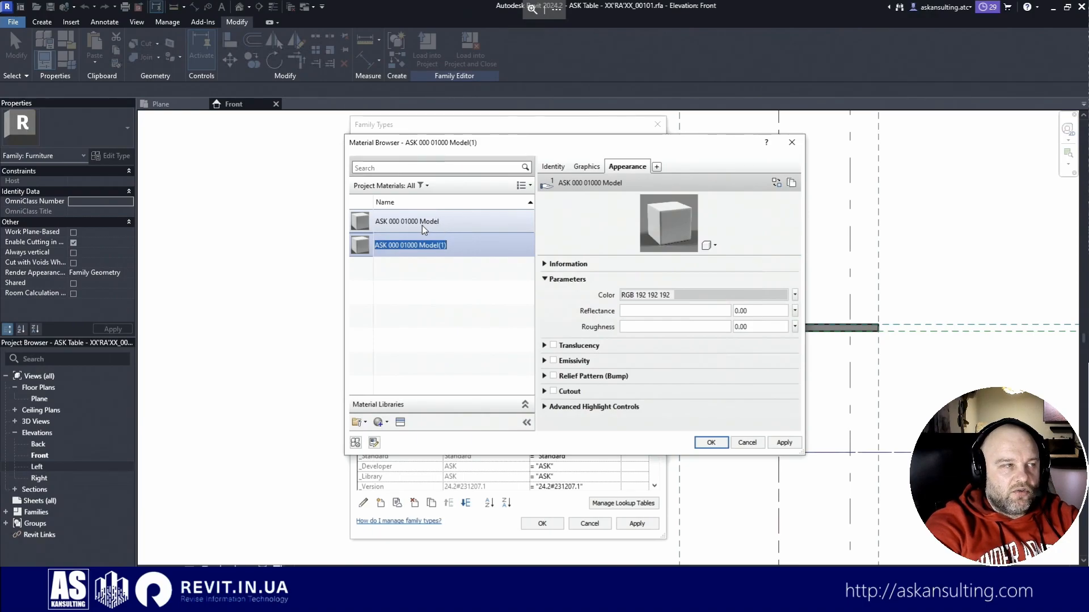
left_click(426, 244)
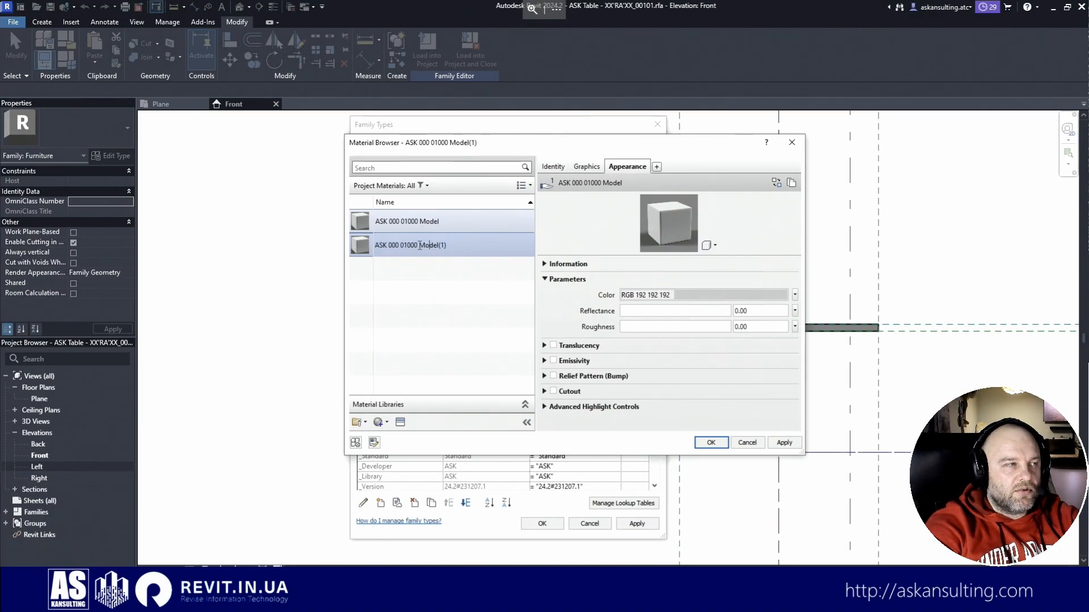
left_click_drag(400, 246, 407, 246)
type("50")
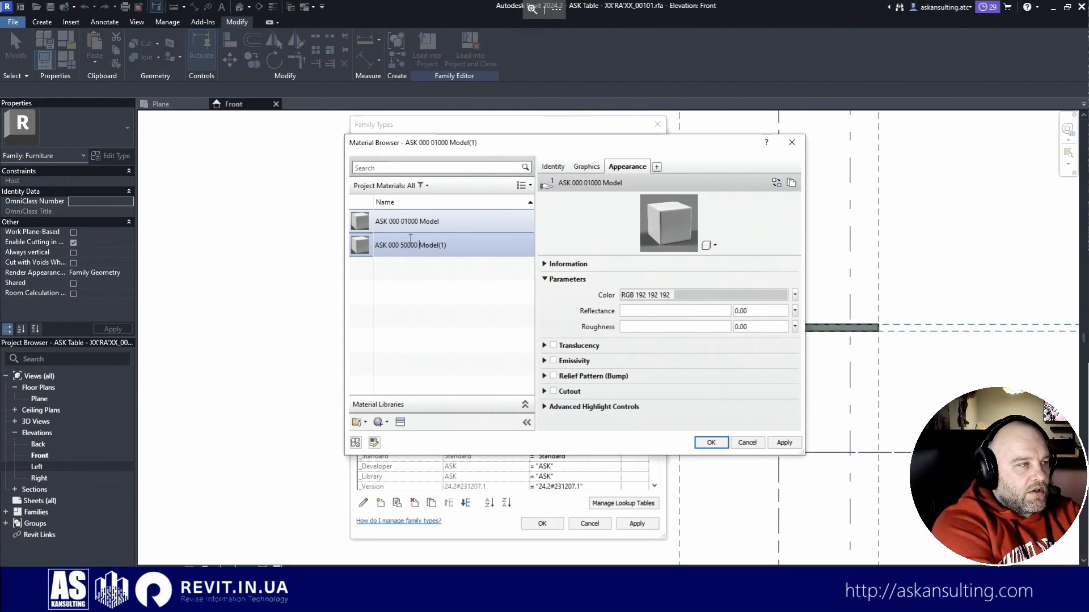
key("shift+Right")
key("shift+Right")
key("shift+Right")
key("shift+Right")
key("shift+Right")
key("shift+Right")
key("shift+Right")
key("shift+Right")
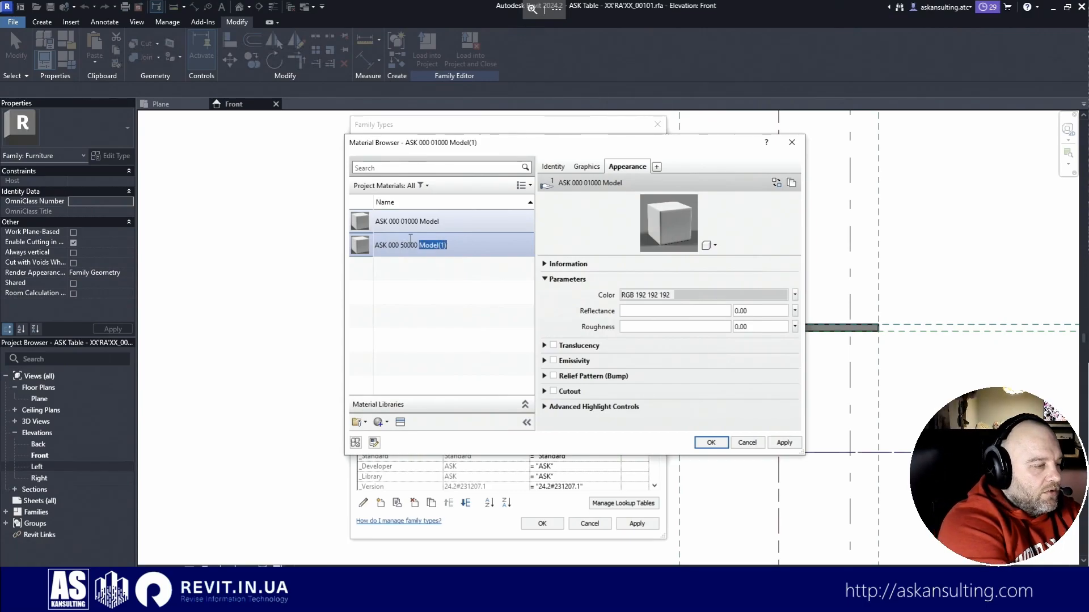
type("Tabl")
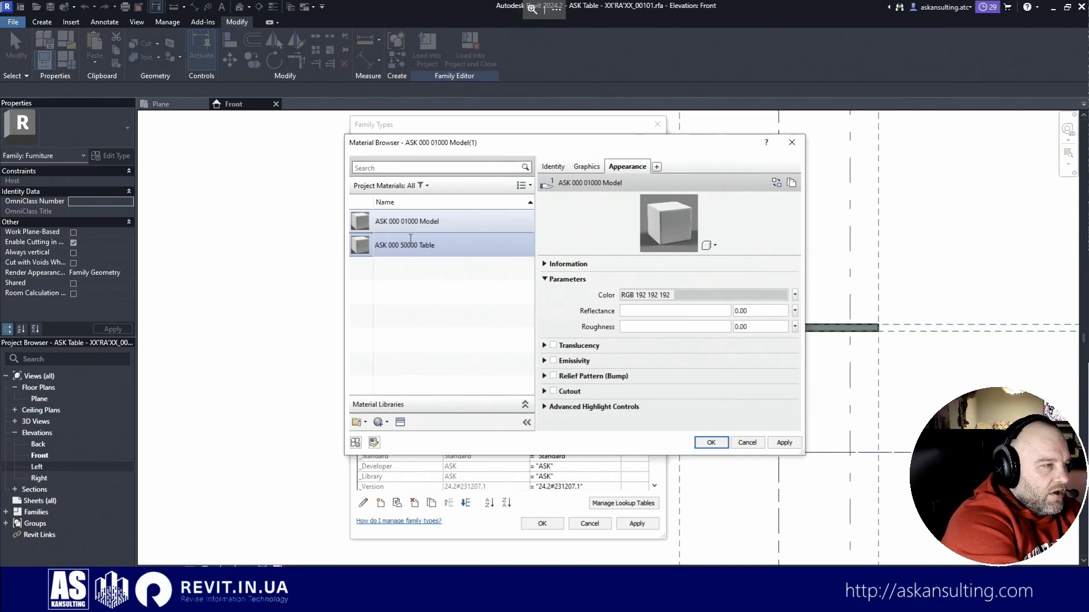
type("e - Desk")
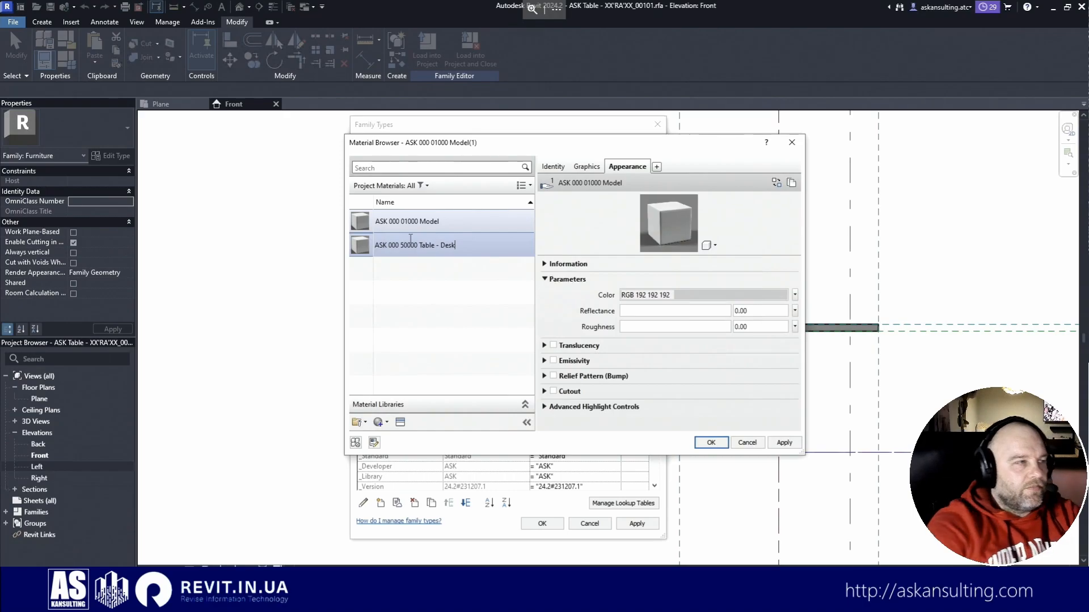
left_click(446, 304)
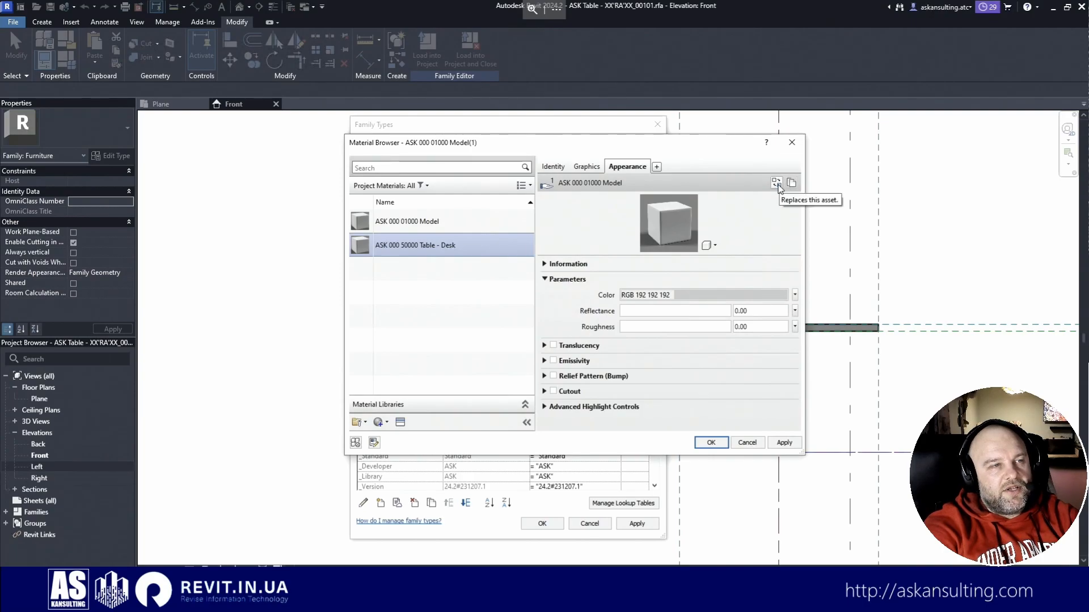
left_click(777, 183)
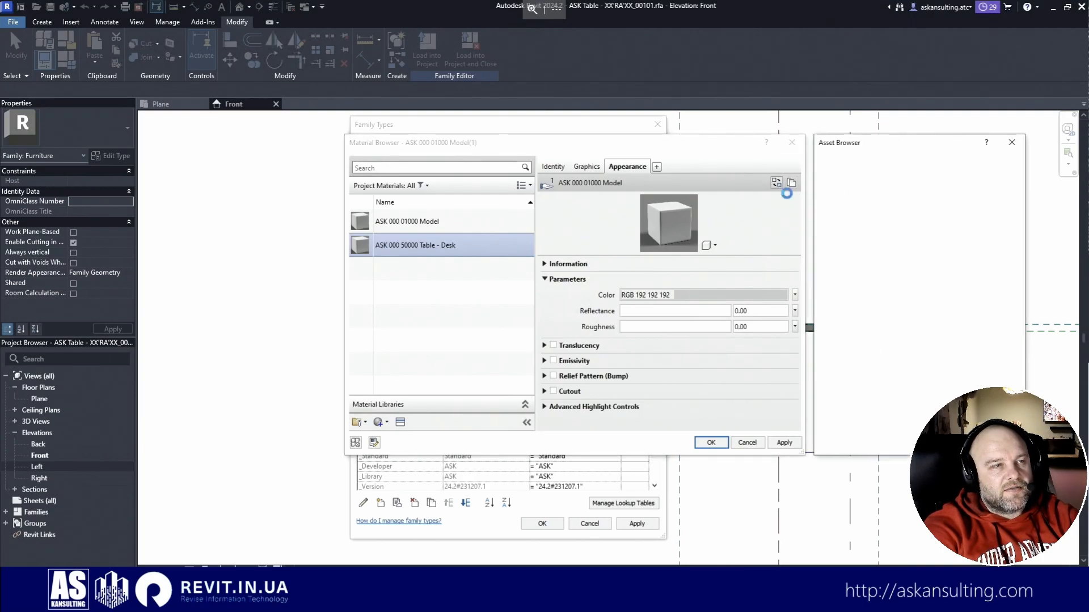
left_click_drag(888, 150, 665, 158)
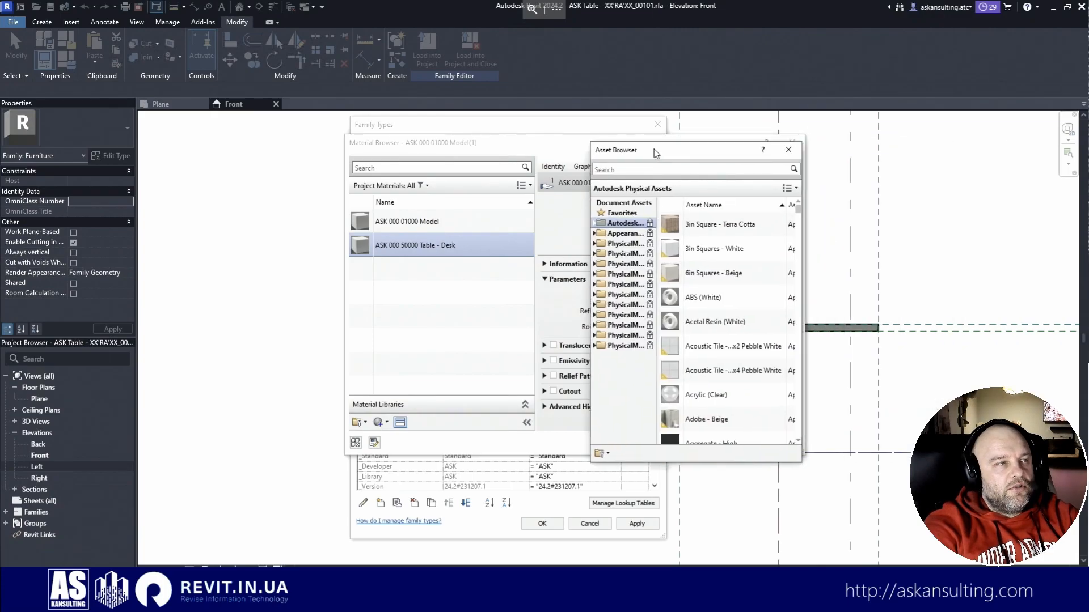
key("Escape")
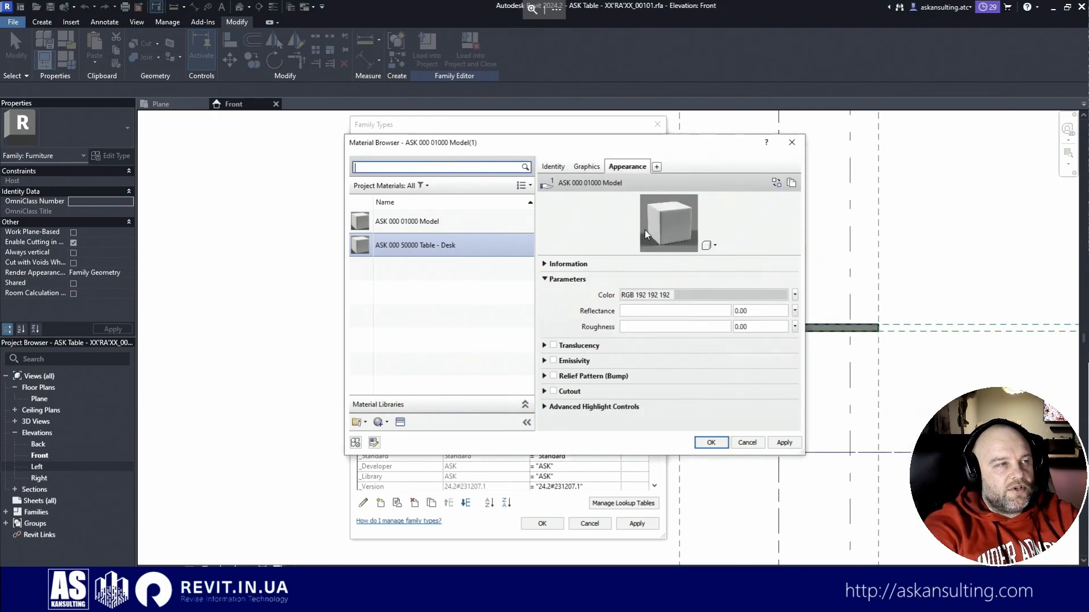
Step: Open the replacement assets for the Table - Desk material's appearance and list the Wood category of the Appearance Library
left_click(462, 222)
left_click(458, 245)
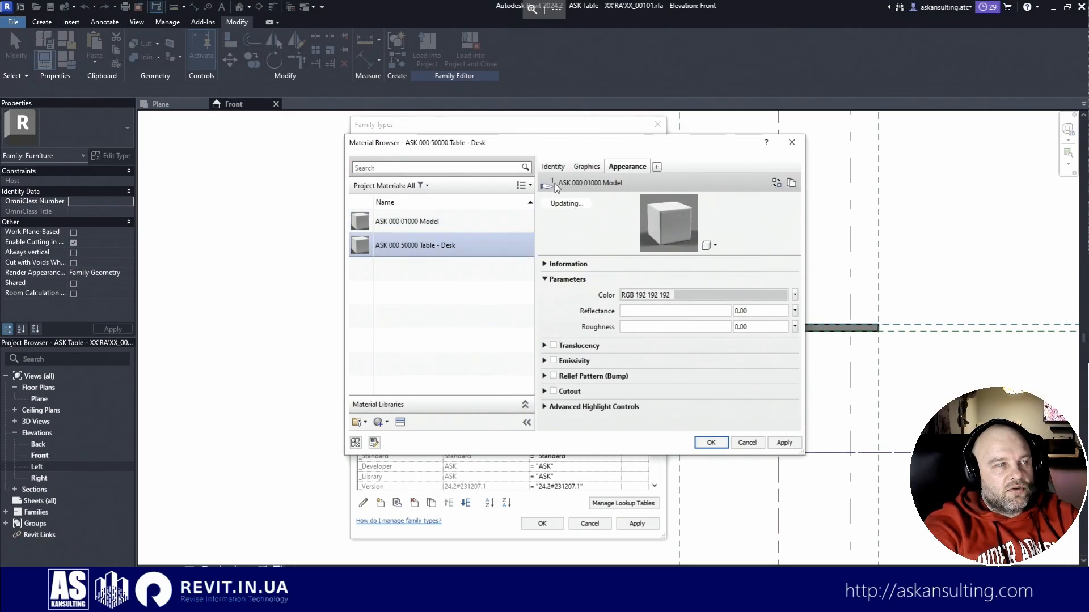
left_click(776, 182)
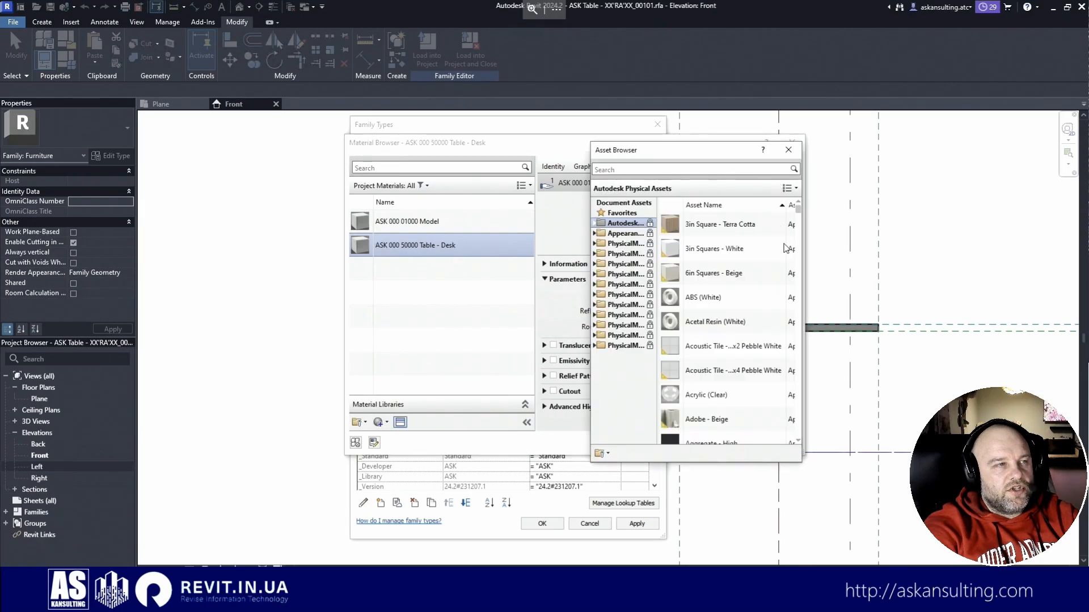
left_click_drag(801, 275, 976, 265)
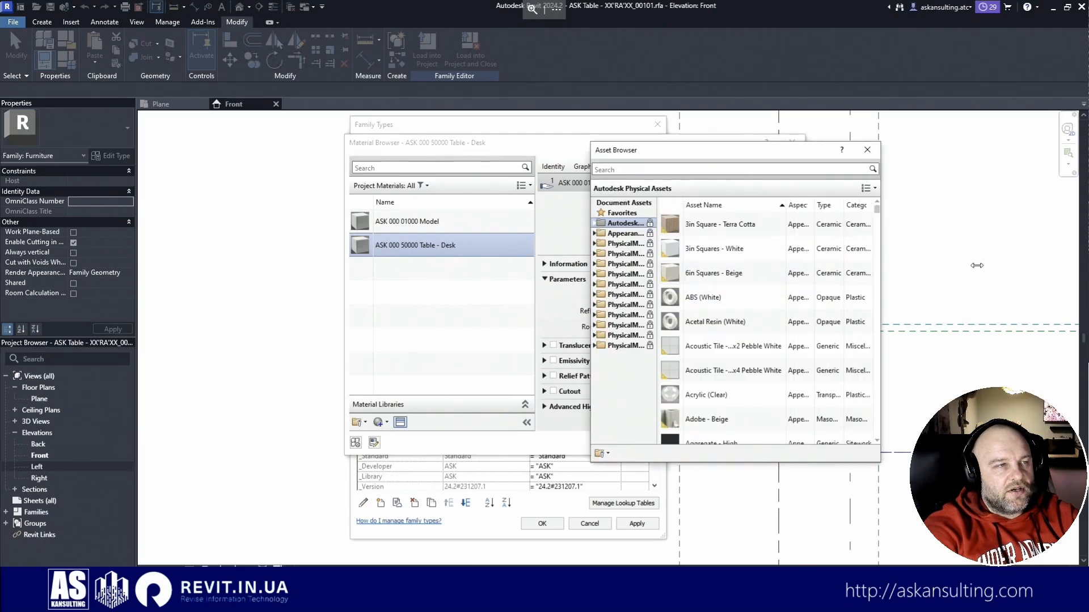
left_click(594, 233)
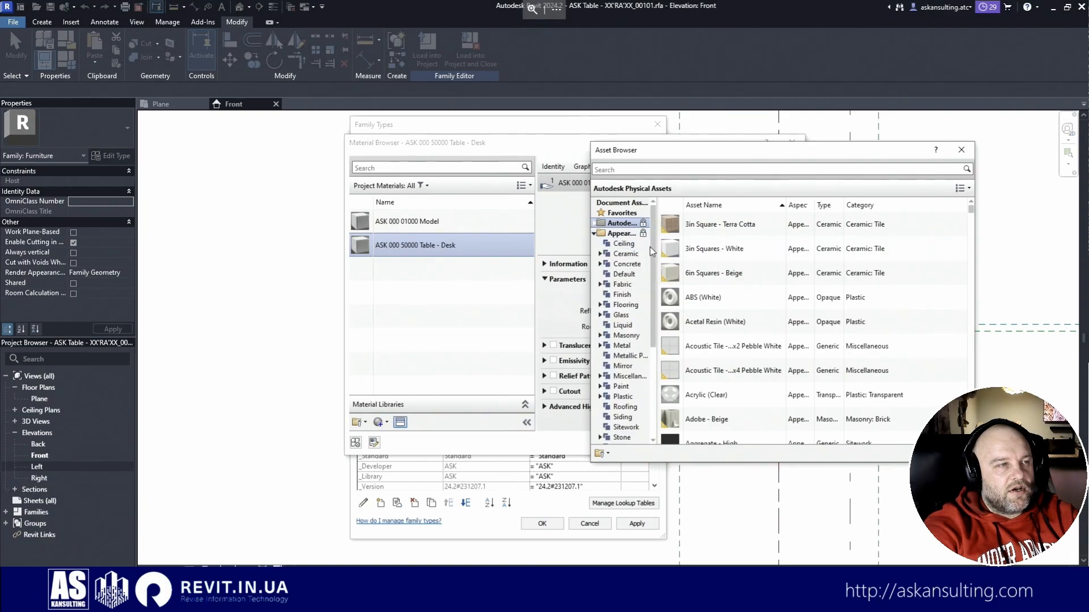
left_click_drag(652, 251, 717, 249)
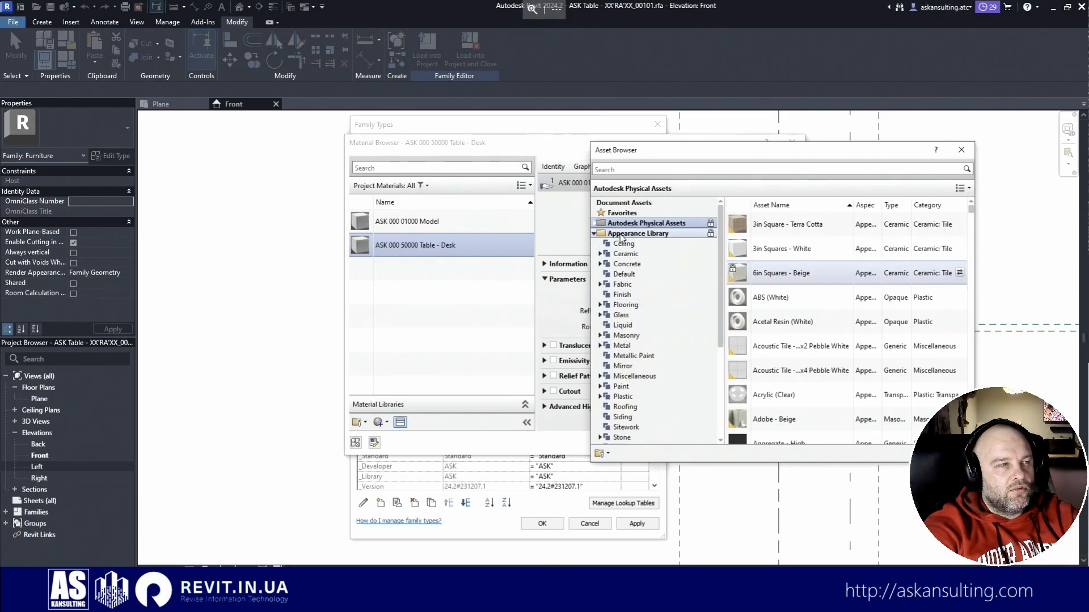
scroll(652, 337, "down", 2)
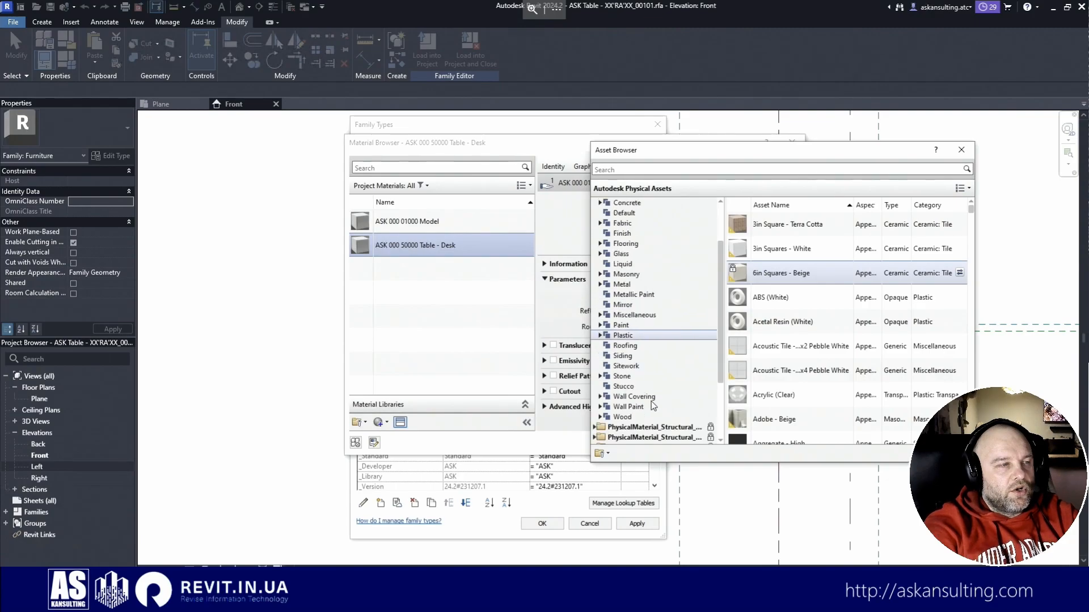
left_click(638, 417)
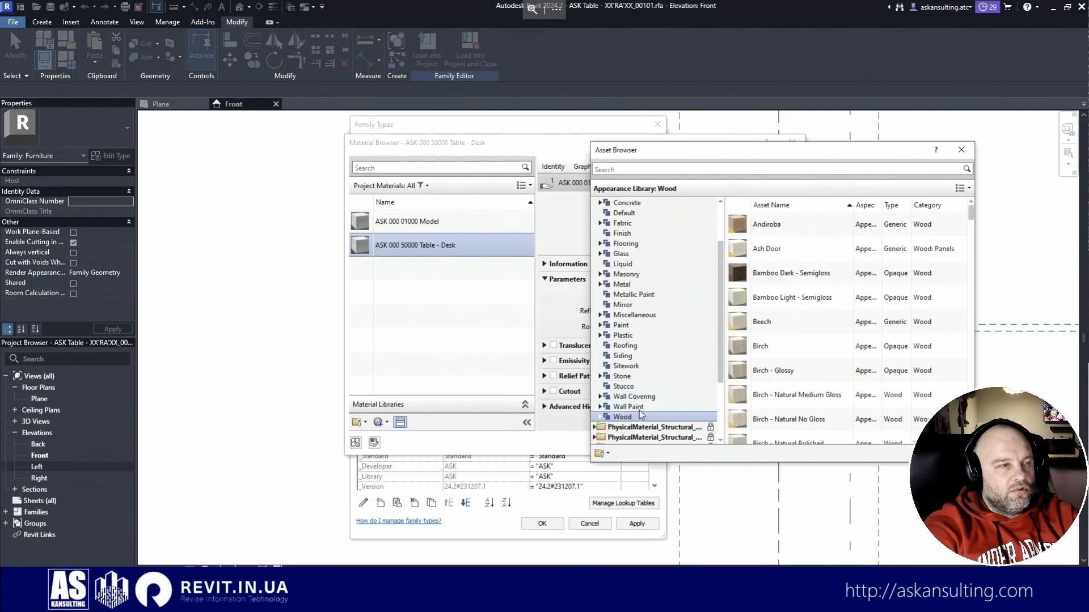
Step: Enlarge the asset thumbnails and replace the Table - Desk material's appearance with Bamboo Dark - Semigloss
left_click(961, 192)
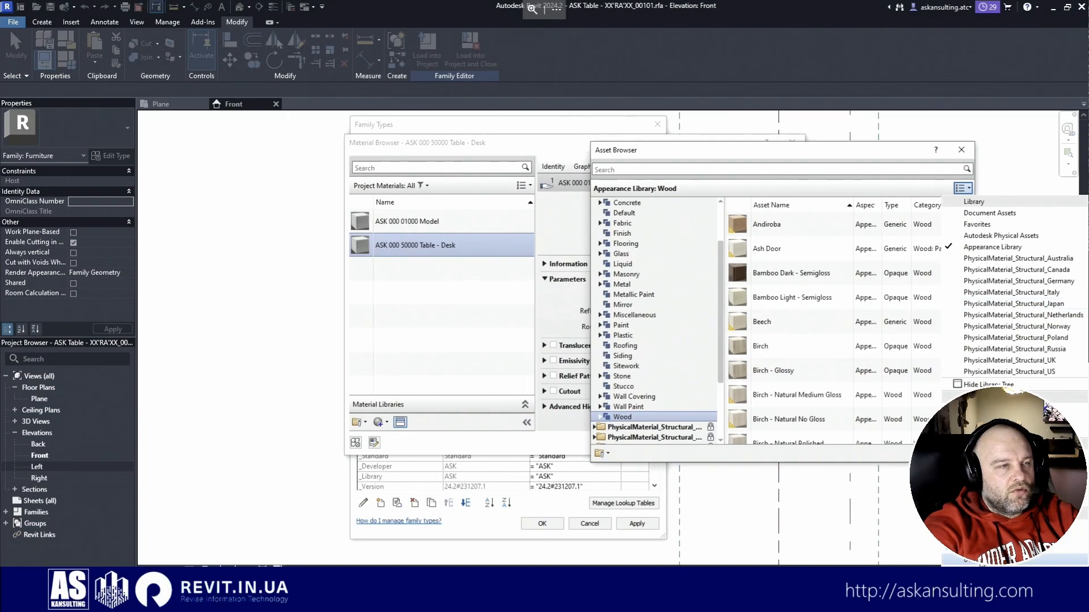
left_click(980, 562)
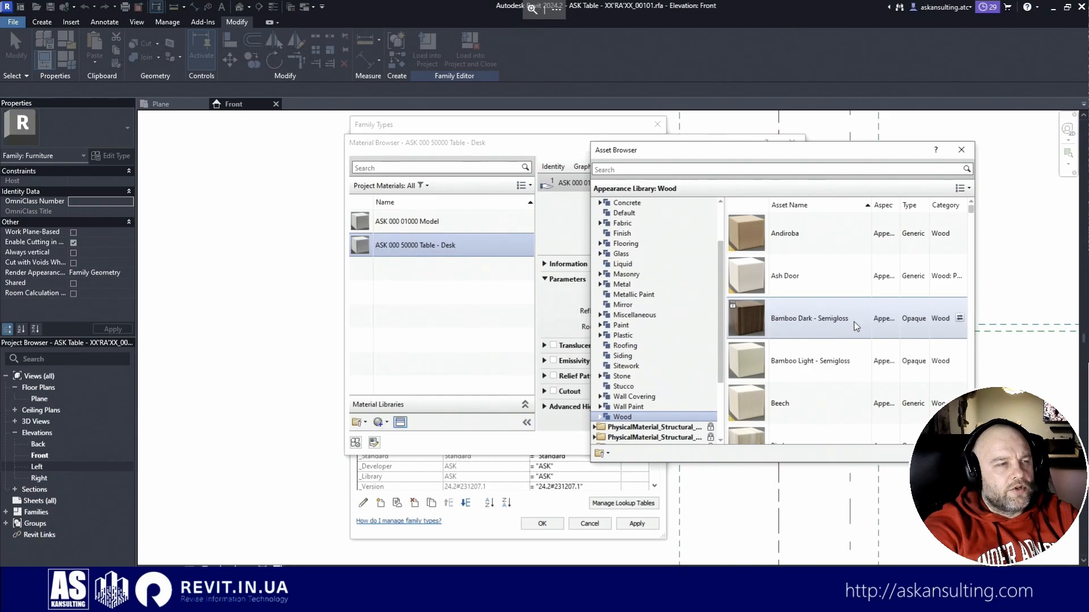
left_click(959, 318)
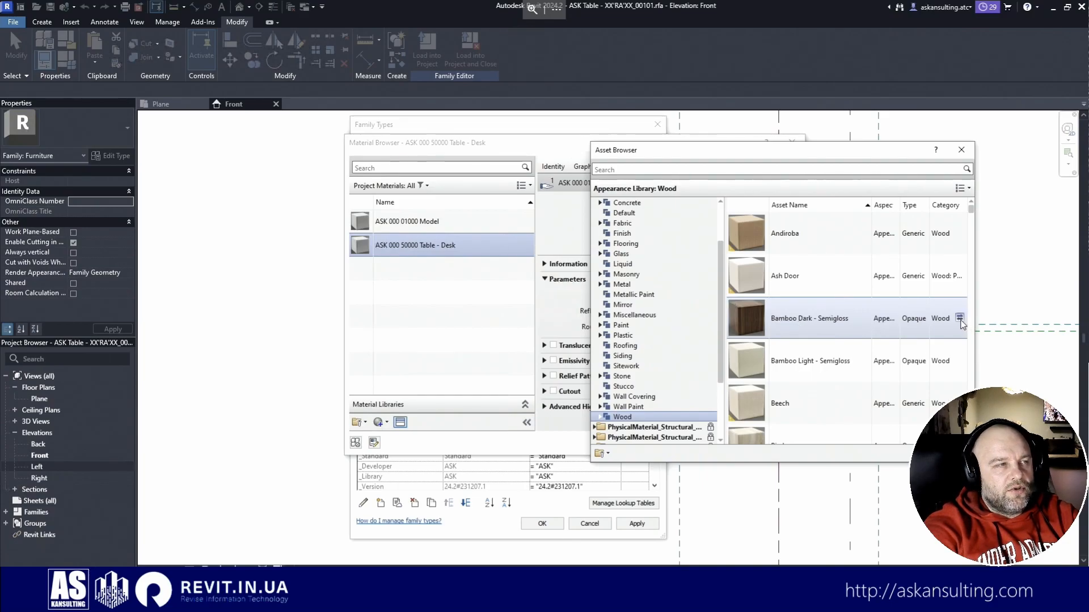
left_click(964, 151)
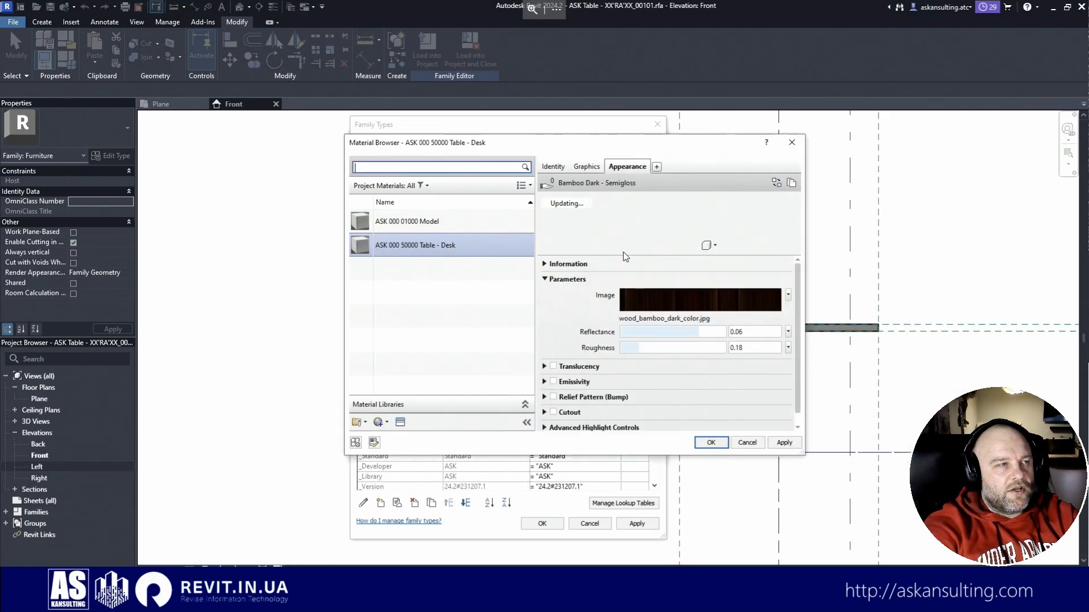
Step: Compare the appearance settings and previews of the ASK 000 01000 Model and ASK 000 50000 Table - Desk materials
left_click(433, 225)
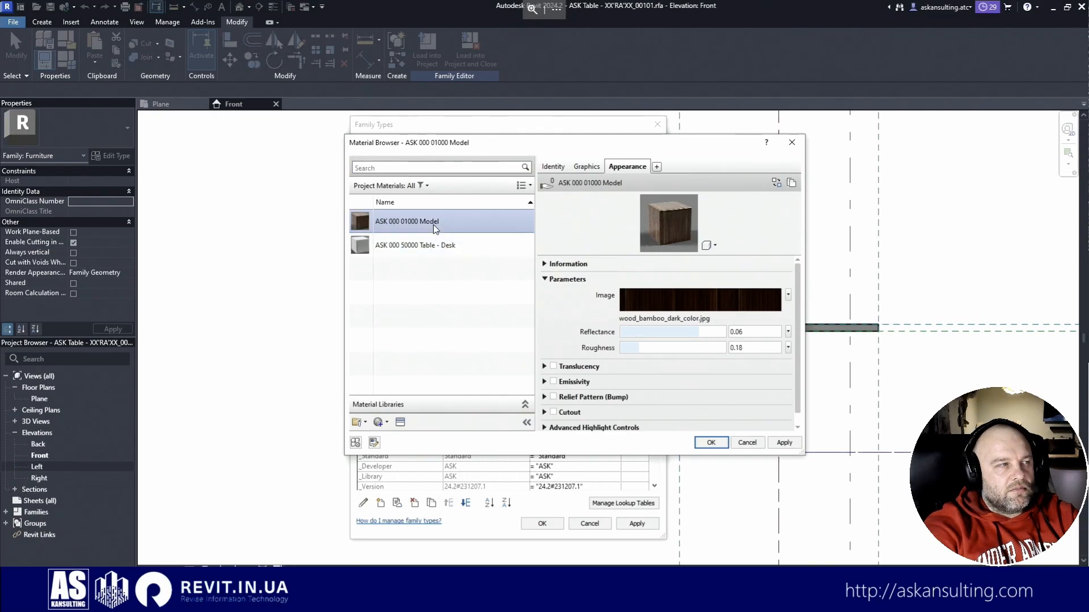
left_click(426, 245)
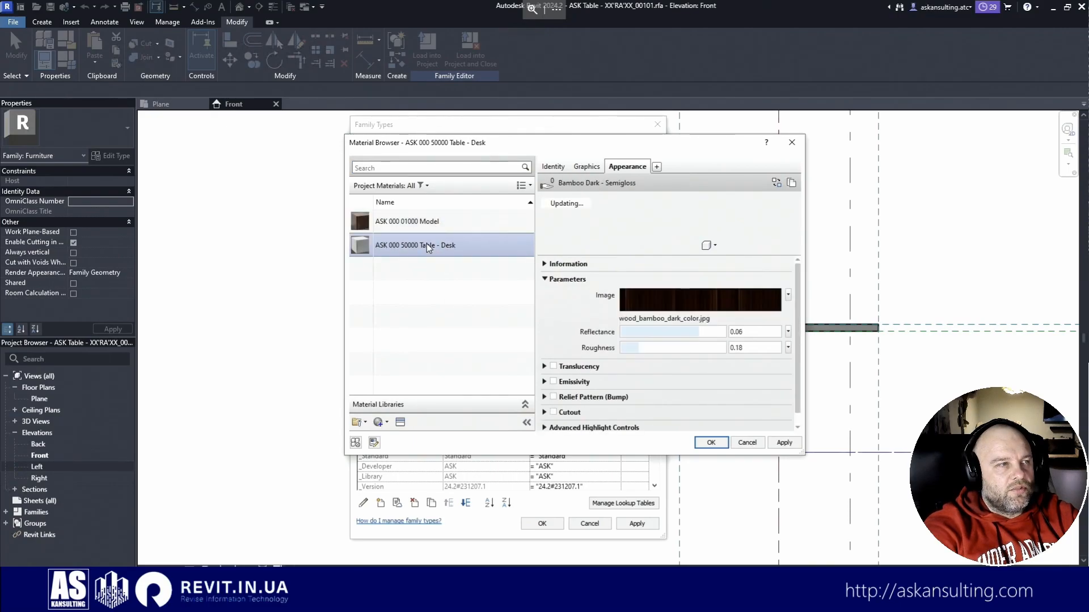
left_click(413, 226)
left_click(413, 245)
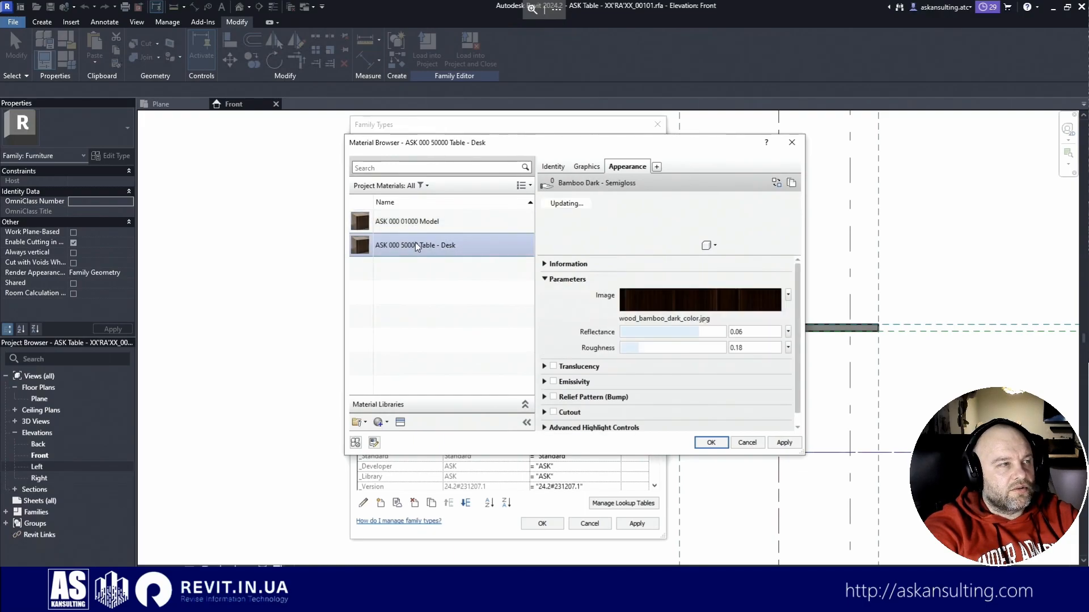
left_click(416, 223)
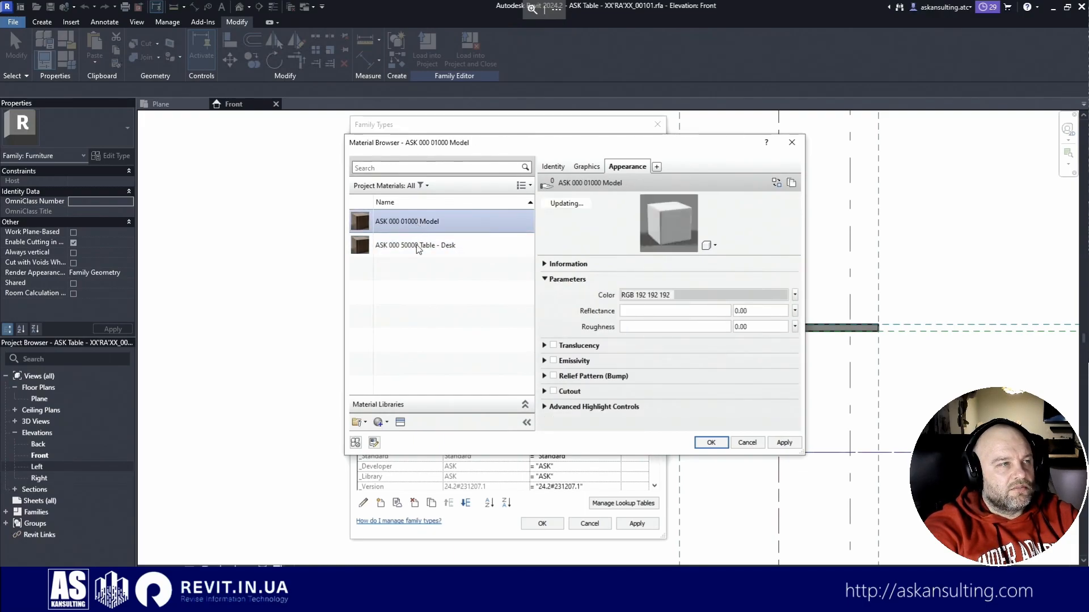
left_click(416, 244)
left_click(421, 224)
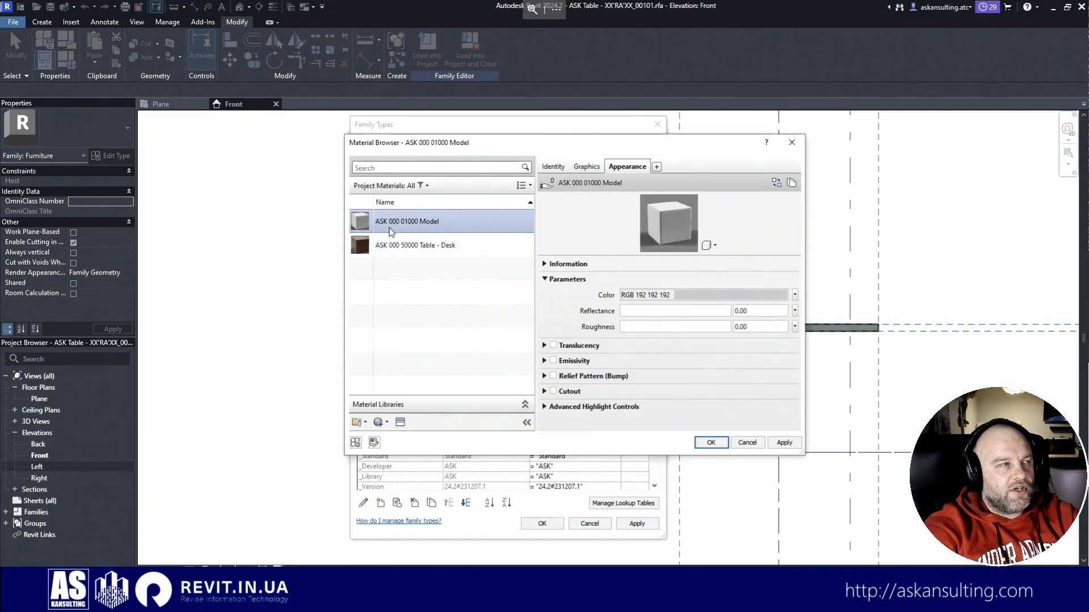
left_click(399, 244)
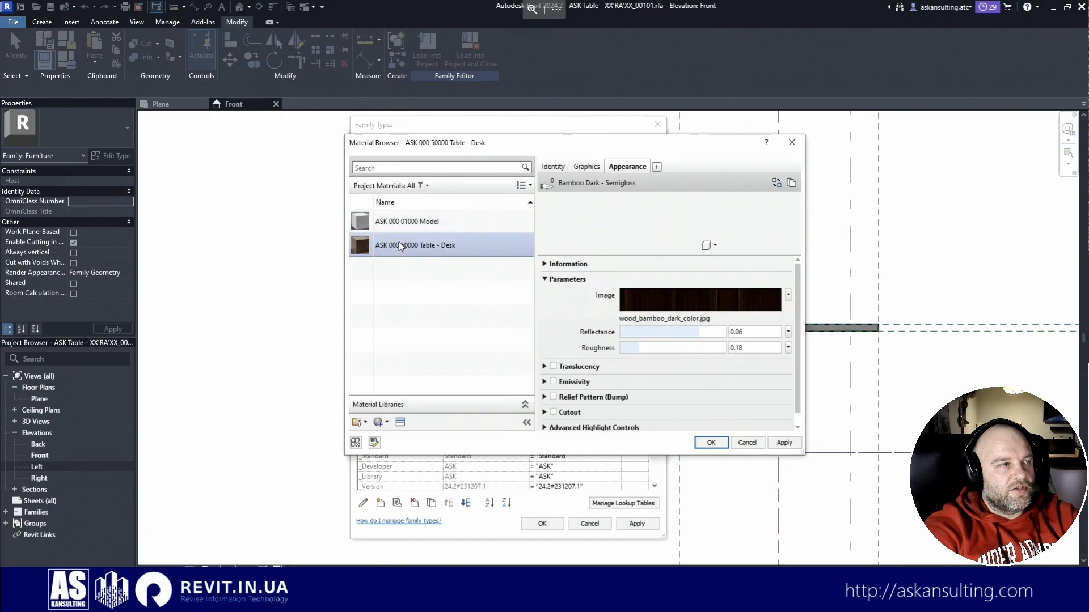
left_click(431, 221)
left_click(445, 250)
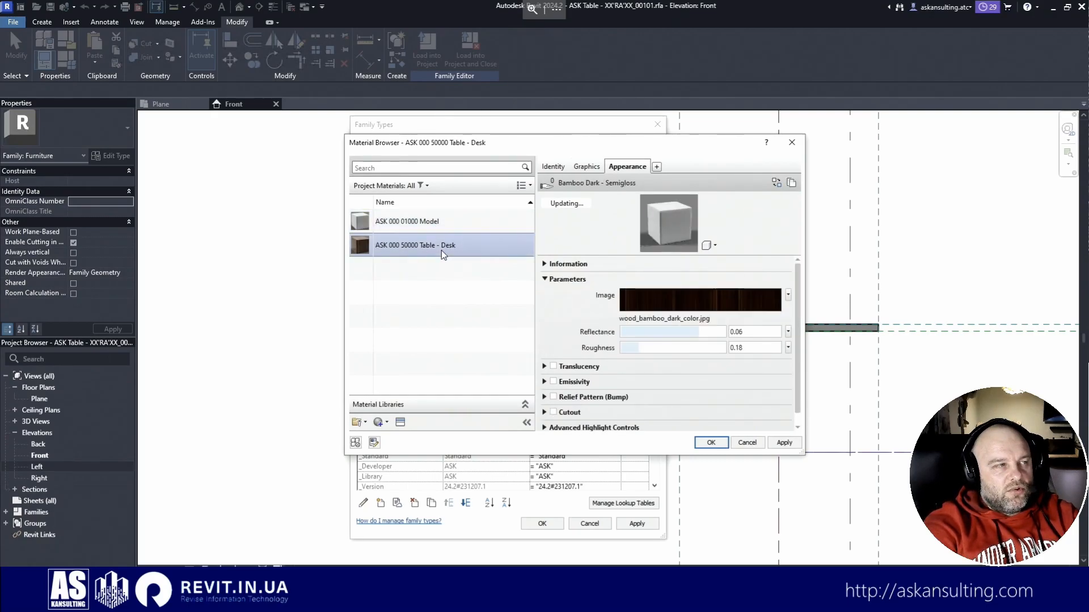
Step: View the document's own appearance assets for the ASK 000 01000 Model material without replacing its asset
left_click(434, 219)
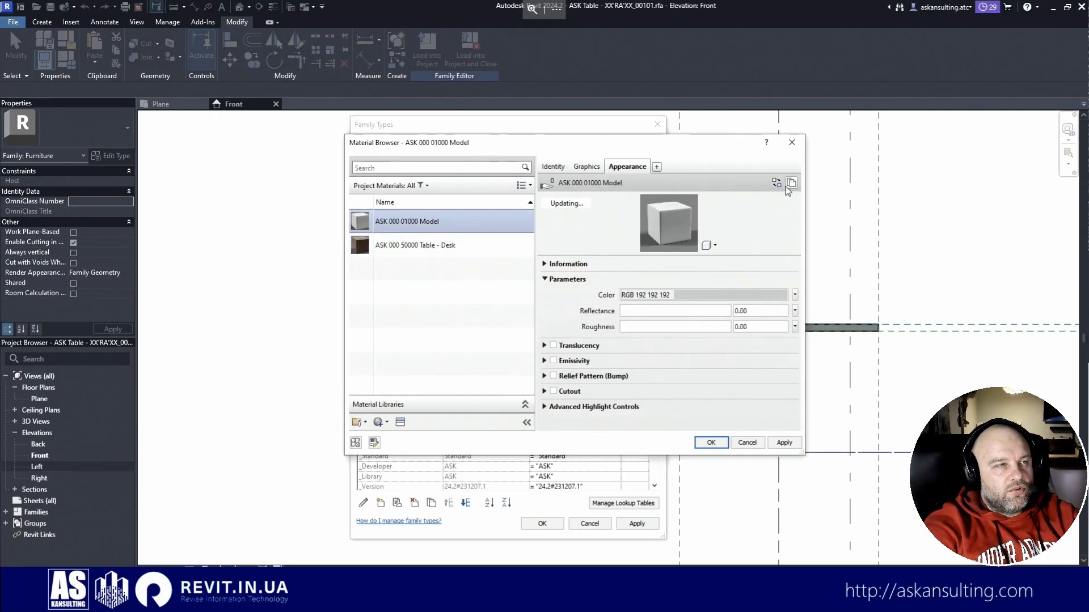
left_click(775, 182)
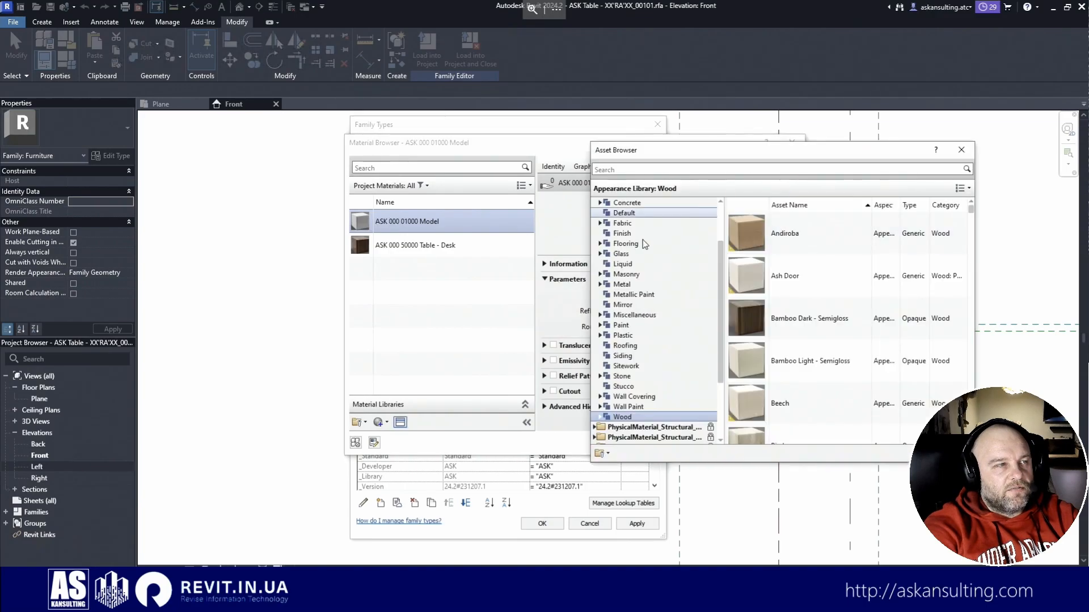
scroll(641, 243, "up", 3)
left_click(624, 213)
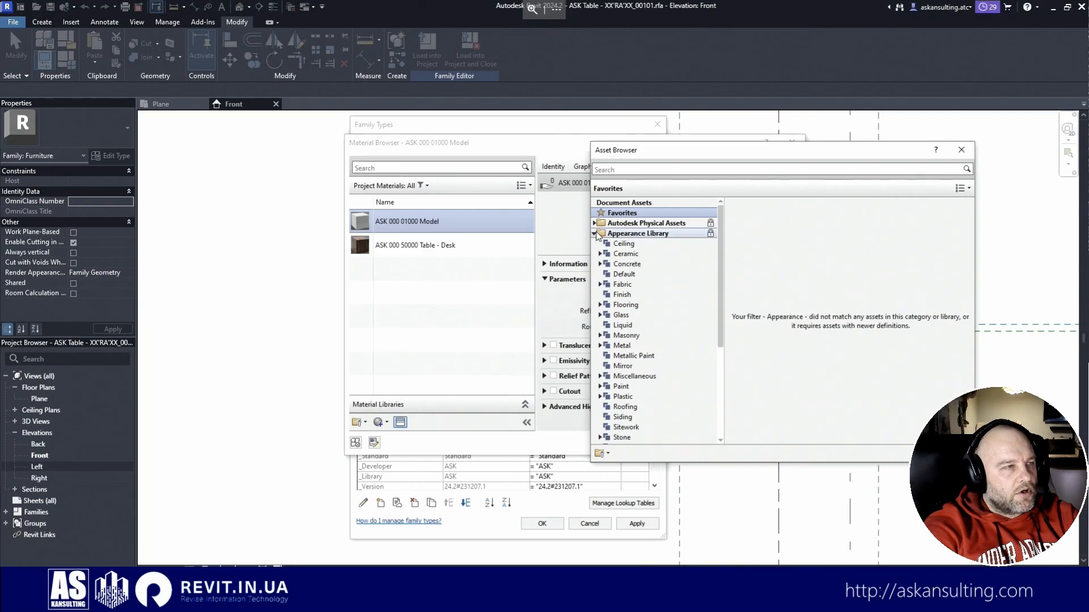
left_click(642, 202)
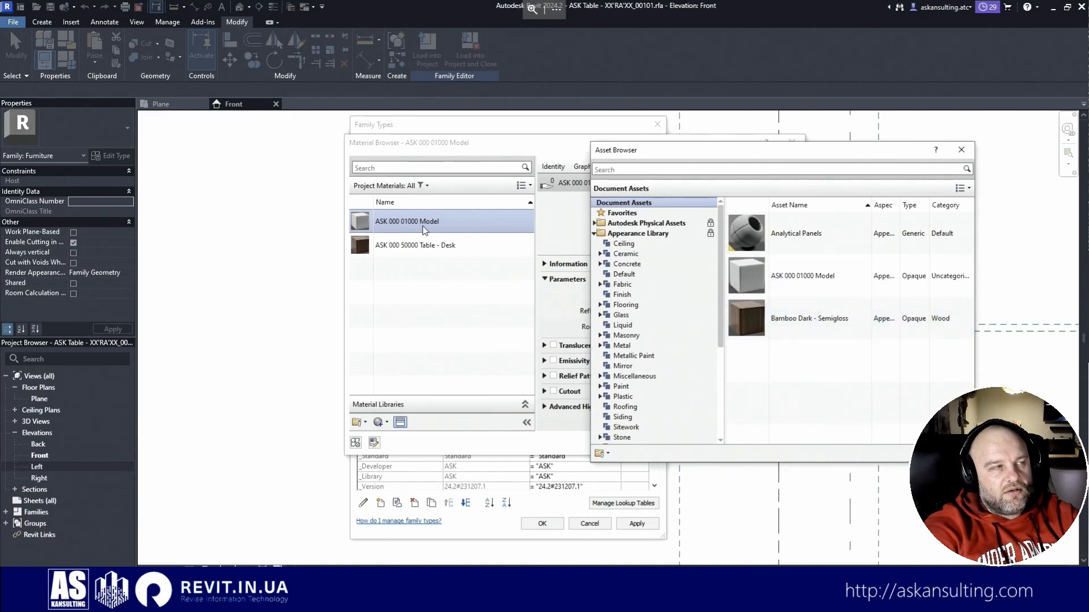
left_click(961, 149)
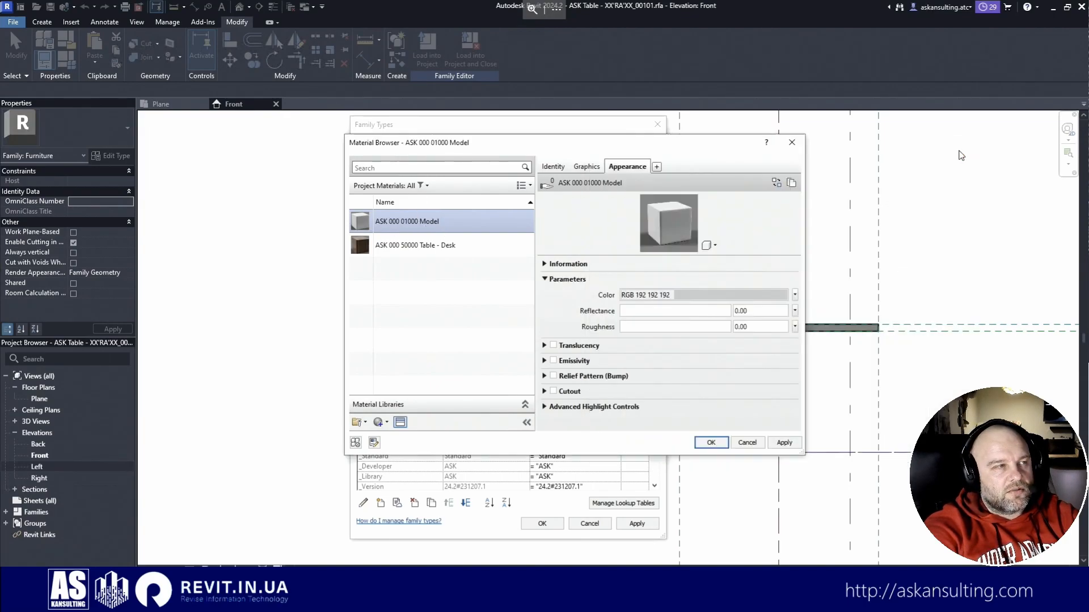
Step: Rename the ASK 000 01000 Model material to "ASK 000 50000 Table - Leg"
right_click(406, 223)
left_click(434, 265)
left_click(408, 225)
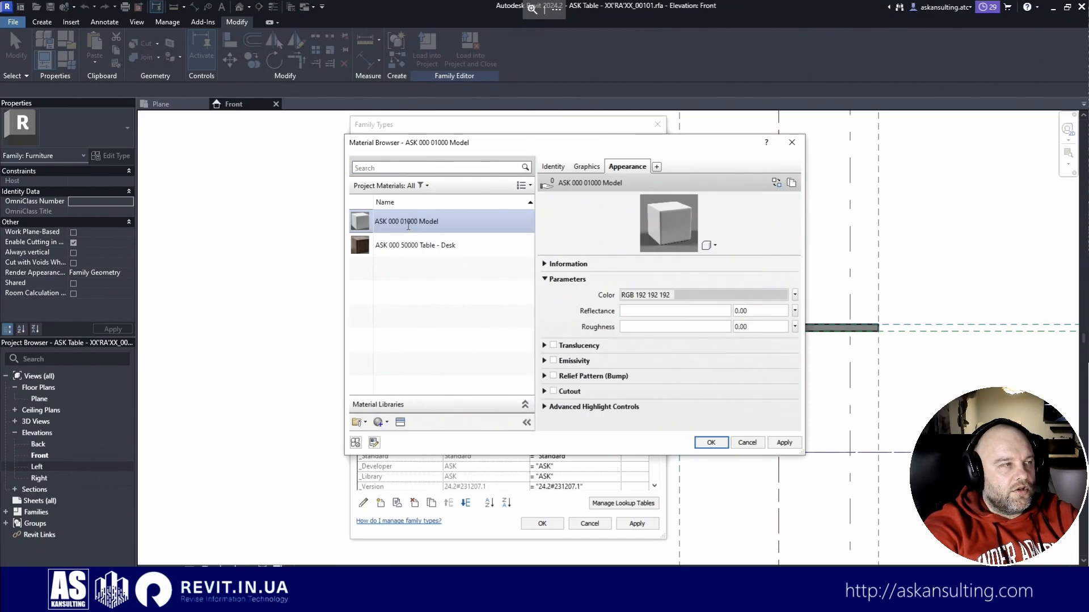
key("shift+Left")
key("shift+Right")
type("50")
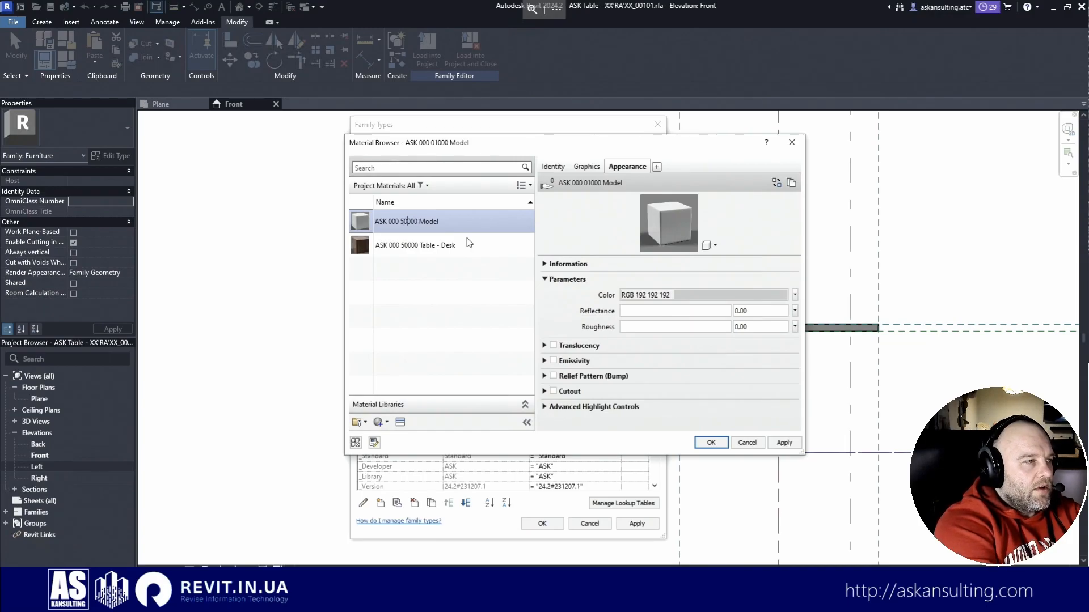
key("Right")
key("shift+End")
type("Table")
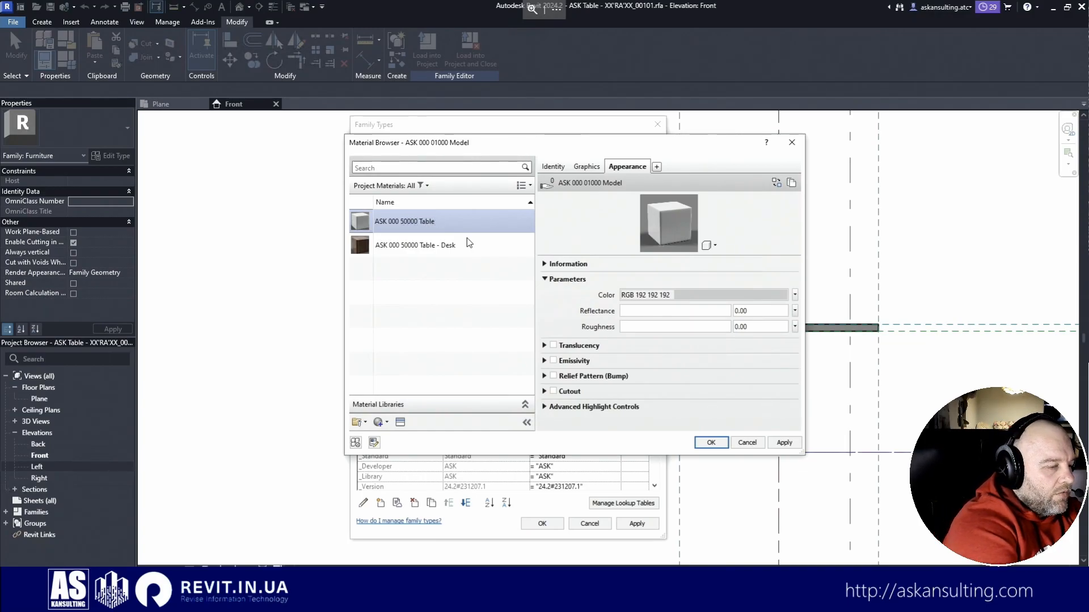
type(" - Leg")
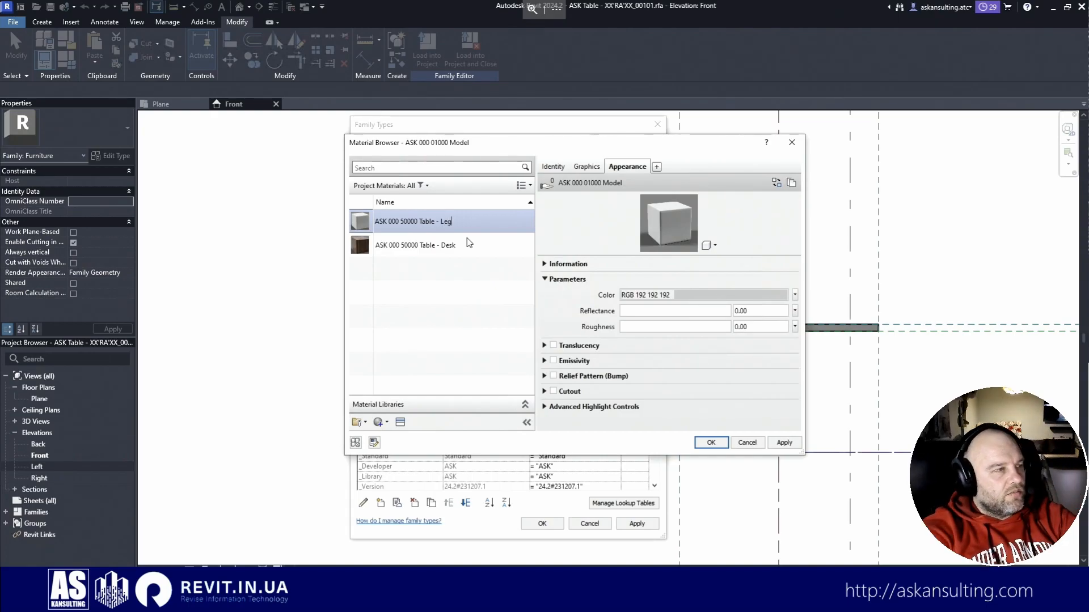
left_click(445, 276)
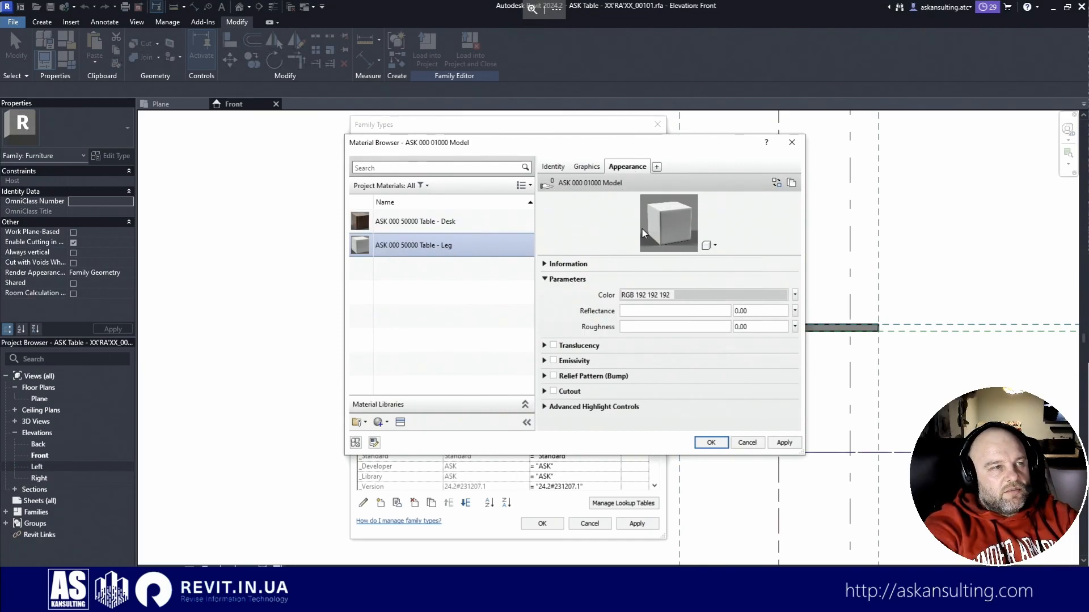
Step: Replace the Table - Leg material's appearance with the Bamboo Dark - Semigloss asset from the document assets
left_click(776, 183)
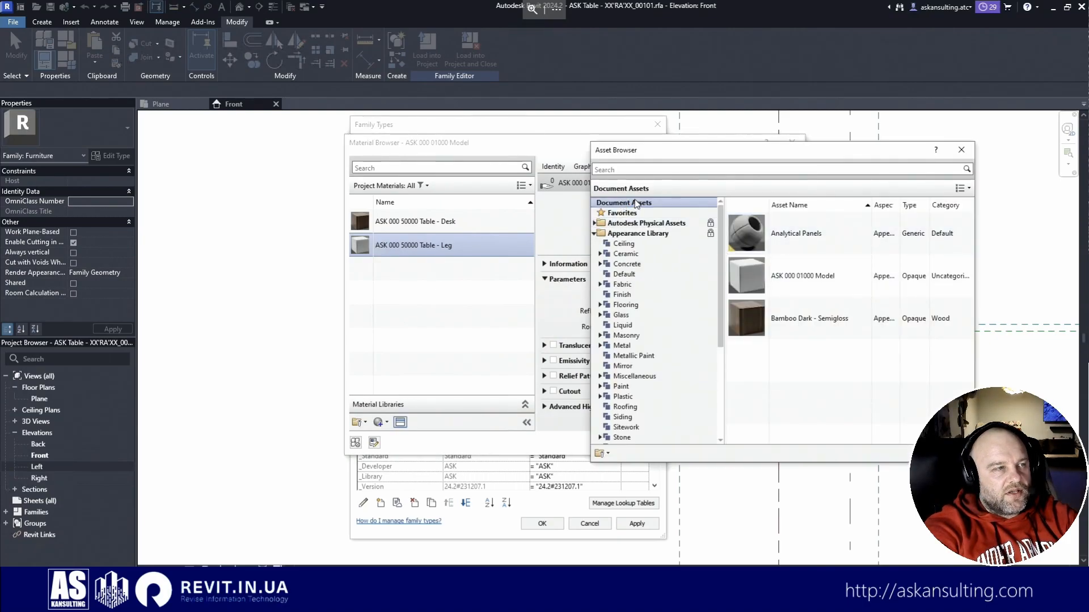
double_click(778, 331)
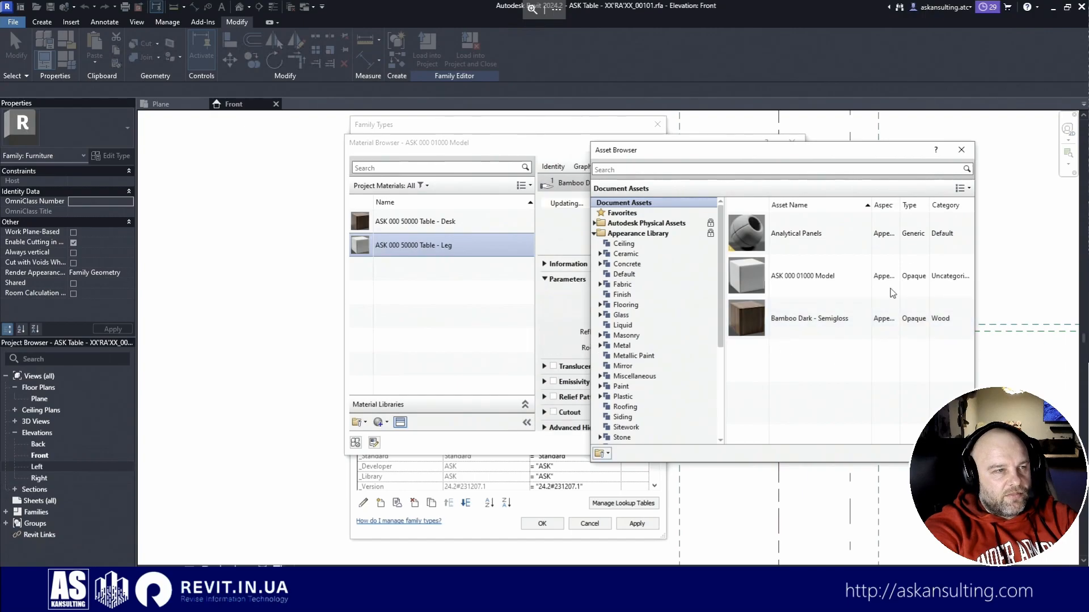
left_click(961, 150)
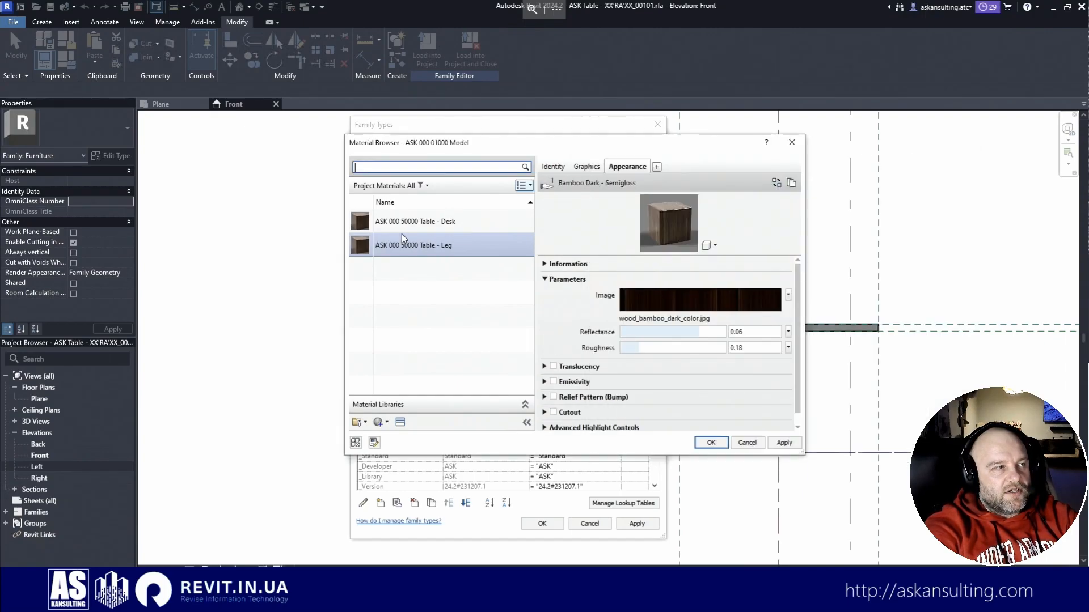
Step: Assign the ASK 000 50000 Table - Desk material to the _Desk Material parameter
left_click(416, 207)
left_click(427, 243)
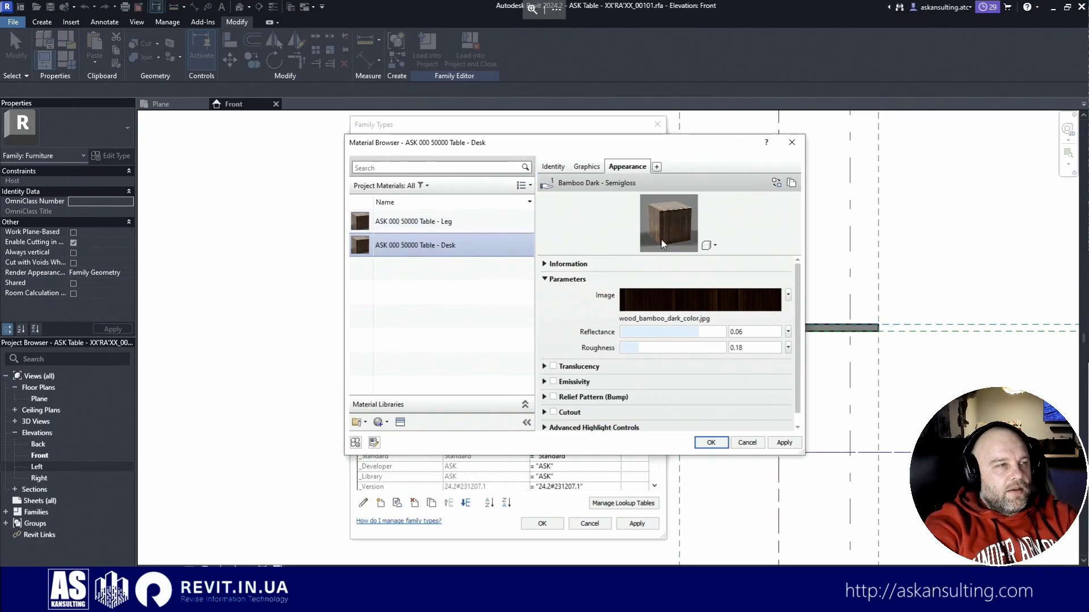
left_click(711, 442)
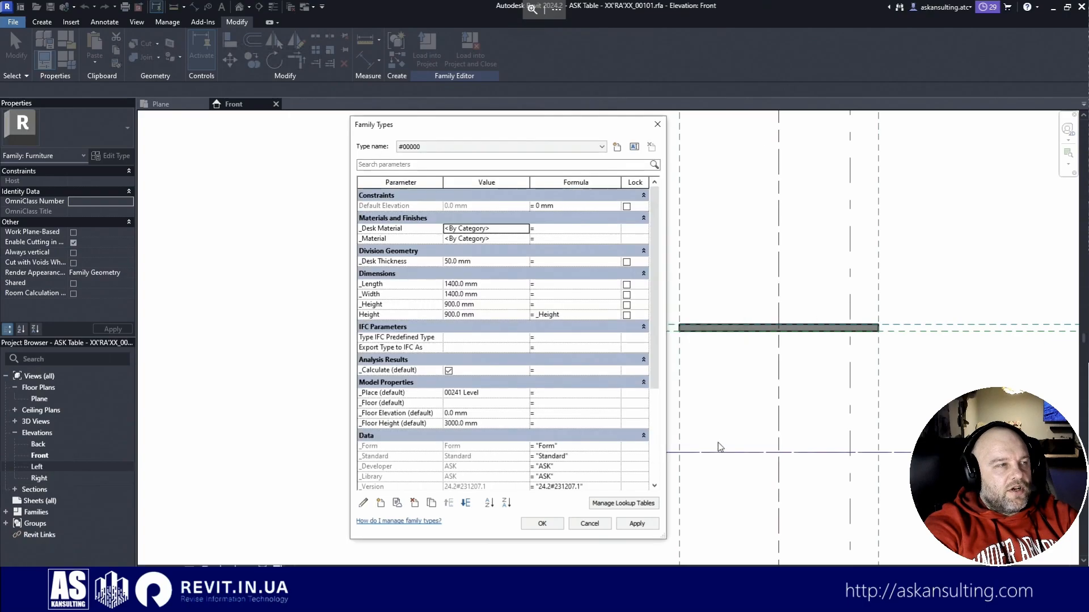
Step: Convert the shared _Material parameter to a family parameter and rename it "_Leg Material"
left_click(377, 238)
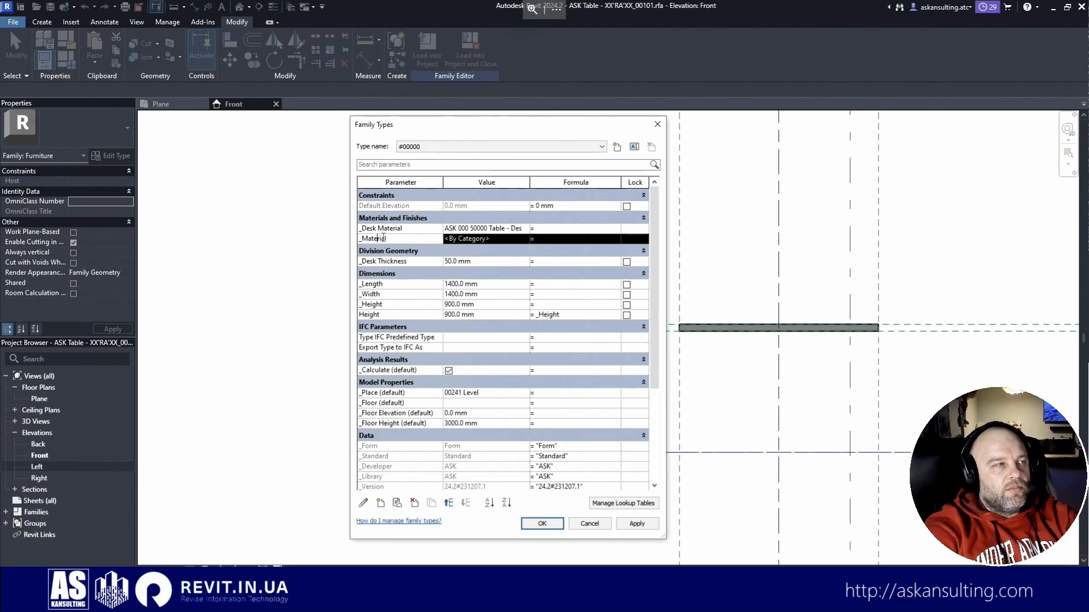
left_click(363, 507)
left_click_drag(510, 190, 608, 192)
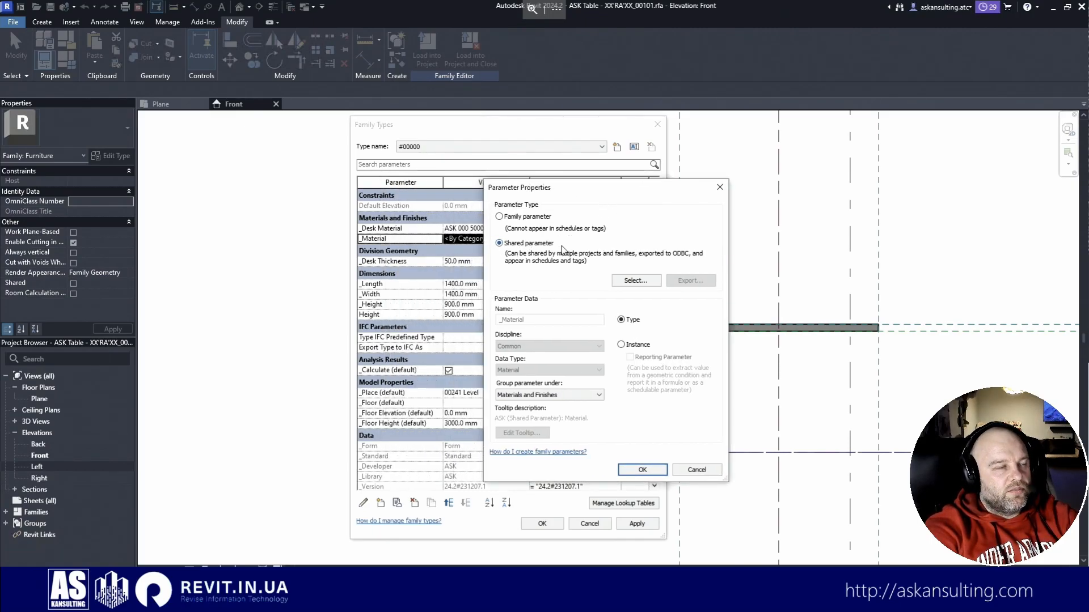
left_click(521, 218)
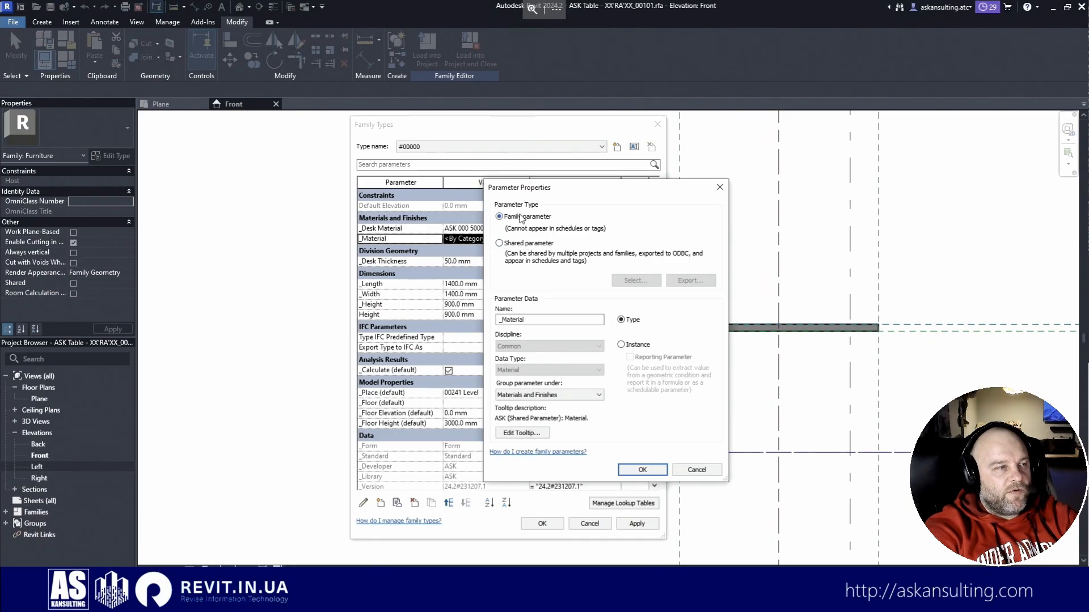
left_click(506, 319)
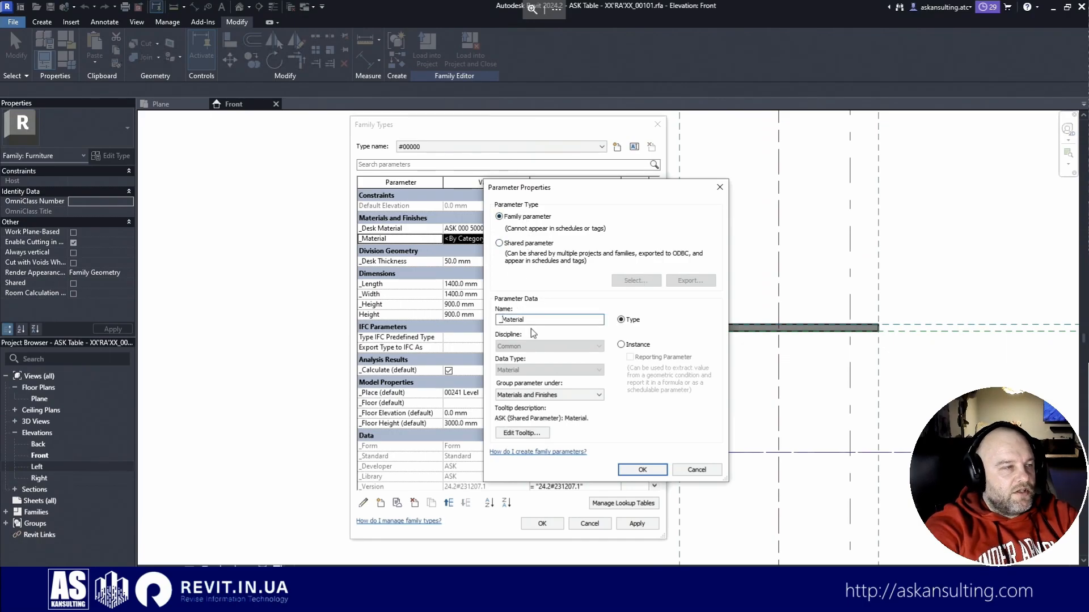
type("Leg")
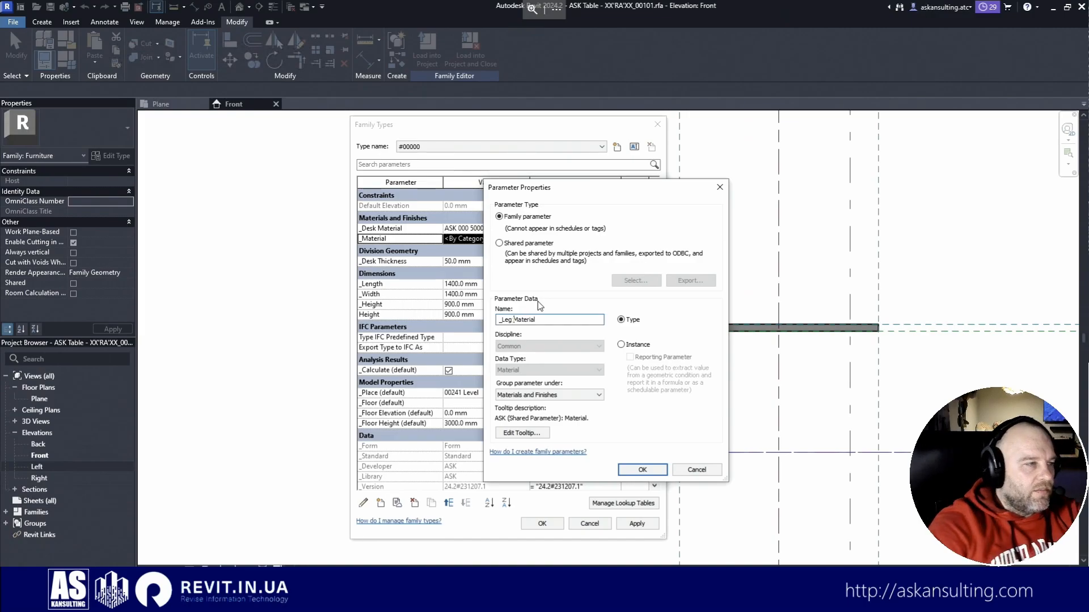
left_click(638, 470)
Step: Assign the ASK 000 50000 Table - Leg material to the _Leg Material parameter and accept the family type changes
left_click(526, 237)
left_click(526, 237)
left_click(419, 221)
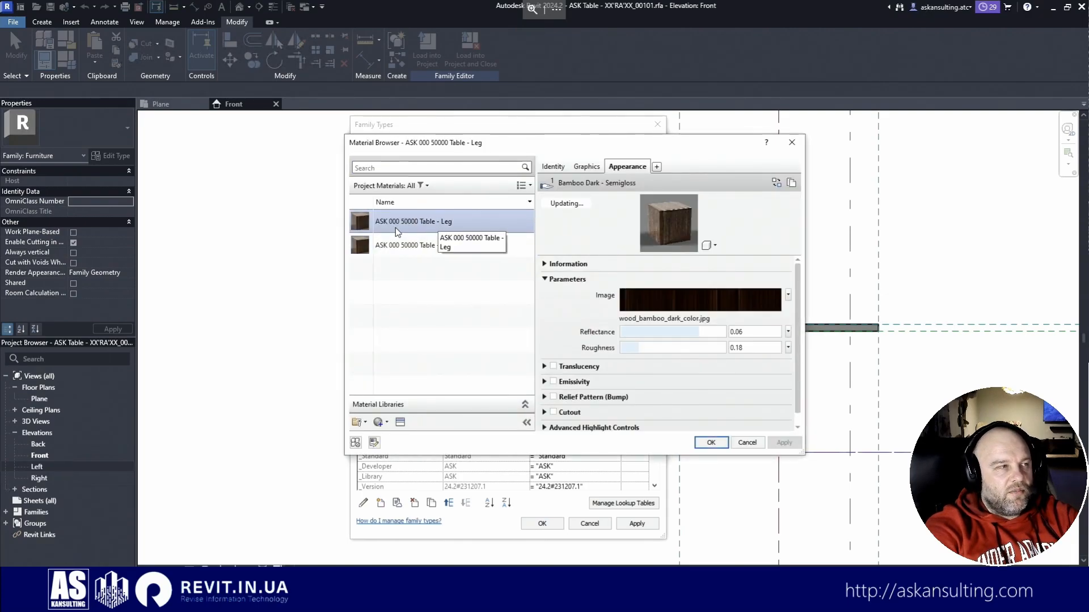
left_click(397, 224)
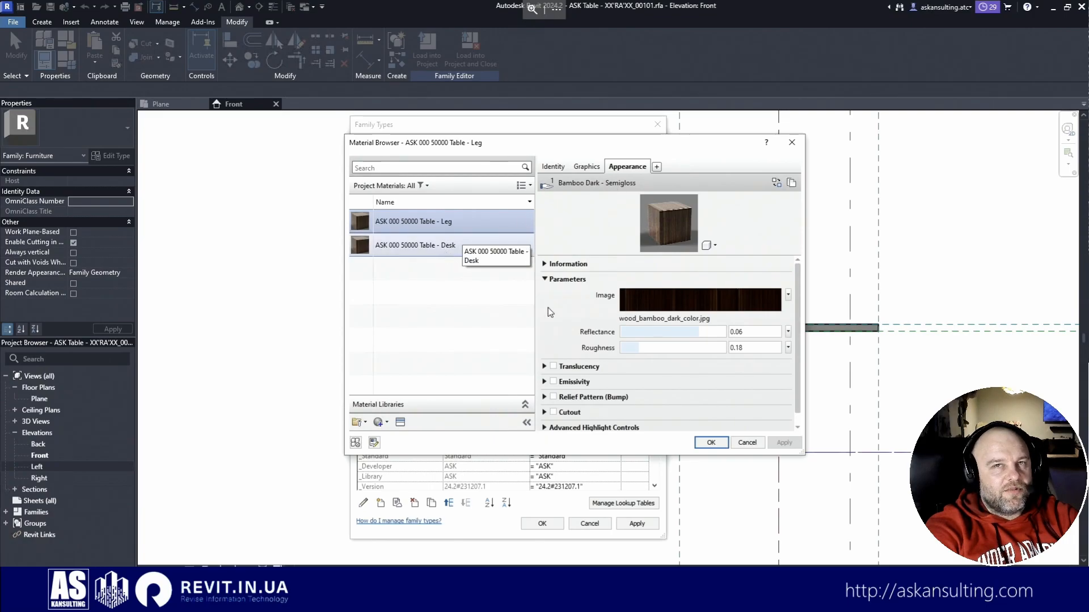
left_click(710, 442)
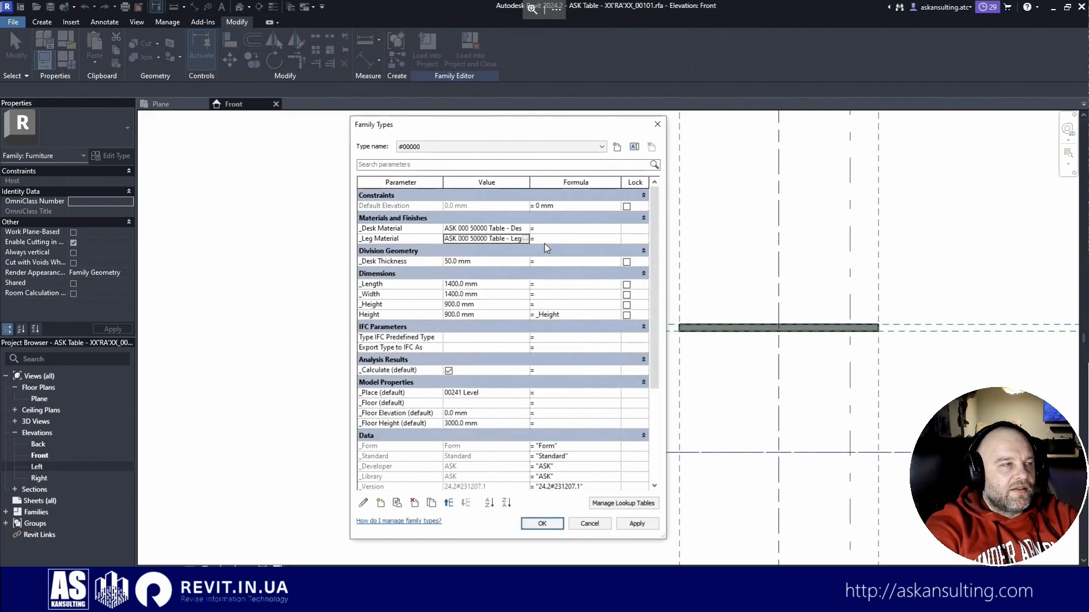
left_click(548, 523)
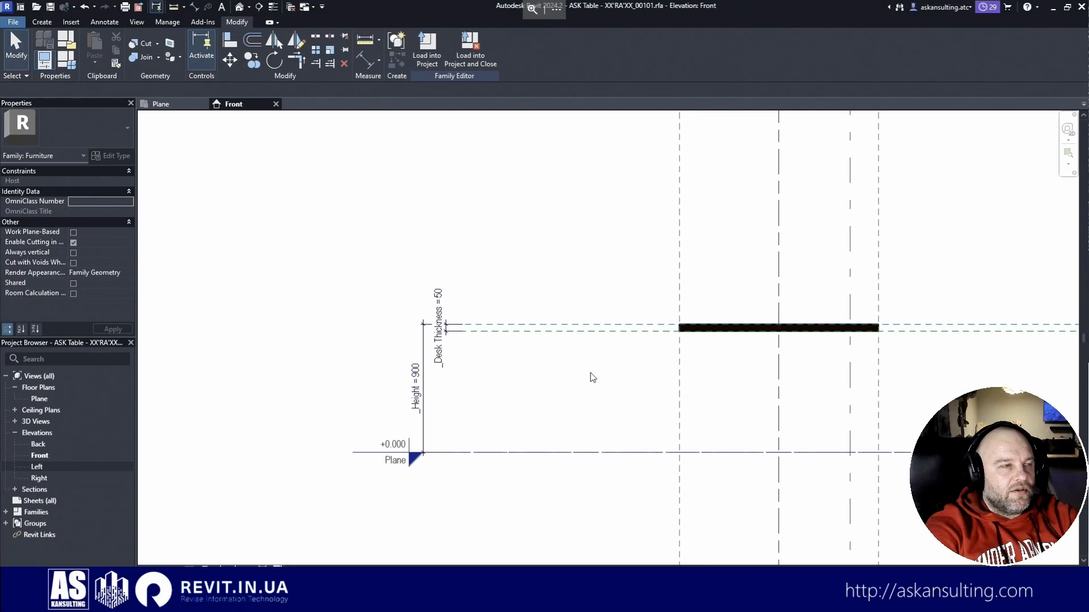
Step: Open the default 3D view and display the tabletop in the Realistic visual style to check its wood texture
left_click(239, 7)
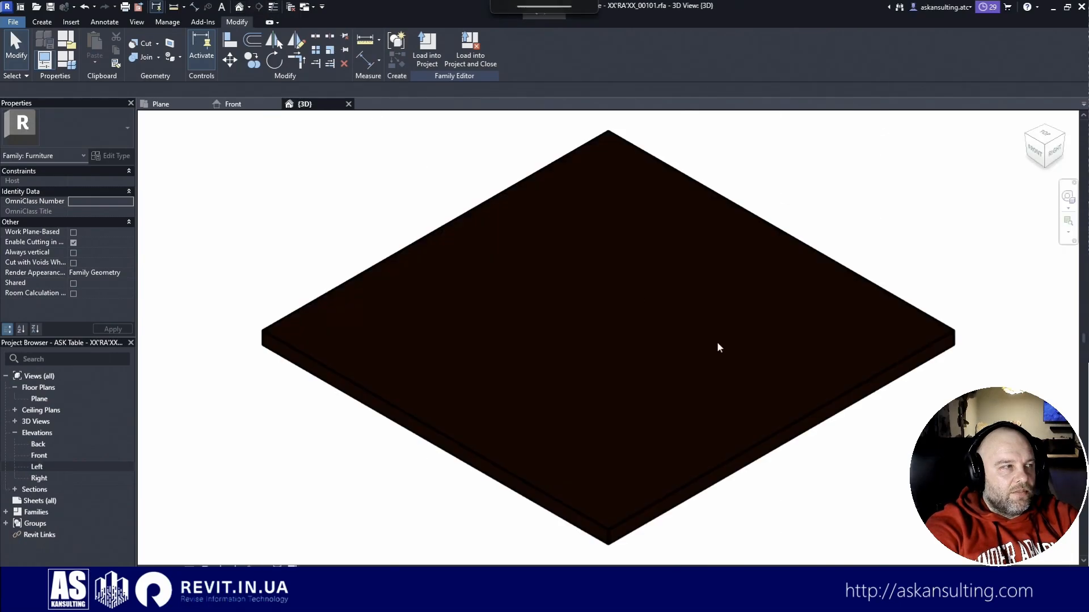
scroll(517, 280, "down", 2)
middle_click_drag(443, 495, 449, 454, "shift")
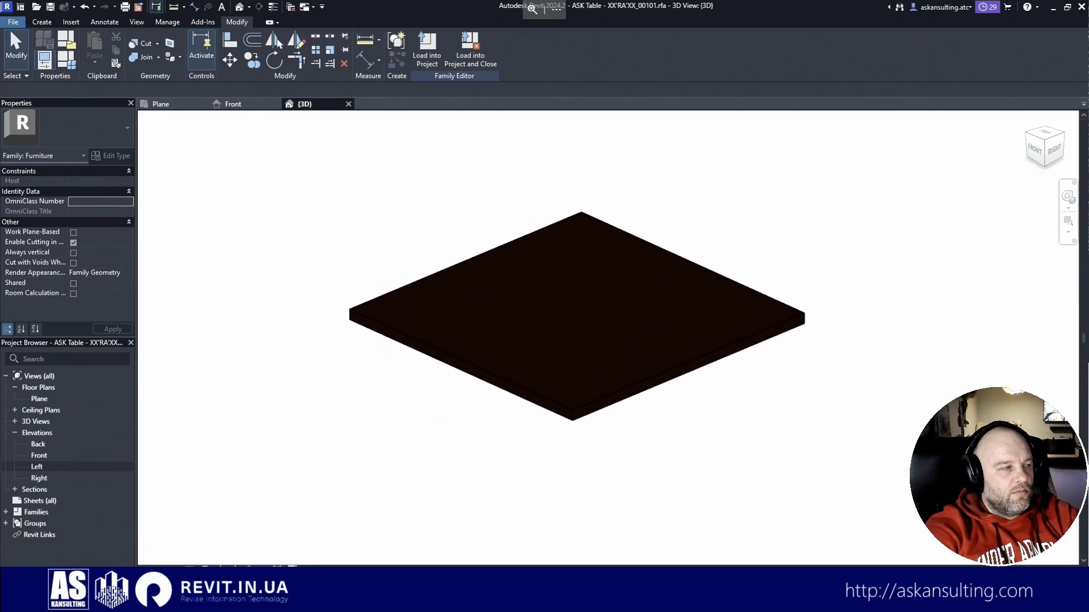
left_click(205, 569)
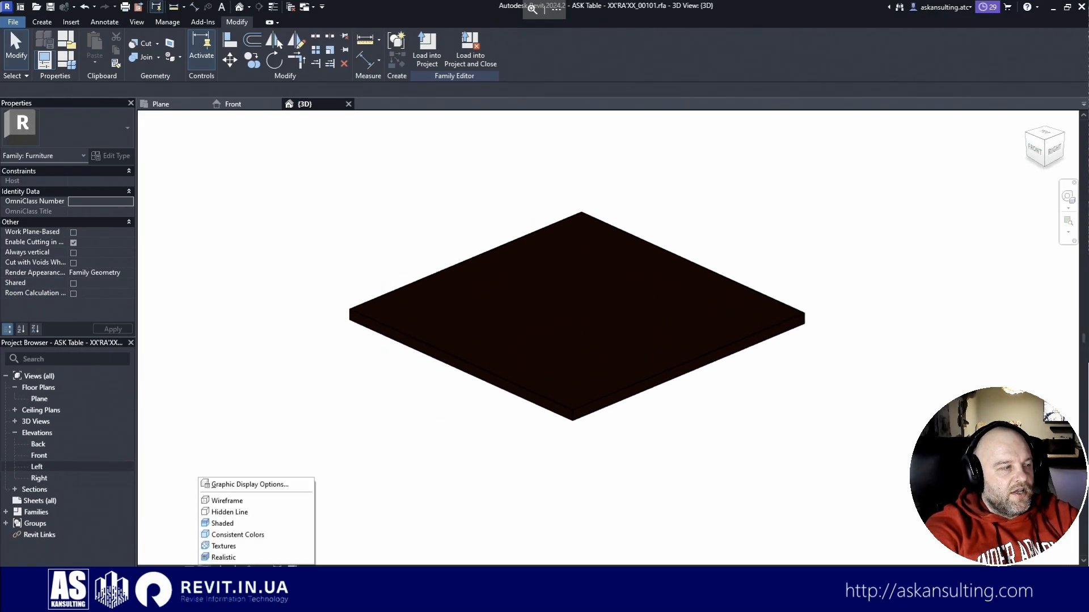
left_click(225, 558)
left_click(206, 568)
left_click(226, 560)
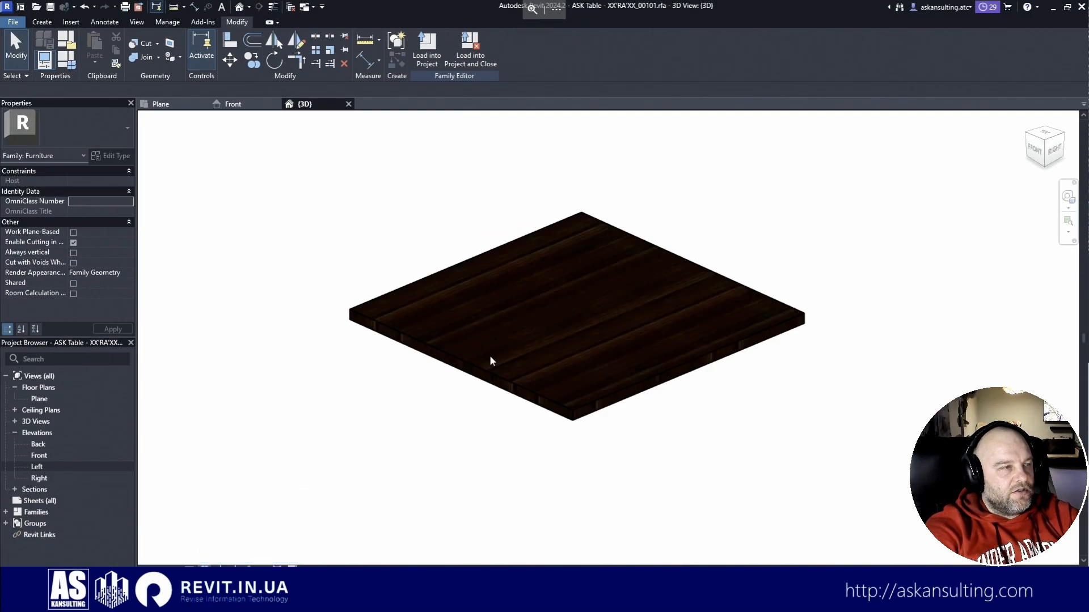
middle_click_drag(498, 403, 527, 445, "shift")
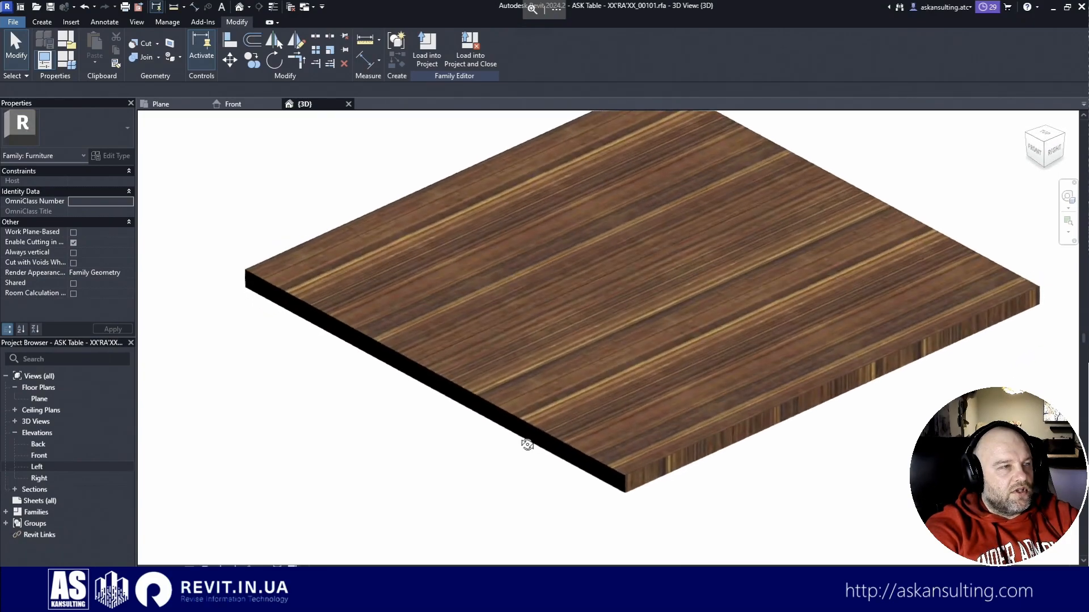
scroll(535, 408, "down", 5)
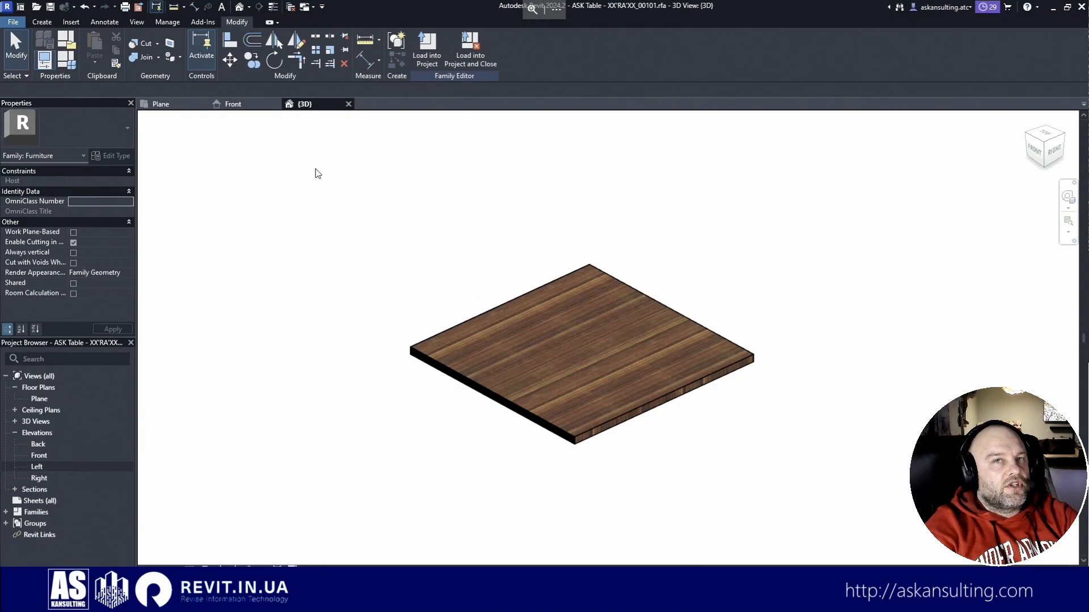
Step: Return to the Plane floor plan and set its visual style to Hidden Line
left_click(232, 104)
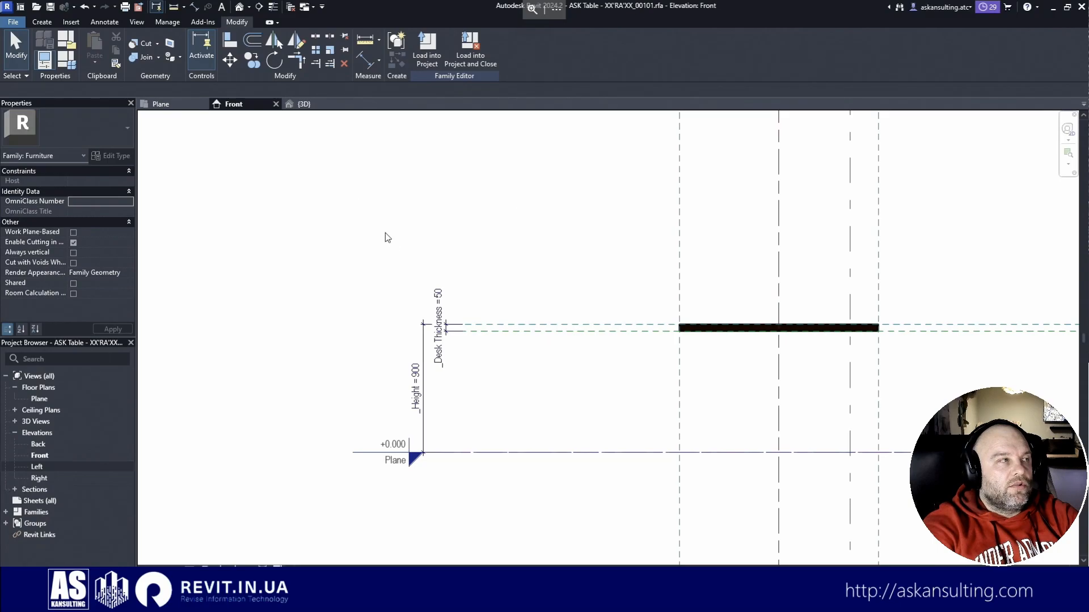
left_click(160, 105)
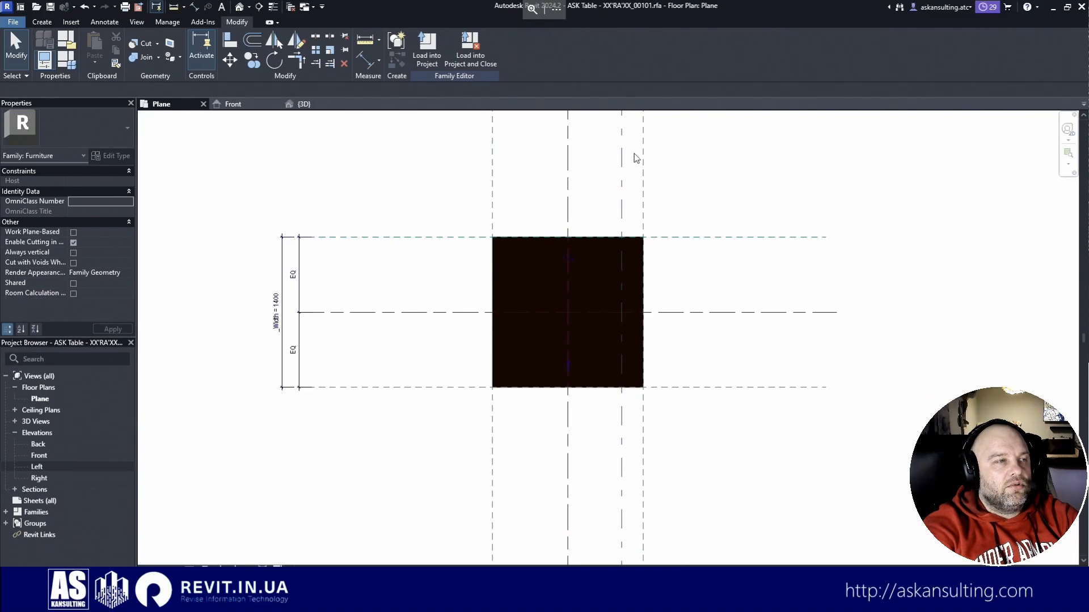
scroll(520, 197, "up", 1)
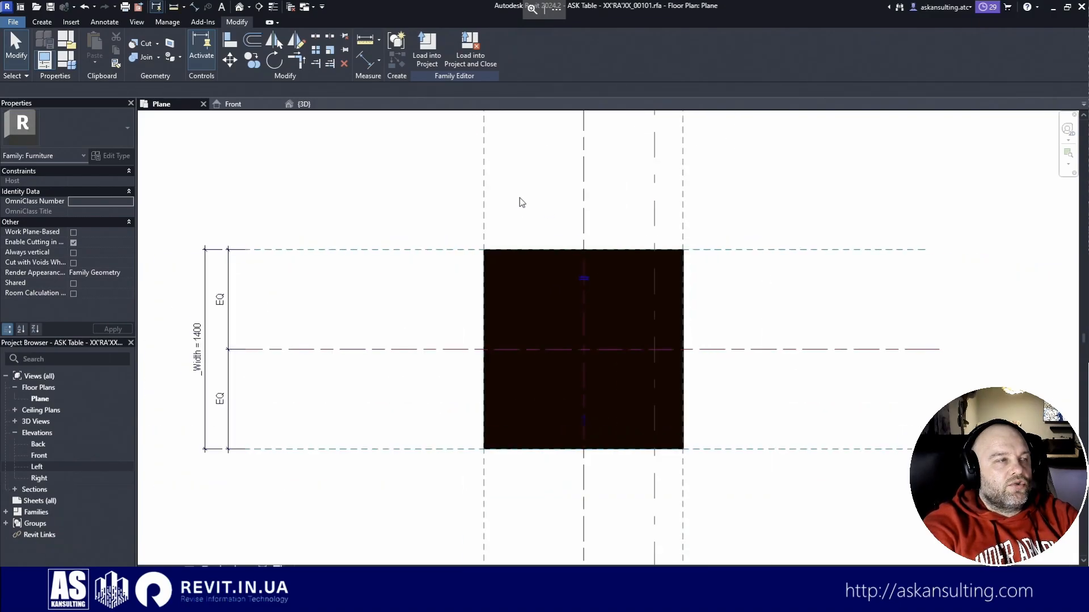
scroll(519, 198, "down", 1)
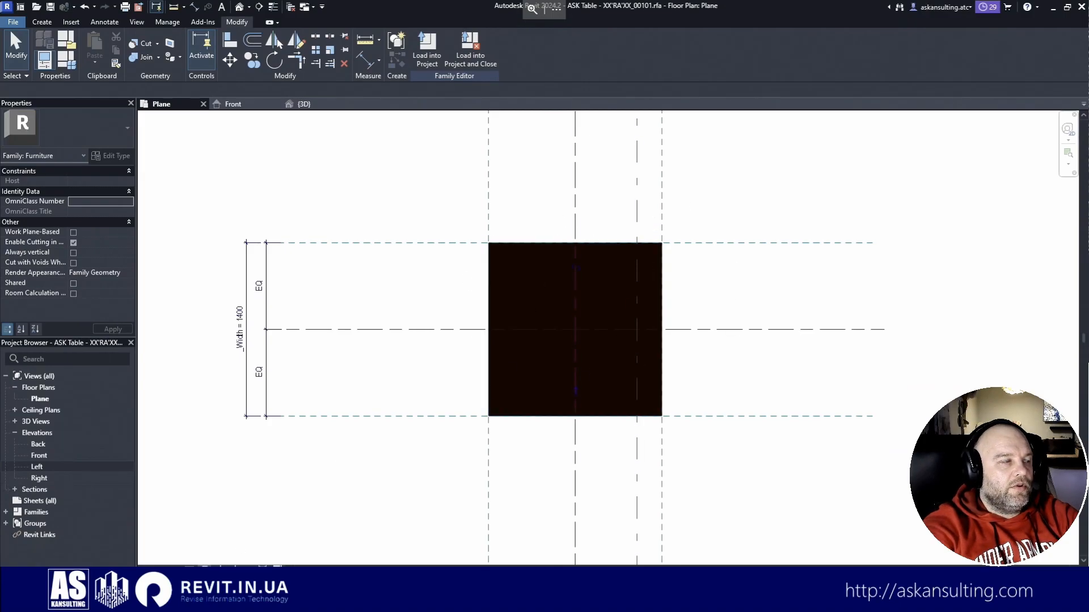
left_click(205, 569)
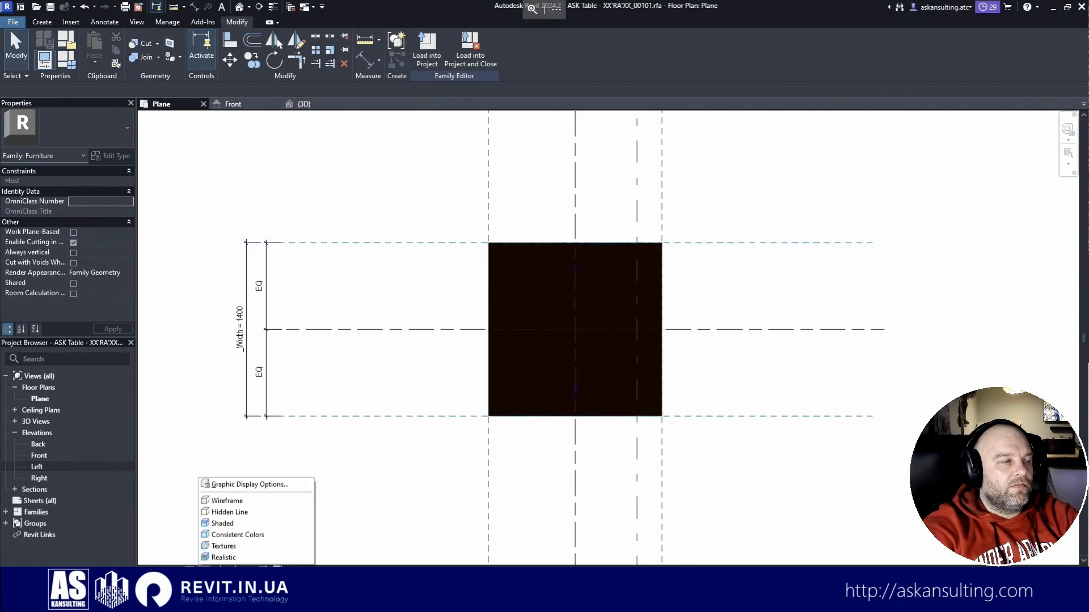
left_click(229, 513)
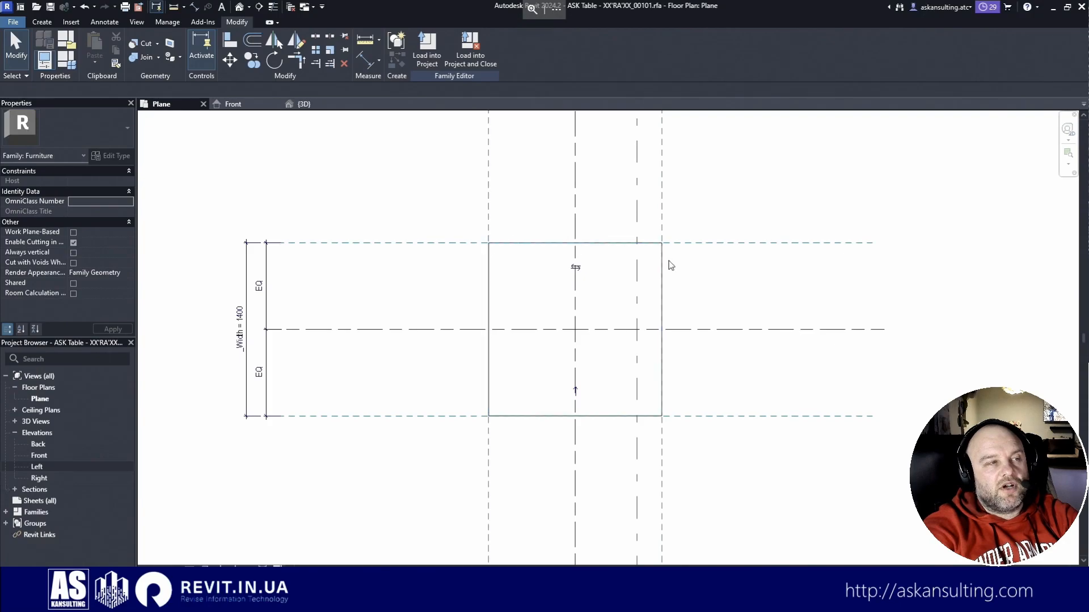
Step: Copy the ASK Side BK reference plane inward and set the copy's distance from the original to 200 mm
middle_click_drag(450, 316, 504, 314)
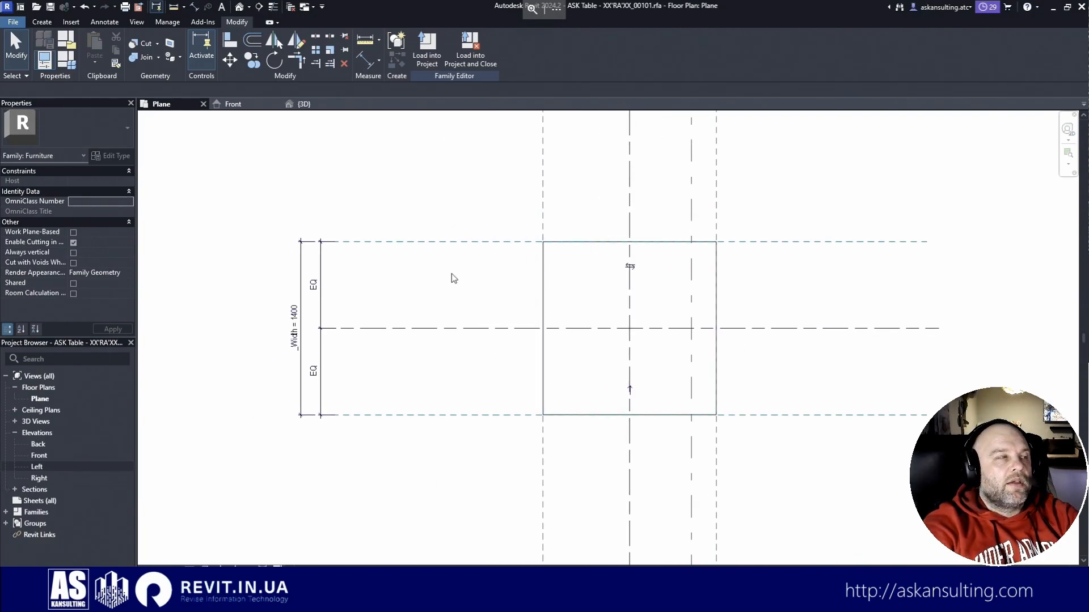
left_click(465, 243)
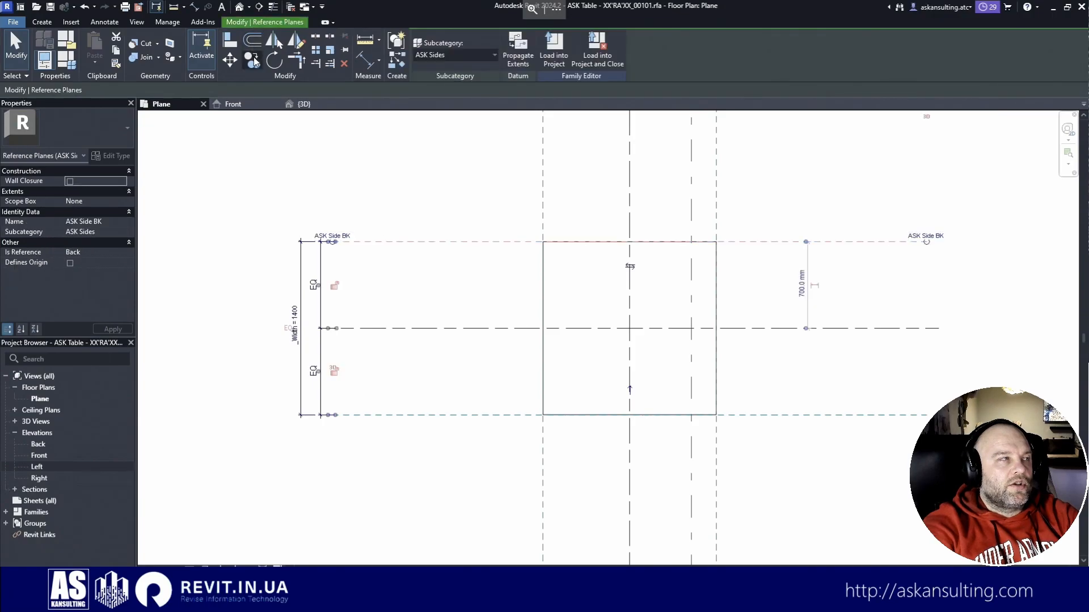
left_click(461, 243)
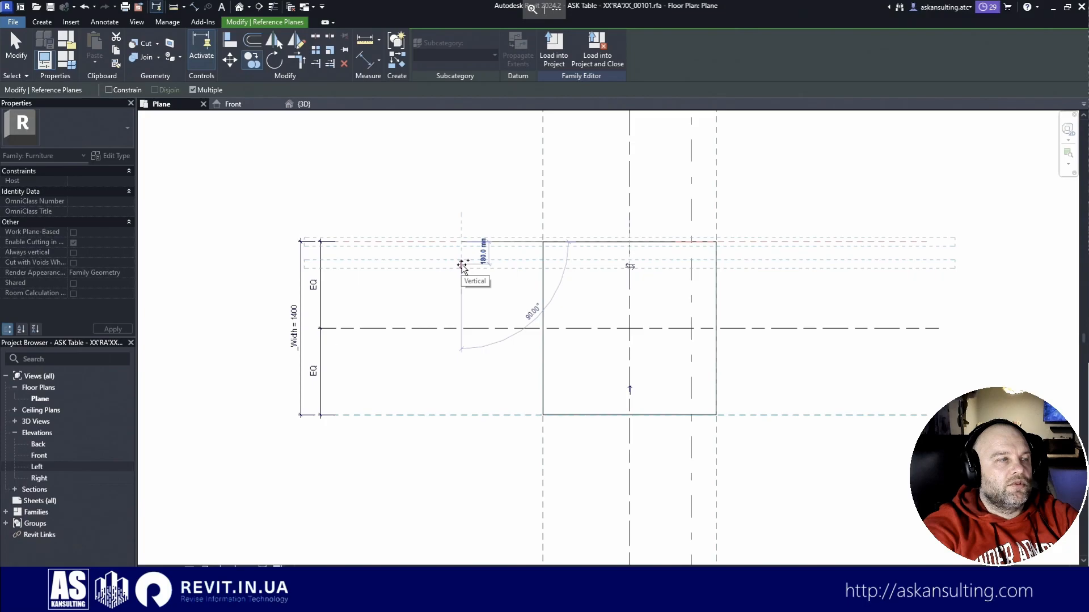
left_click(462, 267)
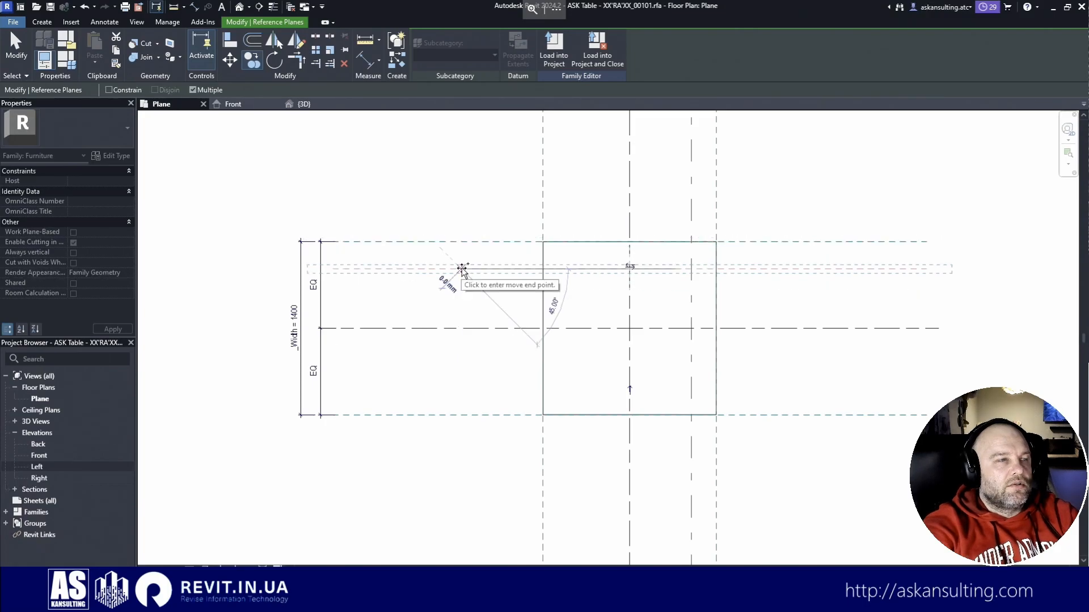
key("Escape")
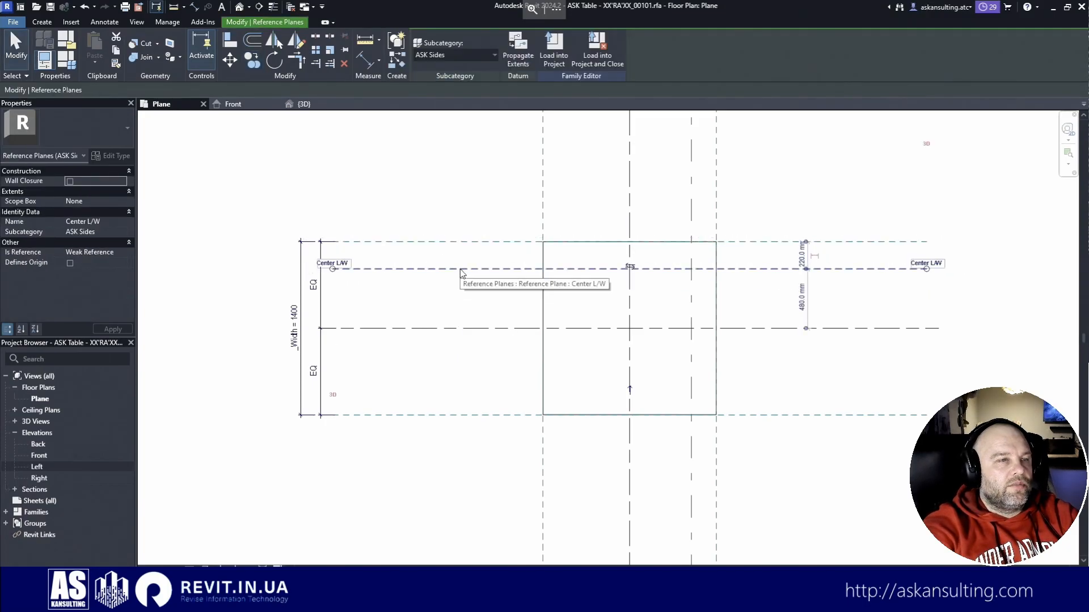
left_click(802, 254)
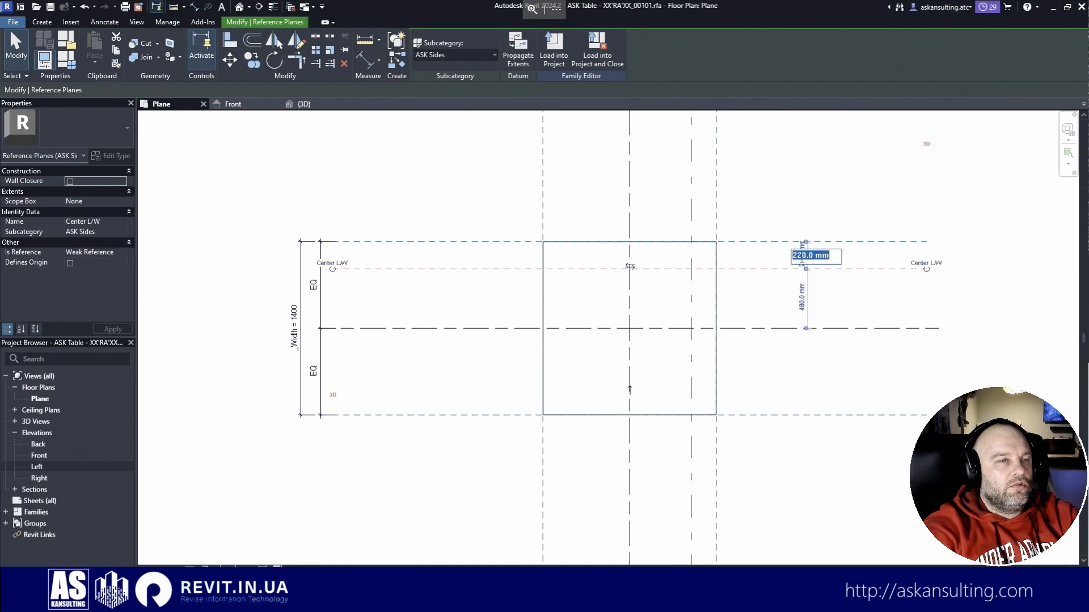
type("200")
key("Return")
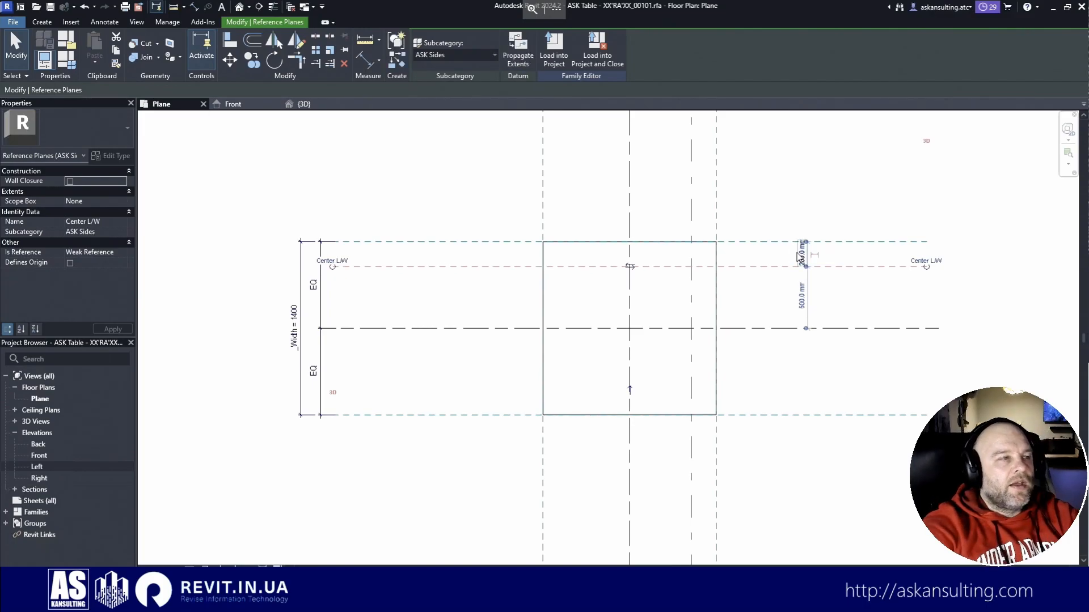
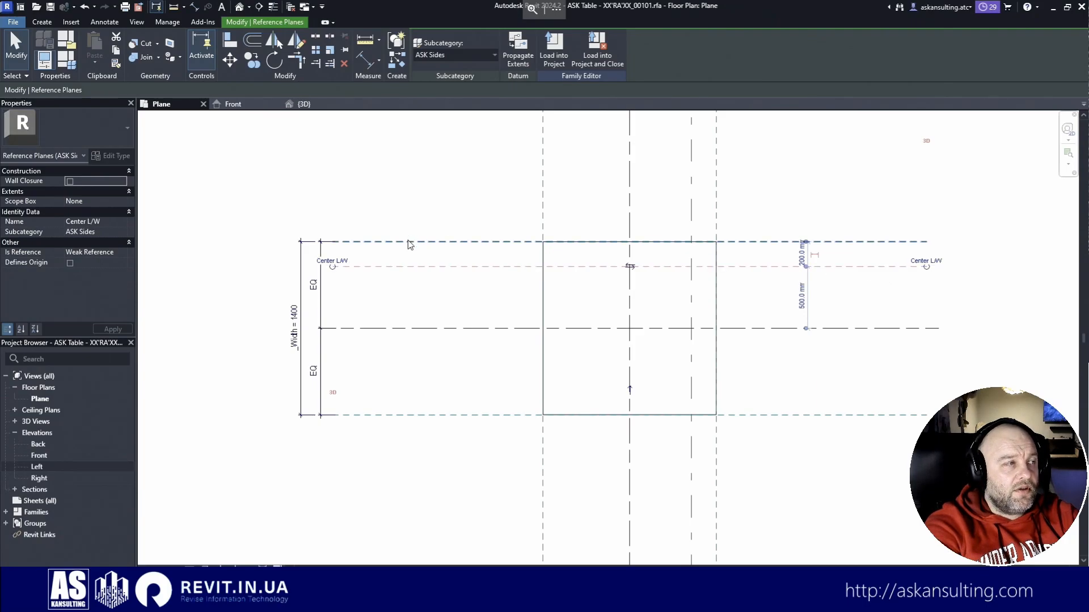
Step: Graphically scale the copied reference plane about its midpoint in the plan, making it slightly shorter than the side planes
left_click(329, 50)
left_click(630, 266)
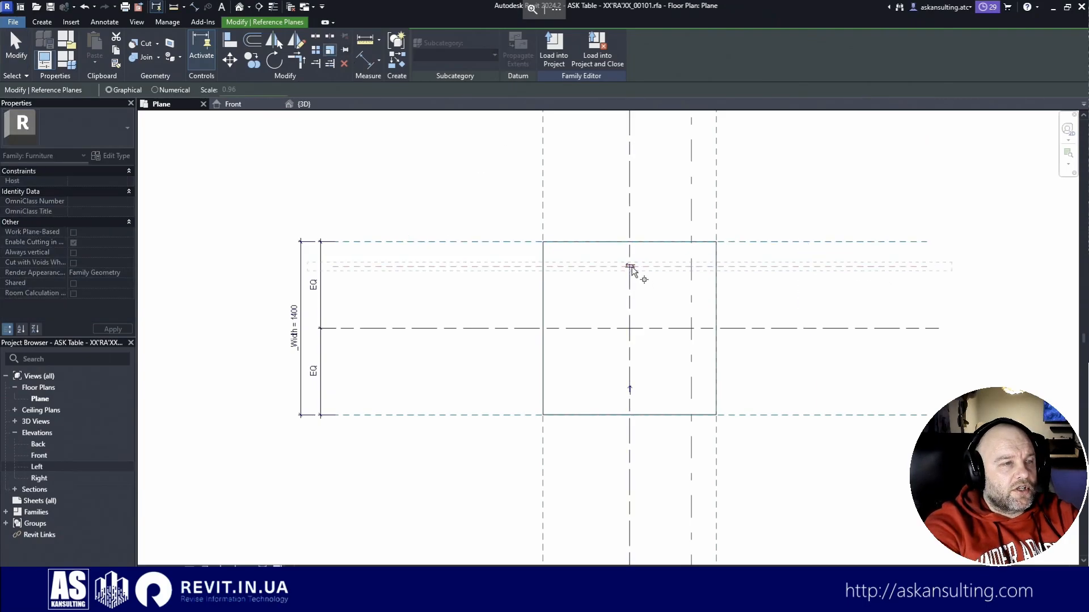
left_click(916, 269)
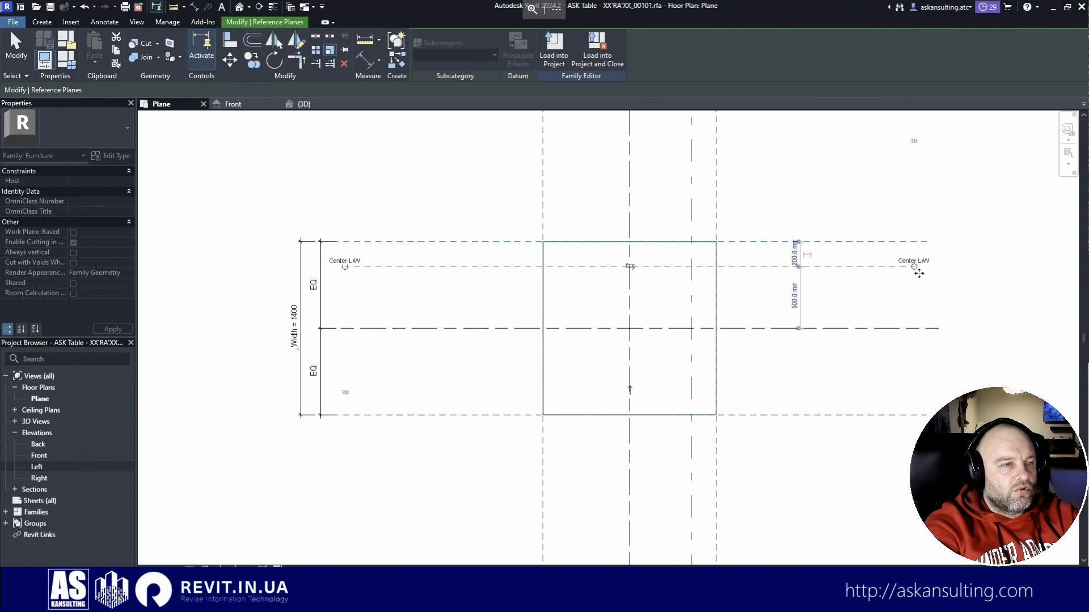
Step: In the Left elevation, graphically scale the copied reference plane slightly shorter from an origin 1500 mm above the Plane level
left_click(37, 468)
double_click(37, 468)
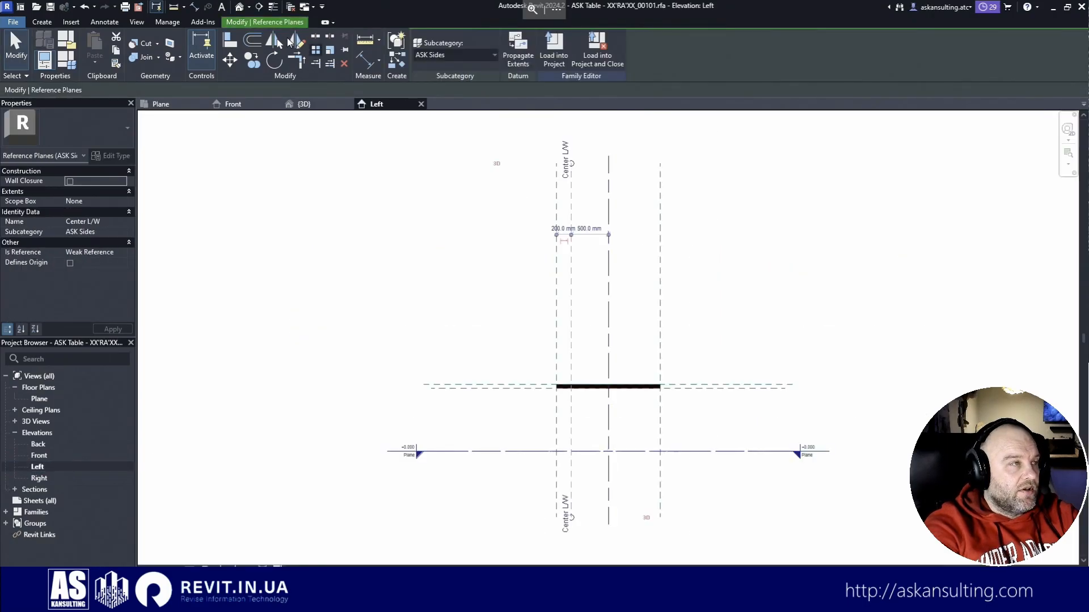
left_click(320, 61)
scroll(570, 470, "up", 4)
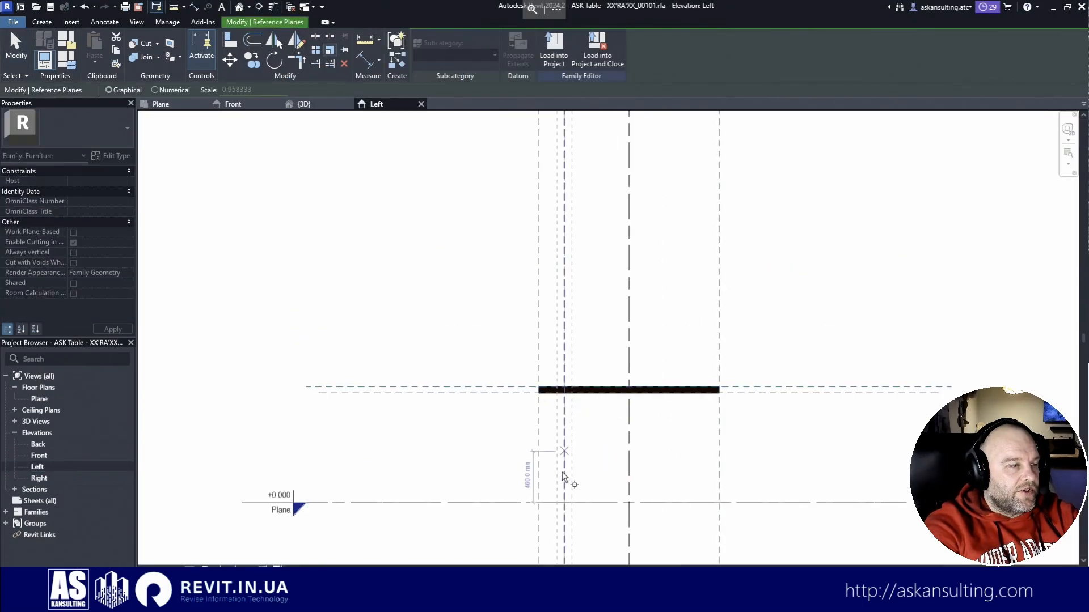
scroll(585, 339, "down", 2)
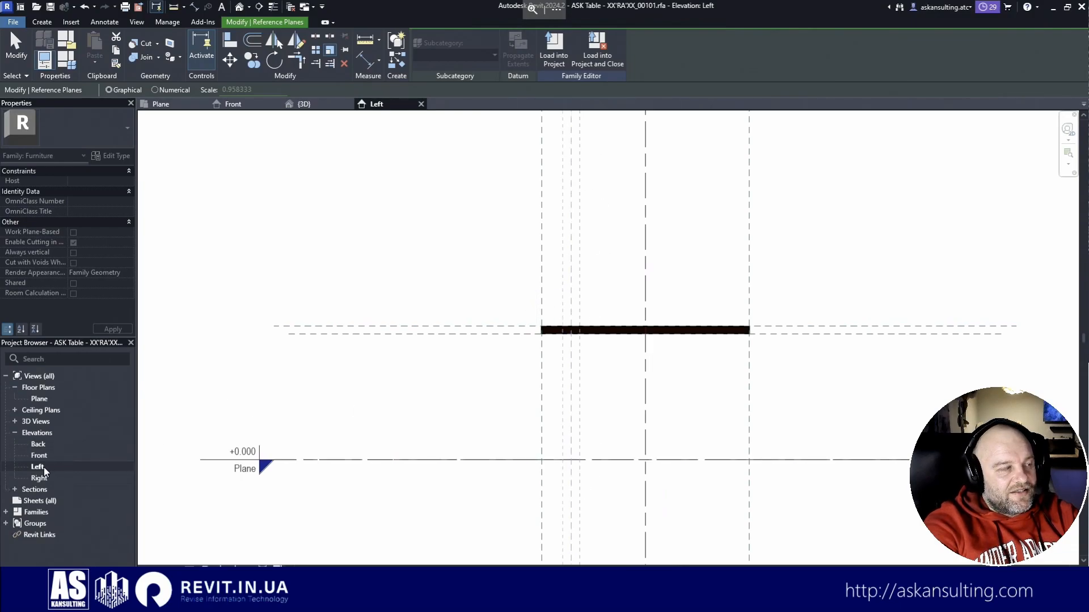
scroll(539, 515, "up", 2)
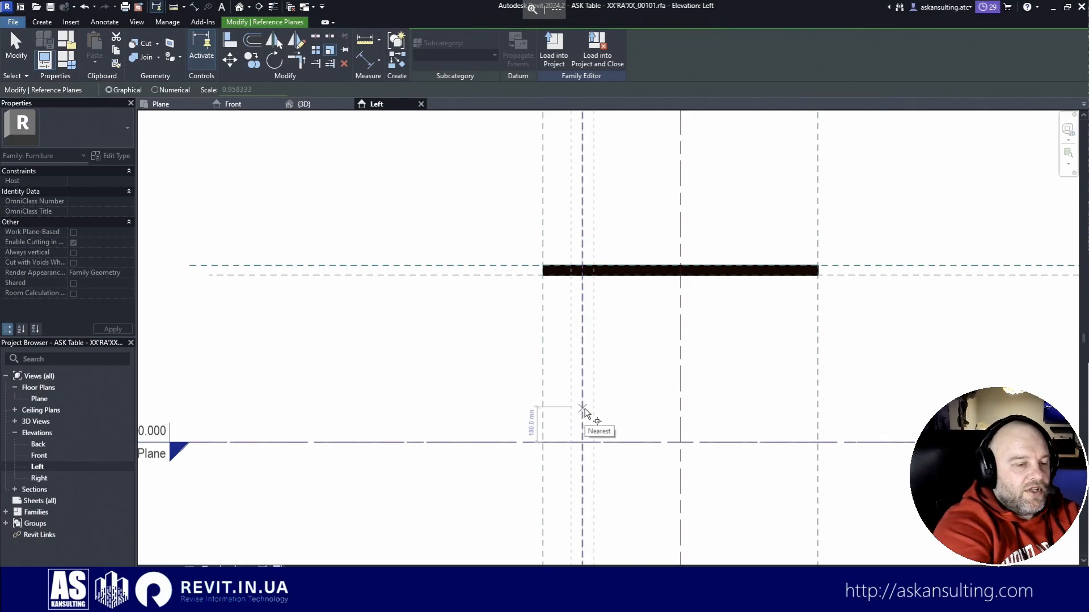
type("1500")
key("Return")
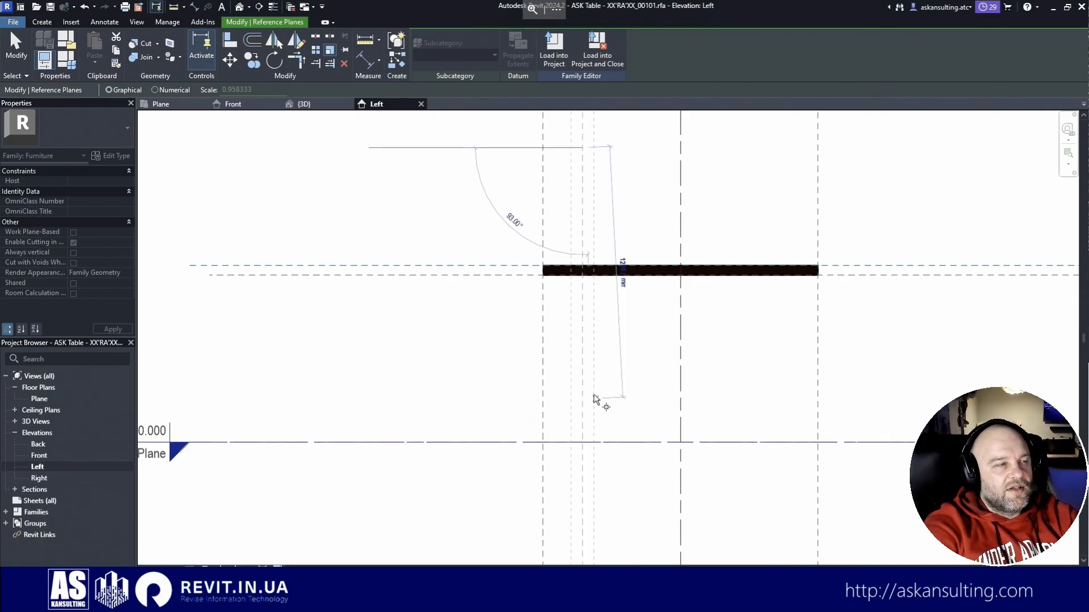
scroll(560, 309, "down", 3)
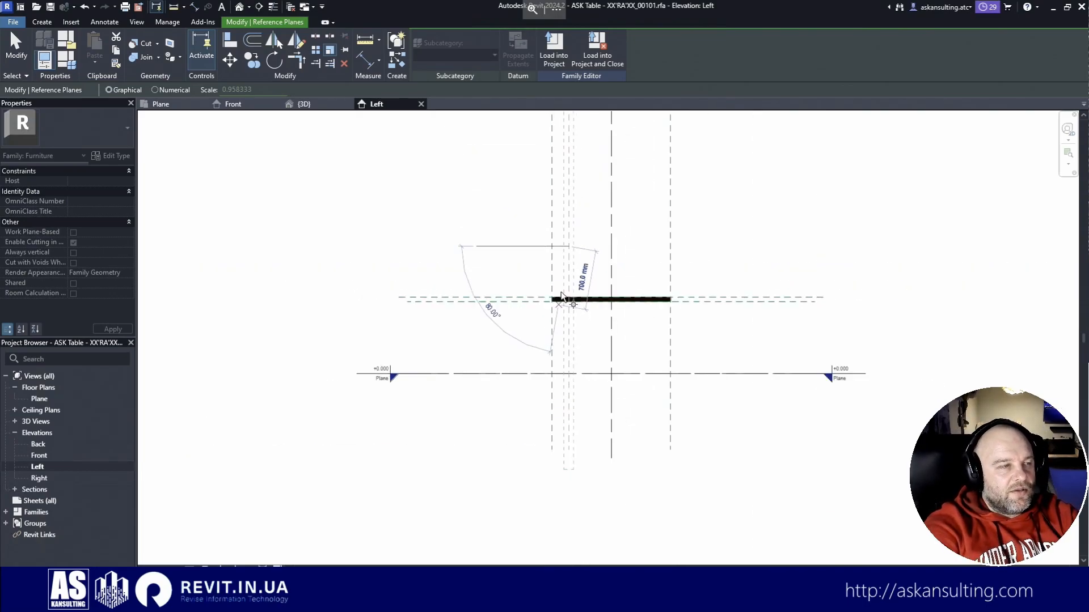
left_click(569, 439)
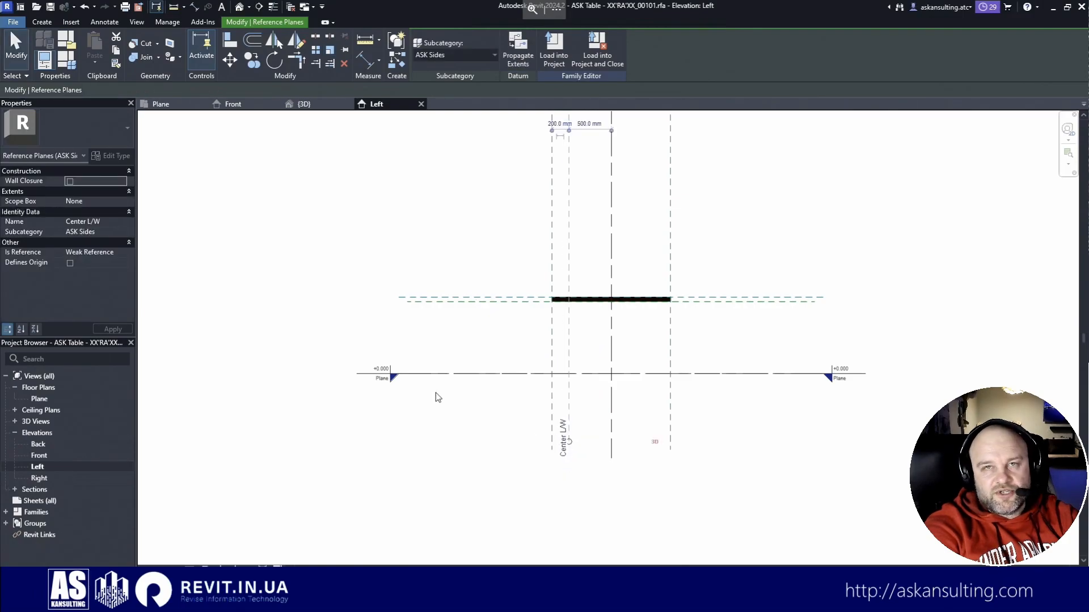
key("Escape")
key("Escape")
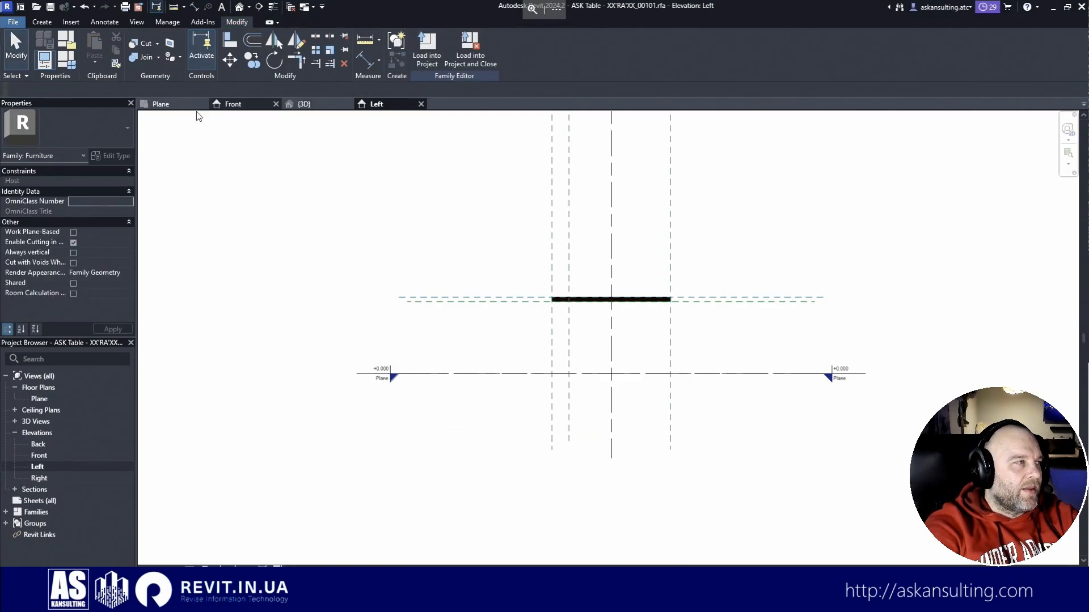
Step: In the Plane floor plan, set the copied reference plane's subcategory to None and rename it "ASK Offset BK"
left_click(161, 105)
left_click(483, 267)
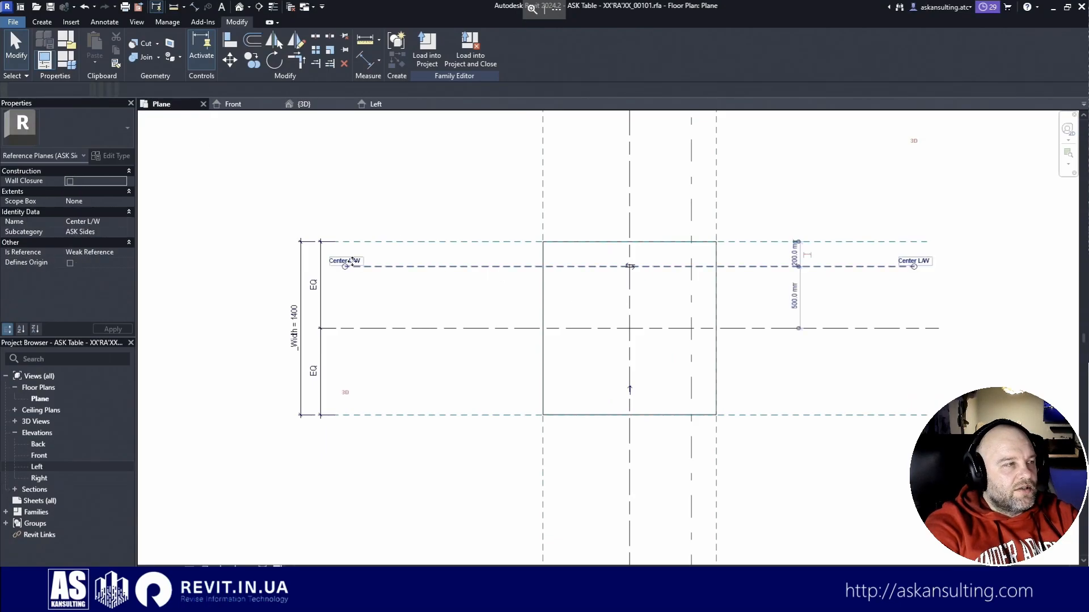
left_click(120, 233)
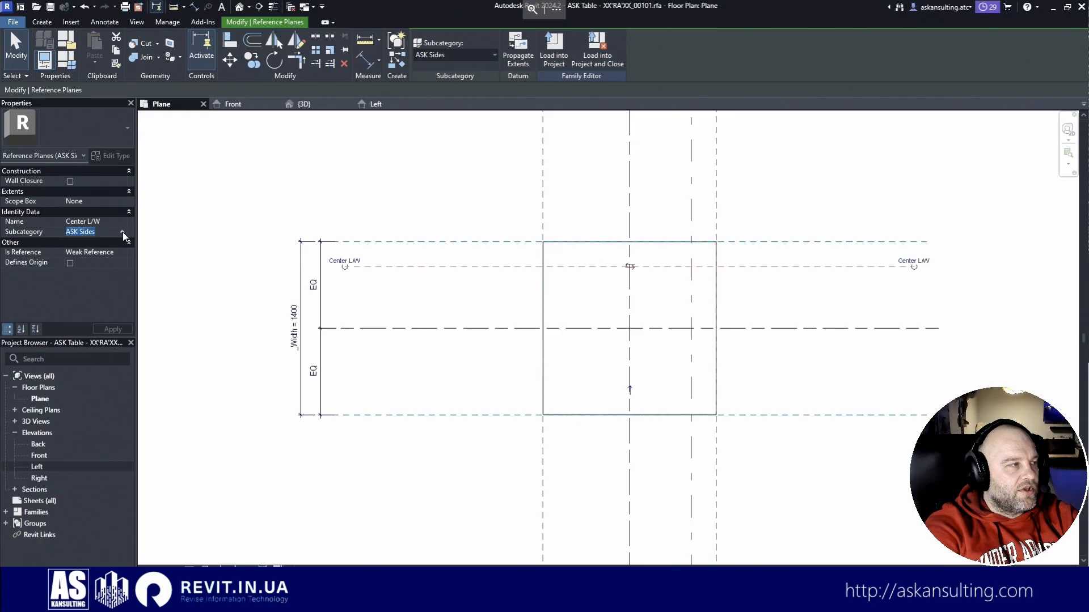
left_click(123, 232)
left_click(82, 241)
left_click(114, 221)
type("ASK Offset BK")
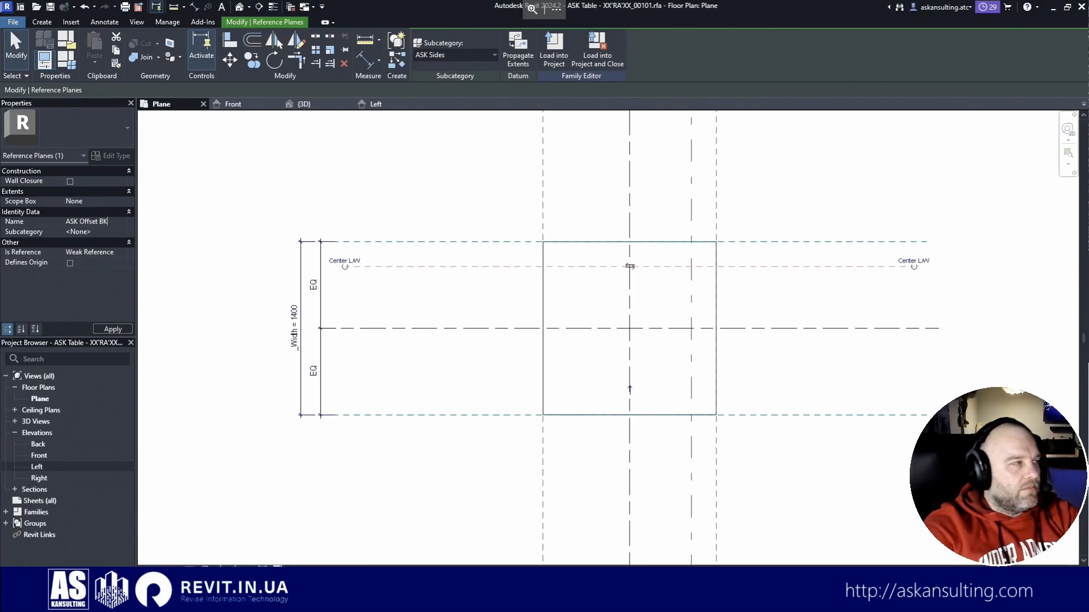
mouse_move(155, 188)
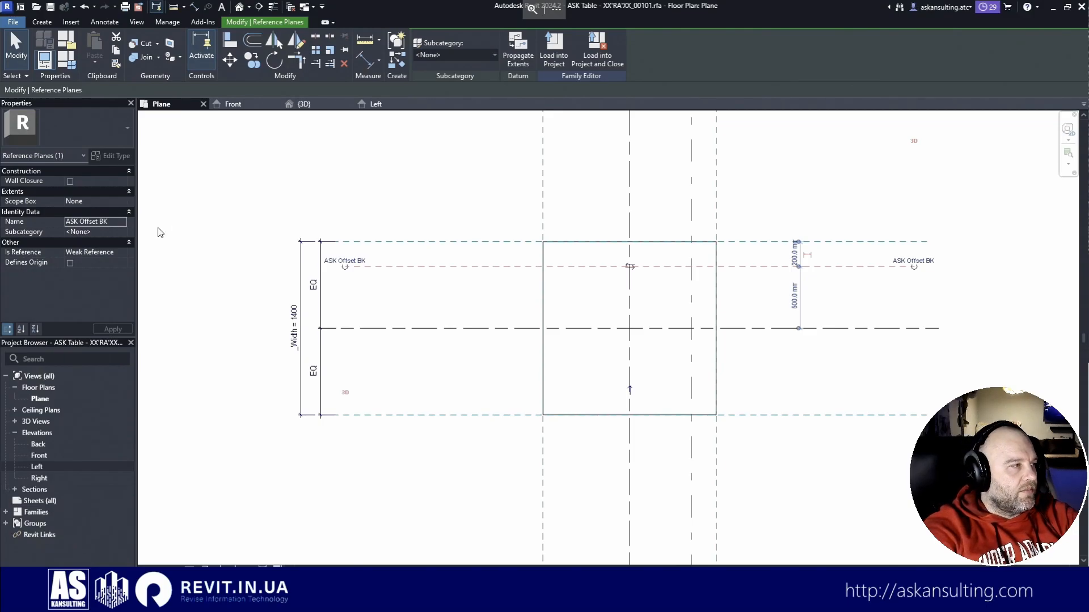
left_click(99, 222)
left_click(100, 221)
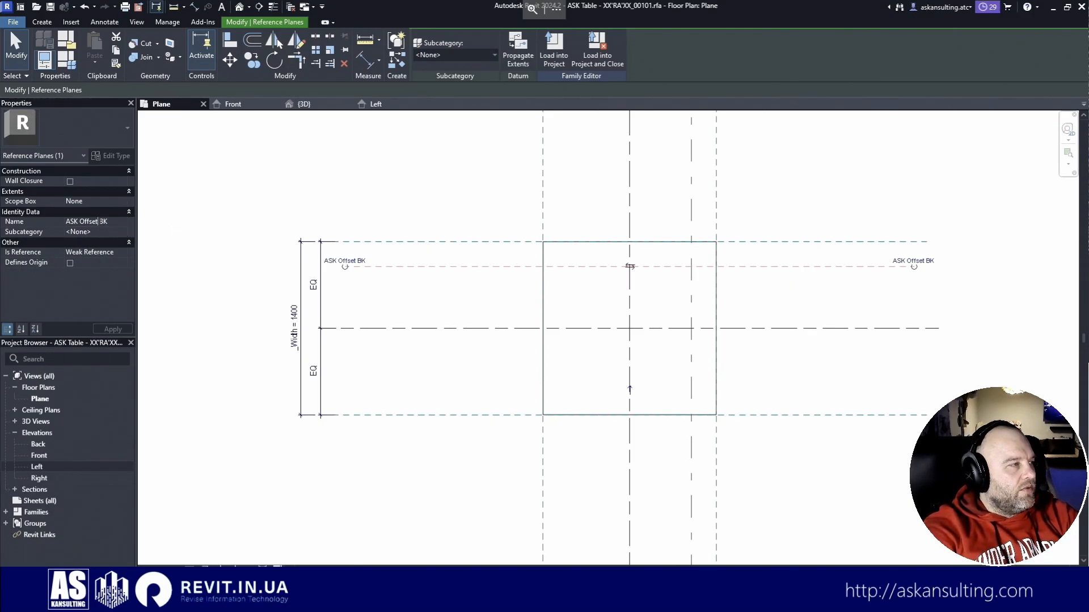
left_click_drag(99, 222, 71, 222)
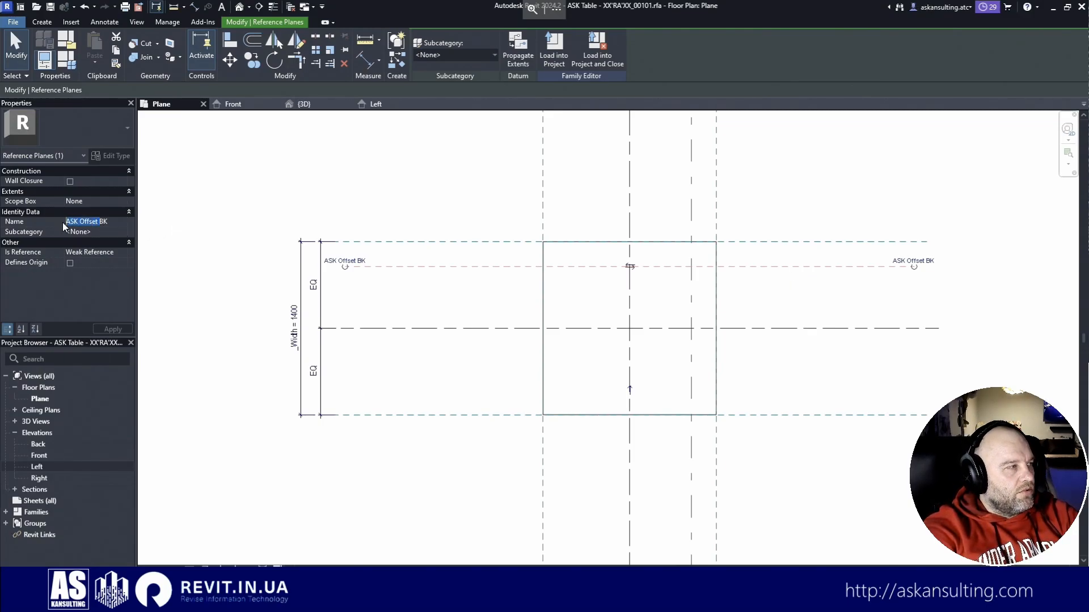
left_click(360, 175)
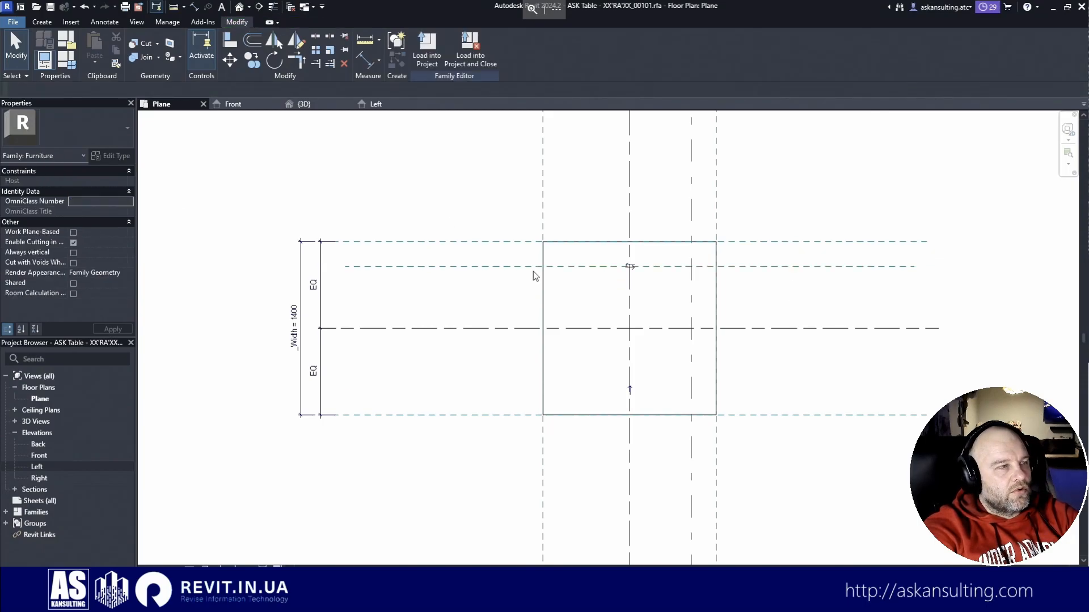
Step: Mirror the ASK Offset BK reference plane across the horizontal centre plane to the front side of the table
left_click(502, 267)
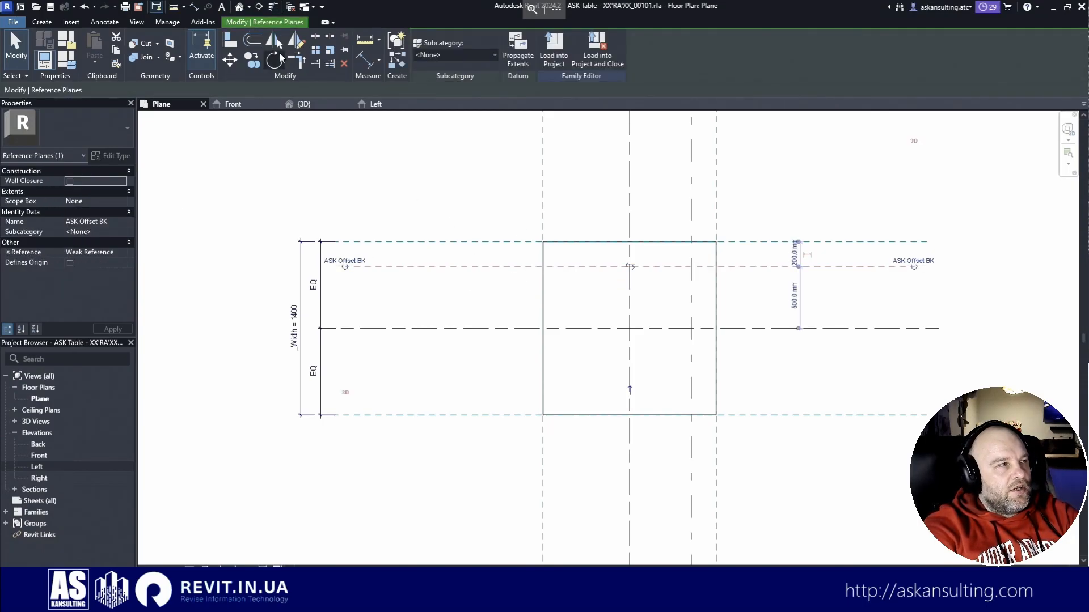
left_click(275, 41)
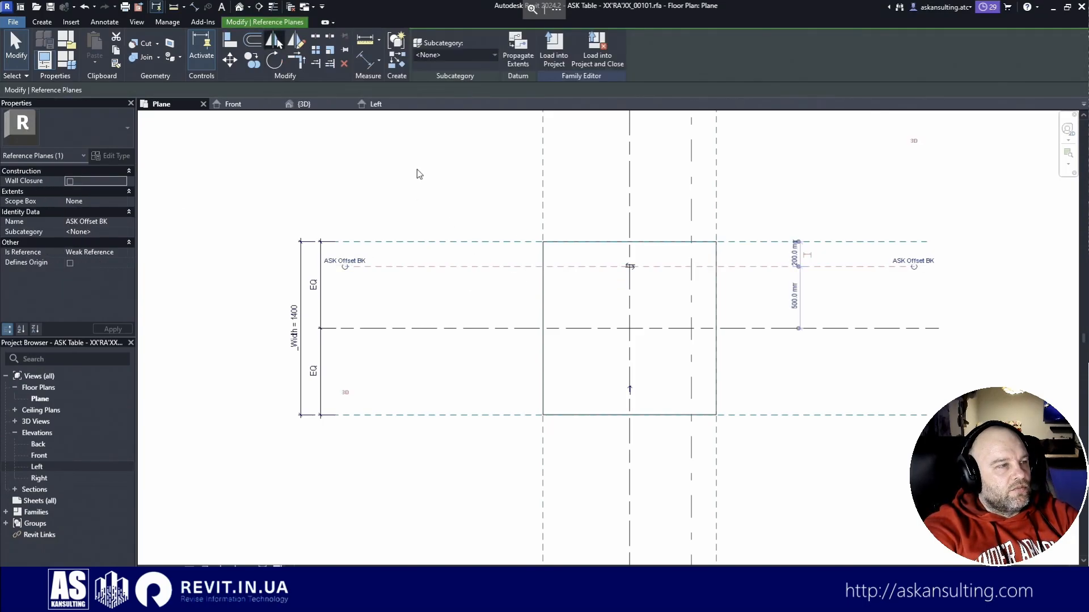
left_click(581, 332)
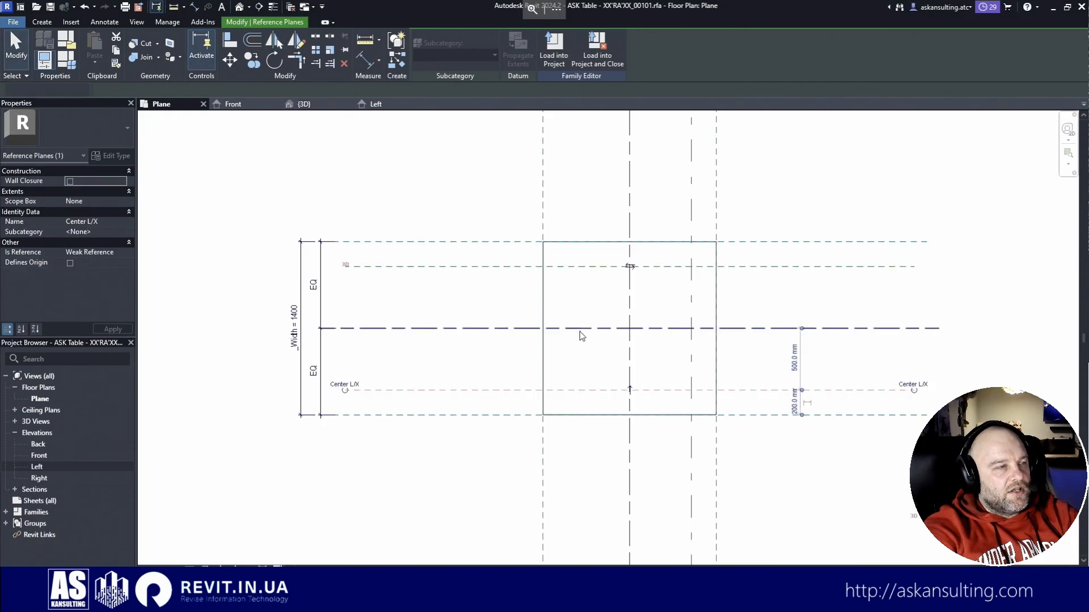
Step: Rotate-copy both horizontal offset planes by 90 degrees about the intersection of the centre planes
left_click(508, 268, "ctrl")
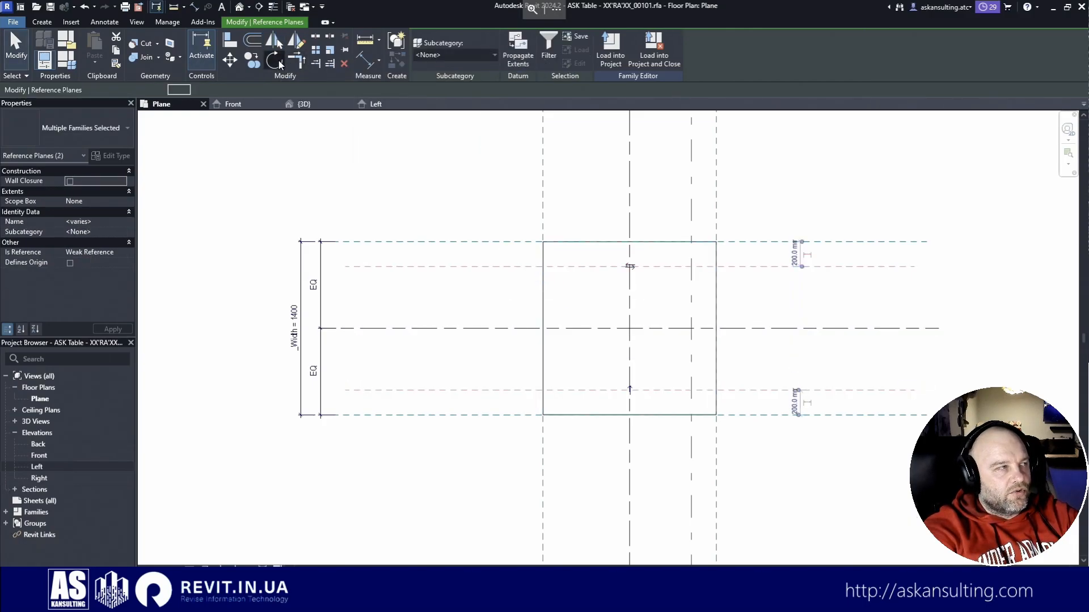
left_click(274, 59)
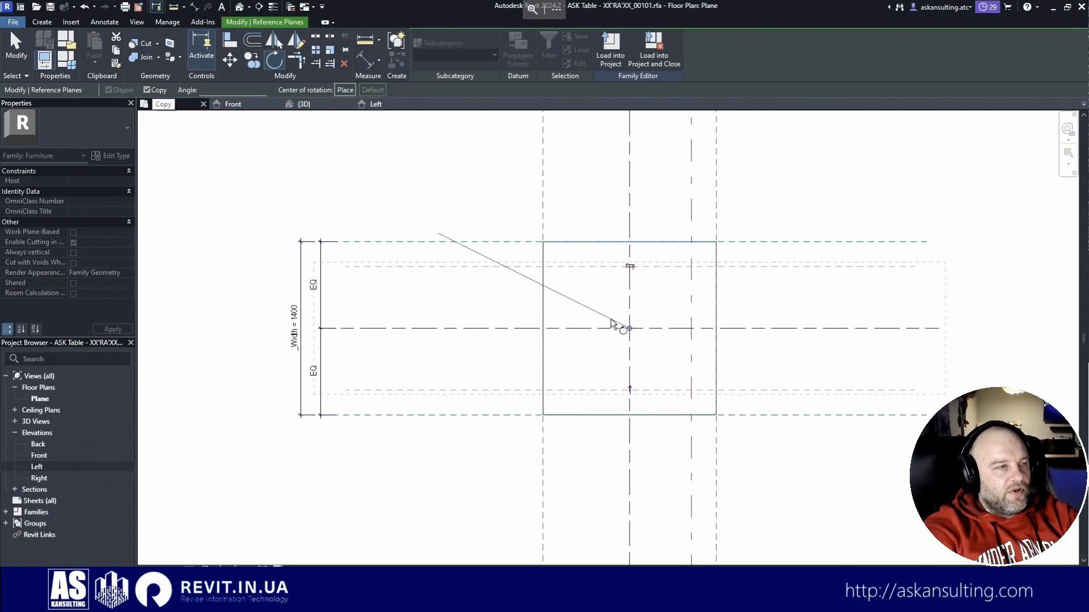
left_click(629, 329)
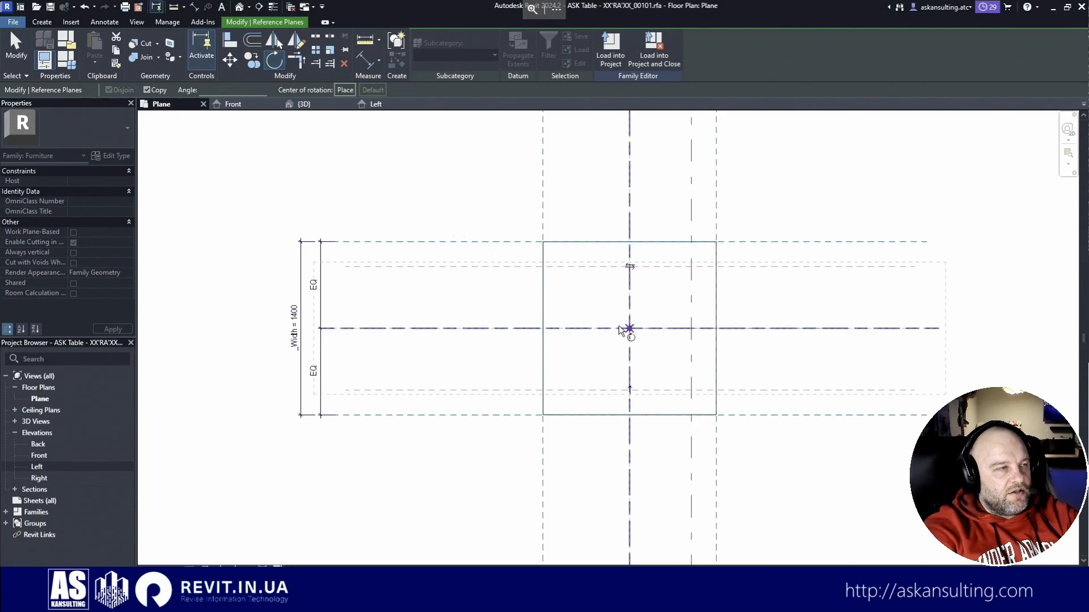
left_click(451, 329)
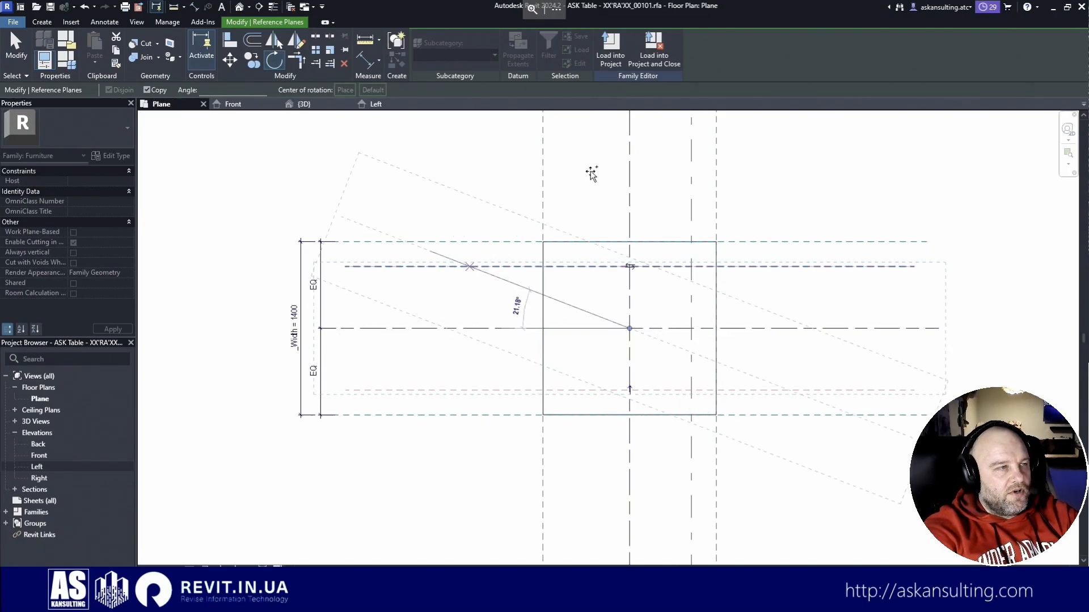
left_click(628, 159)
left_click(510, 216)
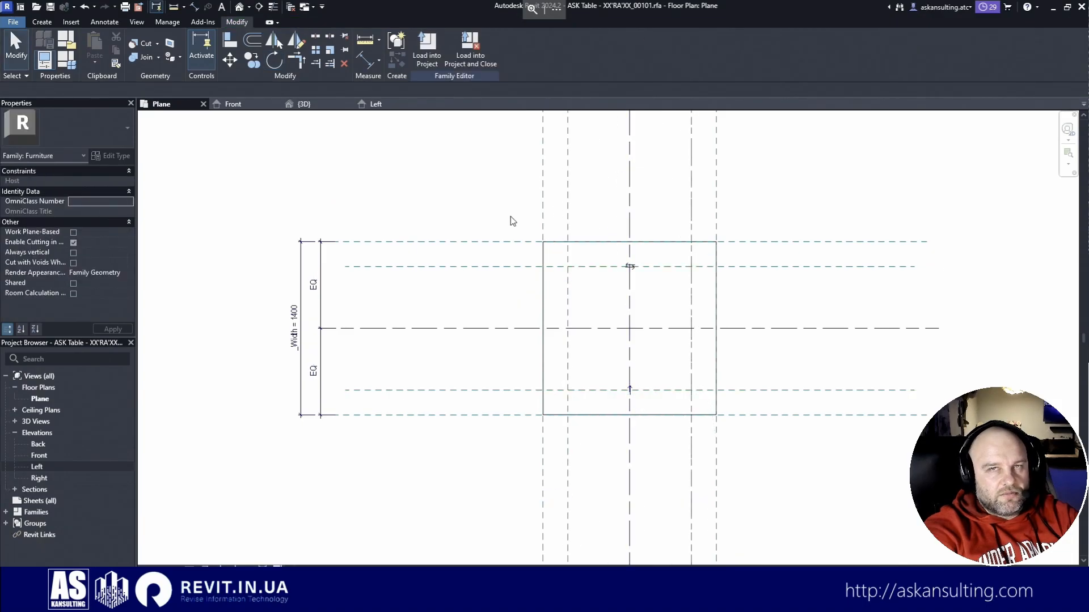
Step: Add an aligned dimension between the table's front side plane and the adjacent front offset plane
left_click(364, 59)
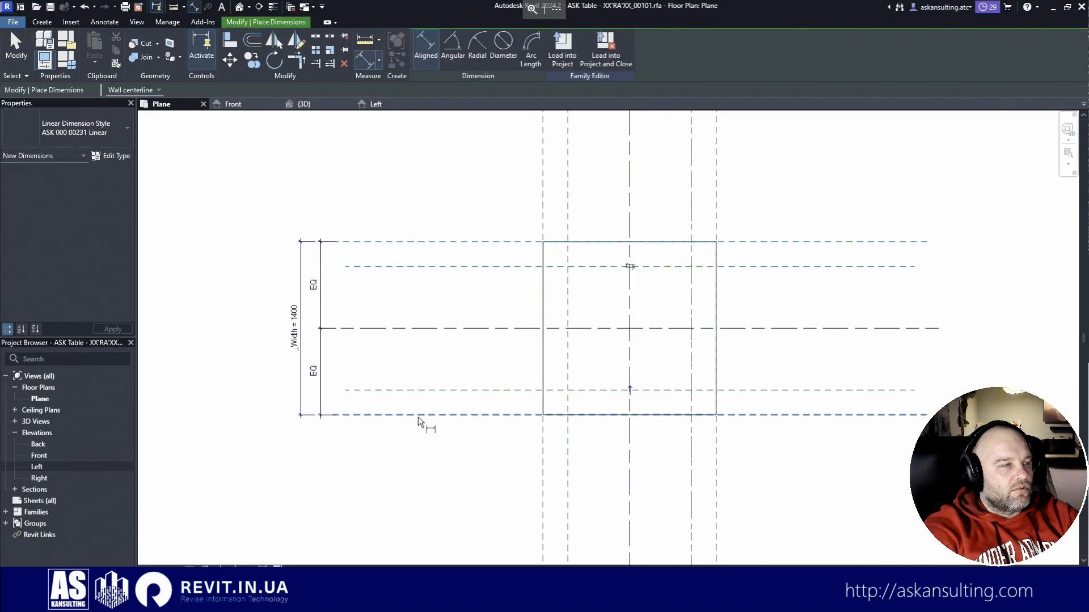
left_click(418, 416)
left_click(395, 391)
left_click(340, 356)
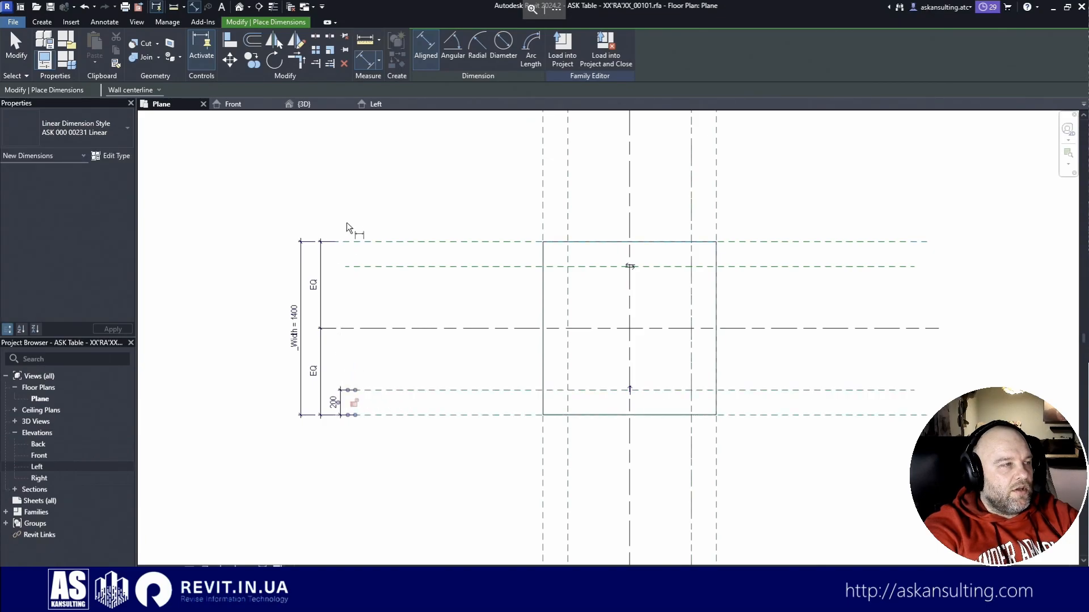
Step: Add aligned dimensions from the table's back side plane and left side plane to their adjacent offset planes
left_click(352, 242)
left_click(336, 282)
scroll(379, 153, "down", 3)
scroll(486, 401, "up", 3)
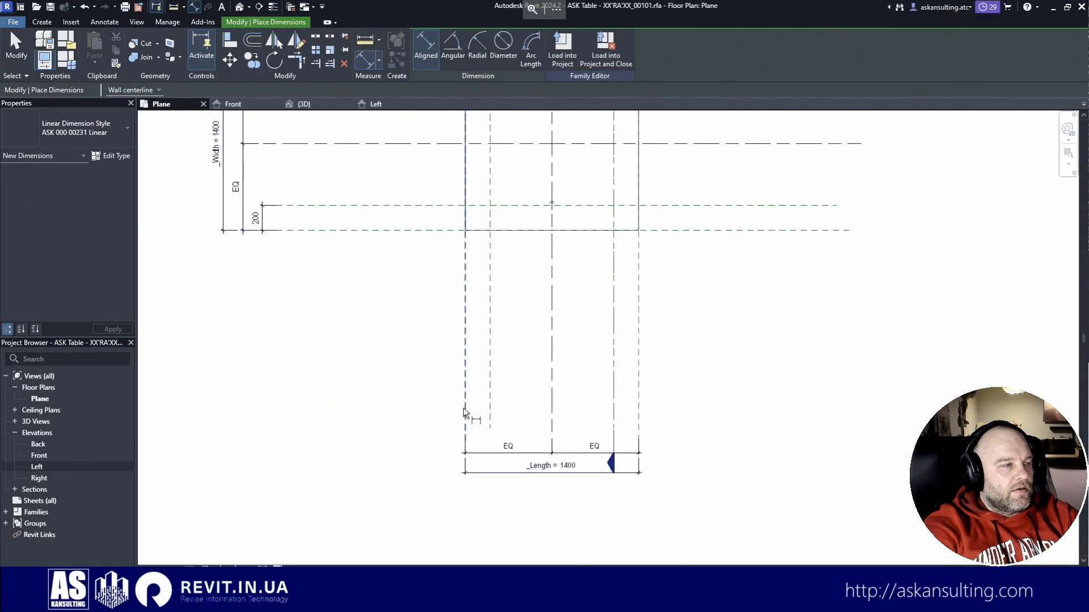
left_click(464, 407)
left_click(489, 411)
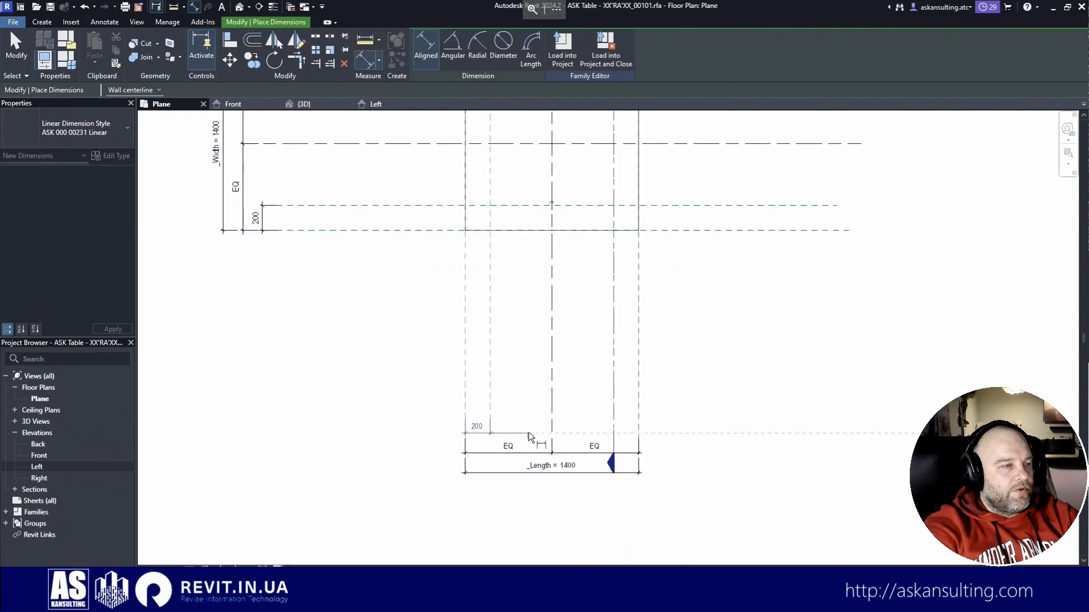
left_click(528, 432)
Step: Add an aligned dimension between the table's right side plane and the adjacent right offset plane
left_click(637, 413)
left_click(613, 410)
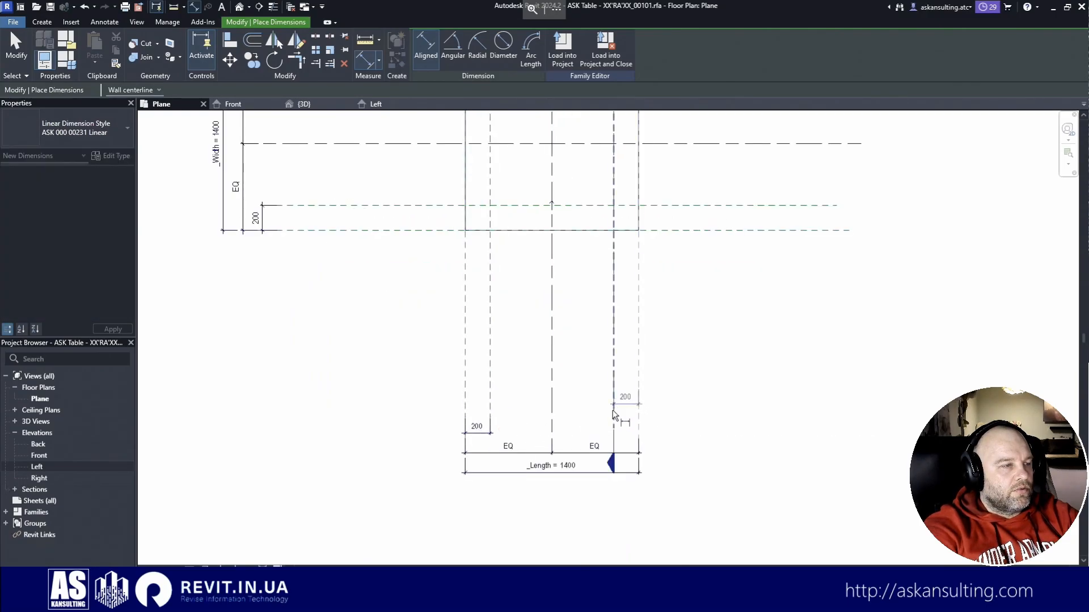
left_click(590, 430)
scroll(590, 429, "down", 2)
key("Escape")
key("Escape")
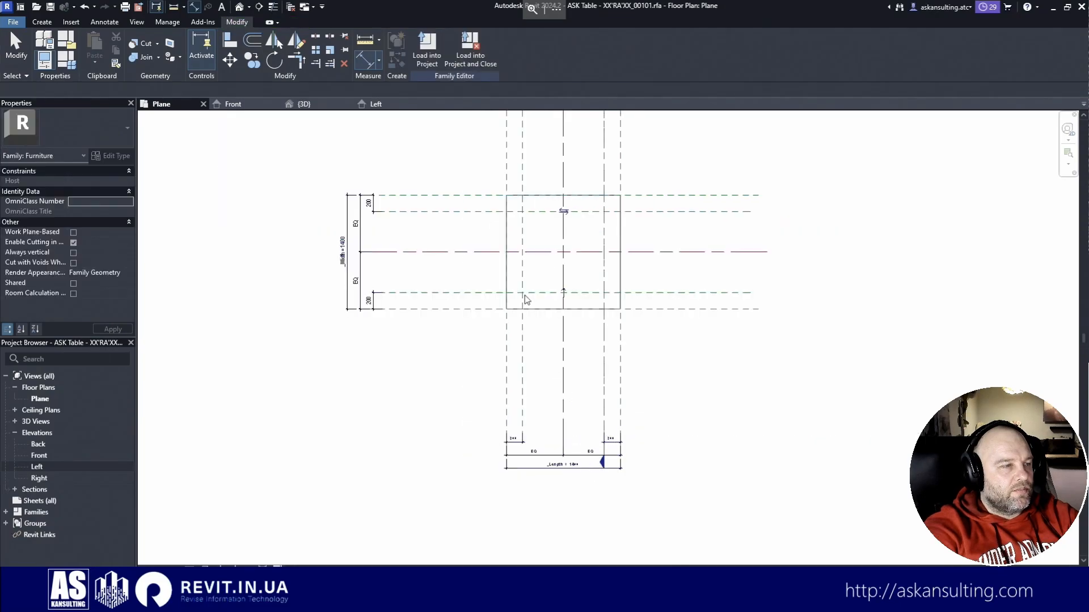
Step: Rename the front offset reference plane "ASK Offset FT"
scroll(489, 189, "up", 2)
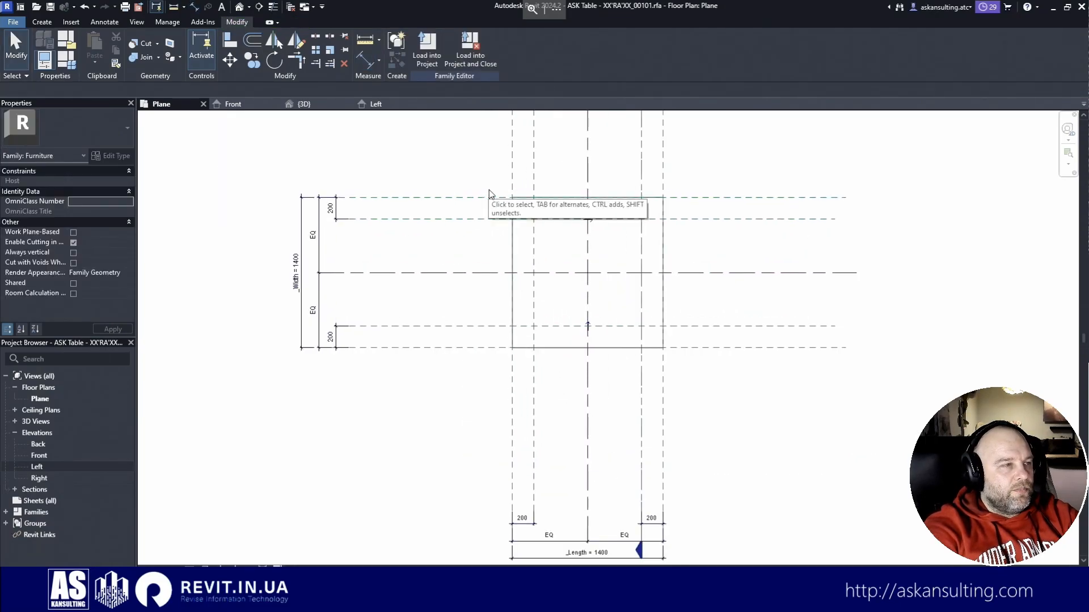
left_click(556, 327)
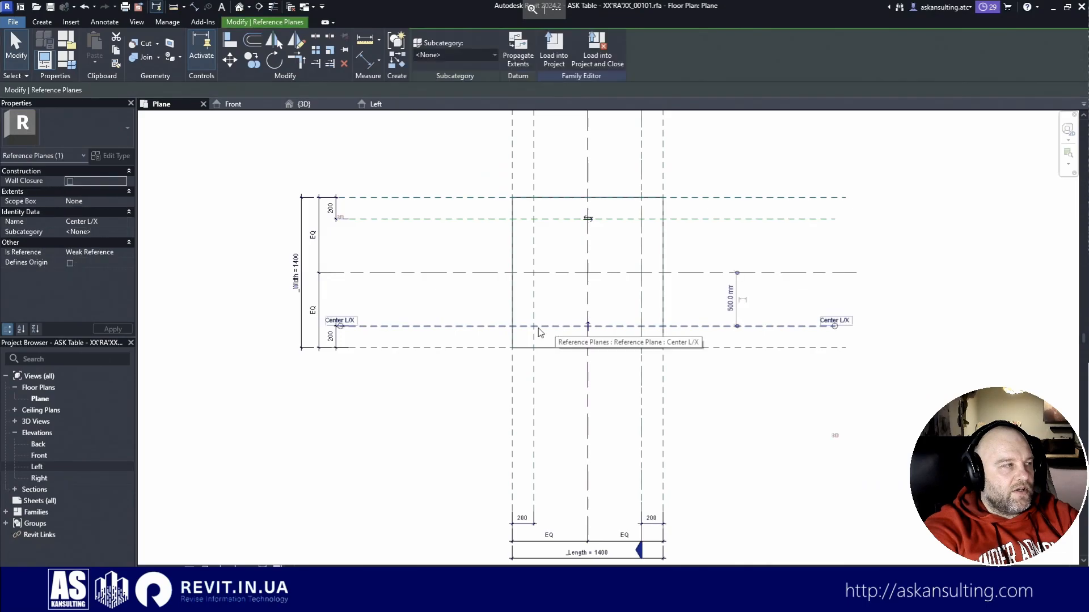
left_click(117, 222)
type("ASK Offset ")
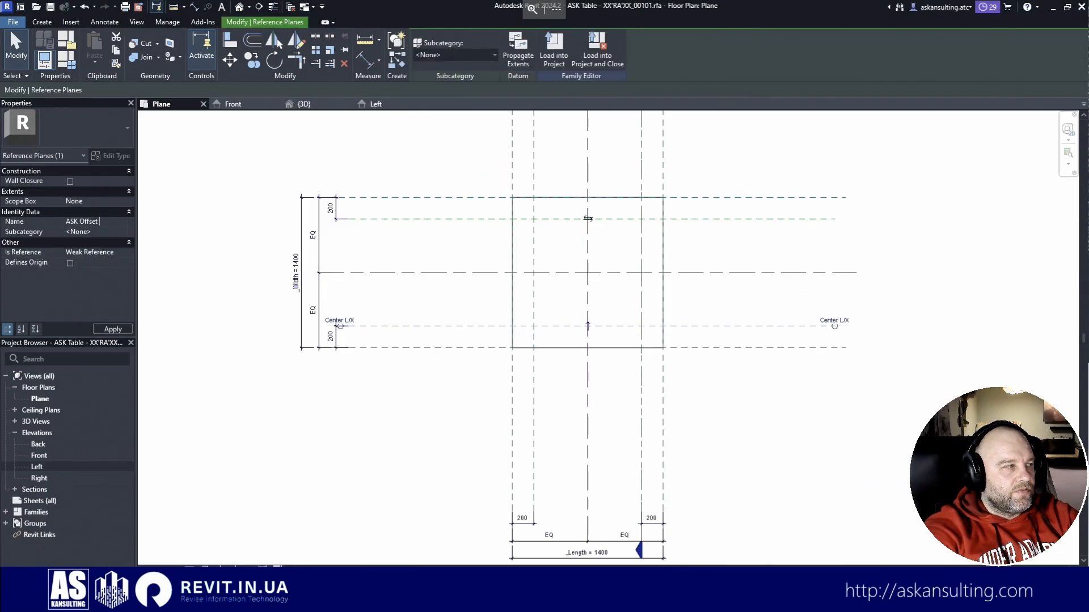
type("FT")
Step: Rename the left vertical offset reference plane "ASK Offset LT"
left_click(114, 222)
key("BackSpace")
key("BackSpace")
type("LT")
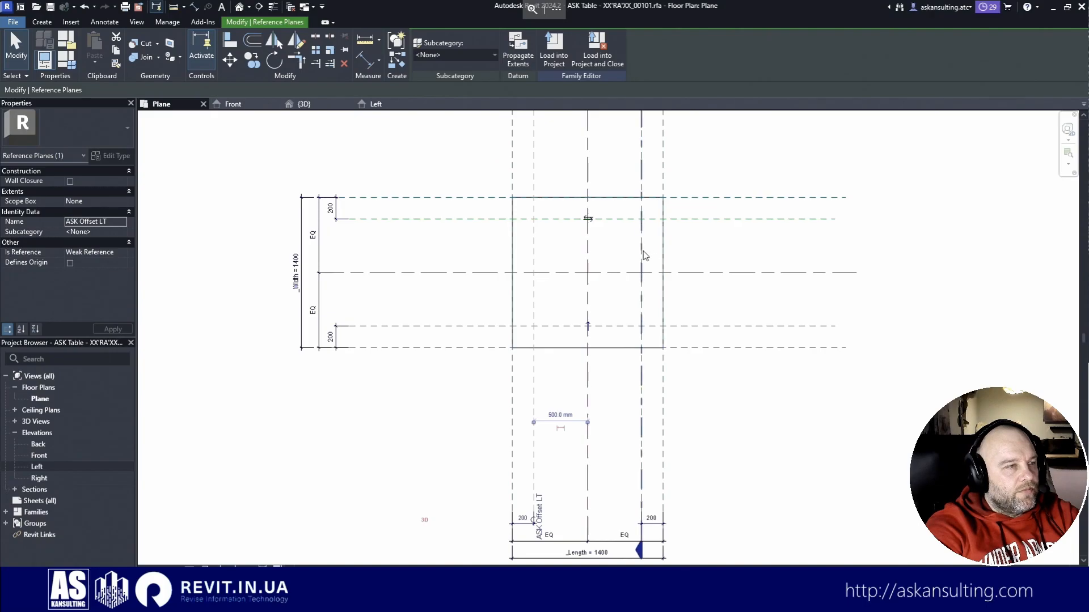
Step: Move the section line off the right offset reference plane, toward the vertical centre plane
left_click(644, 254)
key("Escape")
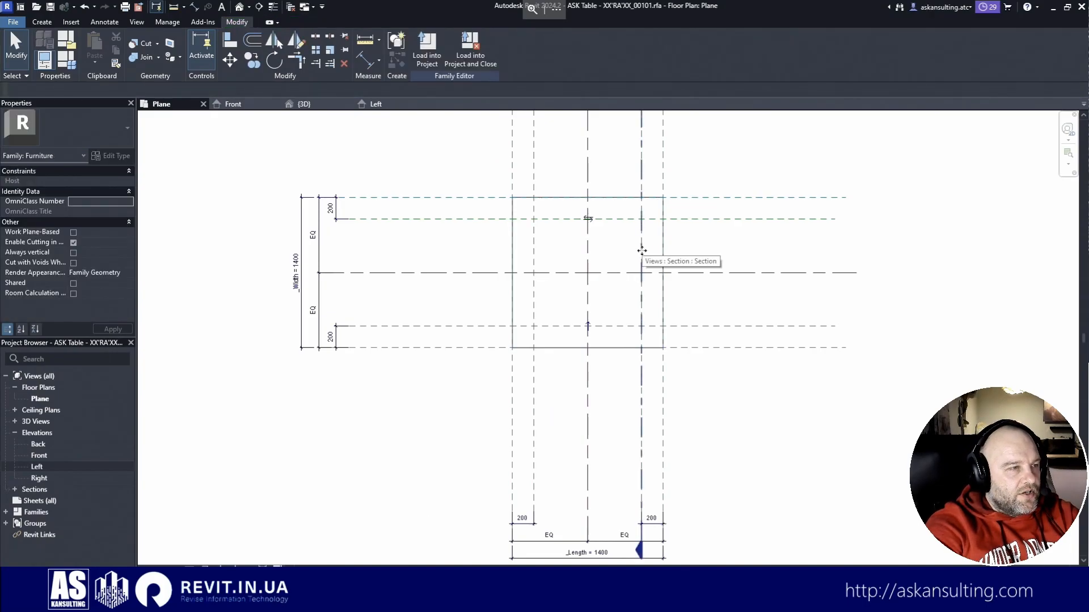
left_click(641, 250)
key("m")
key("v")
left_click(642, 272)
left_click(619, 273)
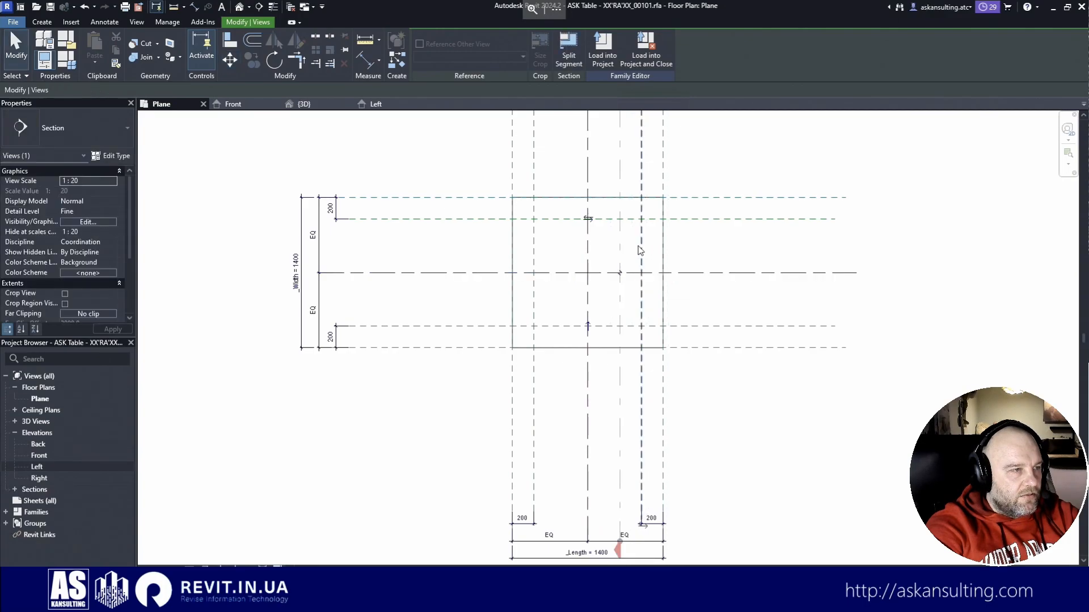
Step: Rename the right vertical offset reference plane "ASK Offset RT"
left_click(642, 253)
left_click(112, 221)
type("ASK Offset RT")
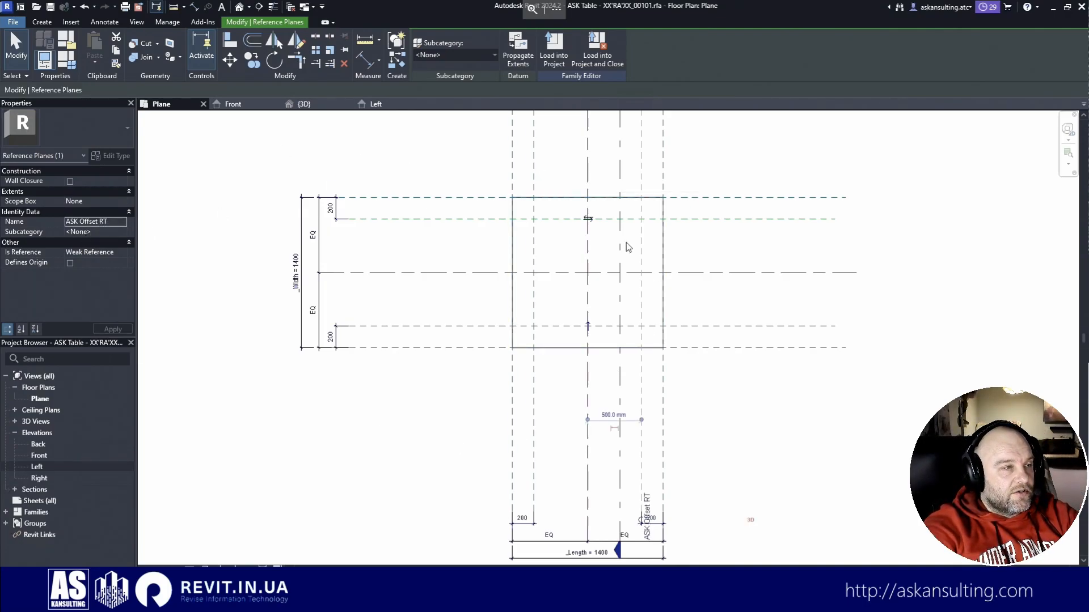
left_click(378, 420)
Step: Select the offset dimensions on the table's left, right and front sides together
left_click(334, 217)
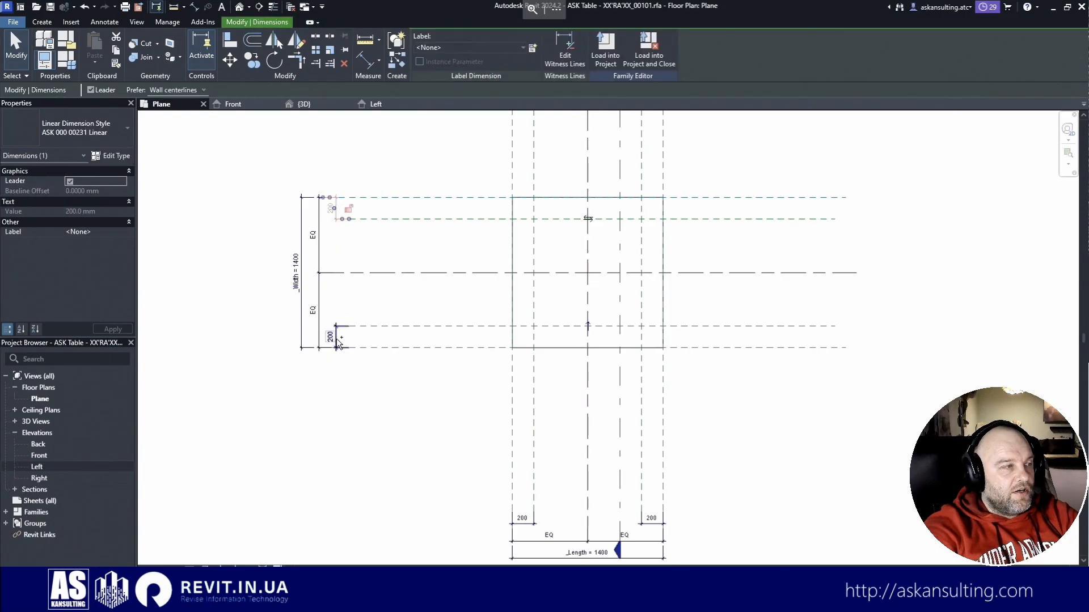
scroll(326, 196, "up", 2)
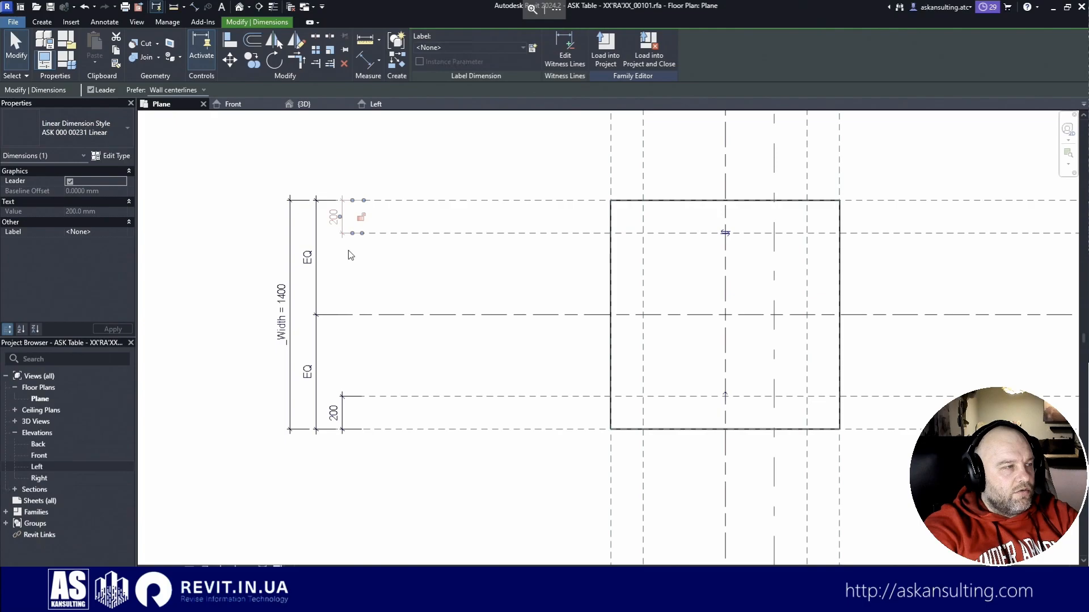
scroll(349, 250, "down", 2)
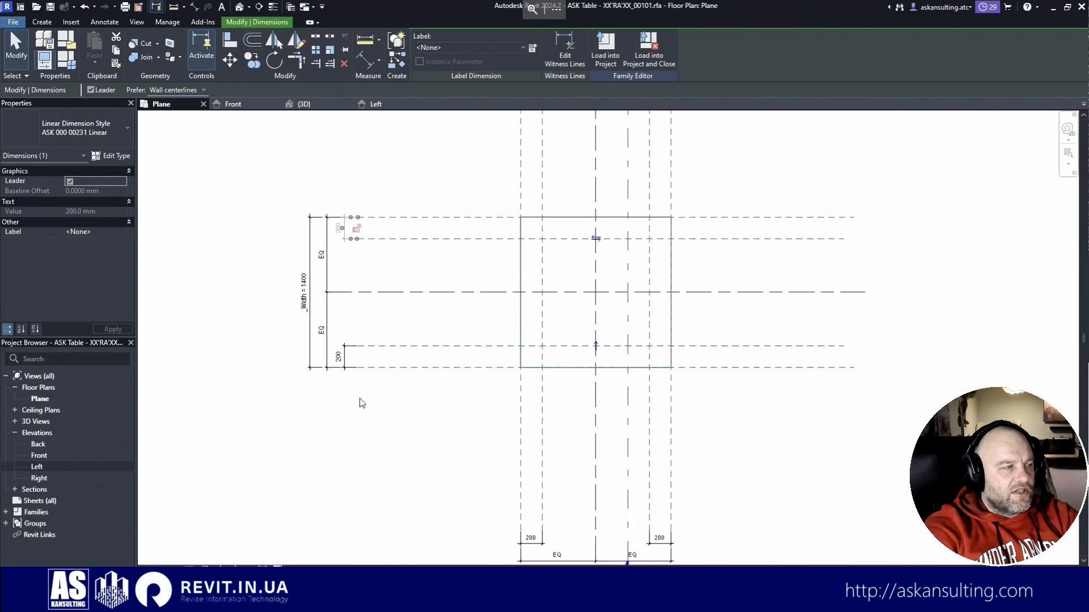
left_click(545, 541)
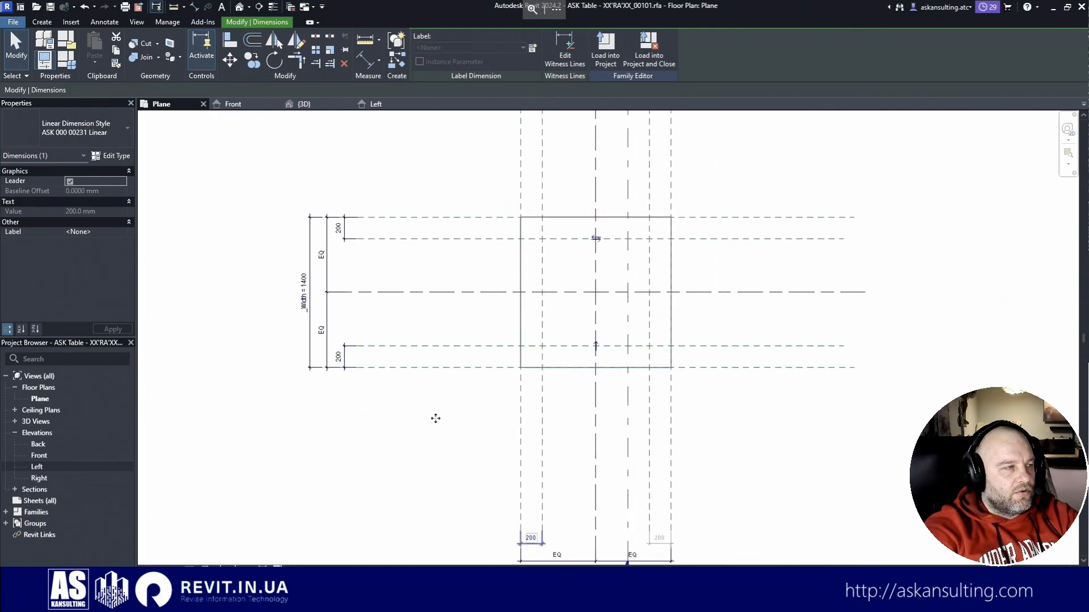
left_click(345, 359, "ctrl")
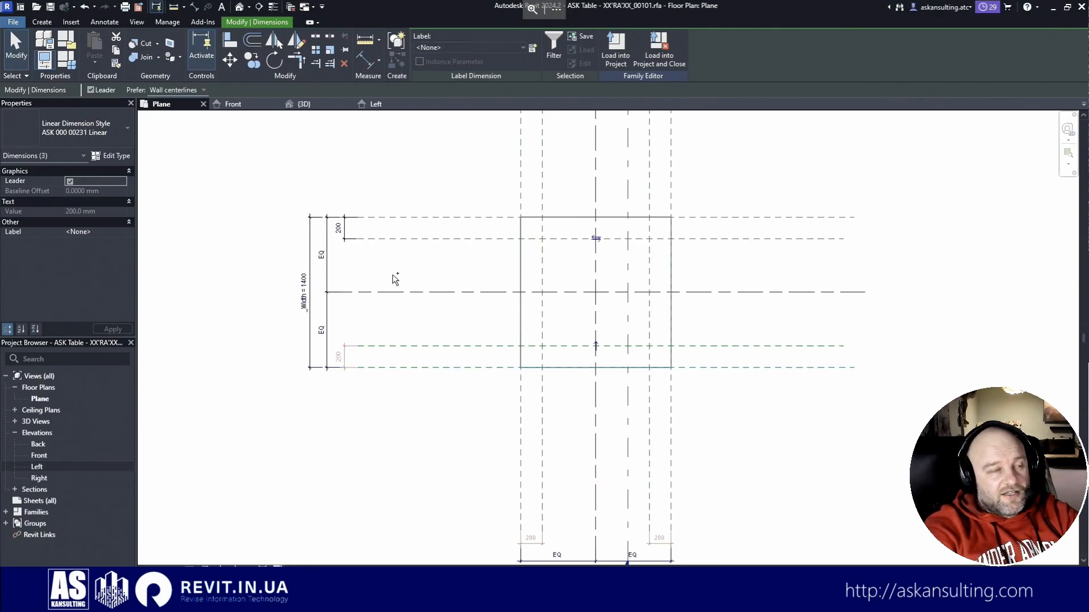
Step: Label the four 200 mm offset dimensions with a new type parameter named _Leg Offset, grouped under Division Geometry
left_click(344, 236, "ctrl")
scroll(351, 168, "down", 2)
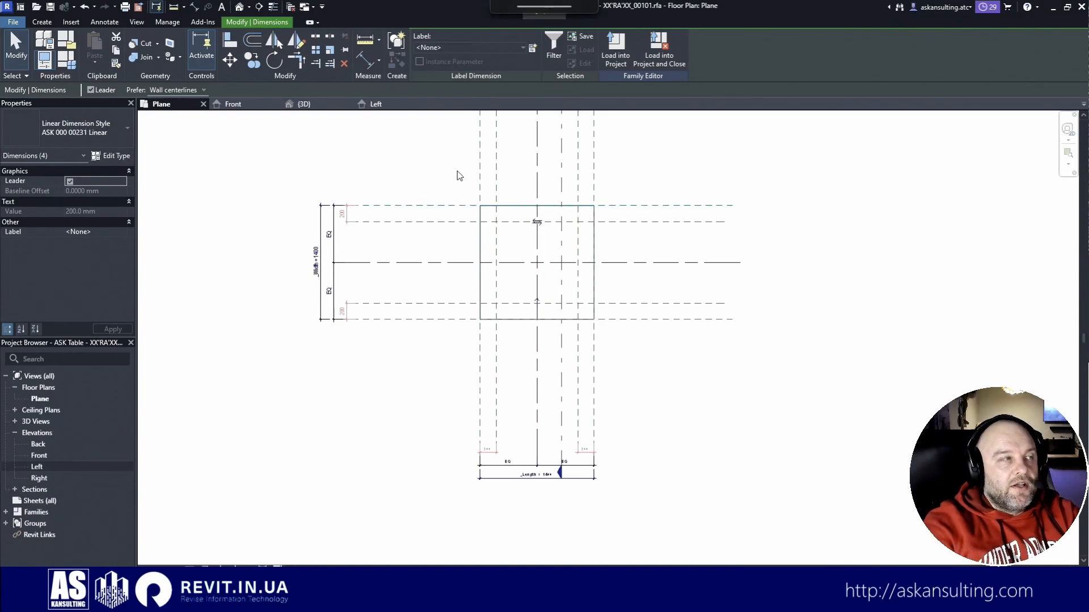
scroll(457, 171, "up", 1)
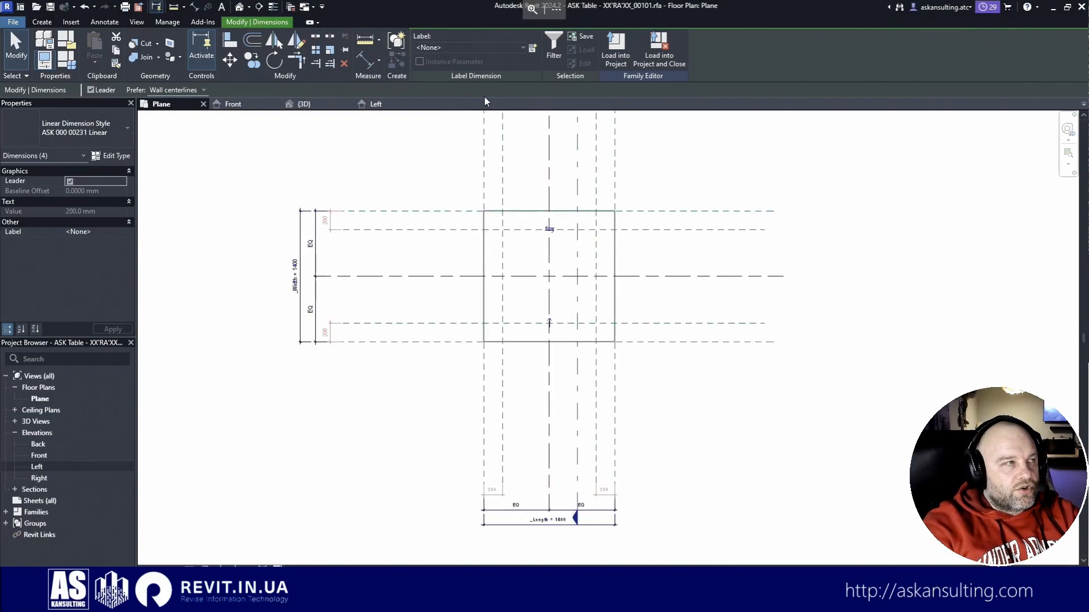
left_click(533, 48)
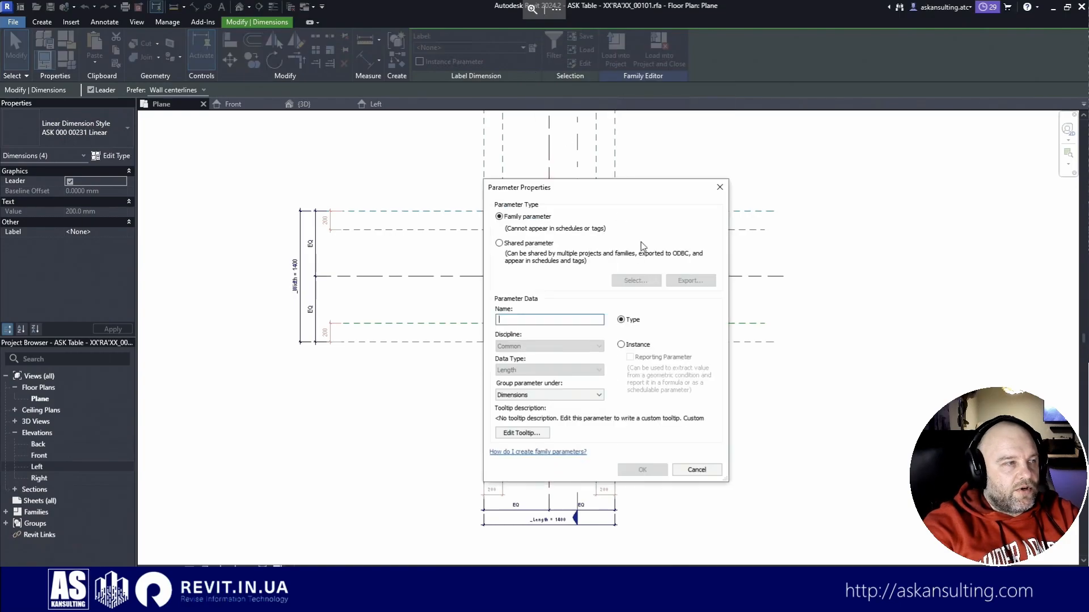
type("_")
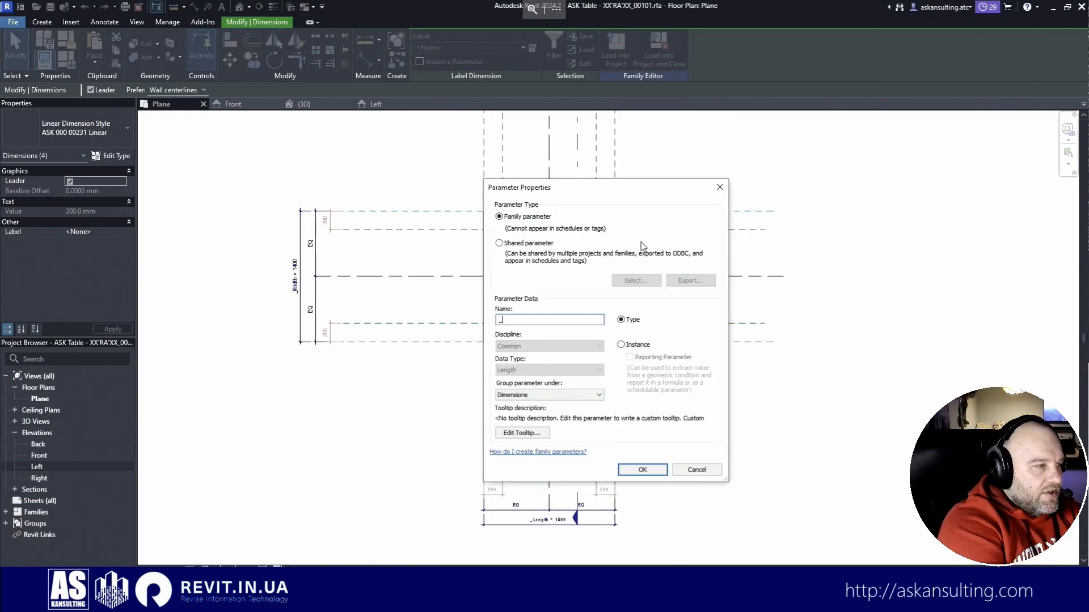
type("Leg Offsrt")
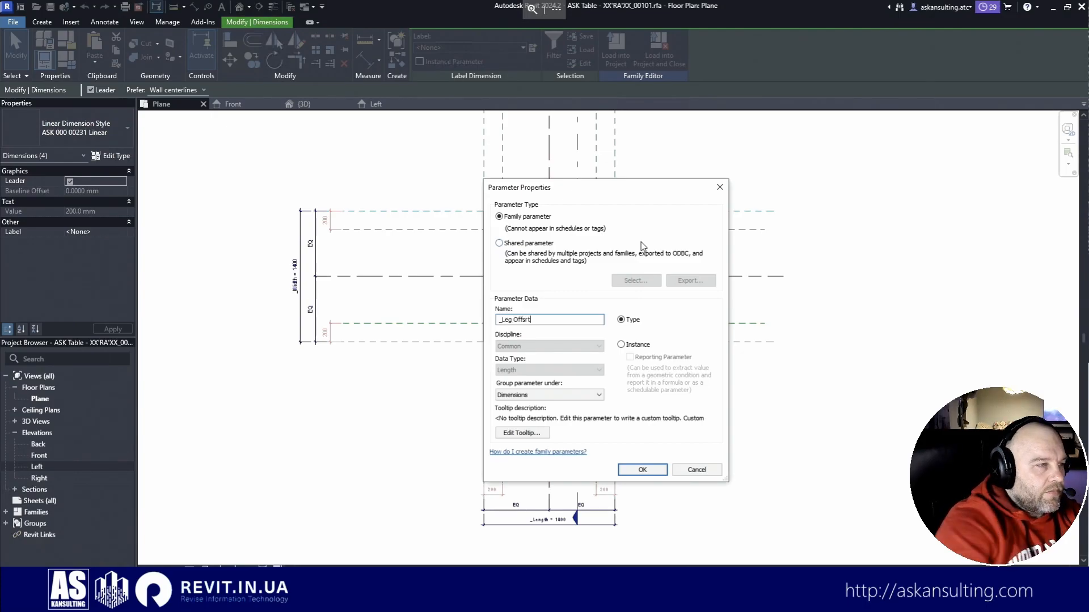
key("BackSpace")
key("BackSpace")
type("et")
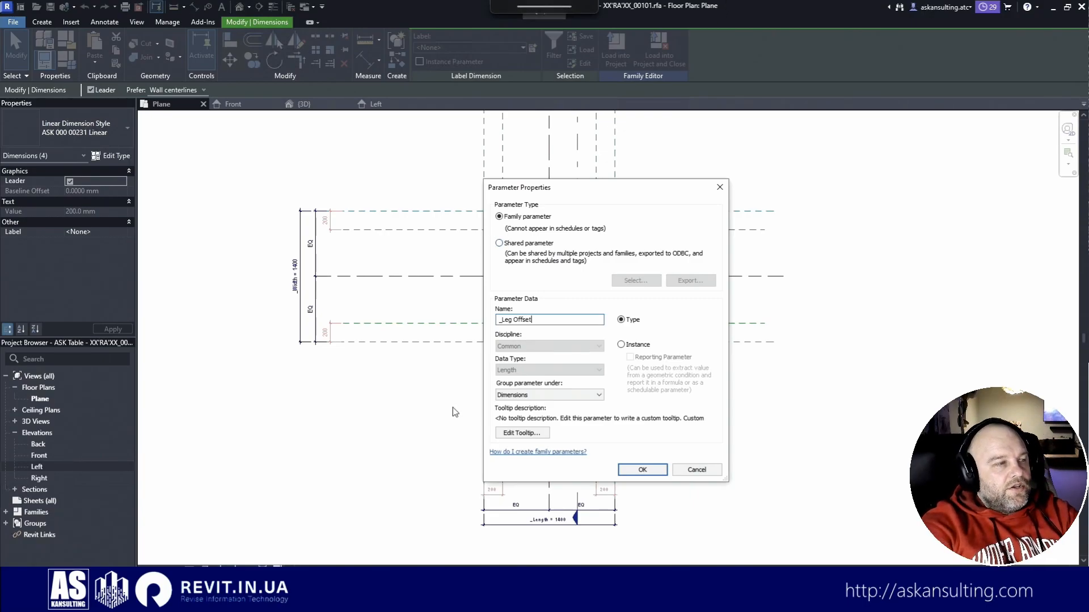
left_click(509, 395)
left_click(525, 183)
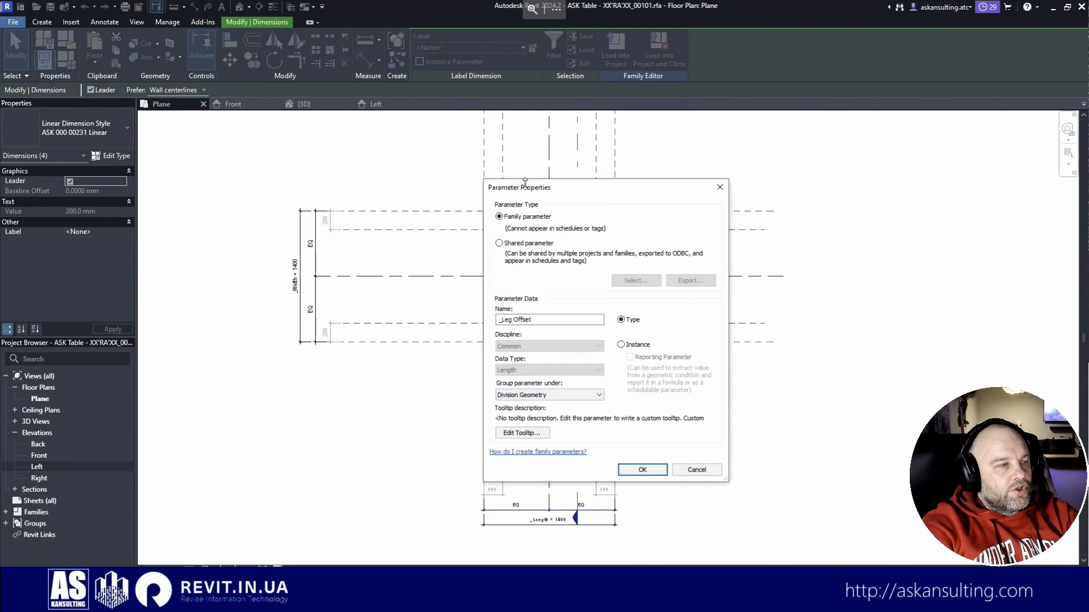
left_click(655, 472)
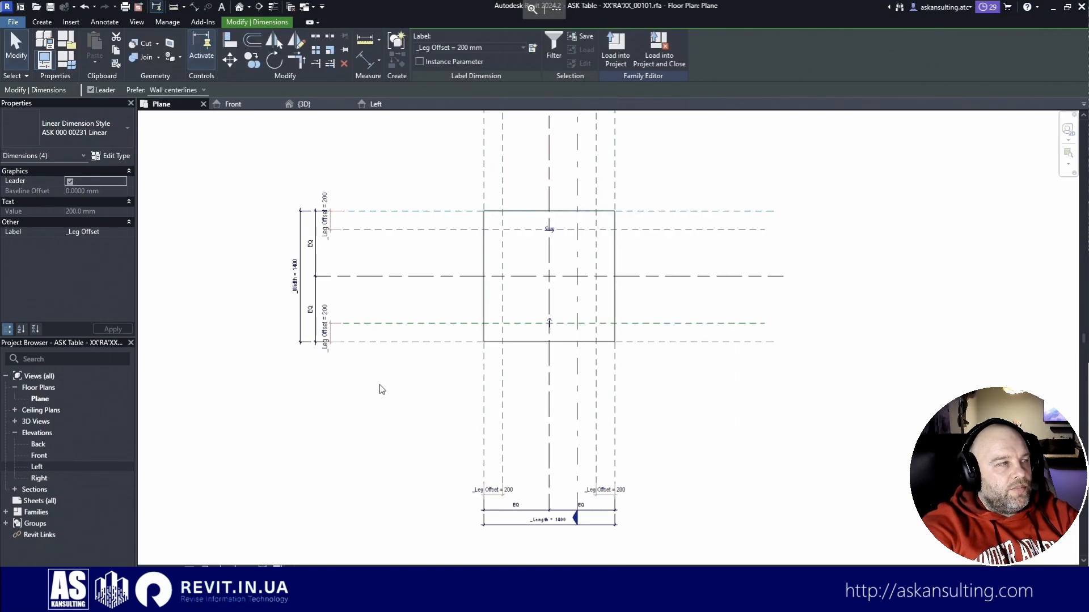
left_click(403, 396)
Step: Set the _Leg Offset parameter to 100 mm in the family types and apply it
middle_click_drag(615, 400, 940, 432)
left_click(67, 61)
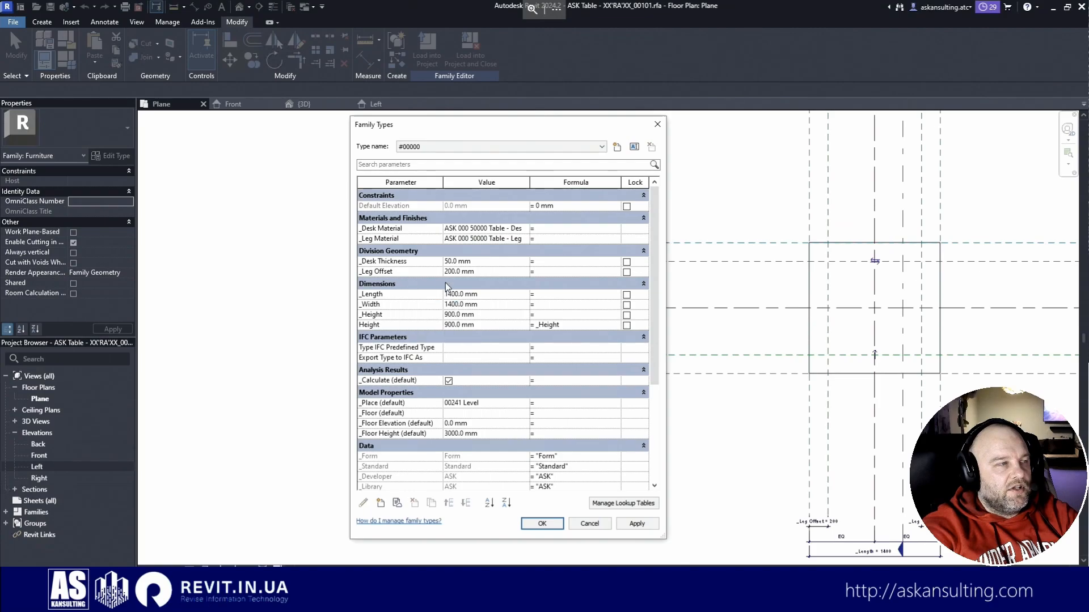
left_click_drag(449, 272, 443, 272)
type("1")
left_click(636, 525)
Step: Test the _Leg Offset parameter by applying 0 mm and -100 mm
left_click(517, 274)
type("0")
left_click(638, 524)
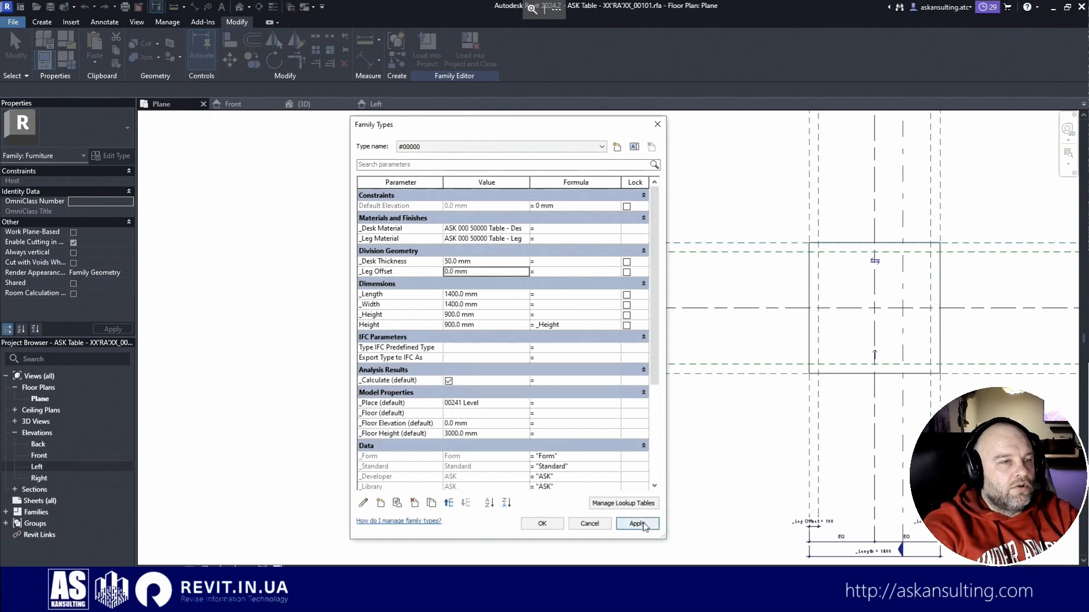
left_click(492, 272)
type("-100")
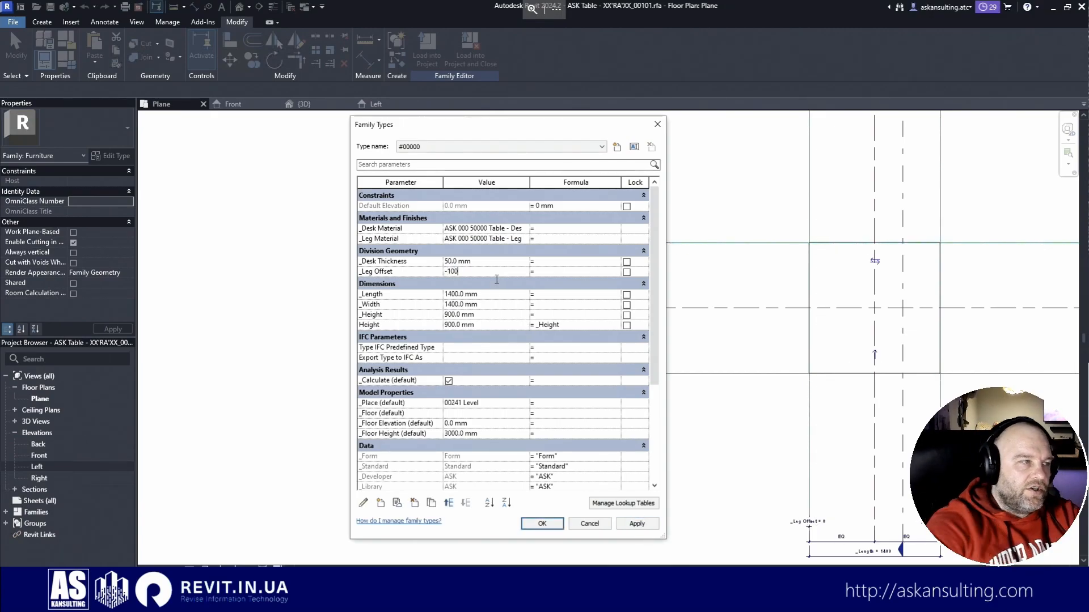
left_click(637, 524)
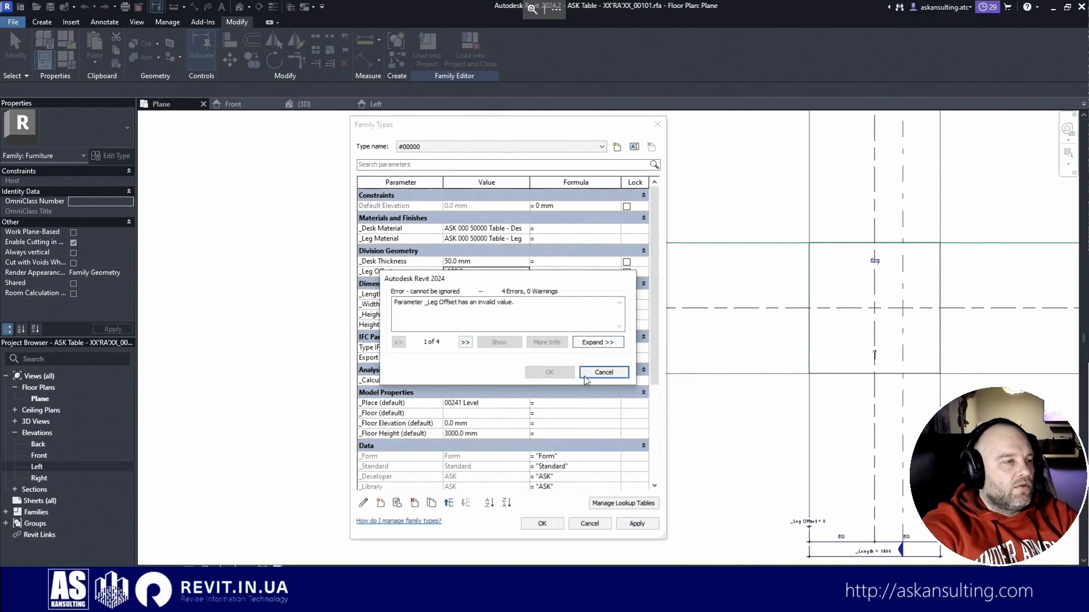
left_click(597, 373)
Step: Return the _Leg Offset parameter to 100 mm, apply it and close the family types
left_click(506, 277)
type("100")
left_click(637, 524)
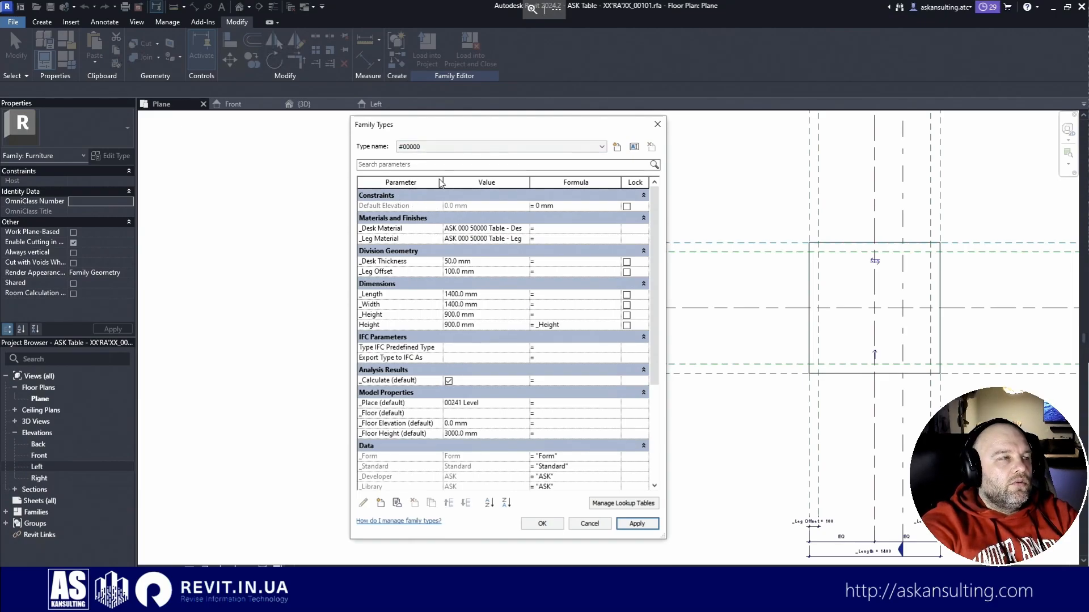
left_click(546, 526)
Step: Copy the ASK Offset BK reference plane 100 mm inward toward the table's horizontal centre line
middle_click_drag(899, 312, 664, 333)
scroll(667, 324, "up", 3)
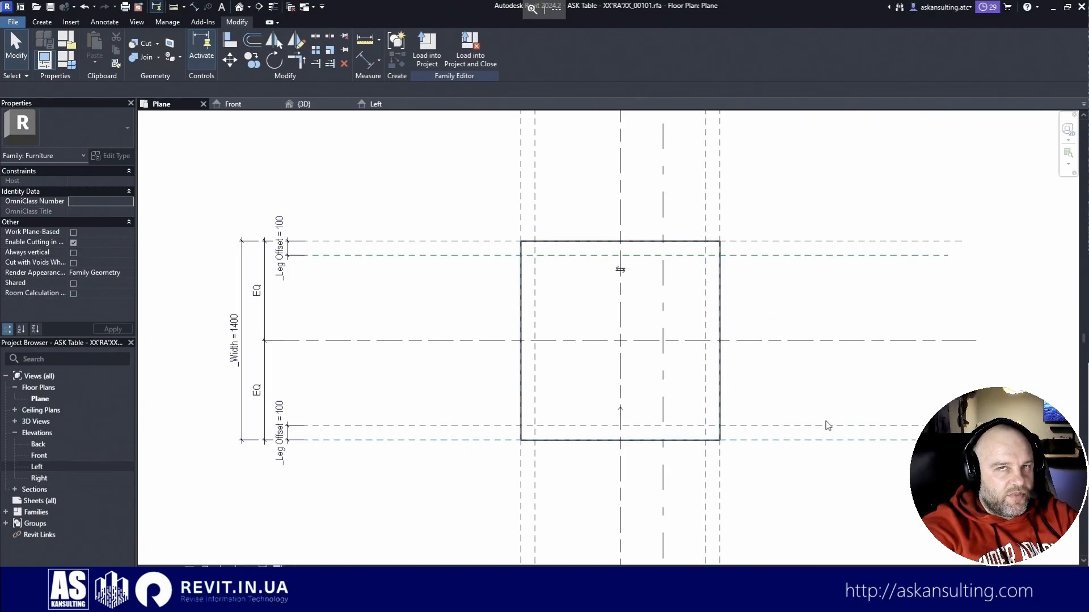
left_click(474, 259)
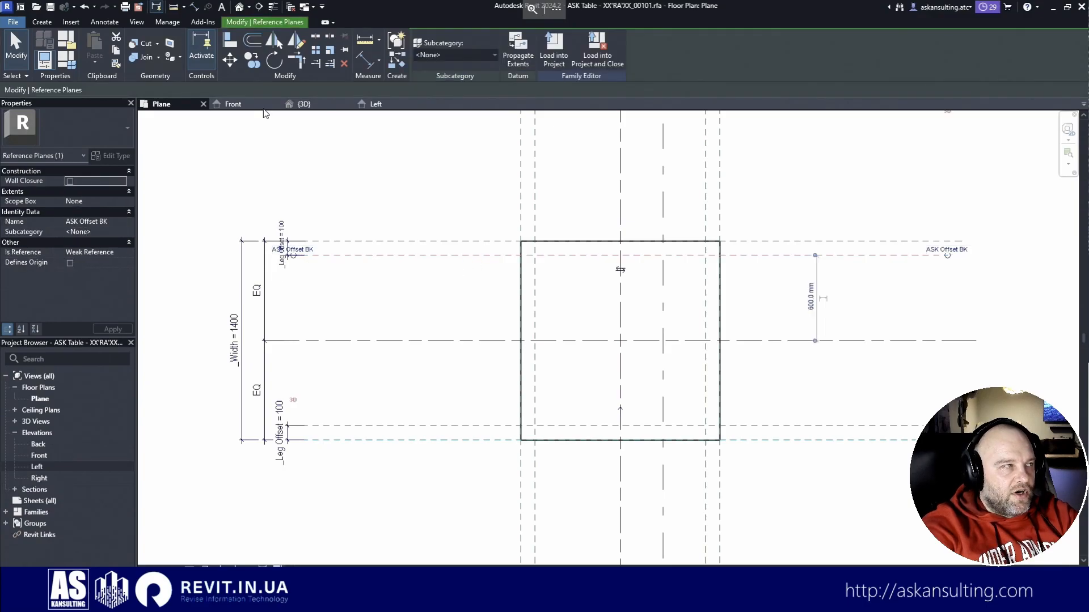
left_click(252, 60)
left_click(462, 255)
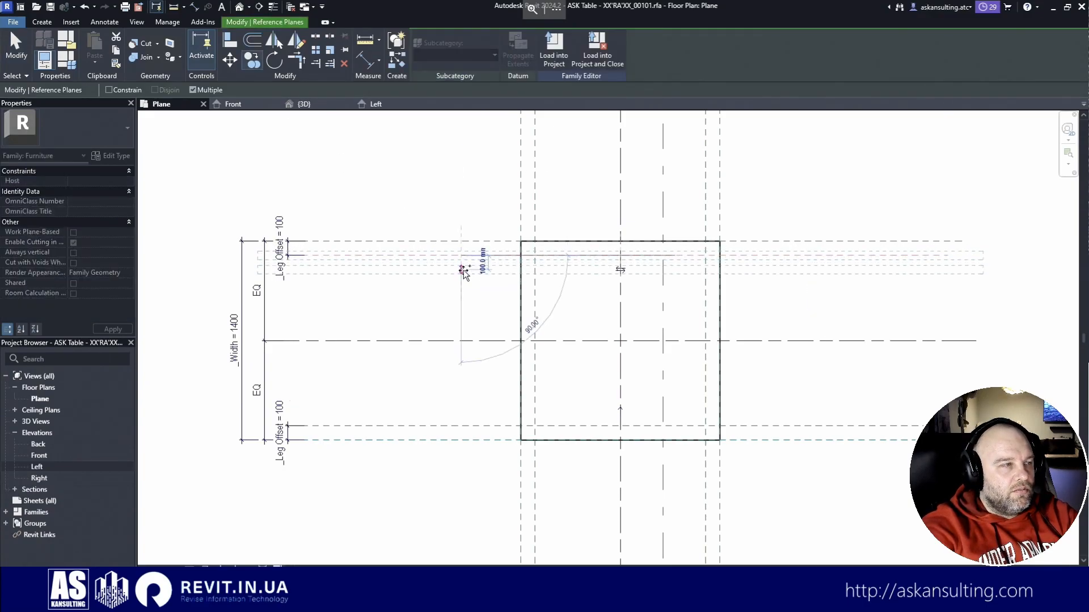
left_click(463, 269)
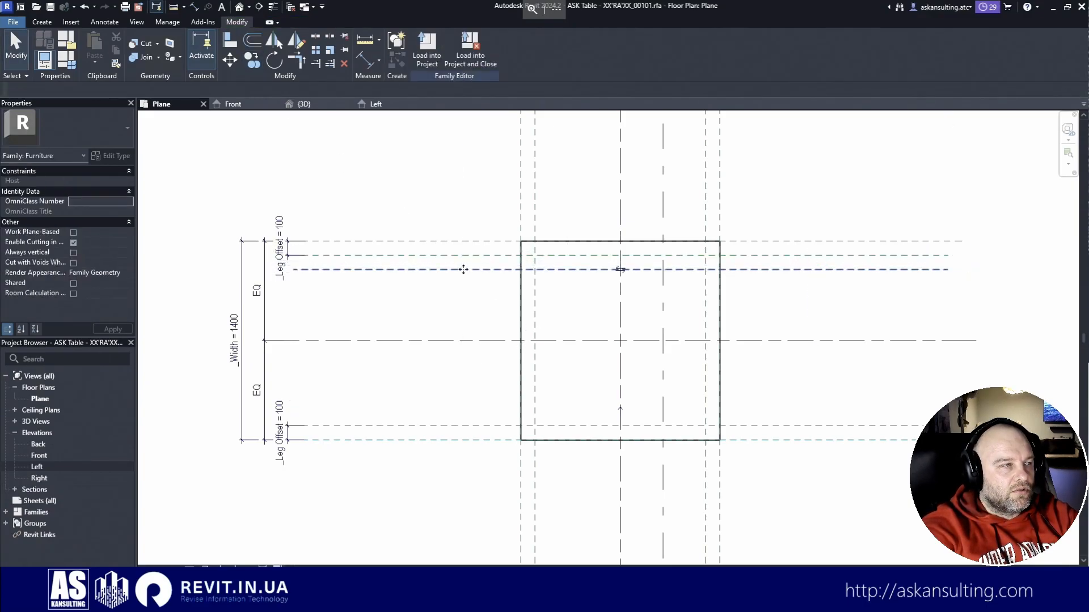
Step: Scale the copied reference plane about the table's vertical centre line so each end lies about 2200 mm from it
key("r")
key("e")
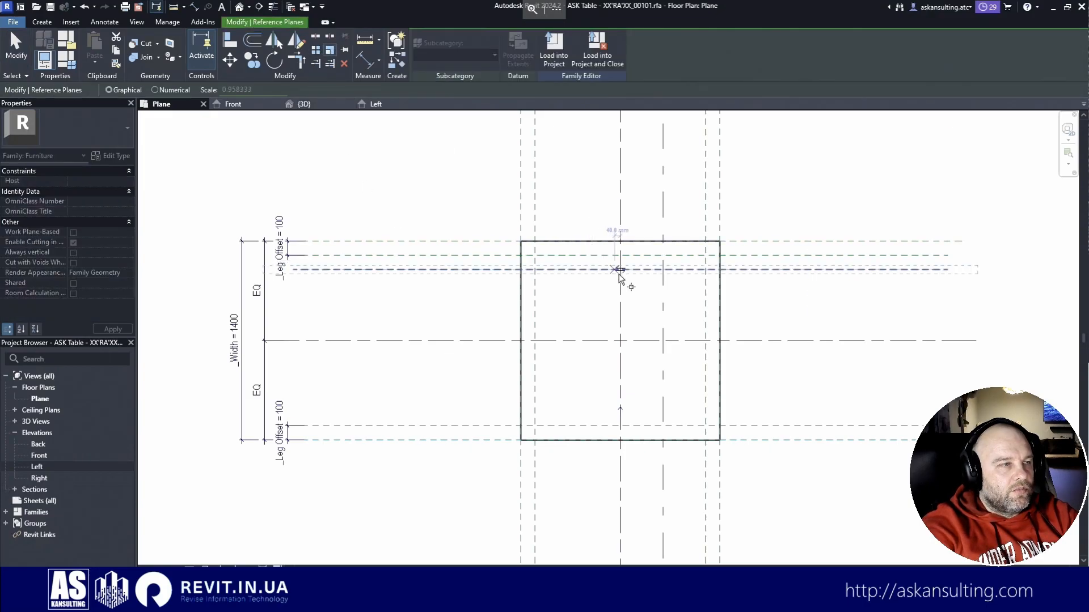
left_click(621, 270)
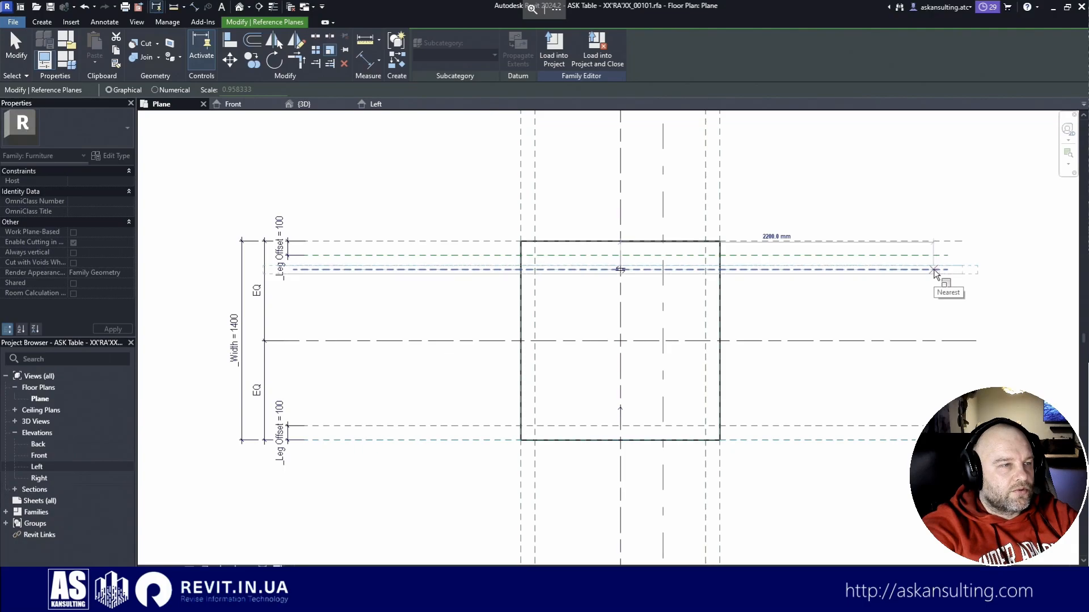
left_click(934, 270)
key("Escape")
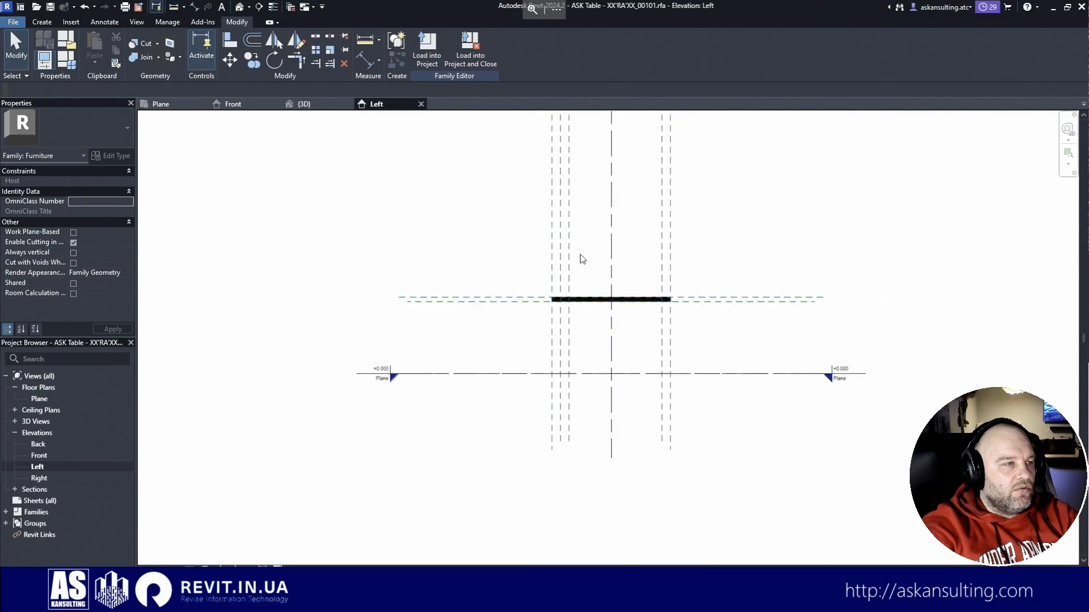
Step: In the Left elevation, shorten the copied reference plane by scaling it from a point 1500 mm above the base level
left_click(568, 237)
left_click(330, 51)
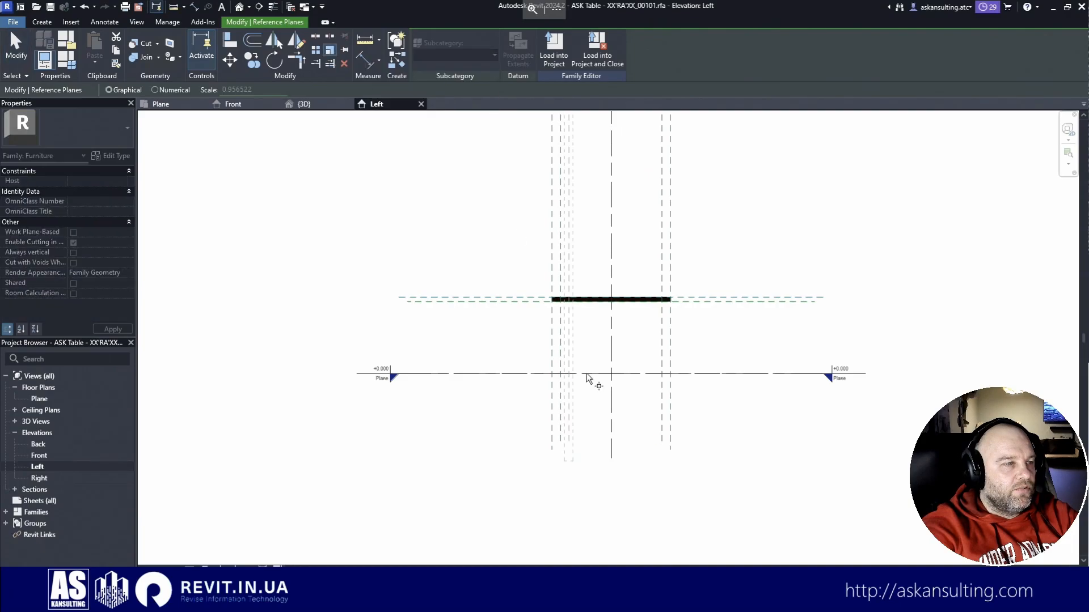
scroll(567, 368, "up", 4)
type("1500")
key("Return")
scroll(539, 322, "down", 3)
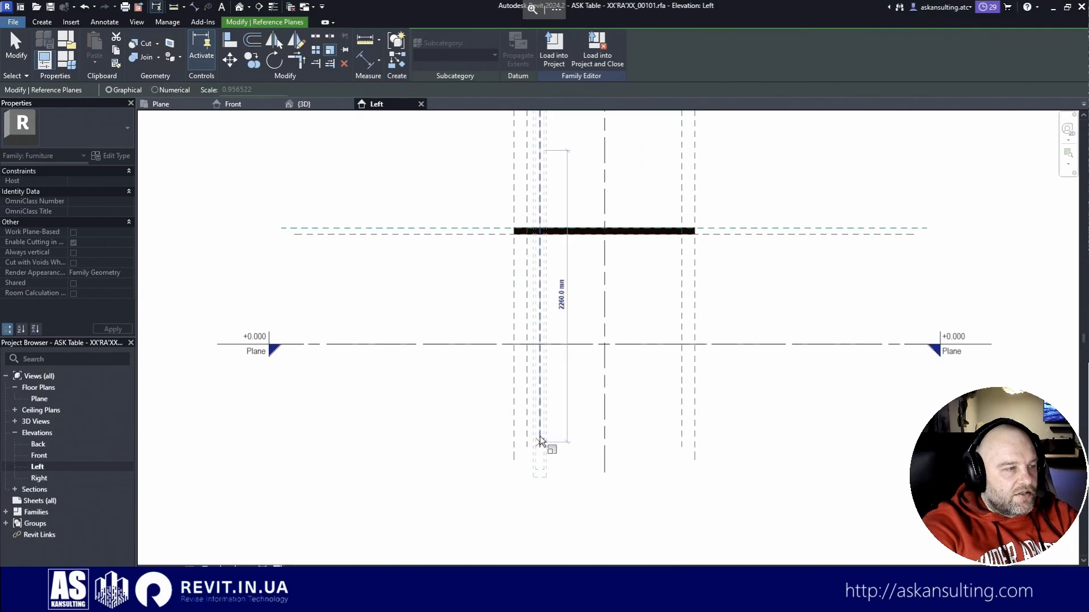
left_click(540, 434)
key("Escape")
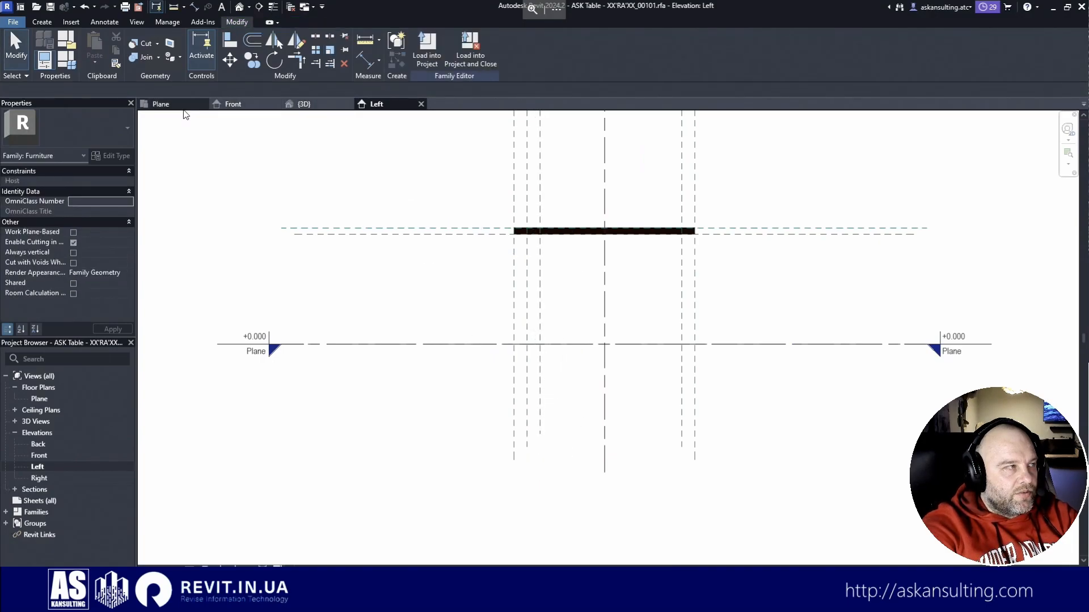
Step: In the Plane floor plan, mirror the new reference plane about the table's horizontal centre line
left_click(182, 112)
left_click(577, 269)
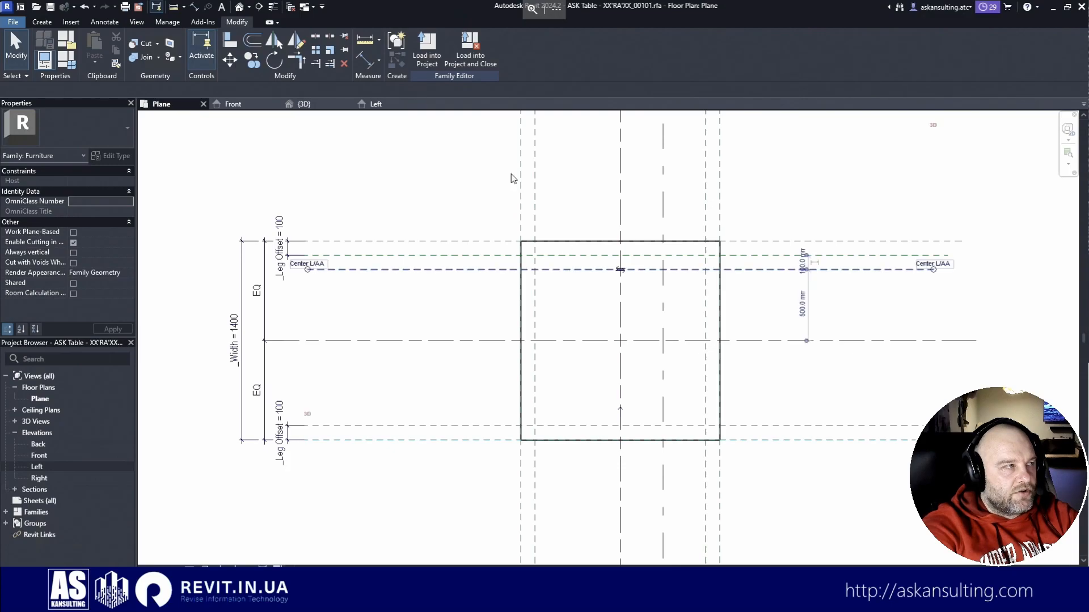
left_click(276, 41)
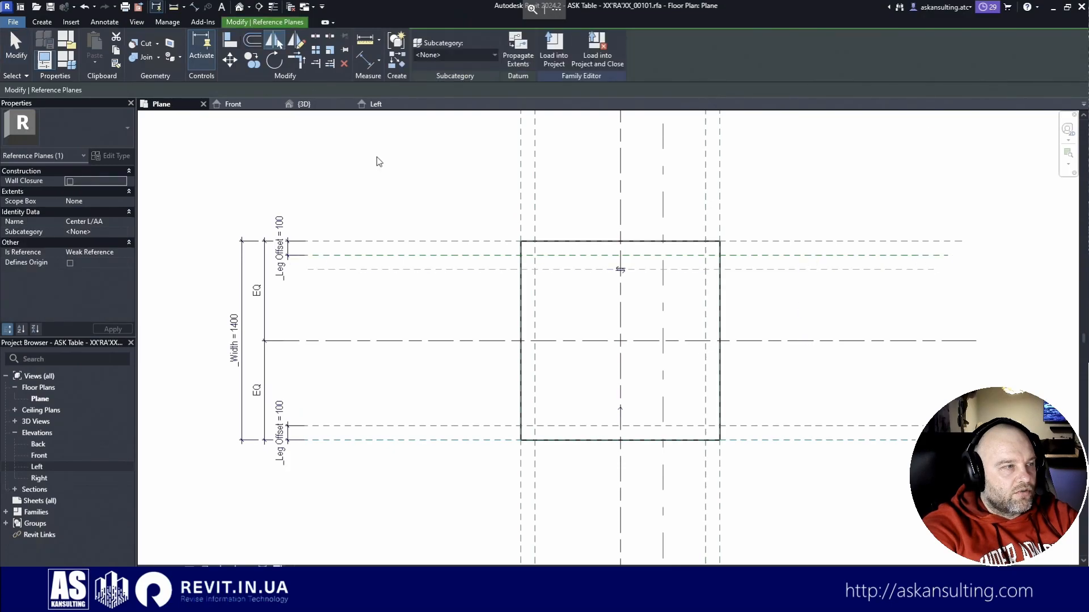
left_click(484, 342)
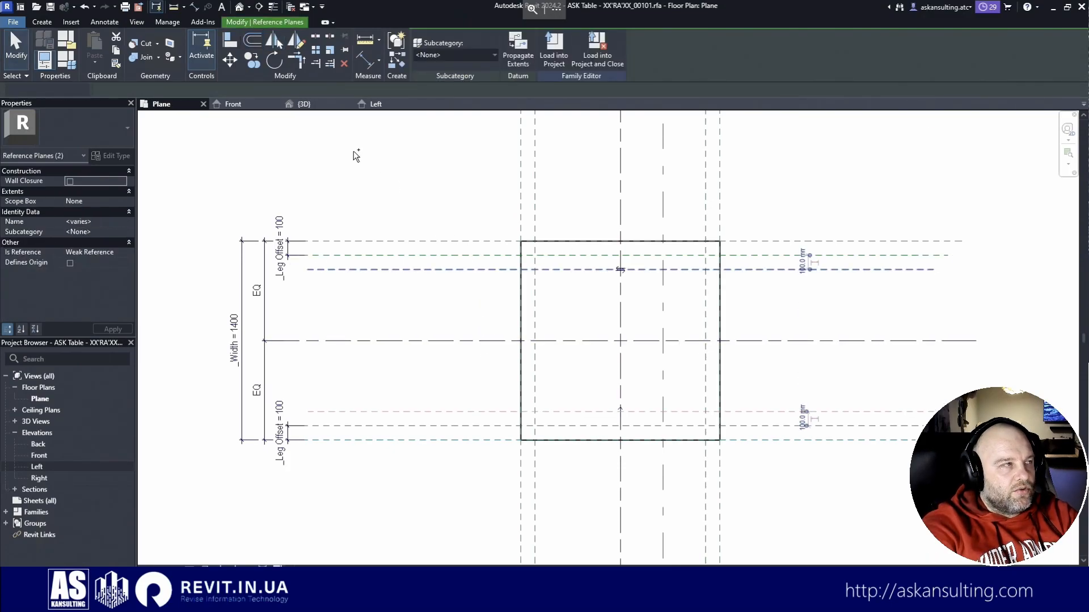
Step: Make a copy of both inner horizontal reference planes rotated 90° about the intersection of the table's centre lines
left_click(274, 60)
left_click(621, 341)
left_click(620, 339)
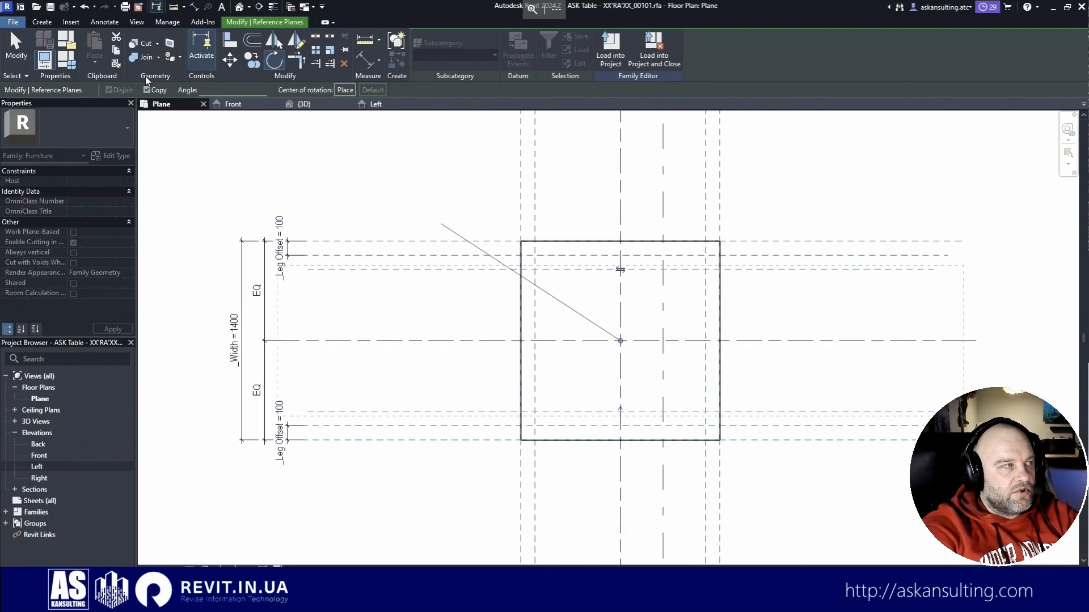
left_click(390, 340)
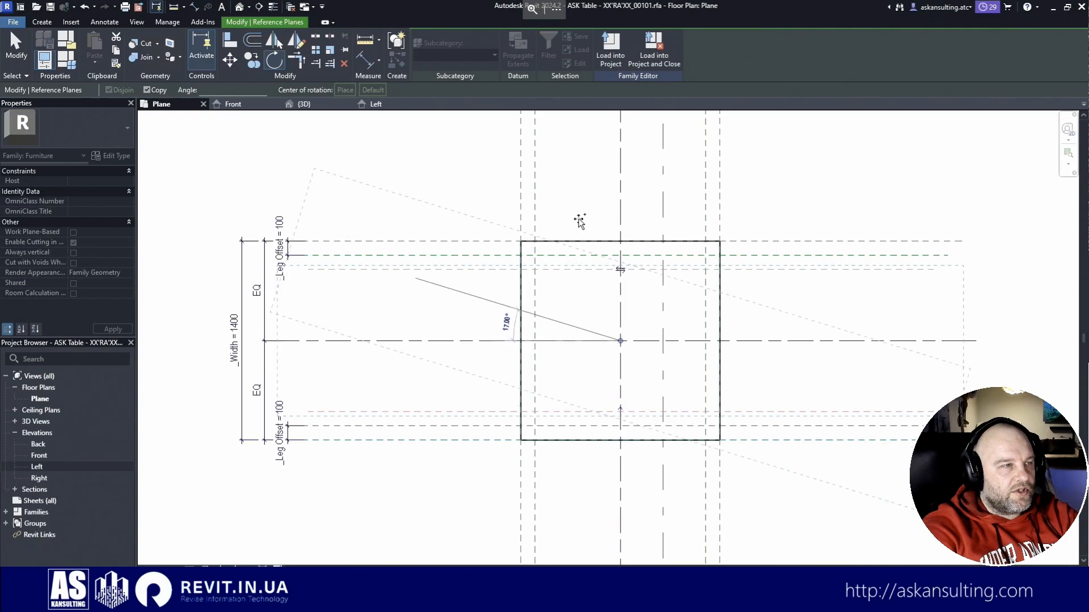
left_click(620, 197)
key("Escape")
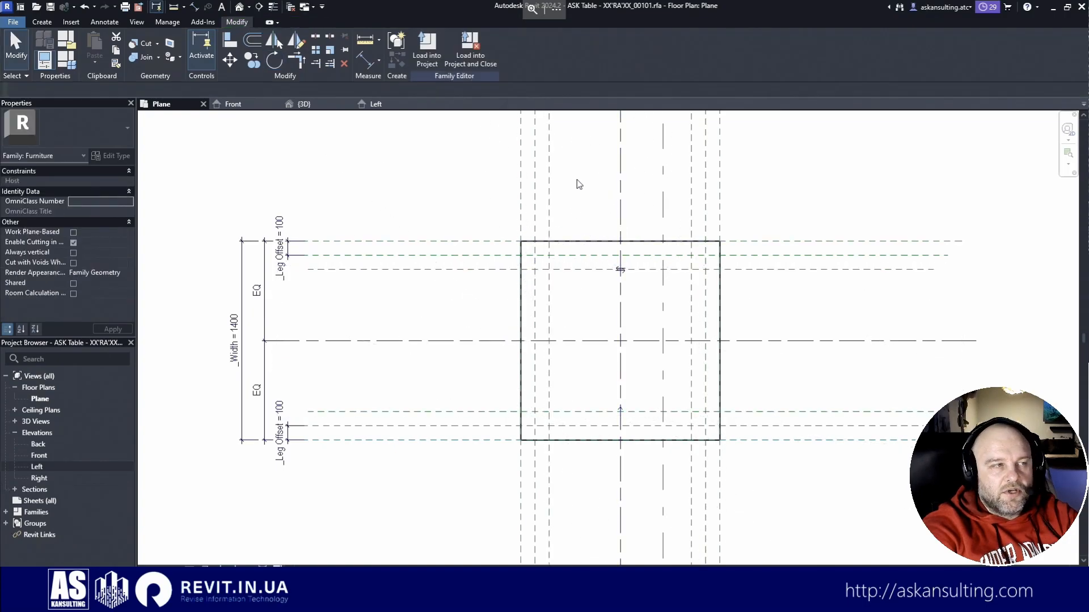
Step: Rename the inner reference plane at the back of the table as ASK Leg BK, copying part of the name for reuse
left_click(586, 271)
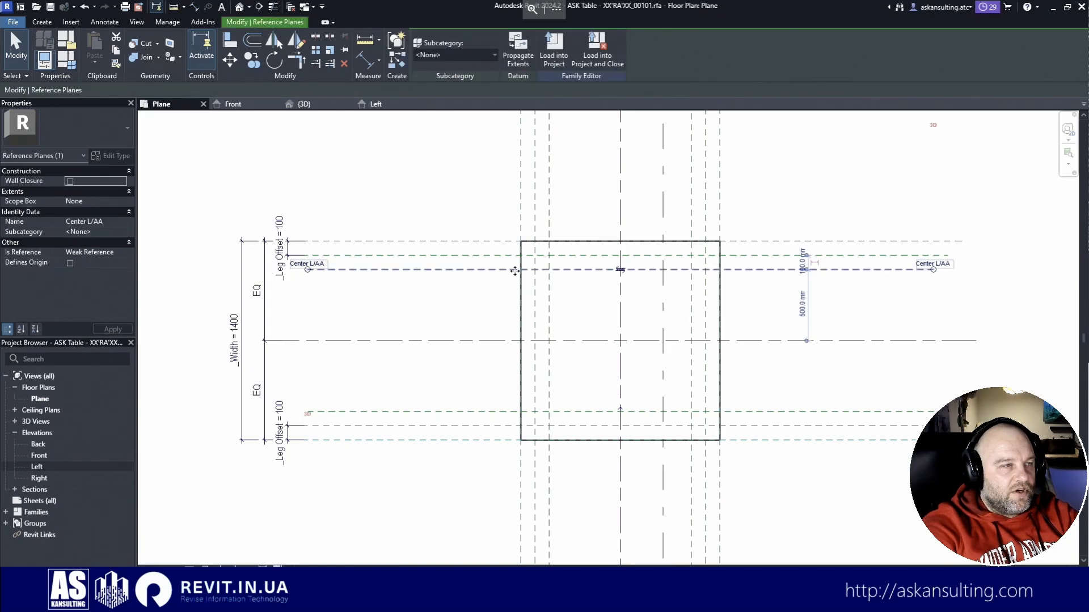
left_click(116, 221)
type("ASK Offset")
key("shift+End")
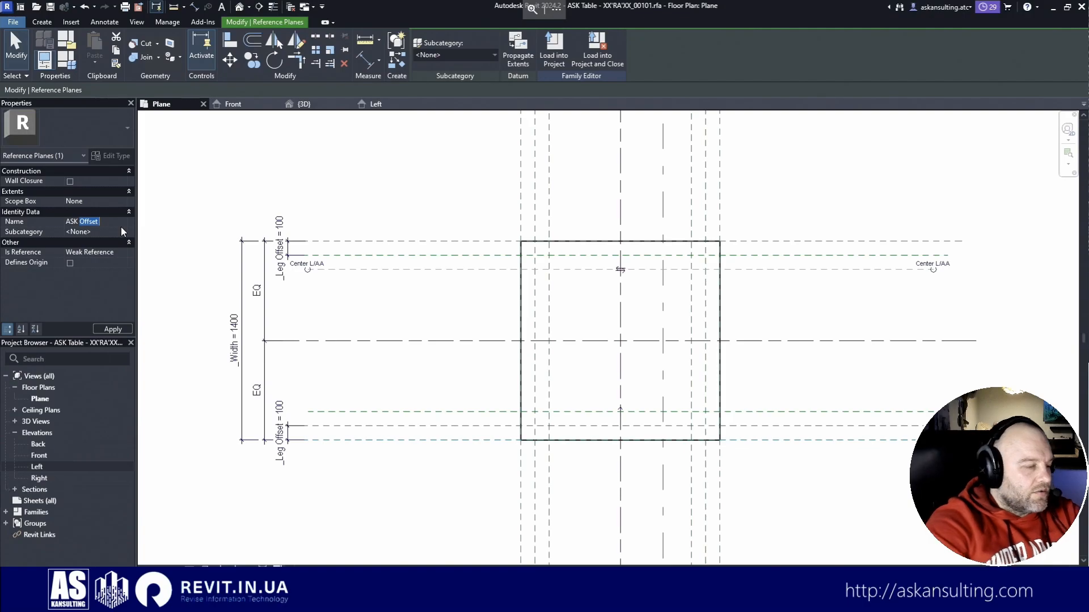
type("Leg")
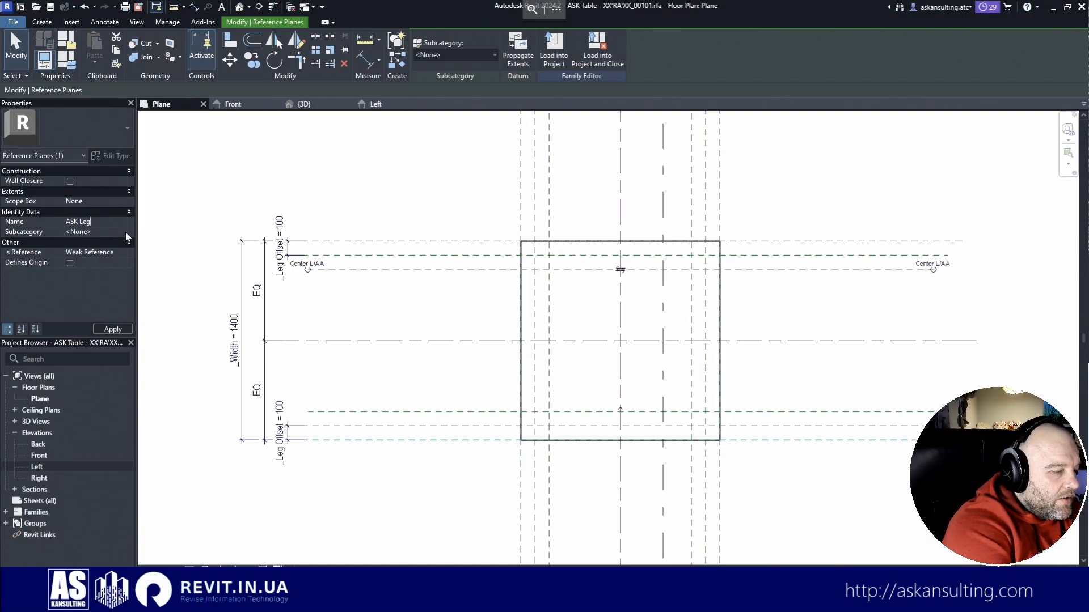
type(" BK")
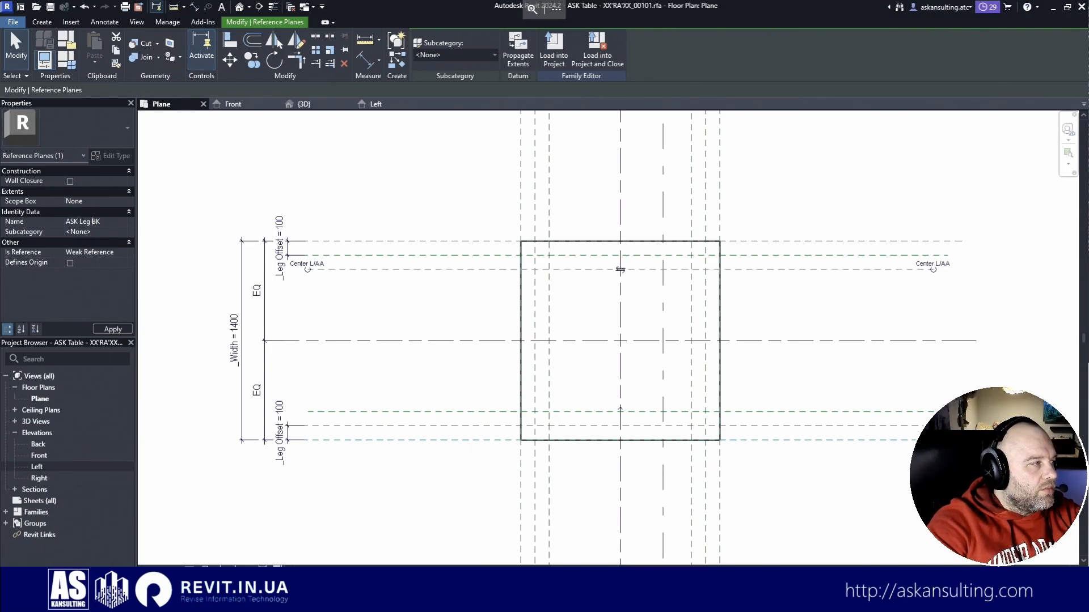
key("ctrl+shift+Right")
key("ctrl+shift+Right")
key("ctrl+c")
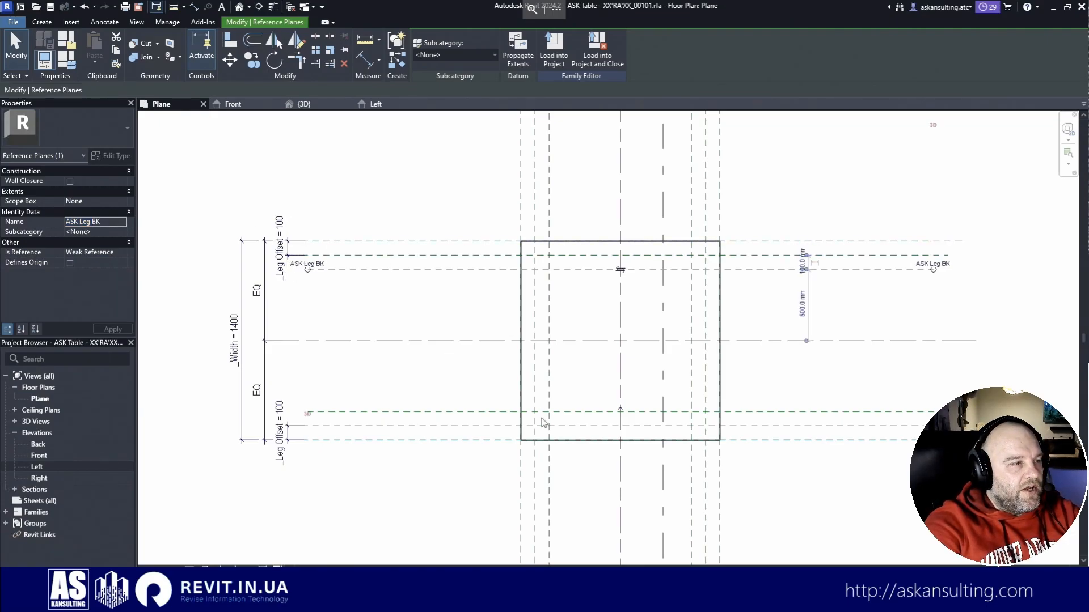
Step: Rename the inner reference plane at the front of the table as ASK Leg FT, reusing the copied name part
left_click(576, 412)
left_click(111, 225)
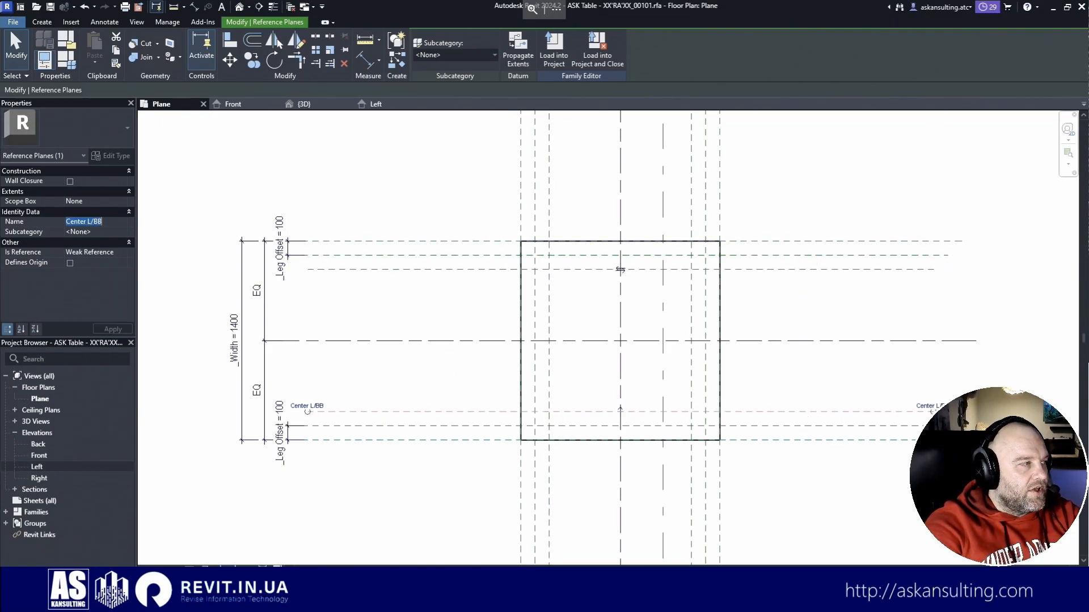
key("ctrl+v")
type("FT")
key("Return")
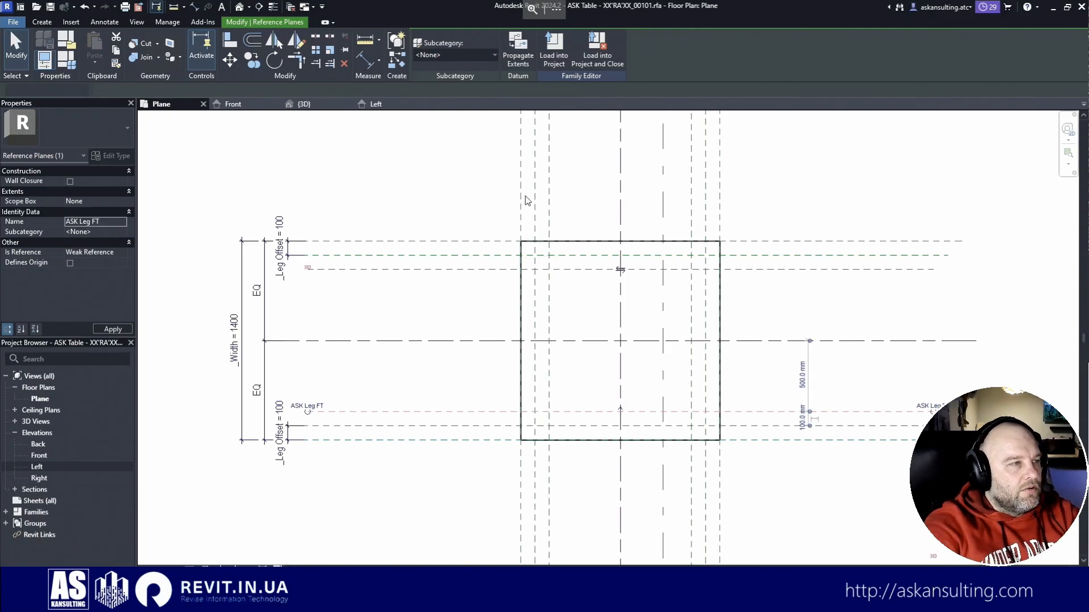
Step: Rename the innermost vertical reference plane on the table's left side as ASK Leg LT
left_click(549, 196)
left_click(122, 225)
key("ctrl+v")
type("LT")
key("Return")
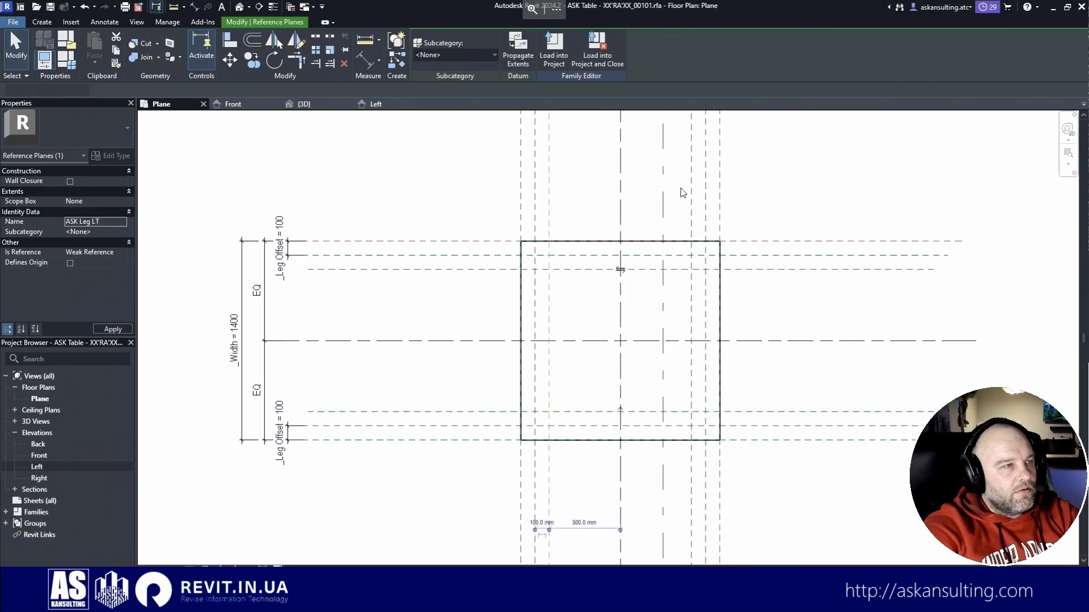
Step: Rename the innermost vertical reference plane on the table's right side as ASK Leg RT and clear the selection
left_click(691, 194)
left_click(117, 223)
key("ctrl+v")
type("RT")
key("Return")
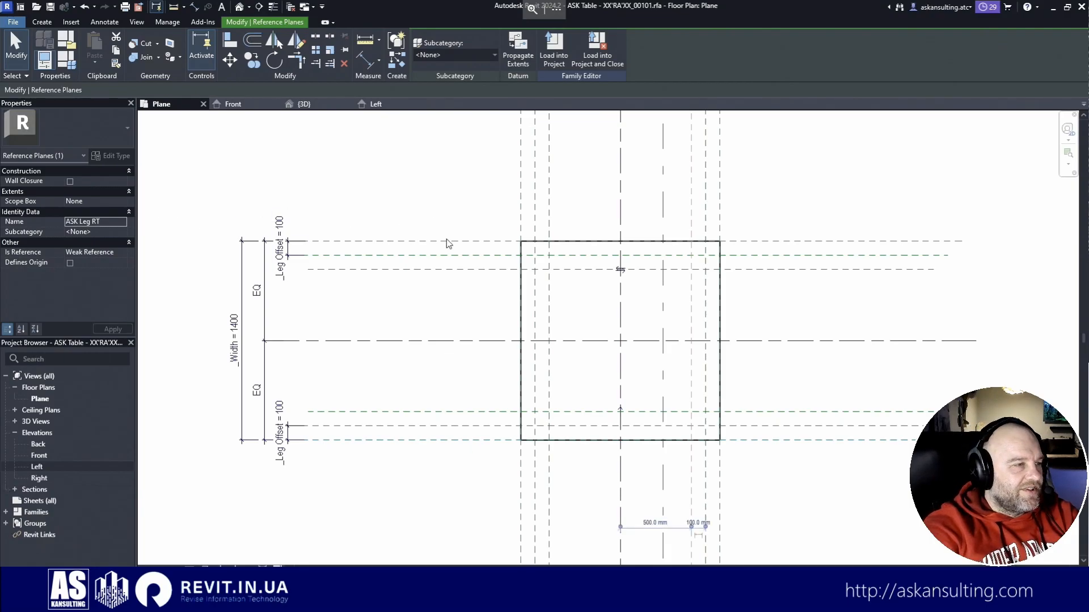
left_click(575, 412)
left_click(549, 367)
left_click(691, 309)
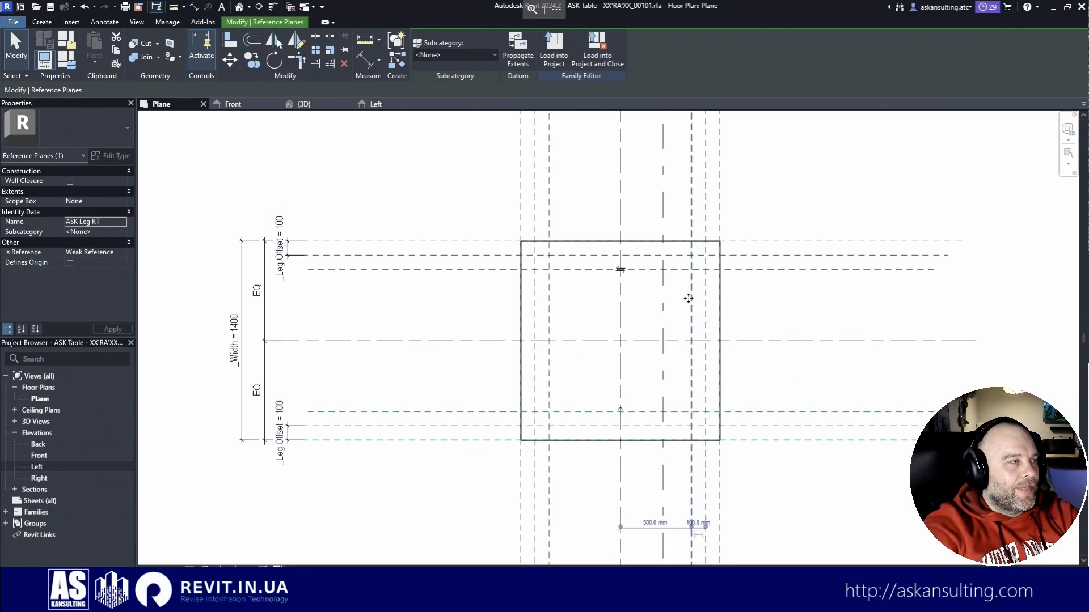
key("Escape")
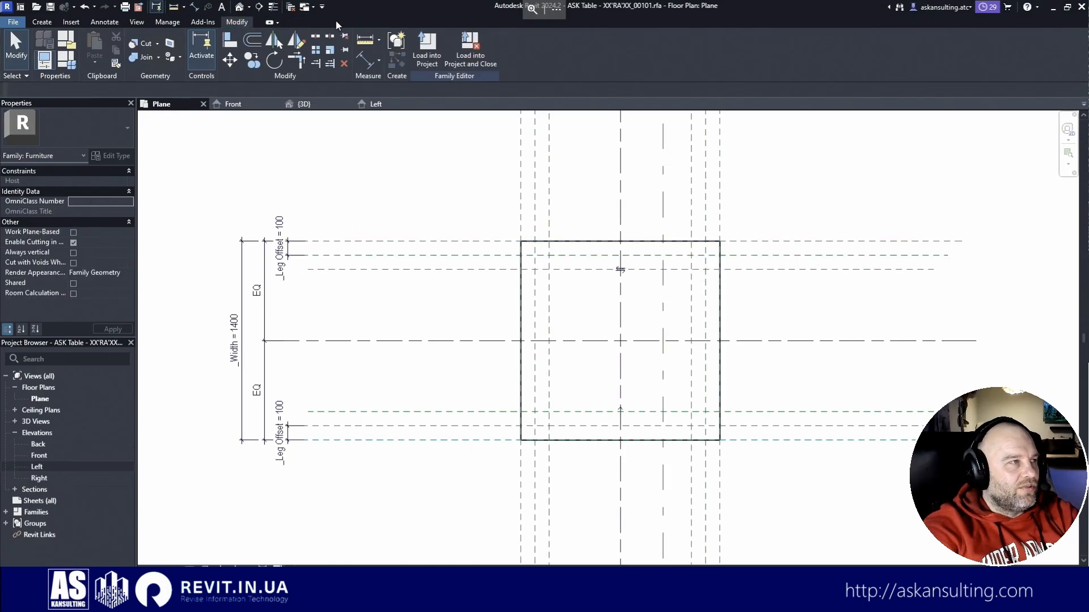
Step: Add aligned dimensions between each leg offset plane and its inner leg plane at the back and front of the table
left_click(363, 59)
left_click(348, 257)
left_click(346, 269)
left_click(312, 294)
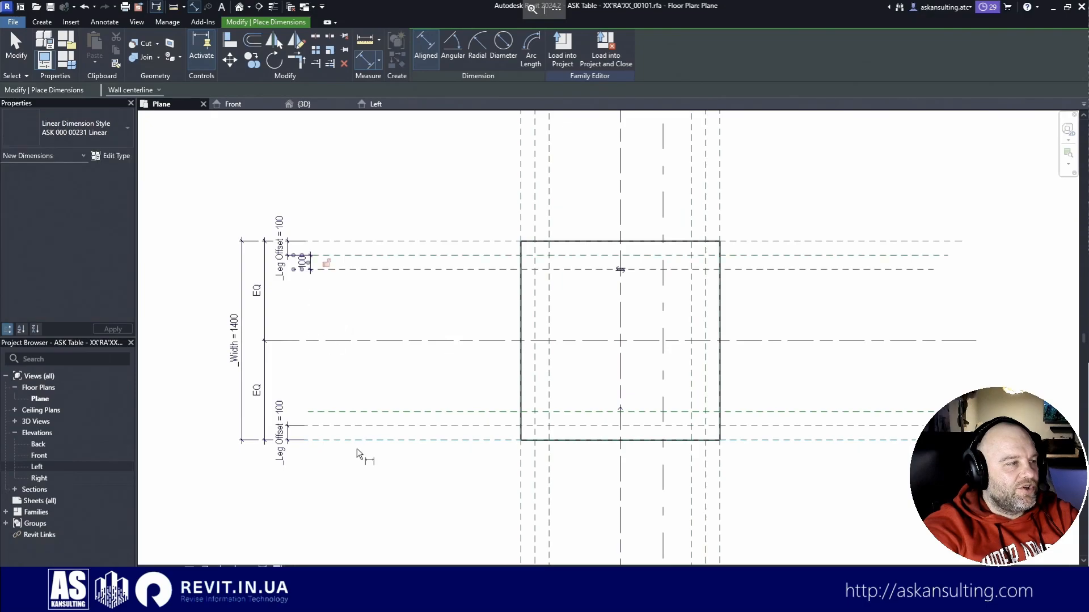
left_click(357, 426)
left_click(352, 412)
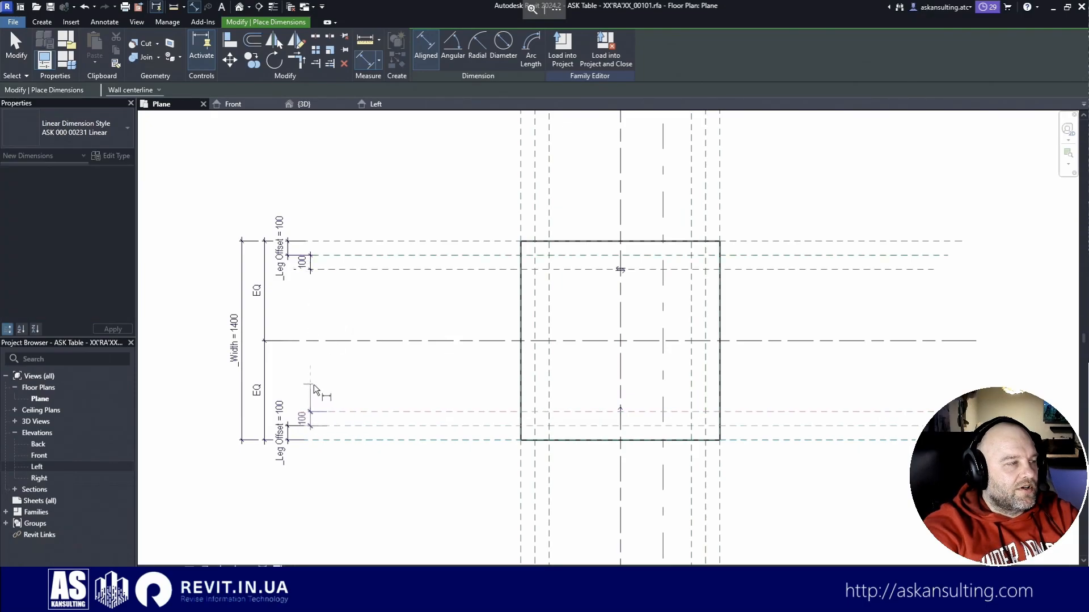
left_click(315, 378)
Step: Add aligned dimensions between the leg offset planes and inner leg planes on the table's left and right sides, above the _Leg Offset dimensions
scroll(450, 433, "down", 2)
scroll(464, 302, "down", 1)
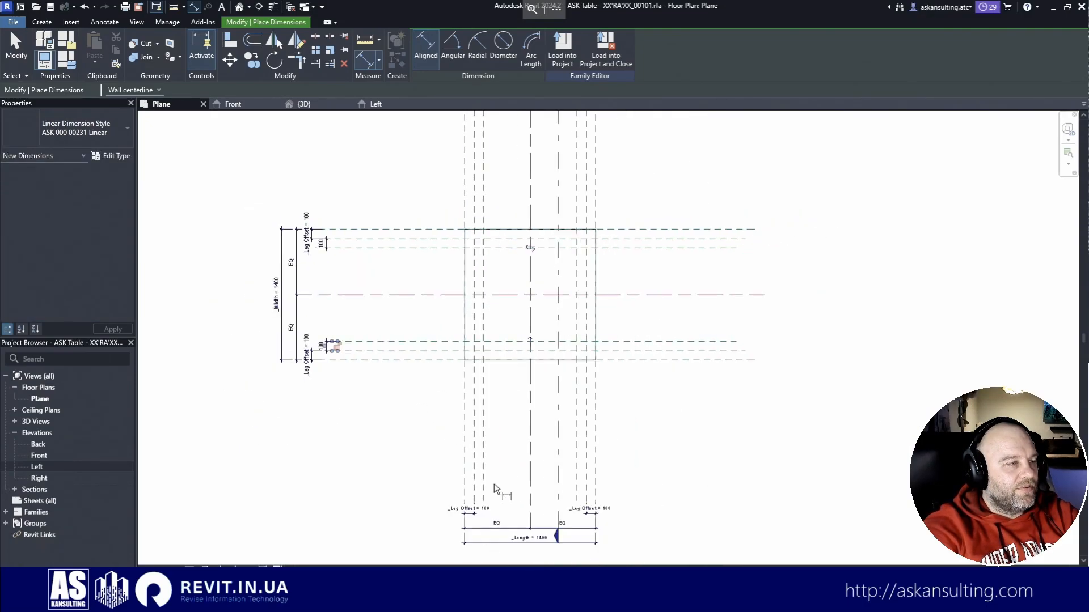
scroll(481, 497, "up", 2)
left_click(468, 481)
left_click(485, 475)
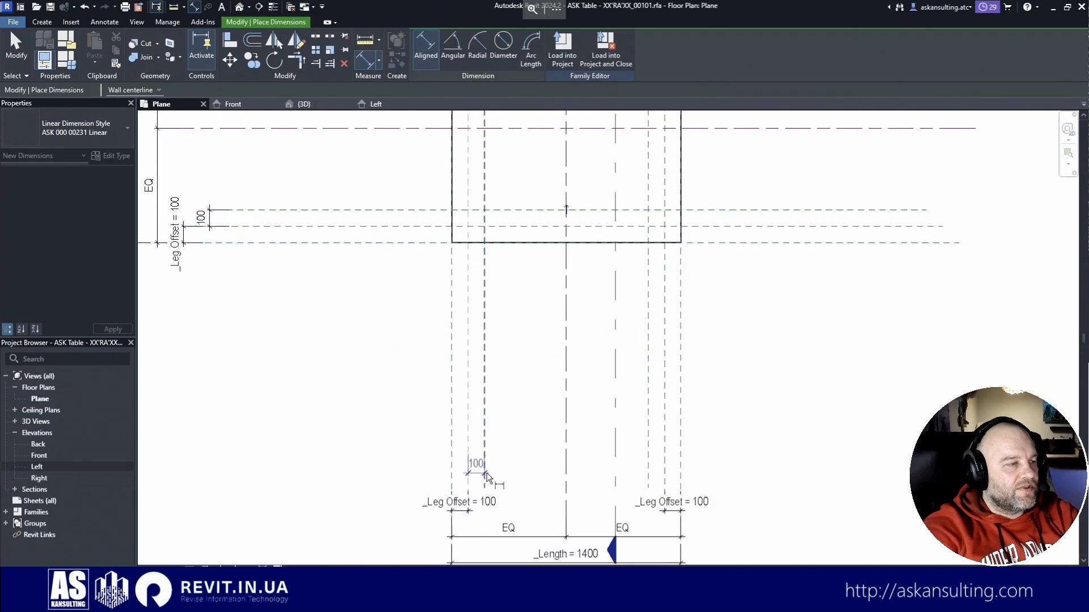
left_click(517, 482)
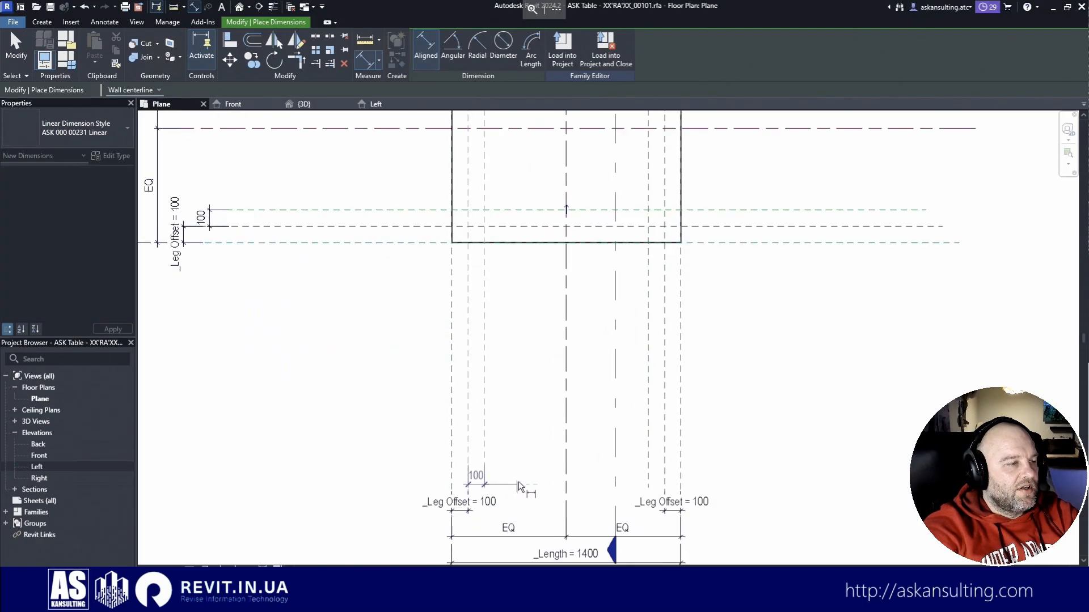
left_click(664, 467)
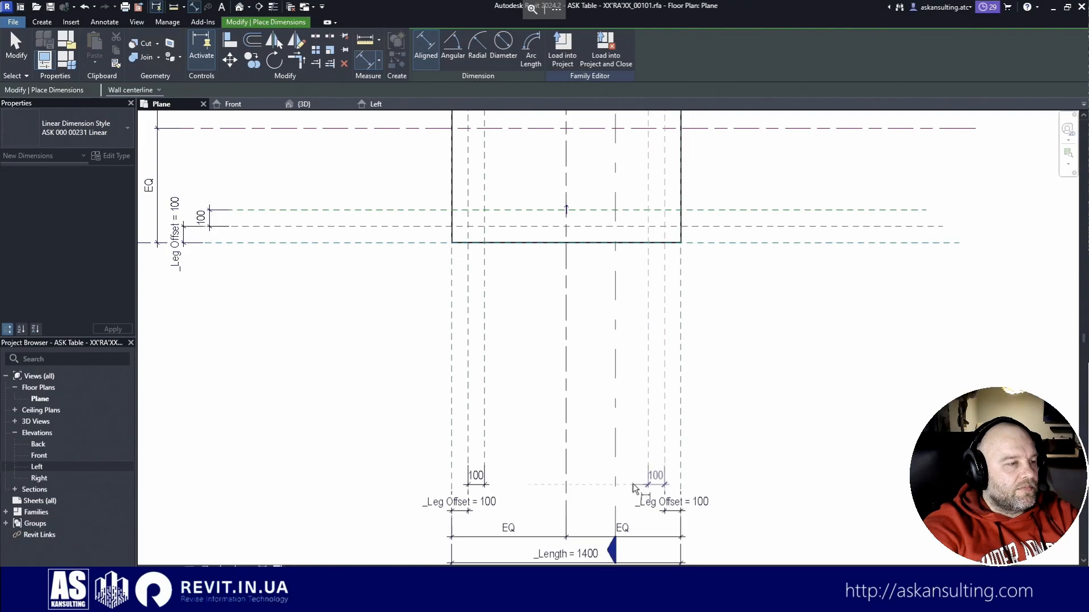
left_click(633, 484)
key("Escape")
key("Escape")
Step: Move the upper witness line end of the back leg dimension to the table side of its dimension line
scroll(601, 488, "down", 2)
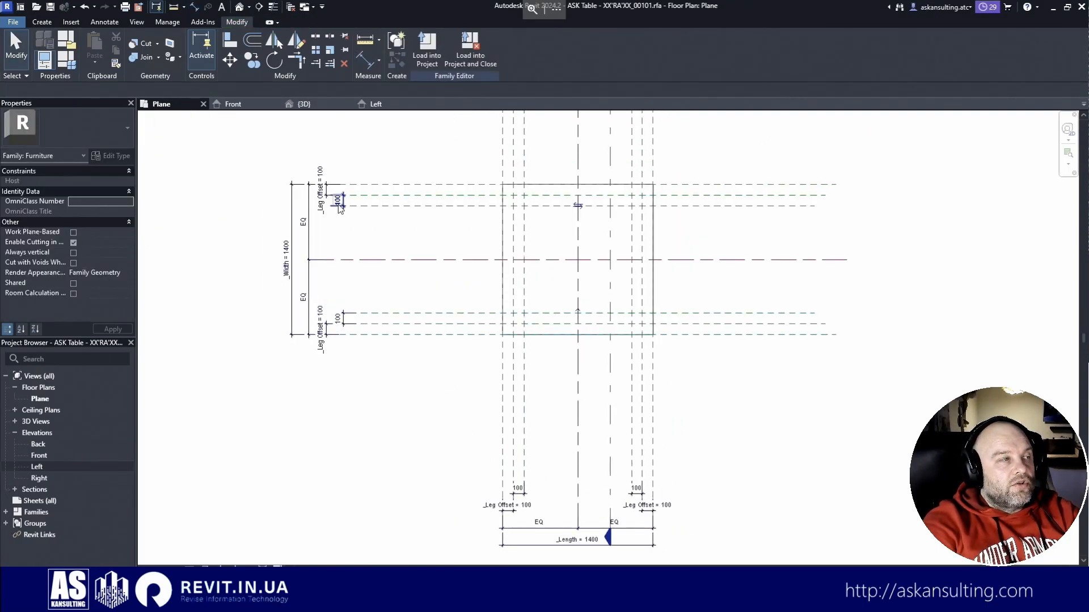
scroll(340, 208, "up", 2)
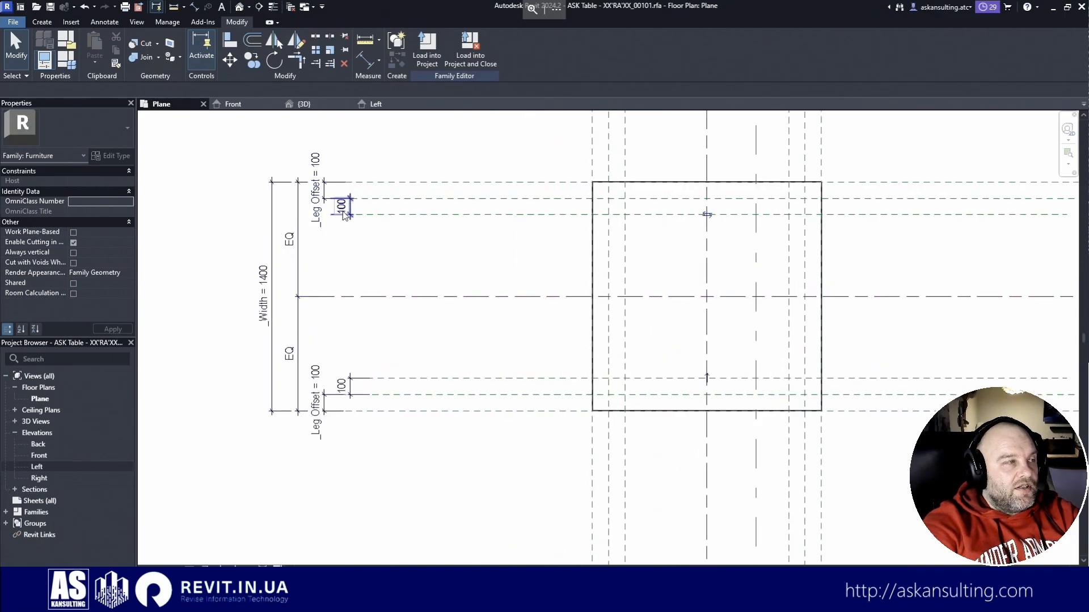
left_click(343, 212)
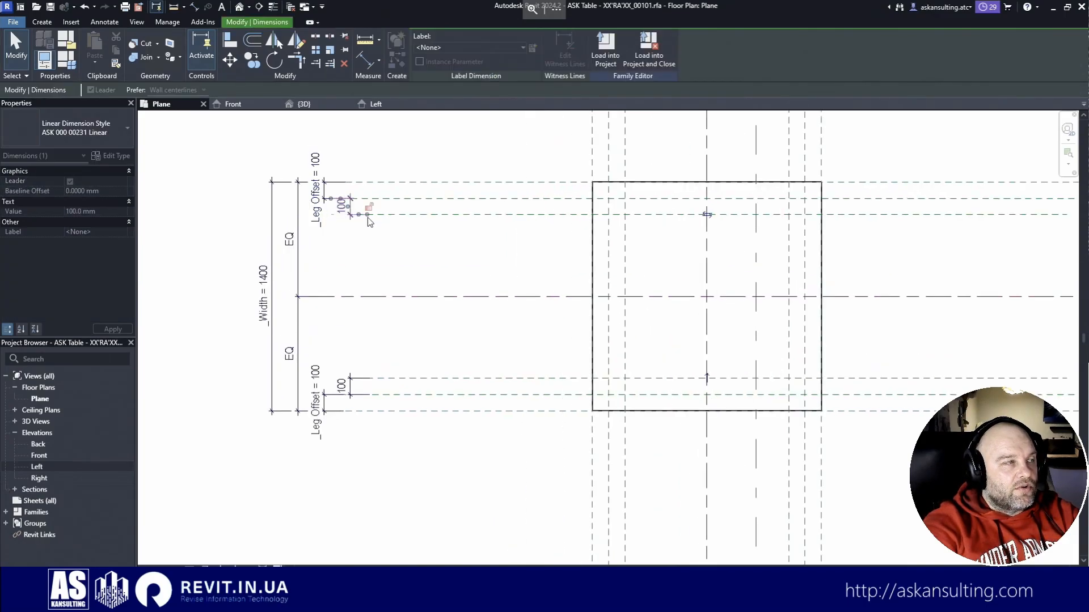
left_click_drag(331, 199, 365, 203)
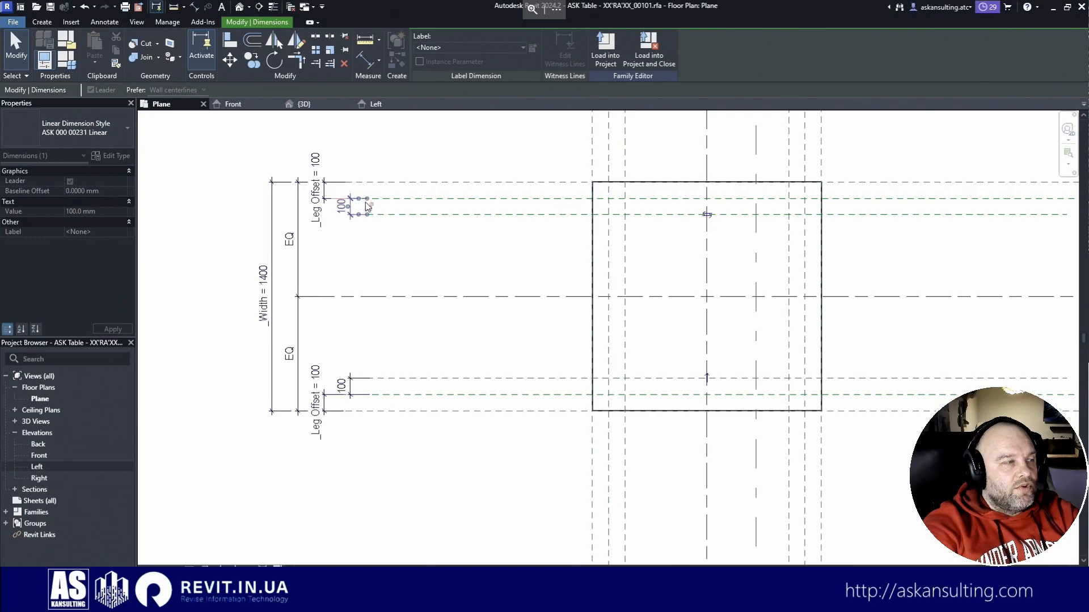
scroll(358, 178, "down", 3)
key("Escape")
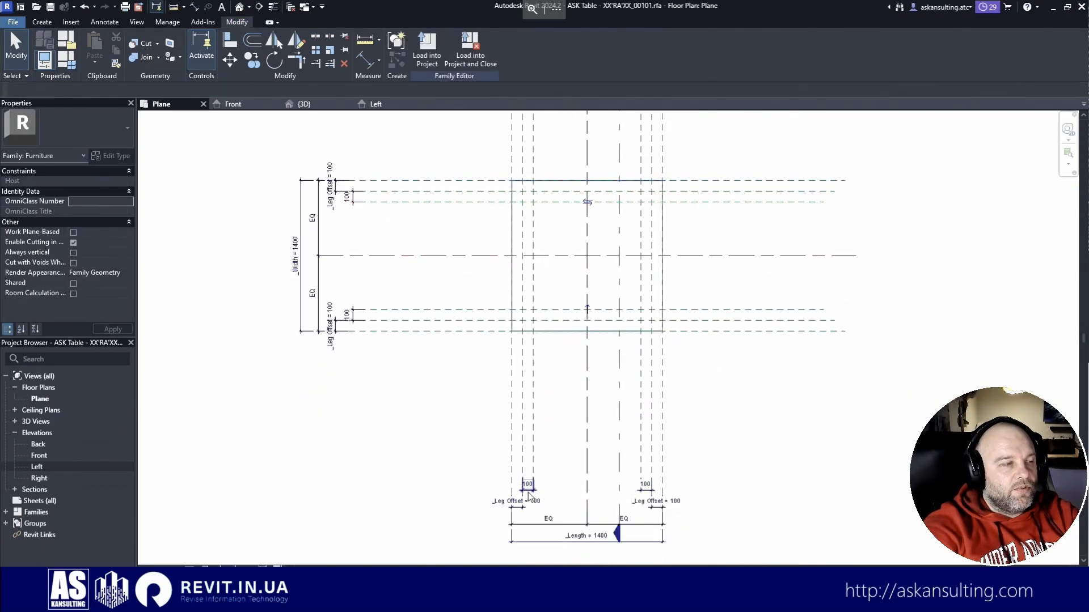
Step: Start a new type family parameter named _Leg Width for both leg dimensions below the table, left and right
left_click(528, 492)
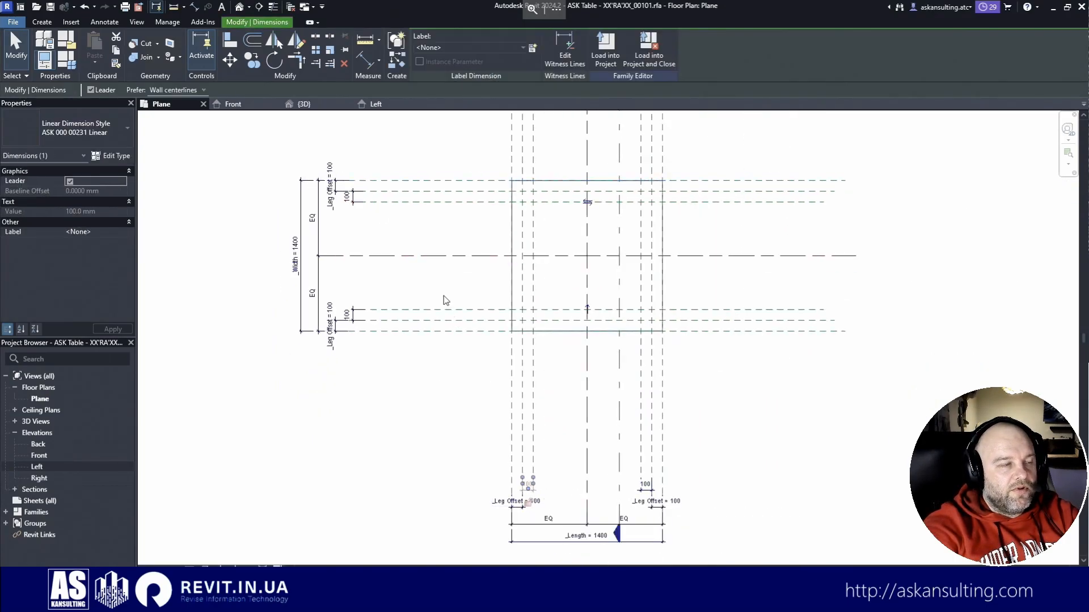
left_click(478, 362)
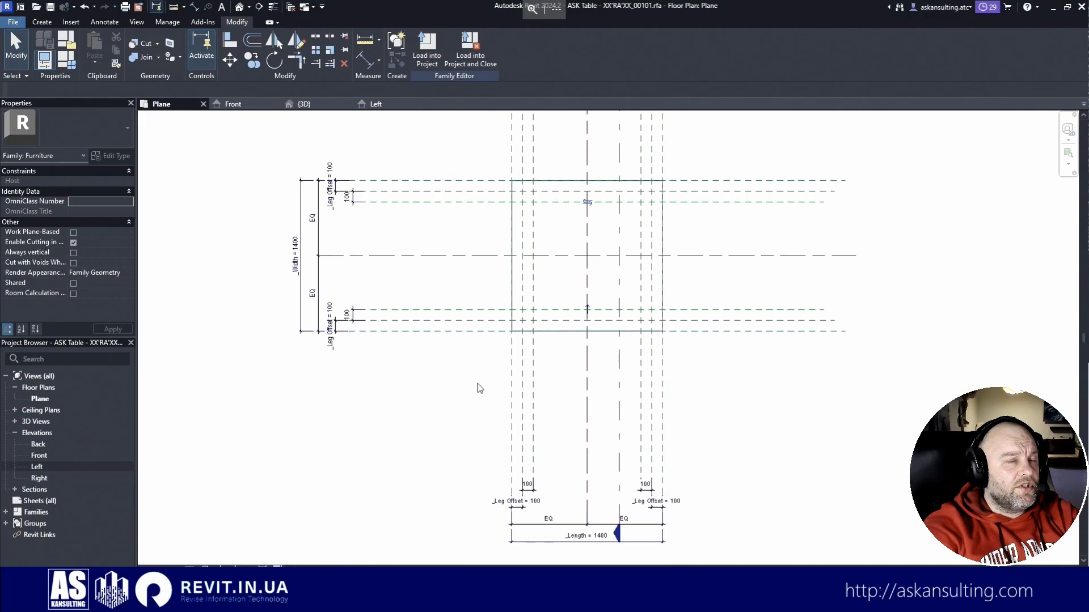
left_click(532, 491)
left_click(648, 491, "ctrl")
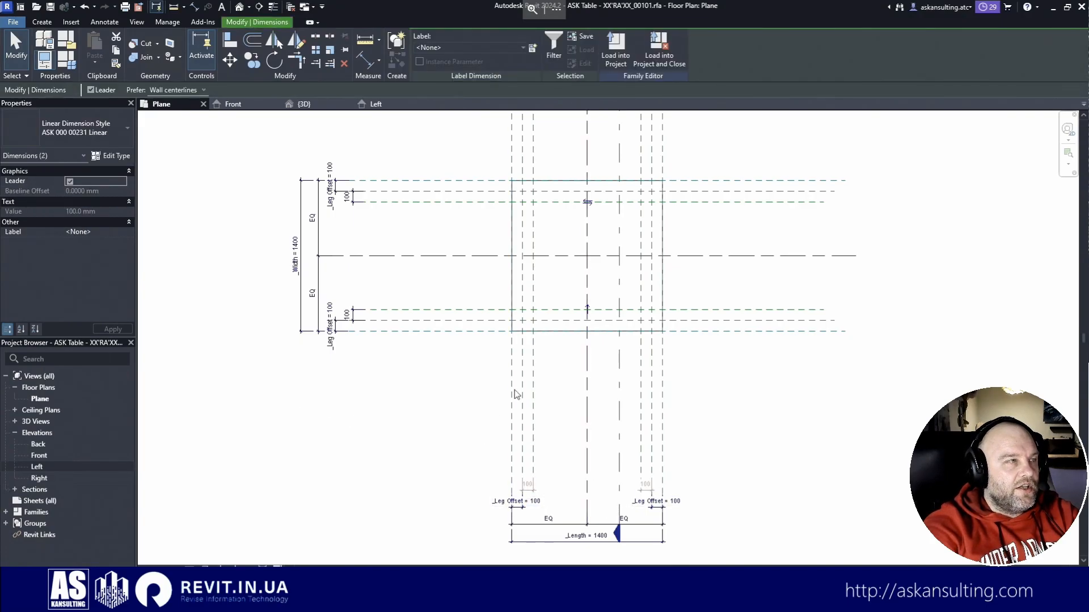
left_click(533, 48)
type("_")
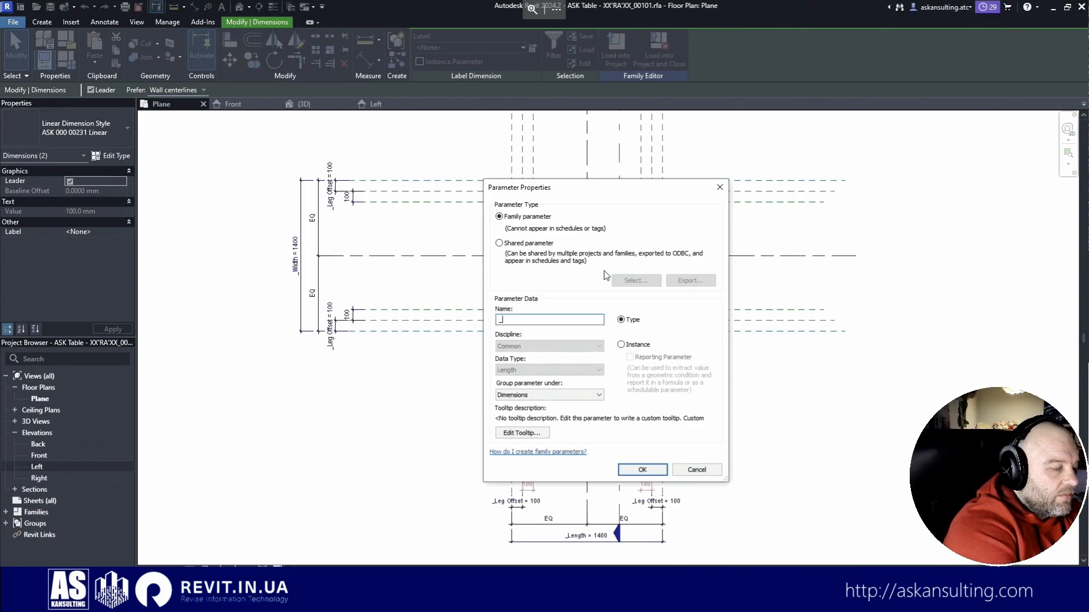
type("Le")
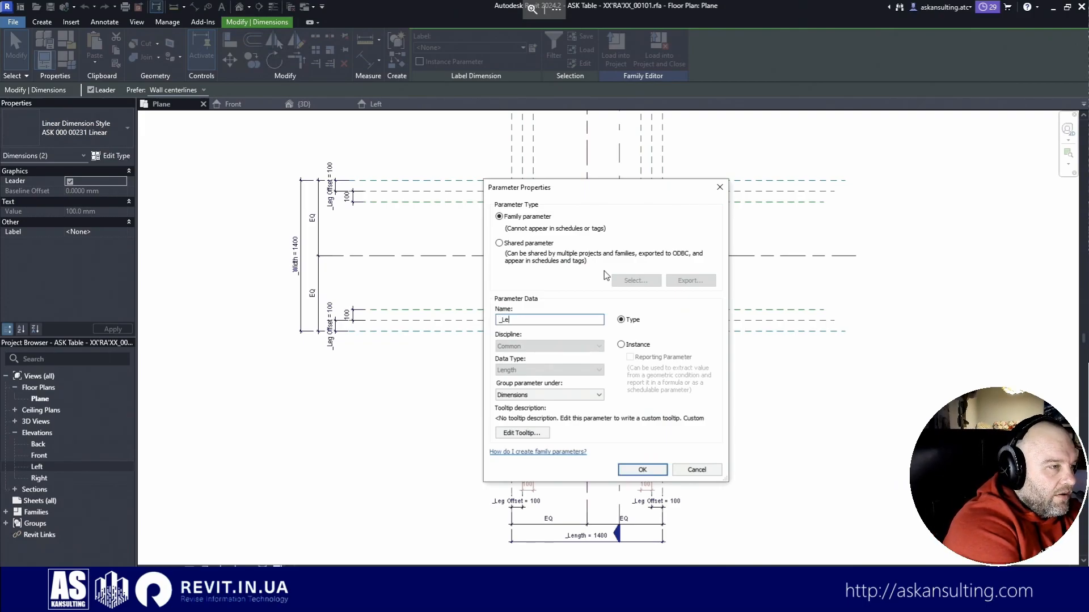
type("g Widt")
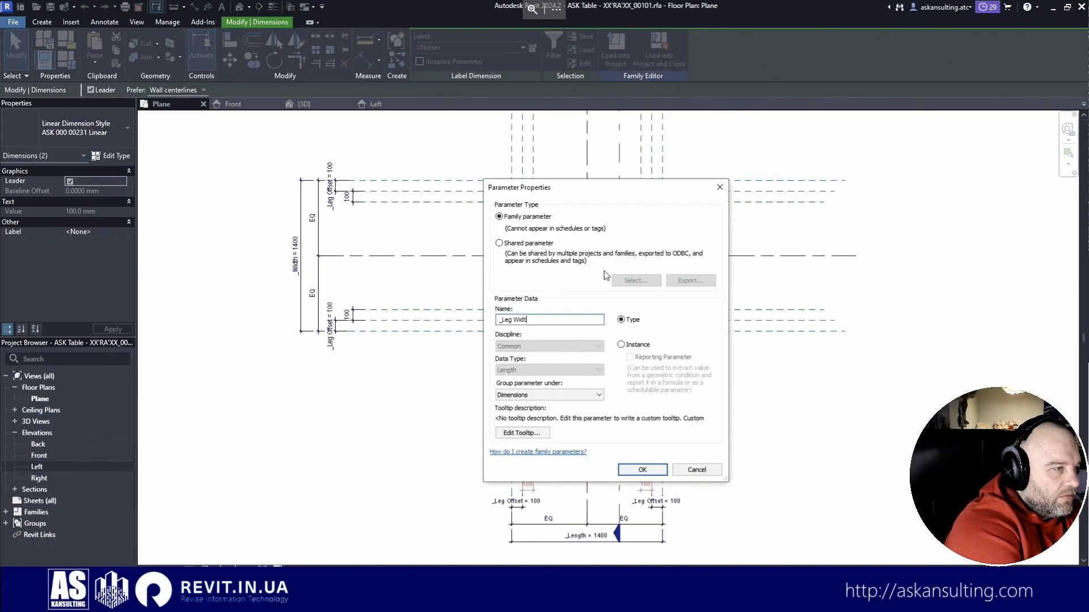
key("BackSpace")
type("th")
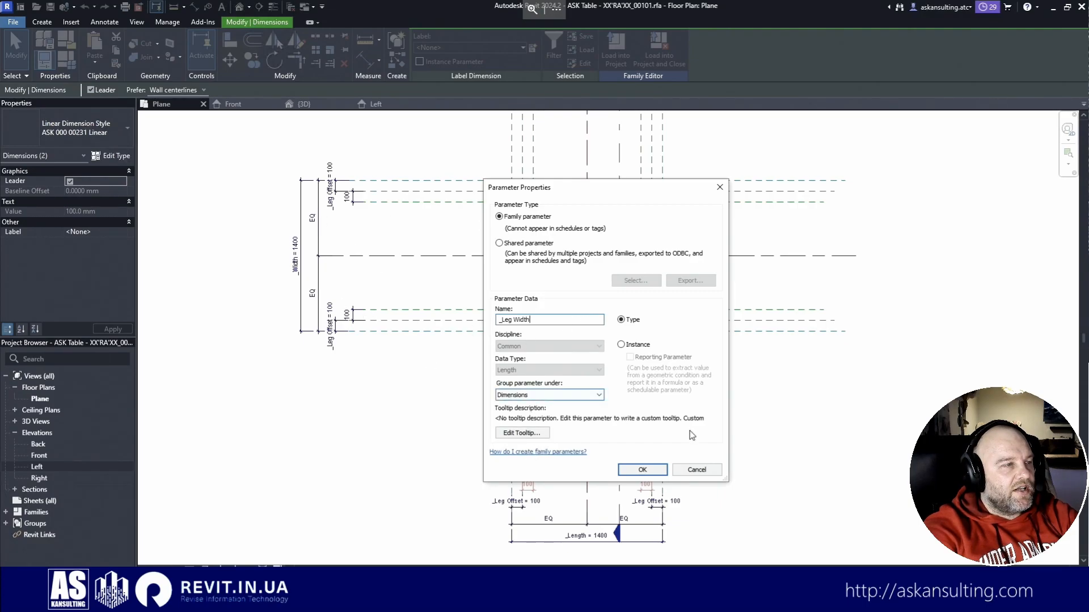
Step: Group the _Leg Width parameter under Division Geometry and create it
left_click(527, 395)
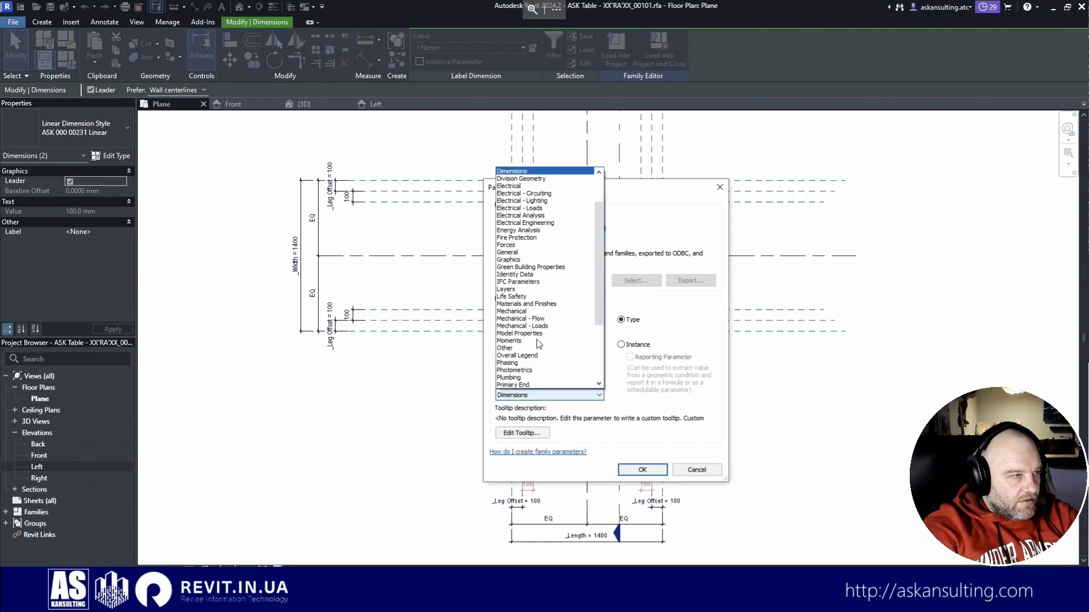
left_click(527, 178)
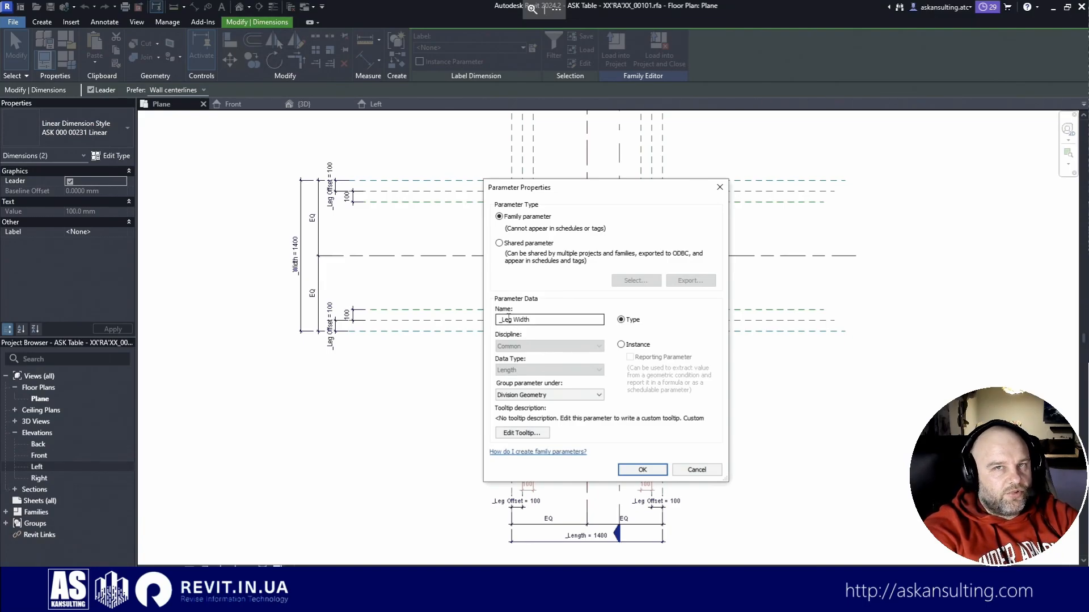
left_click(642, 469)
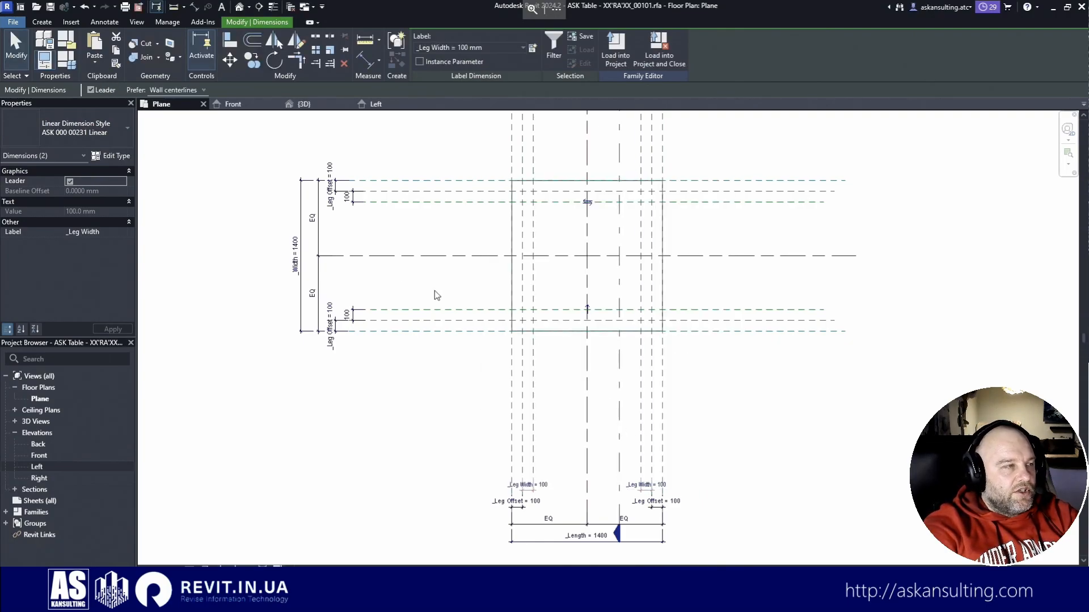
left_click(353, 313)
left_click(355, 200, "ctrl")
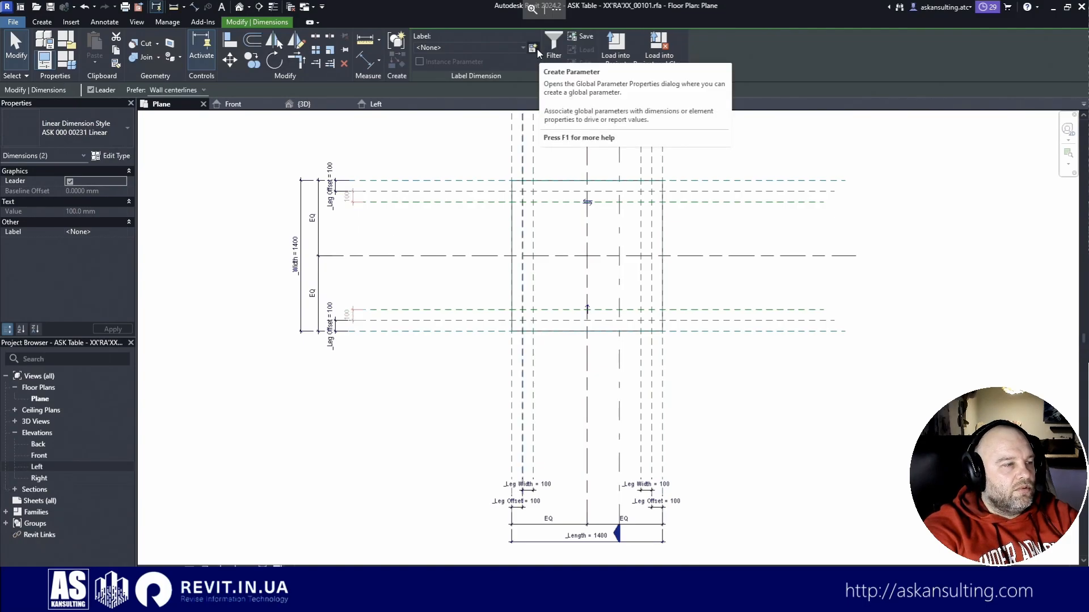
scroll(482, 380, "up", 1)
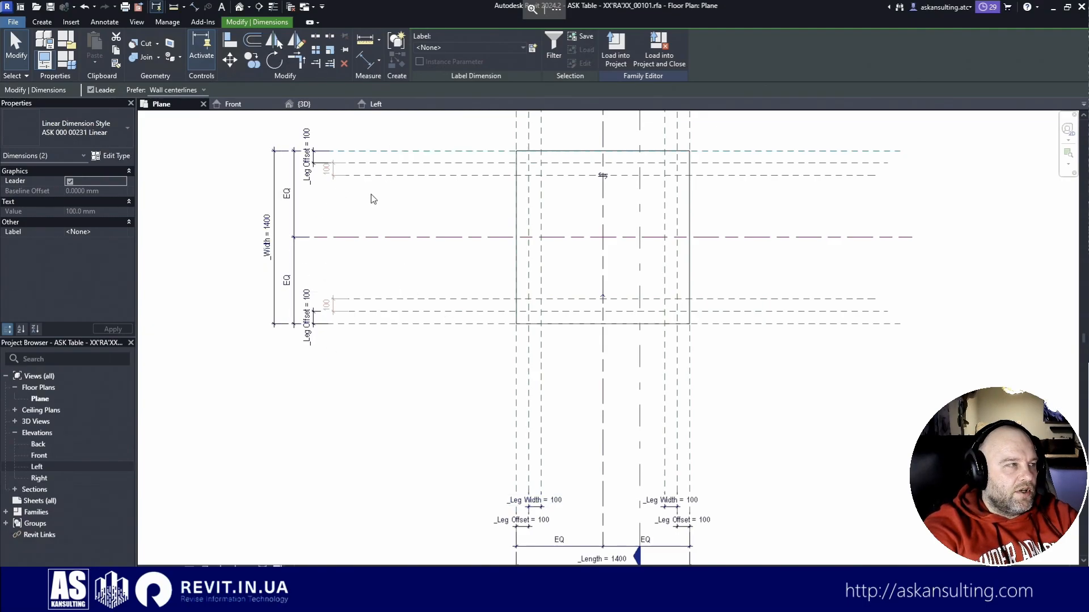
left_click(532, 48)
key("Escape")
key("Escape")
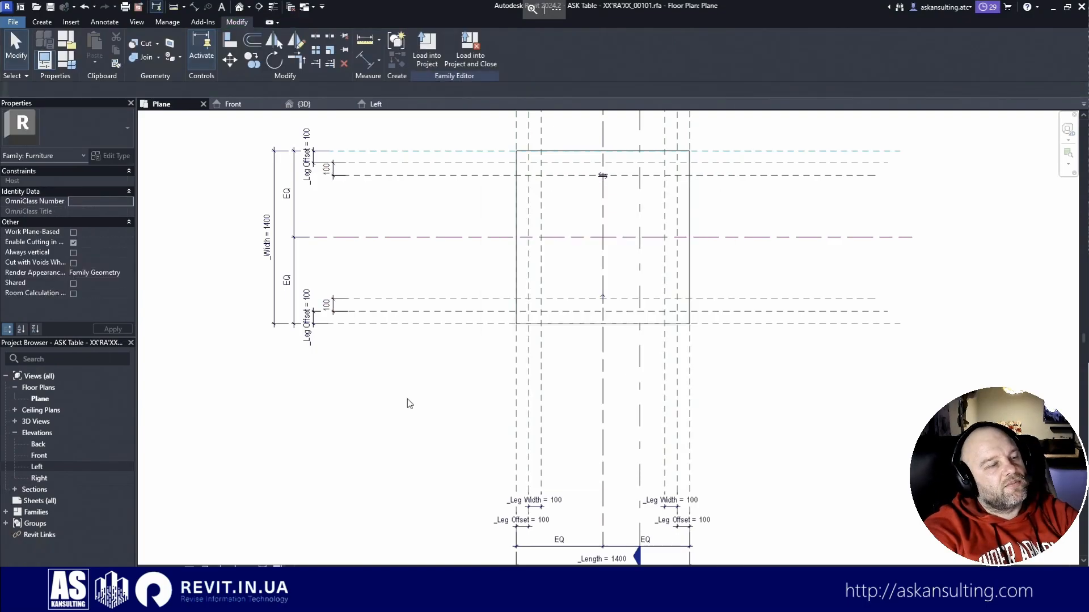
Step: Label both 100 mm leg dimensions beside the table with a new type family parameter _Leg Depth, grouped under Division Geometry
scroll(423, 348, "down", 1)
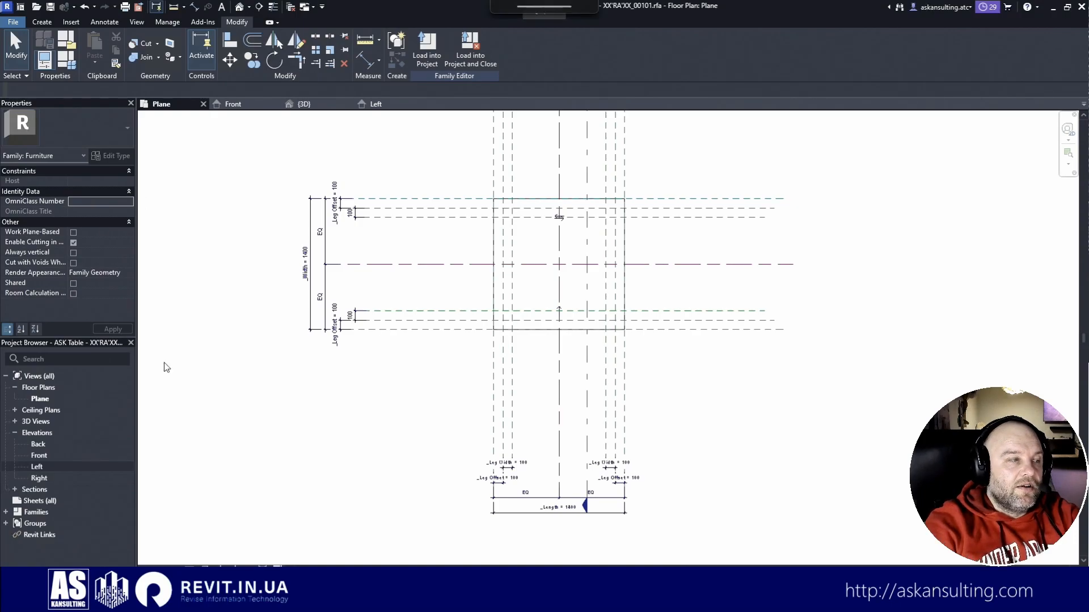
scroll(412, 495, "up", 3)
middle_click_drag(457, 400, 494, 485)
left_click(360, 326)
left_click(359, 190, "ctrl")
left_click(532, 49)
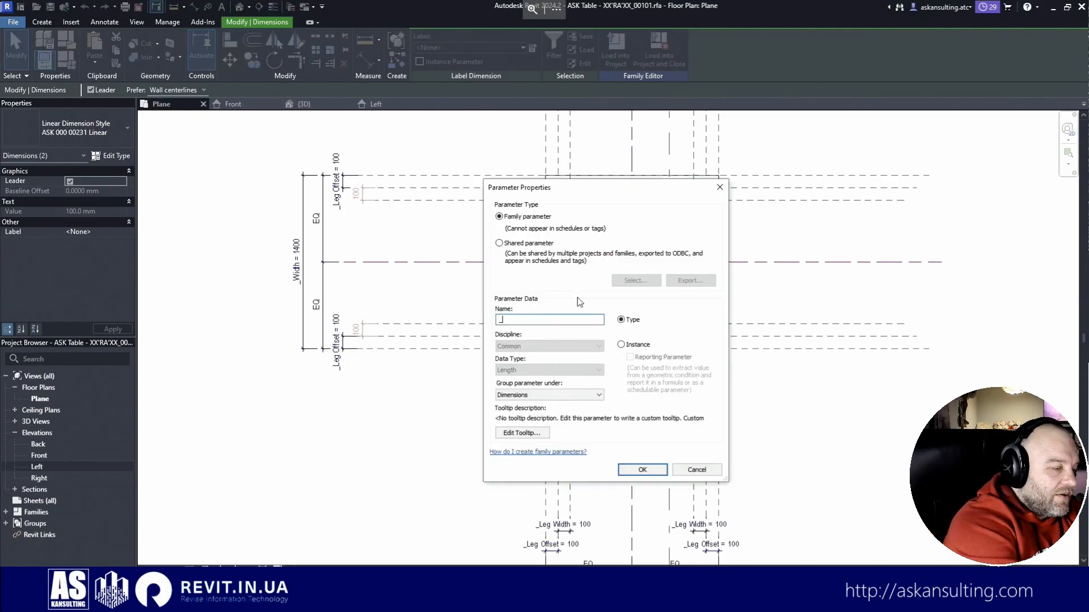
type("_Leg")
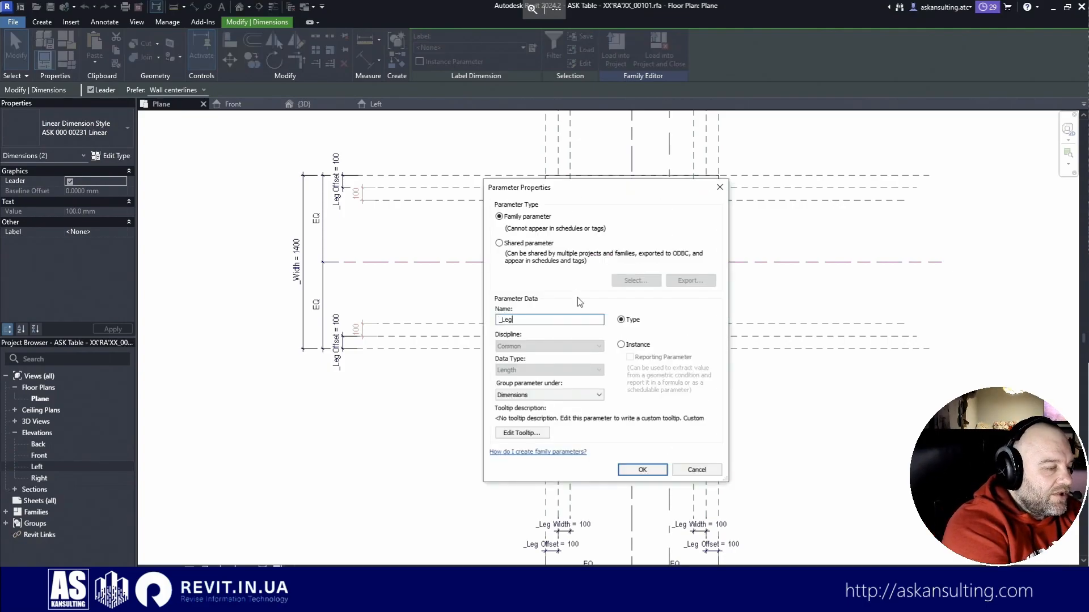
type(" Depth")
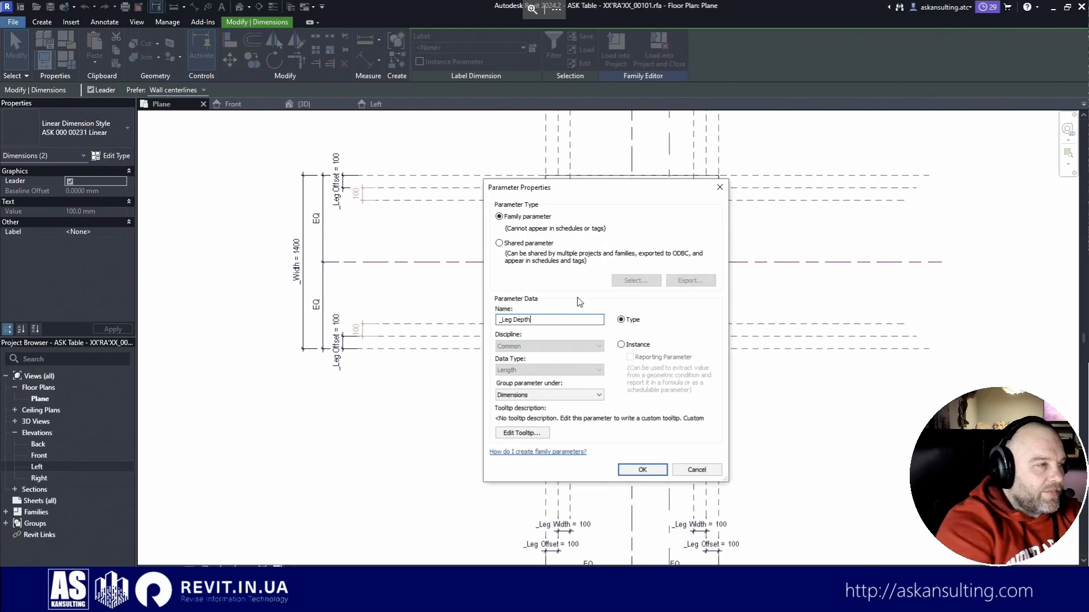
left_click(558, 395)
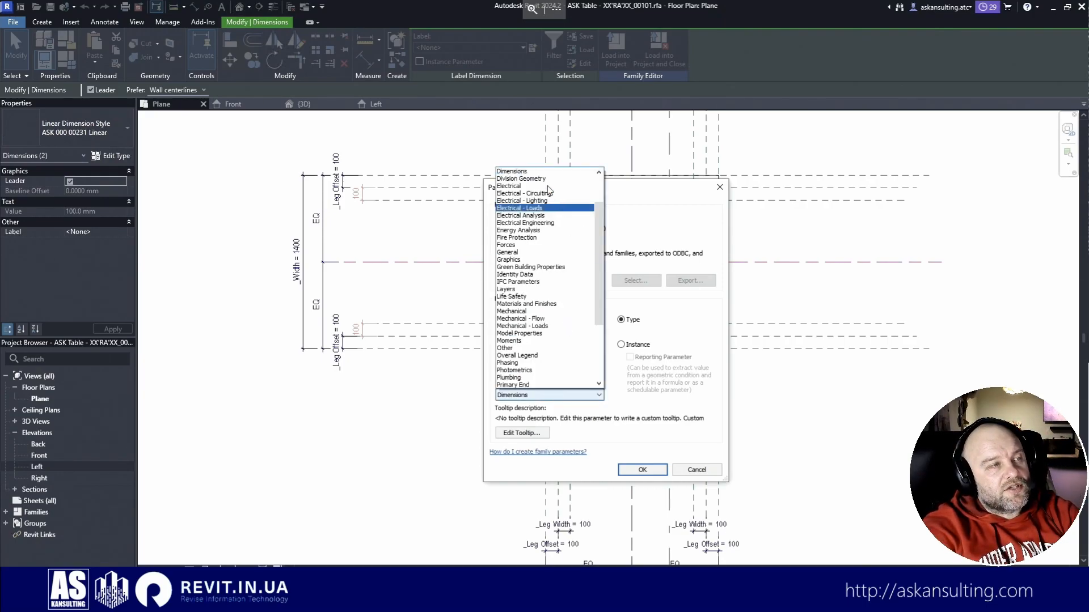
left_click(521, 179)
left_click(642, 469)
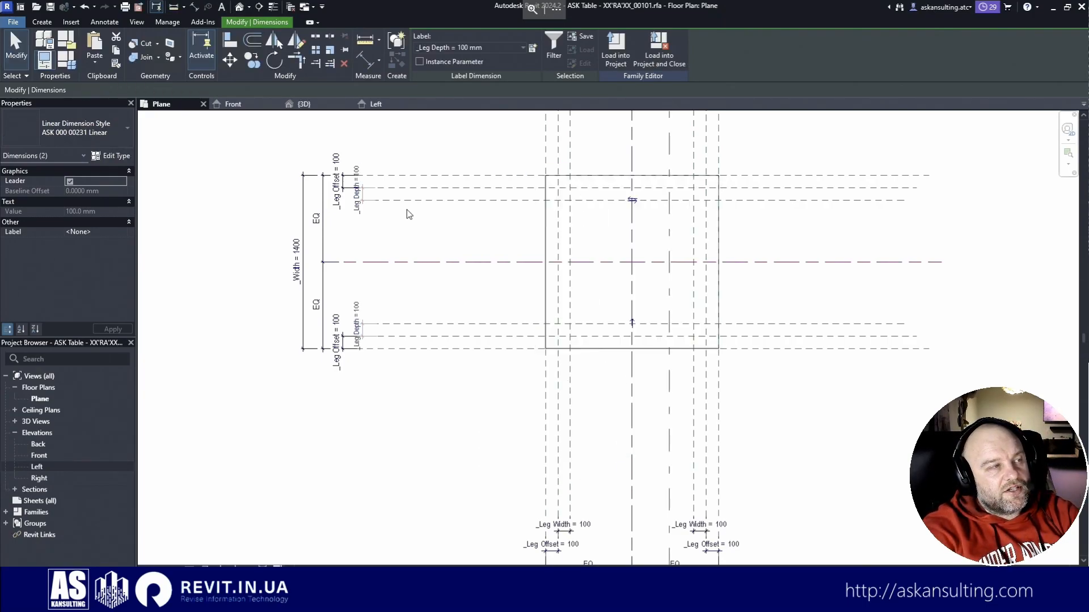
Step: Reorder the Division Geometry parameters in Family Types so that _Leg Width, _Leg Depth and _Leg Offset follow _Desk Thickness
scroll(406, 209, "down", 2)
middle_click_drag(462, 392, 495, 363)
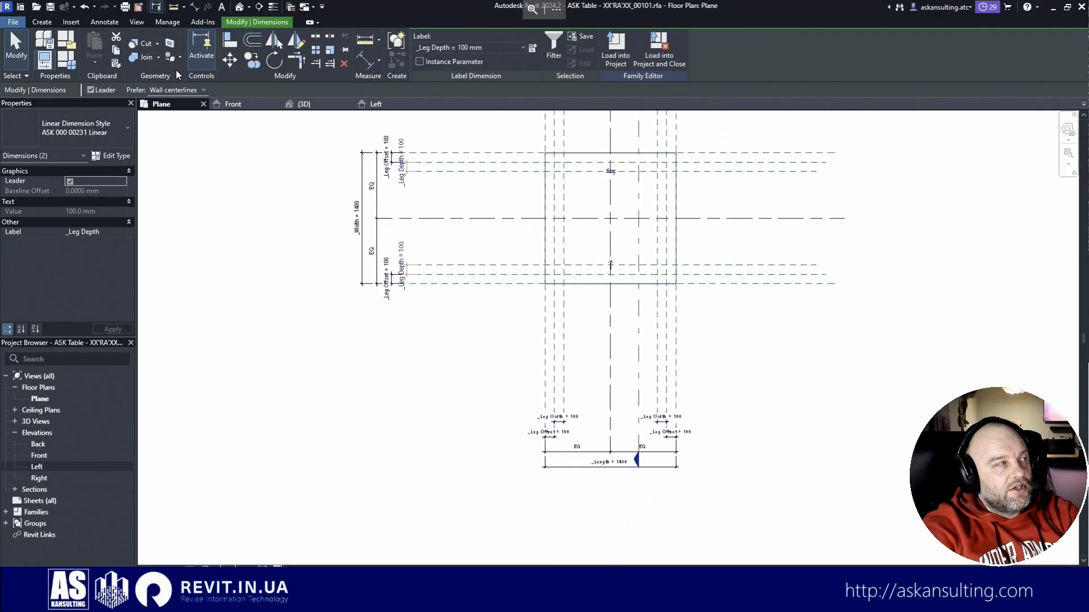
left_click(65, 57)
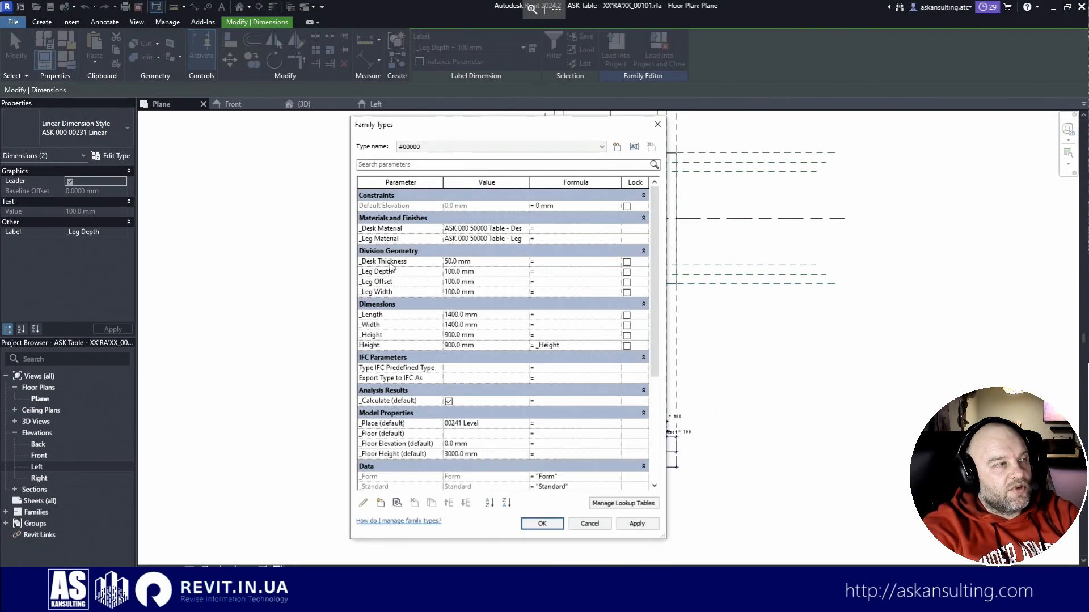
left_click(394, 293)
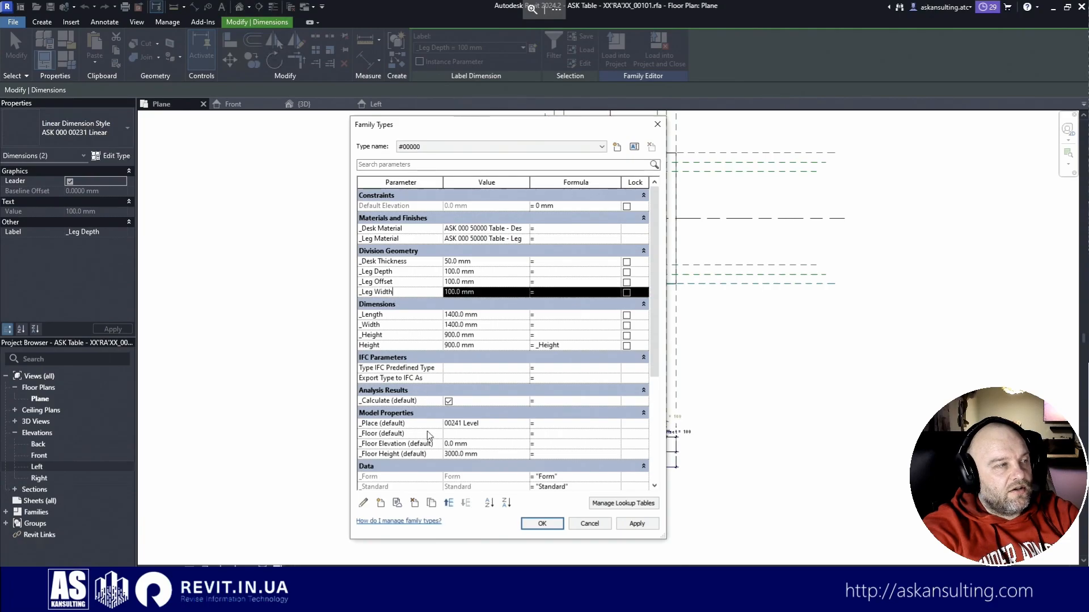
left_click(386, 282)
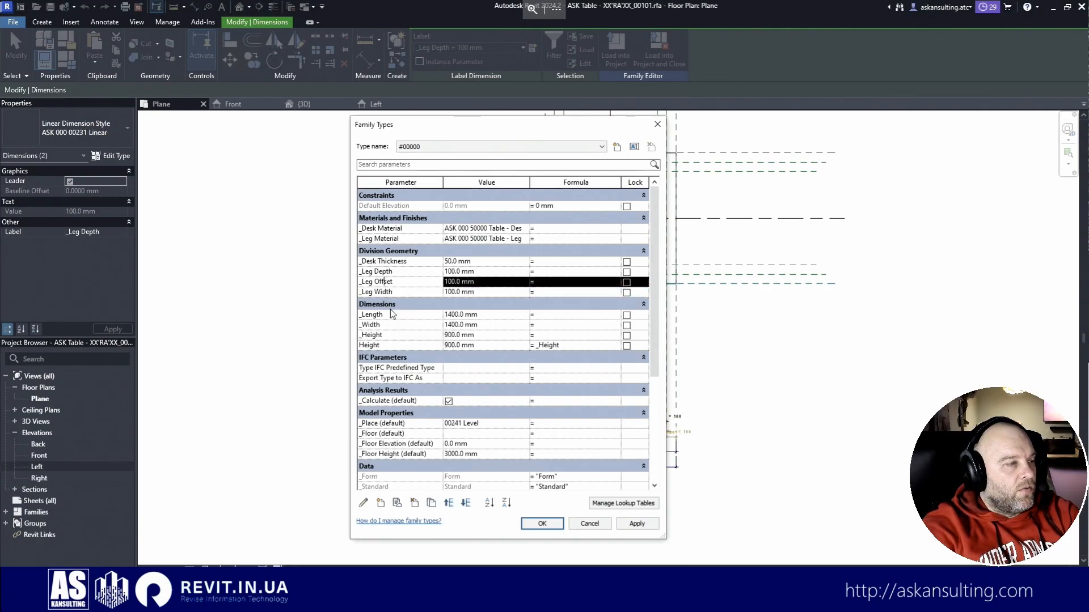
left_click(465, 503)
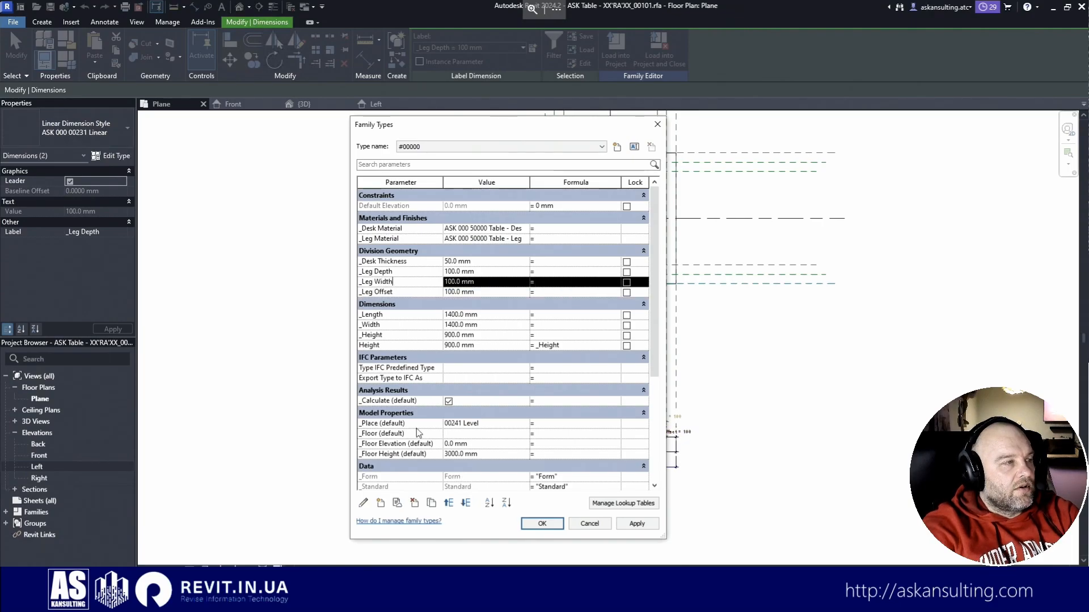
left_click(448, 503)
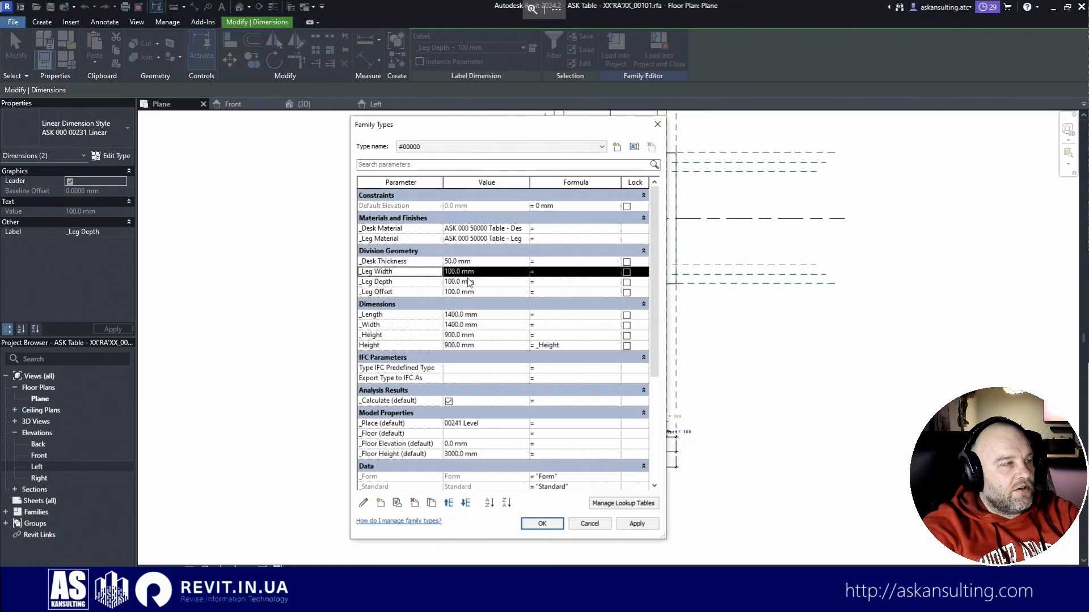
Step: Set the _Leg Width parameter to 50 mm and apply it, keeping the plan's dimensions in view beside the dialog
left_click_drag(496, 124, 304, 120)
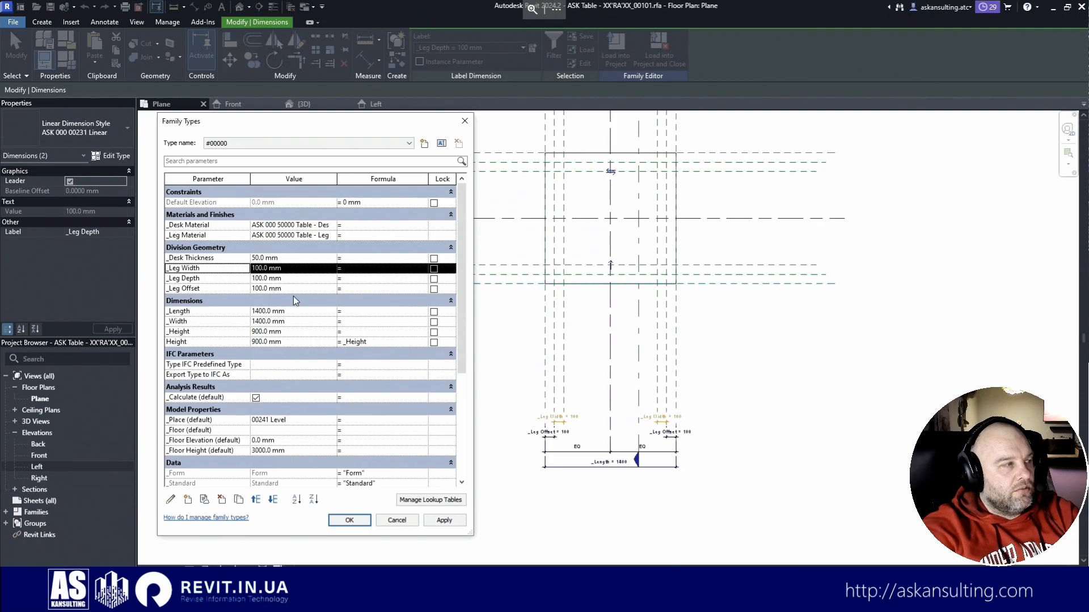
left_click(262, 268)
left_click_drag(252, 268, 258, 275)
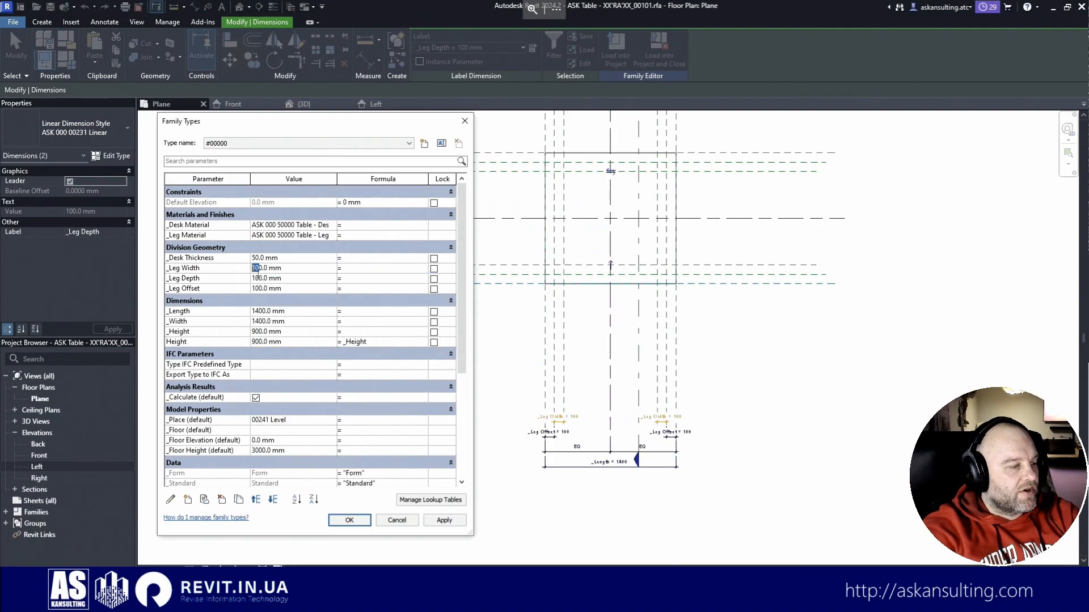
type("5")
left_click(448, 523)
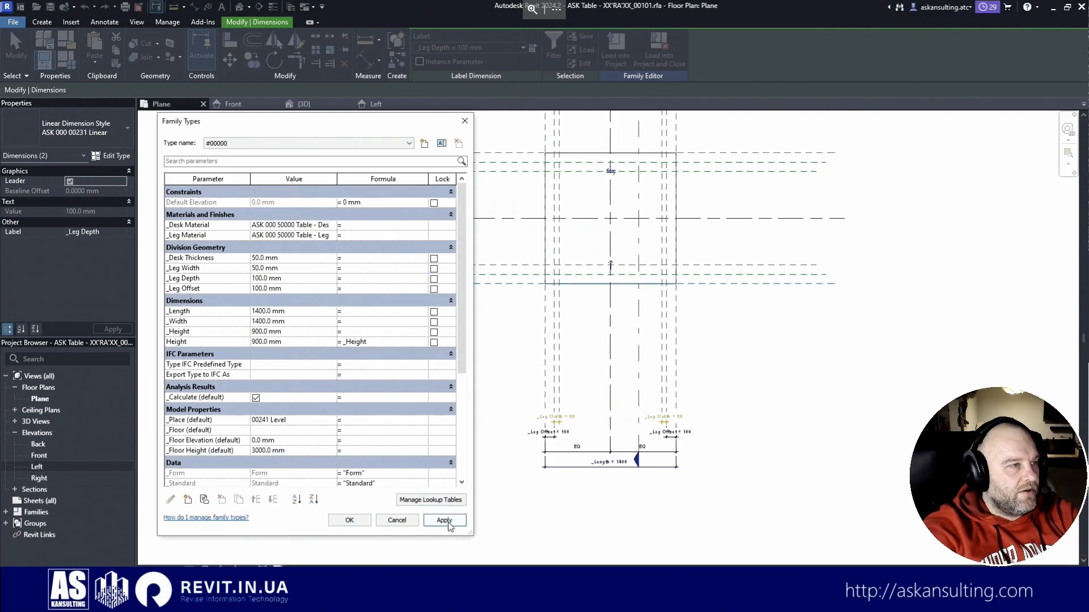
Step: Set the _Leg Depth parameter to 200 mm and apply it to the family
left_click(260, 279)
left_click_drag(257, 279, 251, 279)
type("2")
left_click(445, 520)
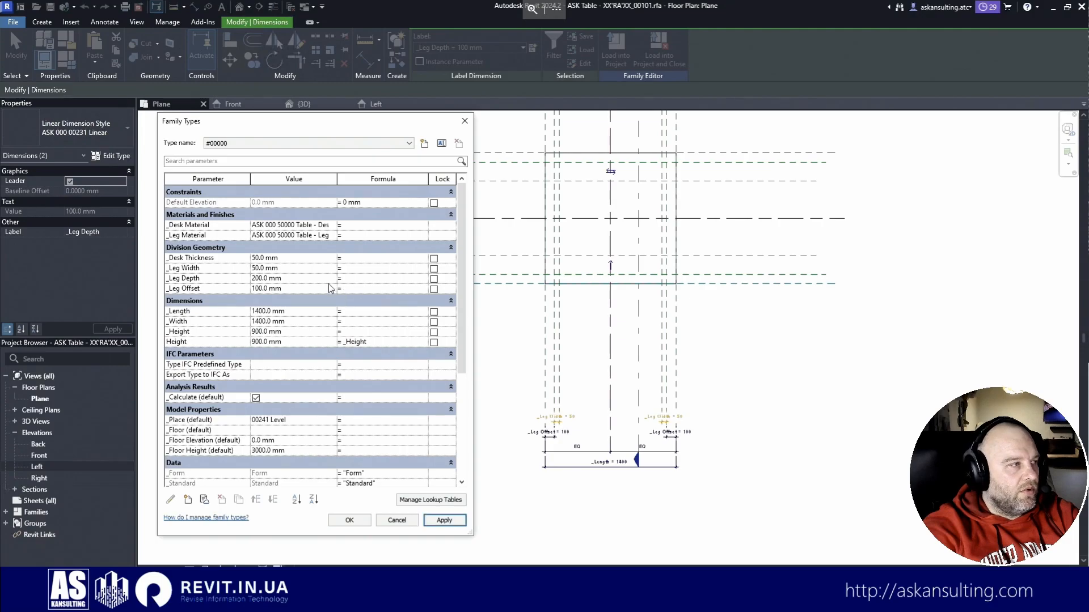
Step: Set the _Leg Offset parameter to 50 mm, apply it and close Family Types
left_click(258, 289)
left_click_drag(258, 288, 245, 289)
type("5")
left_click(445, 520)
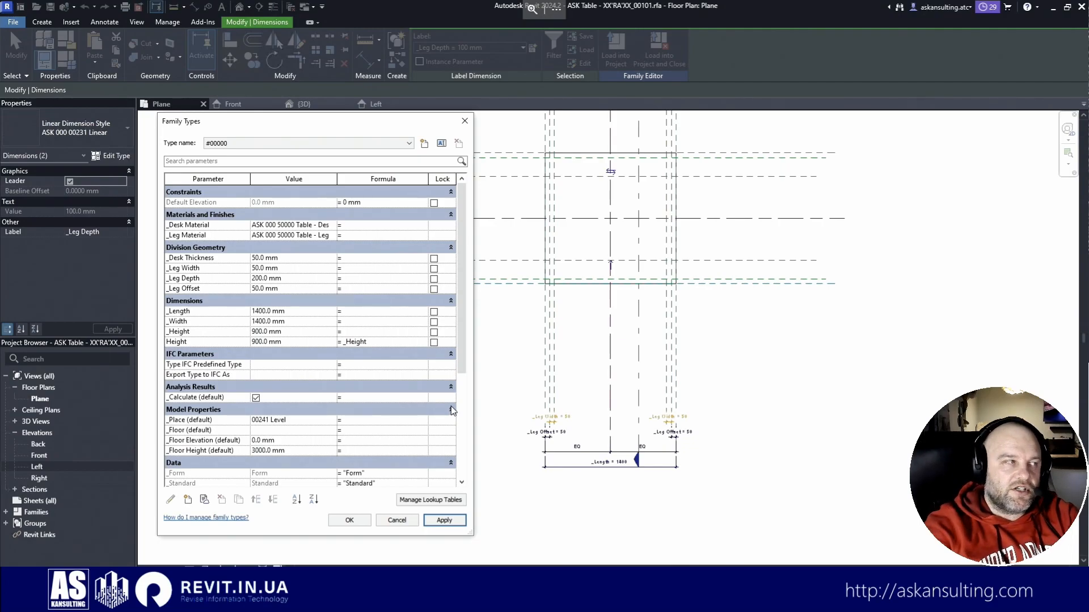
left_click(349, 520)
left_click(358, 519)
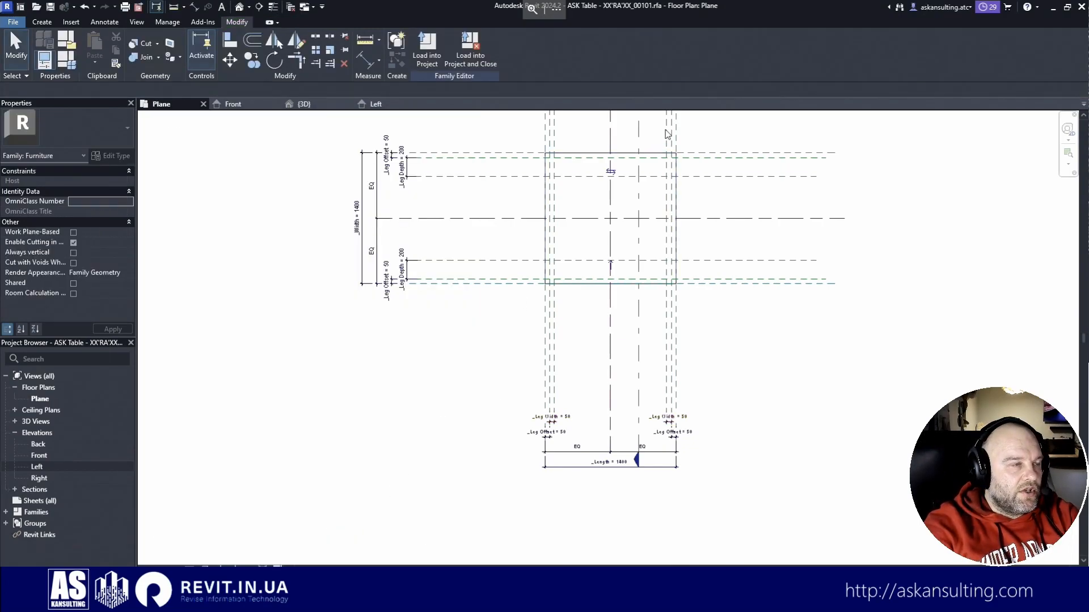
Step: Start a solid extrusion in the Plane floor plan for the table legs
scroll(662, 141, "up", 2)
scroll(658, 142, "up", 2)
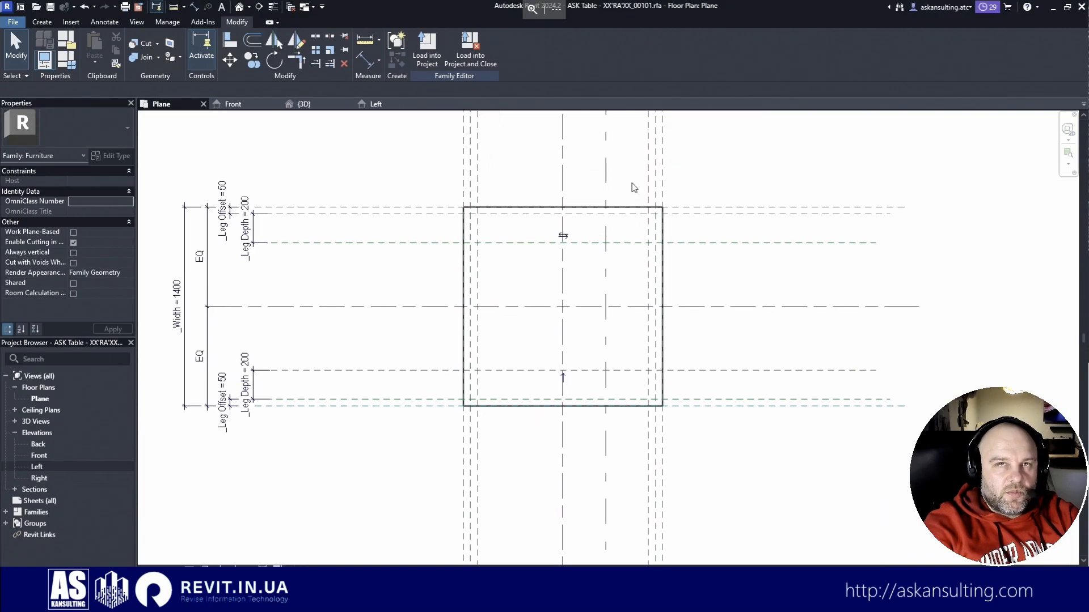
left_click(44, 25)
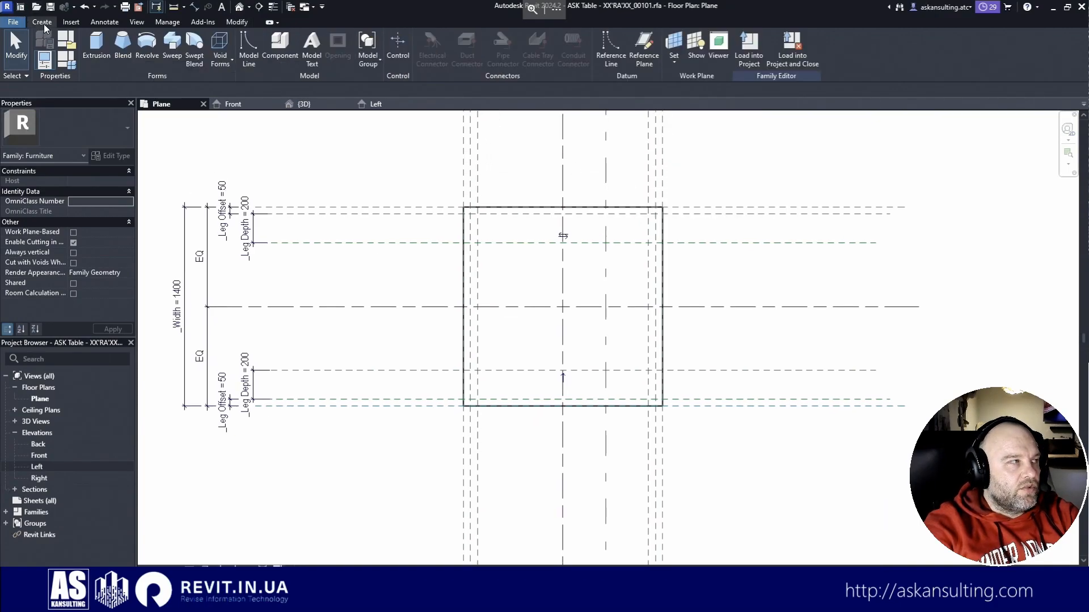
left_click(97, 45)
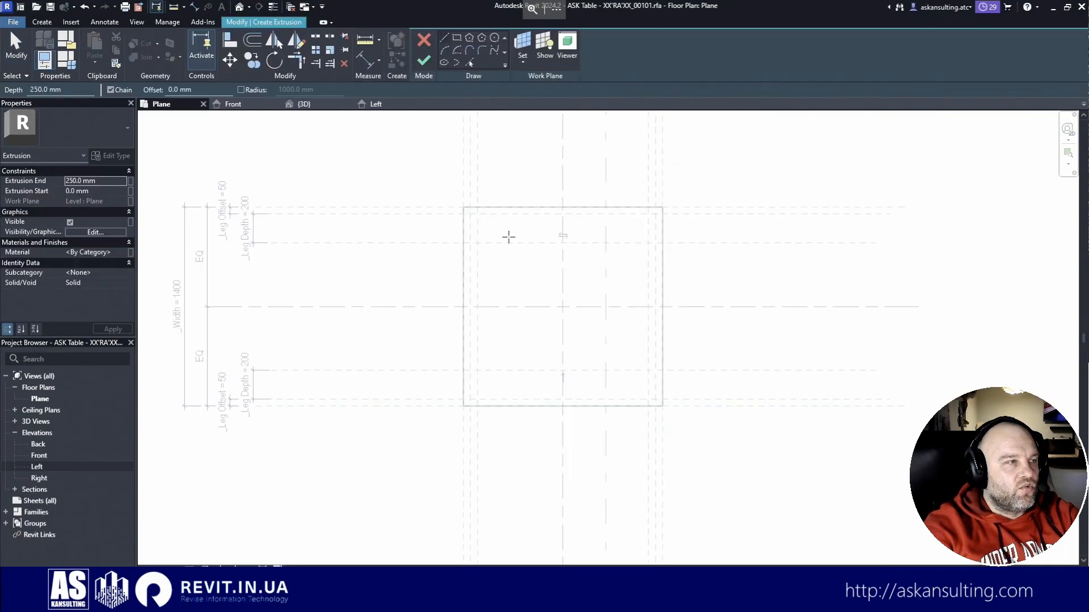
Step: Sketch leg rectangles between the leg reference planes at the table's back-left, back-right and front-right corners
left_click(462, 38)
scroll(480, 216, "up", 2)
left_click(462, 210)
left_click(474, 261)
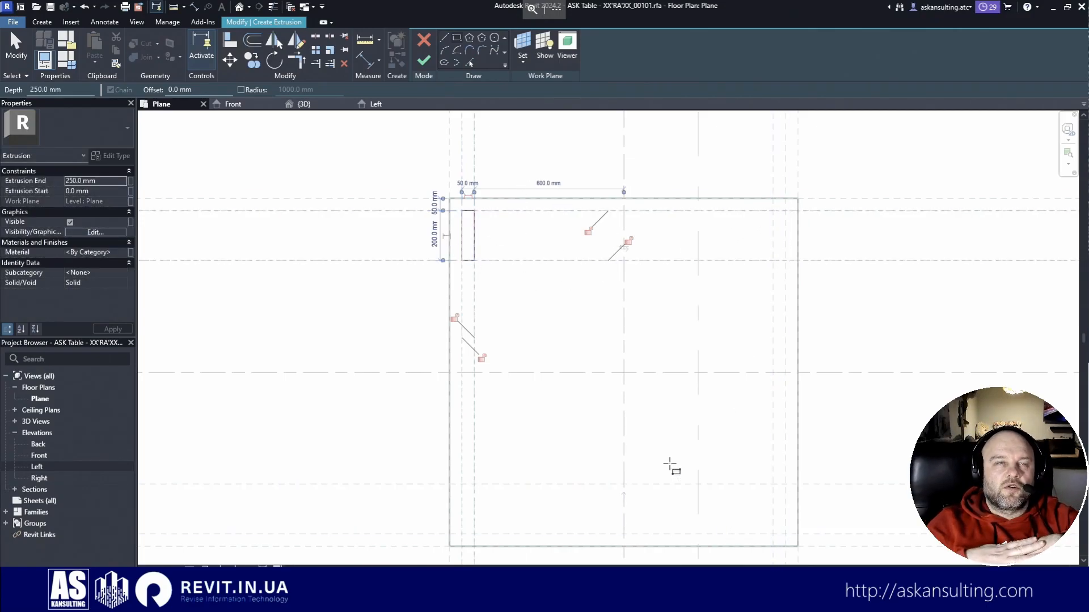
left_click(773, 211)
left_click(784, 260)
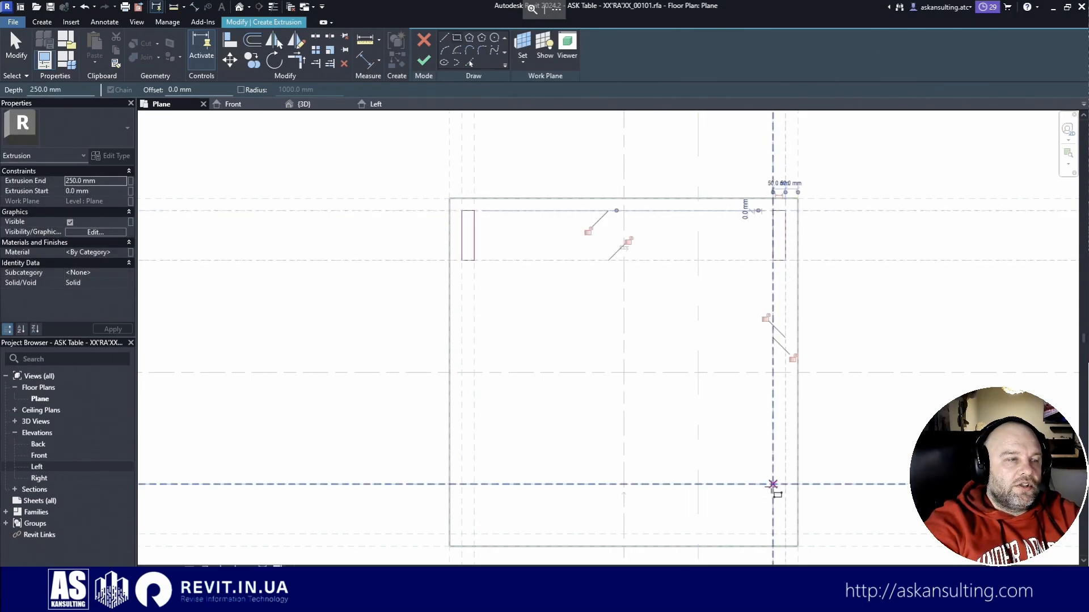
left_click(772, 484)
left_click(785, 533)
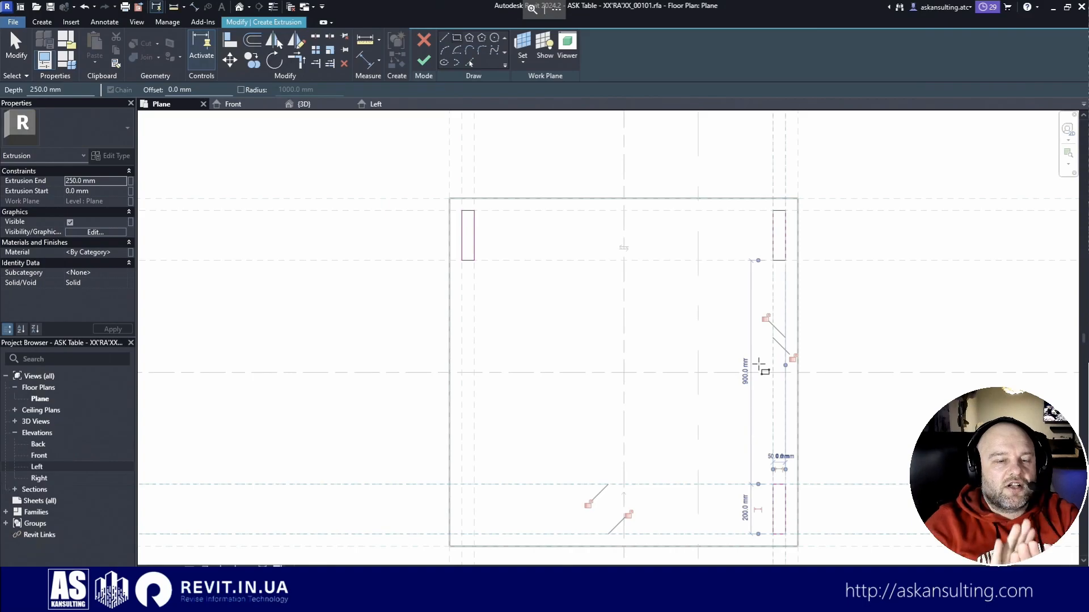
Step: Undo all the leg rectangles sketched so far in the extrusion
key("ctrl+z")
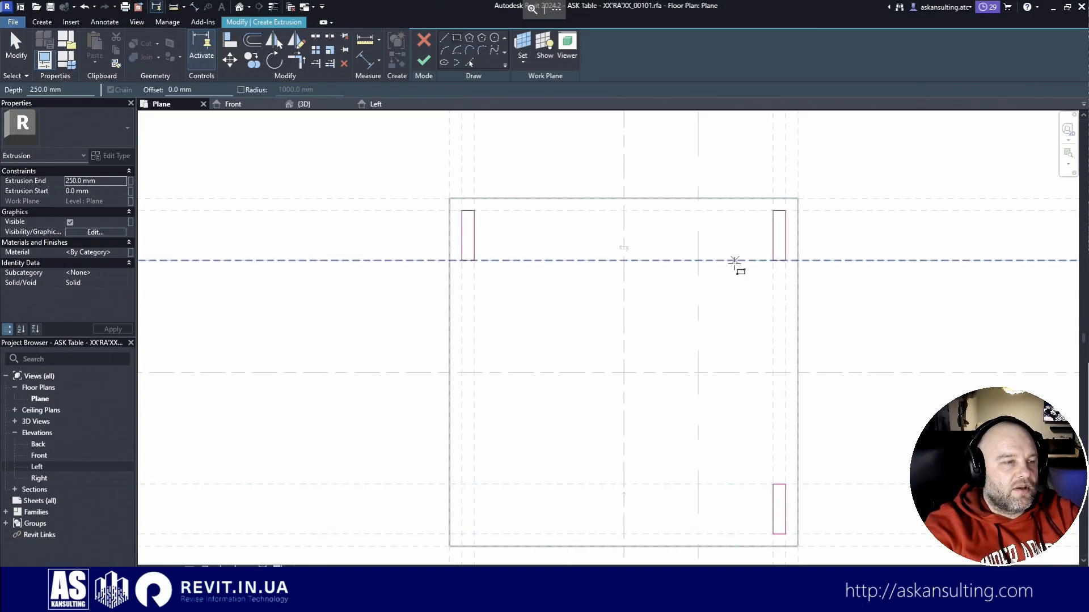
key("ctrl+z")
key("ctrl+z")
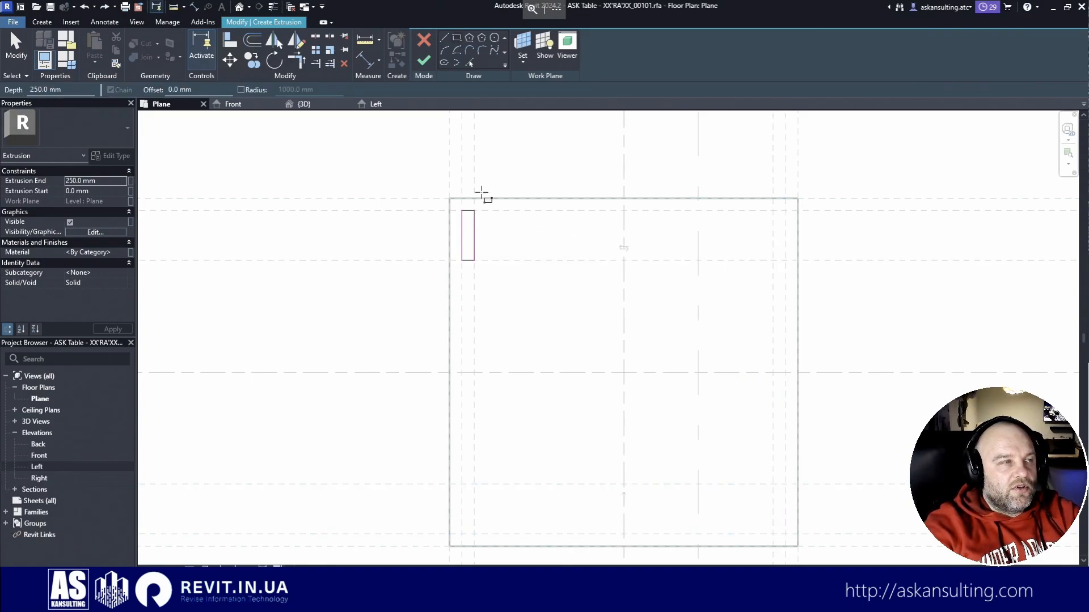
left_click(232, 38)
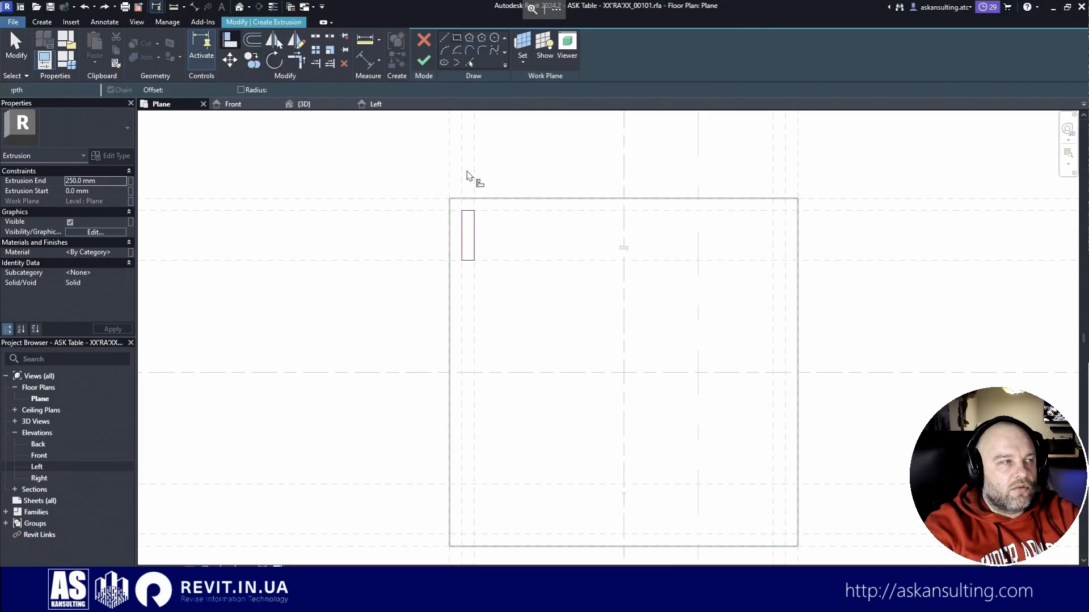
key("ctrl+z")
Step: Sketch a 50 by 200 mm leg rectangle between the offset and inner leg planes at the table's back-left corner
scroll(413, 178, "up", 1)
scroll(413, 178, "up", 1)
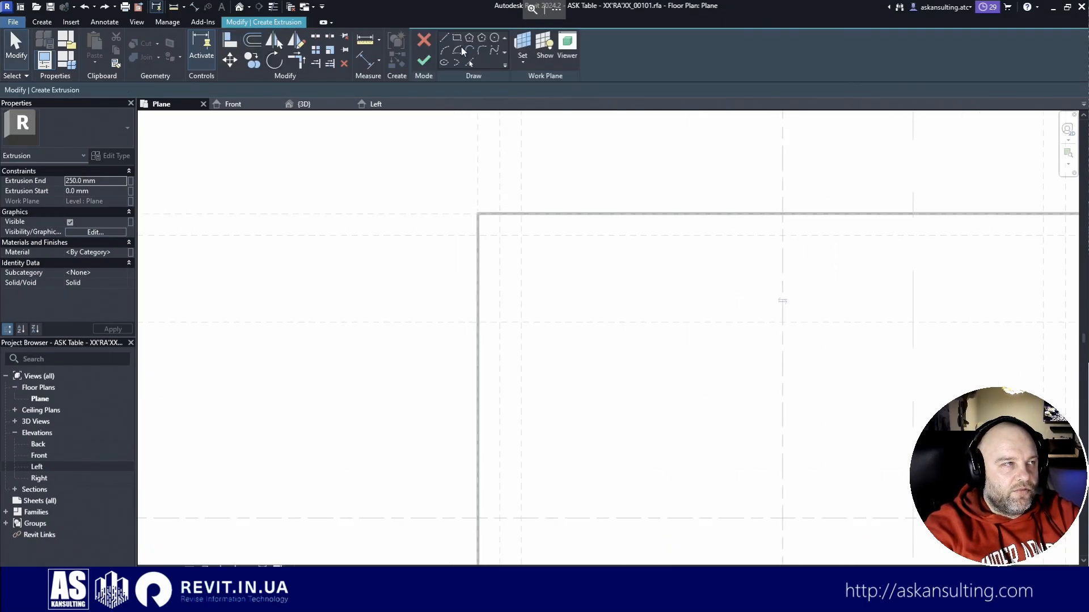
left_click(457, 38)
left_click(499, 236)
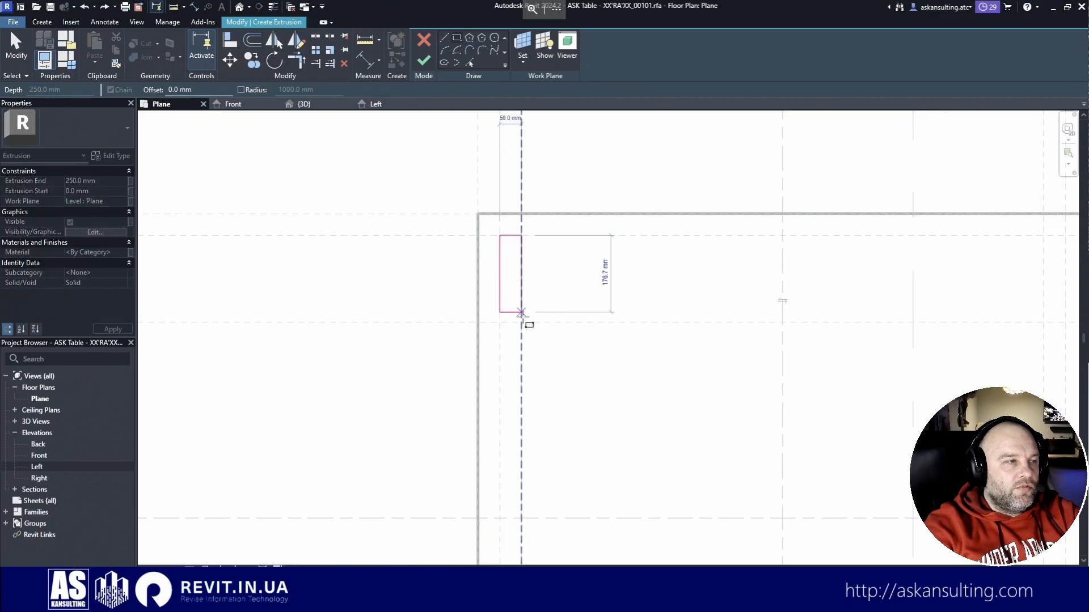
left_click(521, 322)
scroll(479, 247, "up", 2)
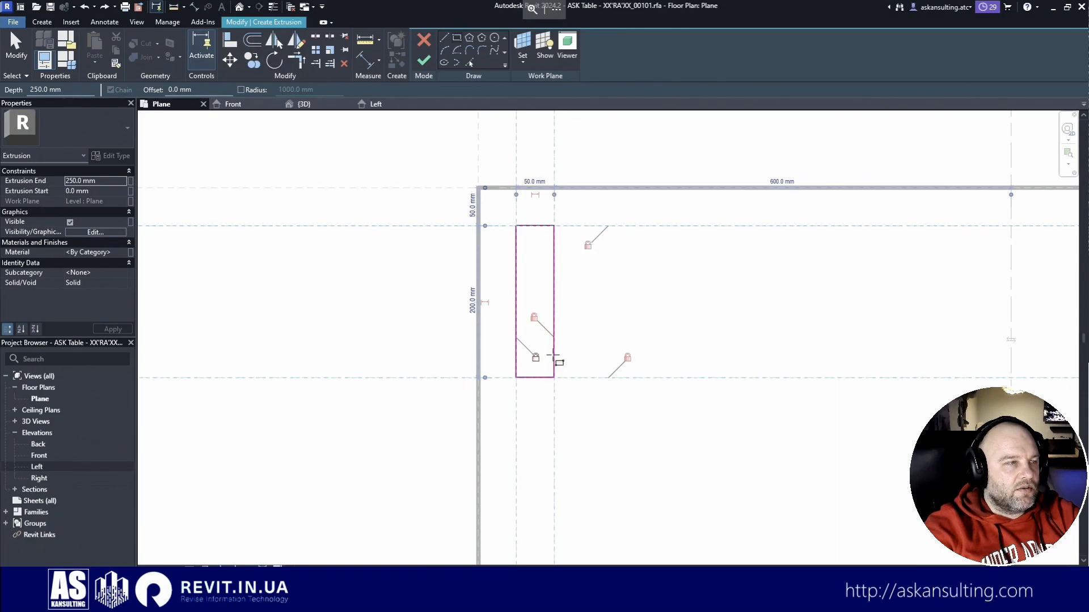
scroll(506, 253, "down", 2)
scroll(501, 177, "down", 2)
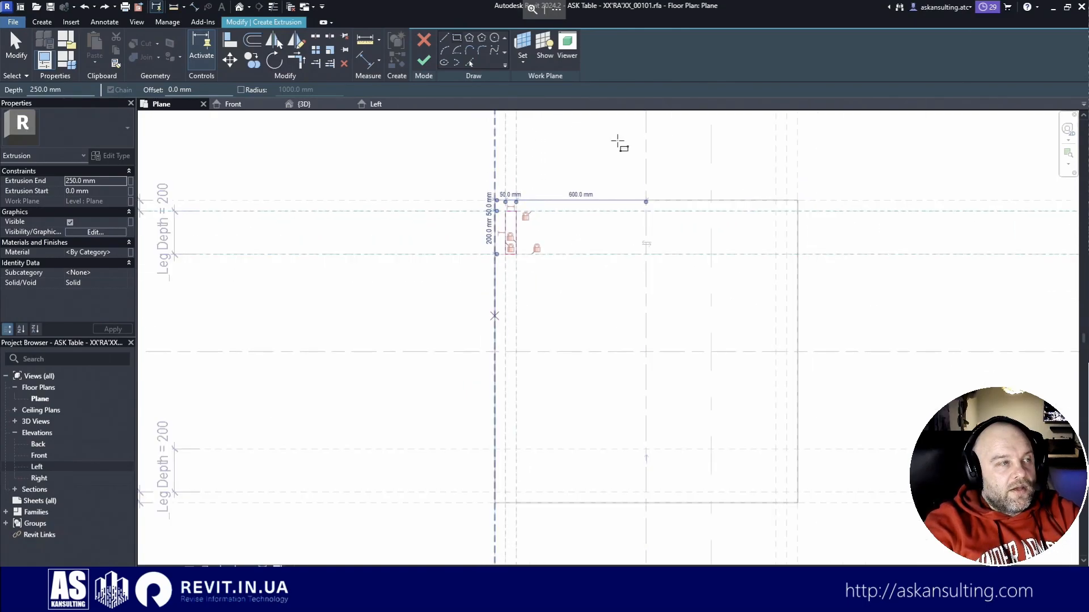
scroll(499, 188, "up", 2)
key("Escape")
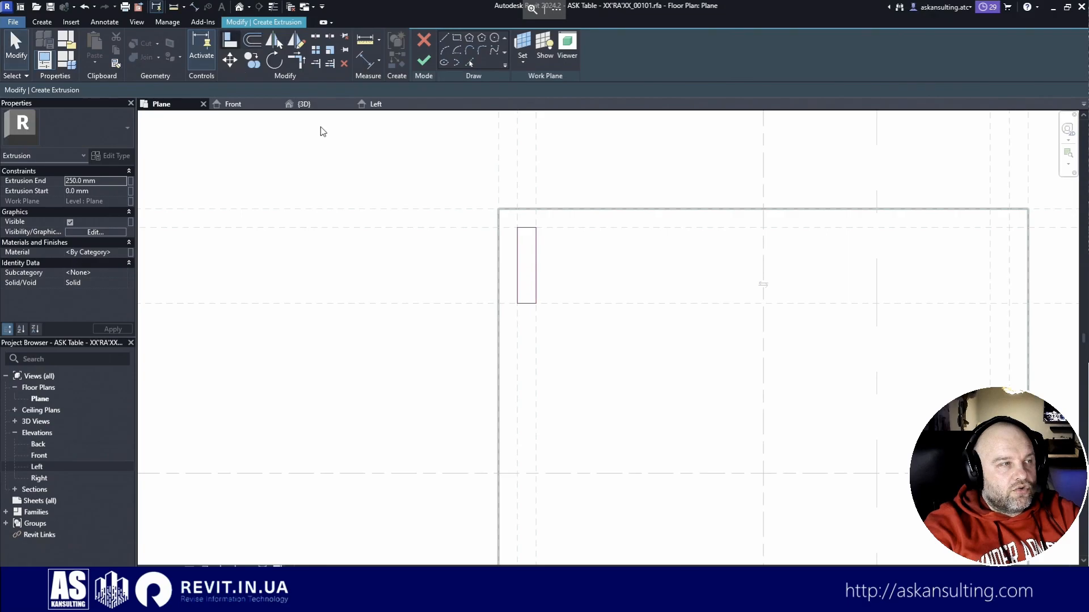
left_click(229, 40)
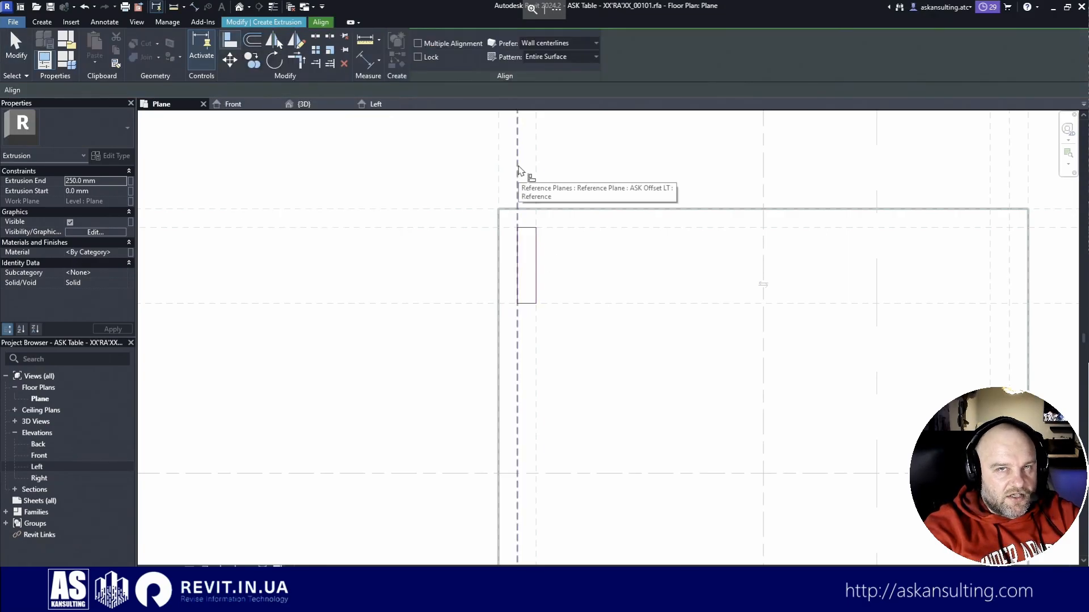
left_click(518, 170)
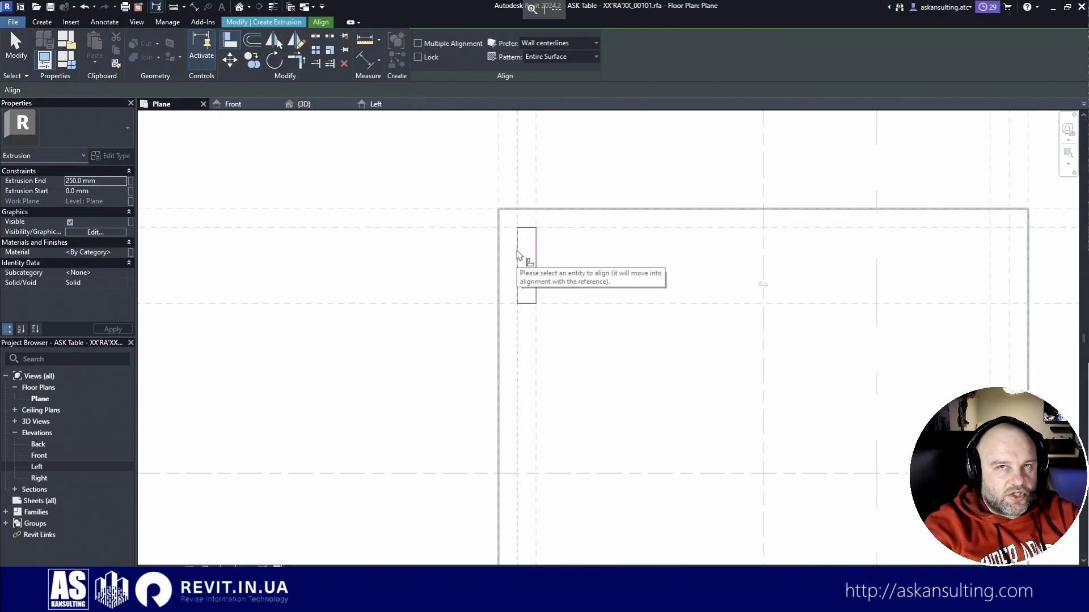
key("Escape")
key("Escape")
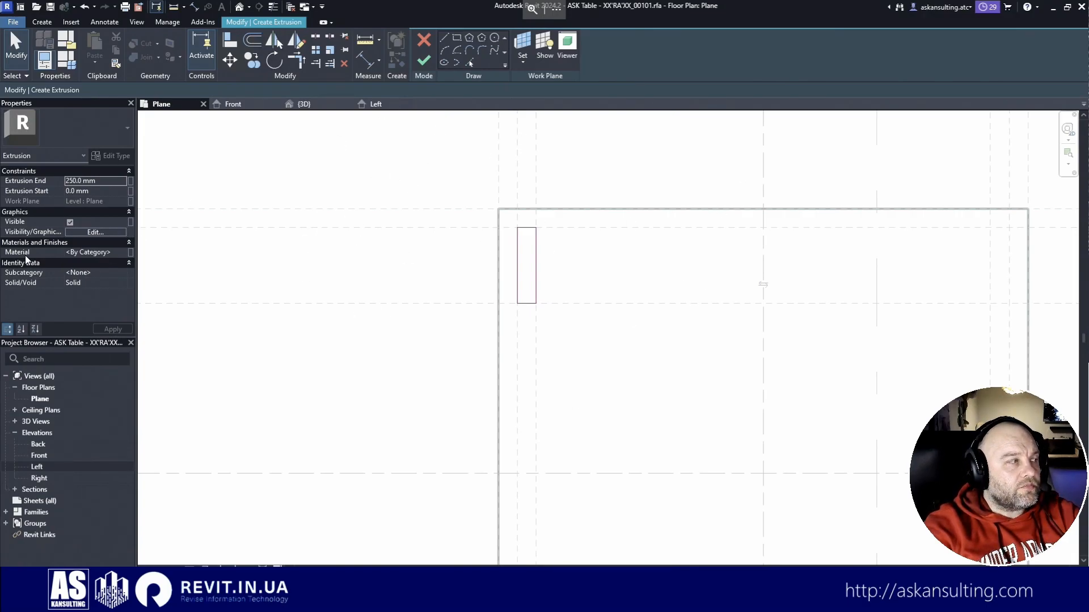
Step: Associate the leg extrusion's material with the Leg Material parameter and finish the extrusion sketch
left_click(131, 253)
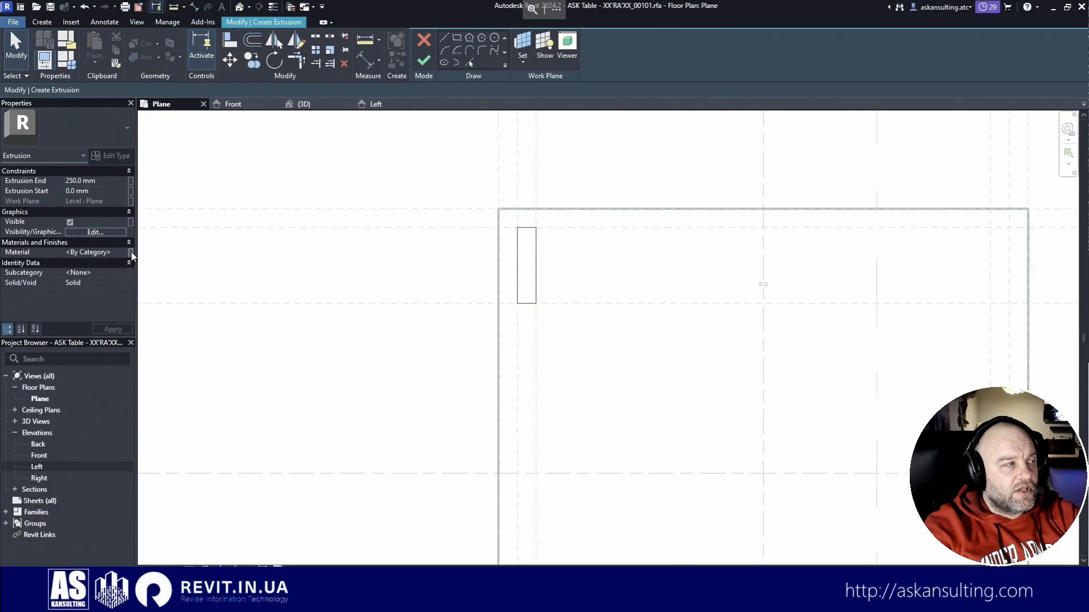
left_click(366, 276)
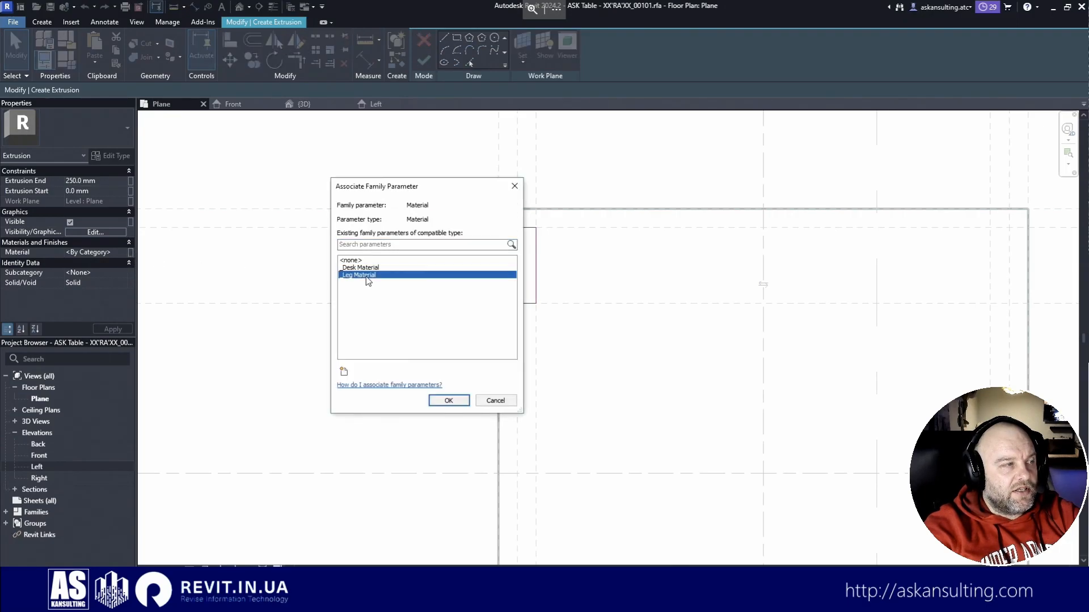
left_click(459, 400)
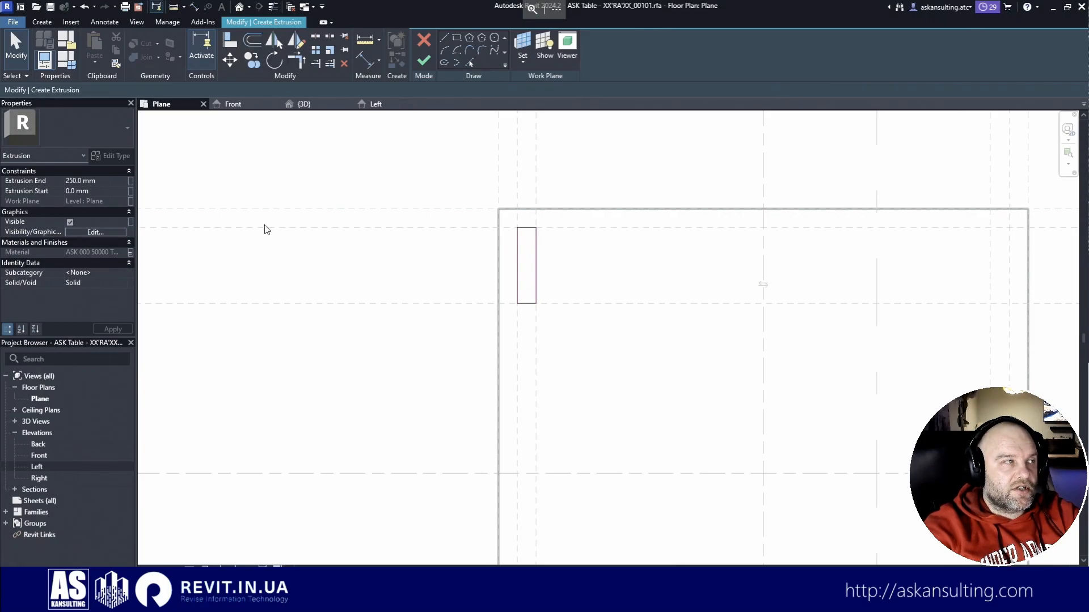
left_click(423, 58)
left_click(375, 136)
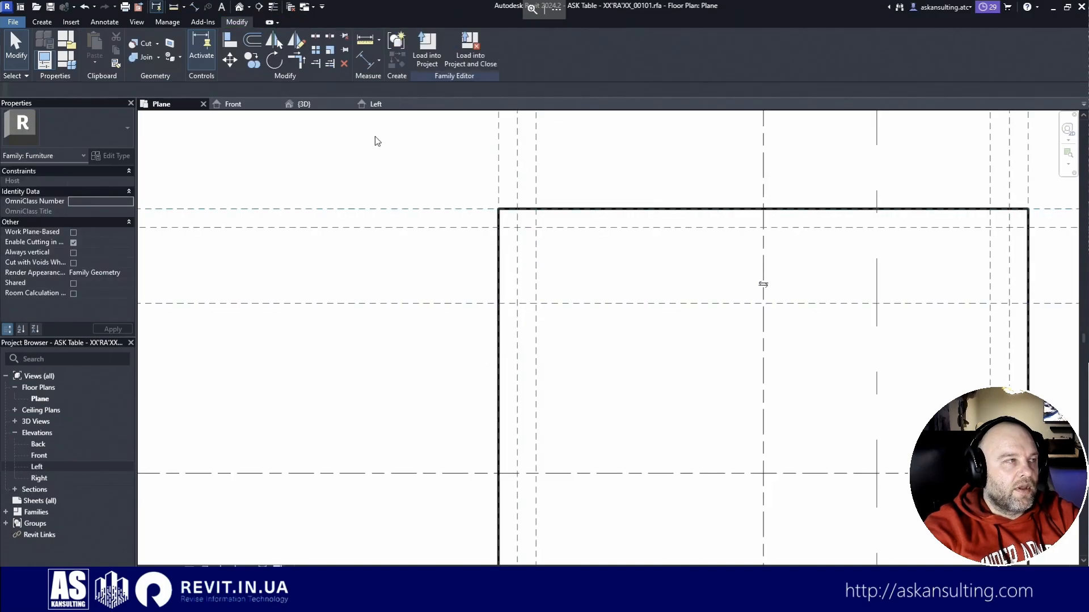
Step: In the Front elevation, align the leg's top face to the reference plane under the desktop and lock the alignment
left_click(249, 105)
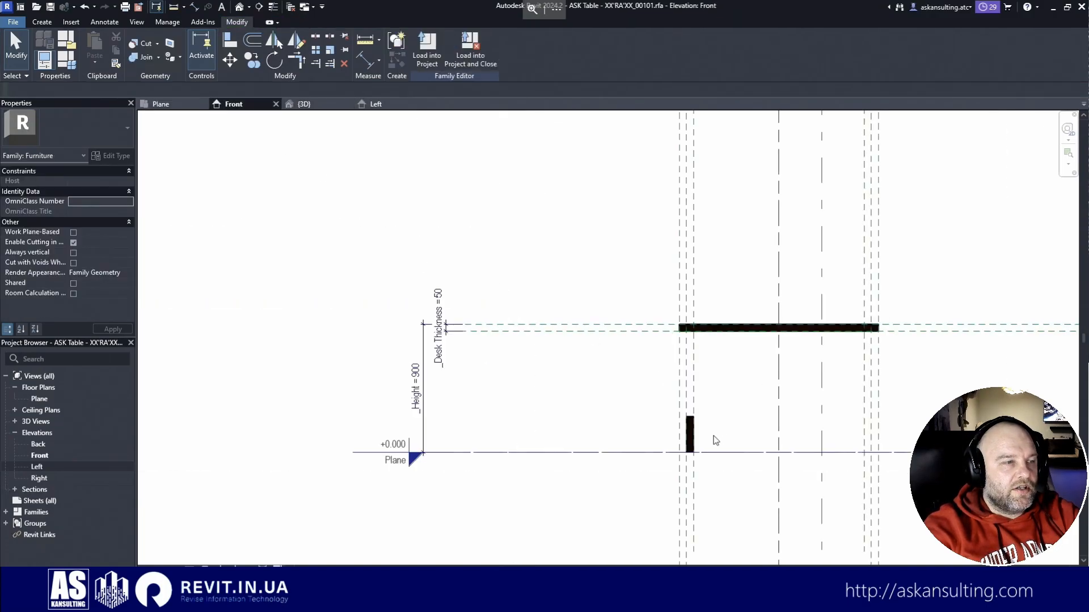
left_click(691, 437)
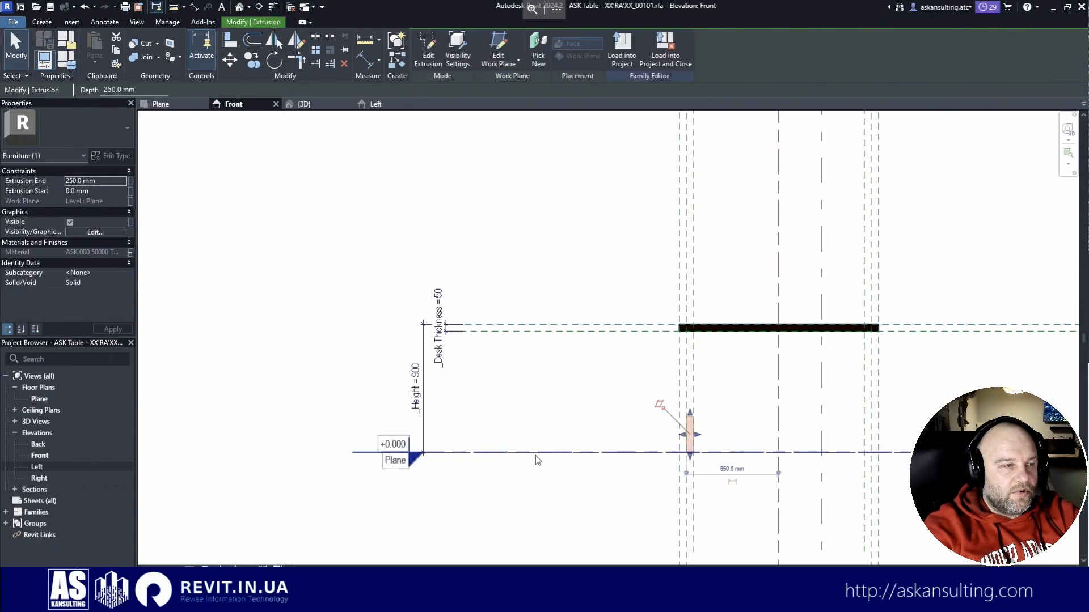
scroll(831, 423, "up", 1)
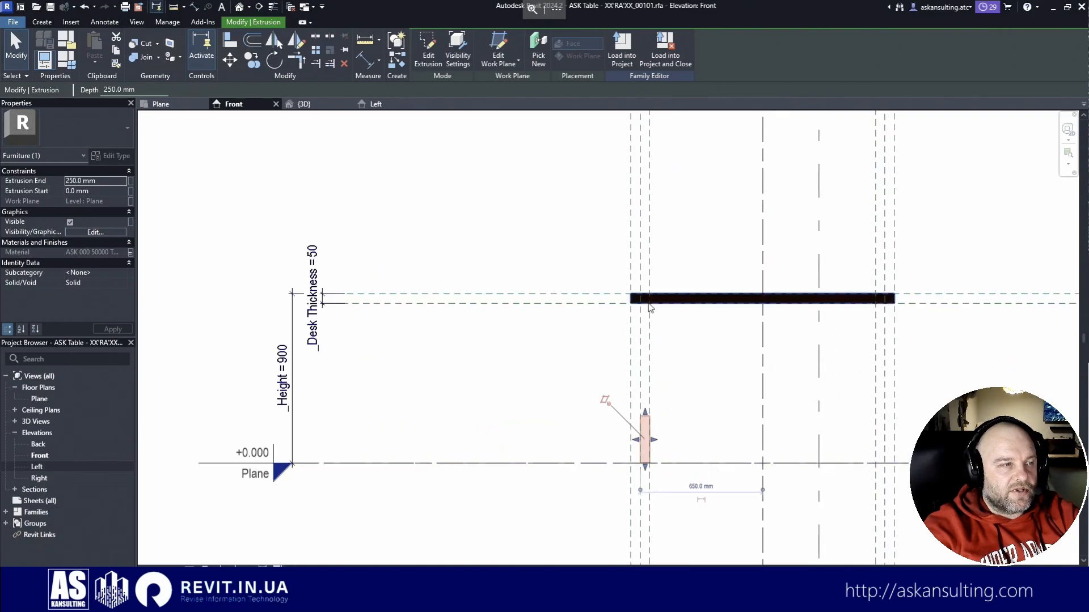
left_click(231, 40)
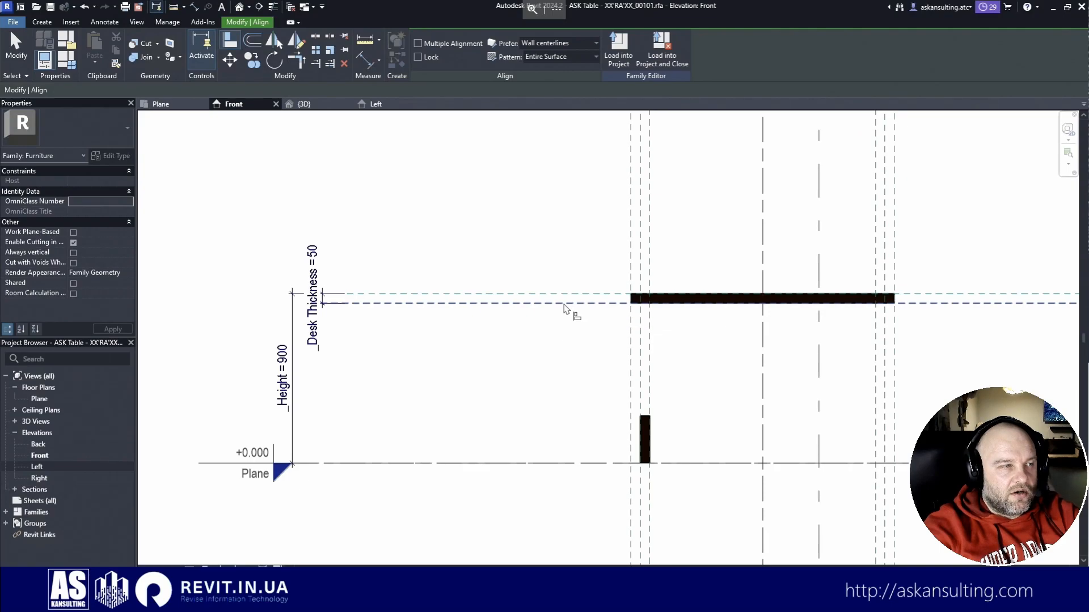
left_click(746, 304)
left_click(647, 418)
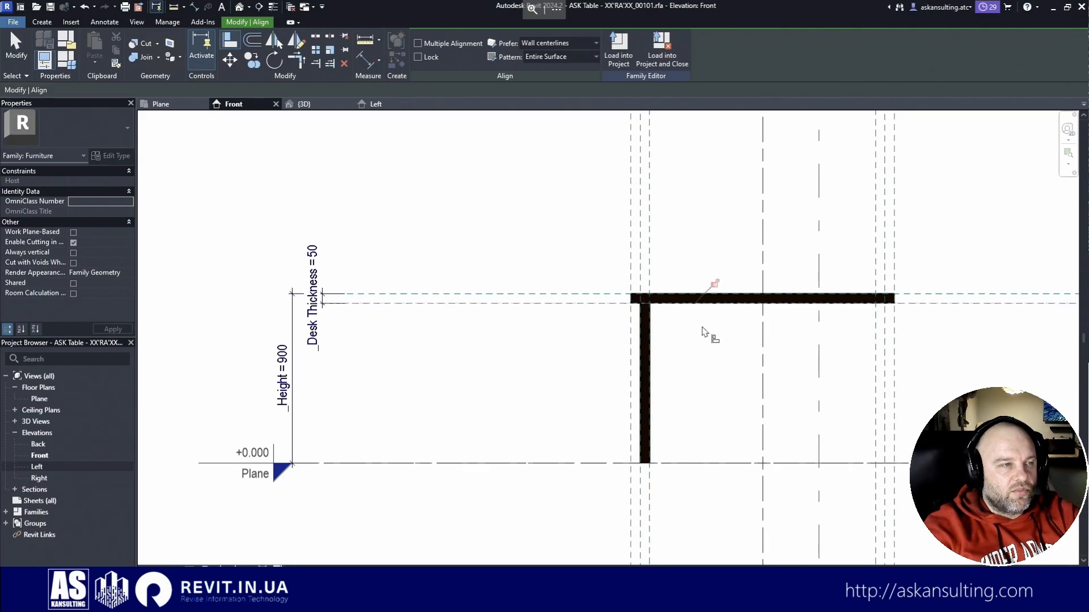
left_click(714, 283)
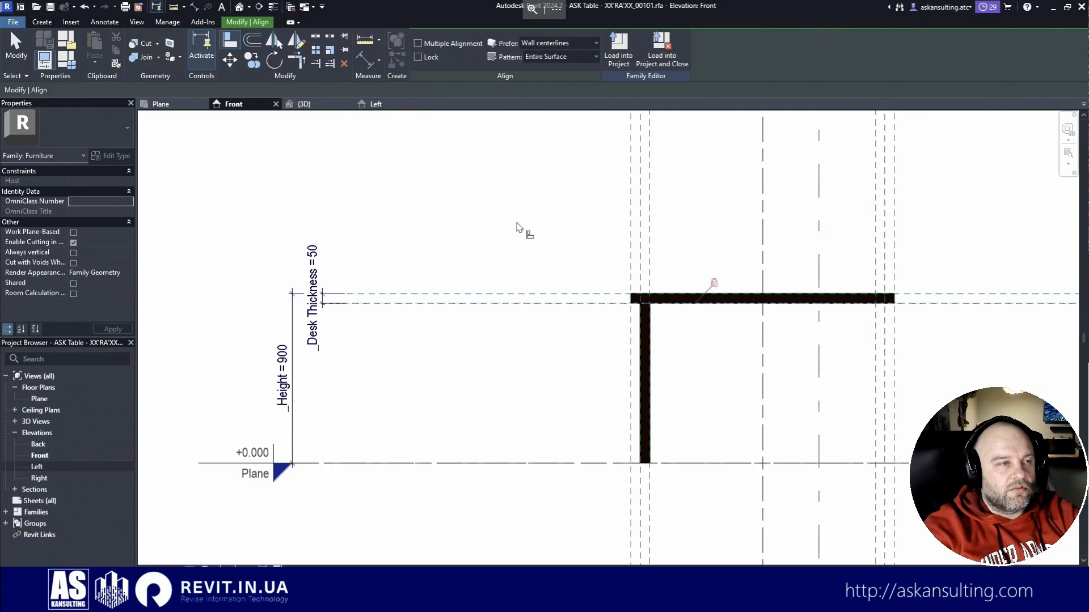
key("Escape")
Step: Show the Plane floor plan in Wireframe style and check the leg extrusion at the table's back-left corner
left_click(160, 104)
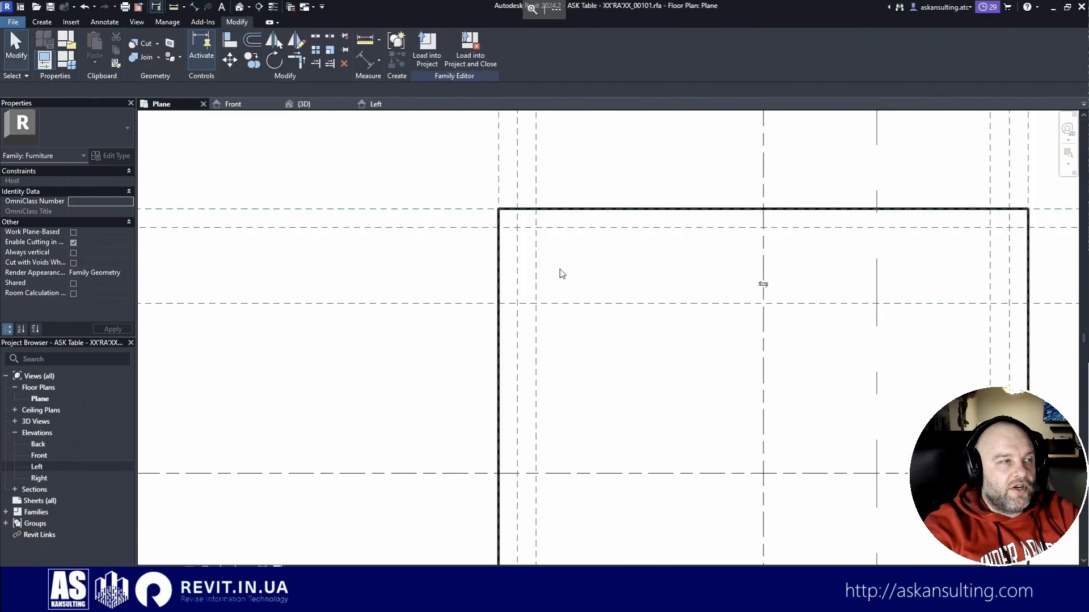
scroll(469, 221, "down", 3)
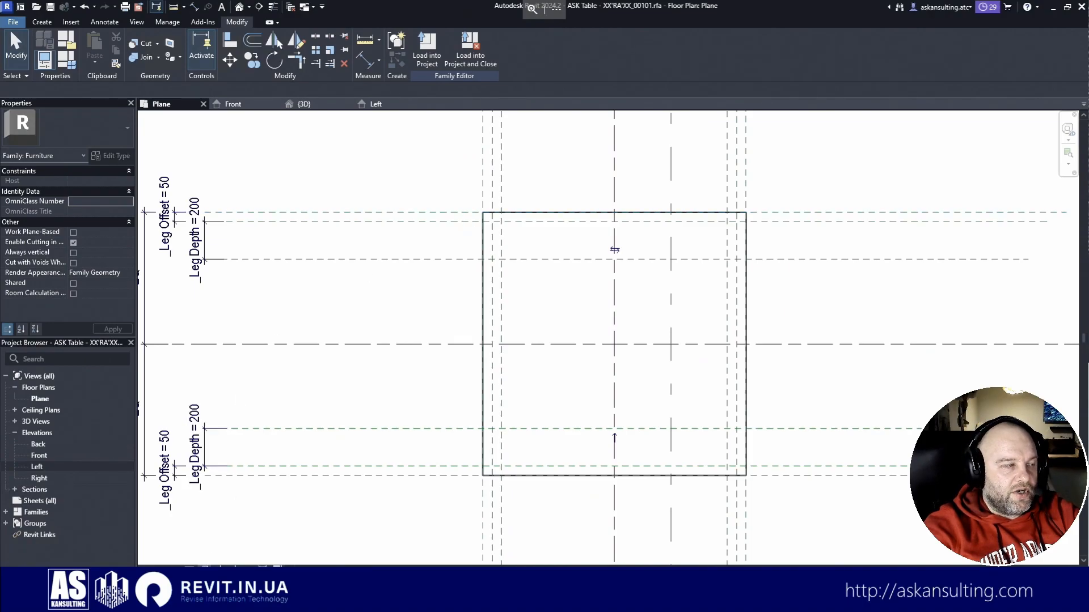
left_click(220, 567)
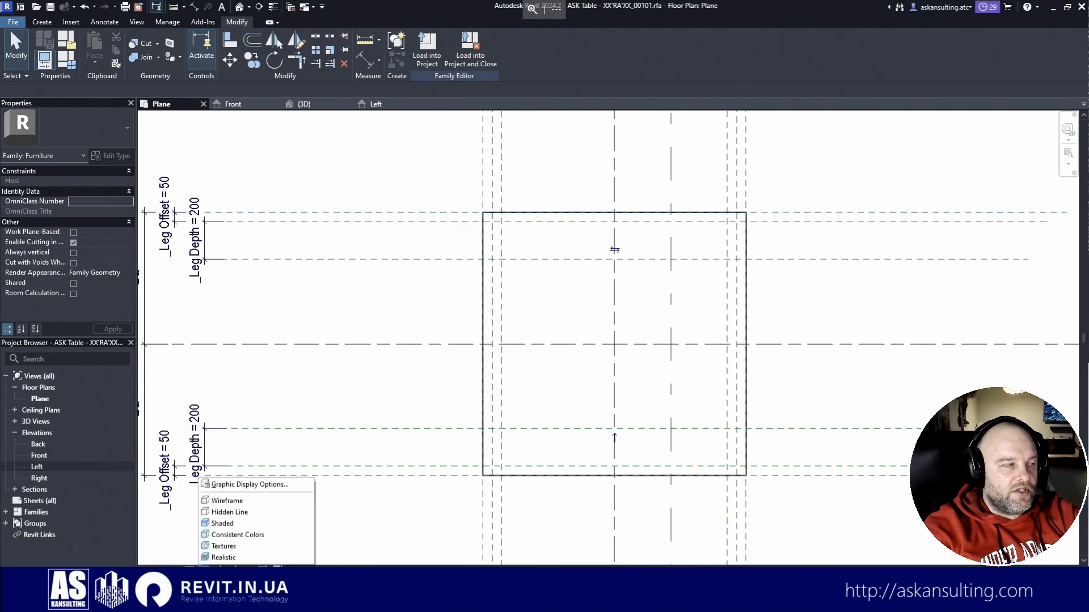
left_click(237, 501)
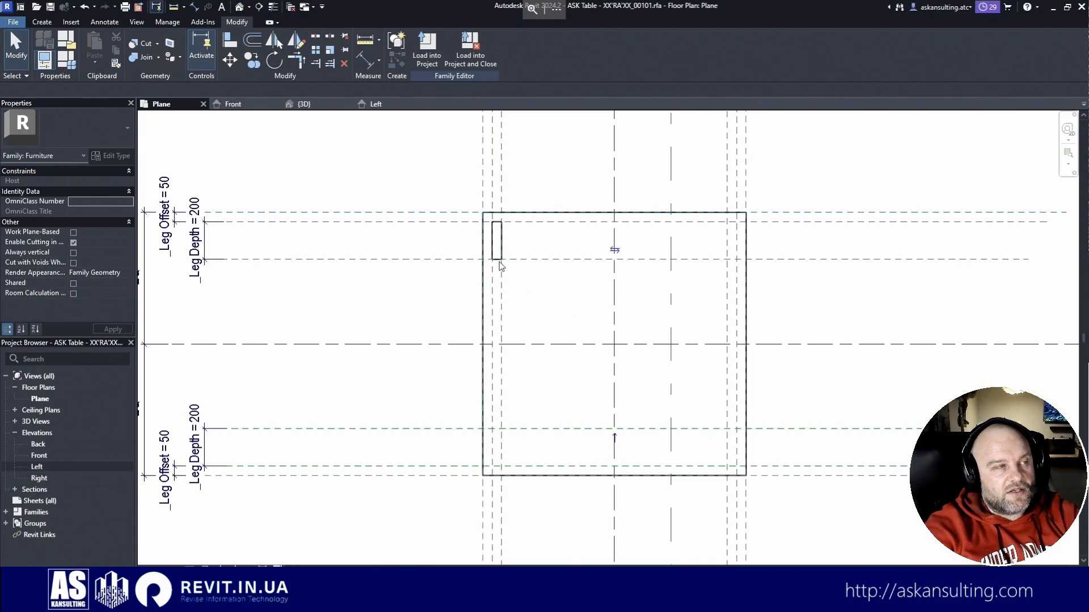
scroll(465, 232, "up", 2)
left_click(507, 240)
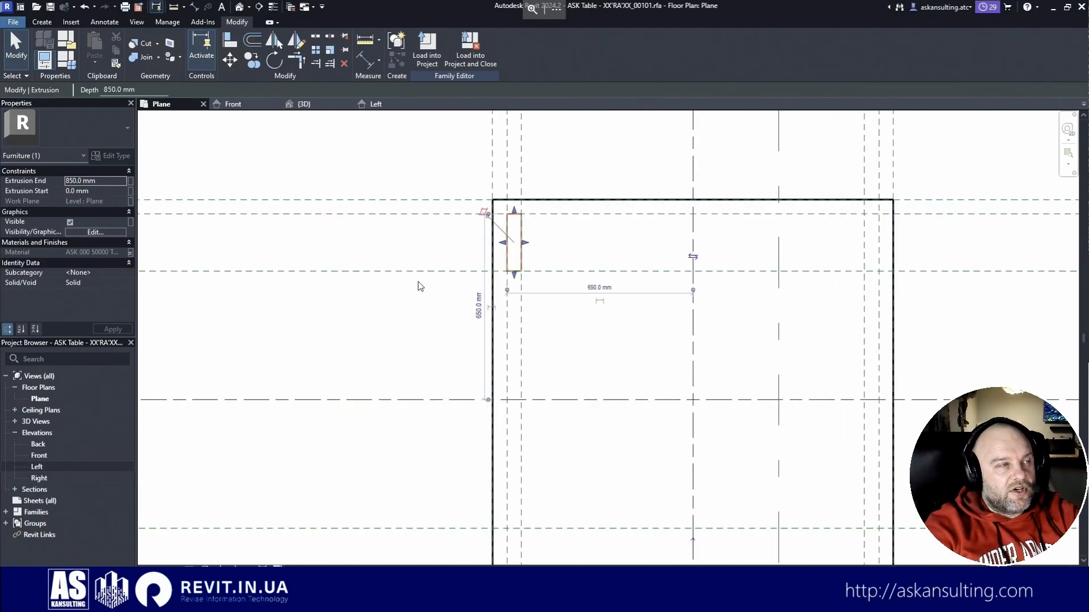
scroll(417, 282, "down", 1)
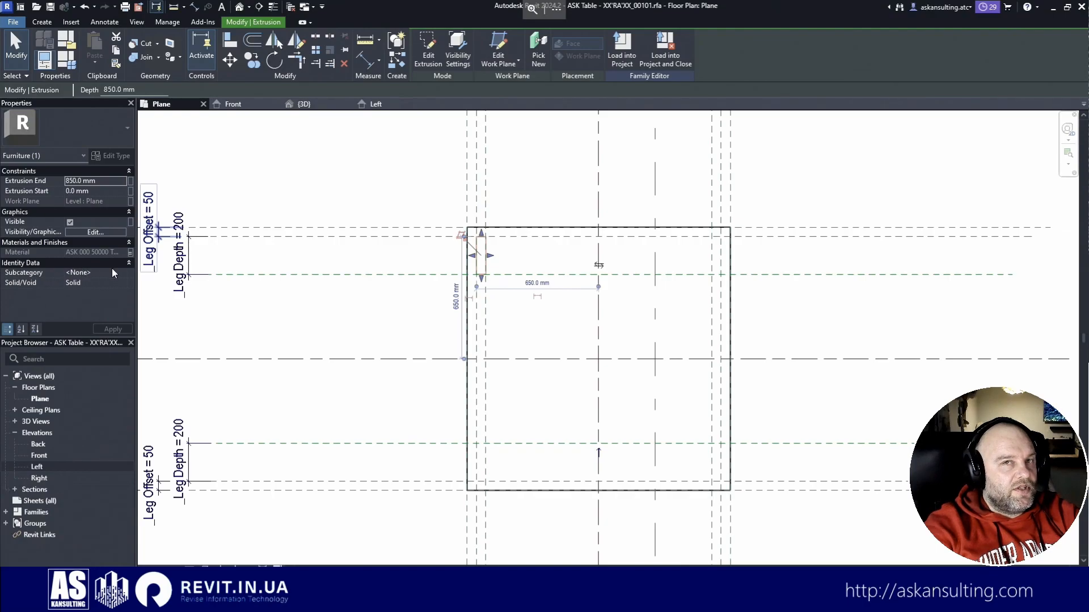
key("Escape")
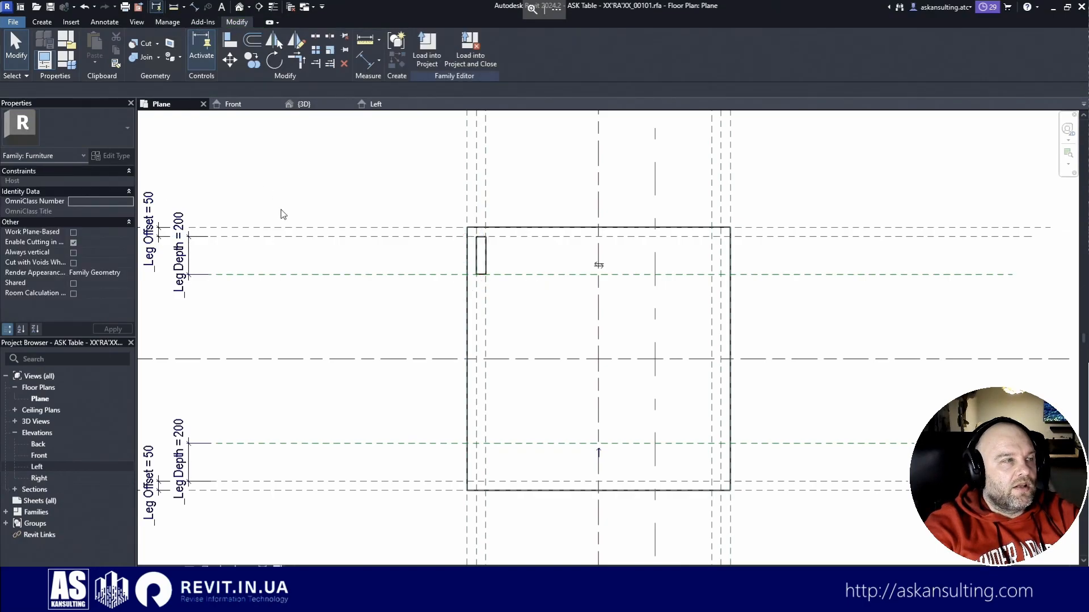
Step: Create a Furniture subcategory named _Frames in the object styles
left_click(164, 24)
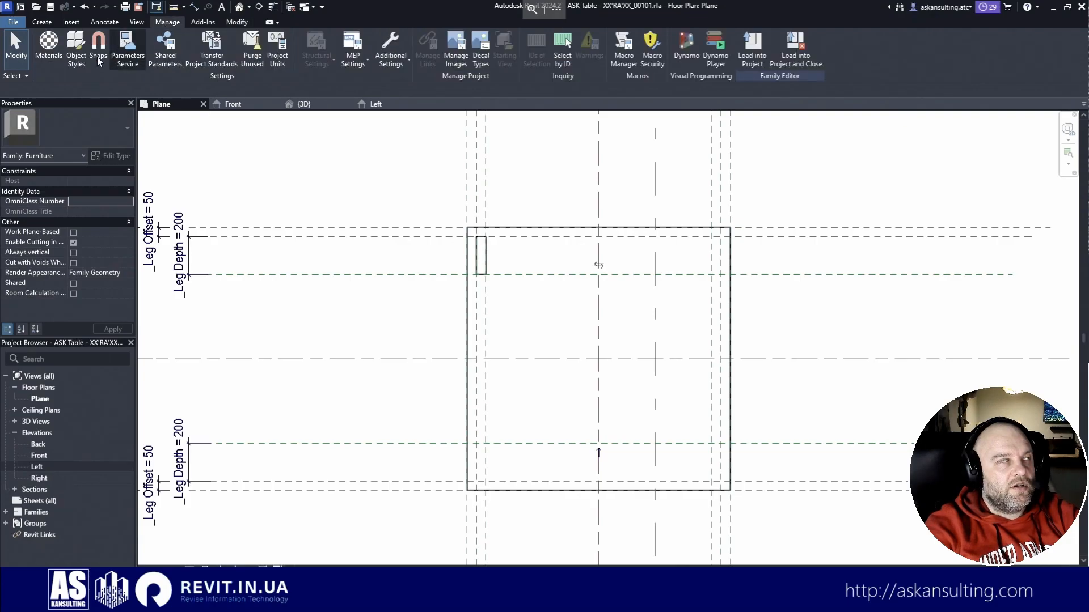
left_click(76, 48)
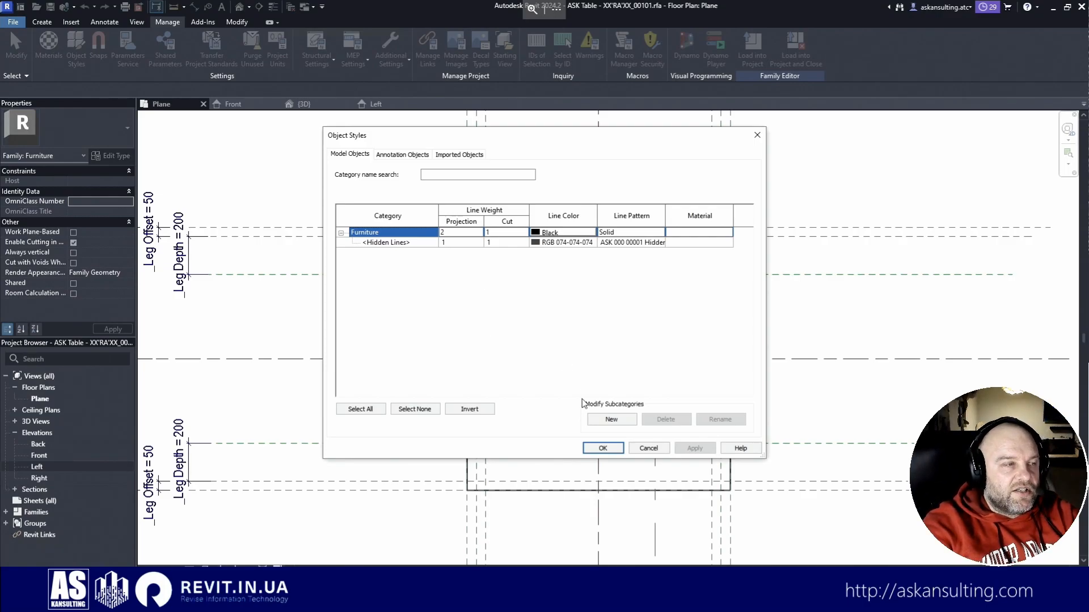
left_click(611, 419)
type("_Frames")
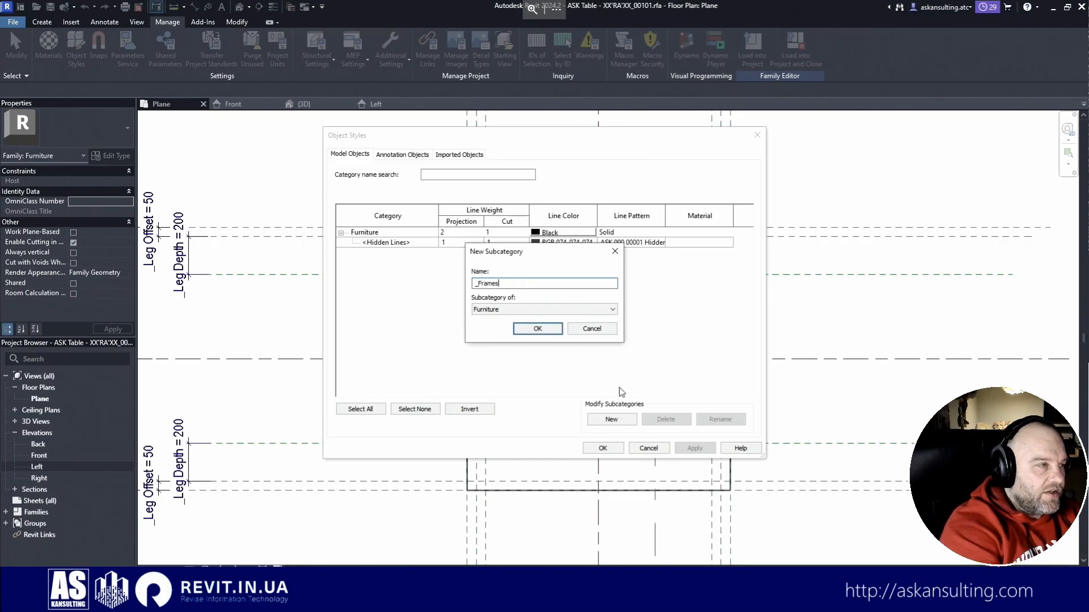
left_click(548, 330)
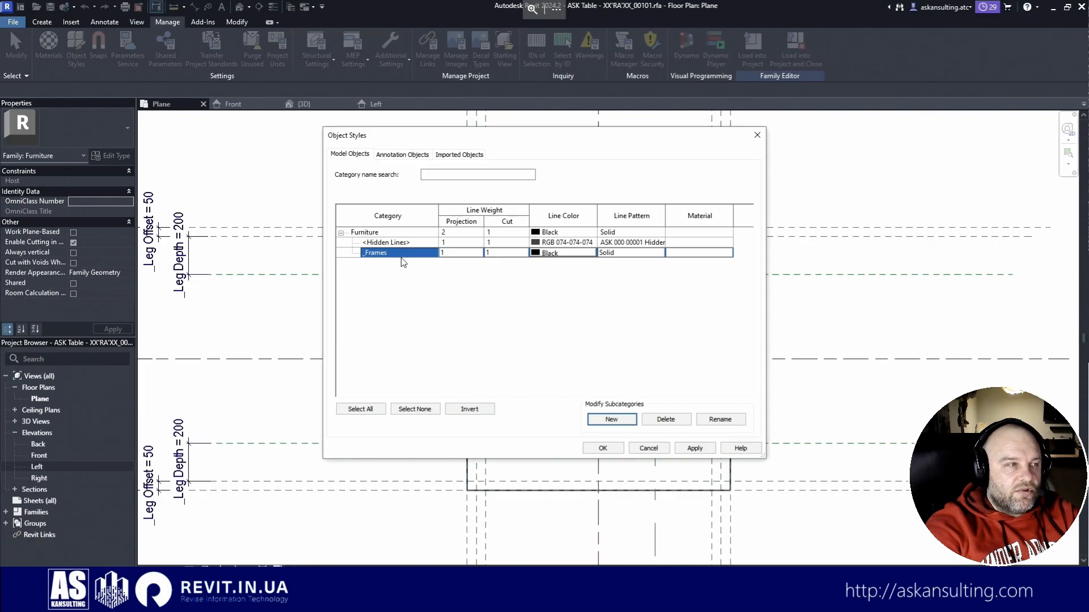
Step: Add a second Furniture subcategory named ASK Panels
left_click(623, 420)
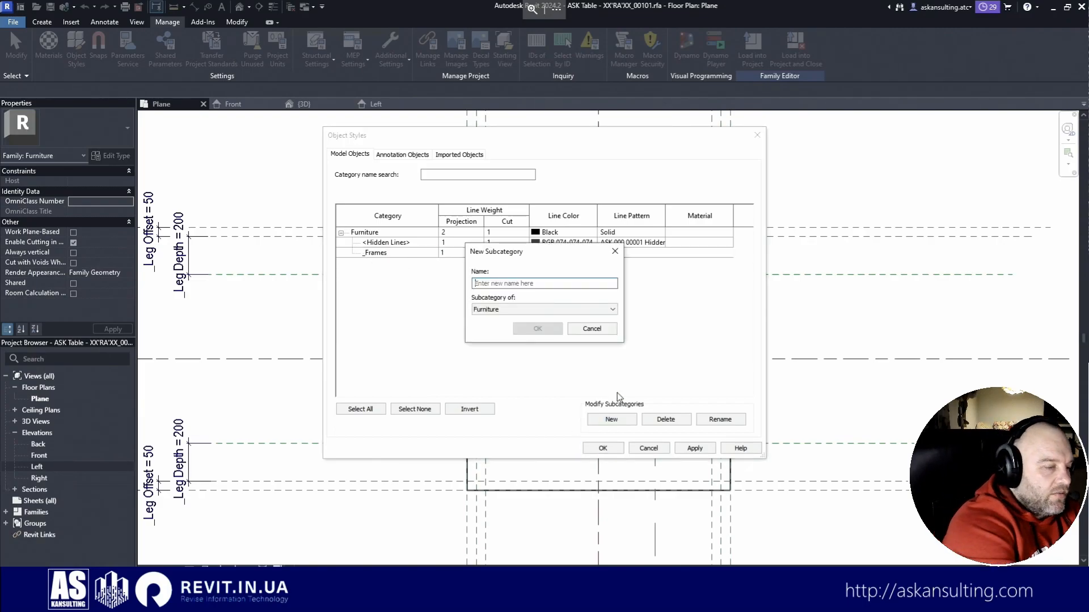
type("_")
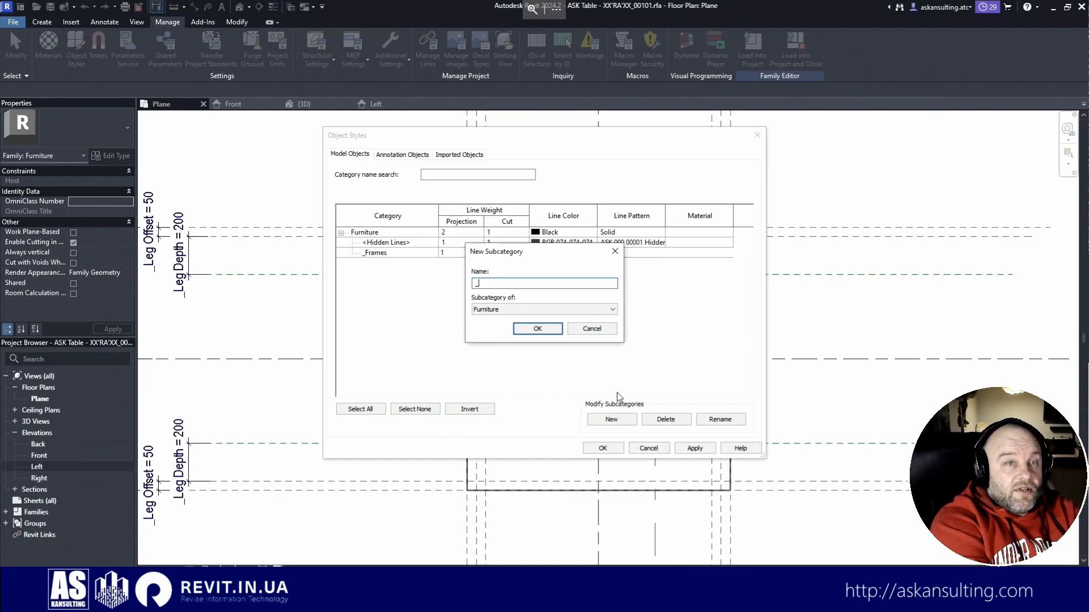
type("Panle")
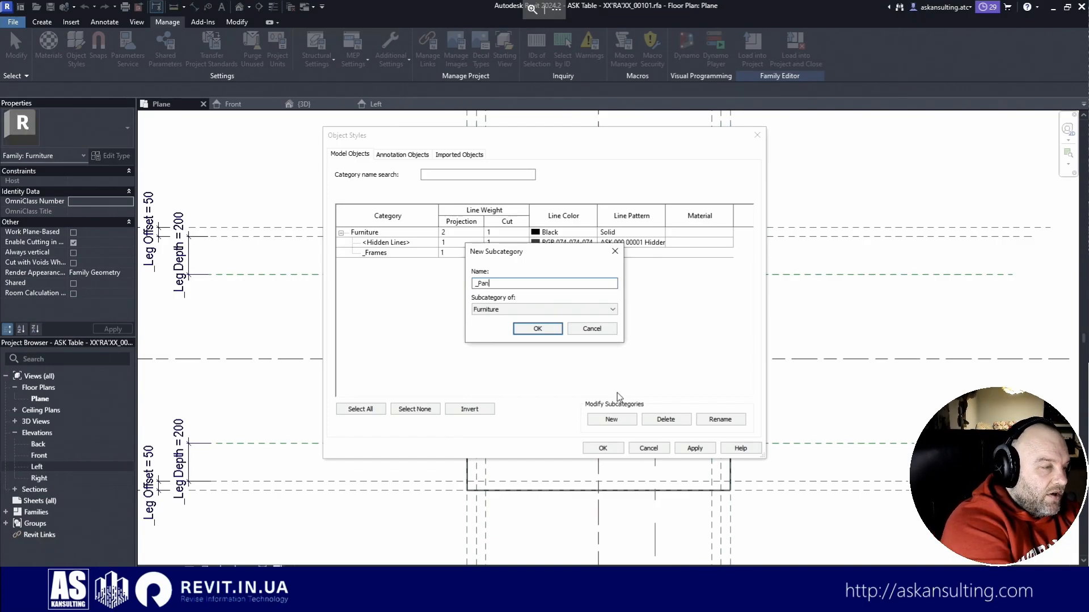
key("BackSpace")
key("BackSpace")
type("els")
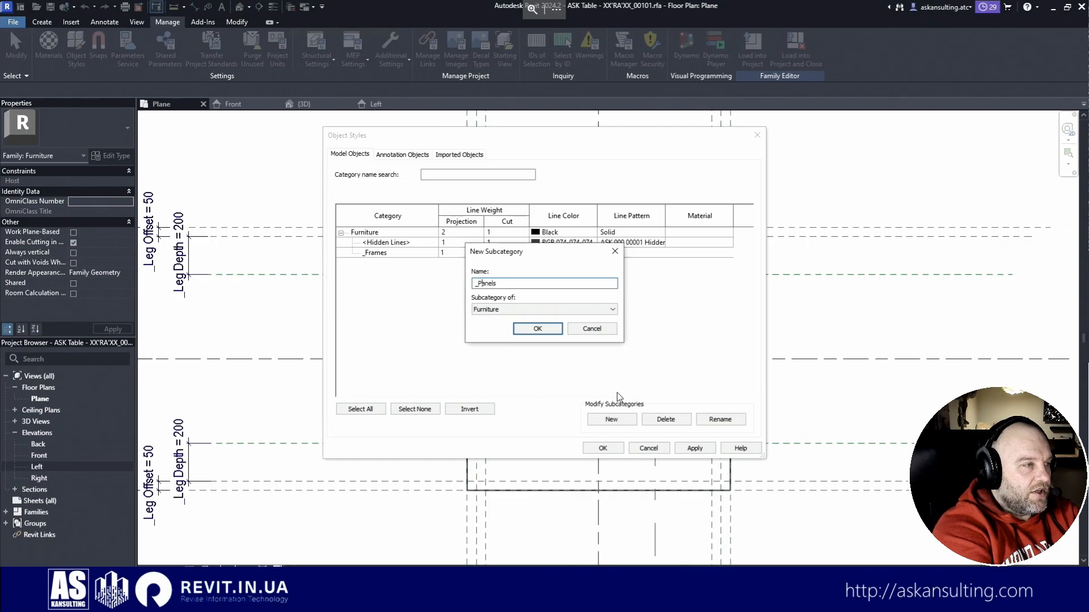
type("ASK")
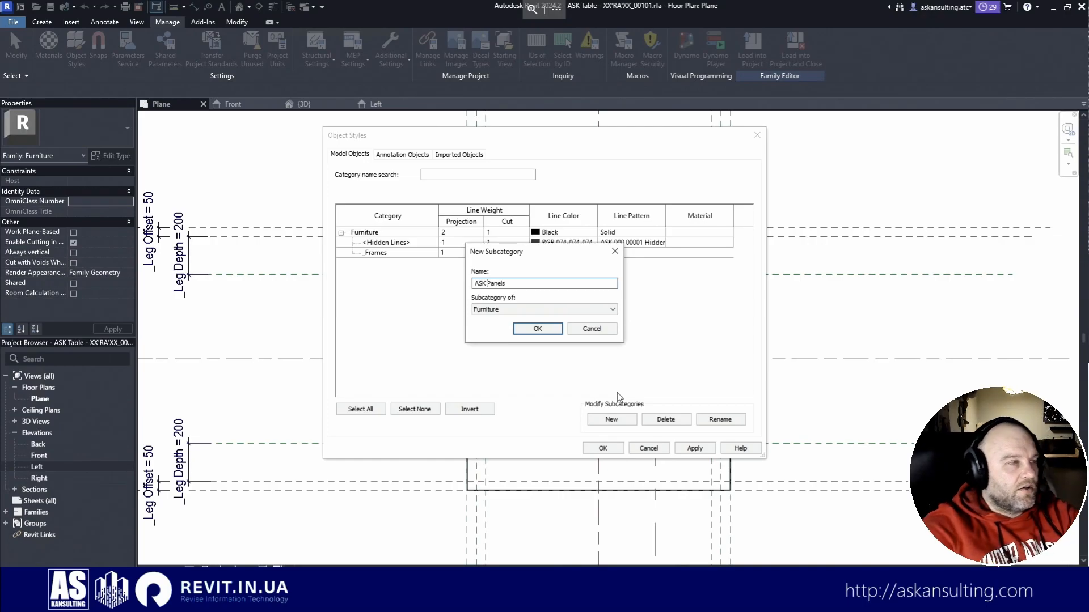
left_click(537, 329)
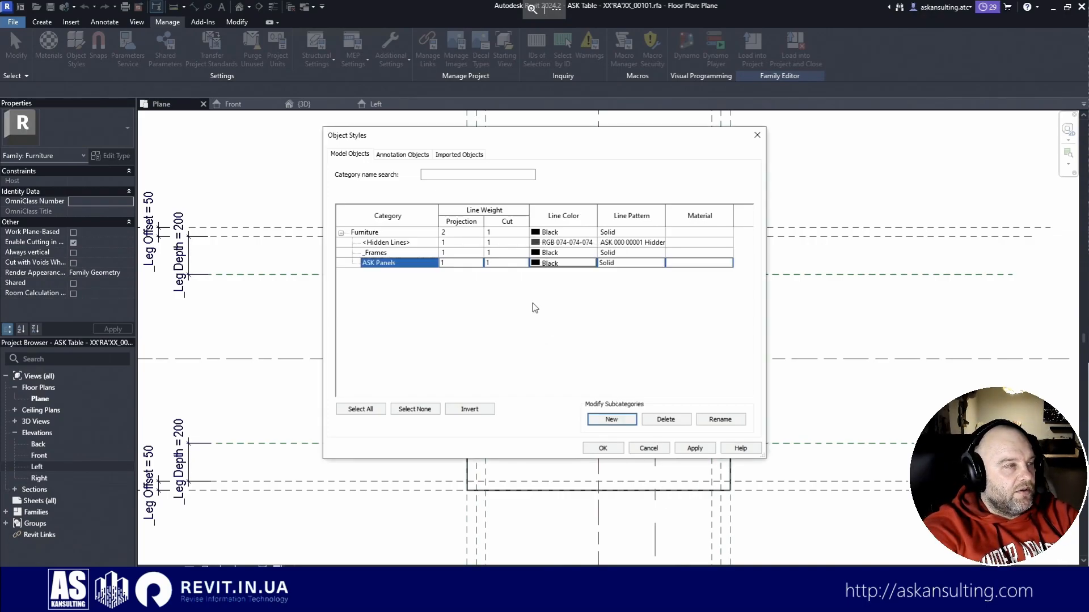
Step: Rename the _Frames subcategory as ASK Frames and accept the object styles
left_click(413, 253)
left_click(716, 421)
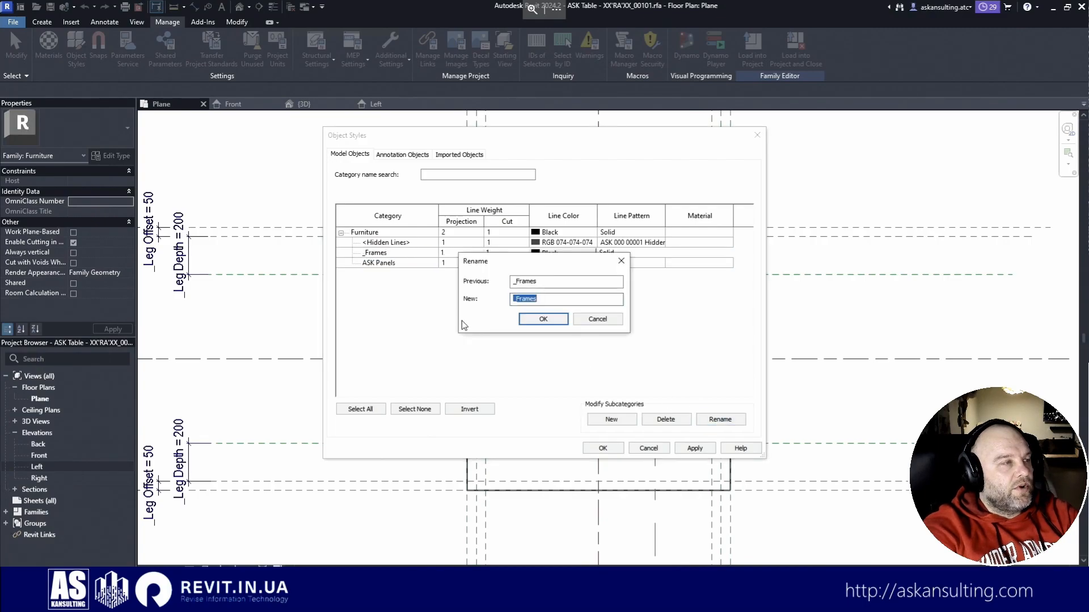
key("Home")
type("ASK")
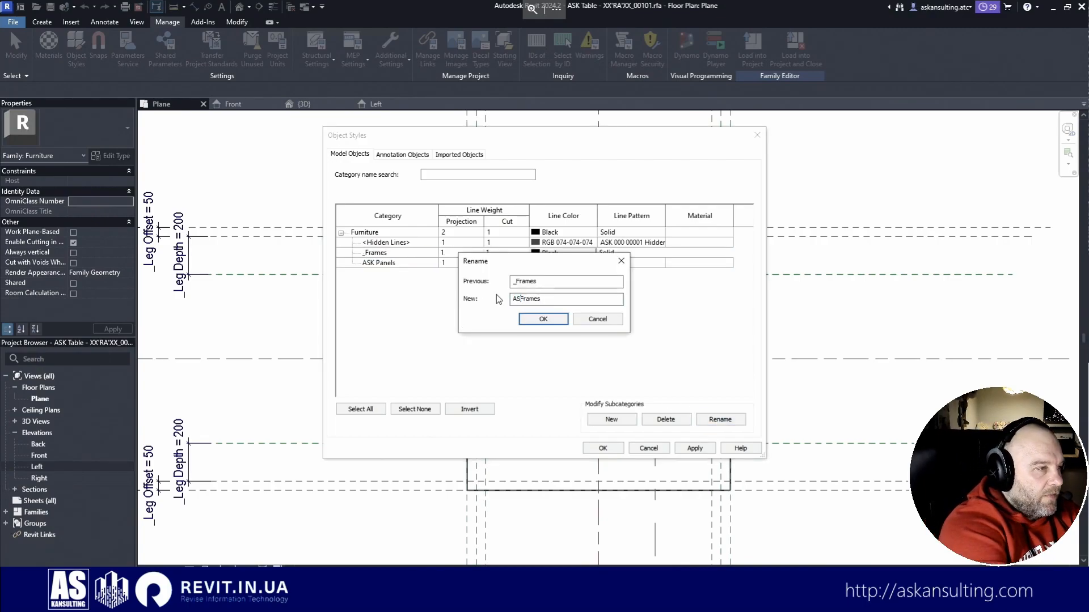
left_click(542, 318)
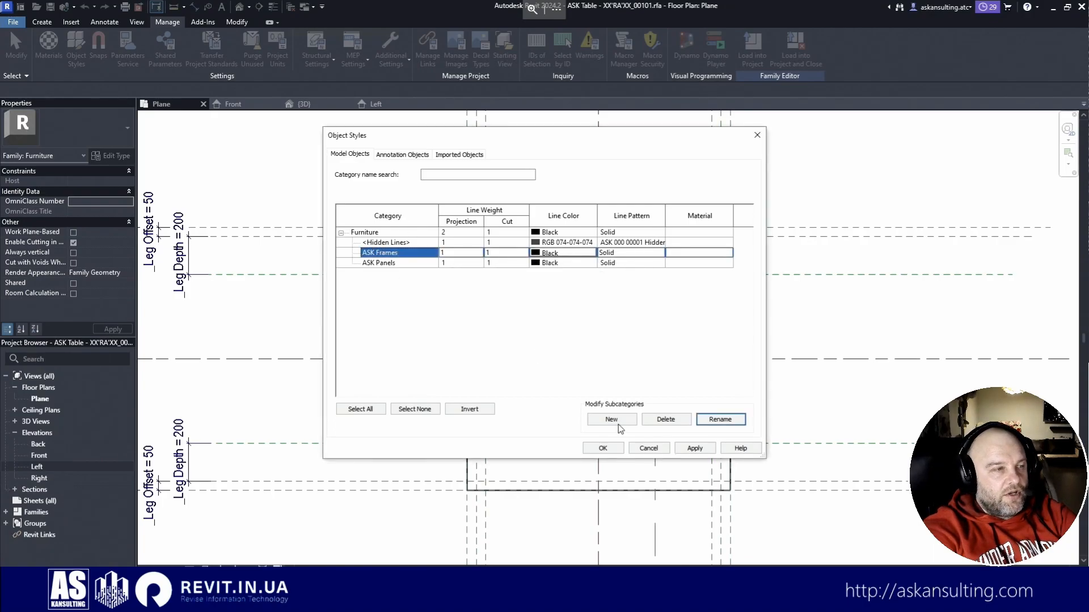
left_click(612, 452)
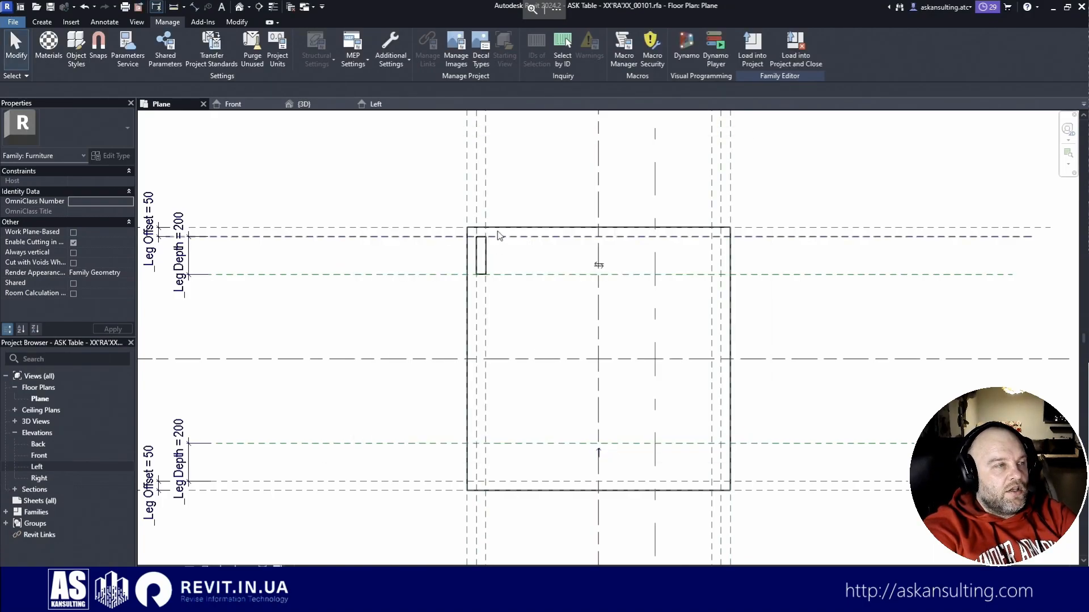
Step: Assign the desktop extrusion to the ASK Panels subcategory
left_click(509, 232)
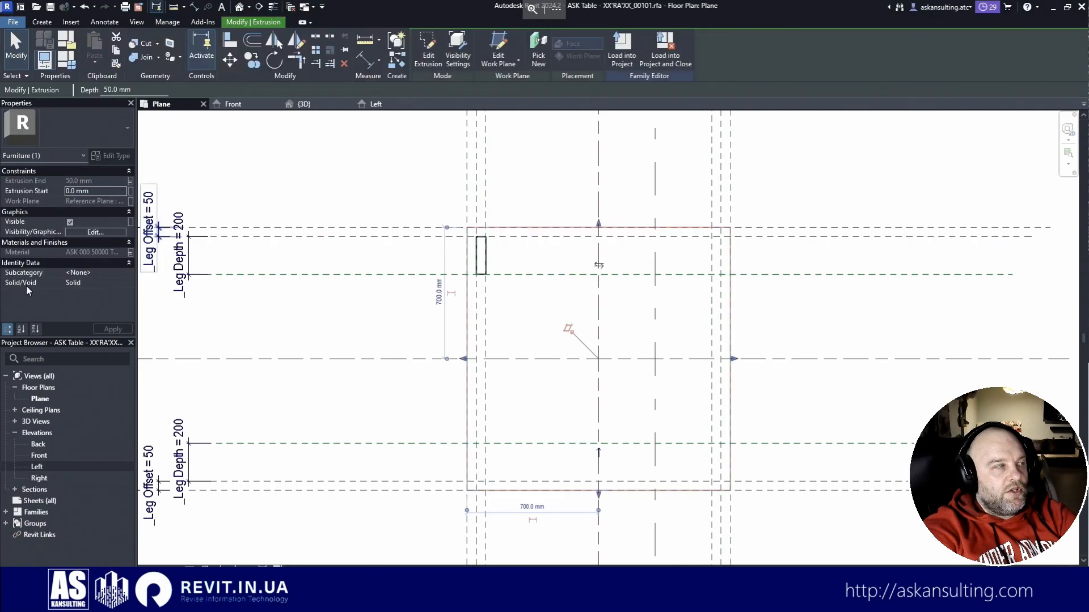
left_click(121, 273)
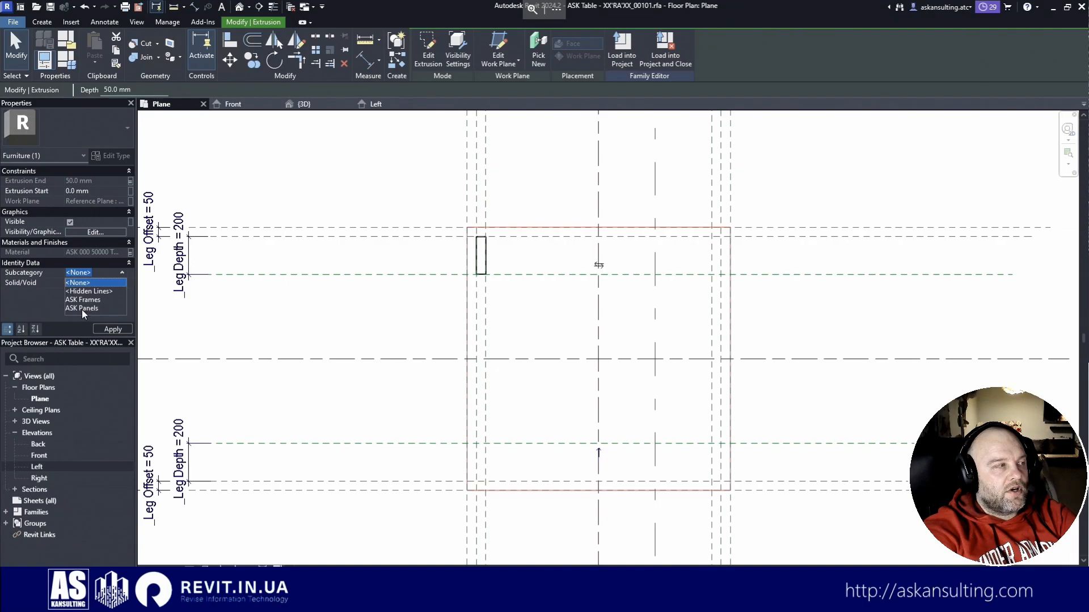
left_click(81, 309)
left_click(421, 197)
Step: Assign the back-left leg extrusion to the ASK Frames subcategory
left_click(481, 265)
left_click(122, 273)
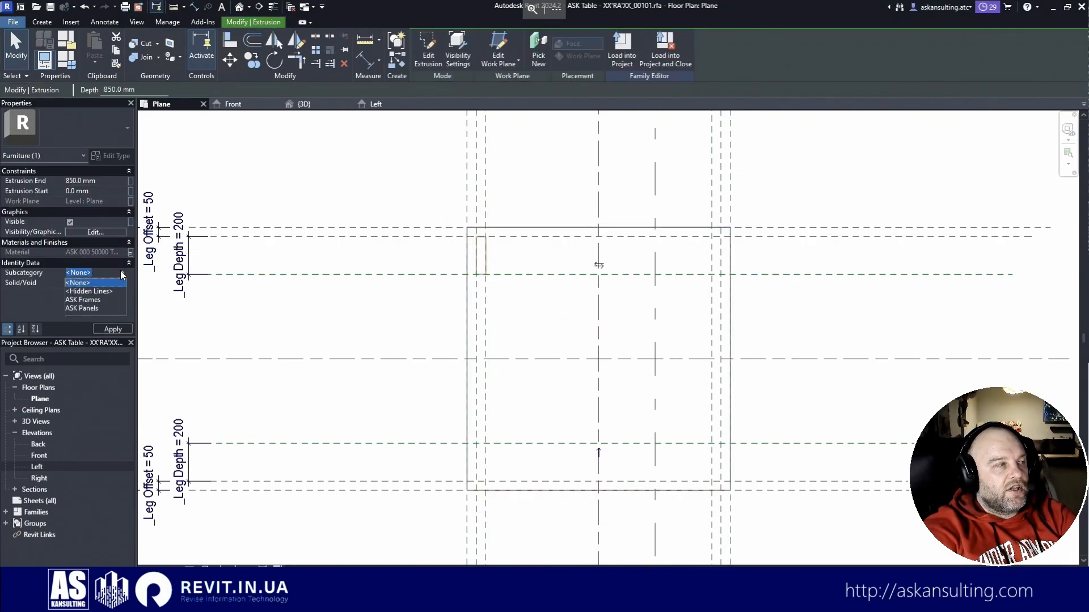
left_click(83, 299)
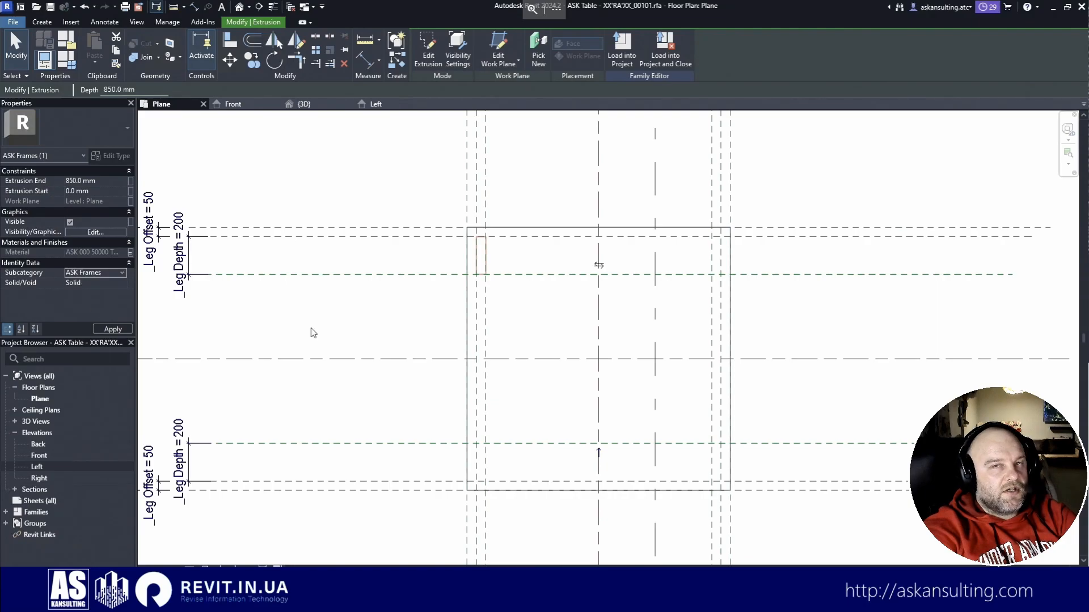
Step: Place three copies of the back-left leg extrusion, one near each of the other three desktop corners
left_click(253, 62)
left_click(481, 218)
left_click(688, 262)
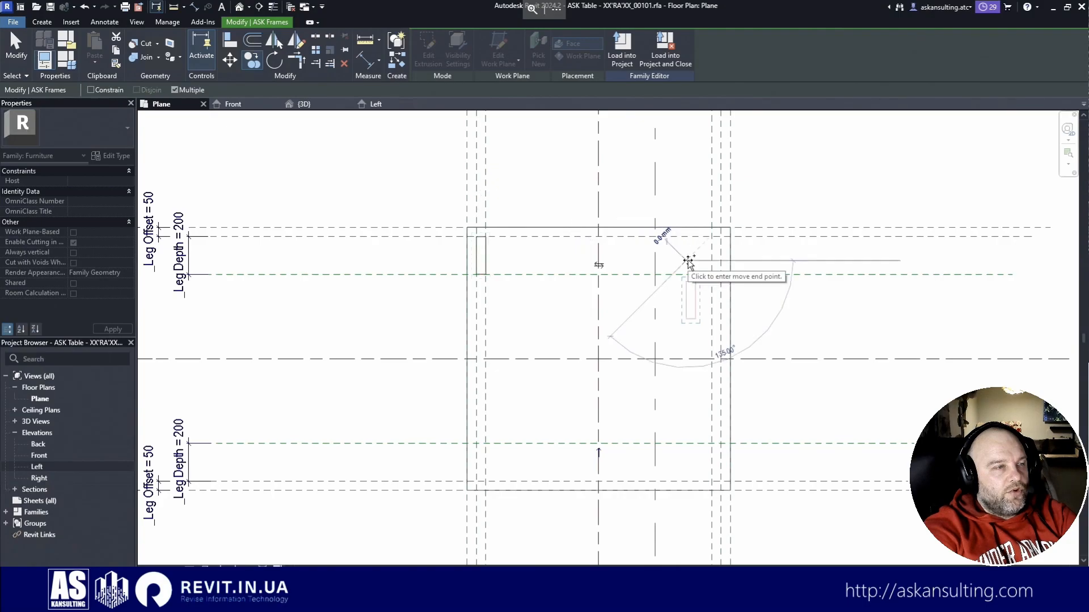
left_click(676, 419)
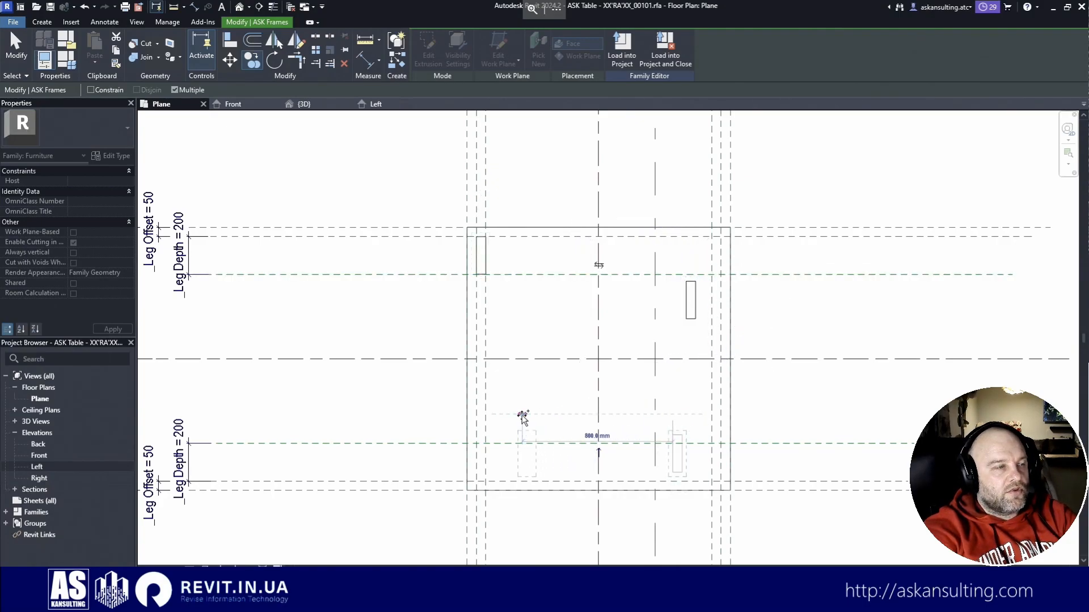
left_click(522, 418)
key("Escape")
key("Escape")
Step: Edit the back-right leg's sketch, aligning its back and outer edges to the leg offset reference planes and locking the outer edge
left_click(690, 300)
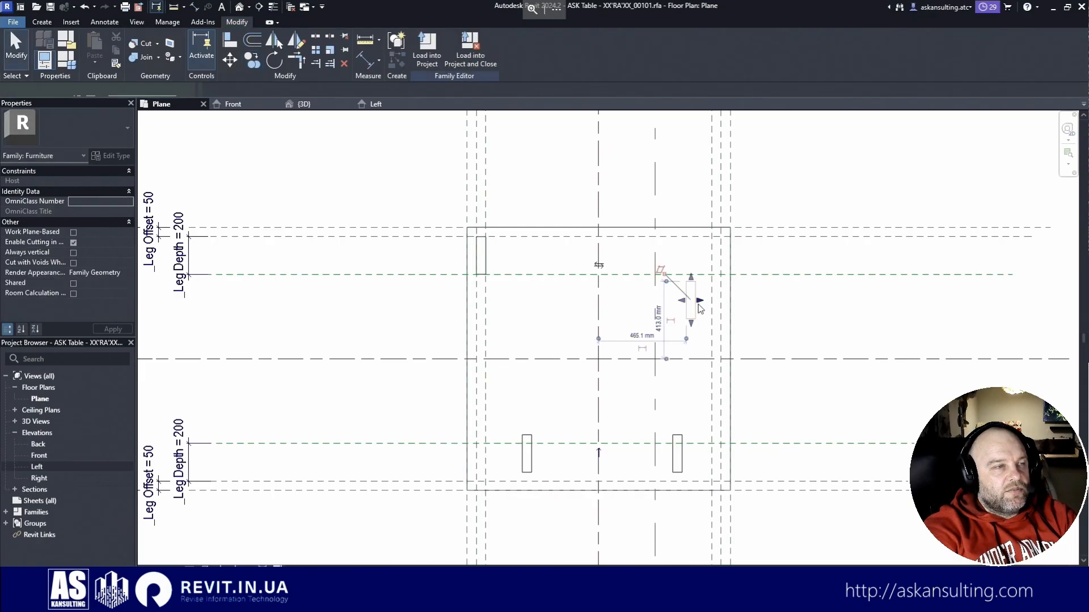
left_click(428, 48)
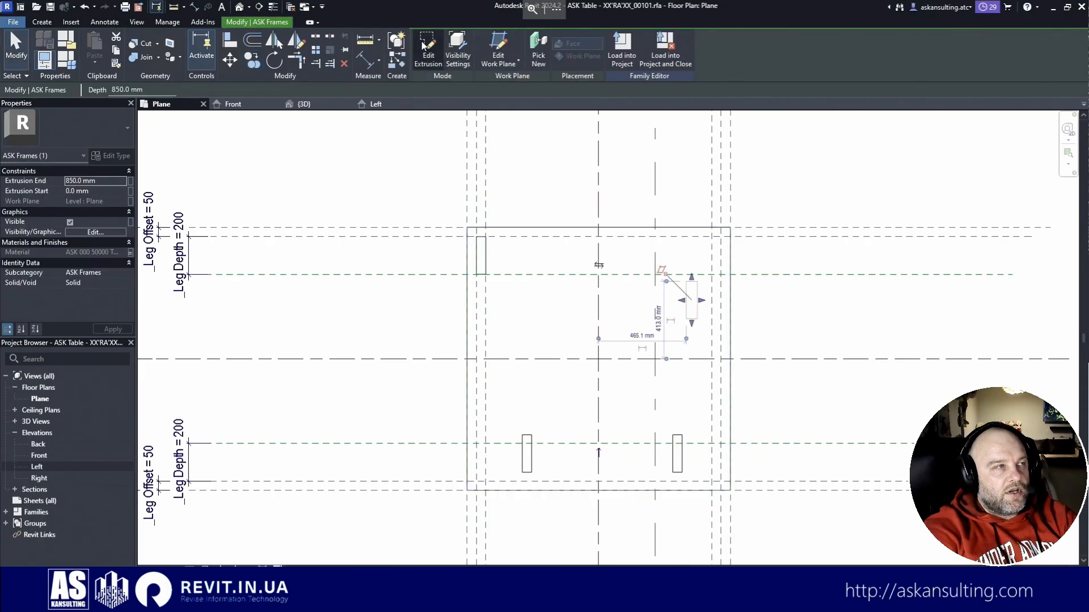
scroll(816, 292, "up", 4)
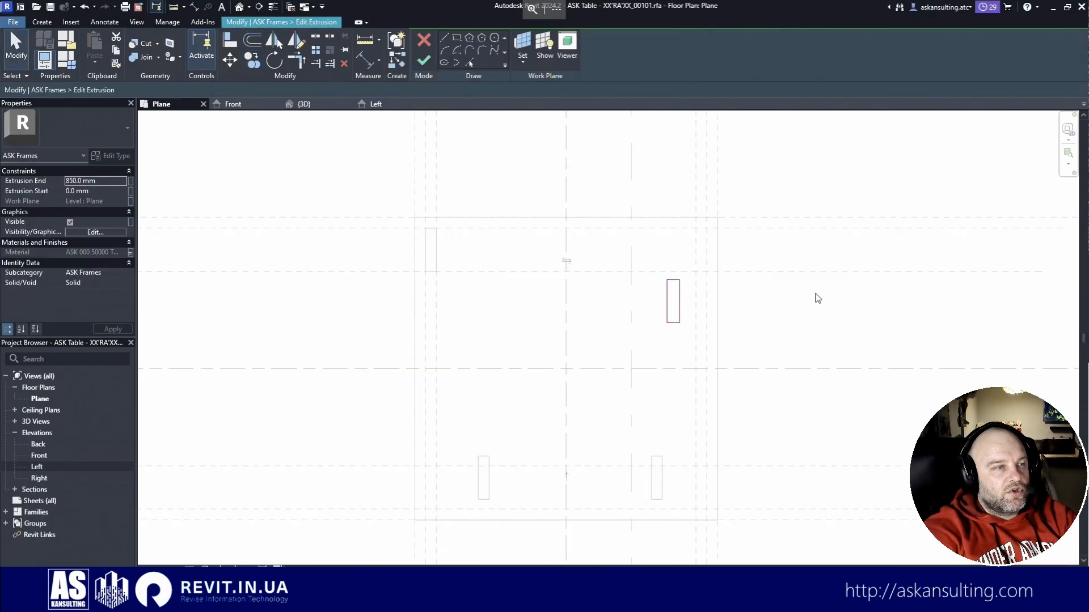
left_click(227, 40)
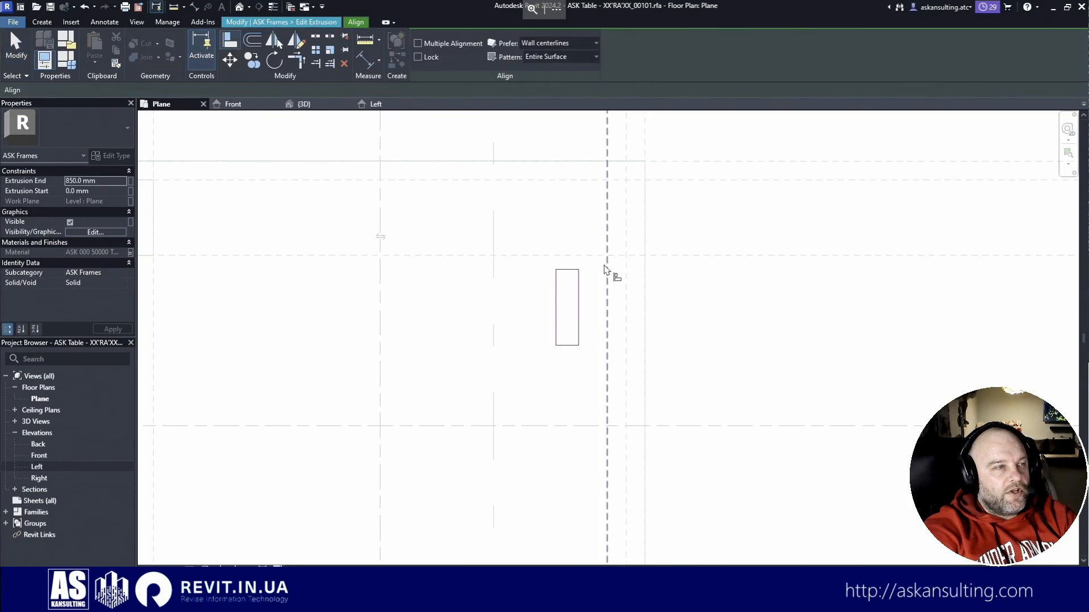
left_click(568, 271)
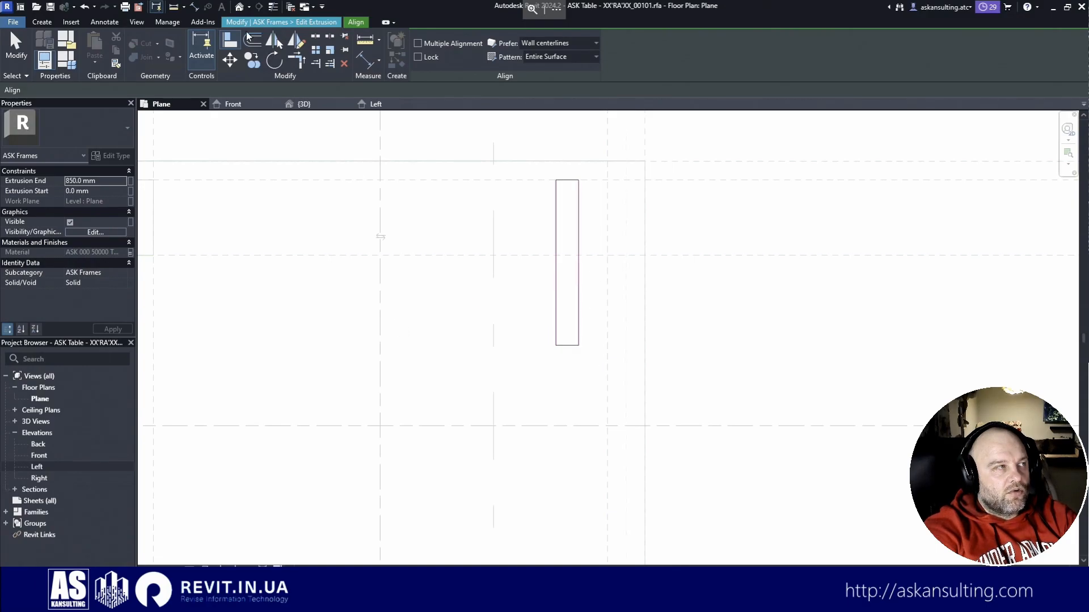
left_click(627, 221)
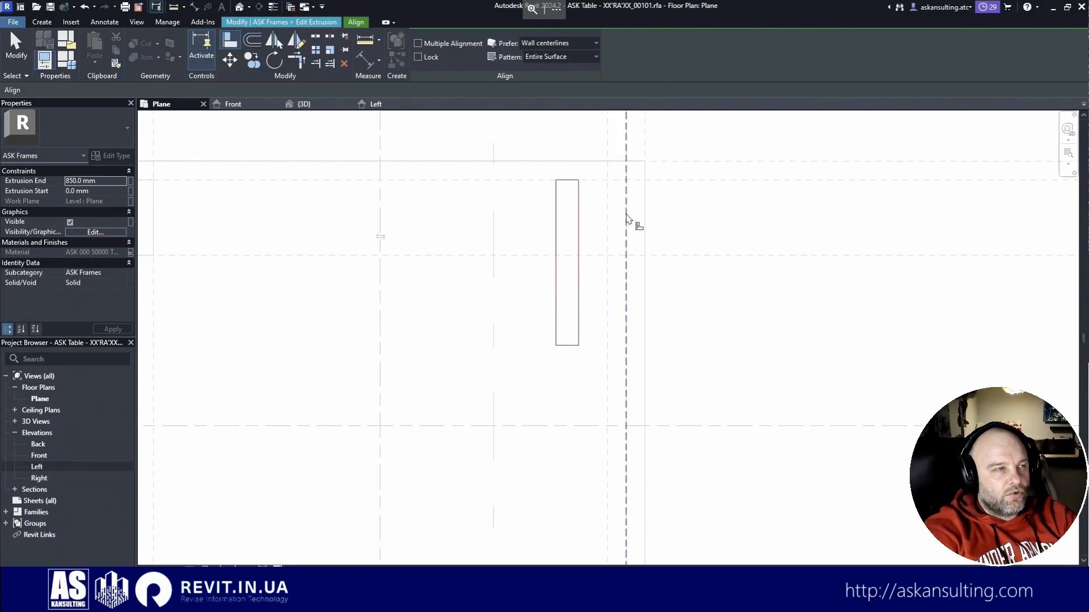
left_click(578, 233)
left_click(607, 318)
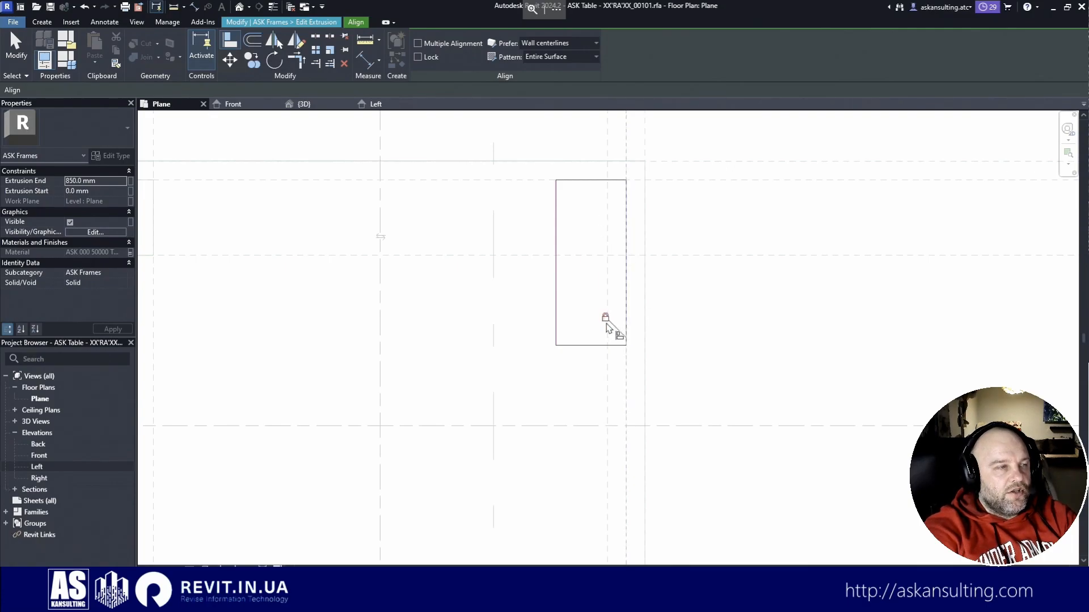
Step: Align the back-right leg's front and inner edges to their leg reference planes, lock the inner edge and finish the sketch
left_click(672, 255)
left_click(590, 347)
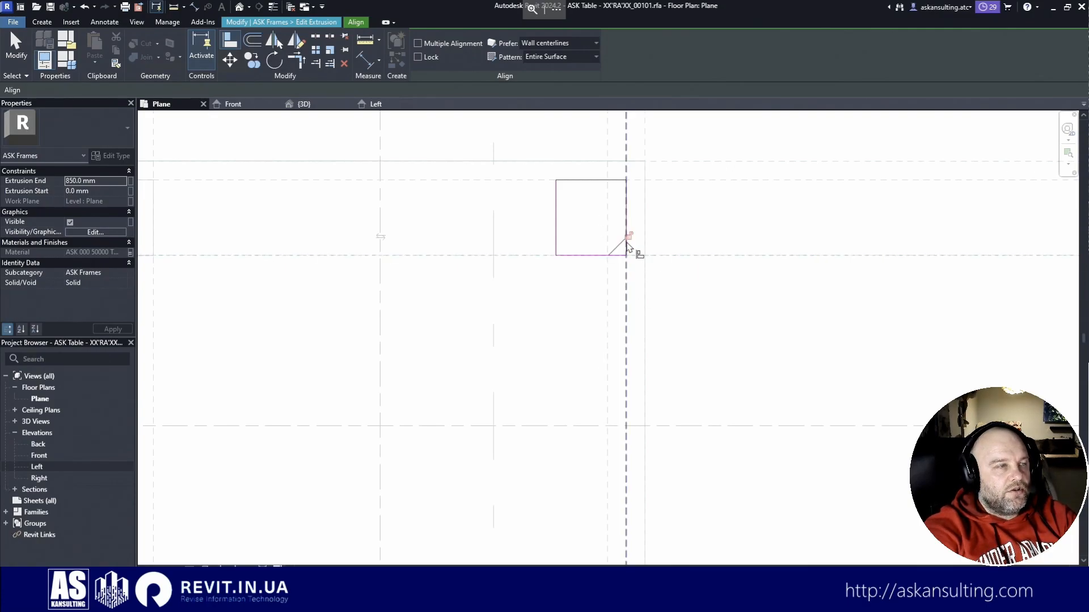
left_click(608, 334)
left_click(556, 222)
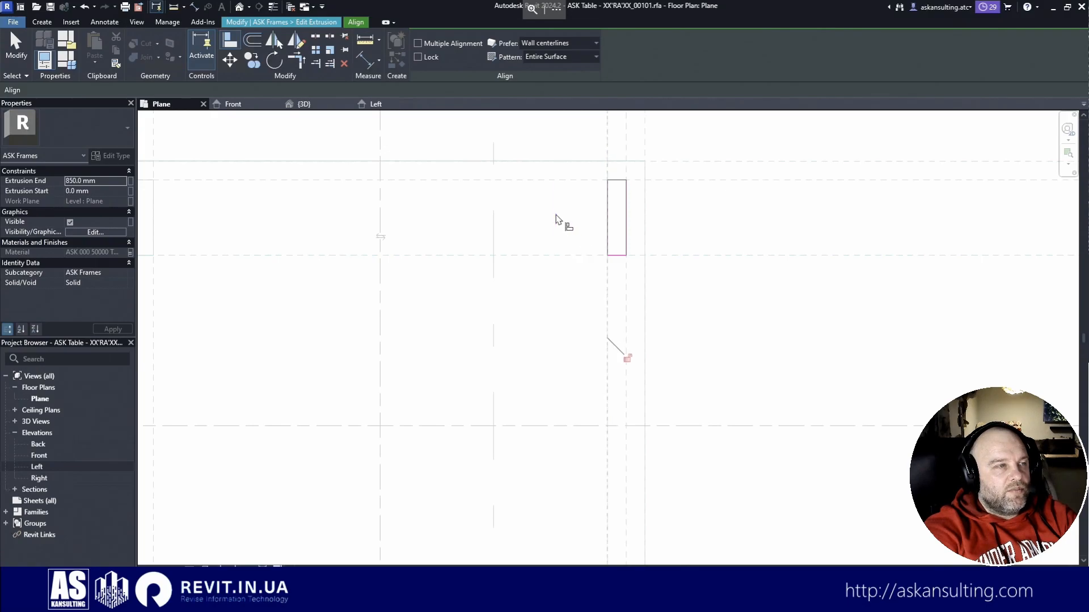
left_click(626, 358)
key("Escape")
key("Escape")
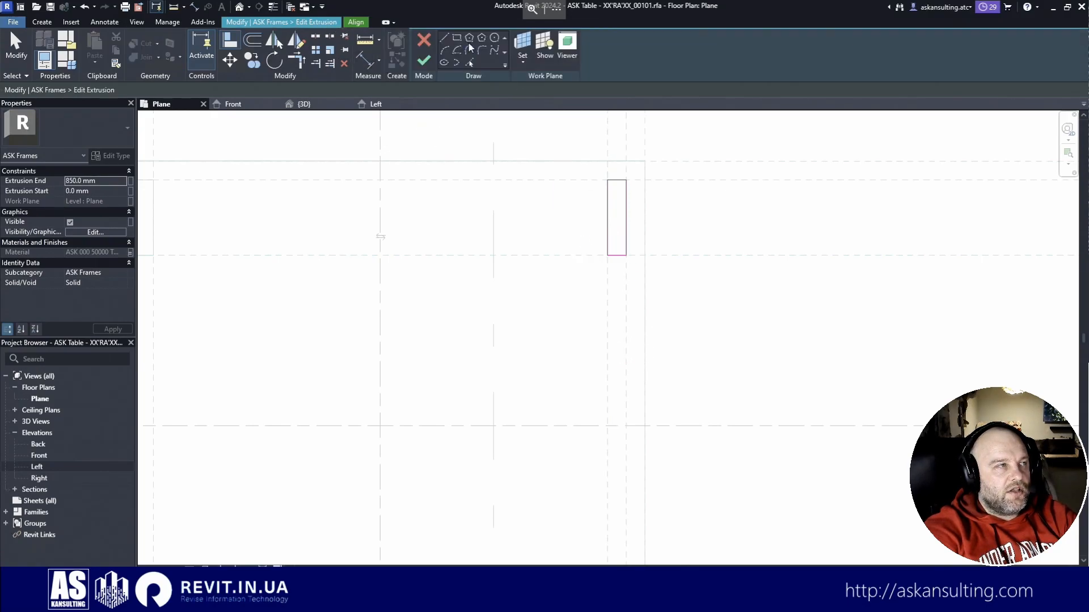
left_click(424, 57)
Step: Edit the front-right leg's sketch and align its front and outer edges to the leg offset reference planes
left_click(595, 376)
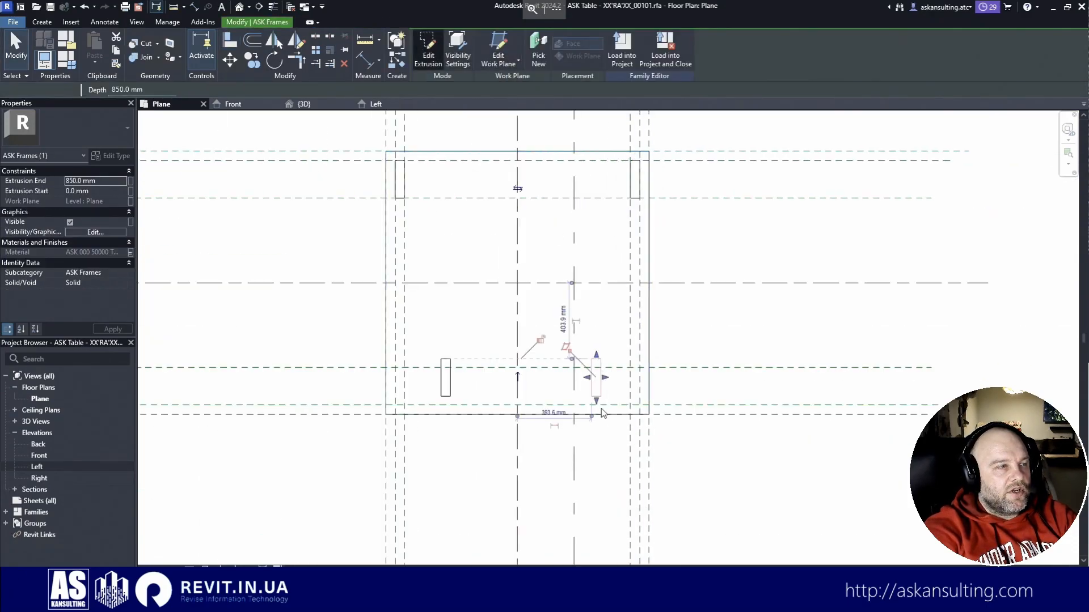
left_click(428, 51)
key("a")
key("l")
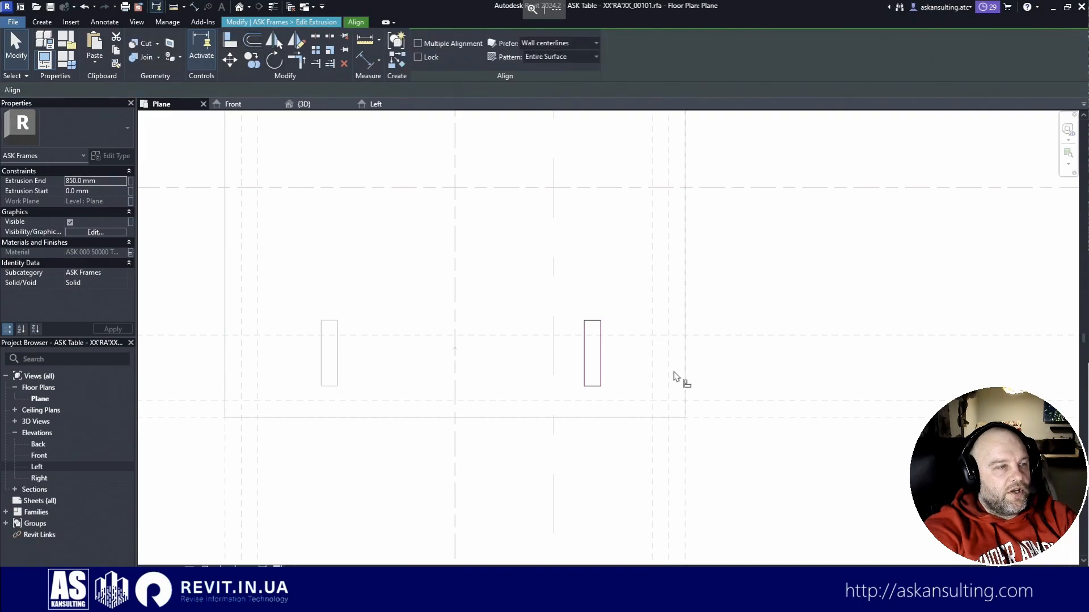
left_click(608, 401)
left_click(594, 386)
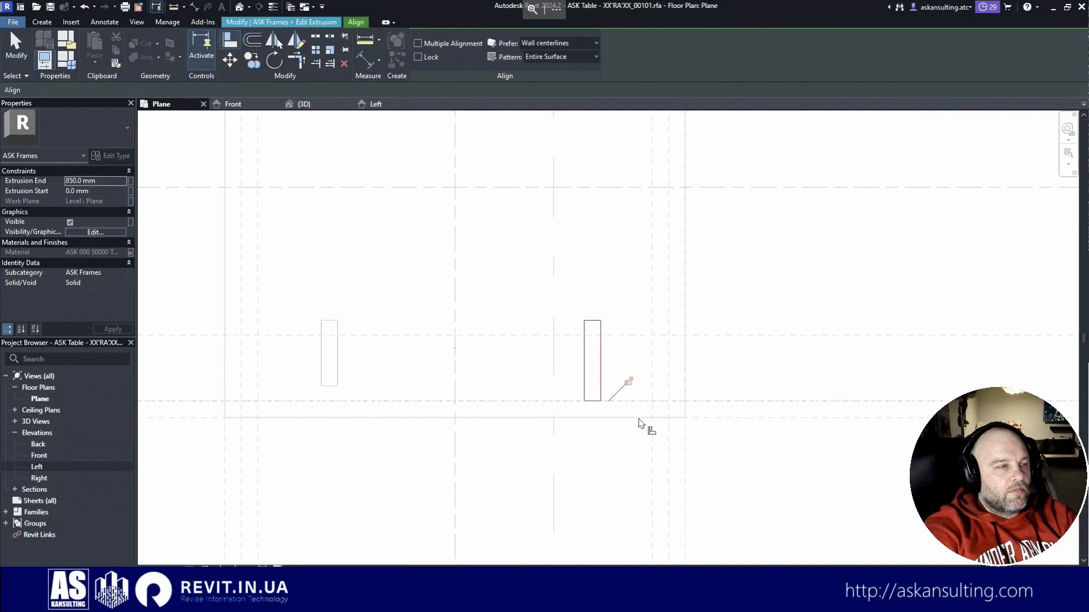
left_click(669, 363)
left_click(600, 365)
Step: Align the front-right leg's rear and inner edges to the leg depth and width reference planes and finish the sketch
left_click(726, 336)
left_click(641, 320)
left_click(653, 292)
left_click(585, 363)
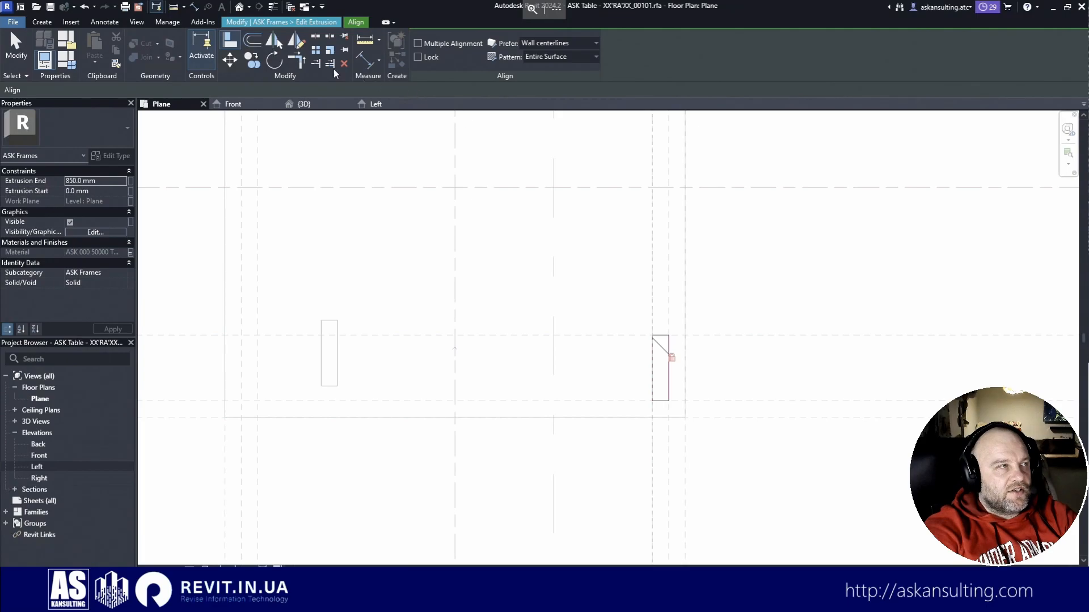
left_click(239, 23)
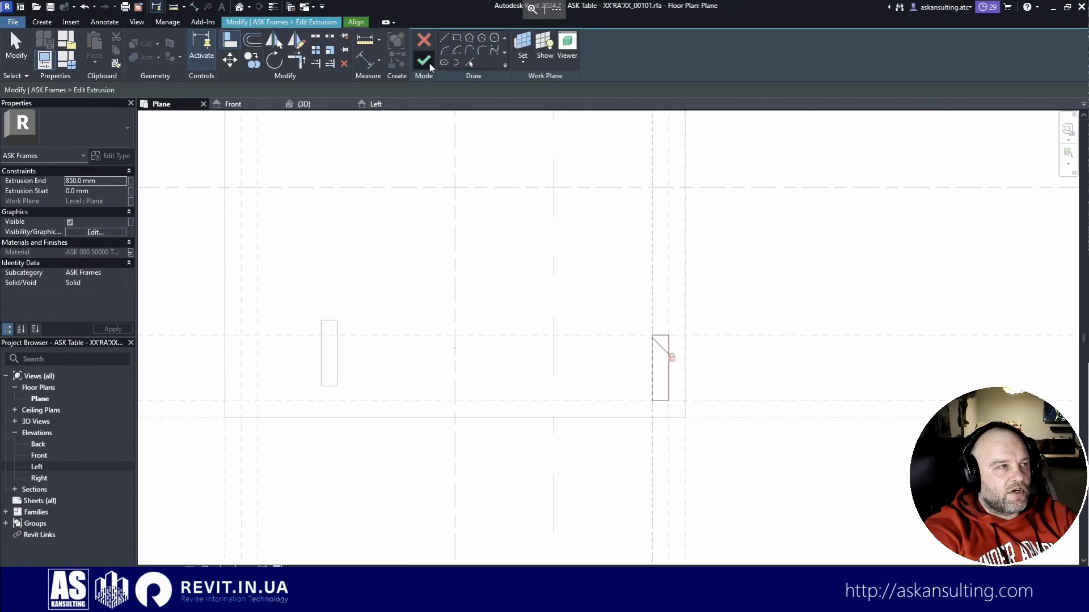
left_click(422, 49)
scroll(839, 310, "down", 2)
scroll(482, 385, "up", 4)
key("Escape")
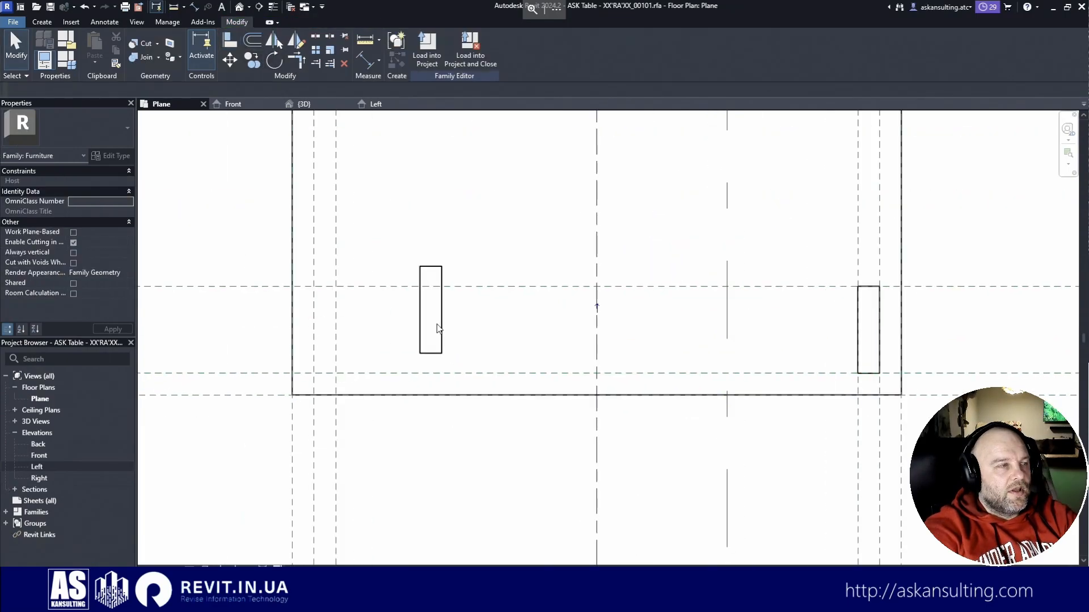
Step: Edit the front-left leg's sketch and align its front and outer edges to the leg offset reference planes
left_click(431, 266)
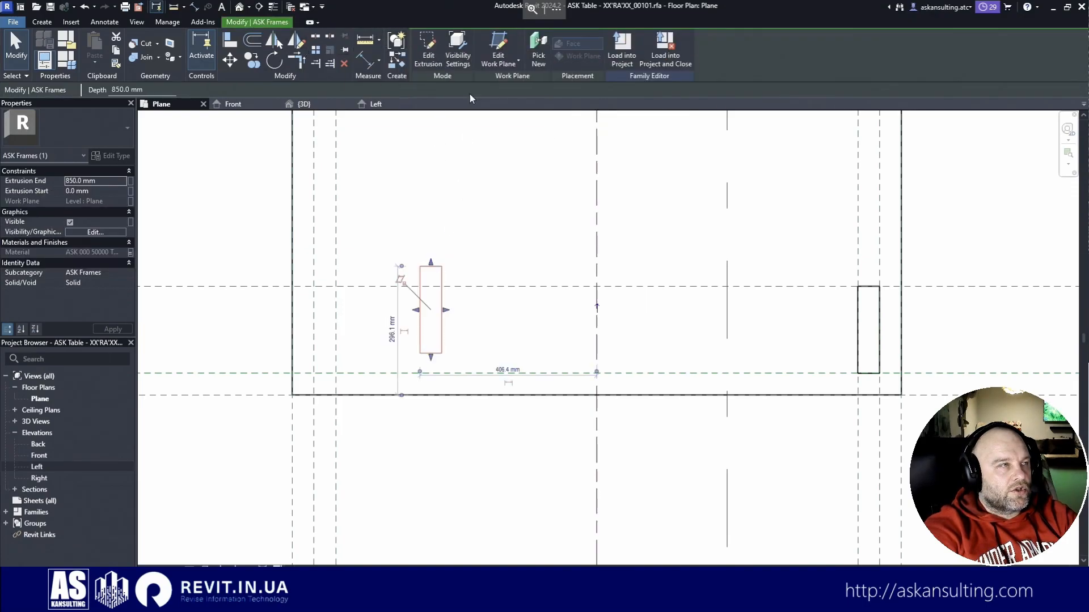
left_click(433, 51)
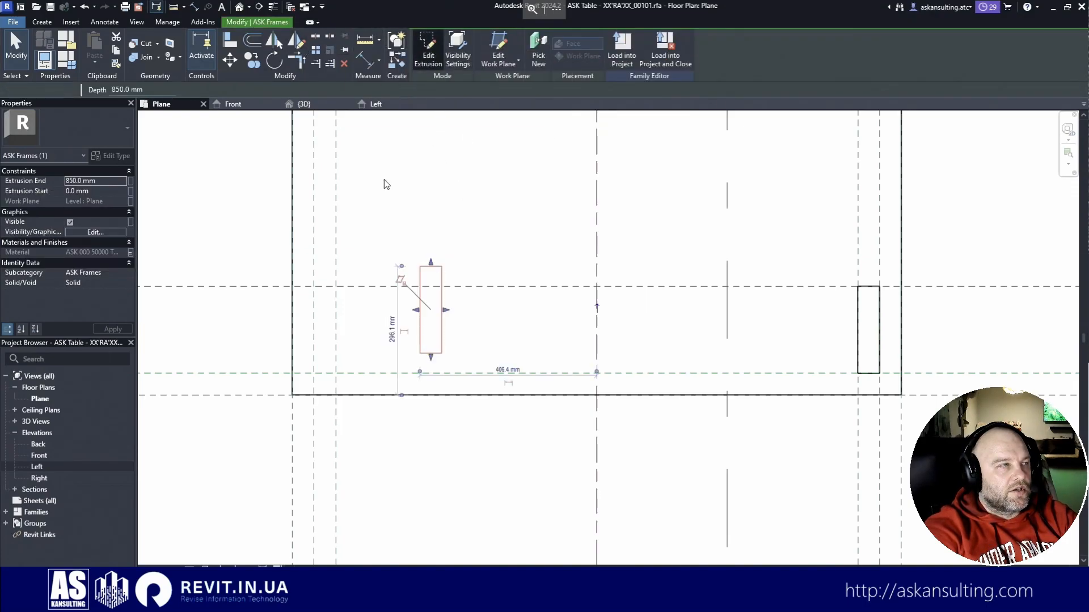
left_click(231, 47)
left_click(496, 373)
left_click(431, 353)
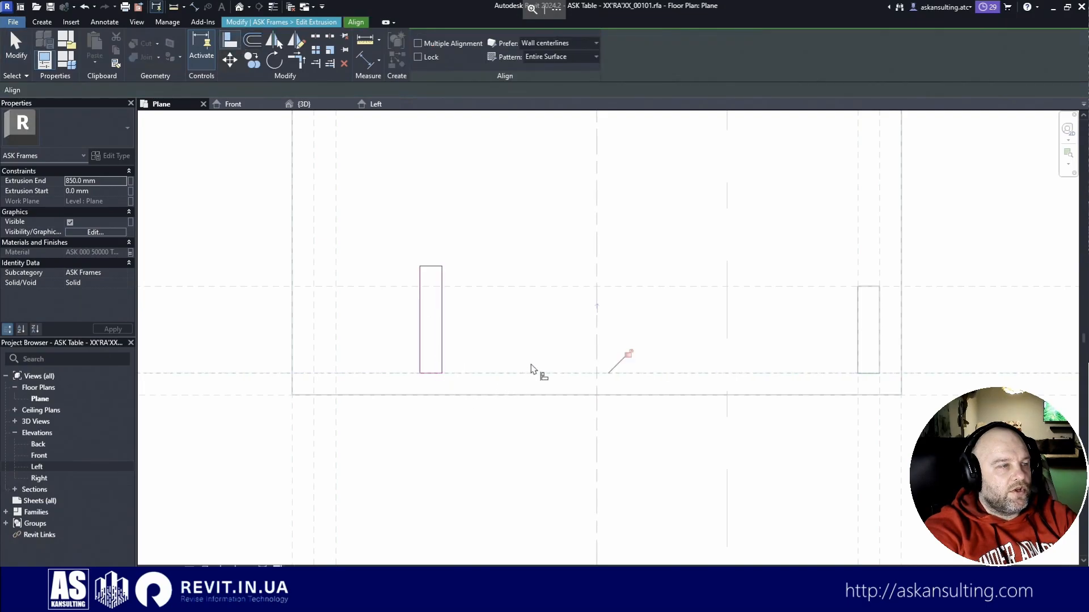
left_click(315, 307)
left_click(420, 335)
Step: Align the front-left leg's rear and inner edges to the leg depth and width reference planes and finish the sketch
left_click(402, 286)
left_click(401, 266)
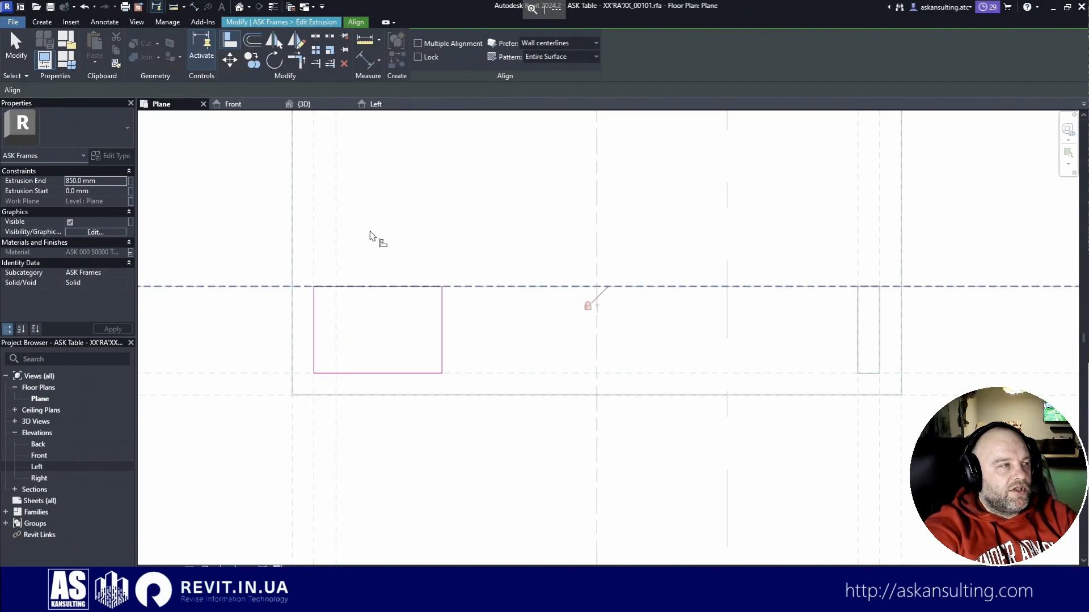
left_click(337, 243)
left_click(442, 352)
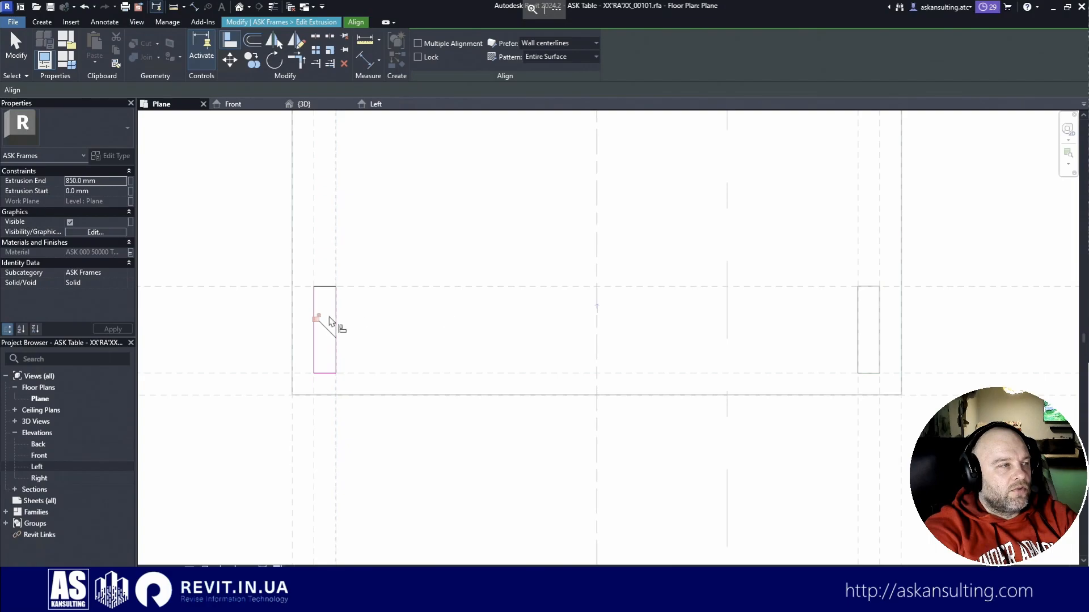
key("Escape")
scroll(552, 465, "down", 3)
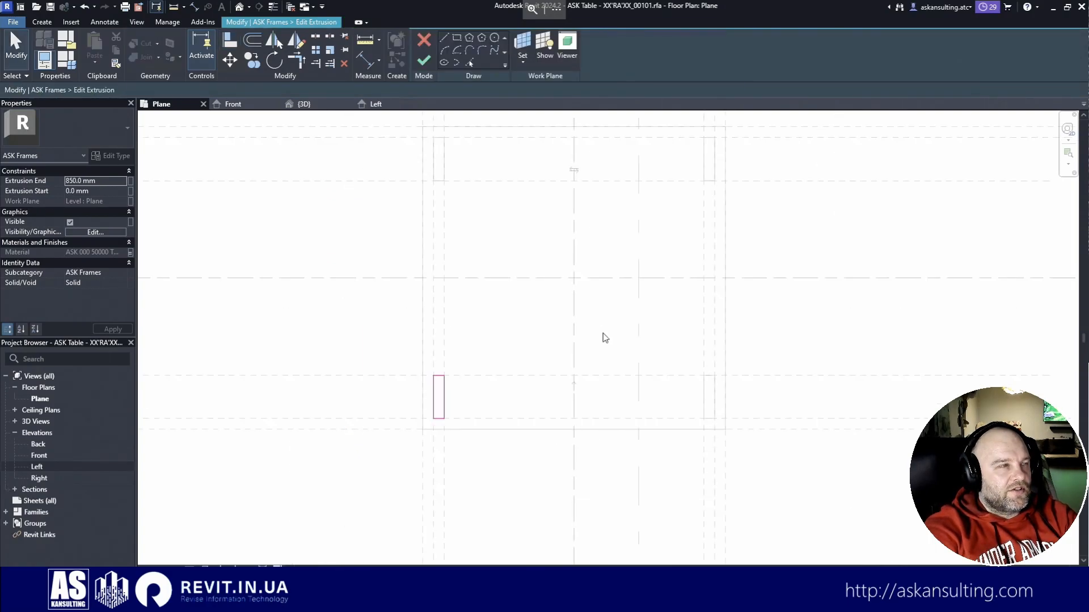
middle_click_drag(573, 335, 563, 374)
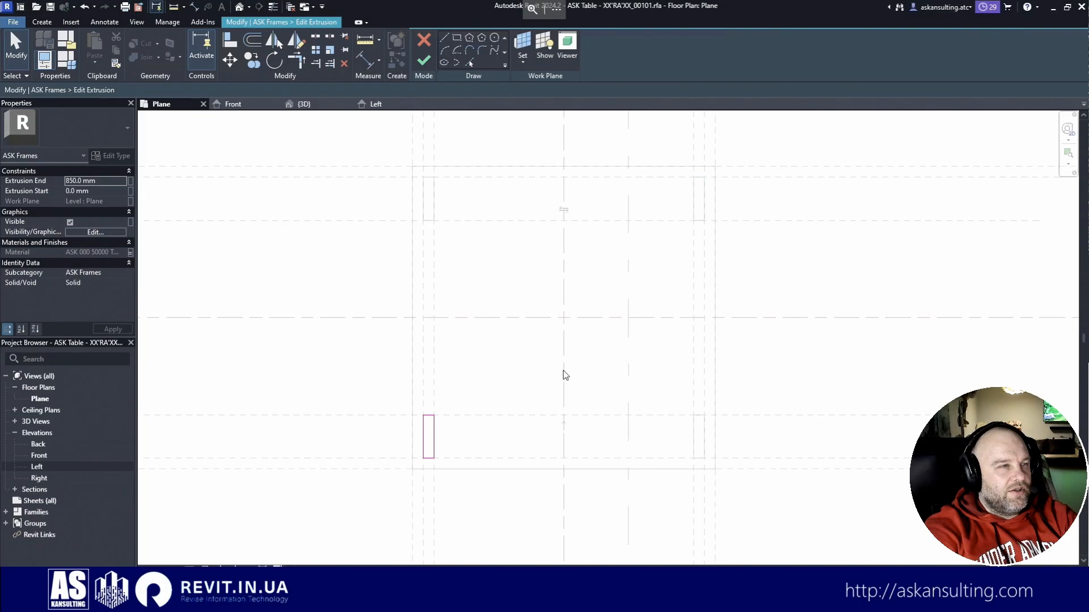
left_click(423, 62)
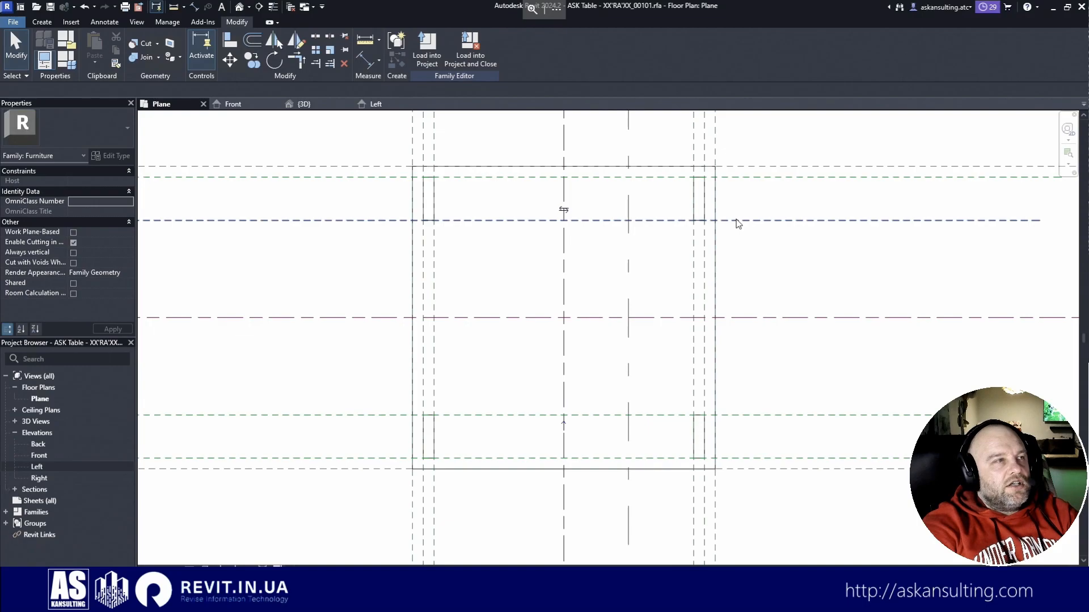
Step: In the front elevation, shorten the two overlapping right-hand legs to extrusion ends of about 603 mm and 753 mm
left_click(225, 105)
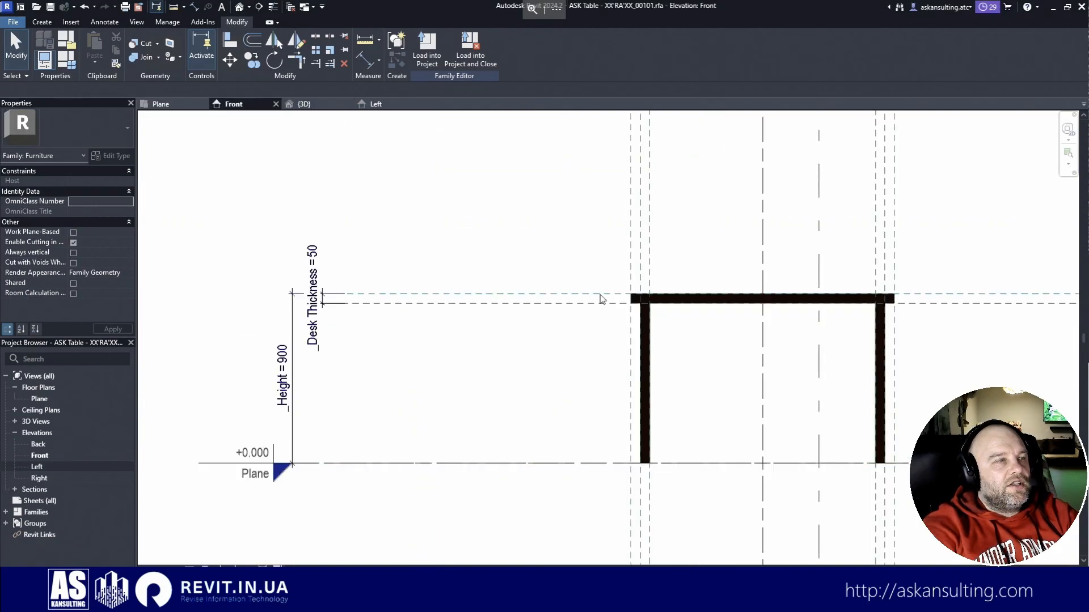
left_click(875, 348)
scroll(877, 352, "up", 2)
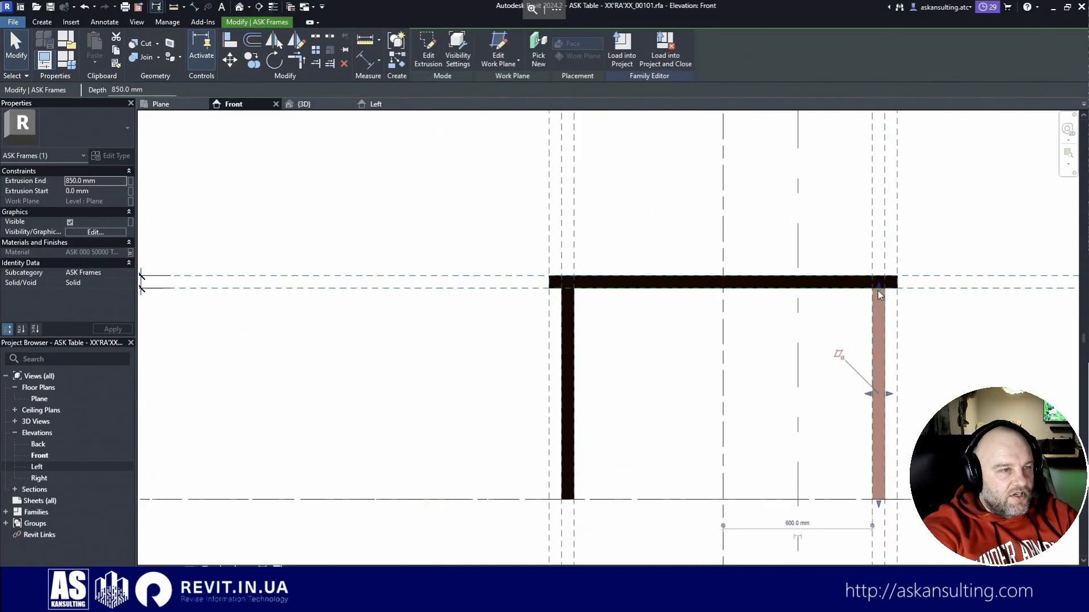
left_click_drag(880, 292, 881, 349)
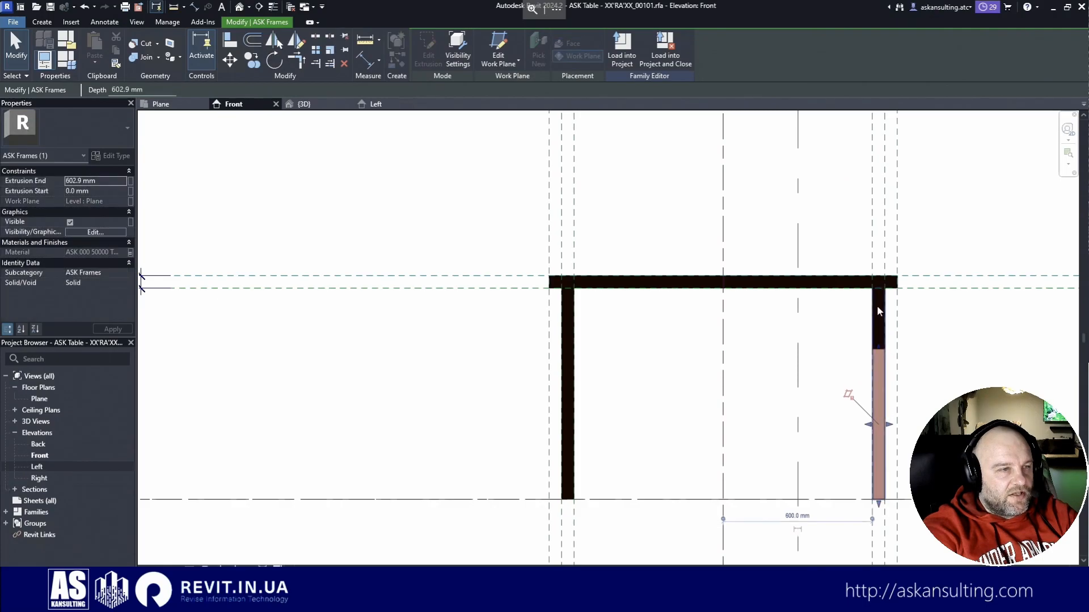
left_click(875, 309)
left_click_drag(879, 286, 879, 311)
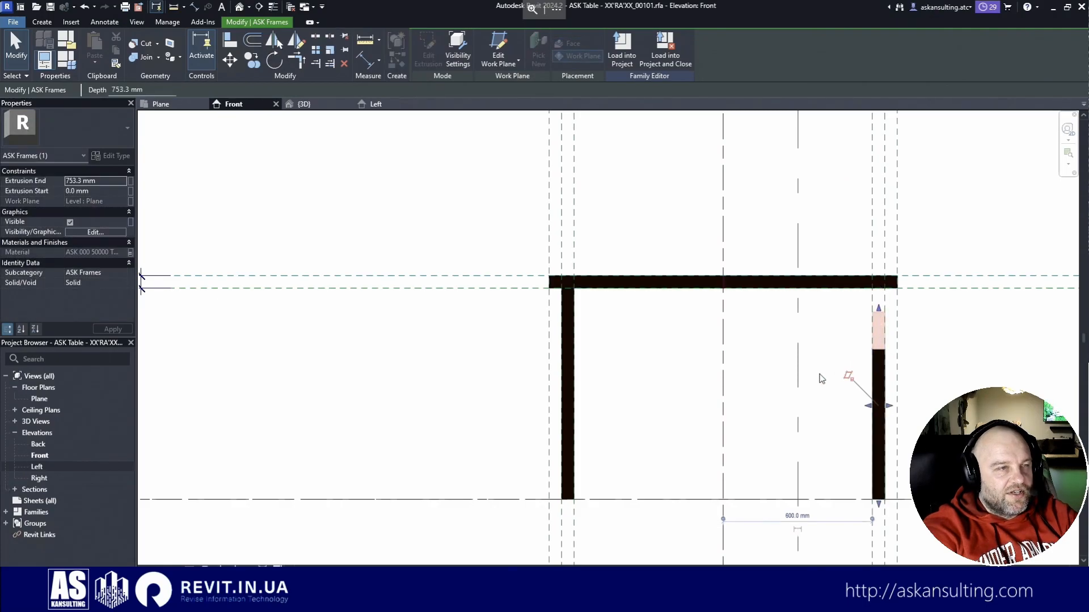
left_click(790, 390)
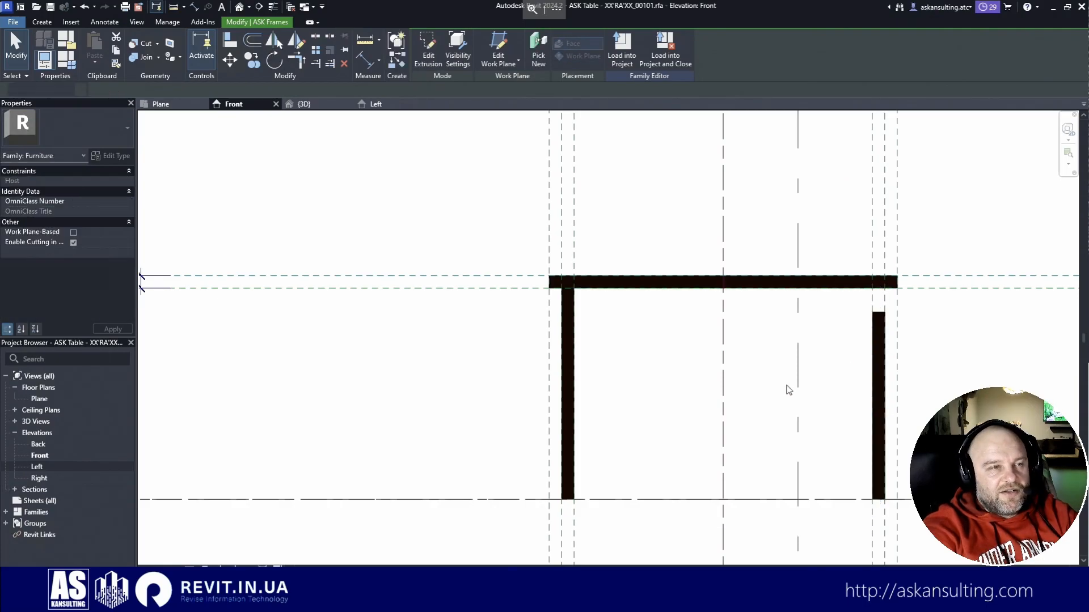
Step: Switch the front elevation to wireframe, then align and lock both right-hand legs' tops to the reference plane at the desk's underside
left_click(230, 42)
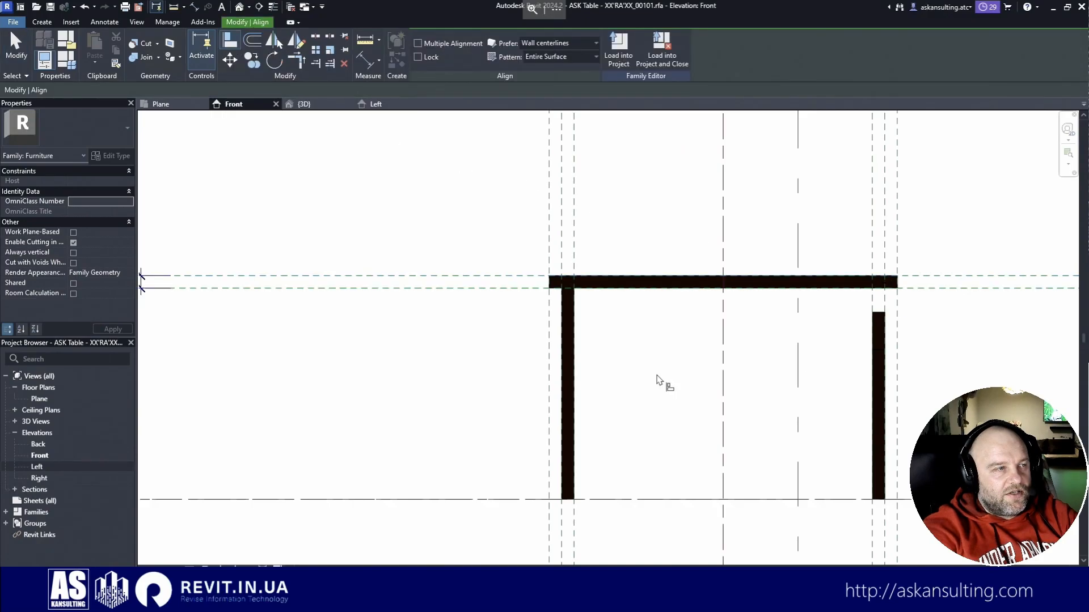
left_click(205, 566)
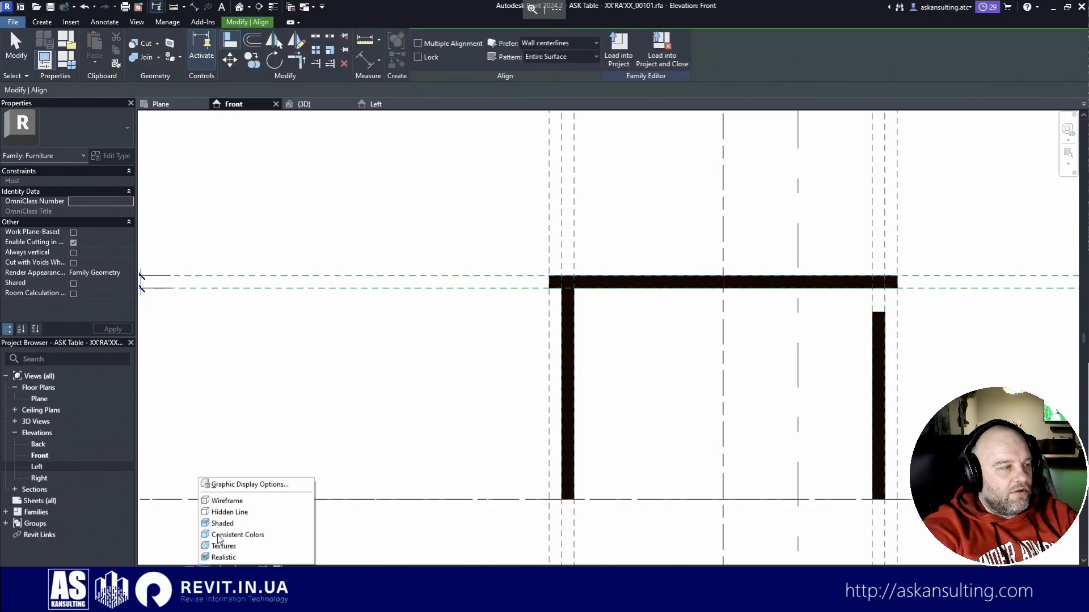
left_click(230, 503)
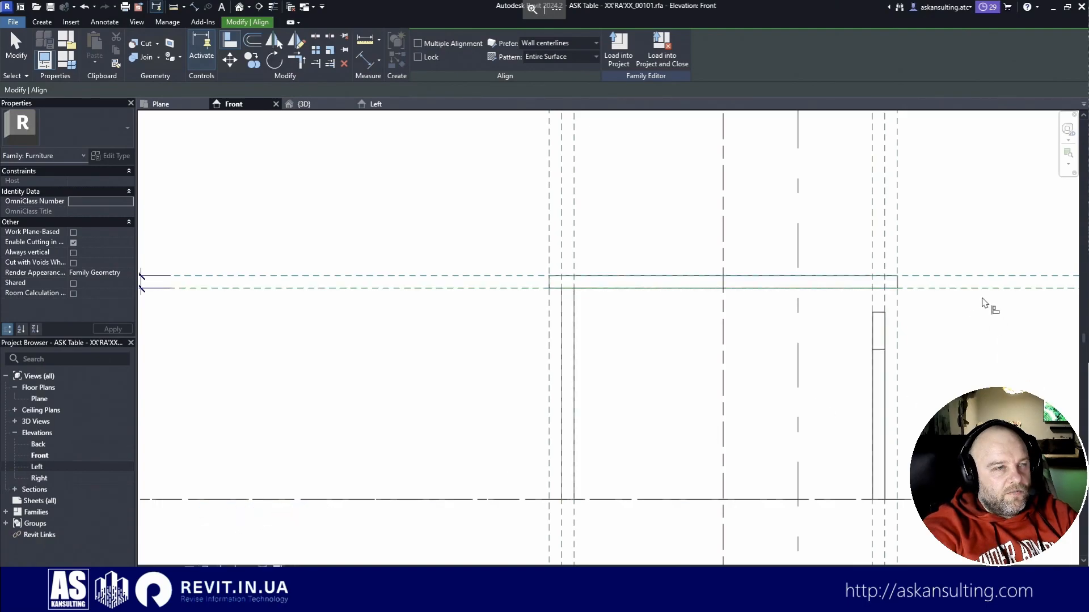
left_click(880, 312)
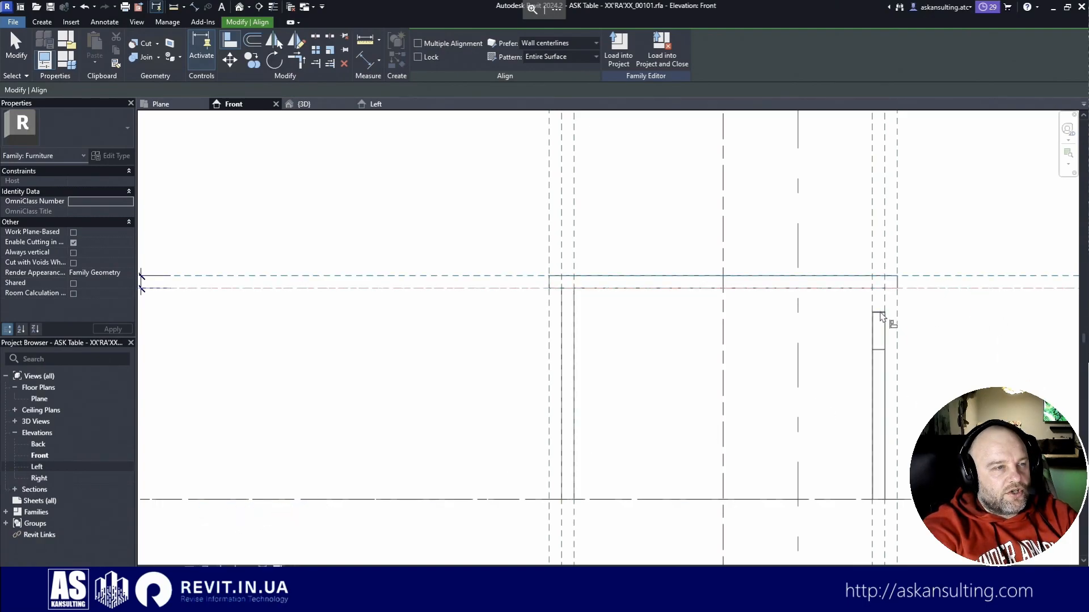
left_click(628, 269)
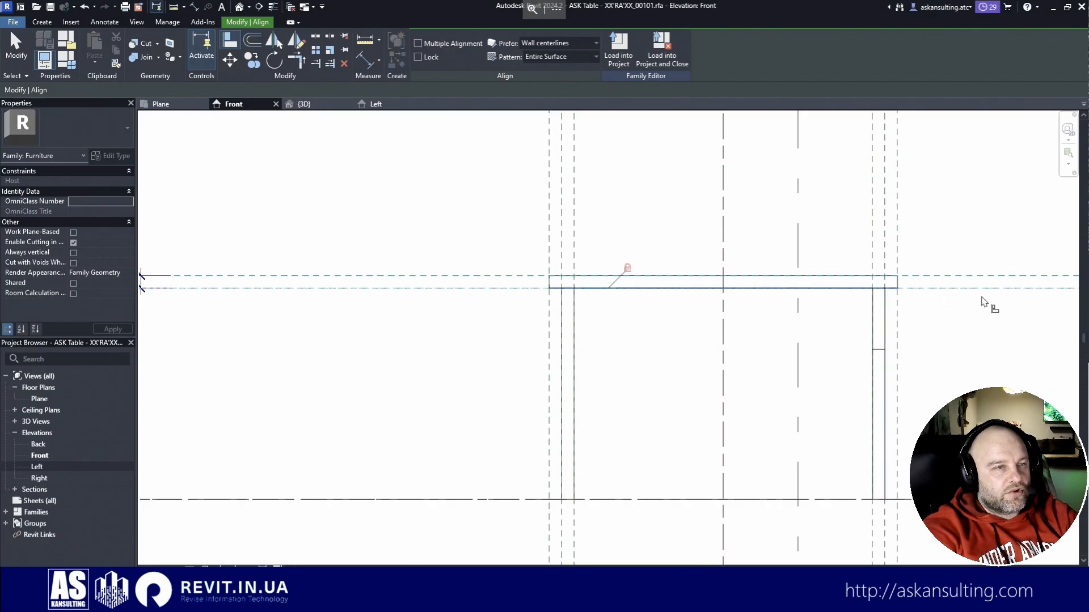
left_click(984, 289)
left_click(880, 351)
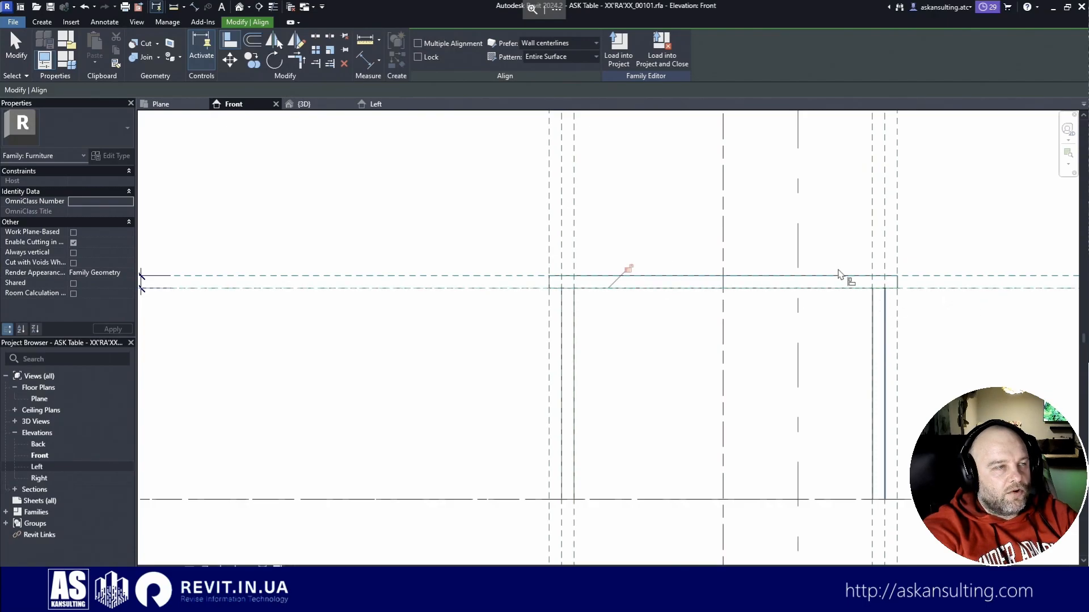
key("Escape")
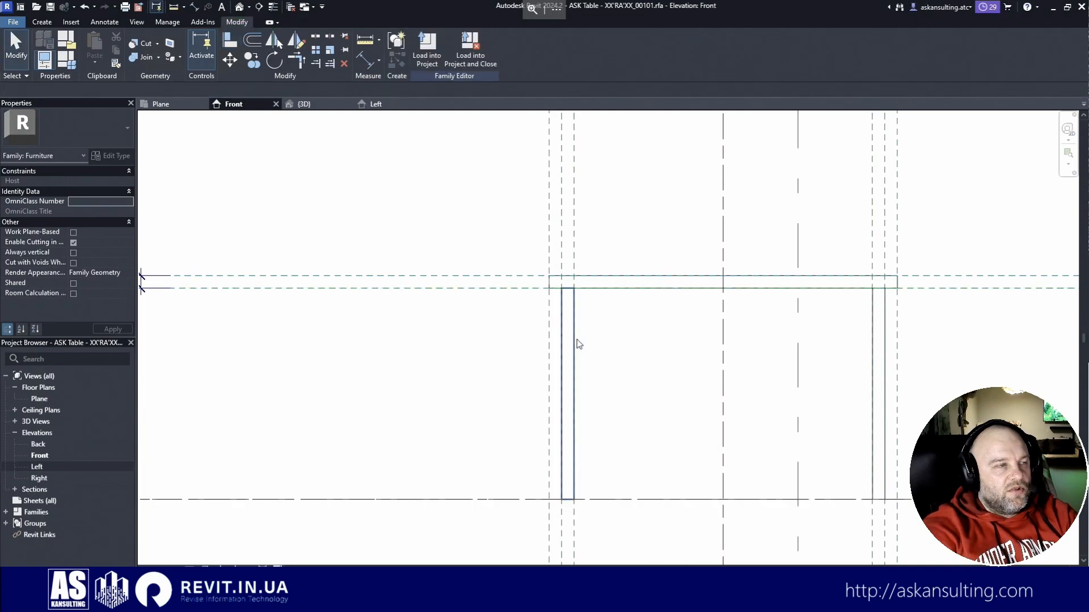
Step: Shorten the remaining unaligned left-hand leg to an extrusion end of about 683 mm
left_click(578, 338)
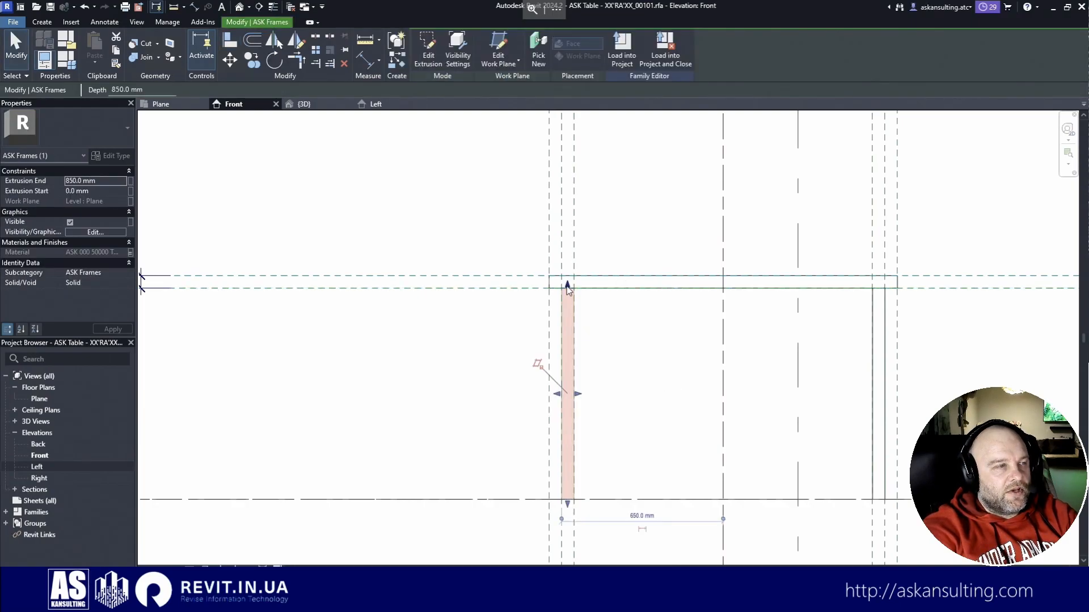
left_click(664, 322)
key("Escape")
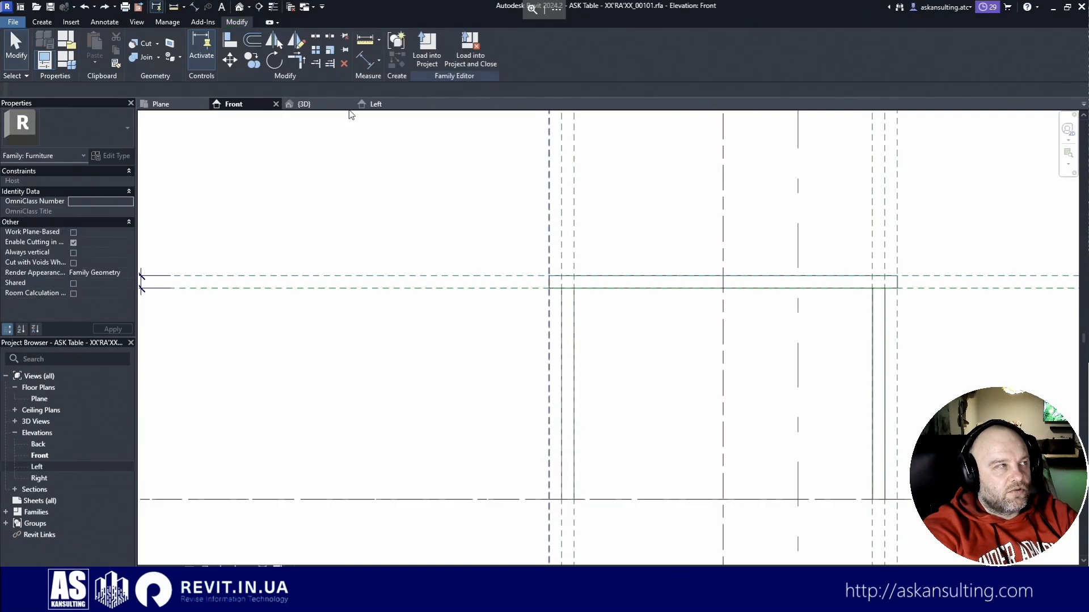
left_click(576, 330)
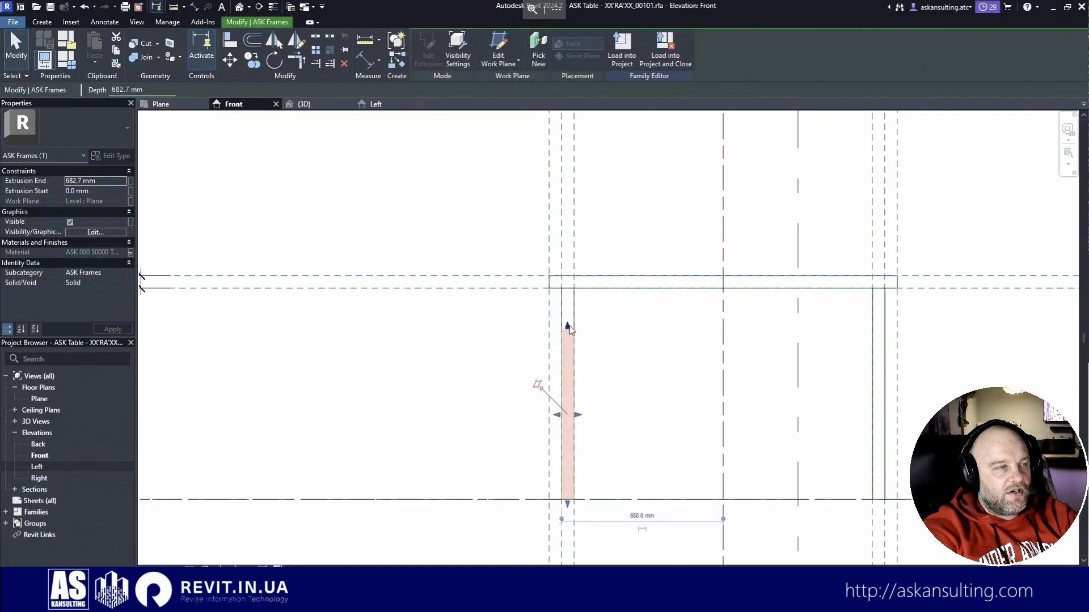
Step: Try to stretch the shortened left-hand leg's top above the desk to an extrusion end of about 1040 mm
left_click_drag(567, 325, 573, 237)
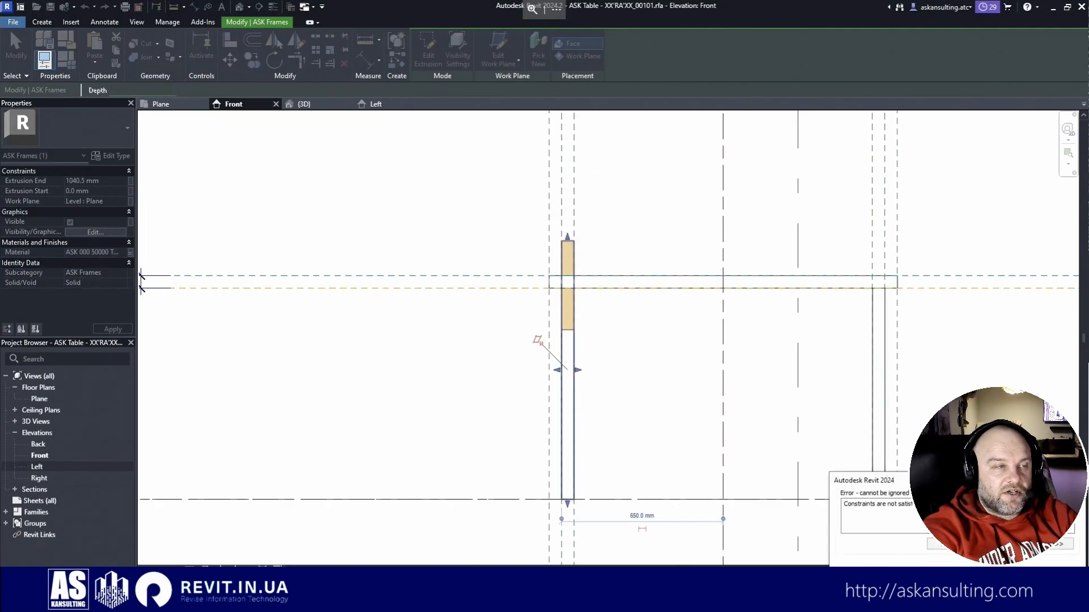
key("Escape")
left_click(573, 338)
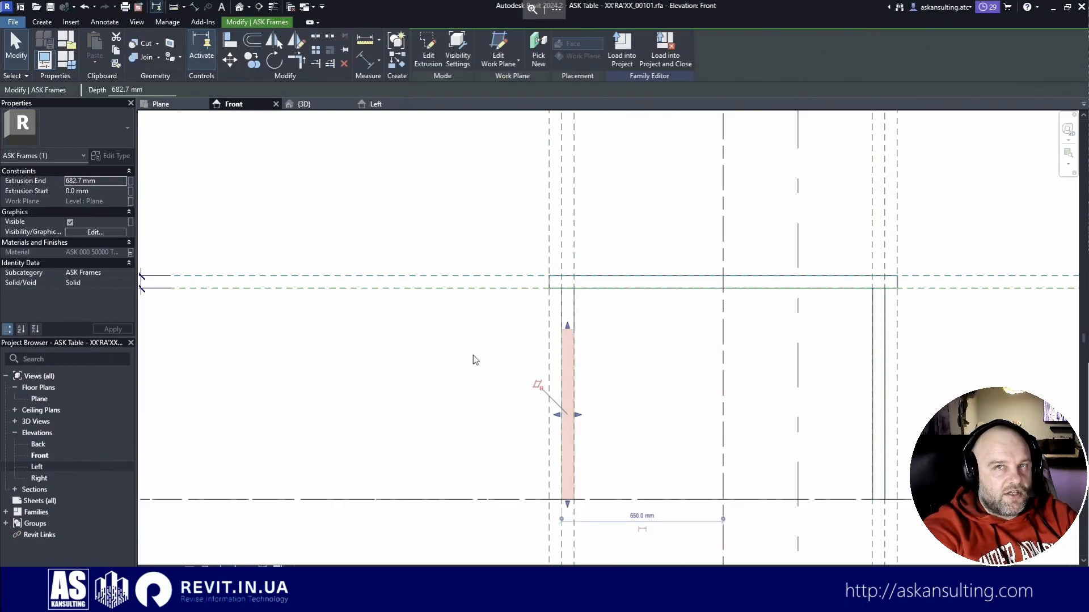
Step: Align and lock the shortened left-hand leg's top to the reference plane at the desk's underside
left_click(230, 40)
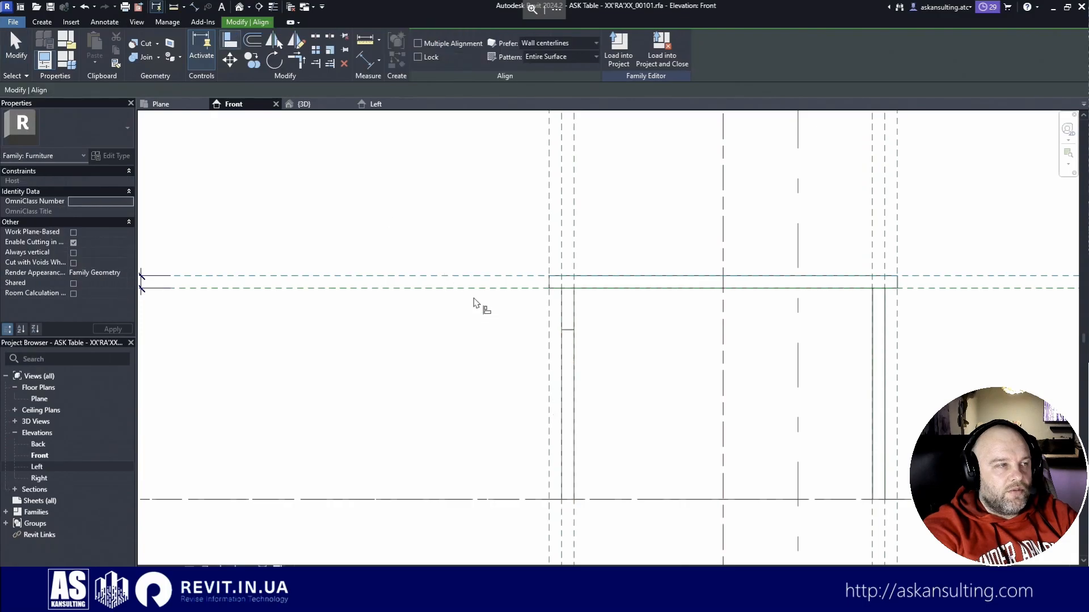
left_click(567, 330)
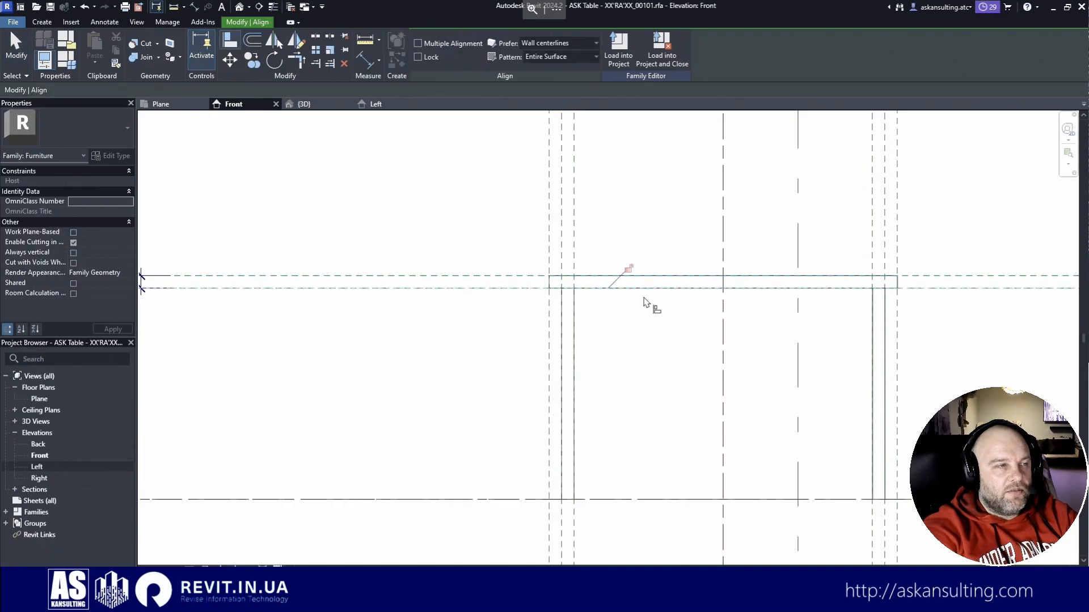
key("Escape")
key("Escape")
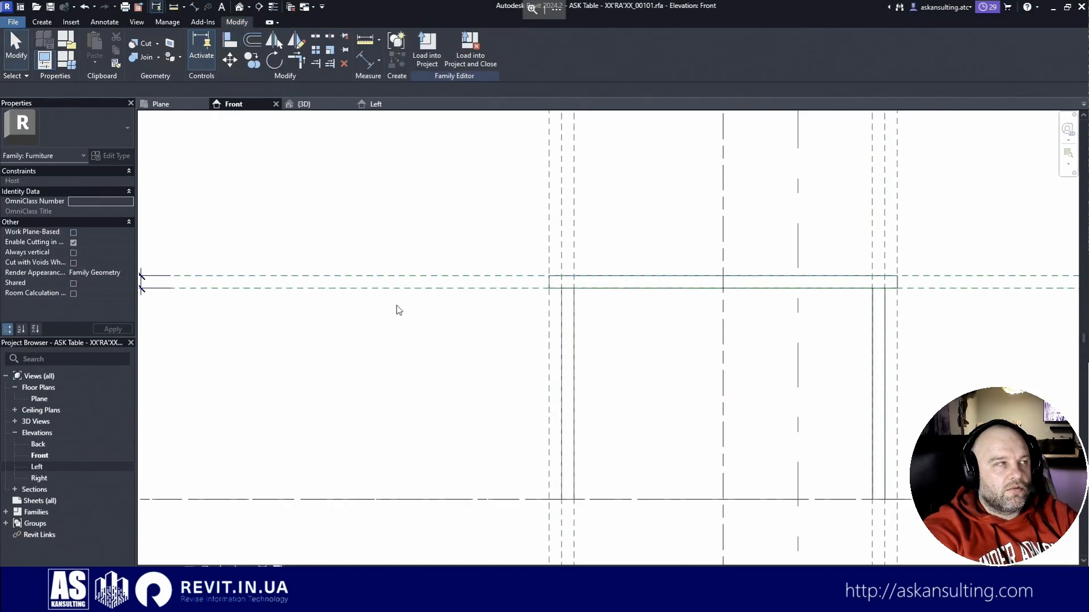
Step: Check the table with its four legs in the 3D view and save the family
left_click(311, 106)
middle_click_drag(704, 369, 678, 434, "shift")
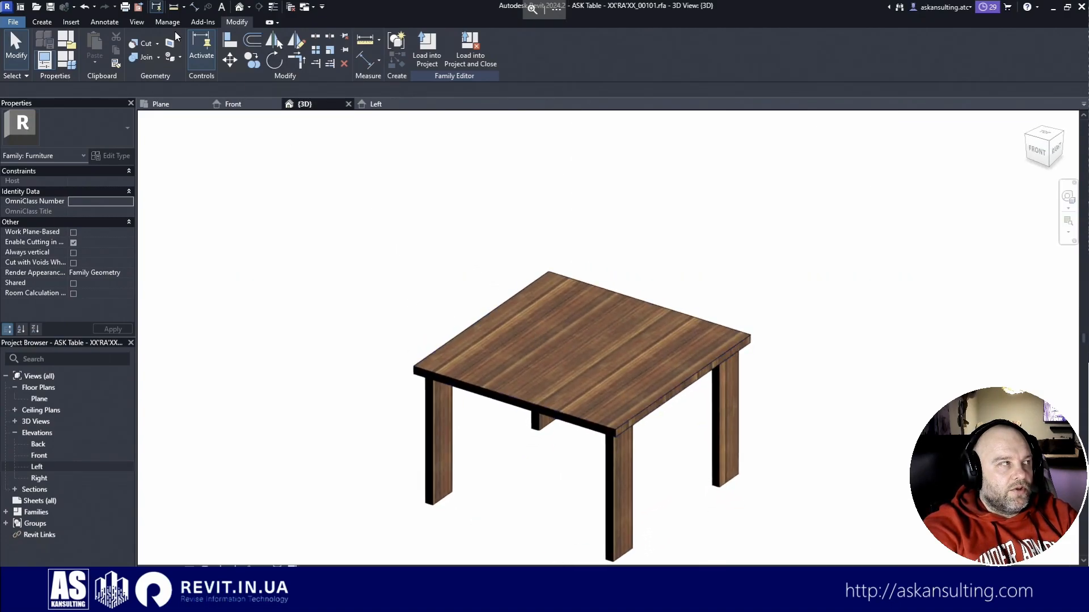
left_click(37, 7)
key("Escape")
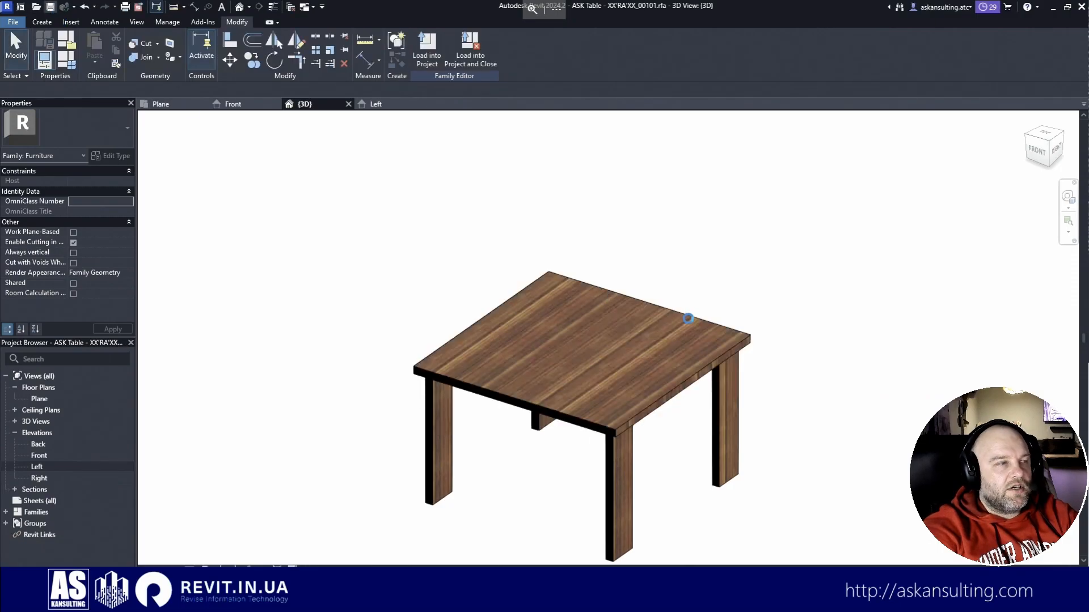
Step: In the family types, give the _Leg Depth parameter the formula _Leg Width and apply it
middle_click_drag(664, 344, 724, 270)
middle_click_drag(706, 328, 683, 335, "shift")
left_click(73, 63)
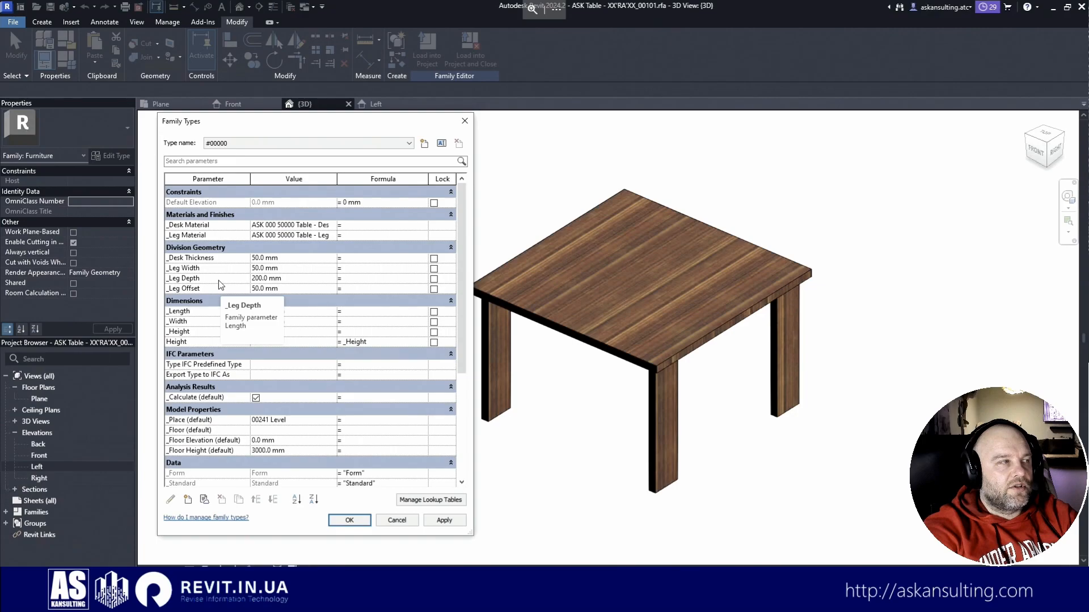
left_click(216, 269)
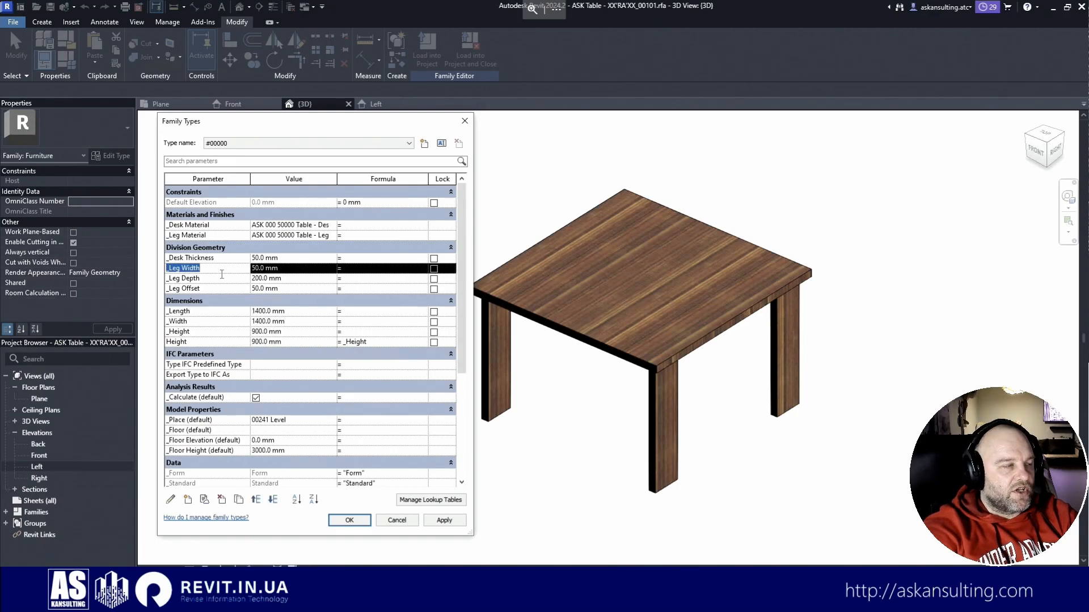
left_click(361, 279)
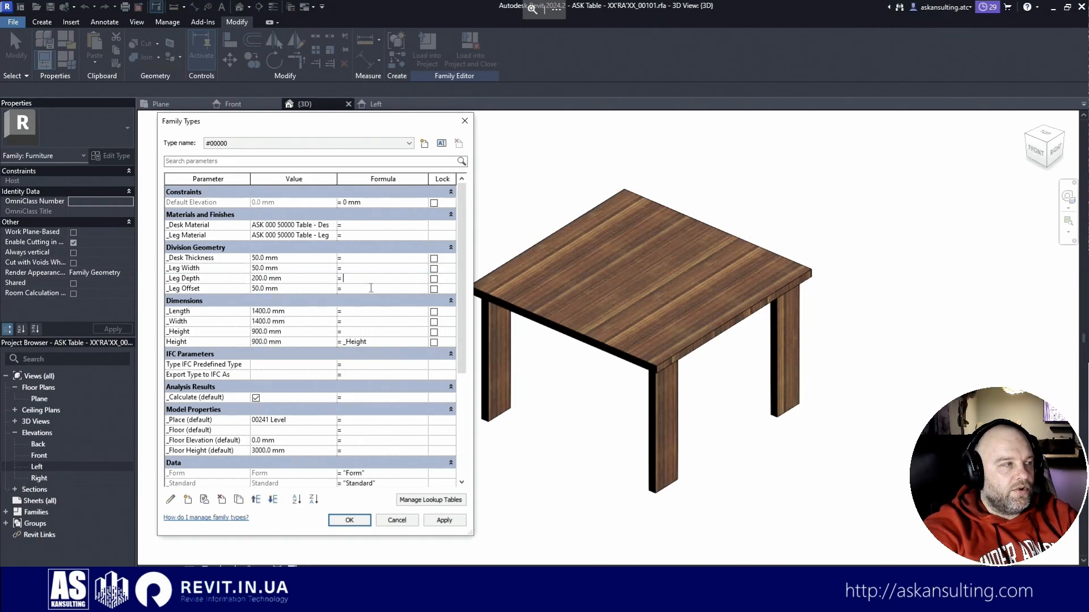
type("_Leg Width")
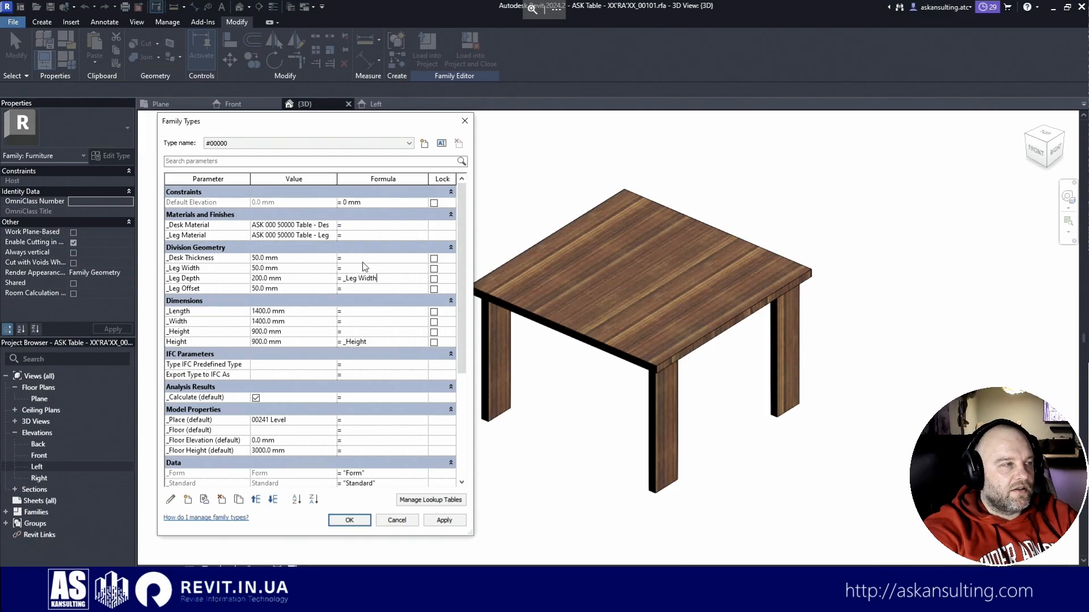
left_click(455, 524)
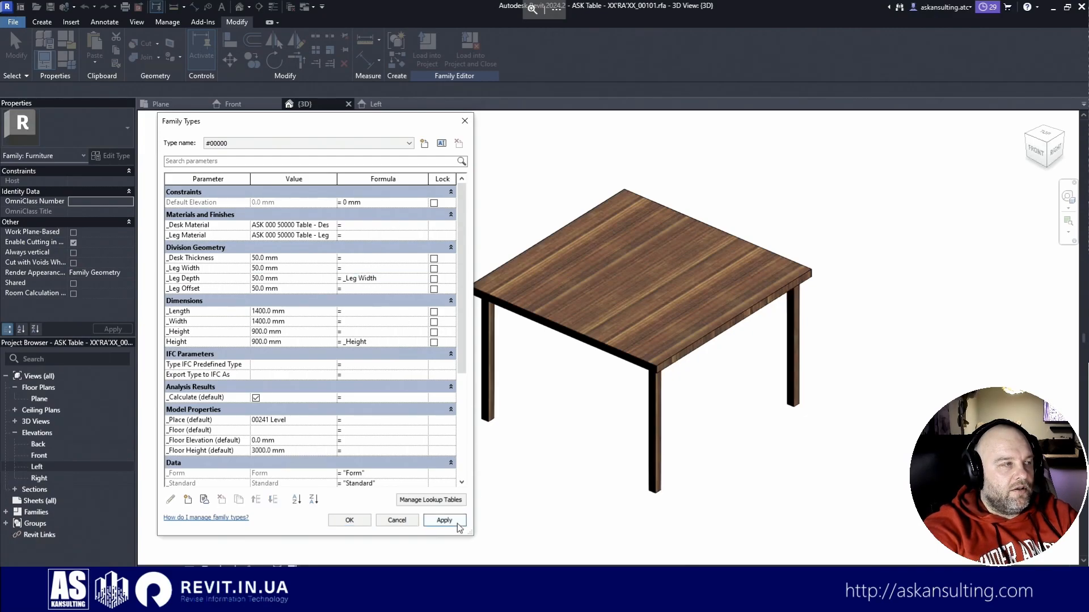
Step: Test the linked leg dimensions by setting _Leg Width to 150 mm and applying it
left_click(250, 268)
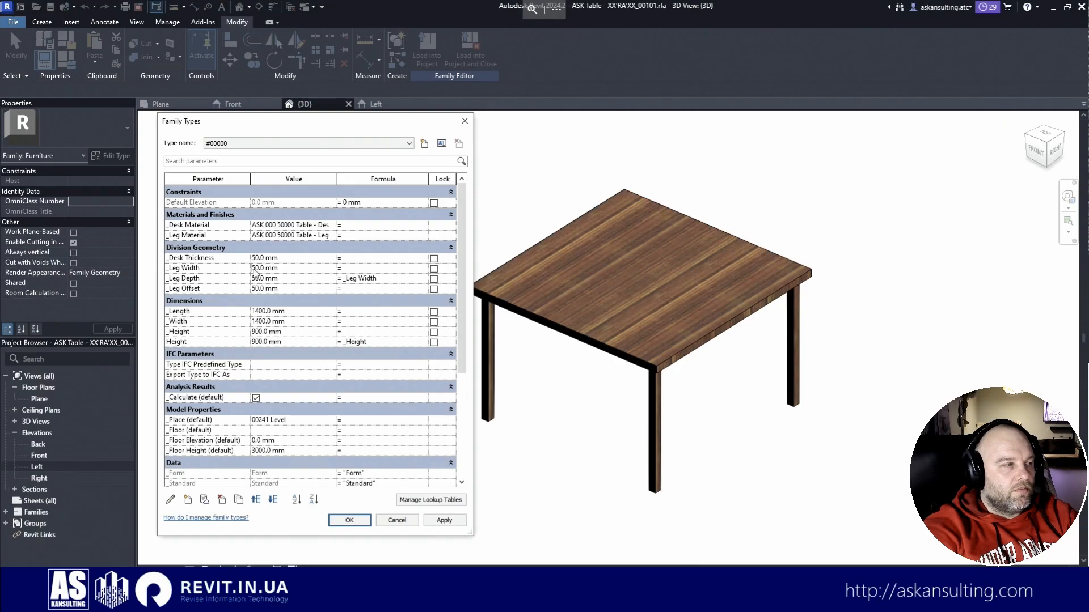
type("1")
left_click(446, 521)
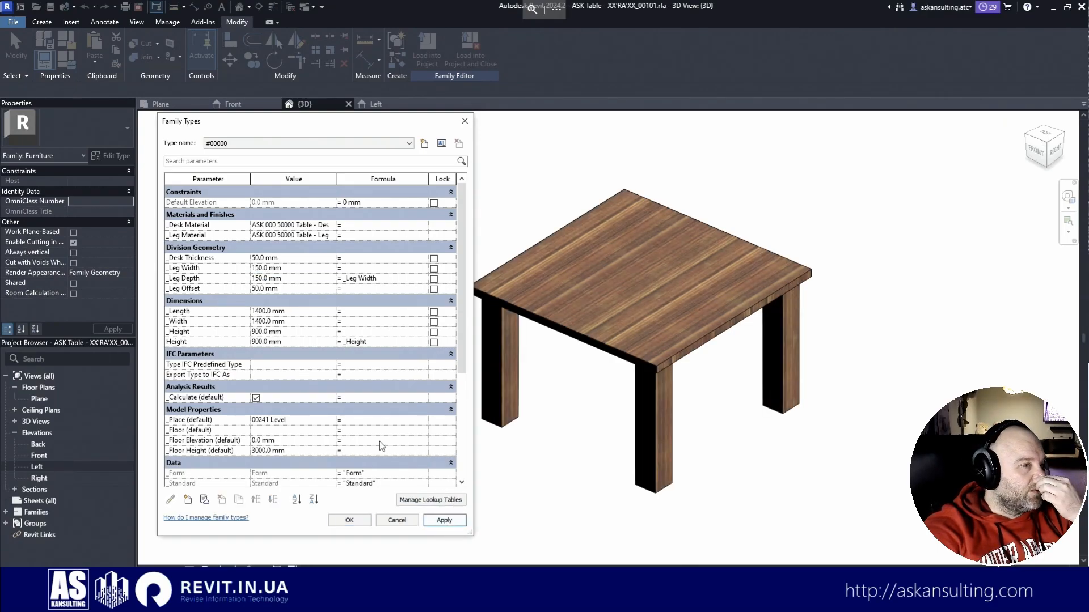
Step: Set _Leg Width to 100 mm, apply the value and close the family types
left_click(258, 268)
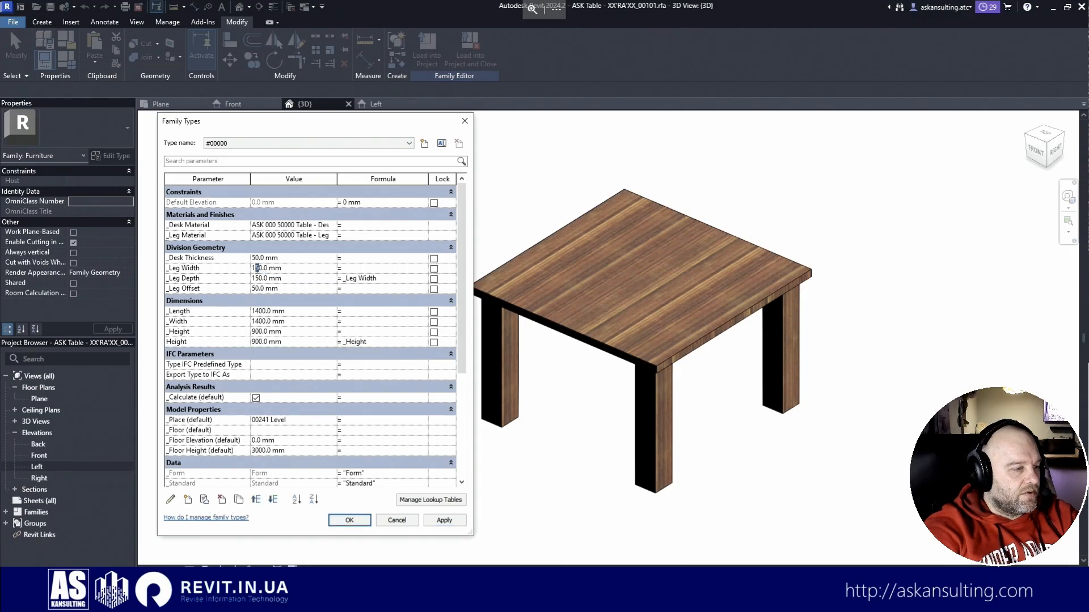
left_click(444, 517)
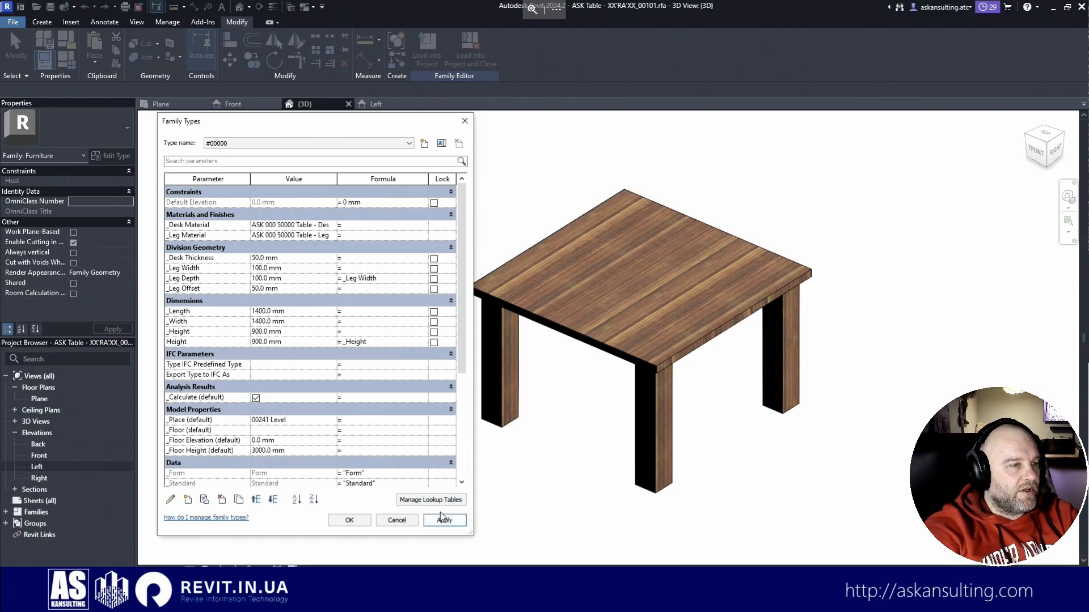
left_click(365, 519)
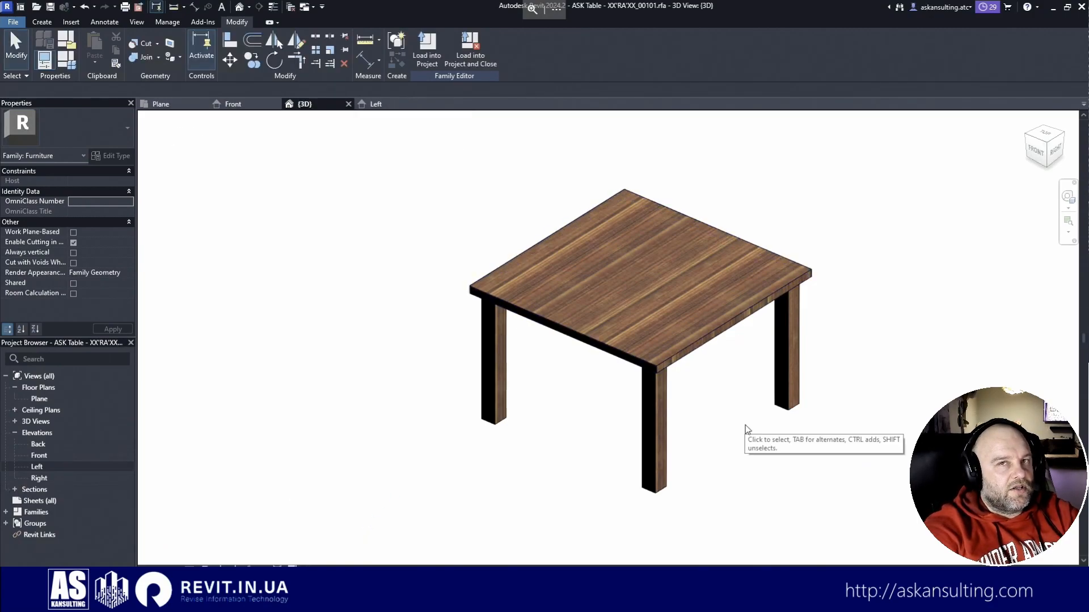
Step: Replace the appearance asset of the ASK 000 50000 Table - Leg material with Satin - Black from the Appearance Library's Metallic Paint category
left_click(70, 63)
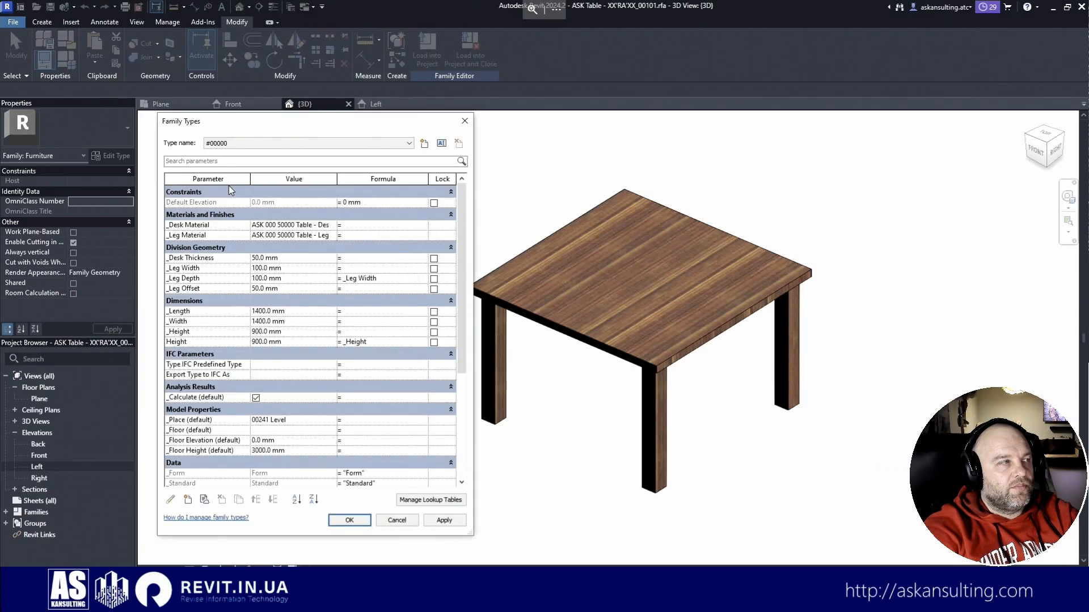
left_click(332, 235)
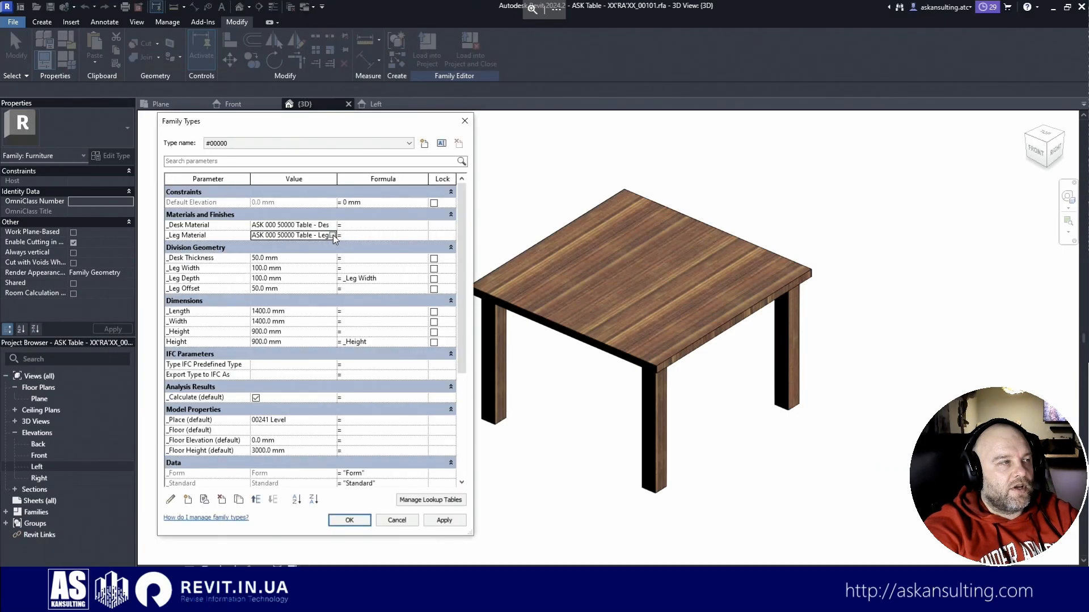
left_click(332, 234)
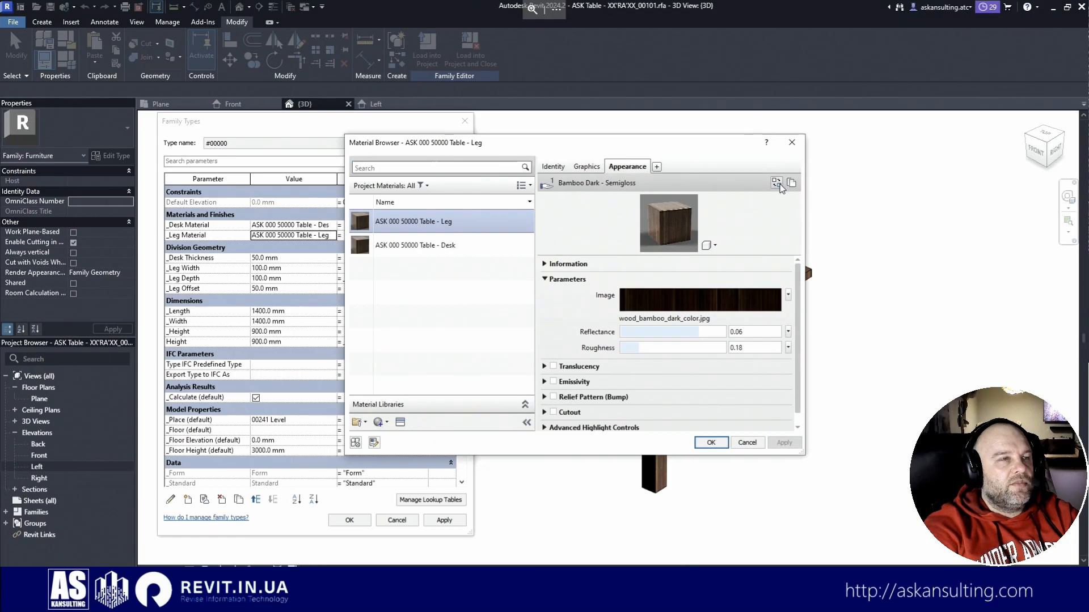
left_click(781, 187)
left_click(626, 234)
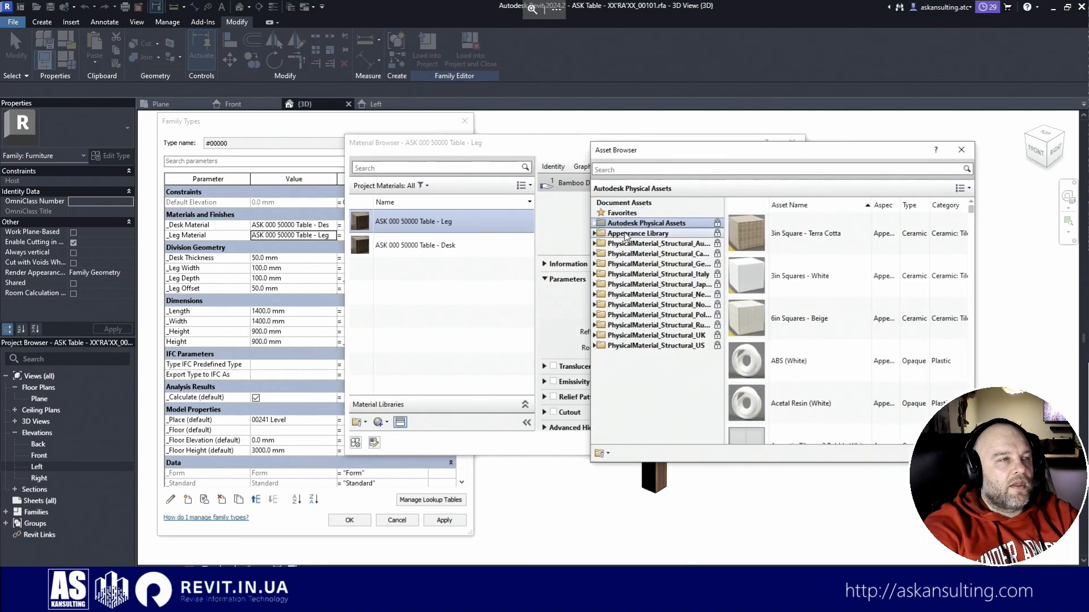
left_click(596, 235)
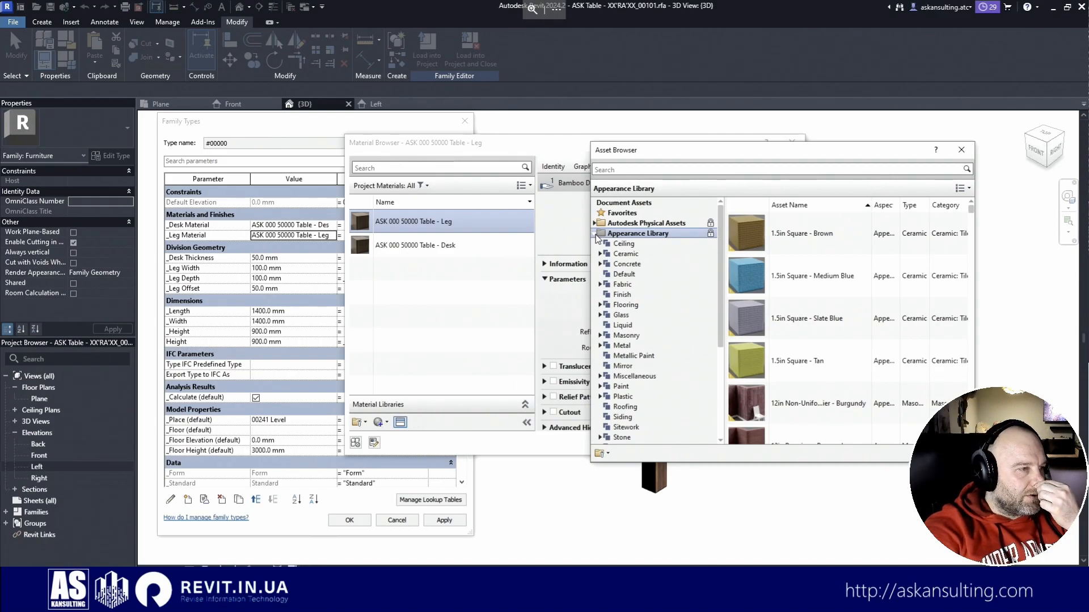
scroll(646, 375, "down", 1)
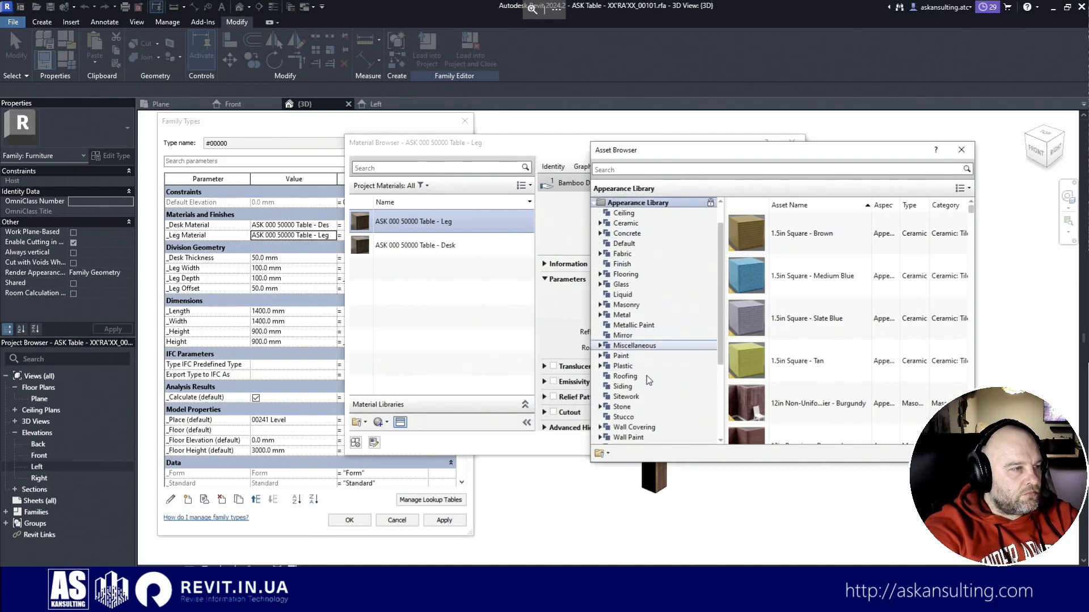
left_click(626, 327)
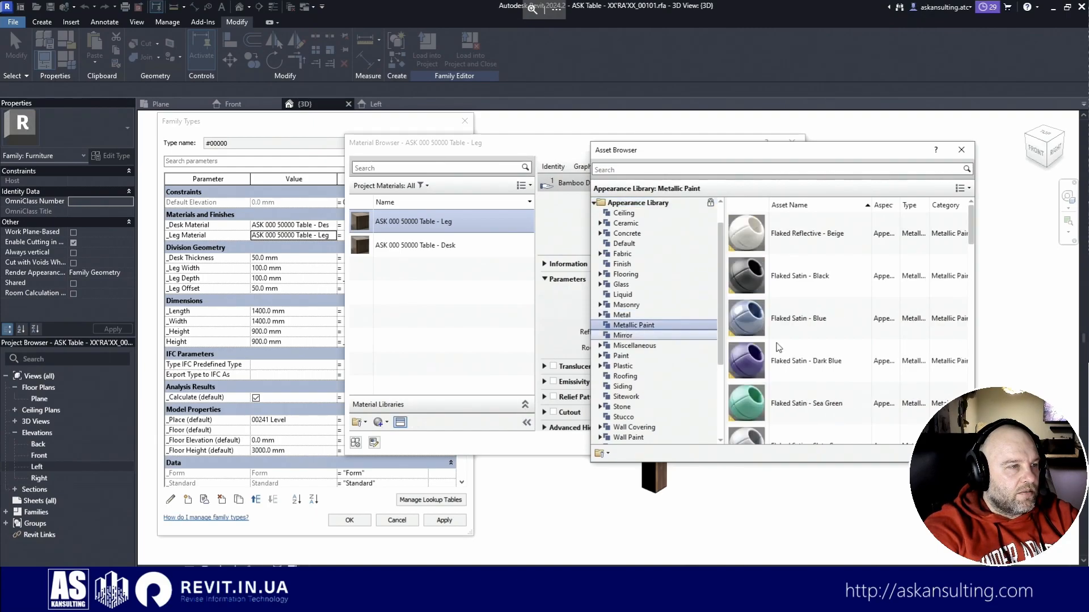
scroll(777, 343, "down", 3)
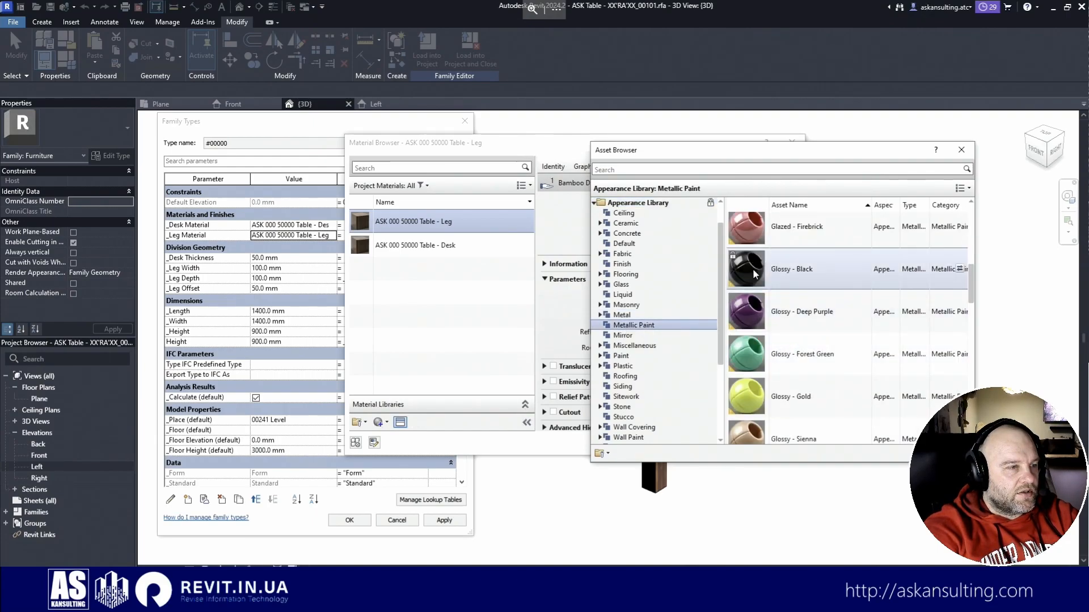
scroll(756, 275, "down", 5)
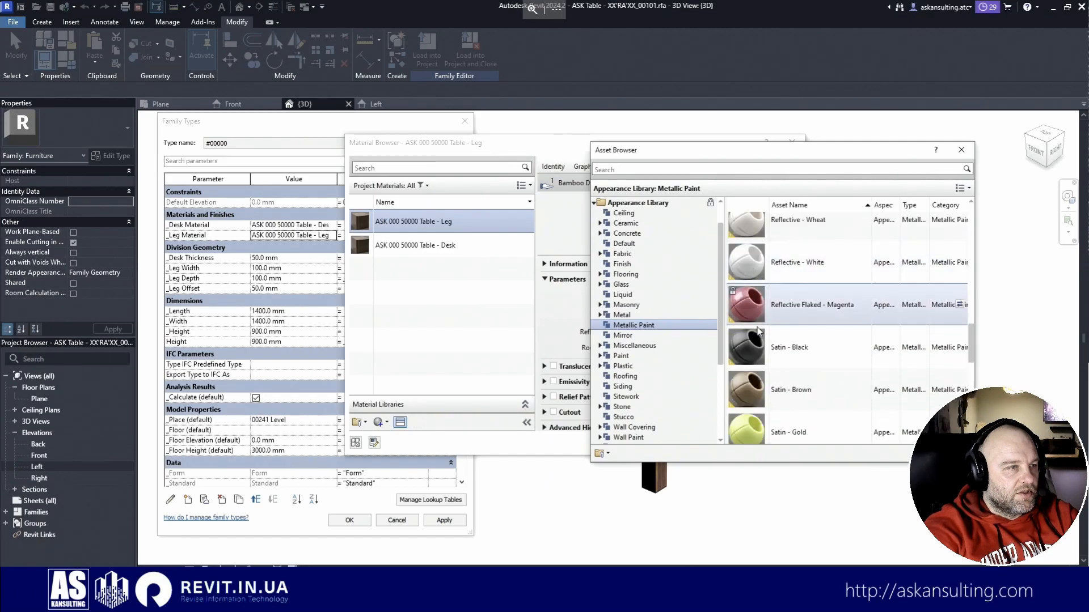
double_click(761, 349)
left_click(961, 150)
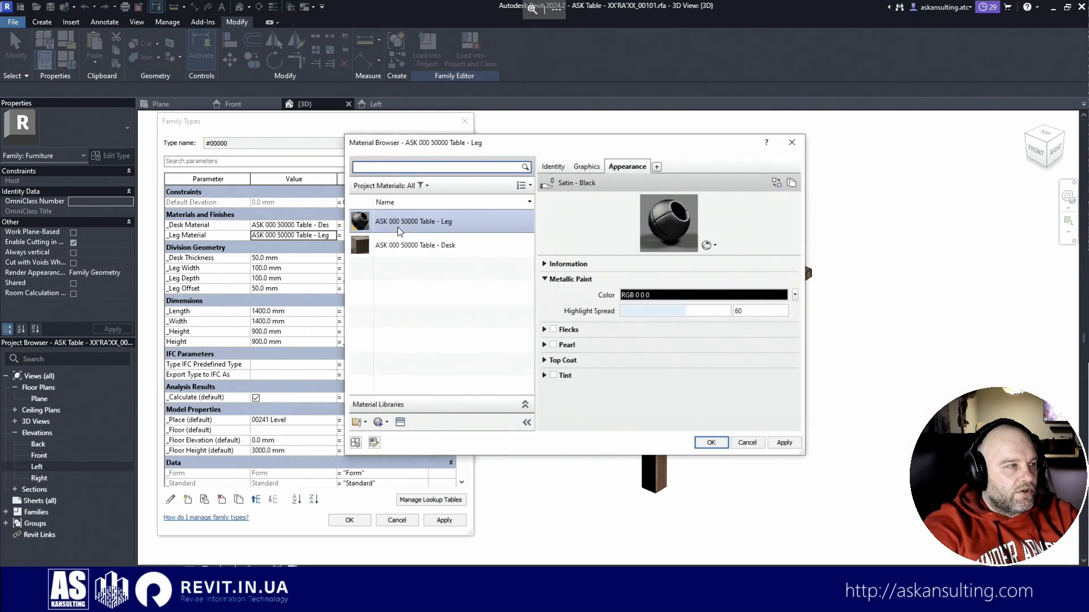
Step: Compare the desk and leg materials, confirm the leg material and family types, and check the table in 3D
left_click(403, 247)
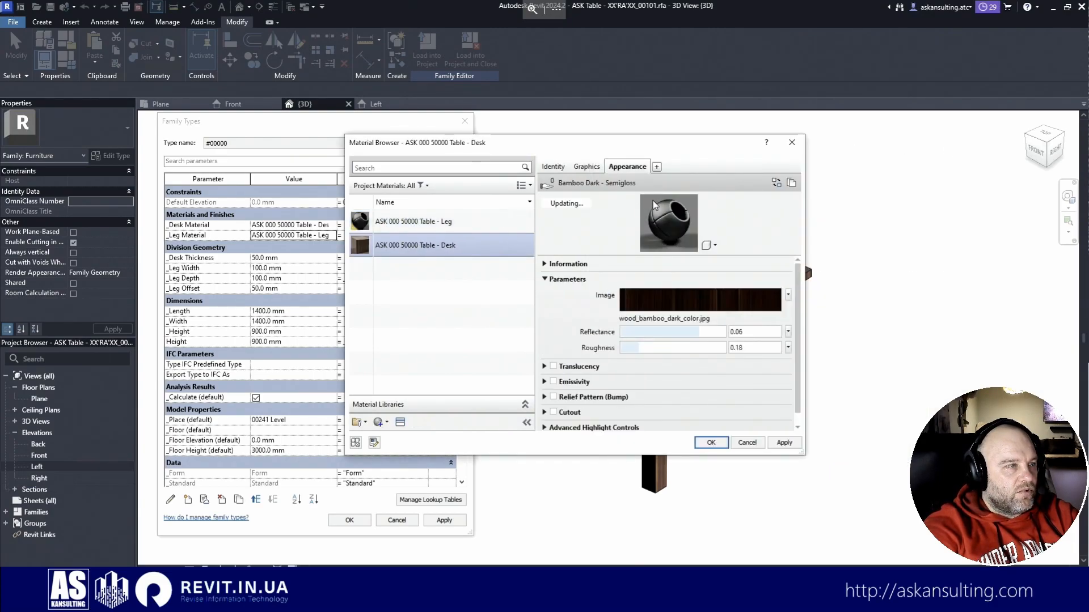
left_click(436, 224)
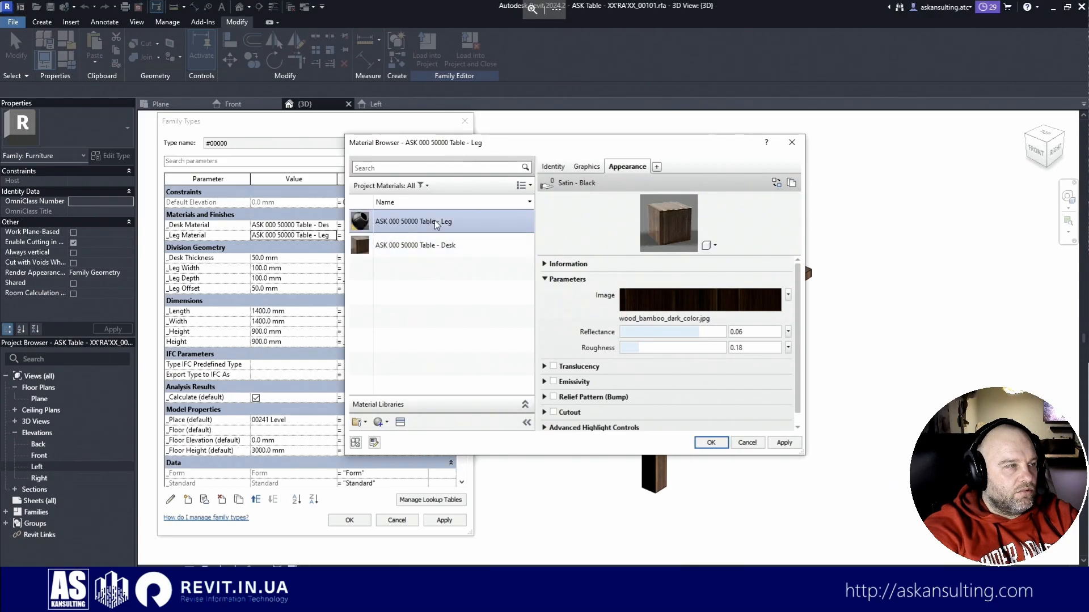
left_click(720, 446)
left_click(350, 519)
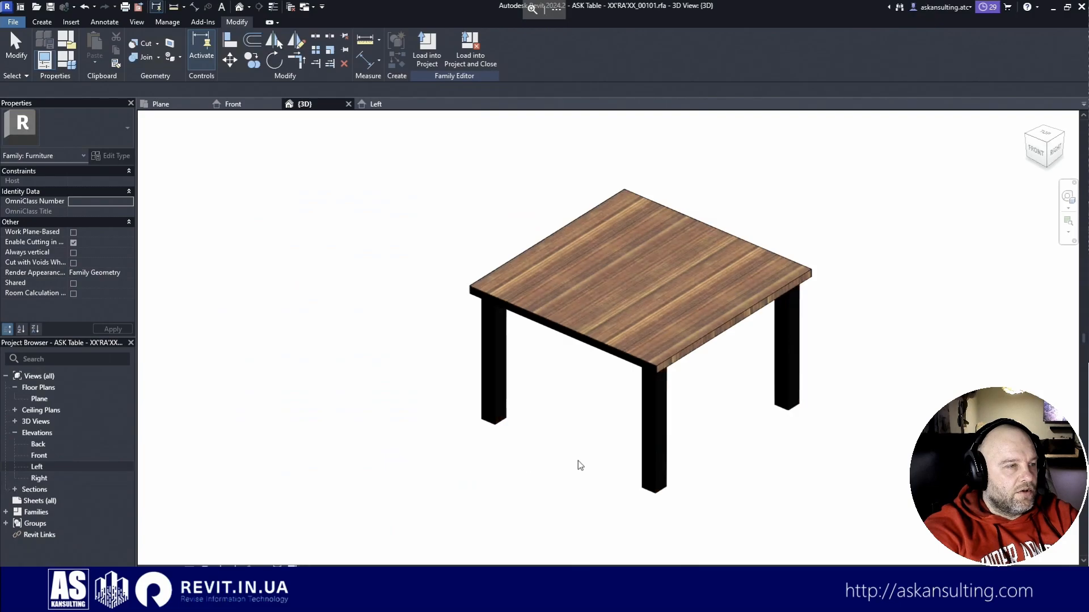
middle_click_drag(582, 471, 576, 413, "shift")
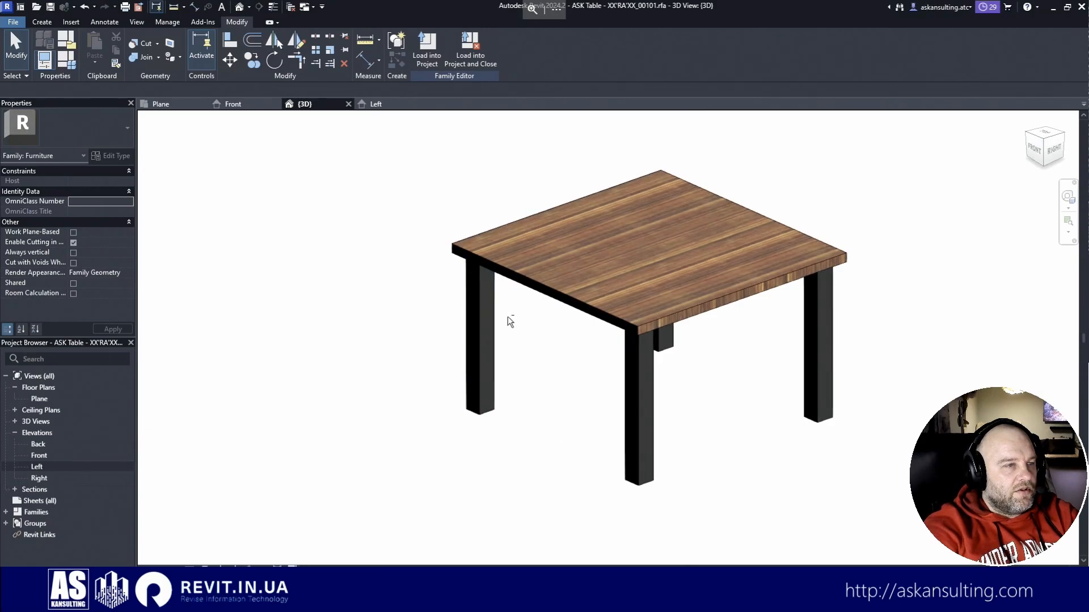
middle_click_drag(509, 321, 494, 343, "shift")
Step: In the Plane floor plan, set the _Leg Offset parameter to 150 mm and apply it
left_click(246, 106)
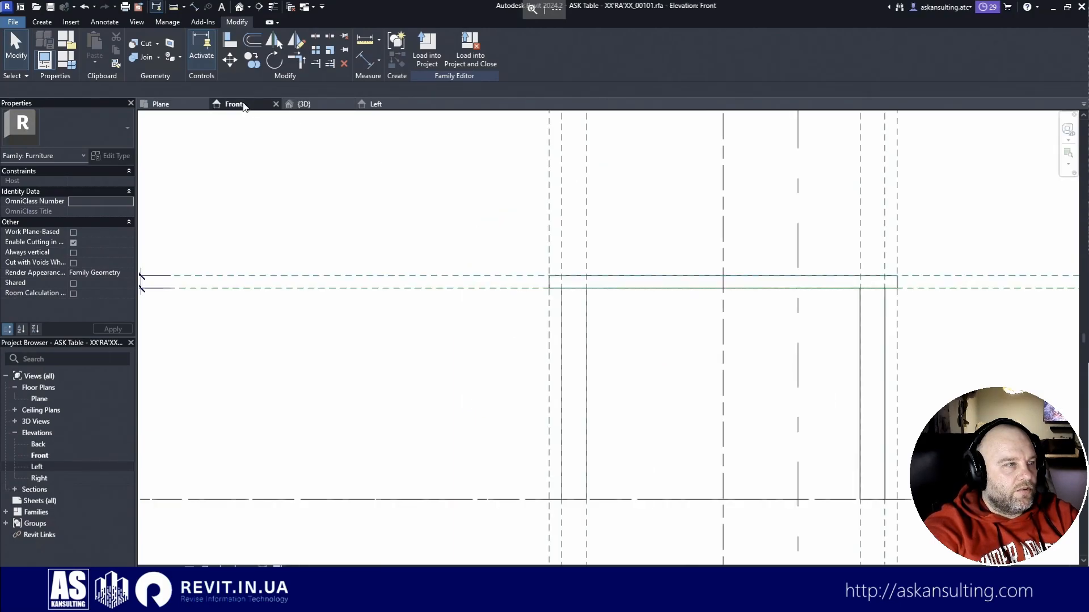
left_click(161, 105)
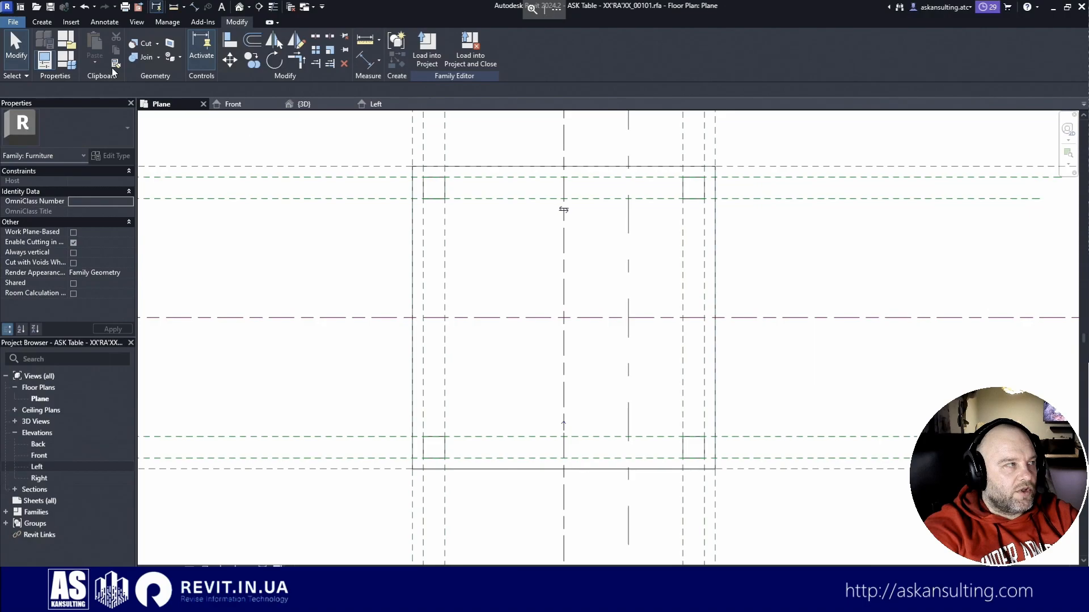
left_click(71, 64)
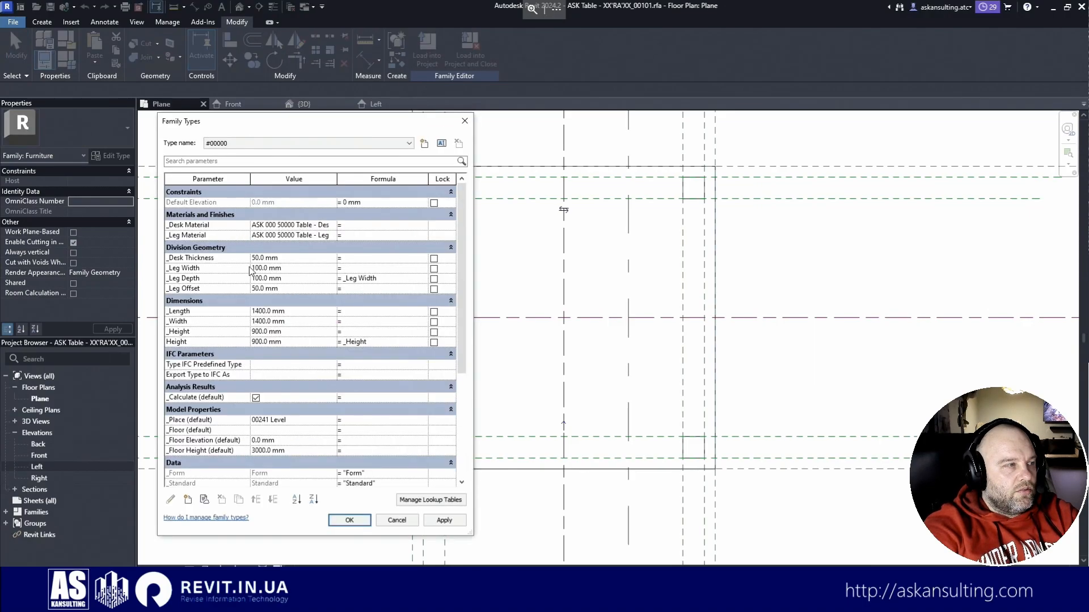
left_click(255, 288)
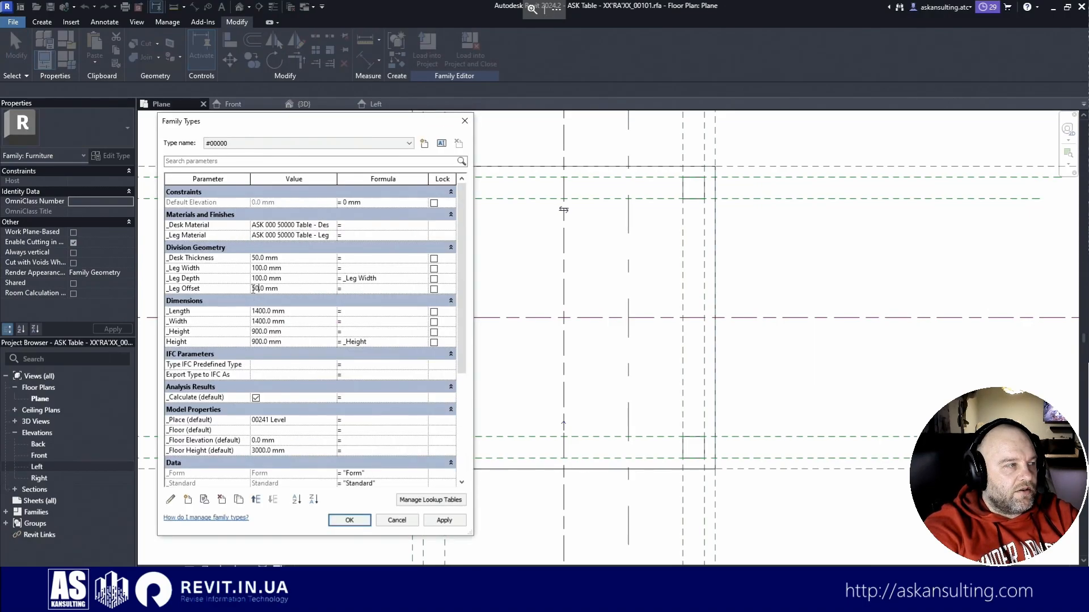
type("1")
left_click(444, 519)
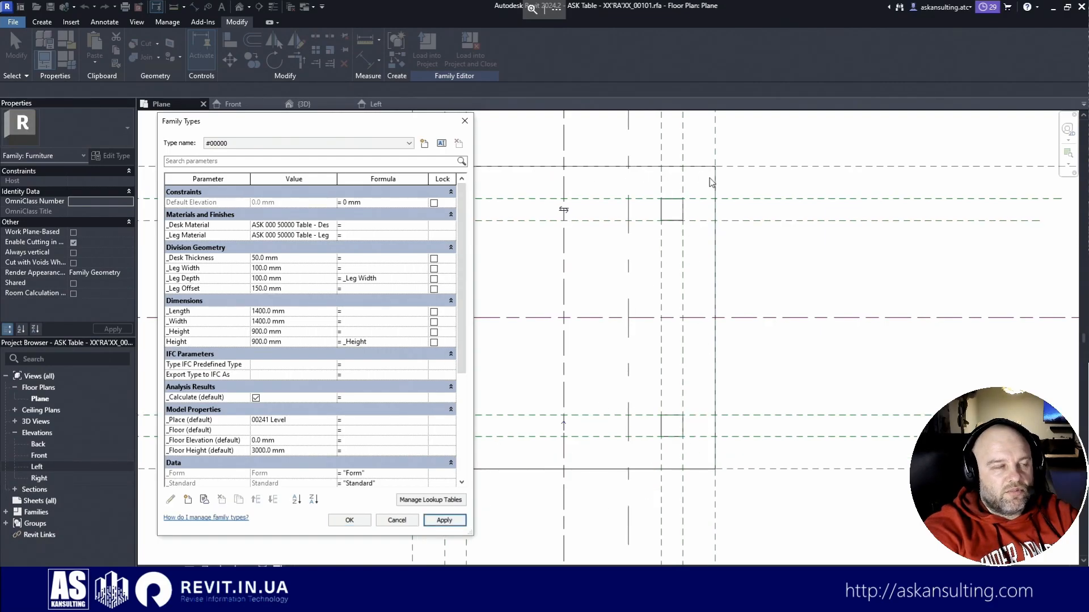
Step: Try out the locks on the _Desk Thickness, _Leg Width, _Leg Depth and _Leg Offset parameters and clear them again
left_click(434, 262)
left_click(433, 260)
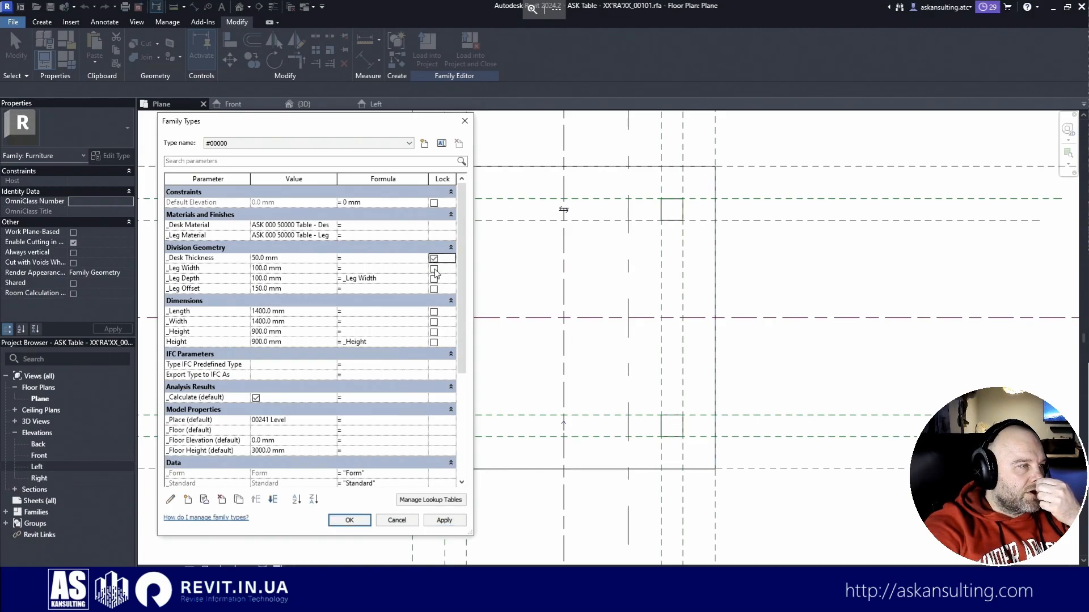
left_click(434, 290)
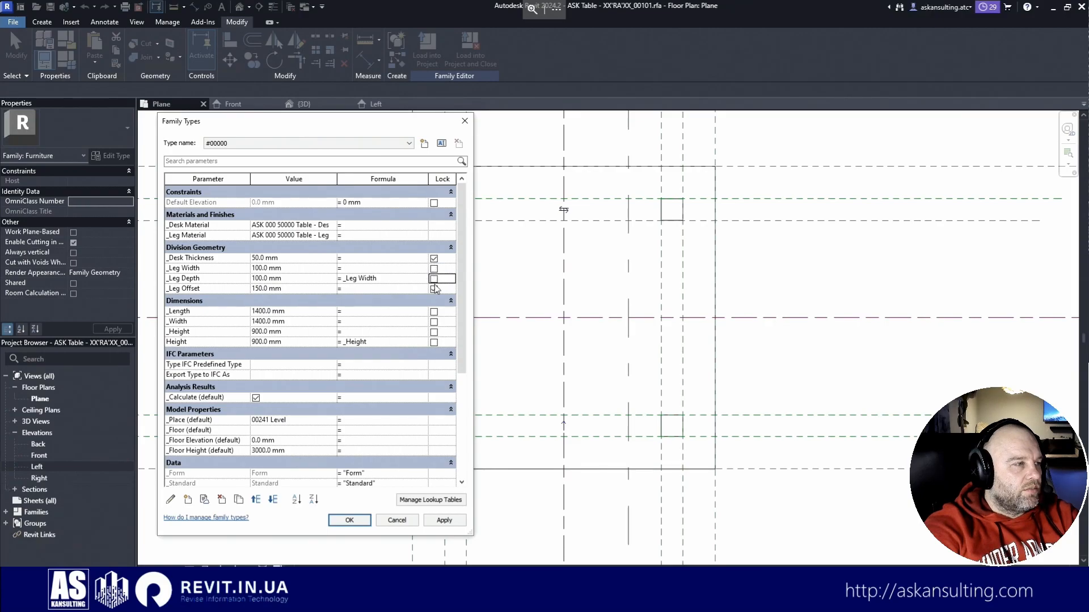
left_click(434, 270)
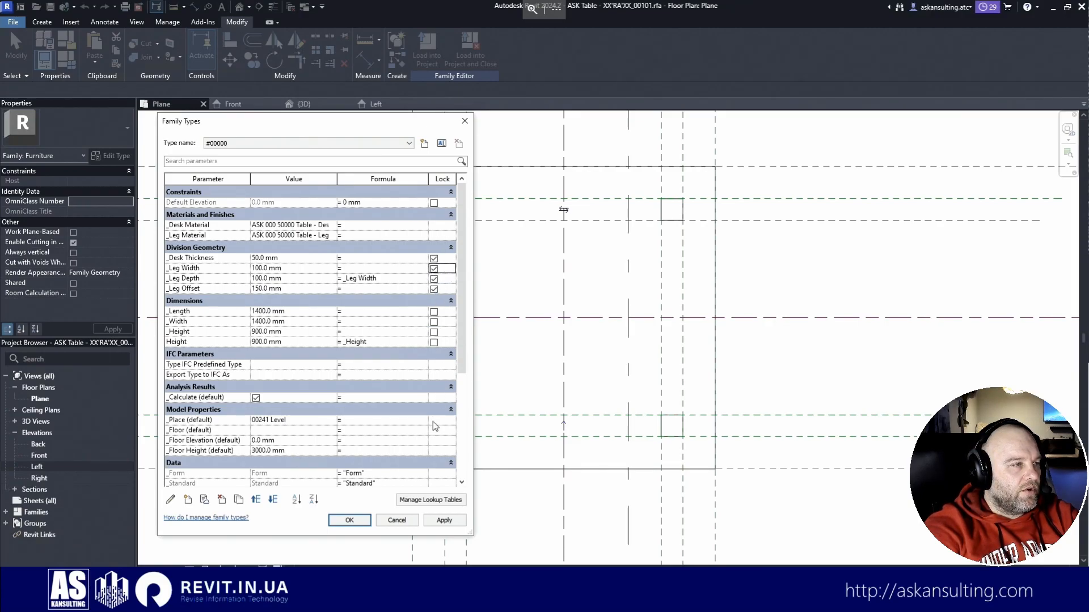
left_click(434, 279)
left_click(434, 269)
left_click(434, 259)
left_click(434, 269)
left_click(434, 279)
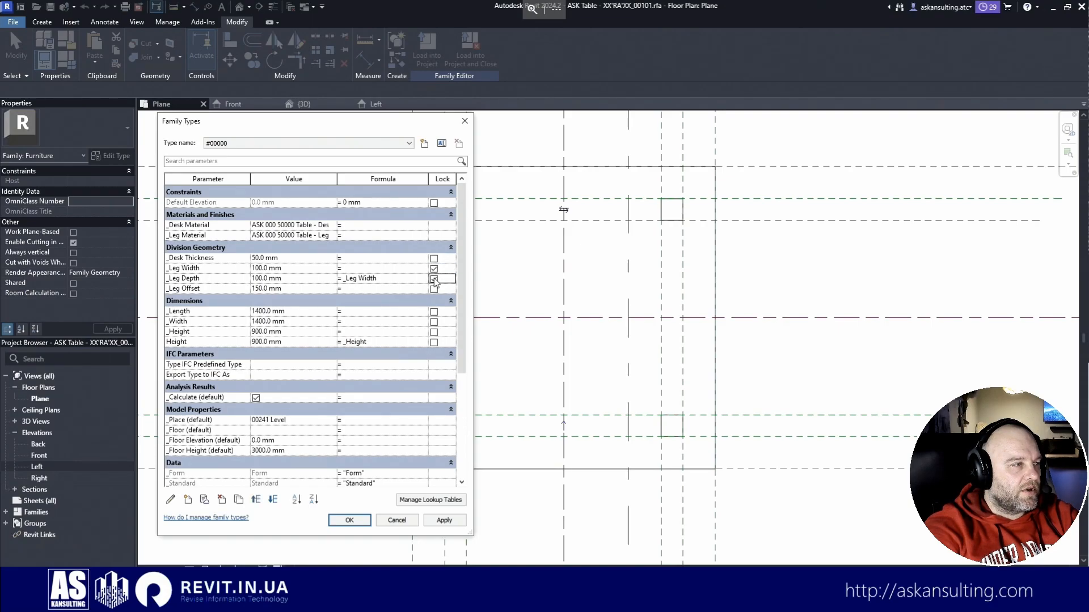
Step: Close the family types, test-stretch the unlocked table by moving its right side plane outward to a _Length of about 2580 mm, and undo it
left_click(347, 518)
scroll(520, 191, "down", 3)
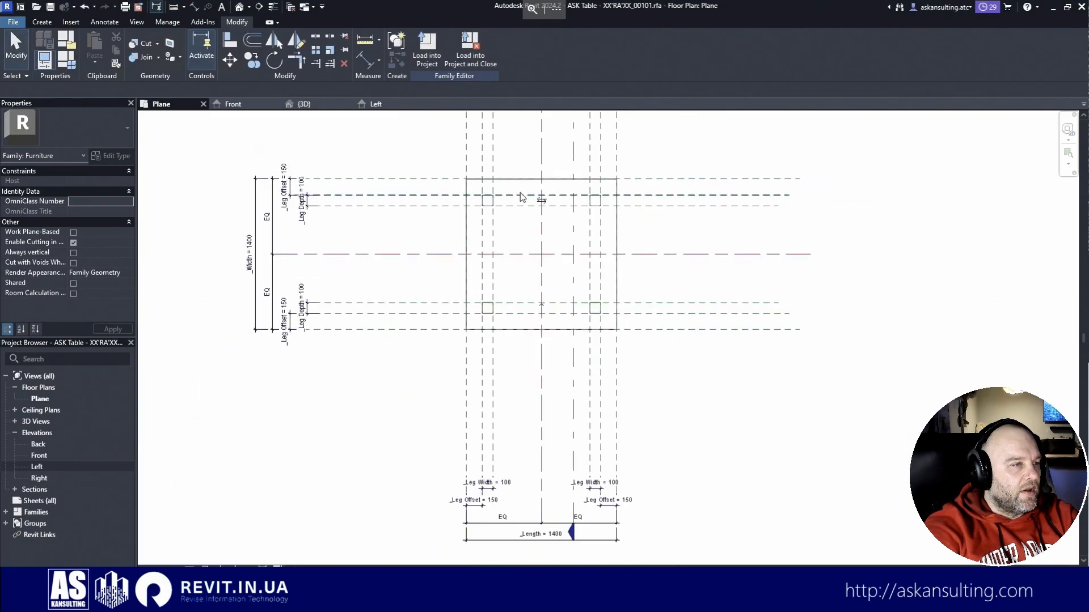
left_click(618, 413)
left_click_drag(616, 382, 683, 381)
key("Escape")
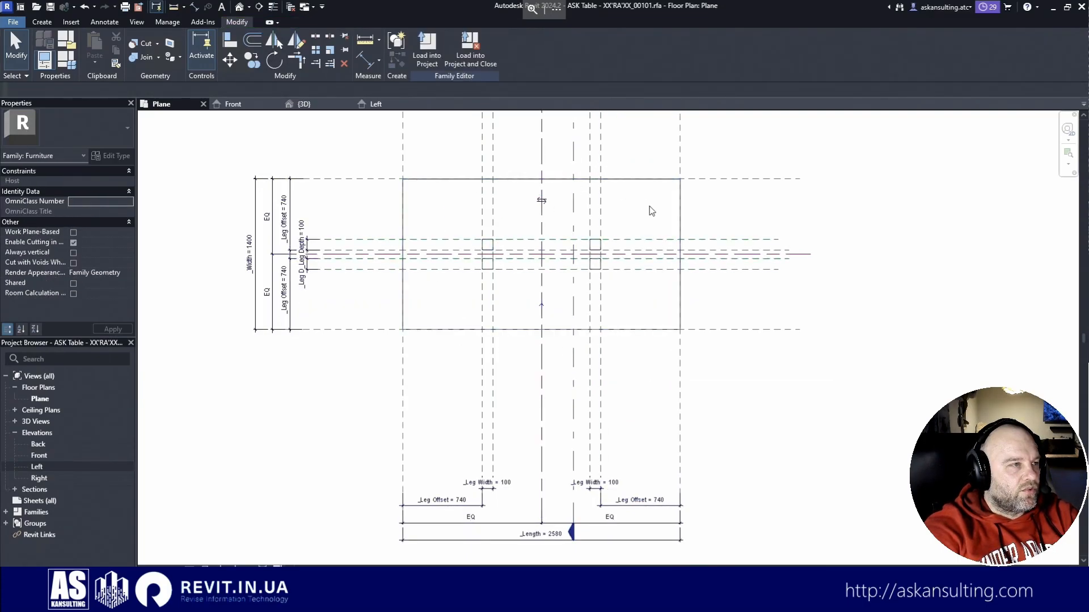
left_click(84, 7)
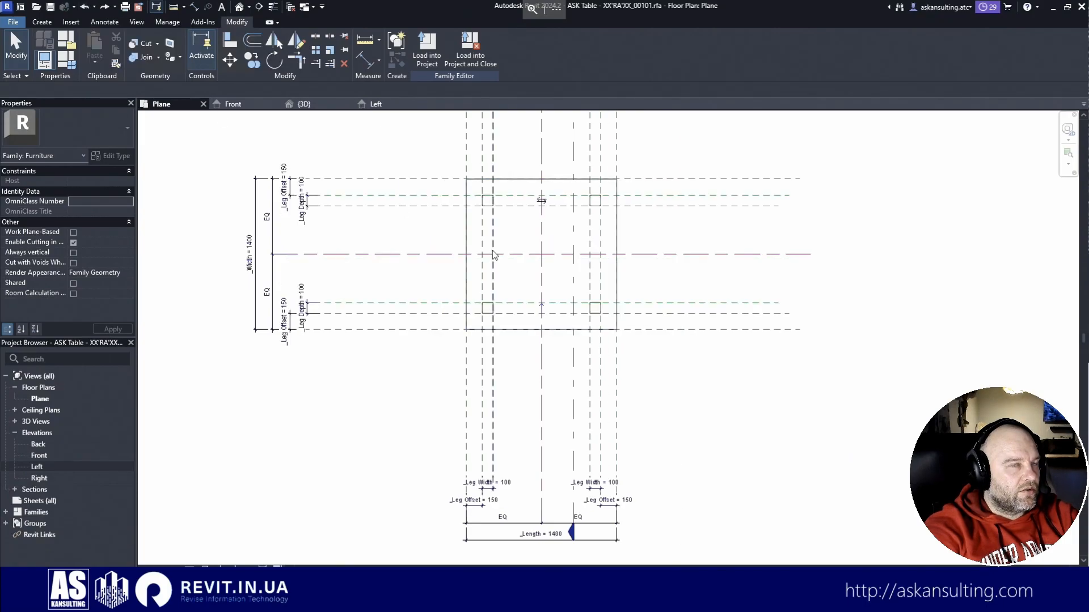
Step: Lock the _Leg Offset parameter in the family types and confirm
left_click(67, 59)
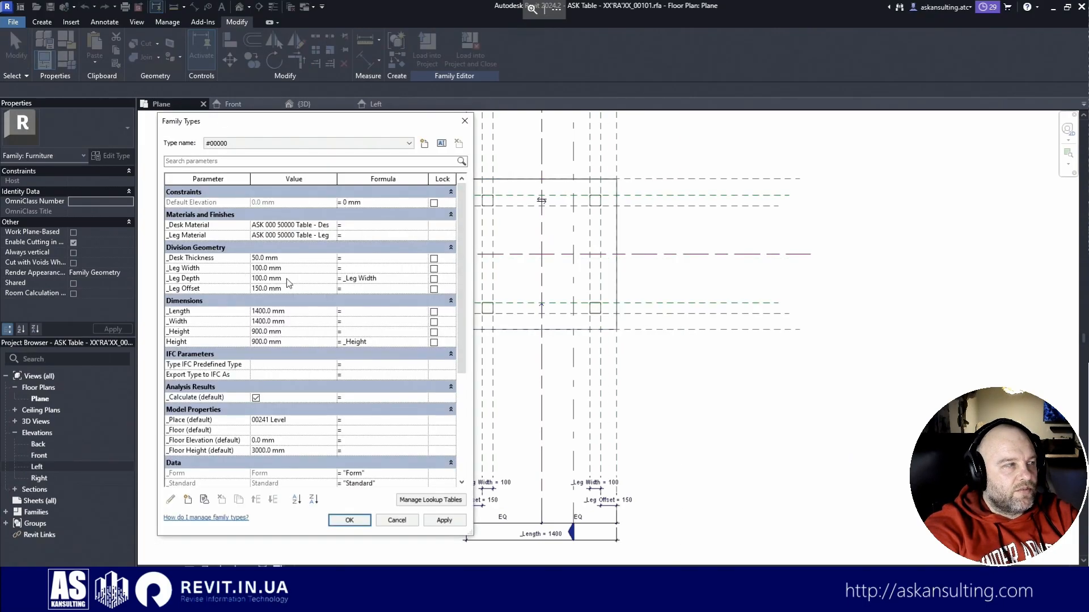
left_click(437, 291)
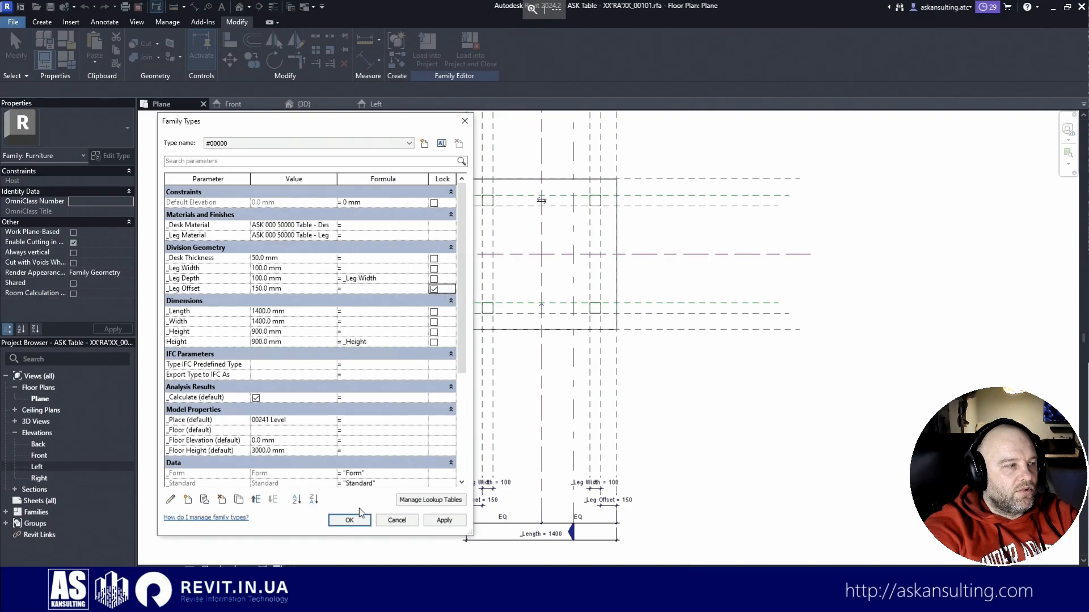
left_click(349, 520)
Step: Test the locked leg offset by moving the right side plane outward to a _Length of about 2540 mm, and undo the move
left_click(618, 374)
left_click_drag(619, 374, 681, 370)
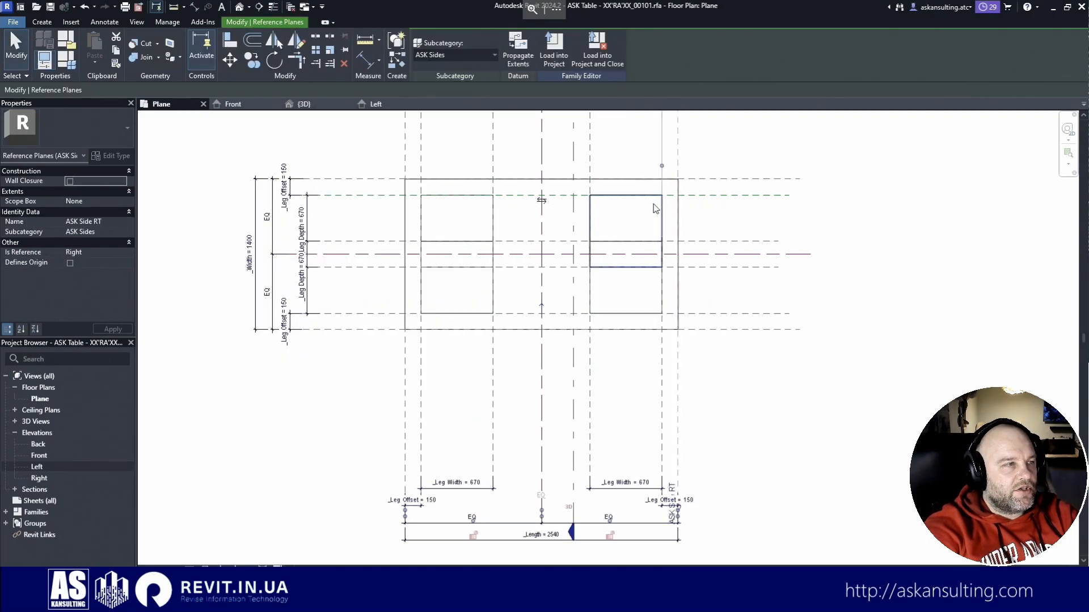
left_click(84, 6)
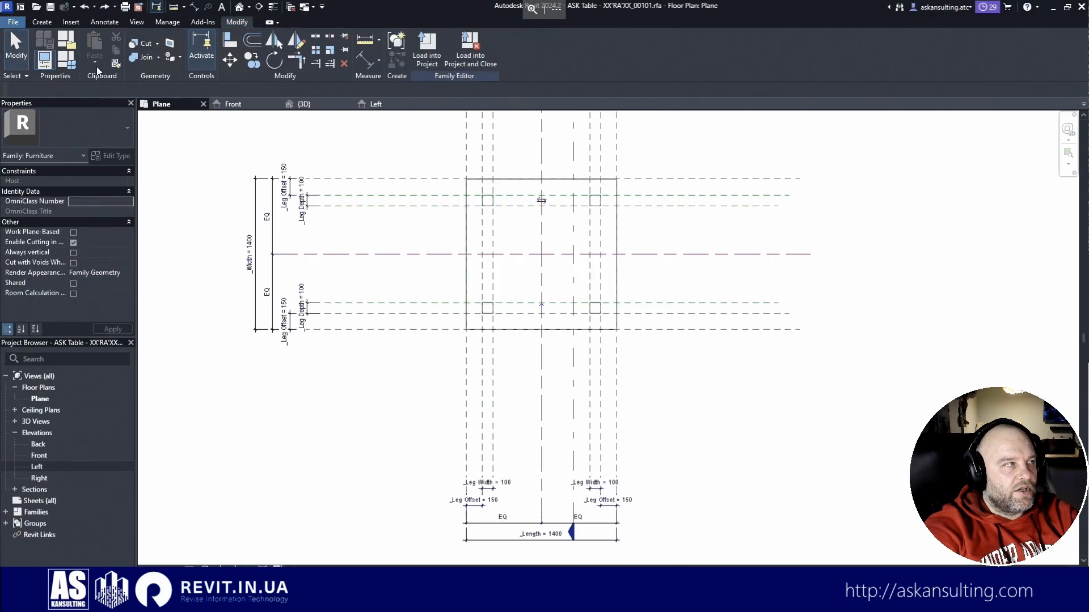
Step: Lock the formula-linked _Leg Width and _Leg Depth parameters in the family types and confirm
left_click(72, 61)
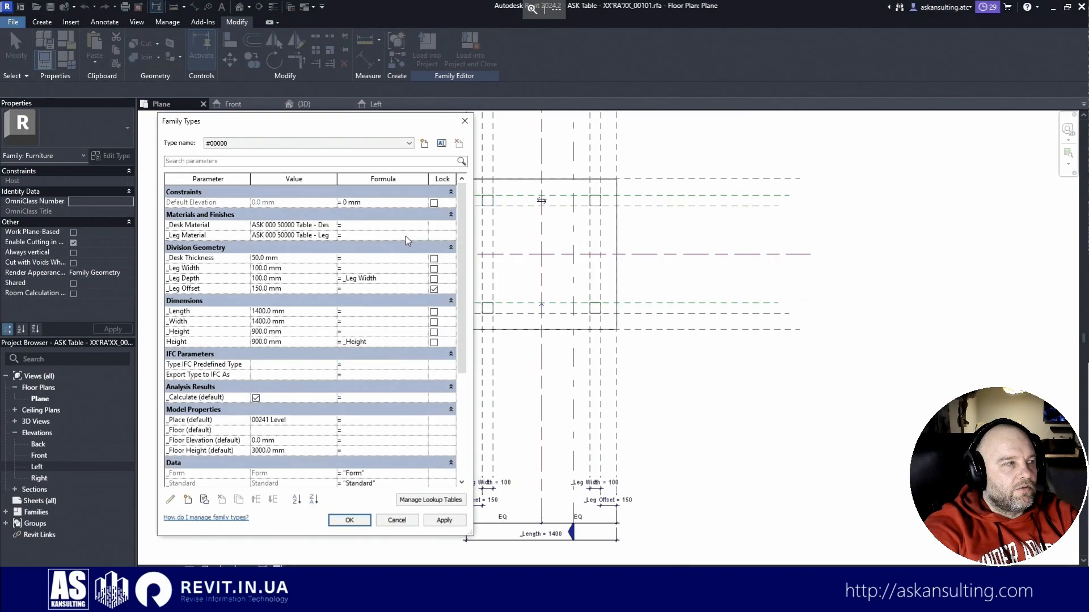
left_click(434, 269)
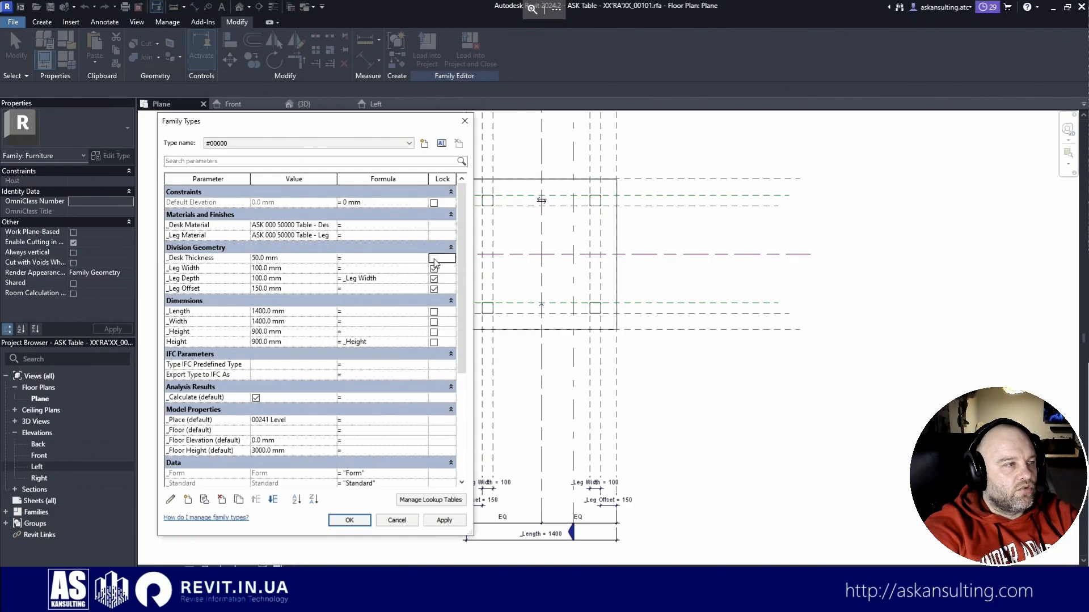
left_click(358, 523)
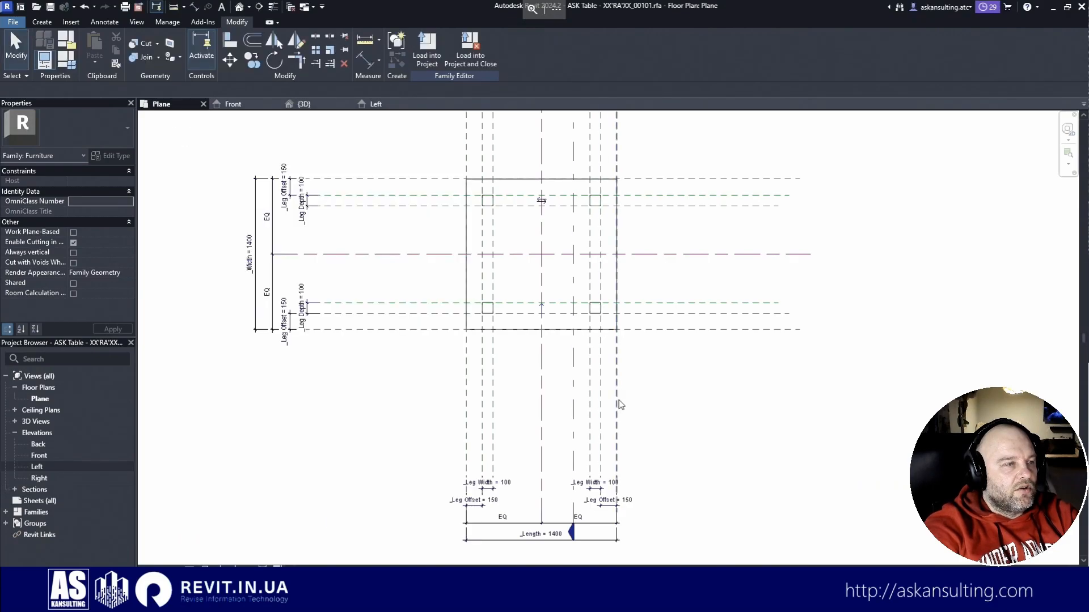
Step: Test all the leg locks by moving the right side plane outward to a _Length of about 2820 mm, and undo the move
left_click(617, 396)
left_click_drag(617, 381, 692, 377)
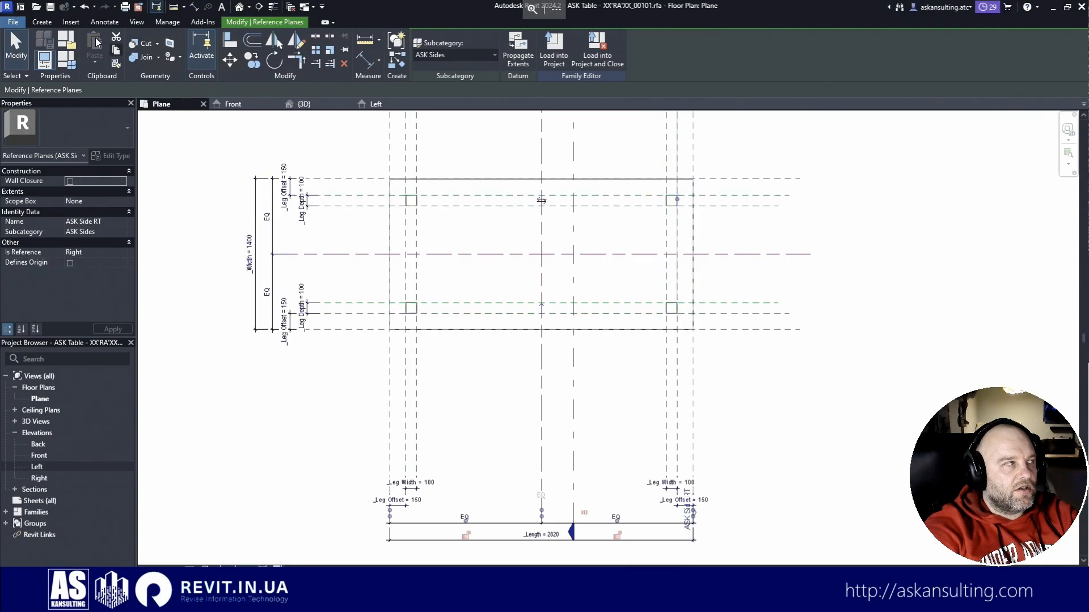
left_click(84, 6)
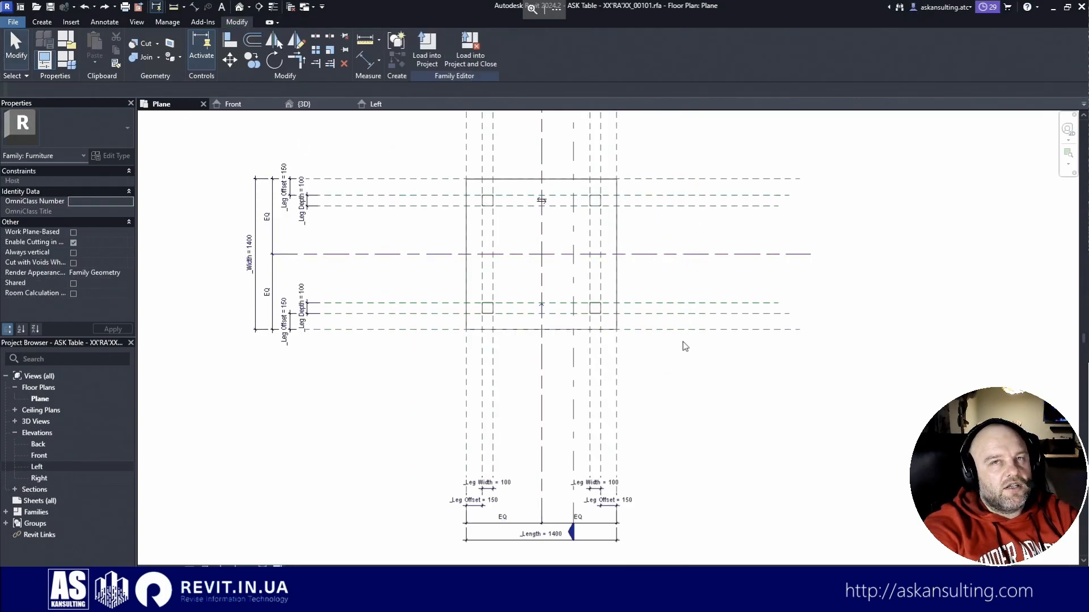
Step: Review the parameter locks in the family types and open the Preview 3D view of the table
left_click(66, 59)
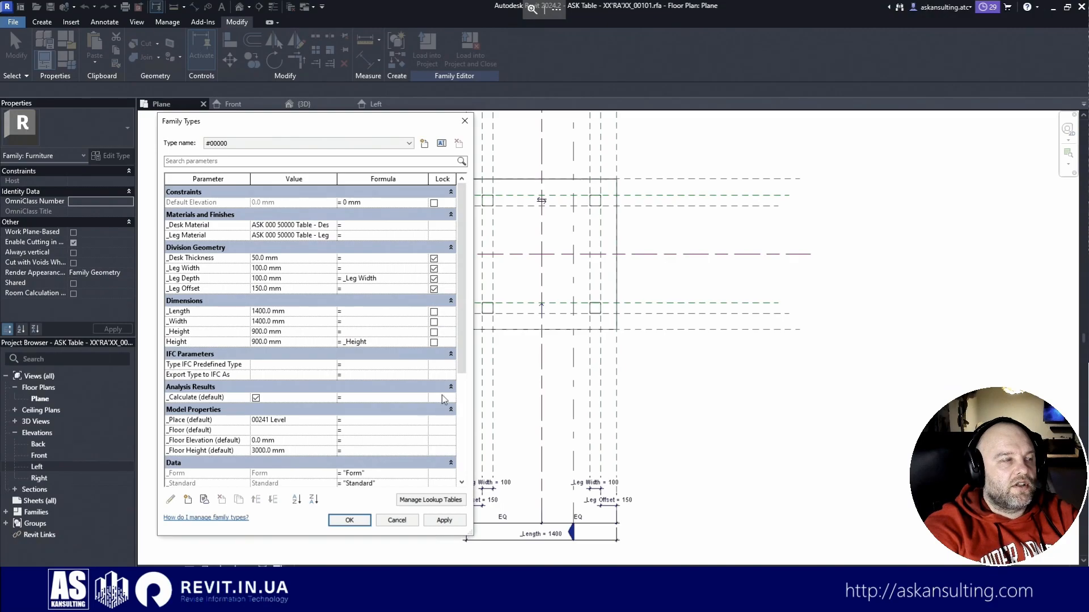
left_click(349, 519)
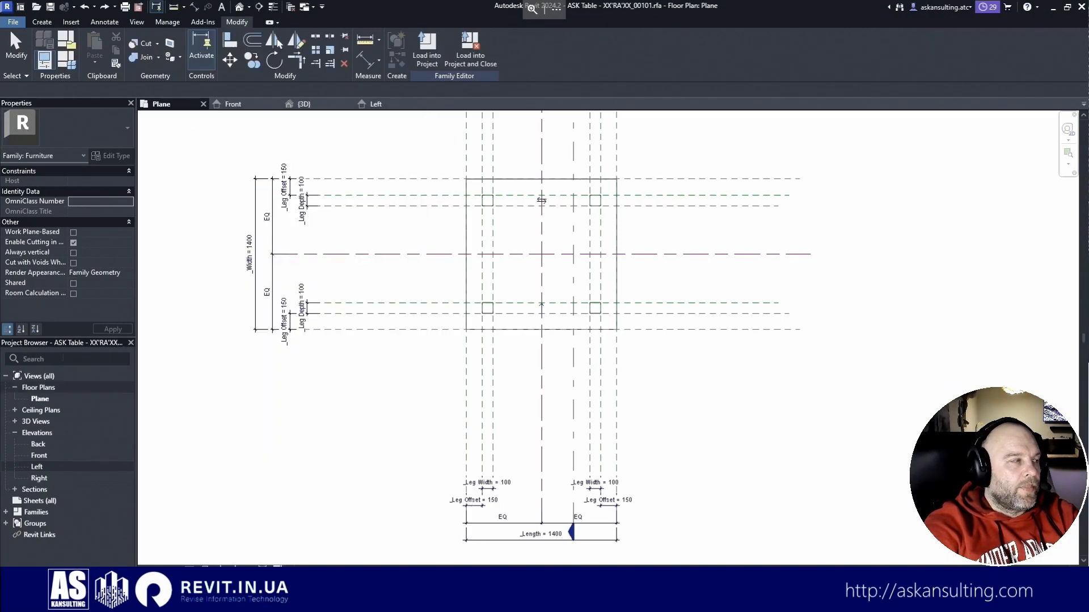
left_click(13, 421)
double_click(43, 432)
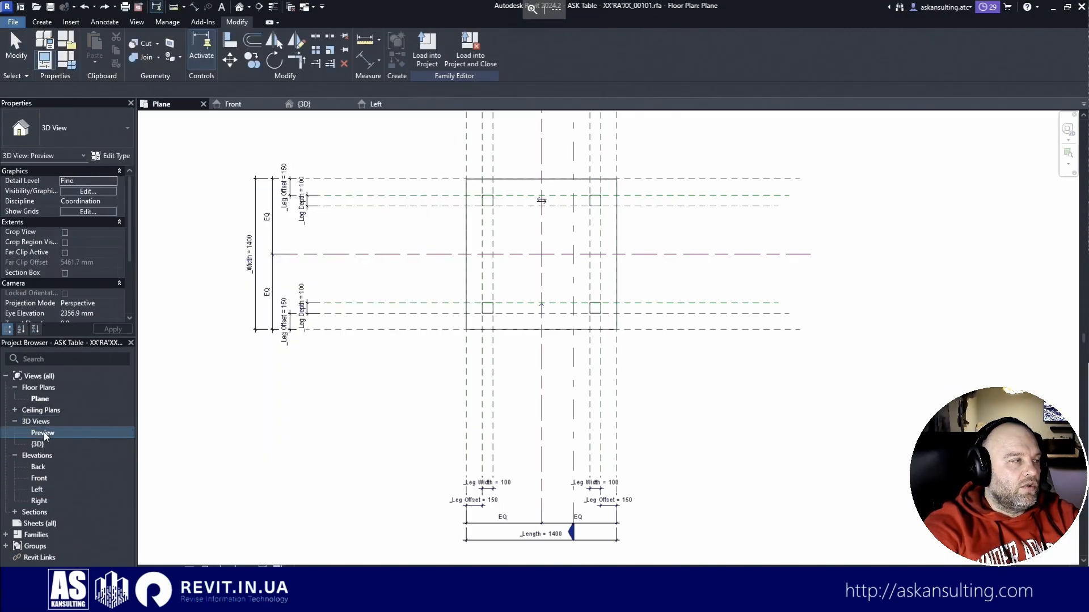
left_click(14, 421)
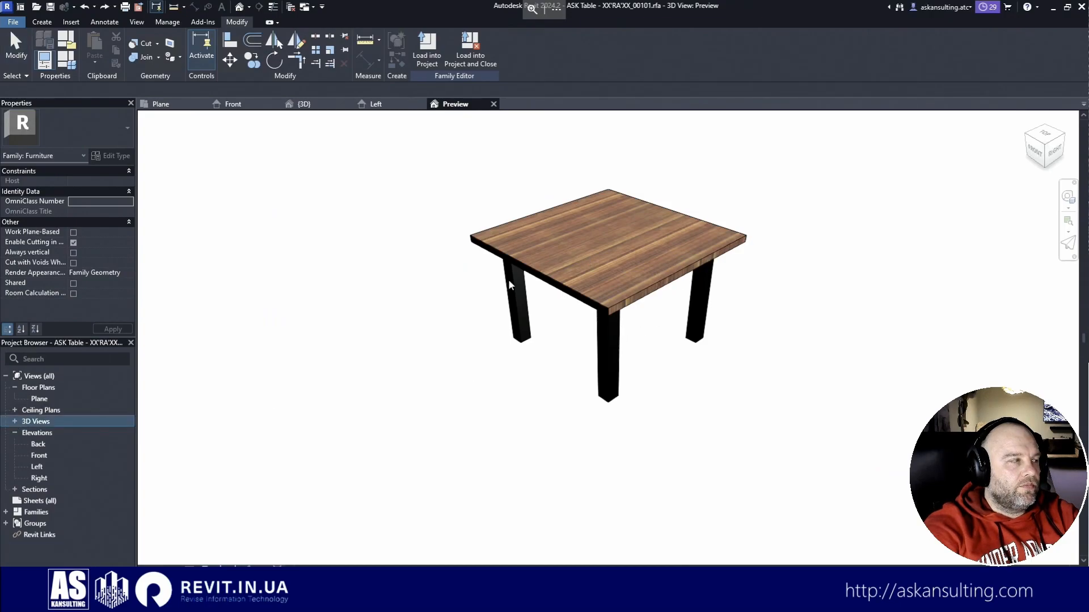
left_click(15, 421)
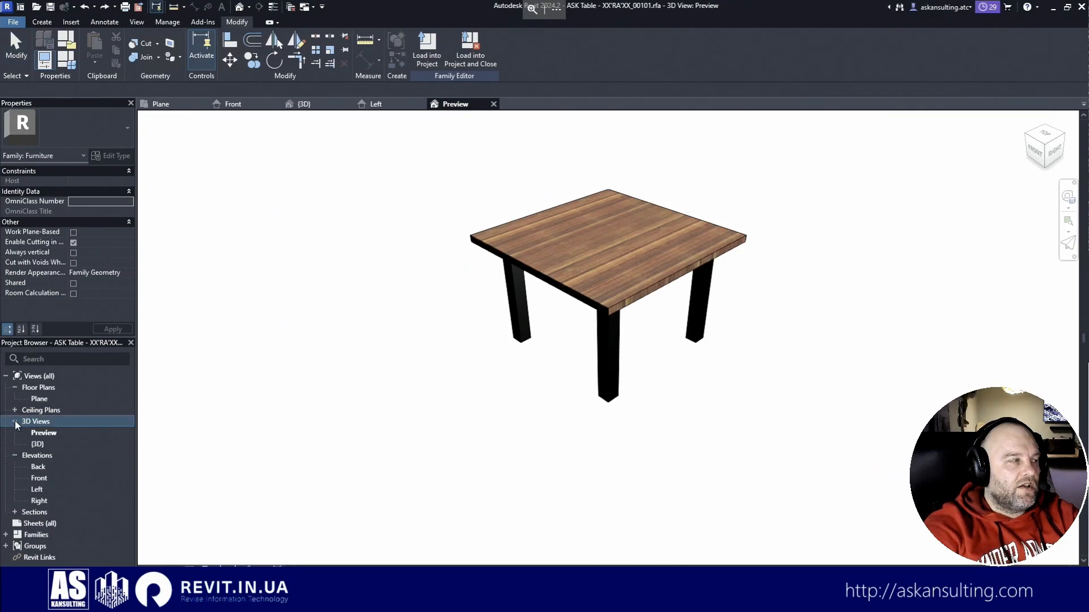
left_click(14, 421)
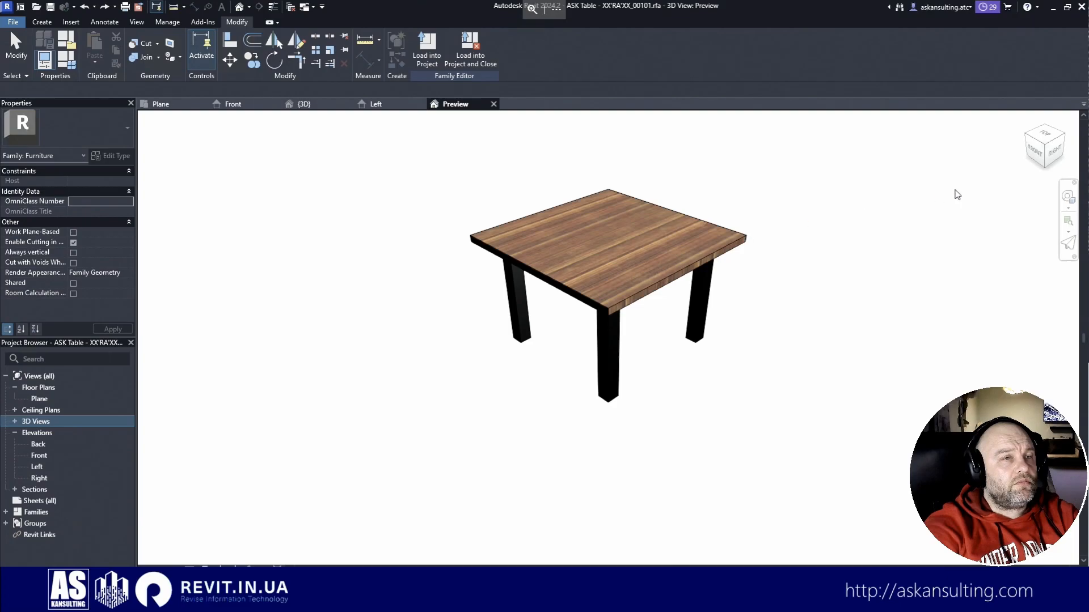
Step: Frame the whole table in the Preview view and orient it to the upper corner between the Right and Back faces
left_click(757, 415)
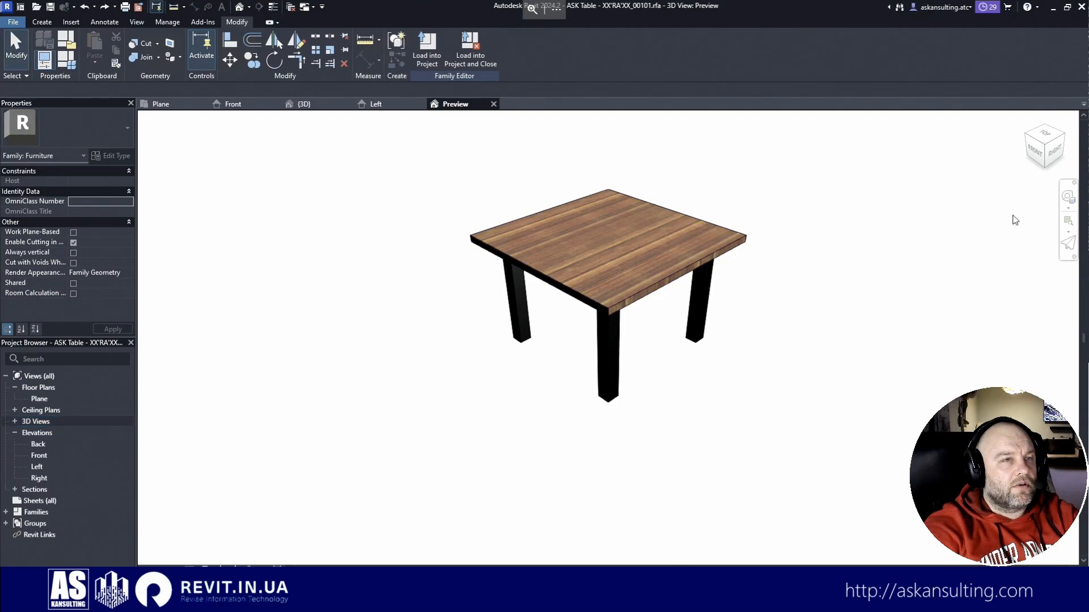
left_click_drag(425, 160, 808, 470)
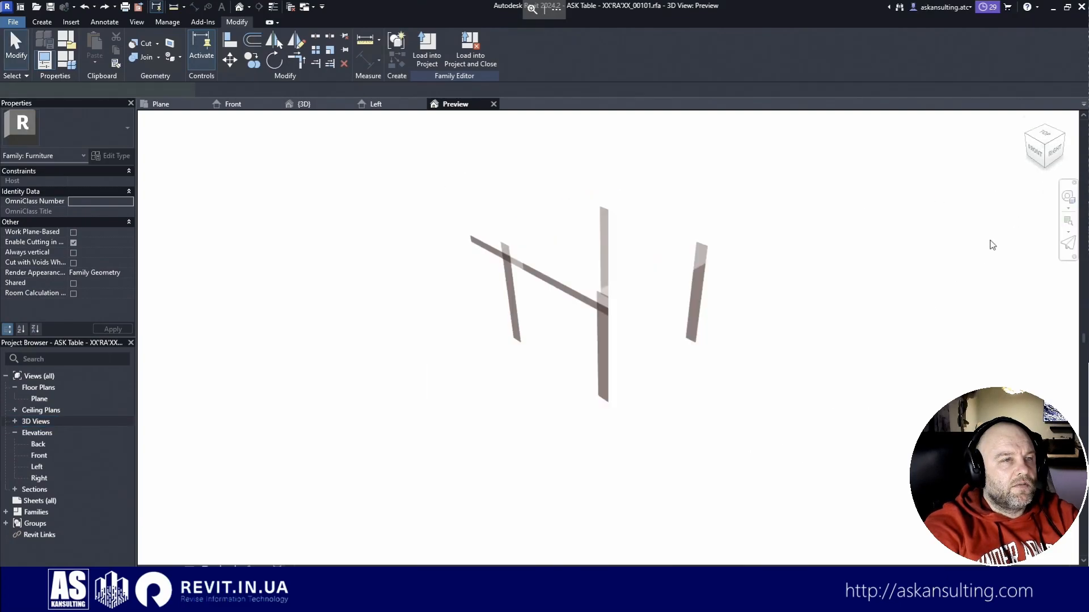
left_click(1038, 146)
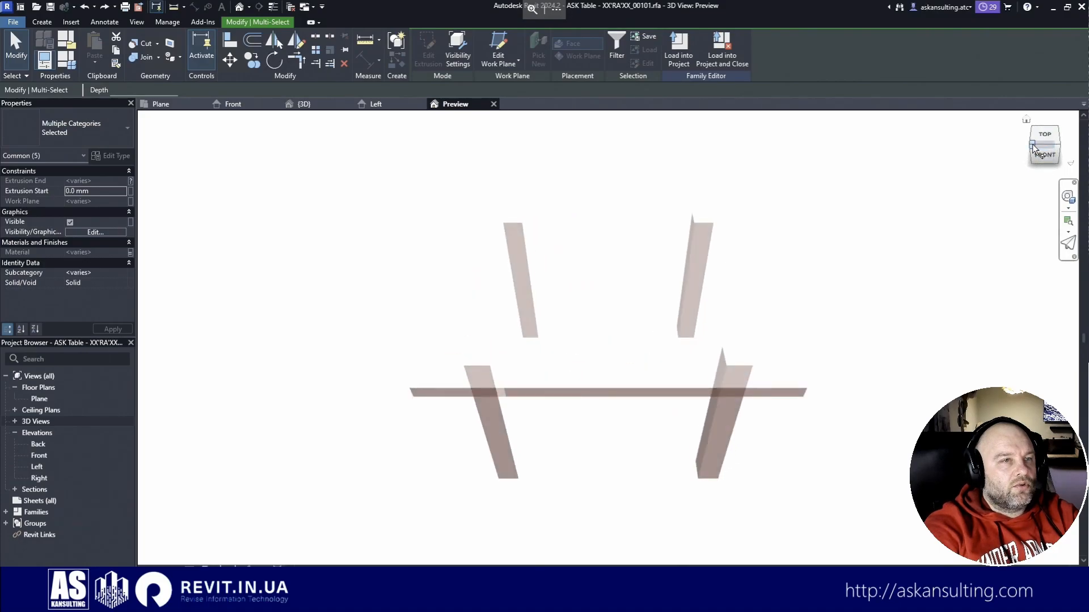
left_click(1033, 148)
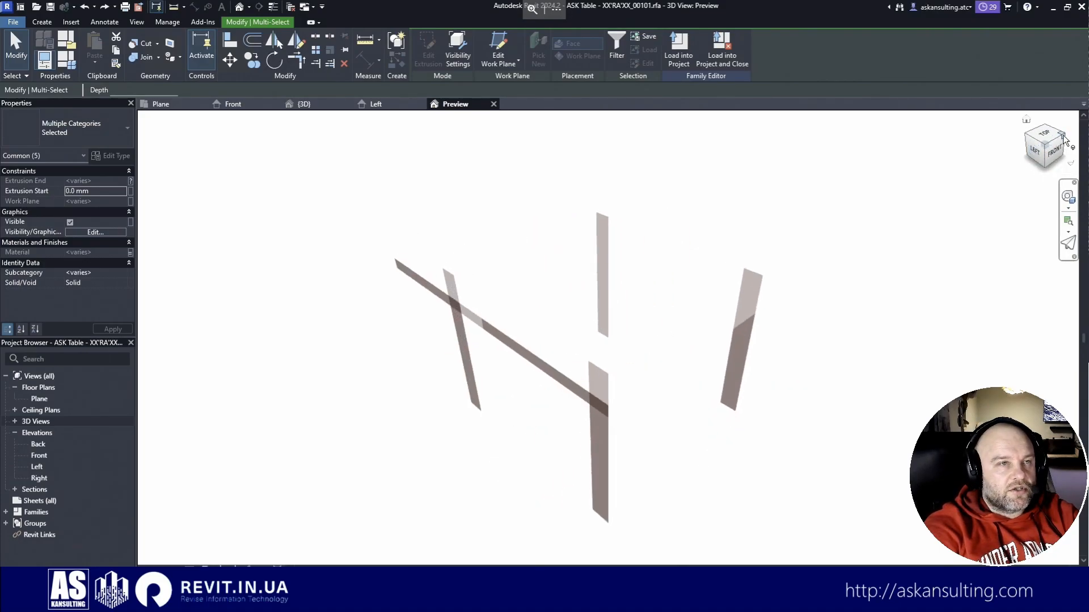
left_click(1063, 141)
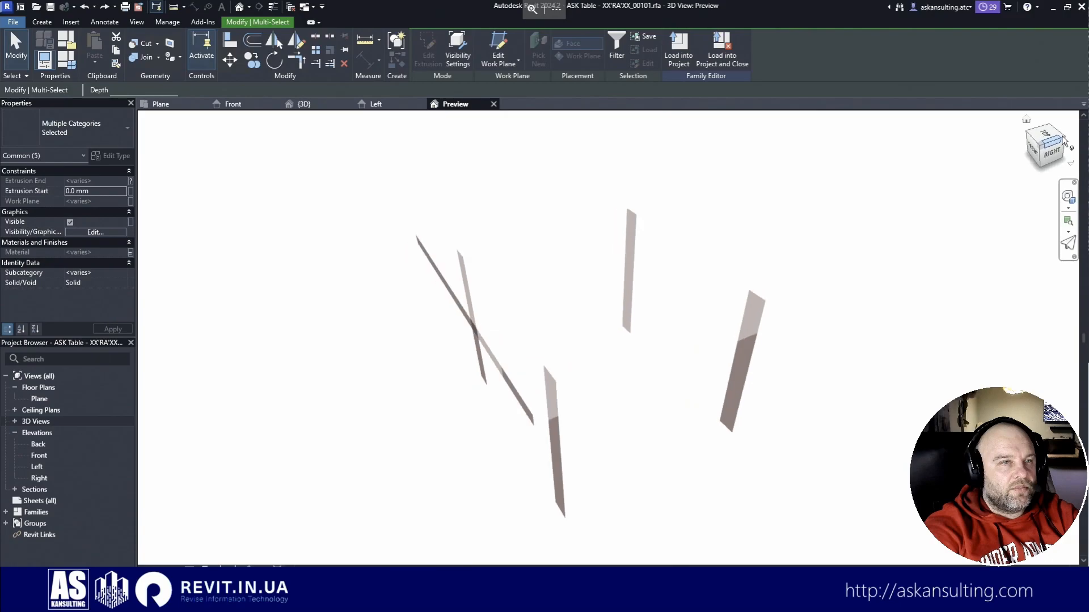
left_click(1062, 143)
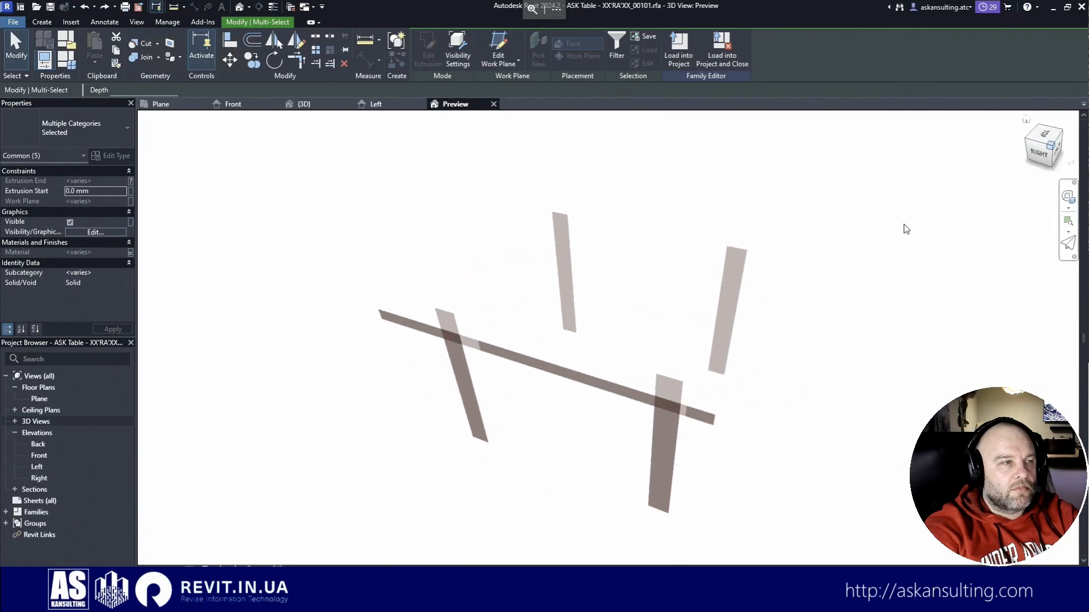
left_click(828, 200)
Step: Save the Preview view with its current orientation as home, and save the table family
right_click(1045, 147)
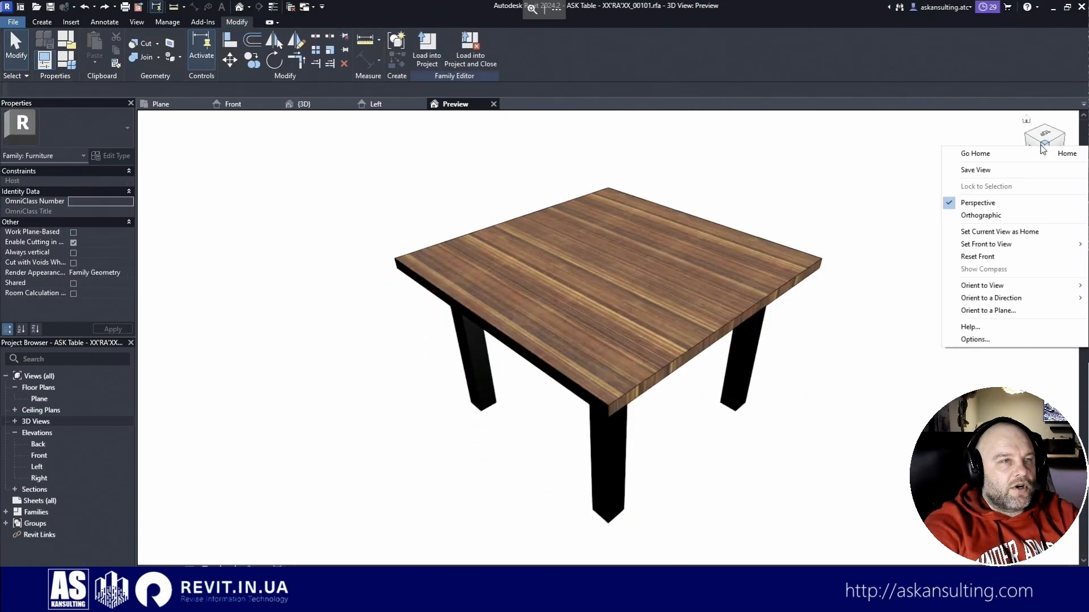
left_click(998, 170)
right_click(1045, 150)
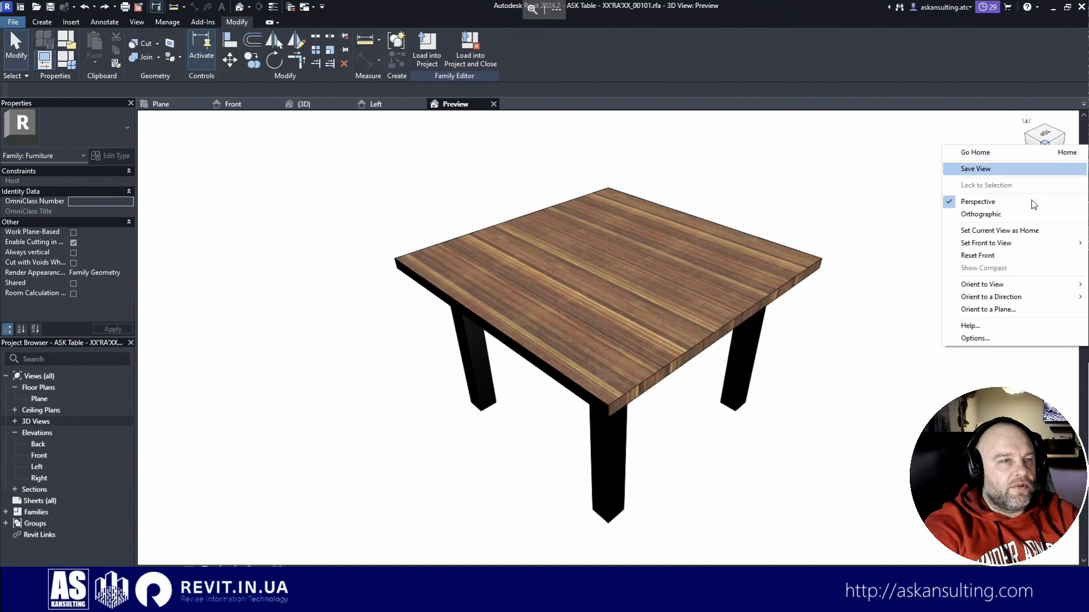
left_click(1002, 231)
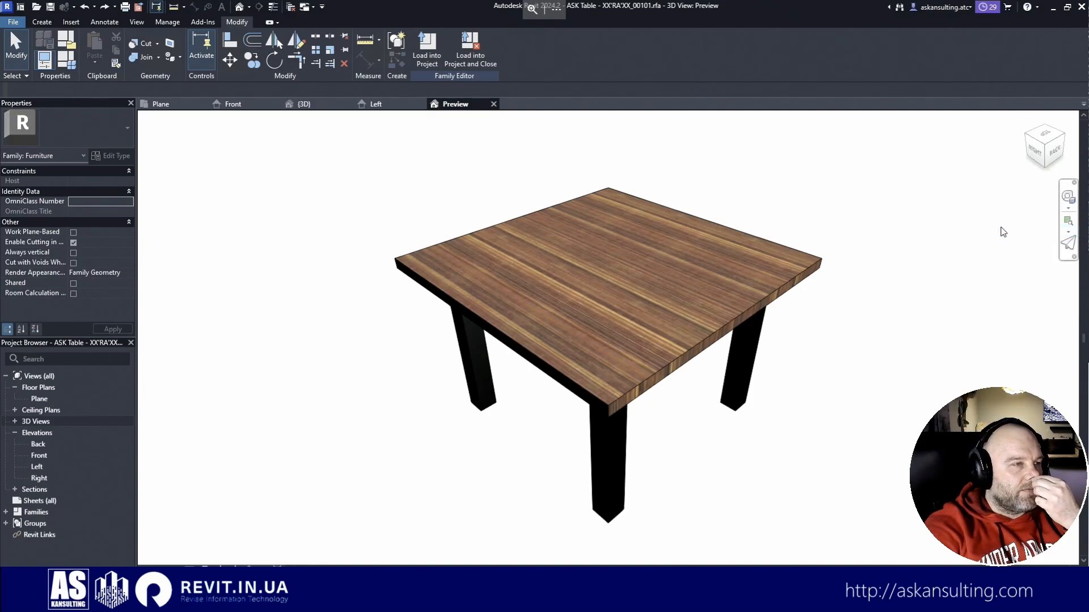
left_click(51, 9)
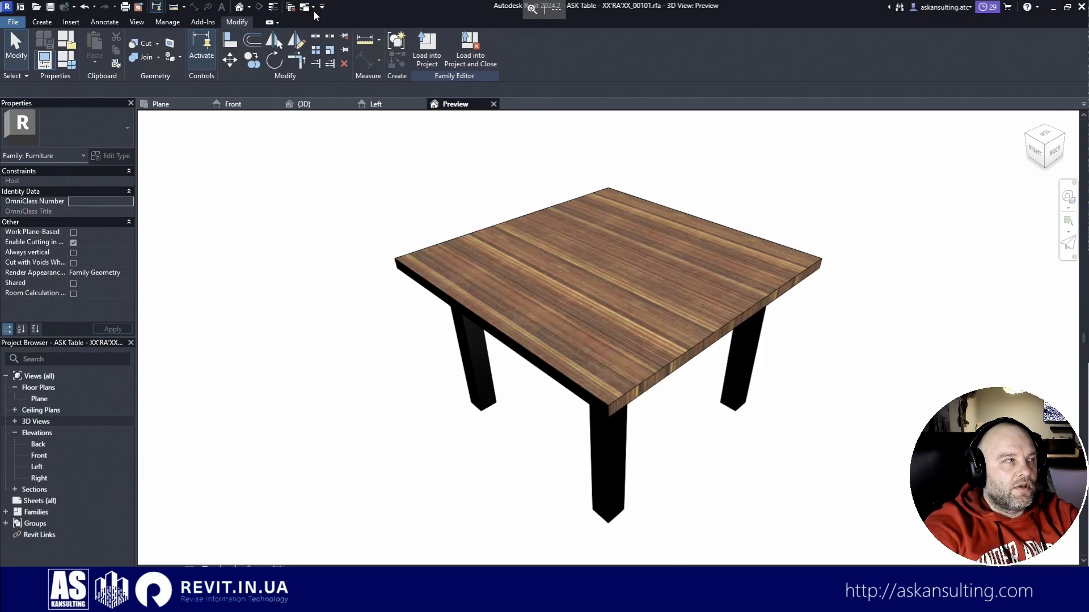
Step: Create a new project and open its L0100 floor plan, closing all inactive views
left_click(290, 7)
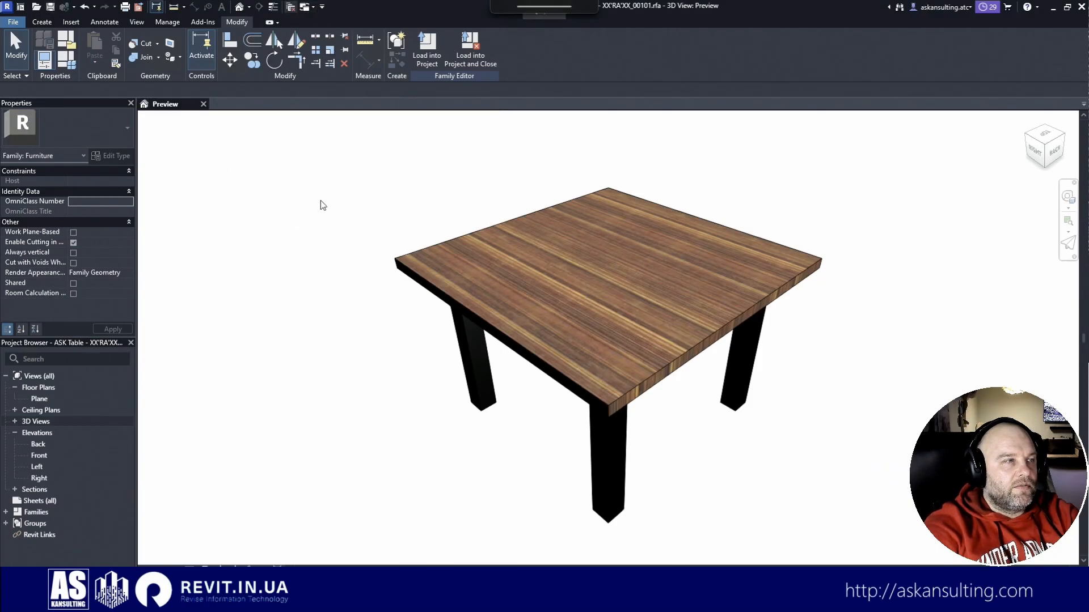
left_click(17, 24)
left_click(49, 63)
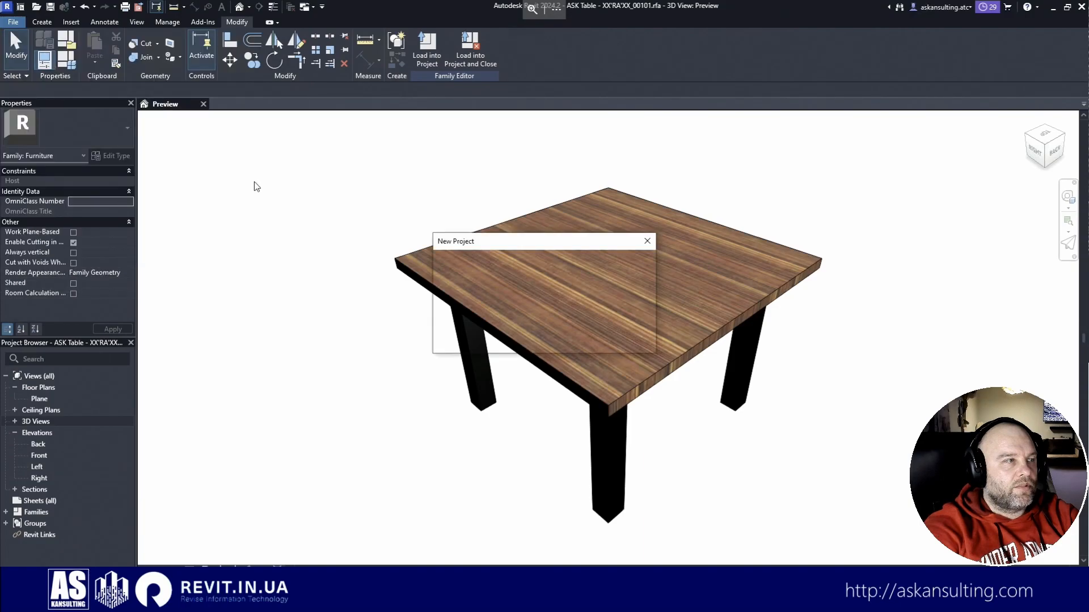
left_click(517, 338)
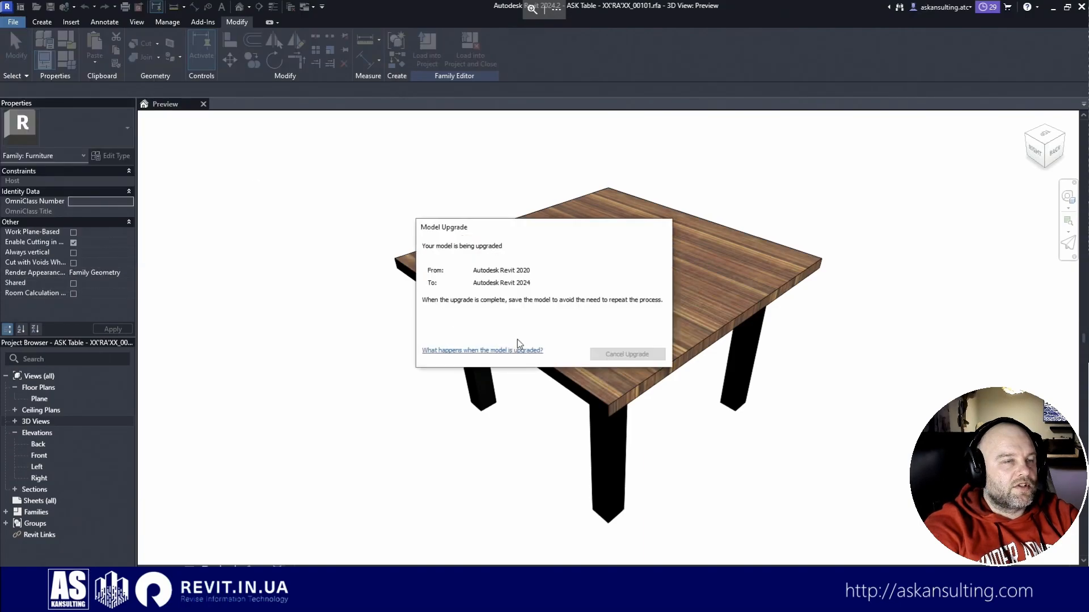
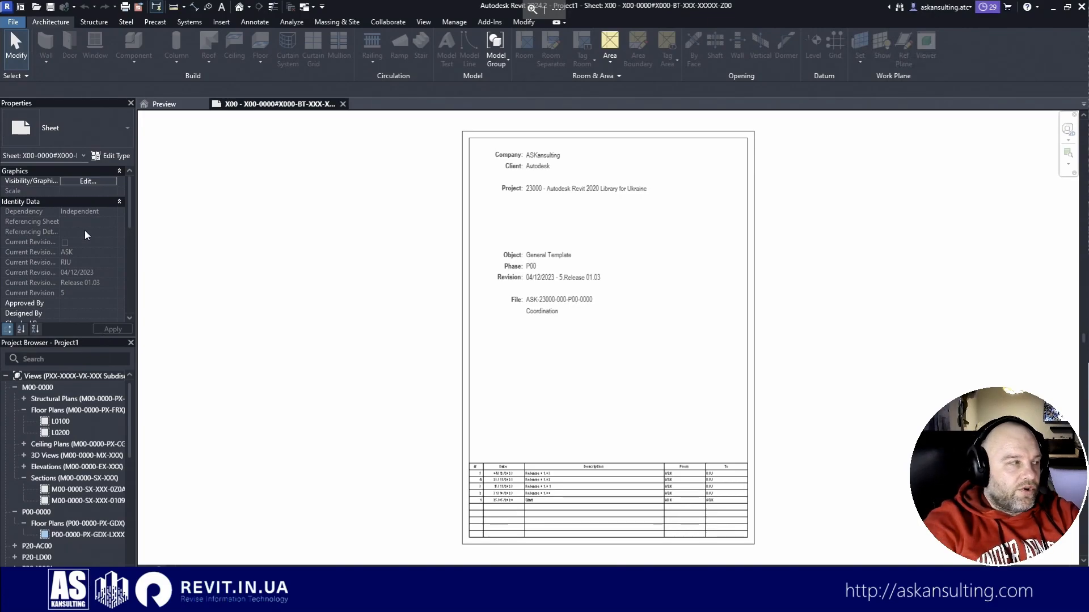
double_click(61, 421)
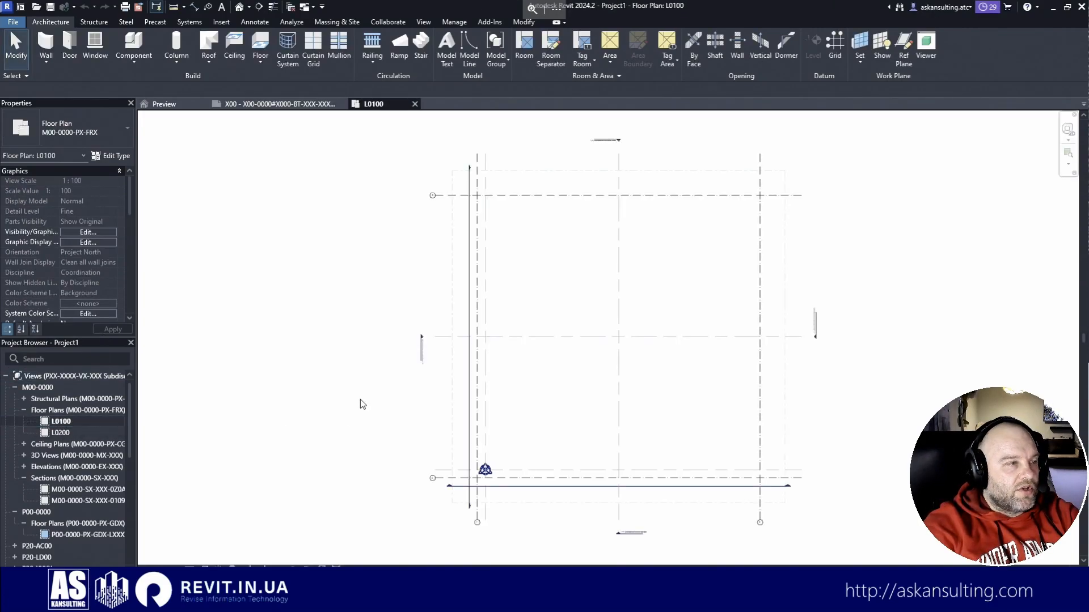
left_click(291, 8)
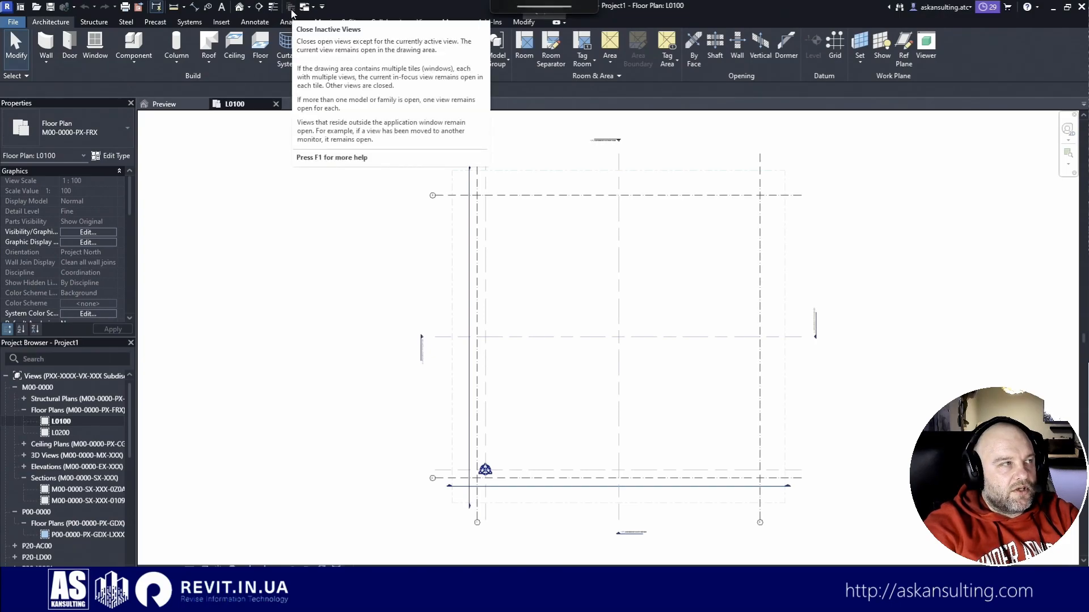
Step: Load the table family into the project and place four tables in a two-by-two layout on the L0100 plan
left_click(173, 104)
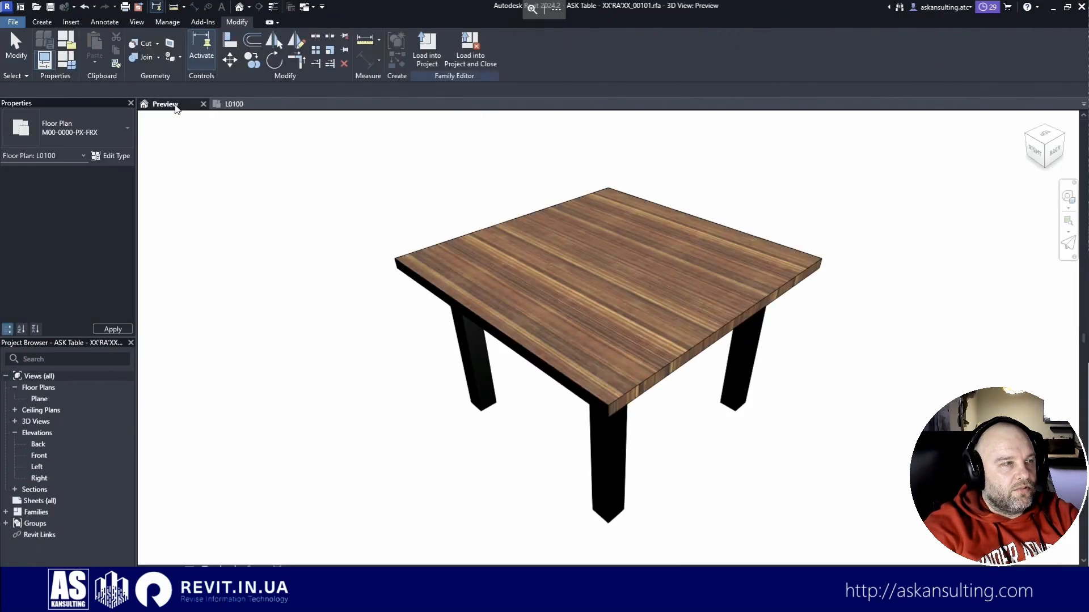
left_click(435, 56)
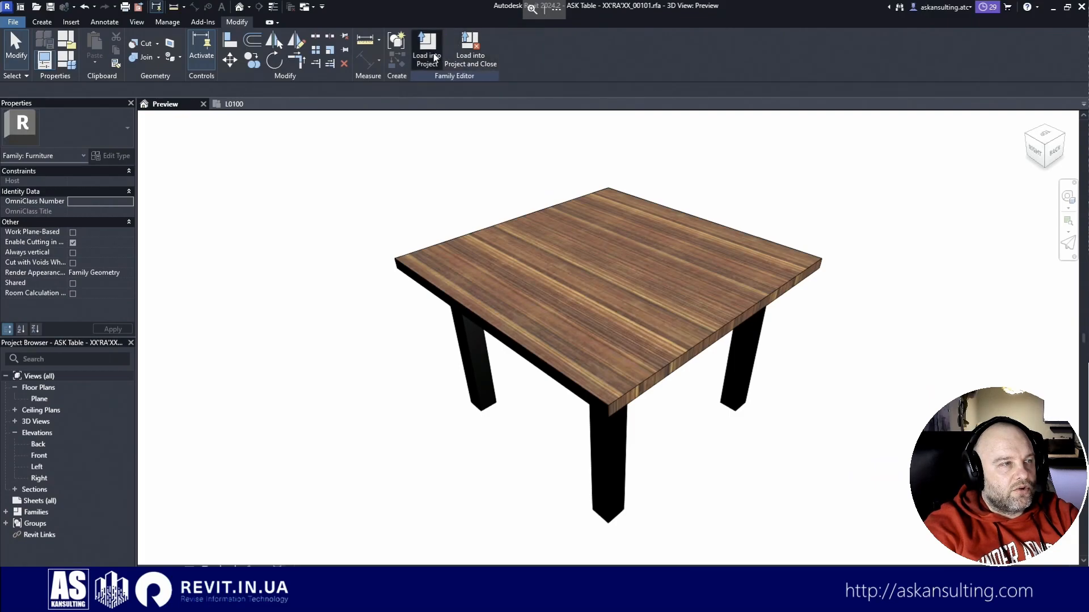
scroll(608, 337, "up", 5)
left_click(729, 338)
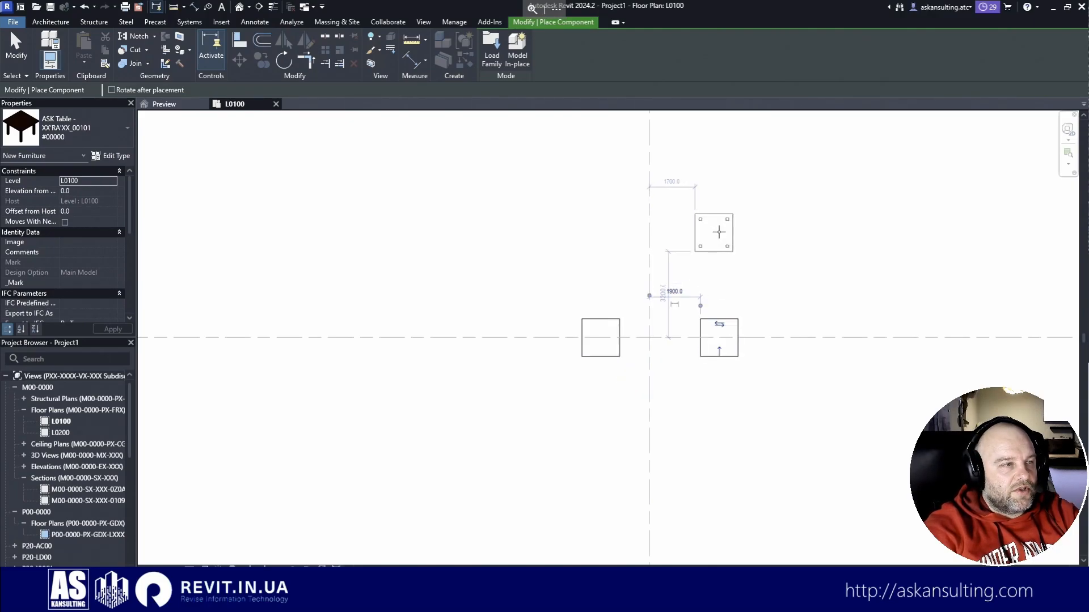
left_click(718, 230)
left_click(601, 227)
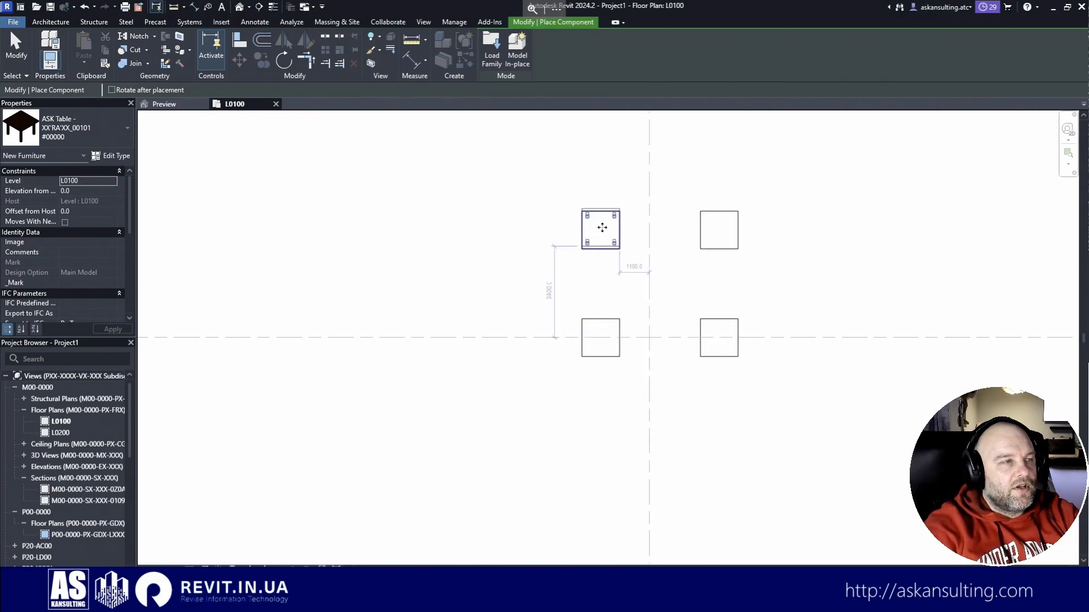
key("Escape")
key("Escape")
Step: Open the project's default 3D view with all four tables in frame and set its visual style to Realistic
left_click(239, 6)
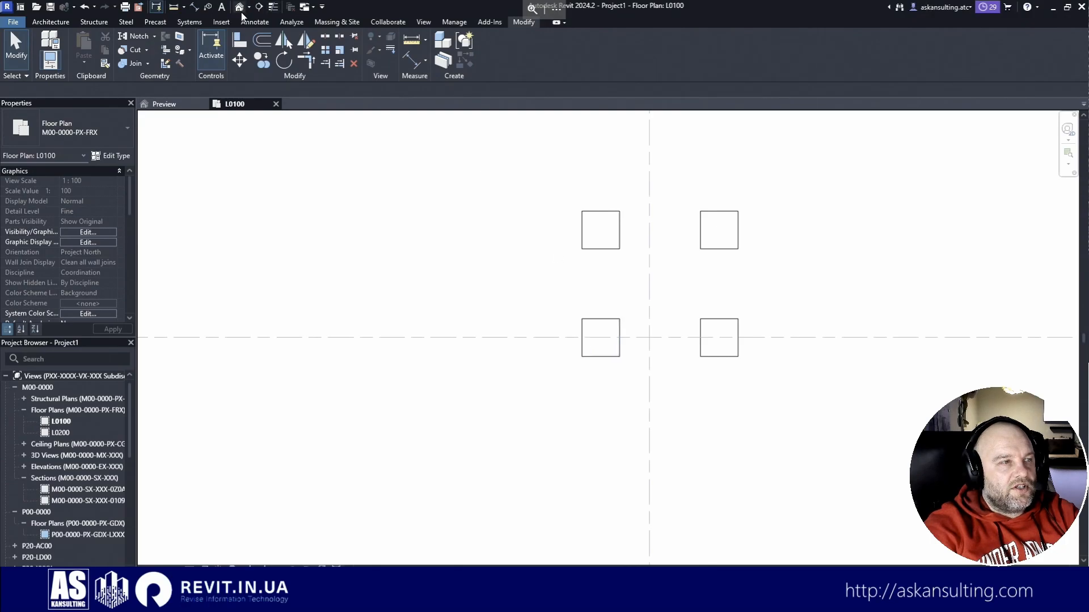
scroll(600, 350, "up", 3)
scroll(597, 343, "up", 4)
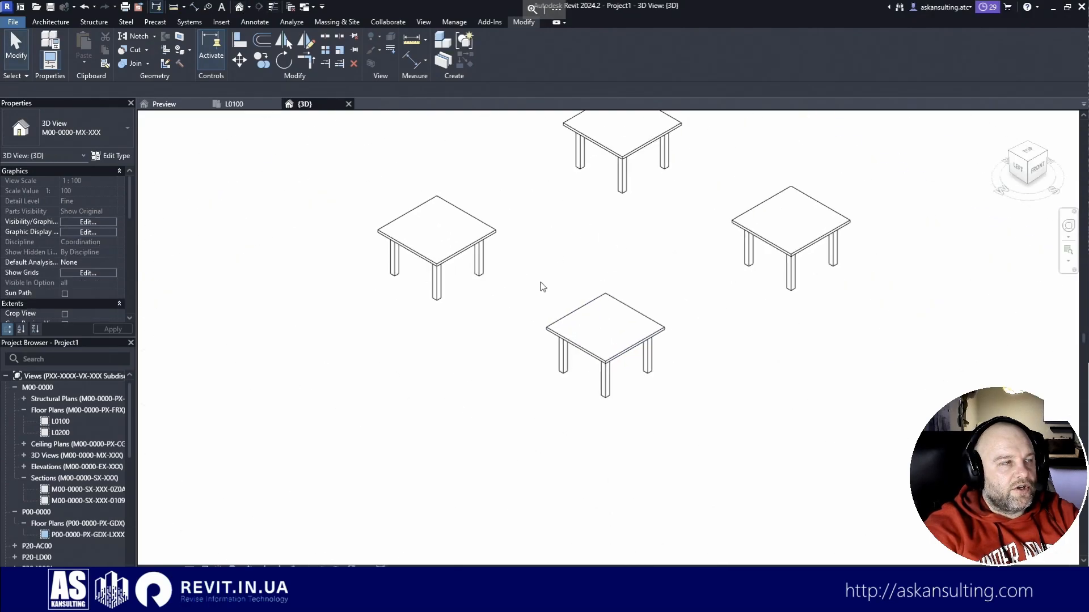
left_click(204, 566)
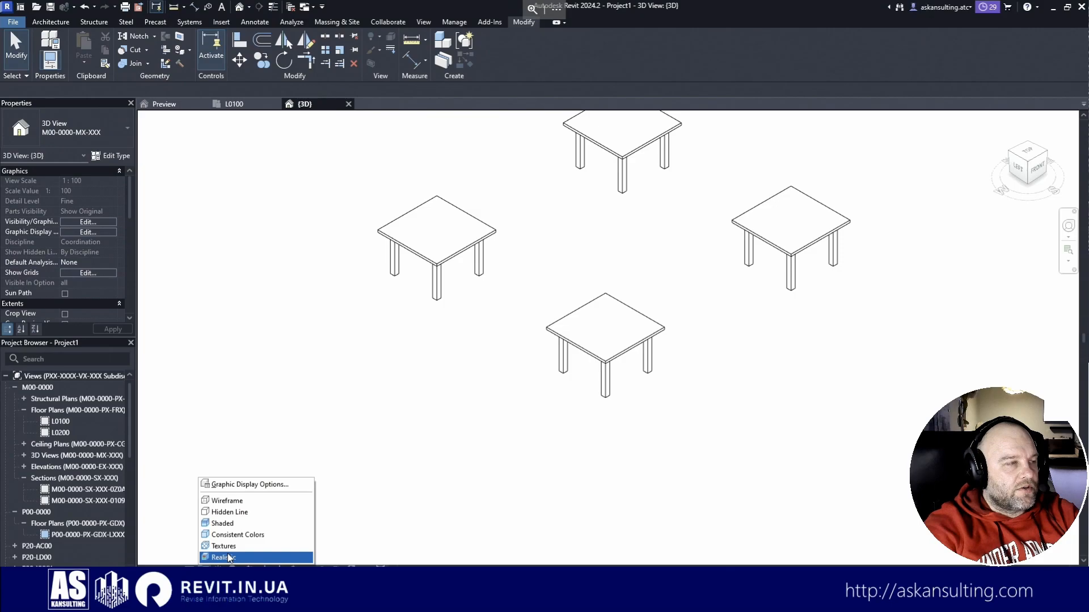
left_click(229, 558)
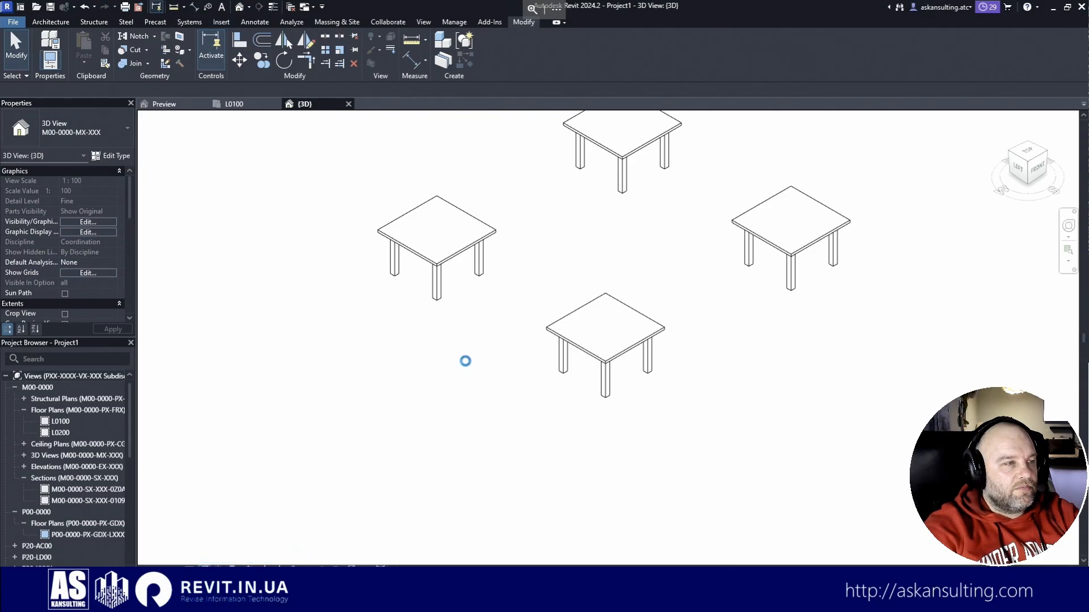
middle_click_drag(476, 365, 530, 438)
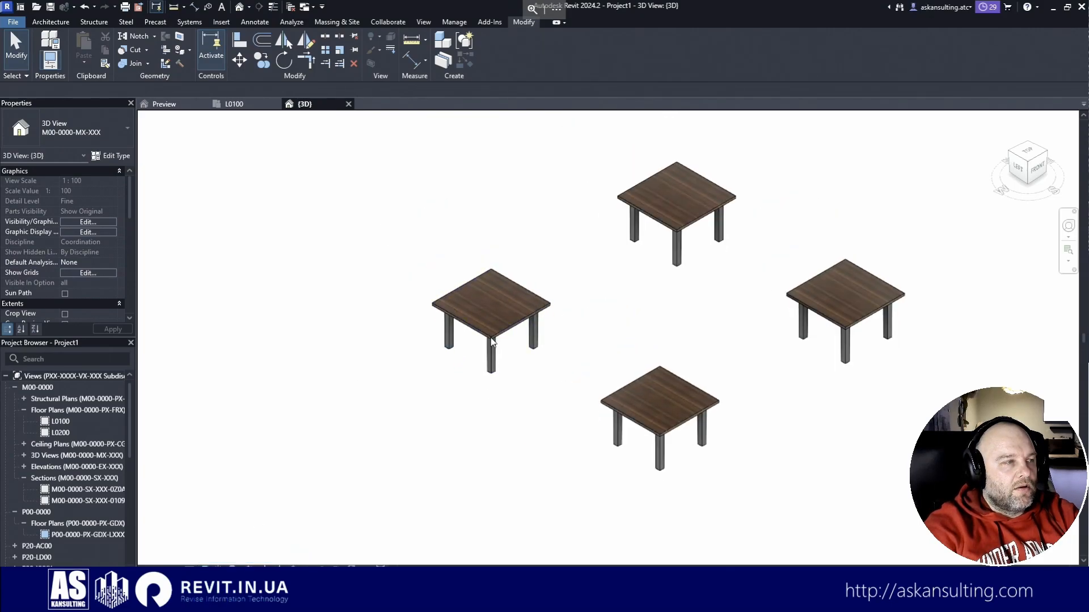
Step: Set the _Length type parameter of table type #00000 to 2400 and apply the change
left_click(502, 281)
left_click(117, 155)
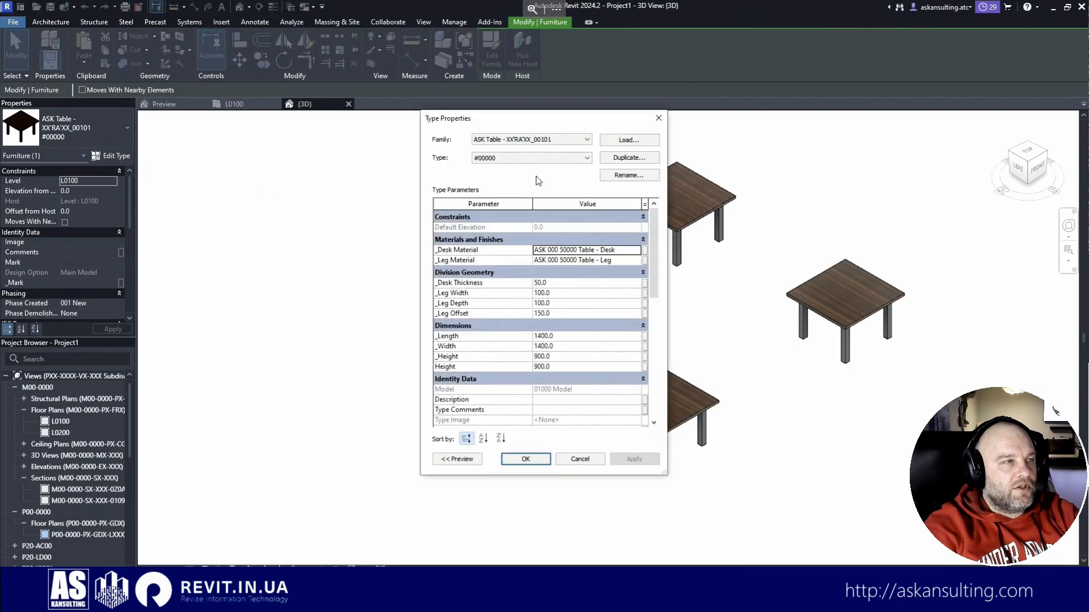
left_click_drag(537, 118, 229, 131)
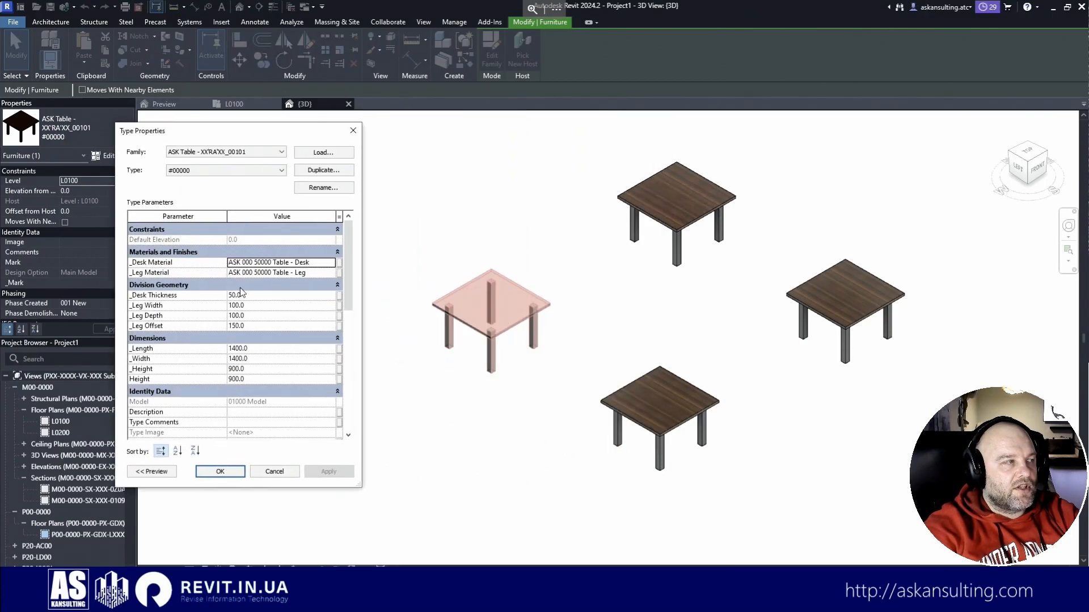
left_click(233, 348)
type("2")
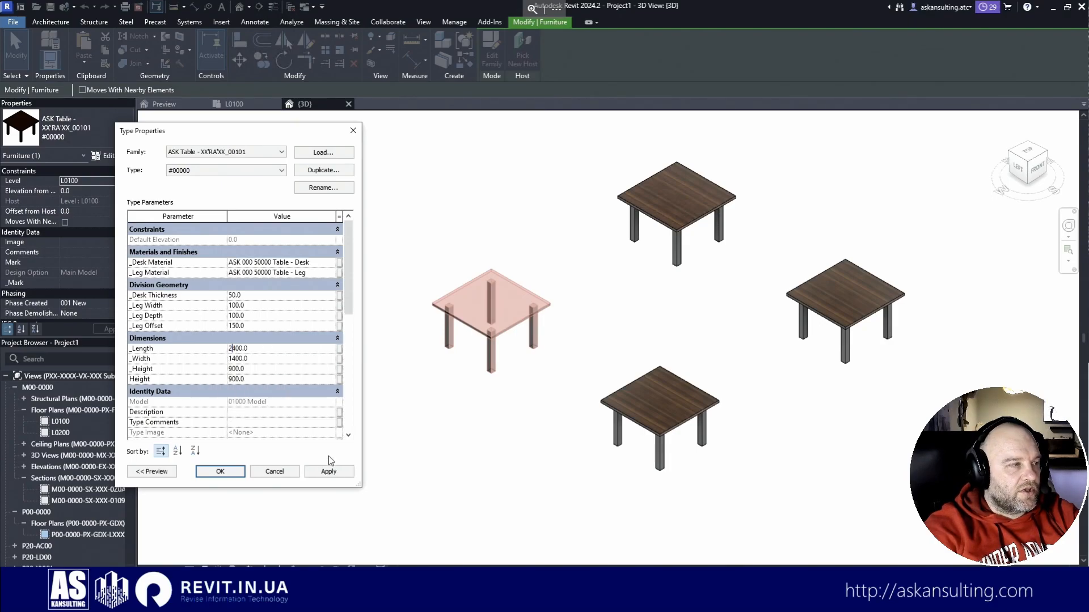
left_click(329, 471)
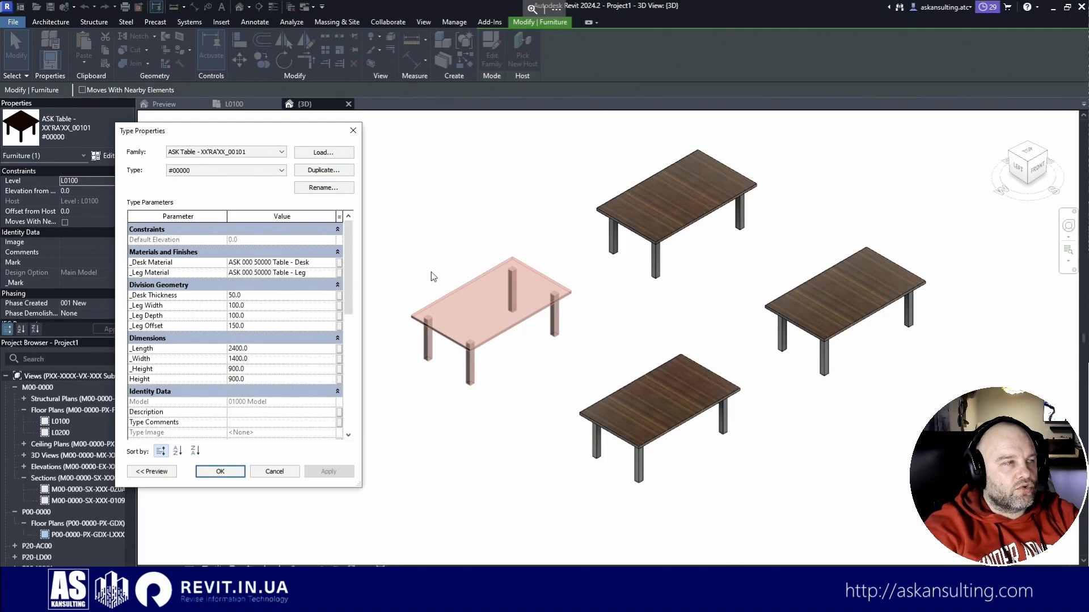
Step: Rename the table type #00000 as #00111
left_click(319, 189)
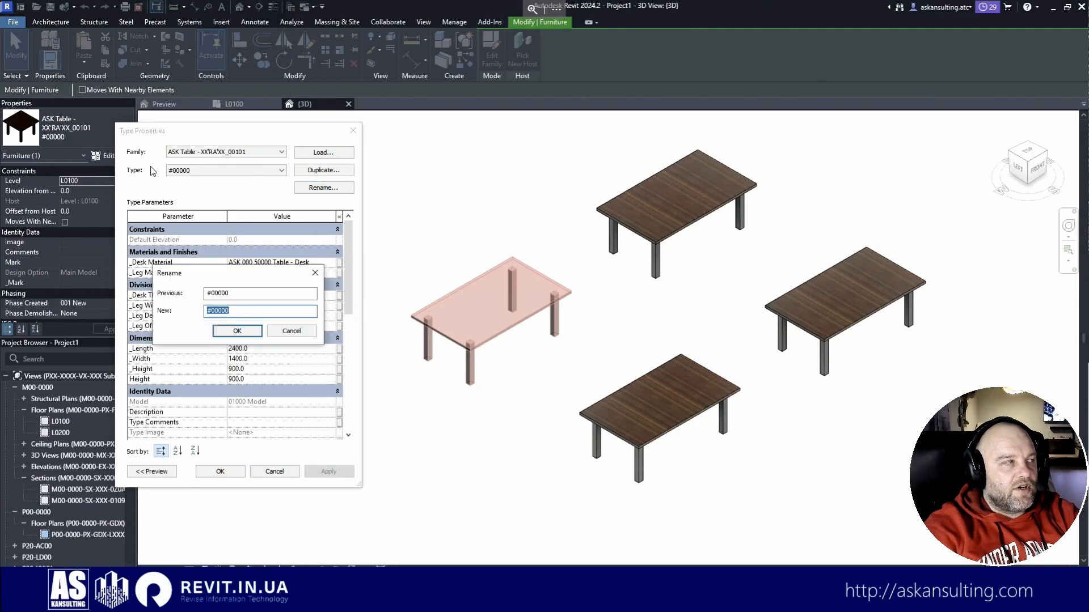
left_click(220, 310)
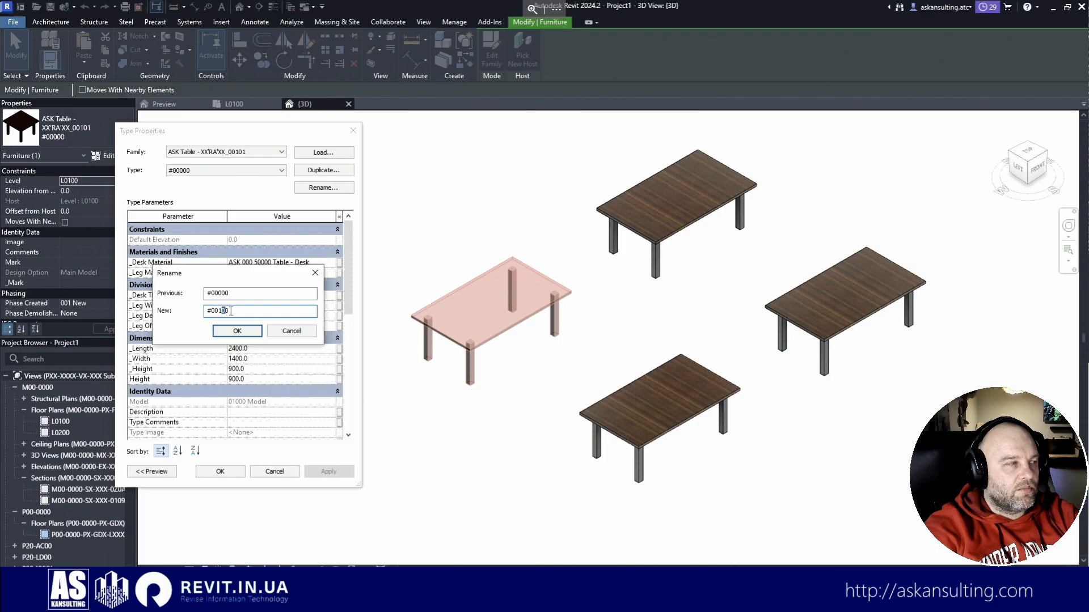
left_click(244, 331)
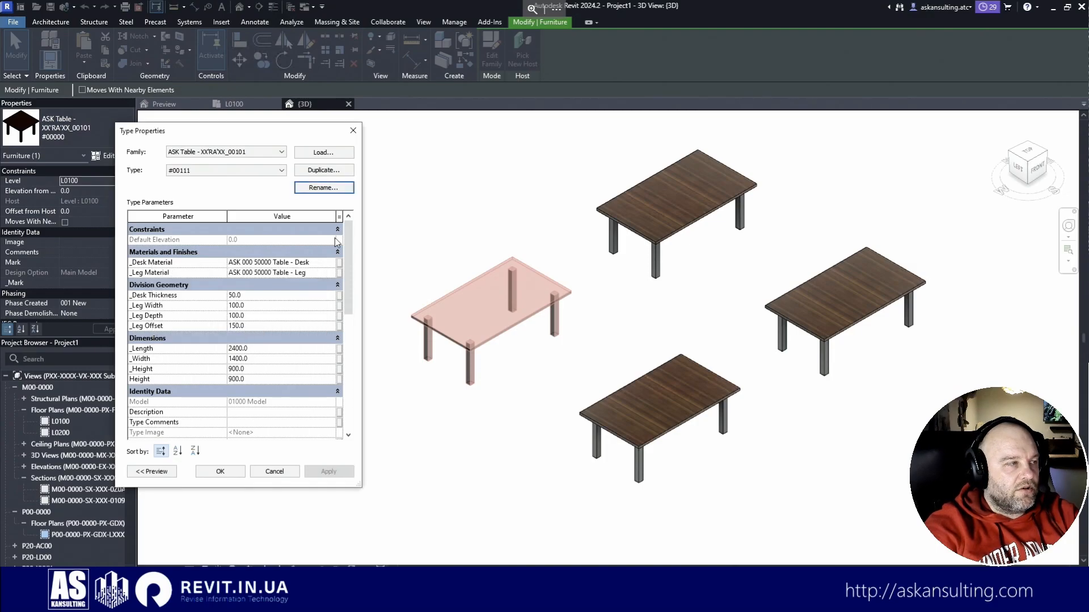
Step: Duplicate type #00111 as #00121 for the selected table and shorten its _Length to make the desk square
left_click(331, 171)
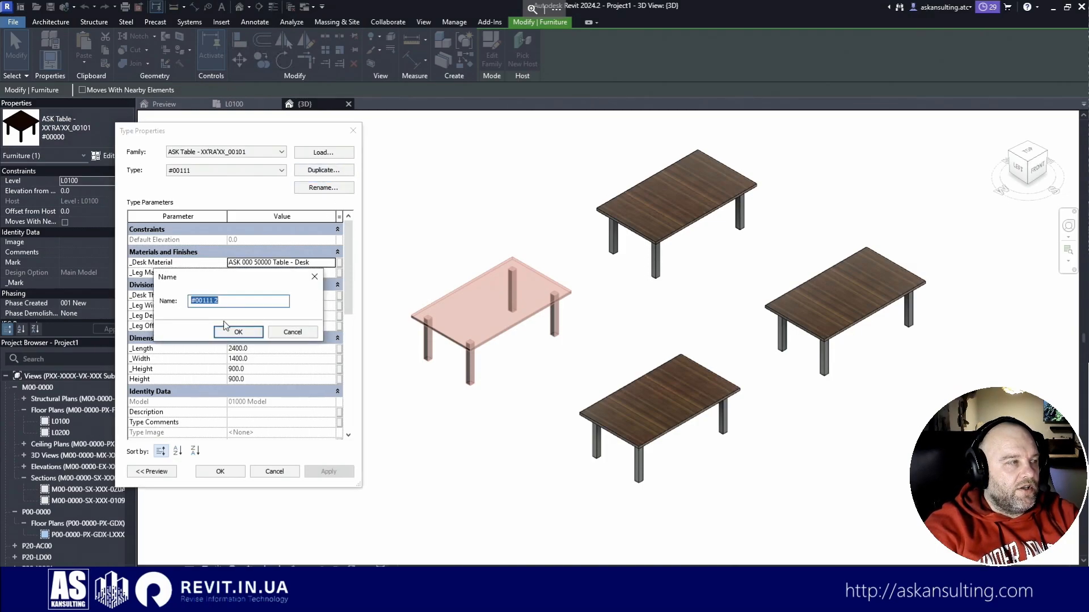
type("#00120")
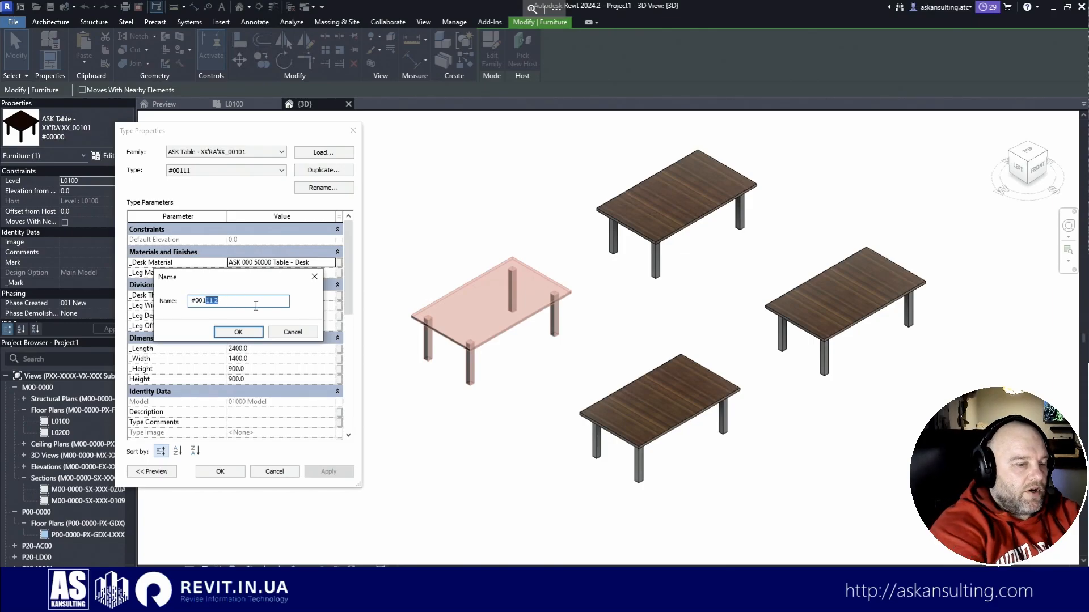
key("BackSpace")
type("1")
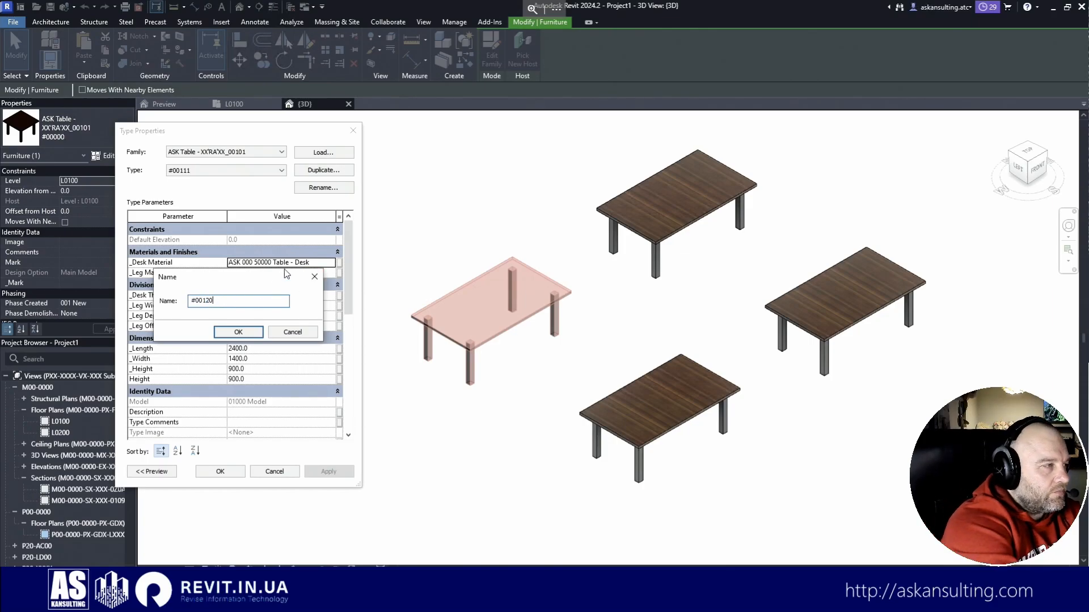
left_click(245, 335)
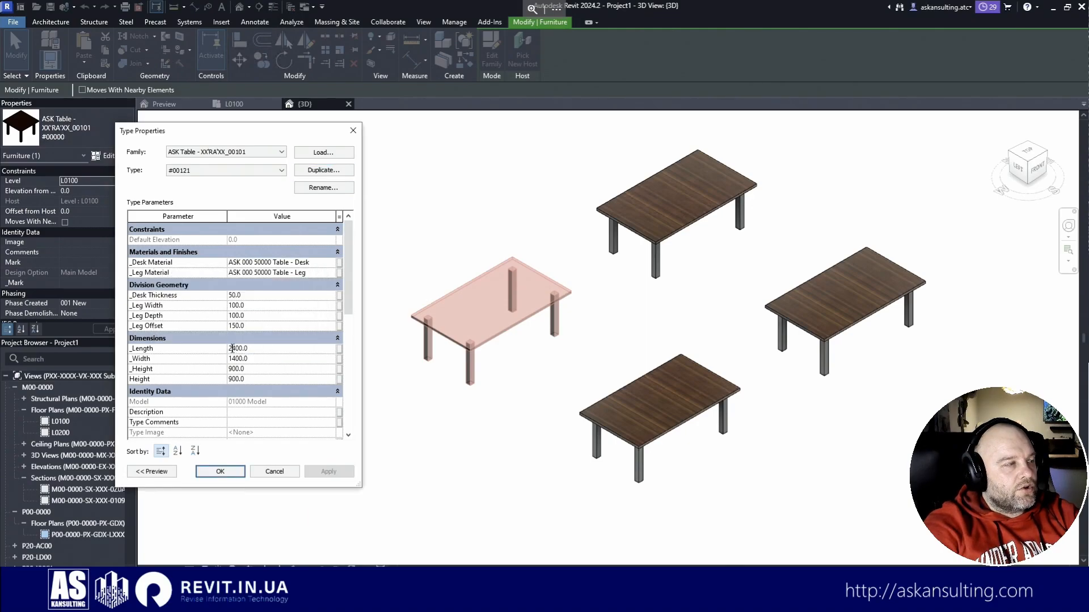
left_click(220, 471)
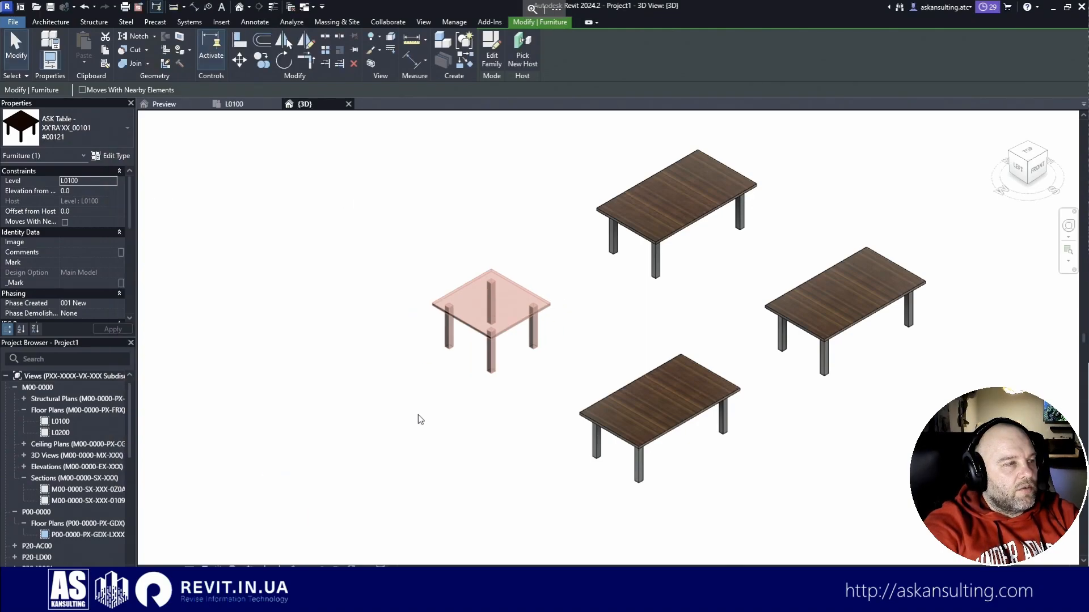
key("Escape")
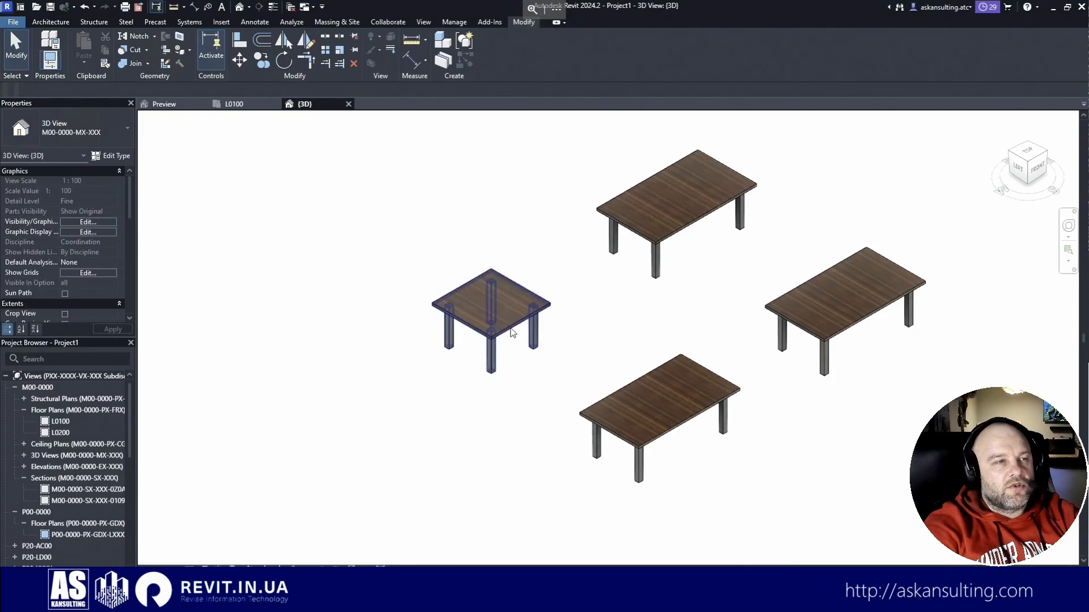
Step: Widen the property and browser area and change the table opposite the square one to type #00121
left_click(796, 289)
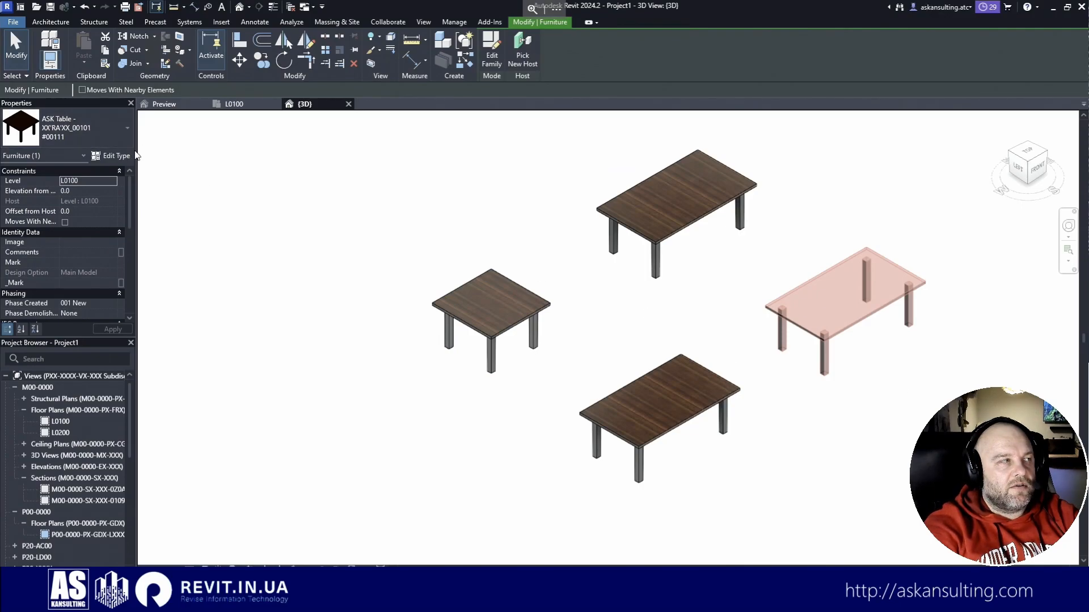
left_click_drag(143, 152, 176, 152)
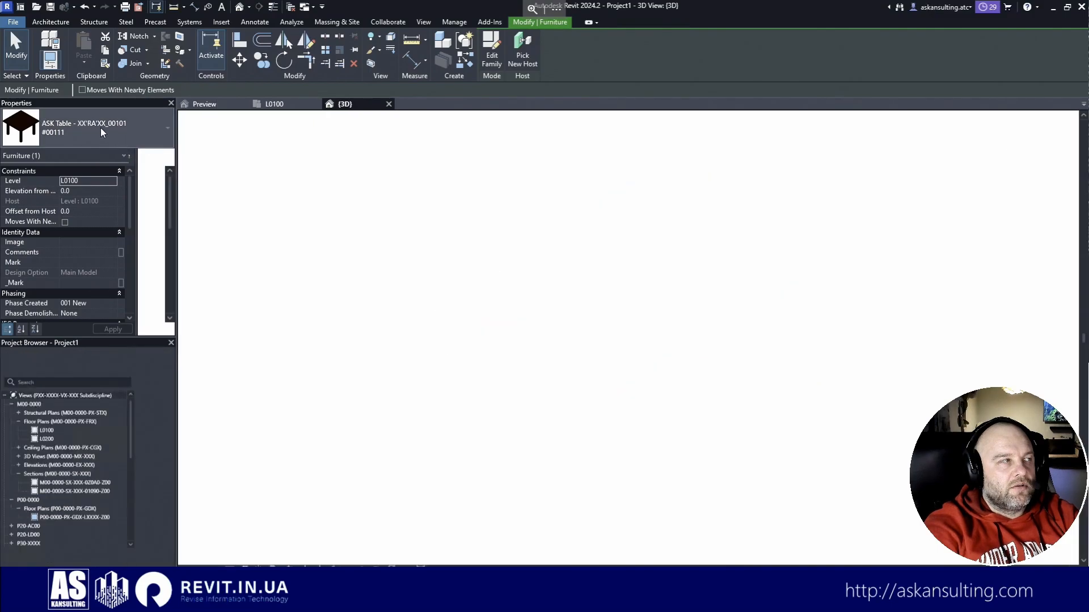
left_click(101, 127)
left_click(45, 206)
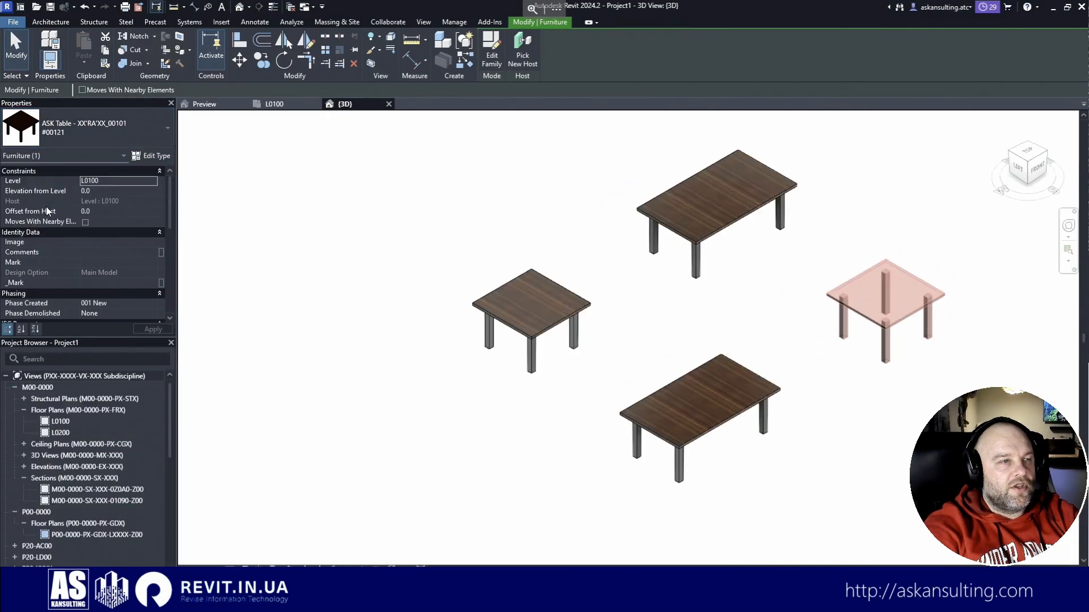
left_click(607, 237)
Step: Compare the four tables in the Consistent Colors and Realistic visual styles, leaving the 3D view in Realistic
middle_click_drag(609, 483, 580, 443, "shift")
scroll(559, 350, "up", 5)
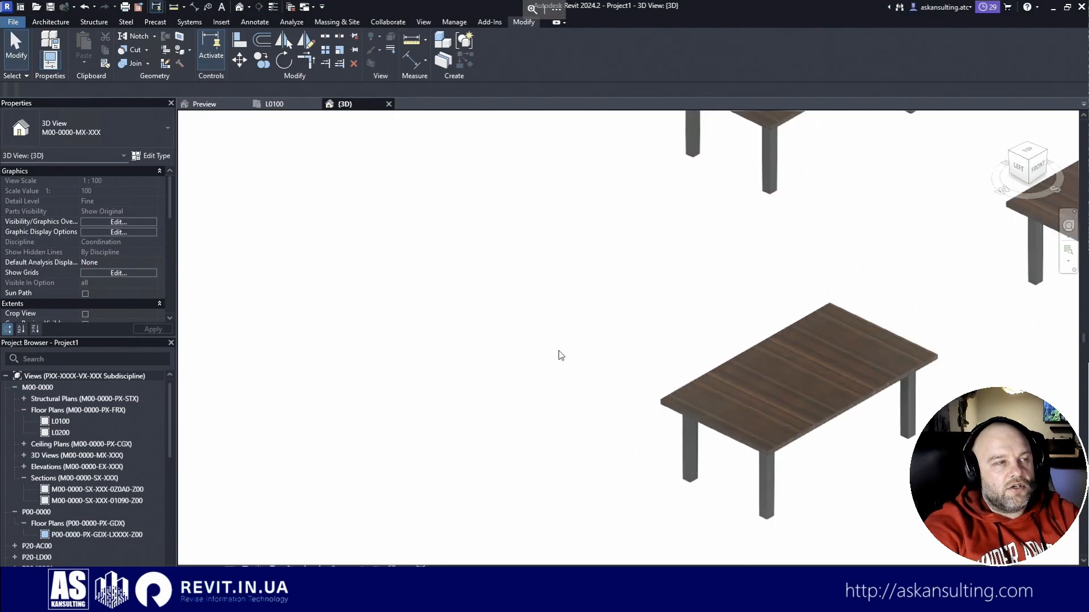
scroll(559, 351, "down", 3)
left_click(513, 300)
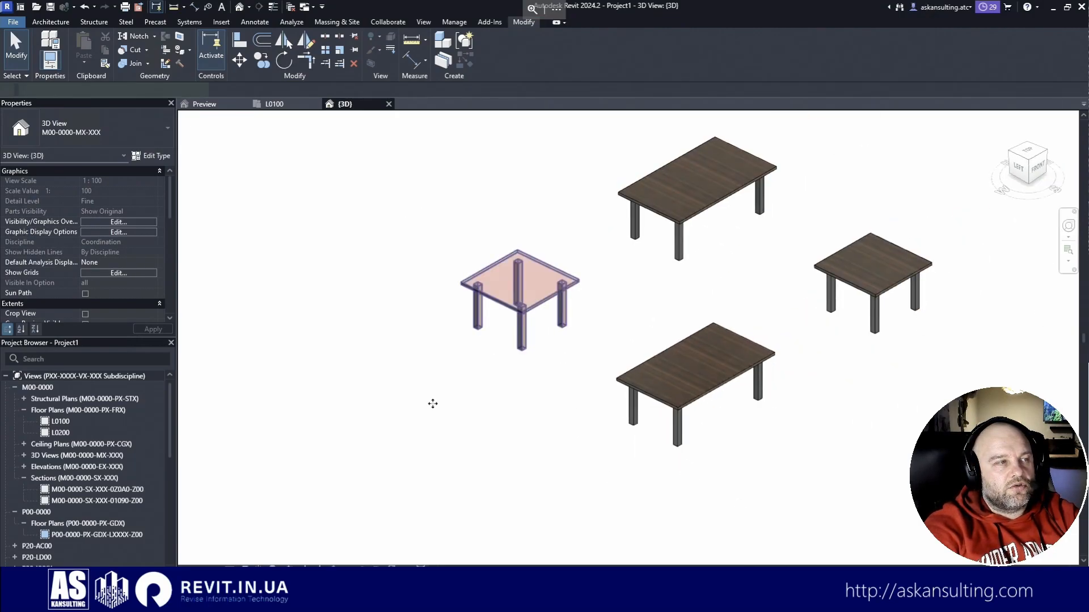
left_click(258, 566)
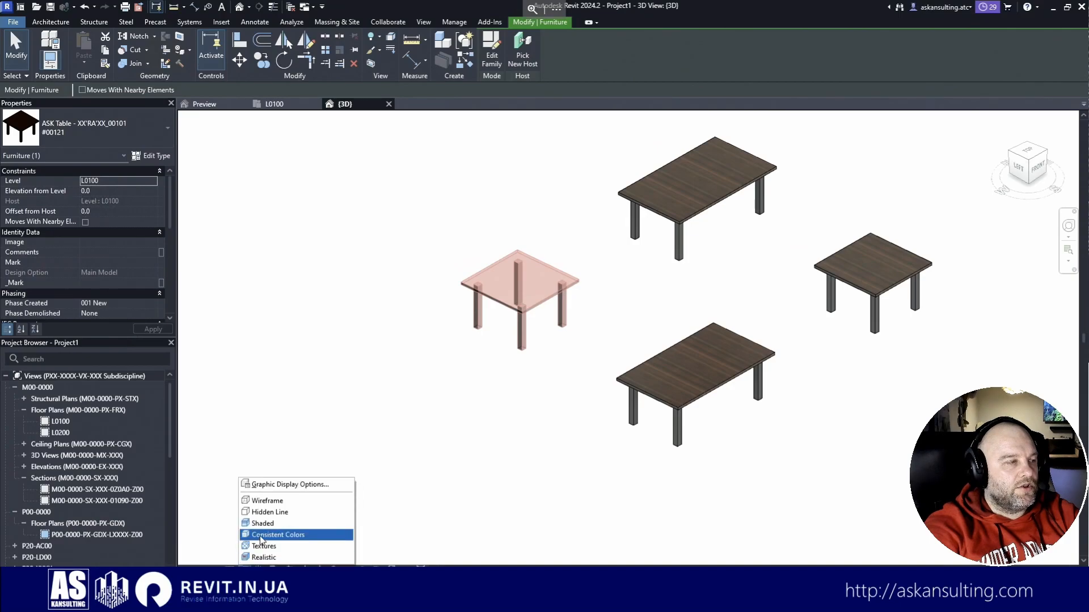
left_click(273, 533)
left_click(333, 421)
left_click(245, 565)
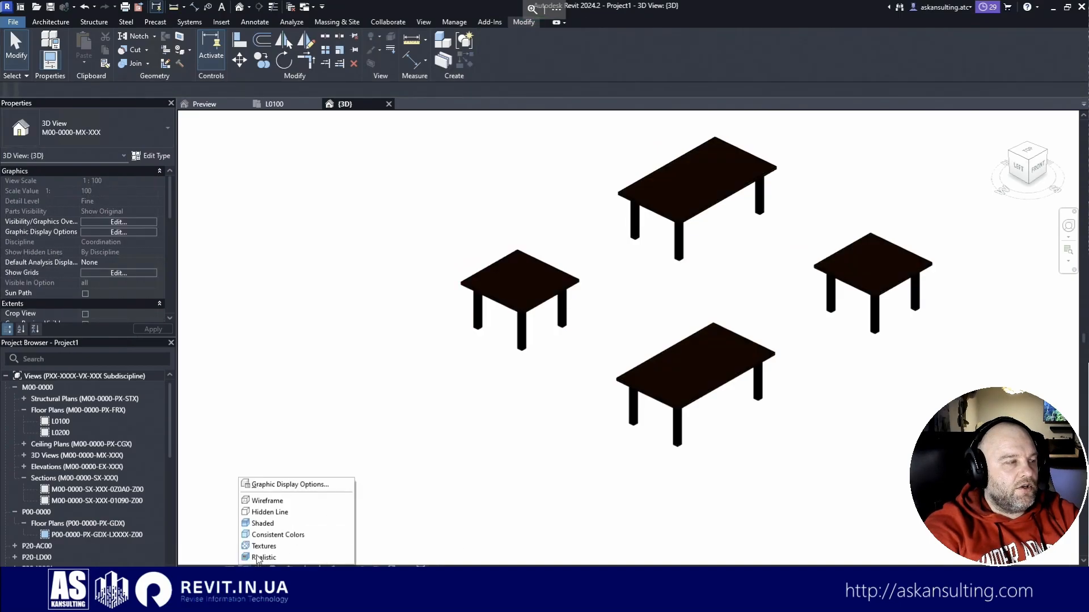
left_click(272, 551)
middle_click_drag(693, 290, 675, 311, "shift")
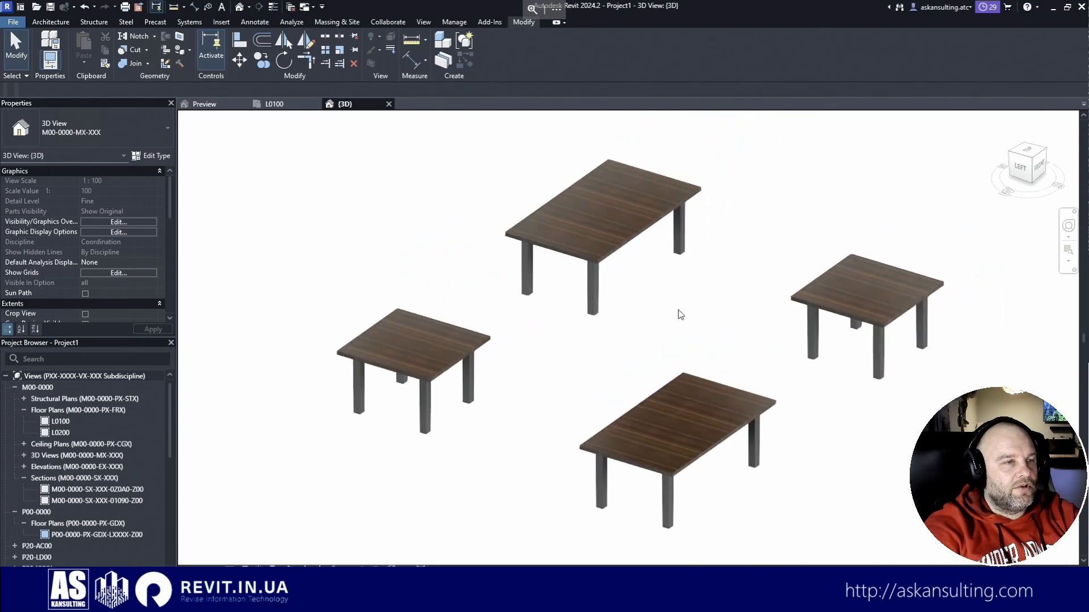